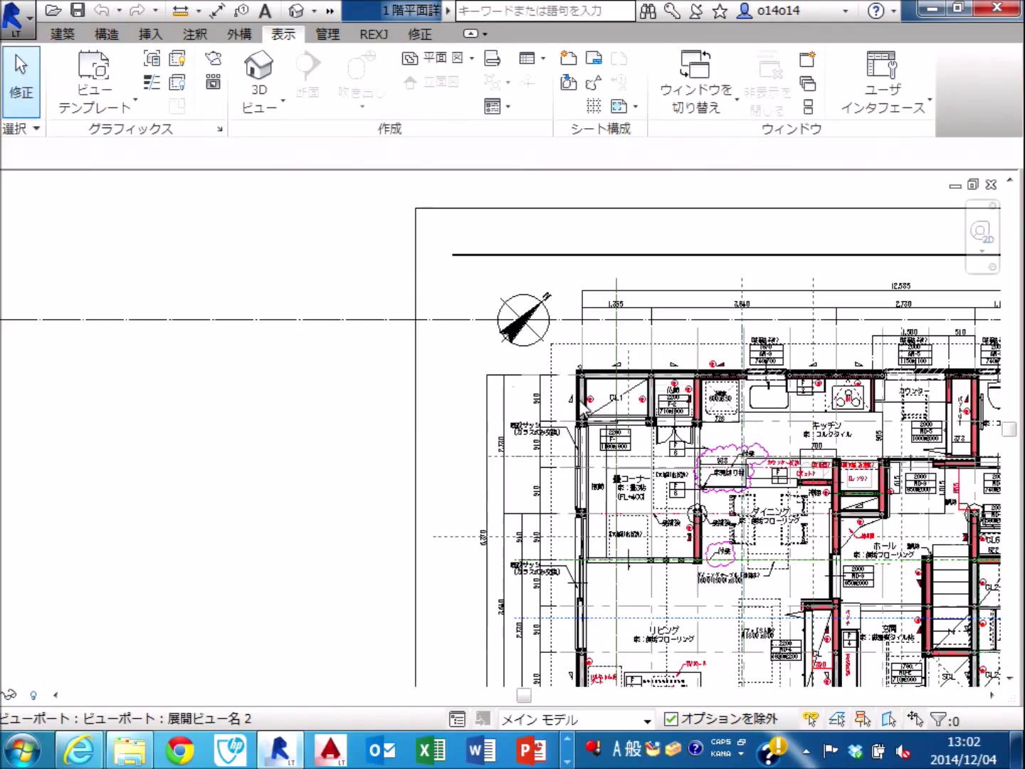
Pan the 1階平面詳細図 view so the entire first-floor plan fits in the viewport.
mouse_move(567, 432)
middle_mouse_down()
mouse_move(217, 302)
mouse_move(194, 306)
middle_mouse_up()
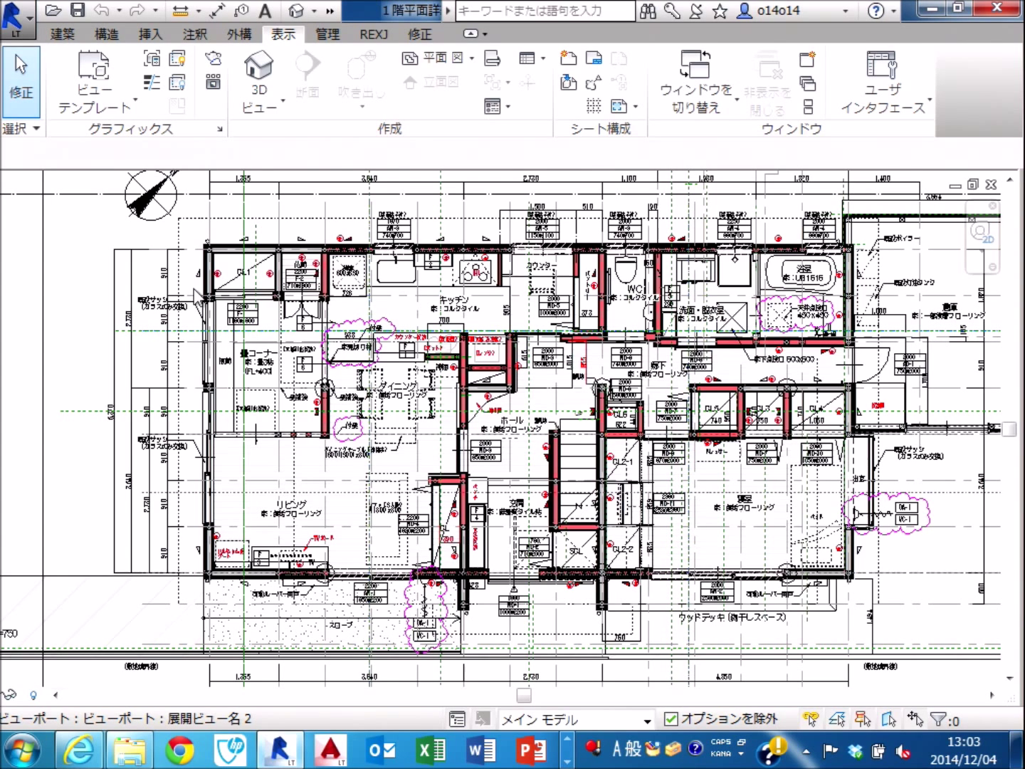
scroll(224, 264, "up", 3)
Zoom and pan to centre CL1, the 仏間, the tatami corner and the kitchen.
scroll(294, 297, "up", 1)
middle_click_drag(419, 388, 343, 422)
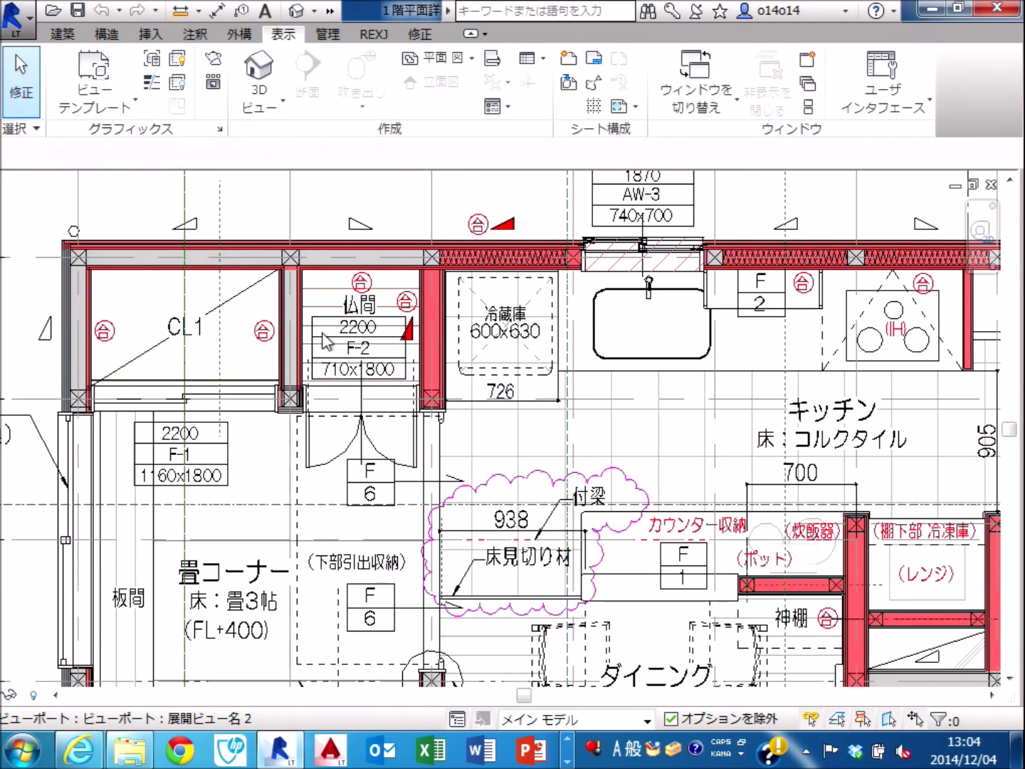
scroll(612, 227, "up", 4)
Zoom in on the kitchen window and pick the hatched filled region over it.
scroll(582, 303, "up", 2)
scroll(582, 303, "up", 1)
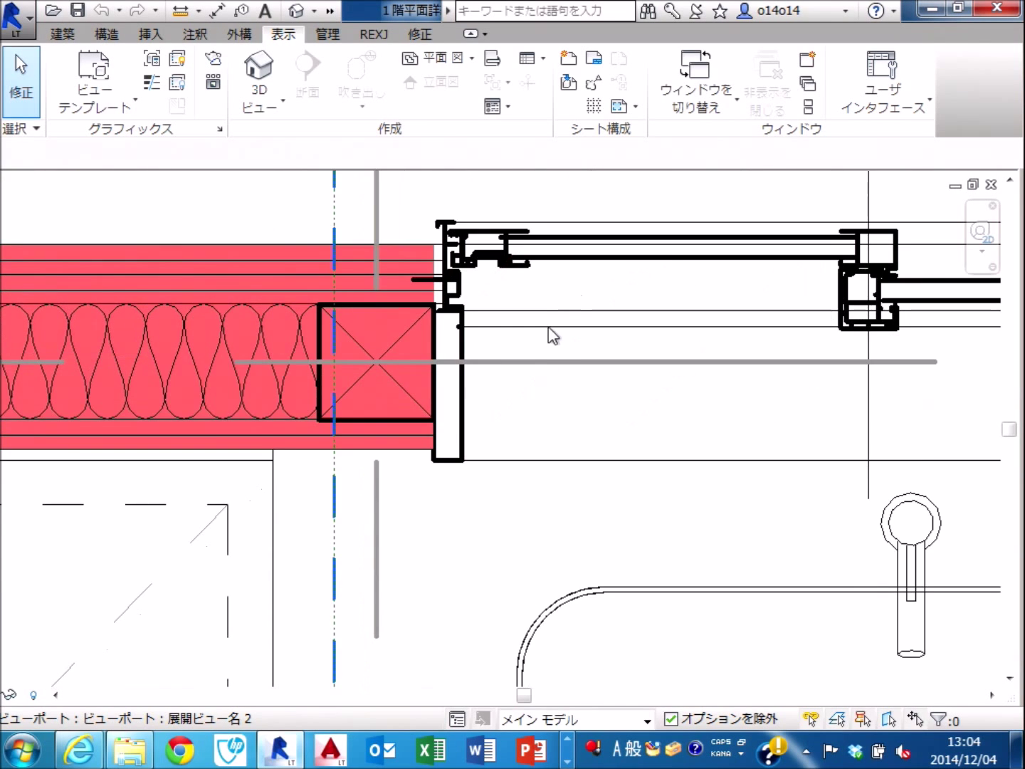
key("ctrl+1")
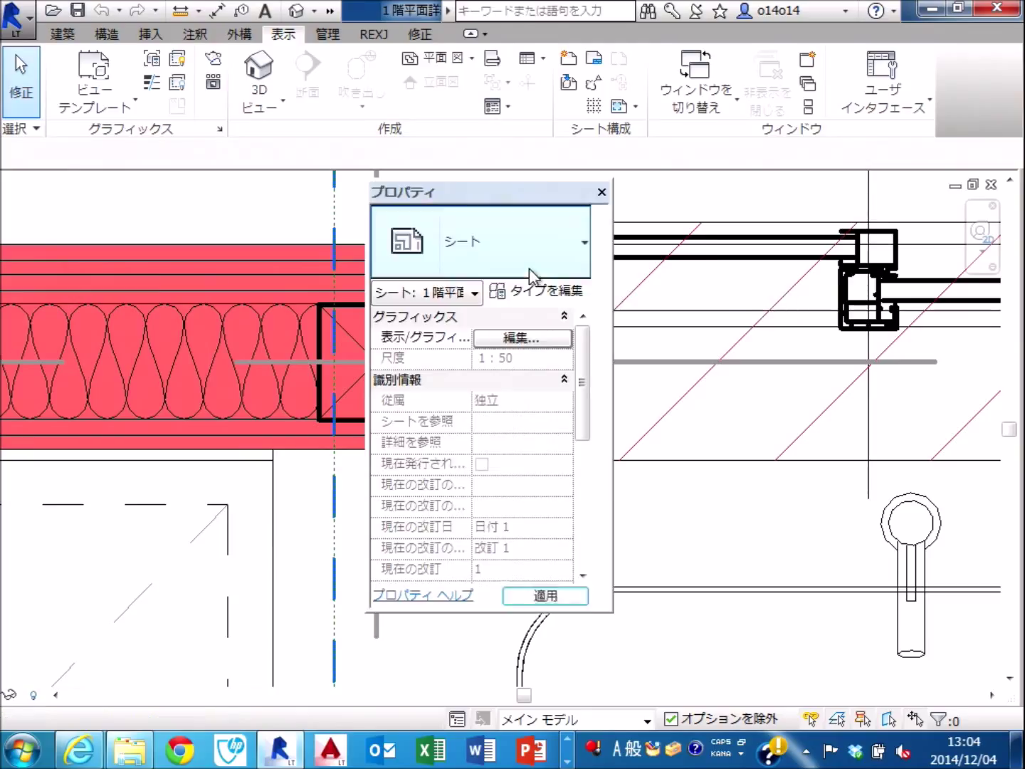
left_click(600, 194)
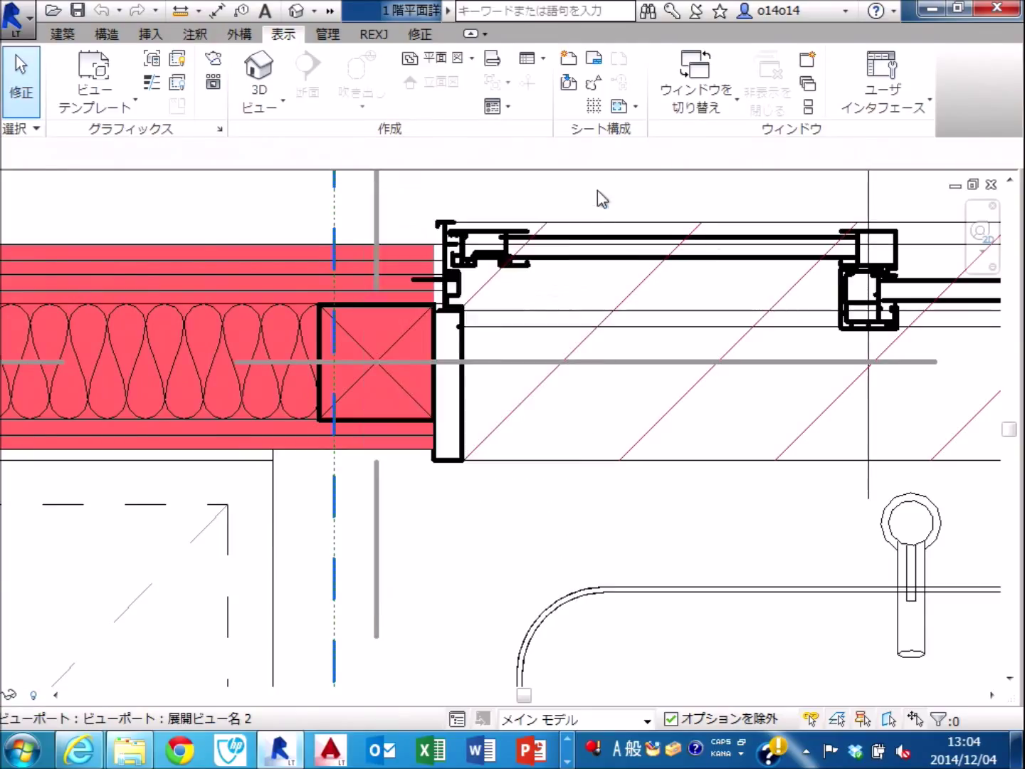
left_click(586, 250)
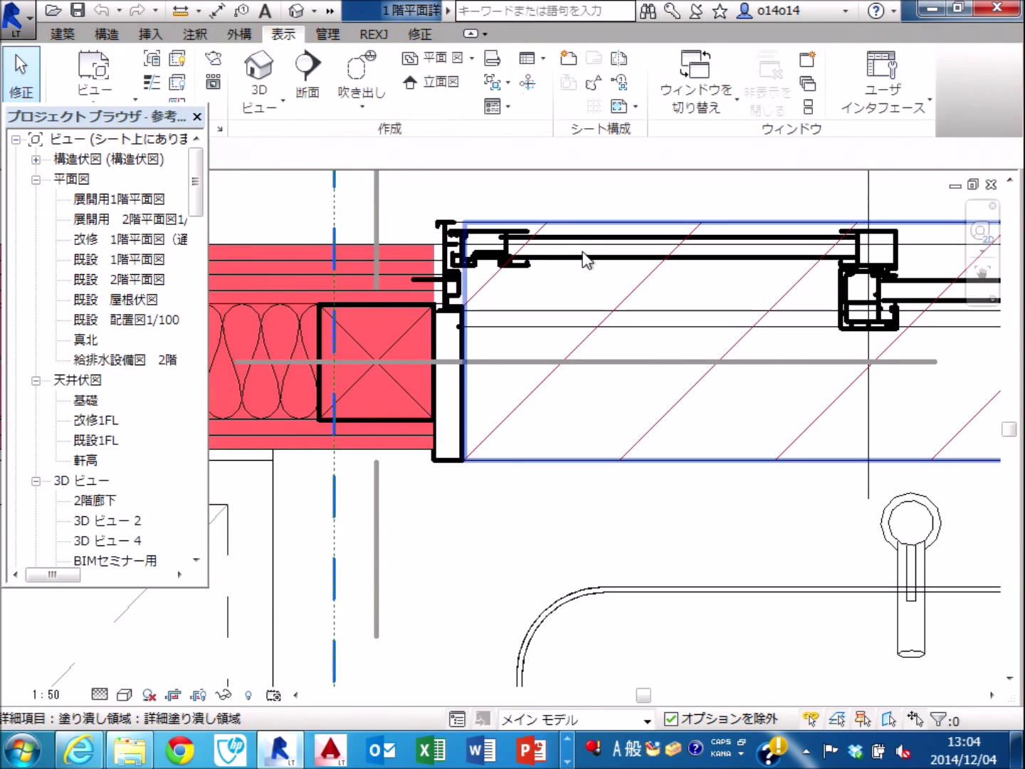
left_click(584, 258)
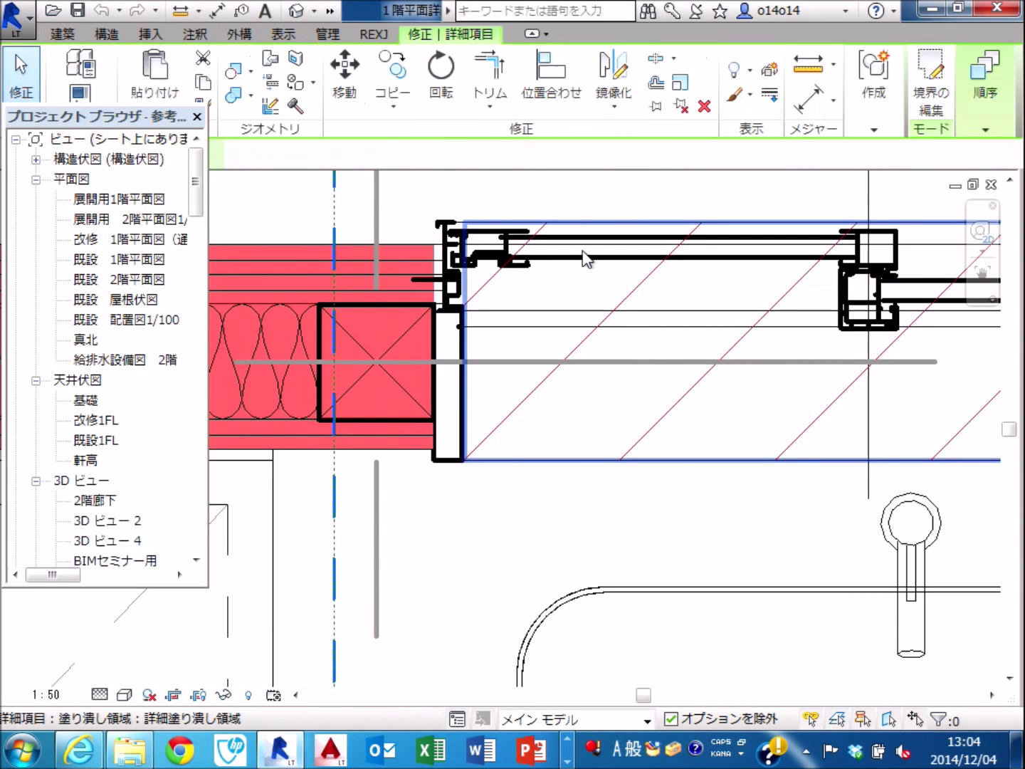
Close the Project Browser, move Properties to the left, and select the 740x700 window.
left_click(457, 311)
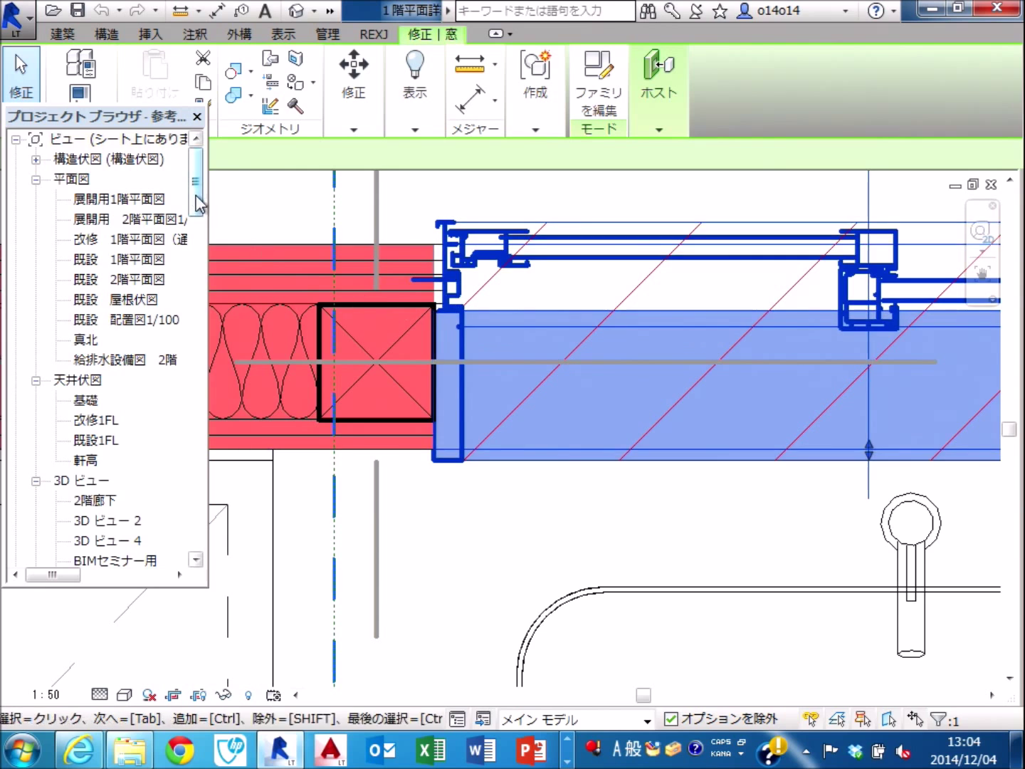
key("Escape")
key("ctrl+1")
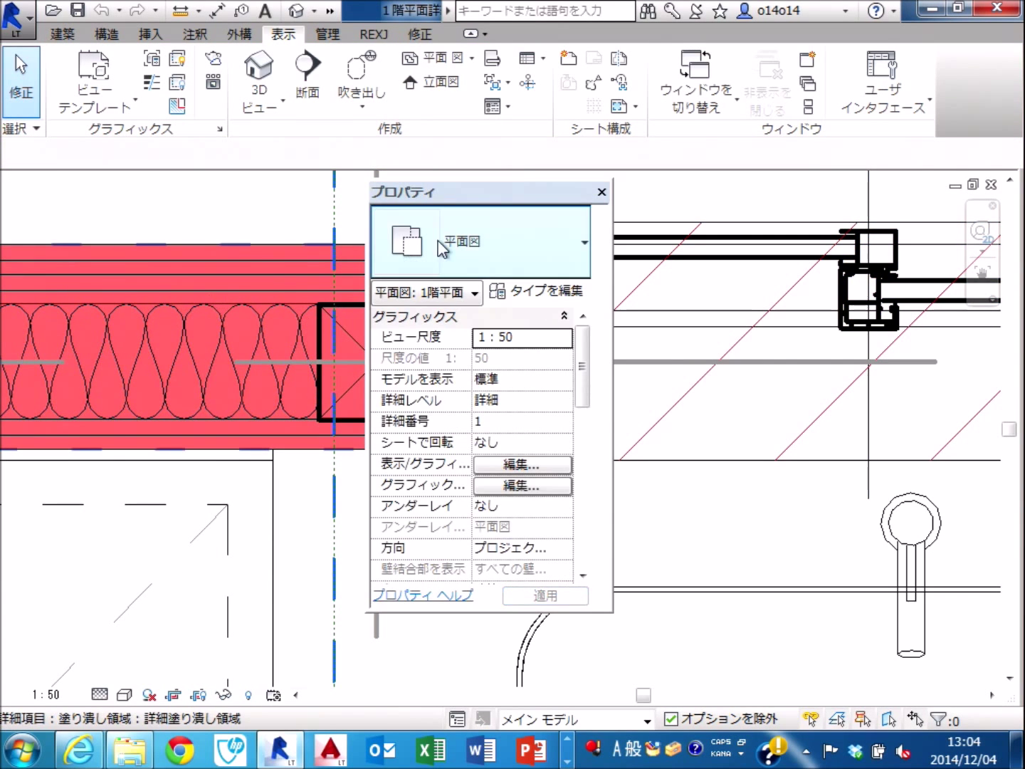
left_click_drag(517, 202, 108, 212)
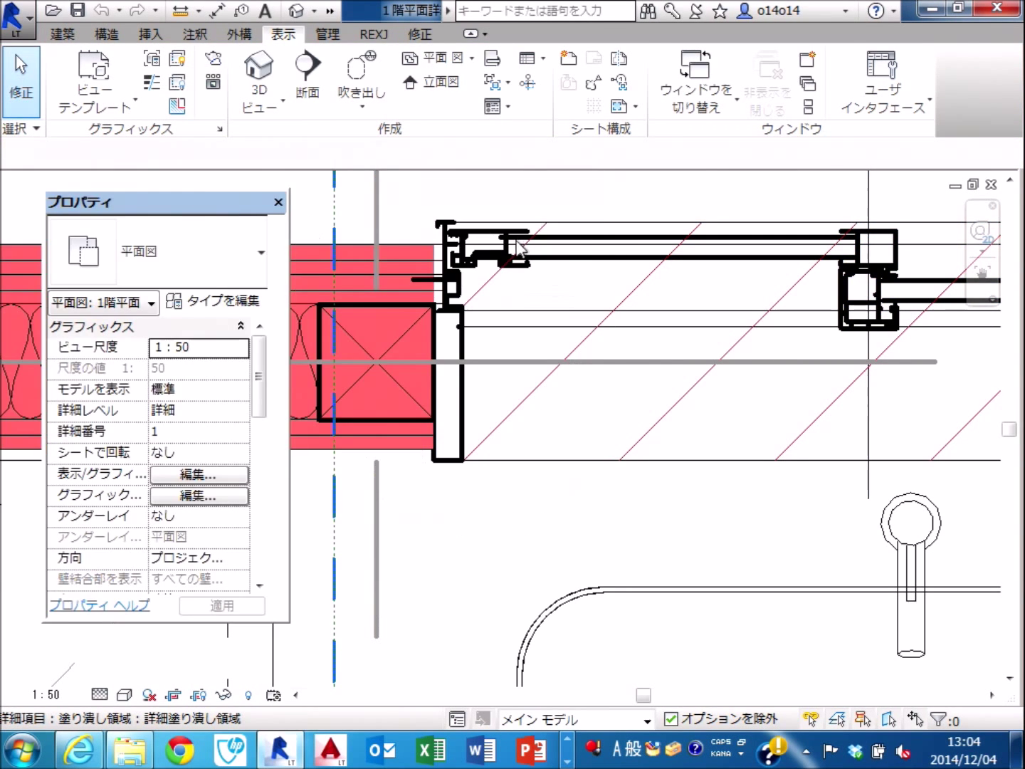
left_click(468, 294)
left_click(465, 298)
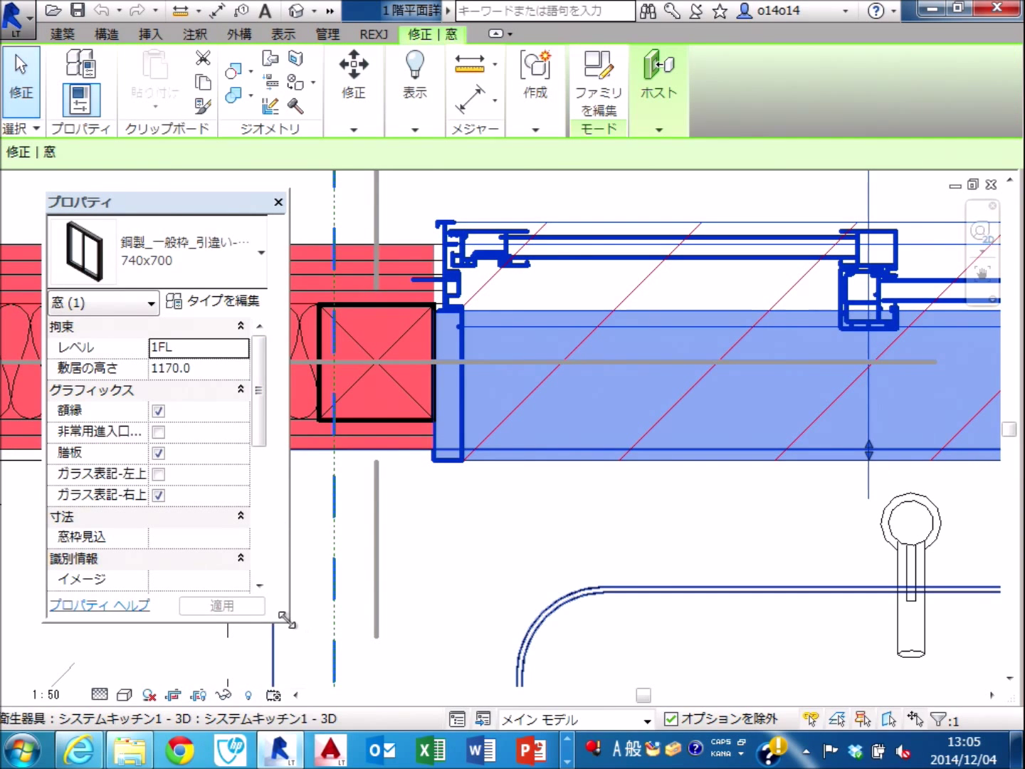
Enlarge the Properties palette and read the window's phases: 新しい建設, demolished なし.
left_click_drag(289, 621, 406, 720)
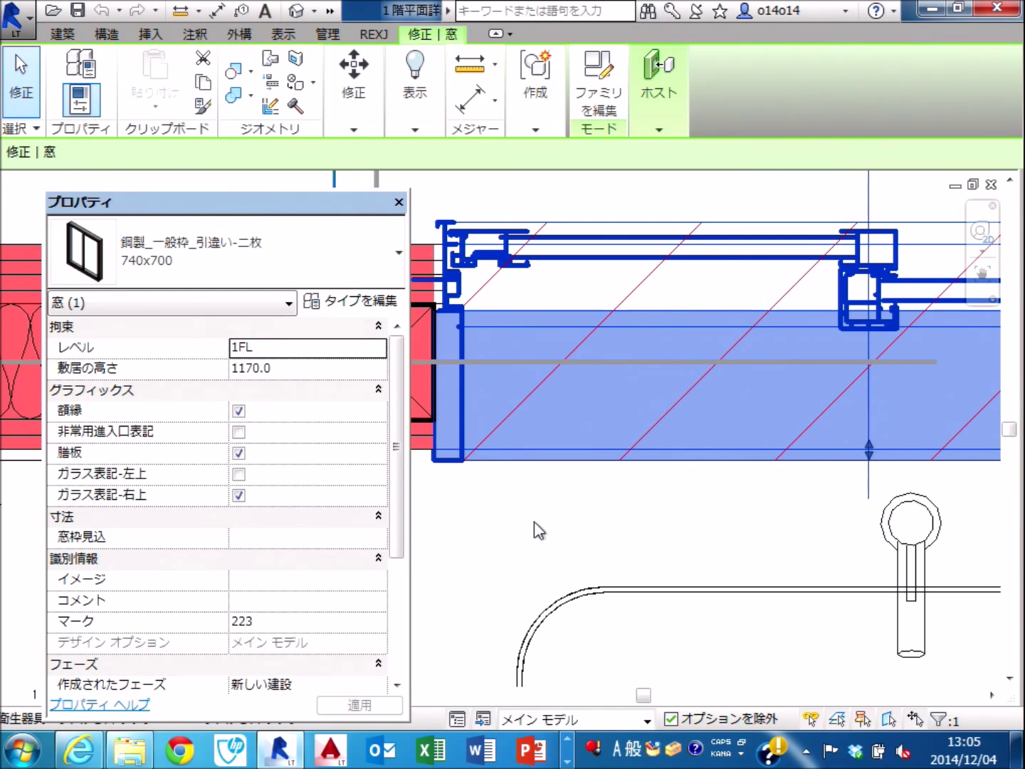
left_click_drag(257, 209, 218, 204)
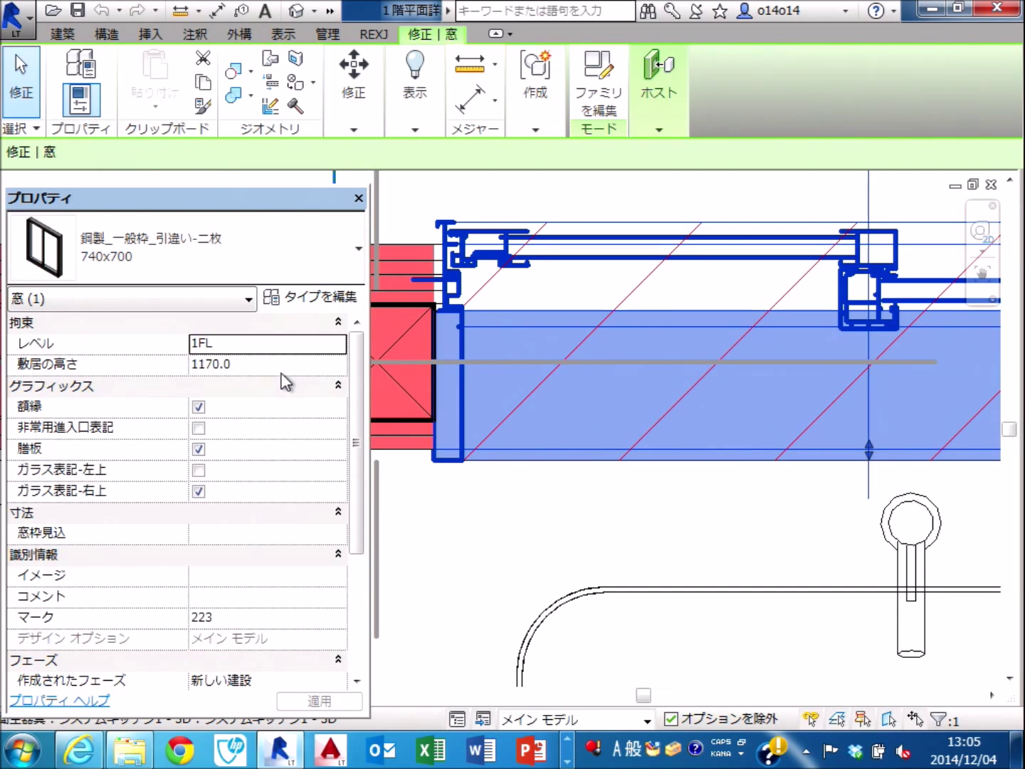
left_click_drag(358, 404, 355, 497)
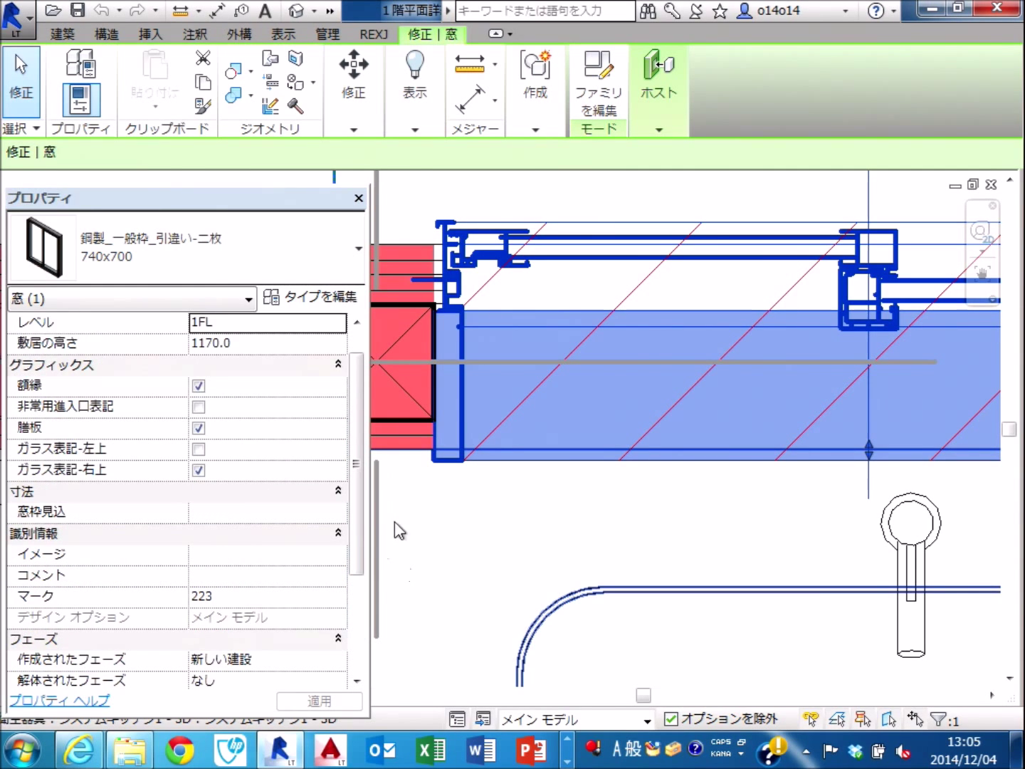
left_click_drag(362, 522, 368, 590)
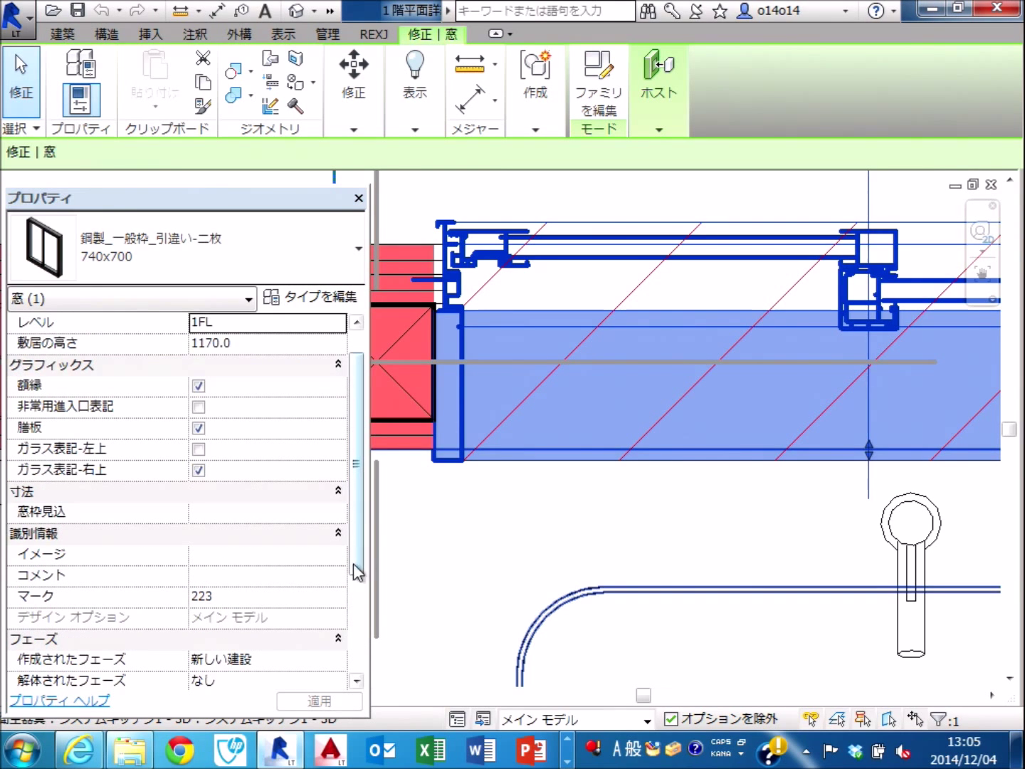
left_click_drag(361, 561, 358, 612)
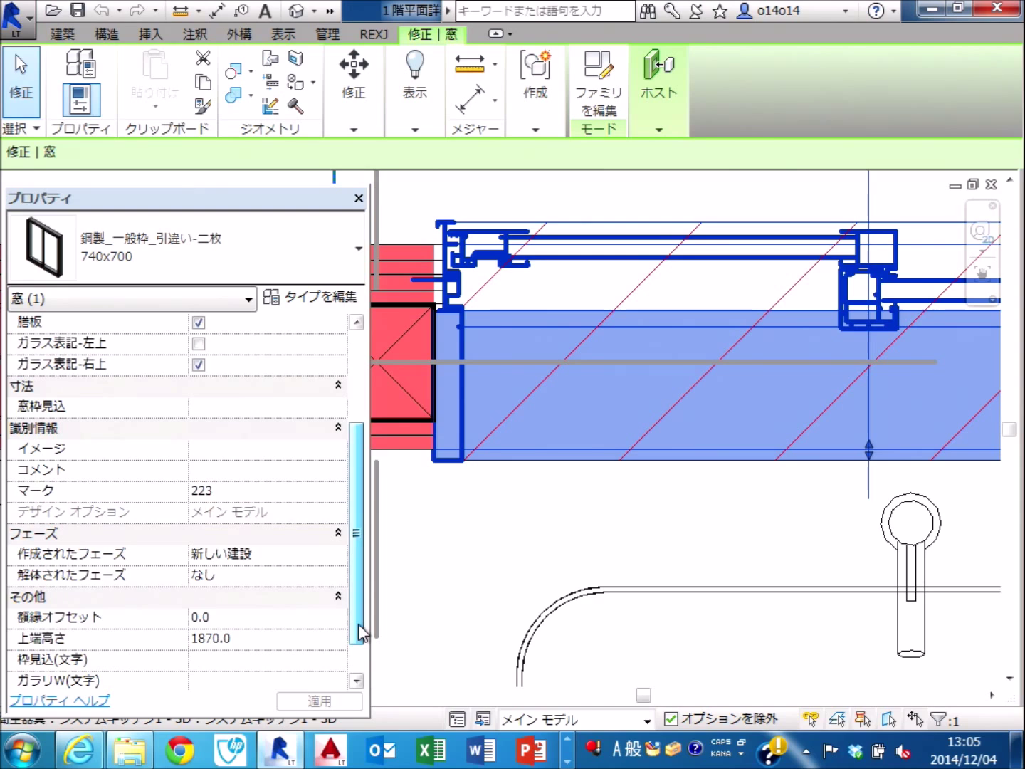
left_click_drag(359, 631, 361, 659)
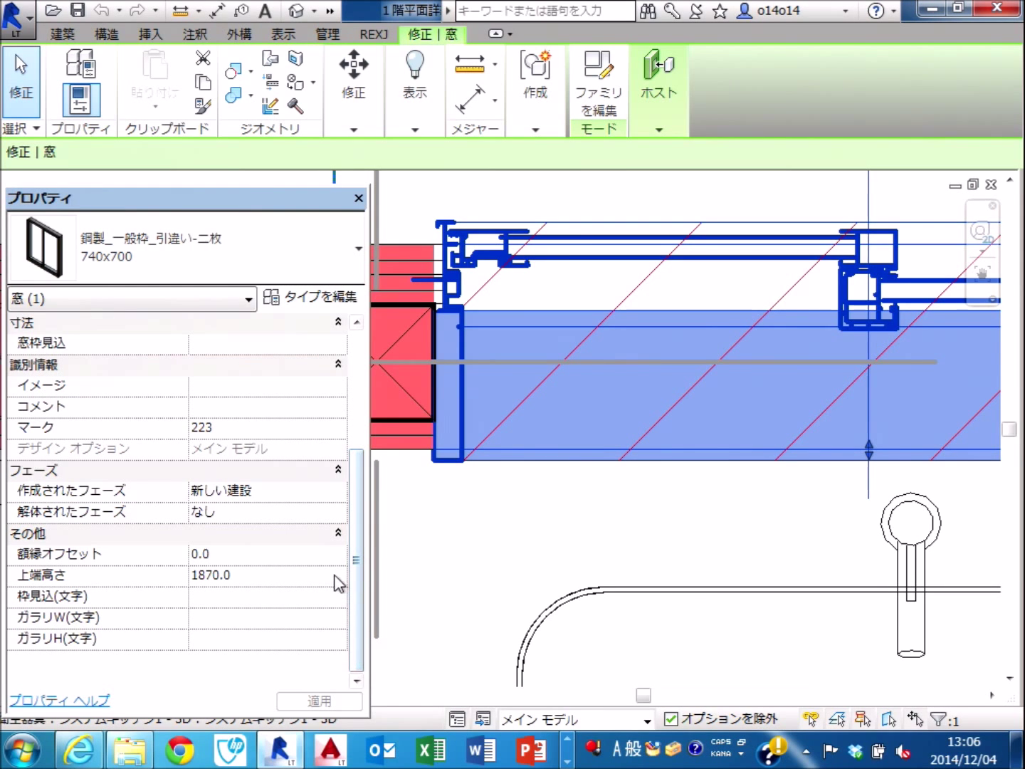
left_click(512, 535)
Zoom out around AW-3 and Tab-select the chain of 9 connected walls.
scroll(522, 539, "down", 3)
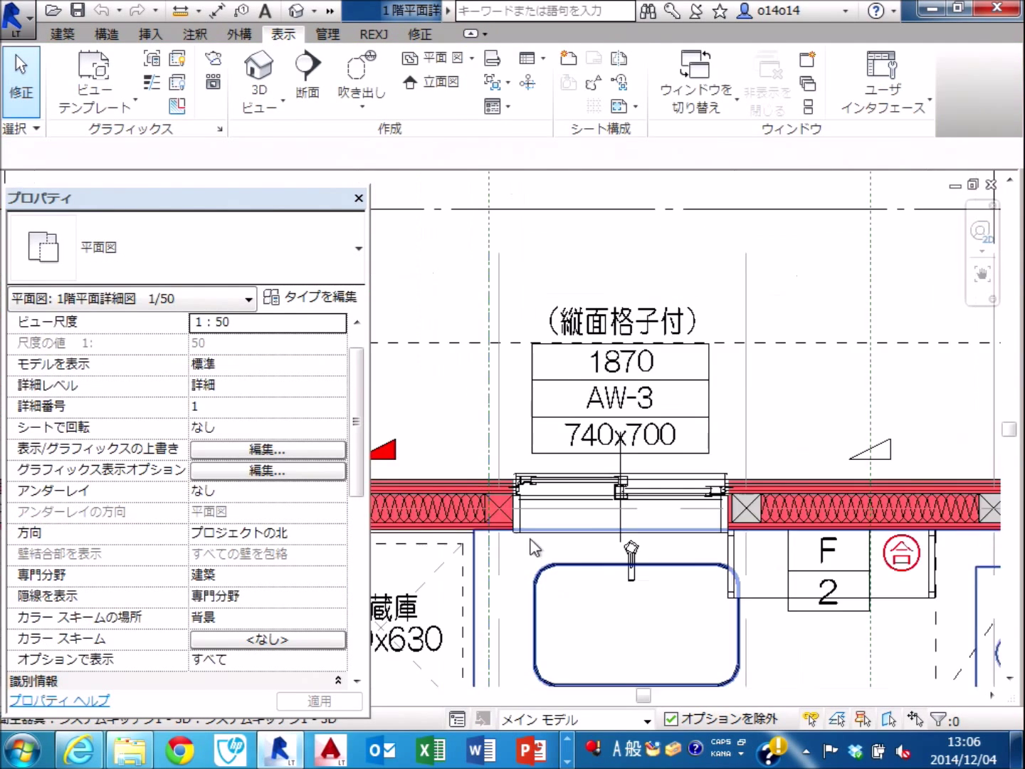
scroll(529, 544, "down", 2)
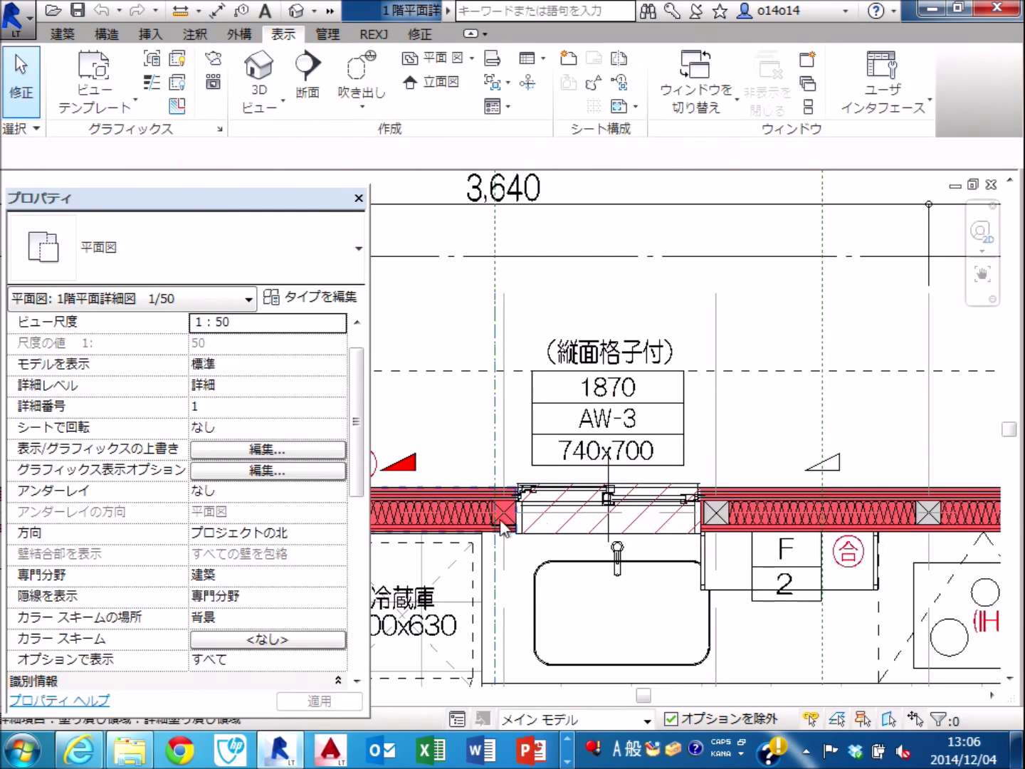
key("Tab")
left_click(445, 491)
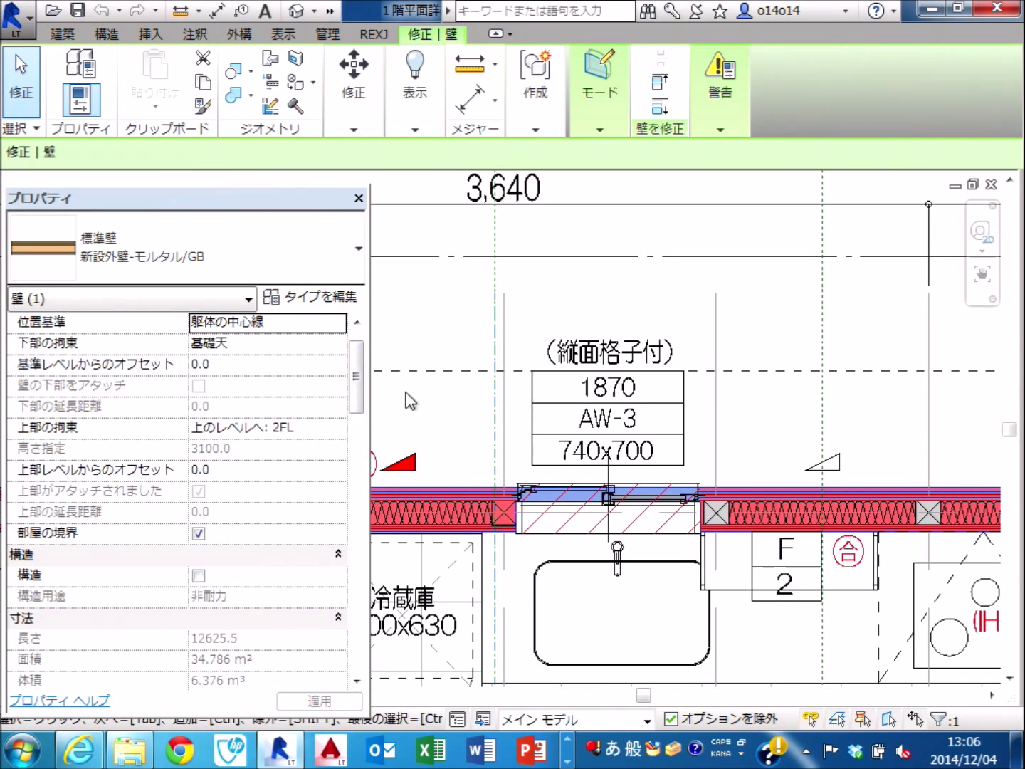
key("Escape")
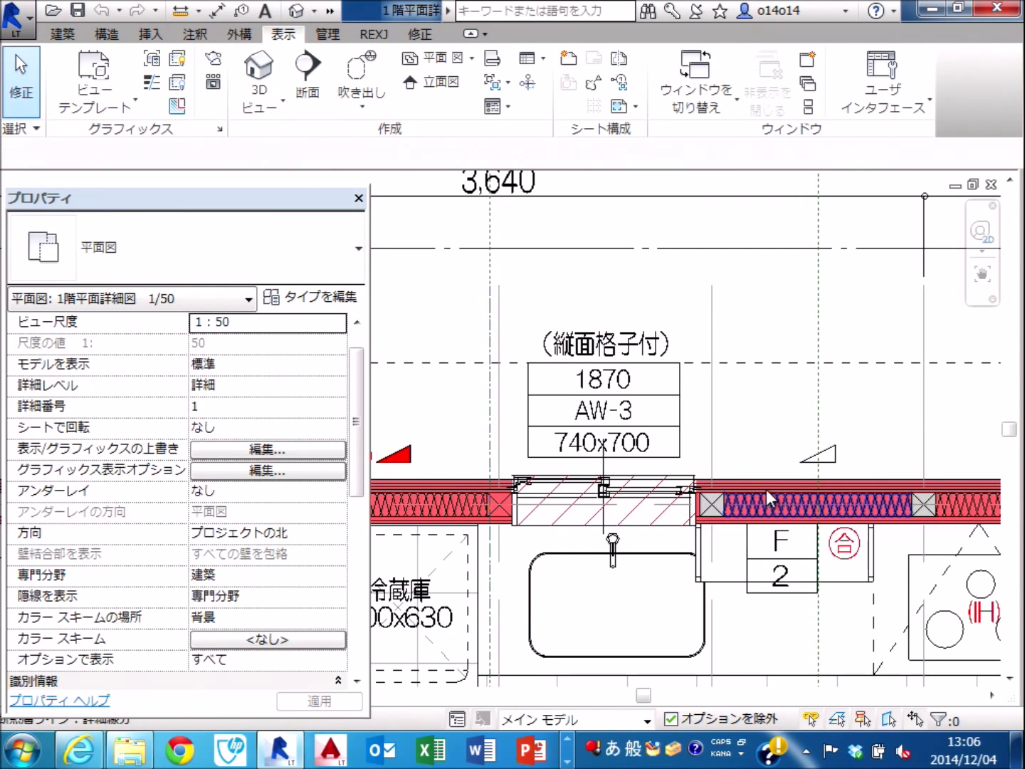
key("Tab")
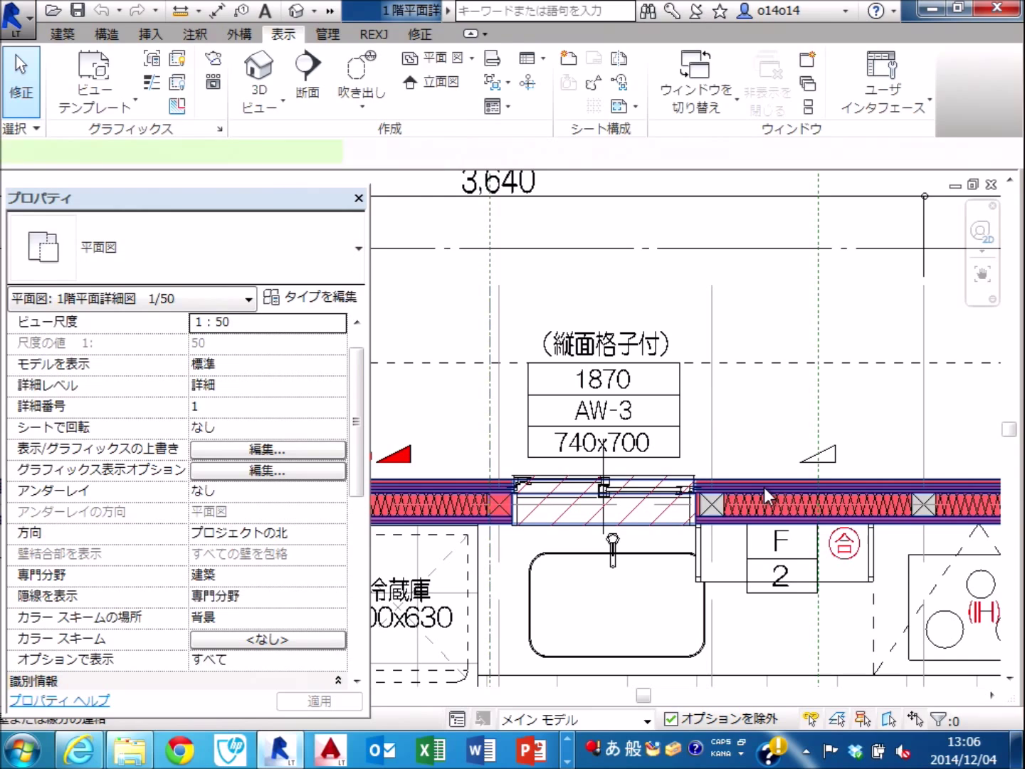
left_click(764, 487)
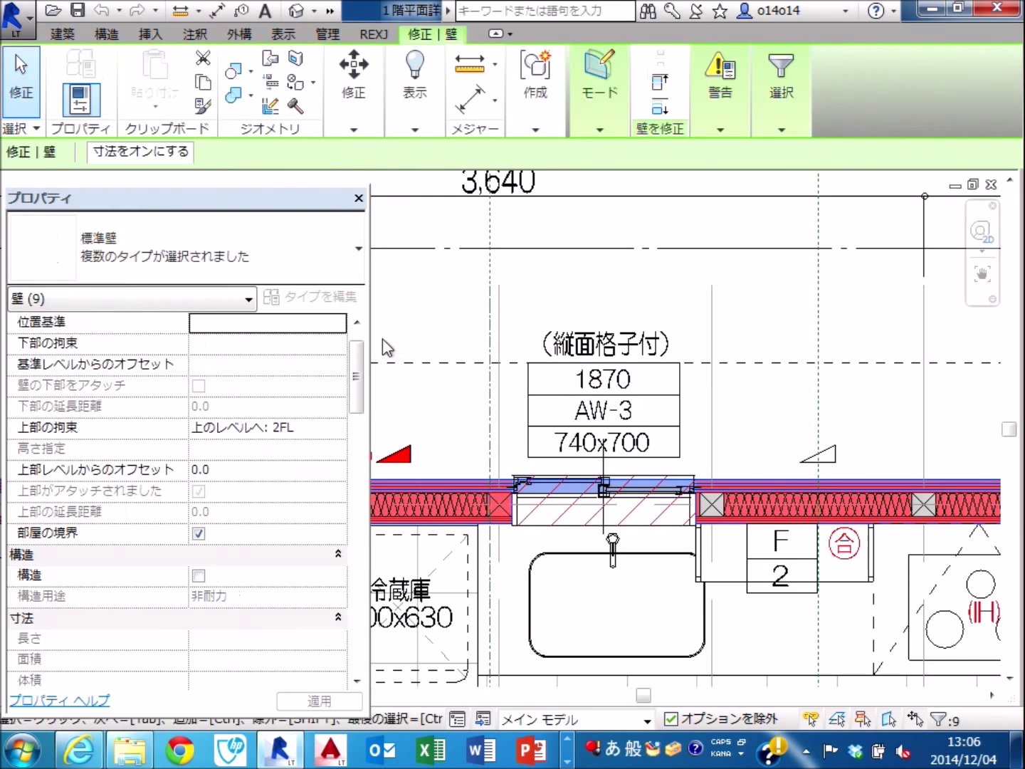
Select the single exterior wall and confirm its creation phase is 新しい建設.
left_click(744, 485)
left_click(745, 485)
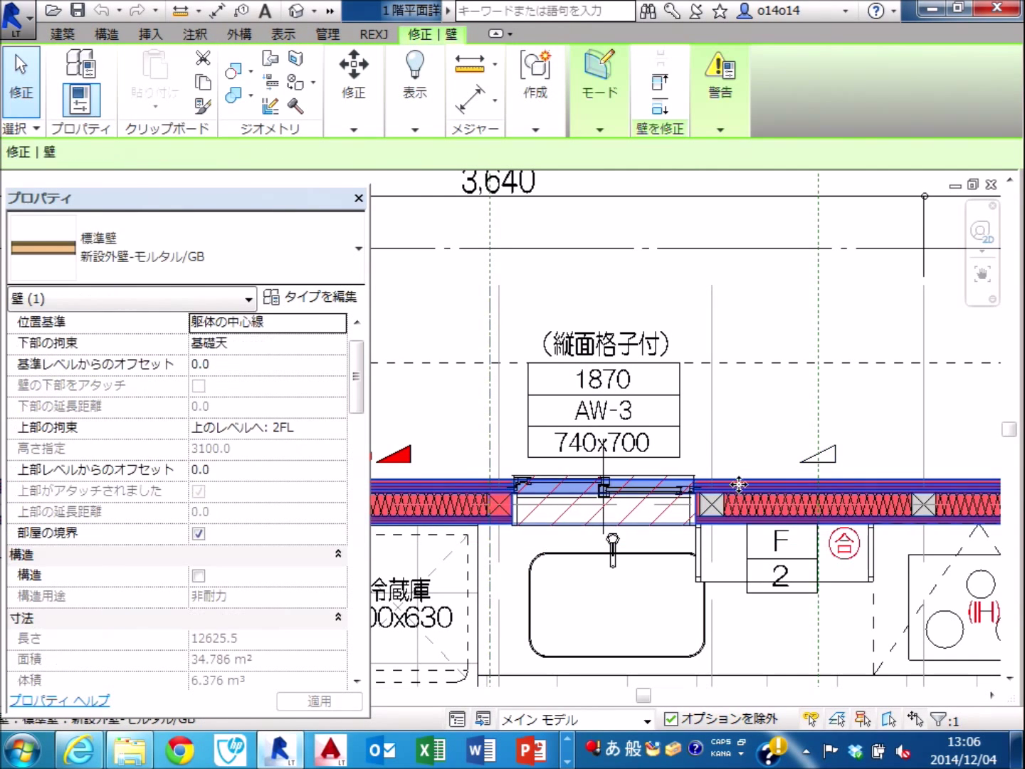
scroll(362, 399, "down", 3)
scroll(367, 427, "up", 3)
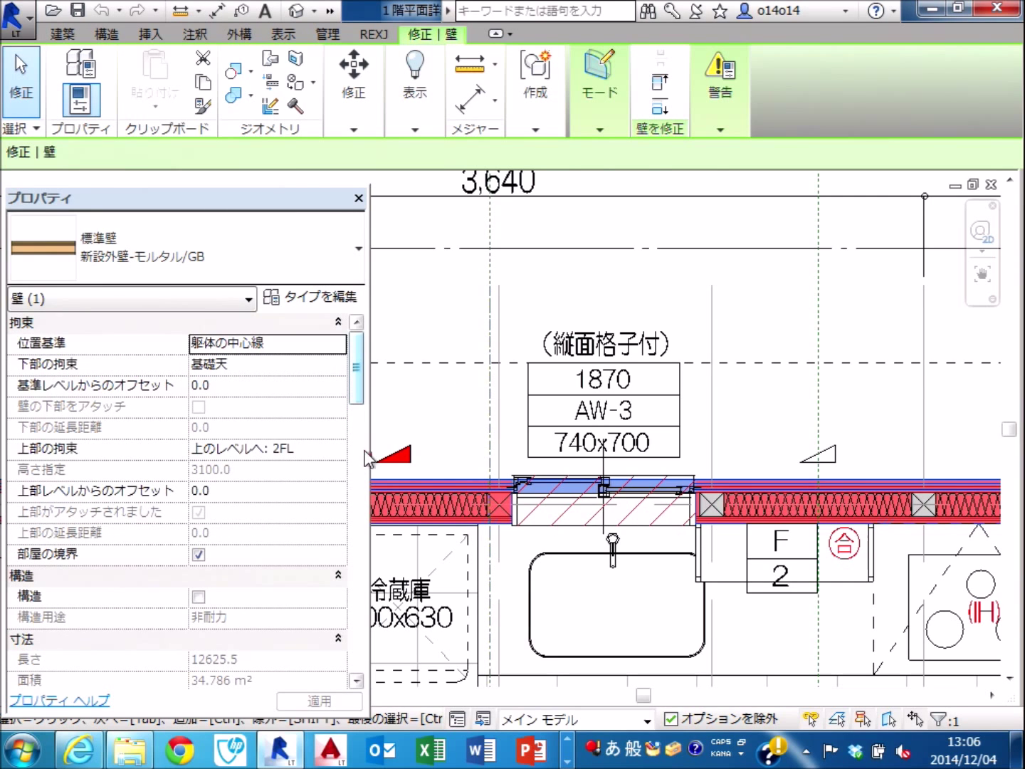
left_click_drag(358, 399, 357, 503)
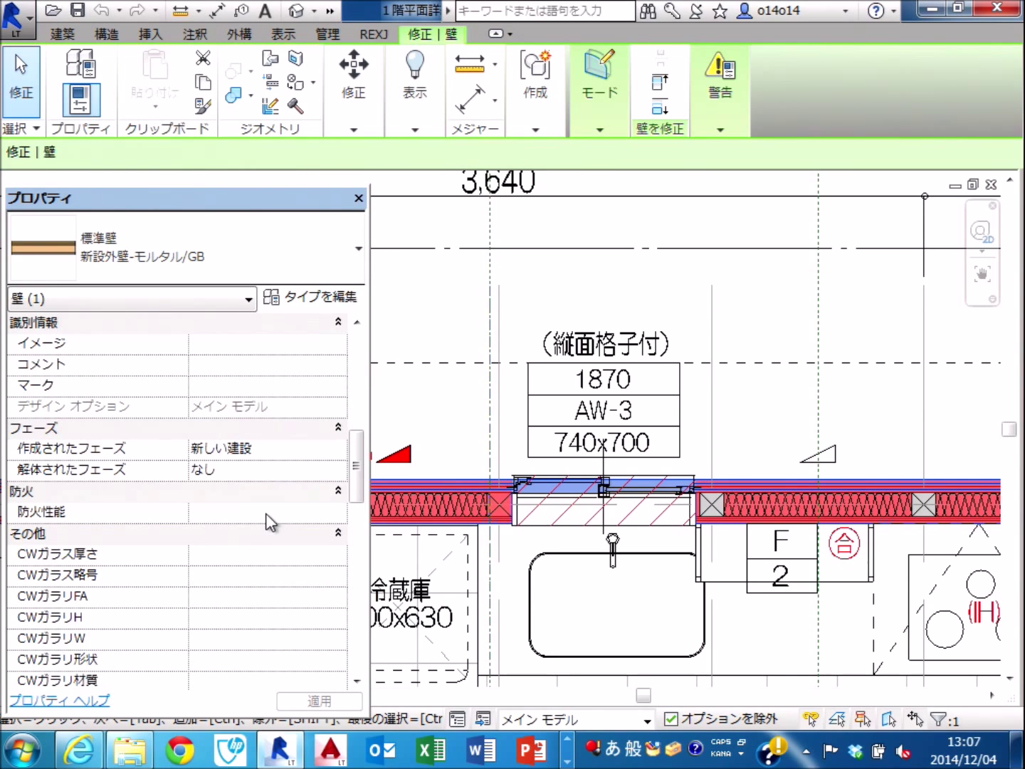
Deselect the wall and pan the plan to the CL1 corner walls.
left_click(658, 269)
mouse_move(499, 323)
middle_mouse_down()
mouse_move(790, 340)
mouse_move(629, 407)
middle_mouse_up()
mouse_move(548, 427)
middle_mouse_down()
mouse_move(880, 428)
mouse_move(983, 414)
middle_mouse_up()
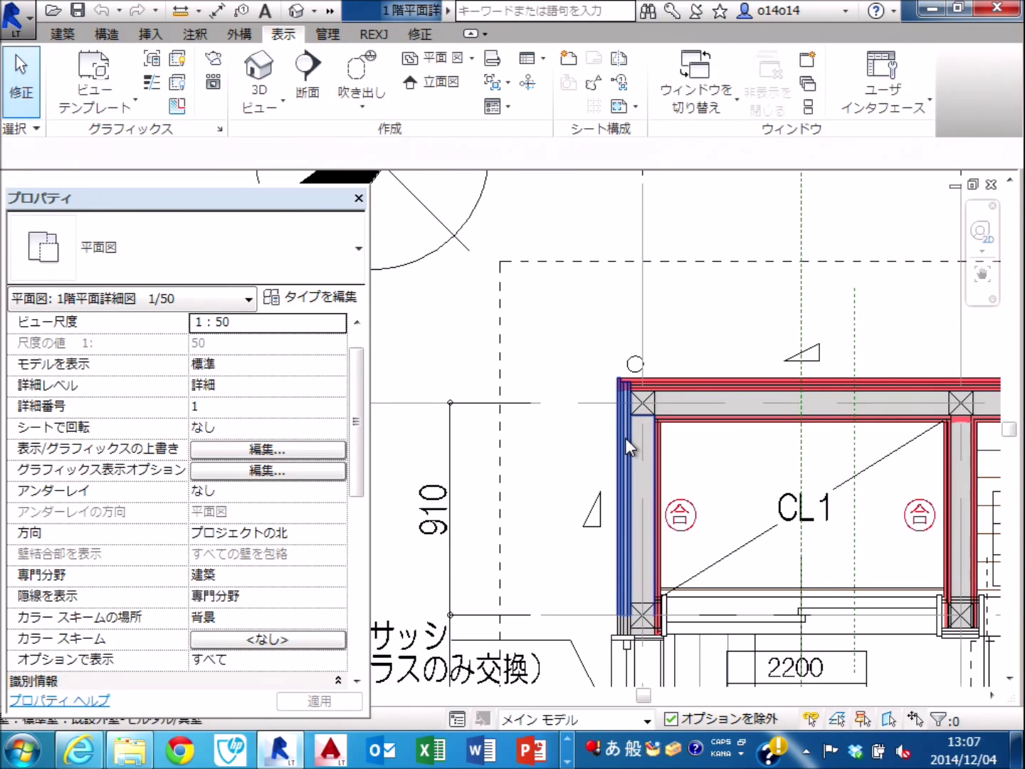
Check the 既設外壁-モルタル/真壁 wall by CL1: created 既存, demolished なし.
left_click(625, 438)
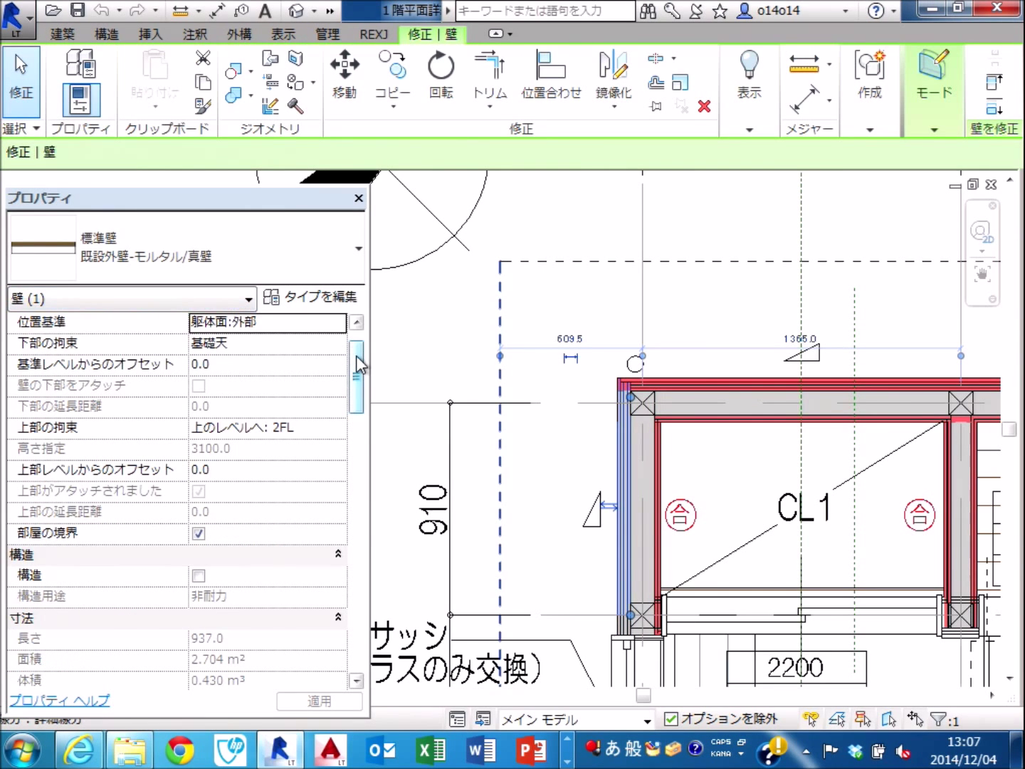
left_click_drag(360, 365, 363, 506)
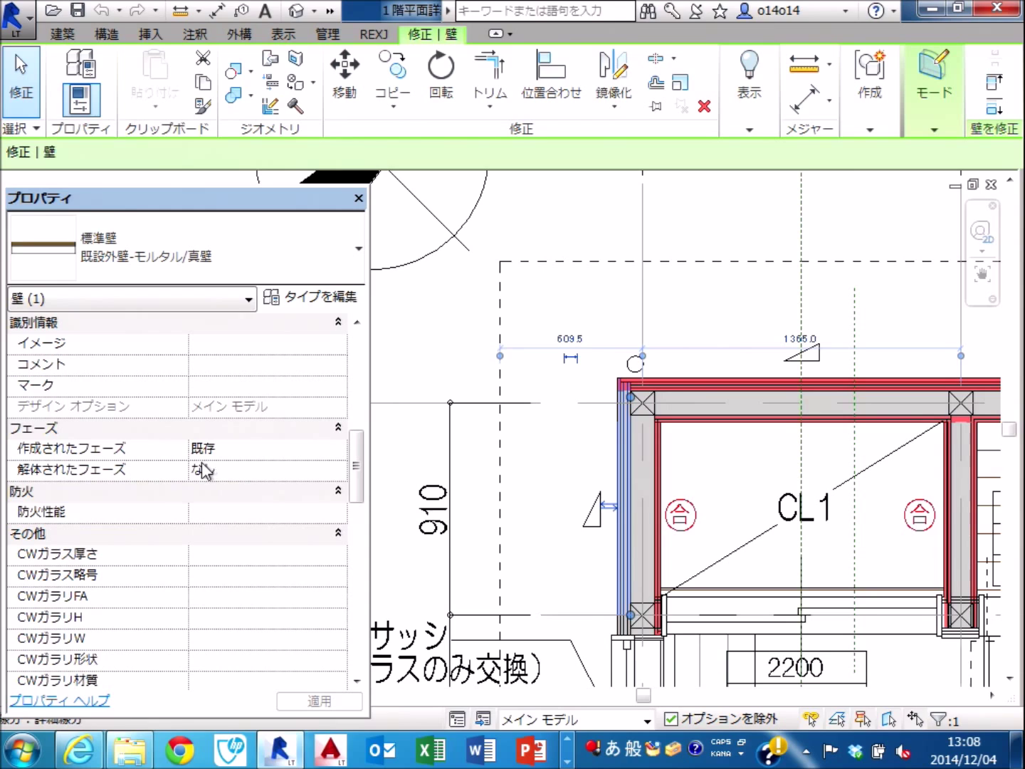
left_click(340, 453)
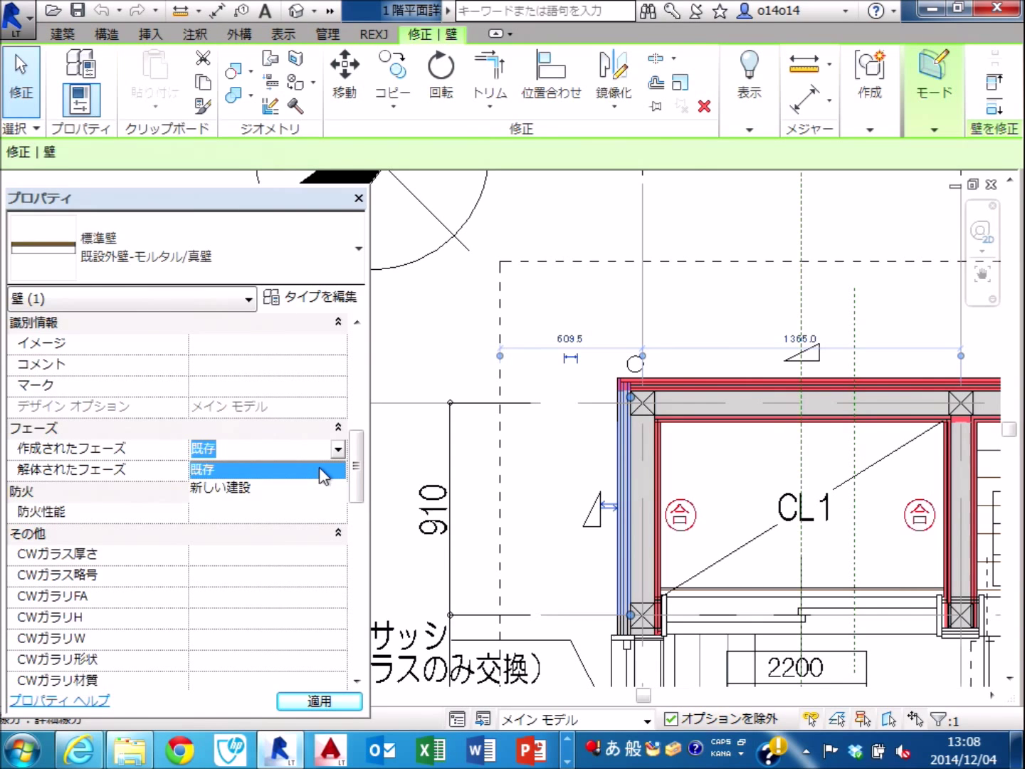
left_click(323, 471)
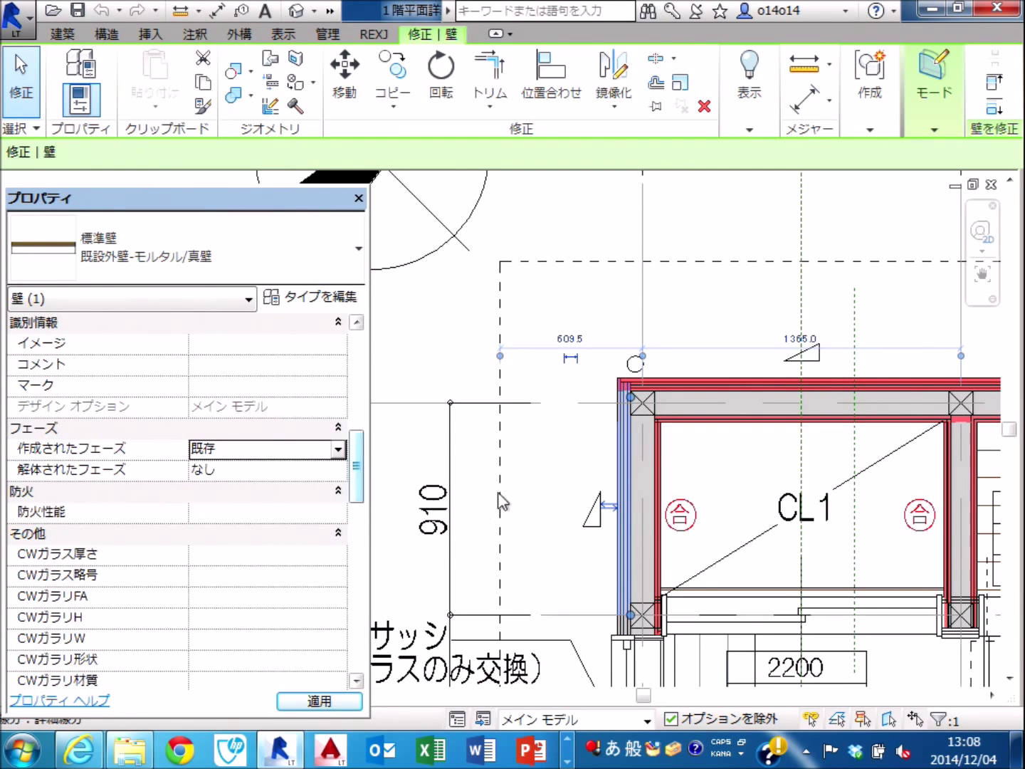
left_click(646, 412)
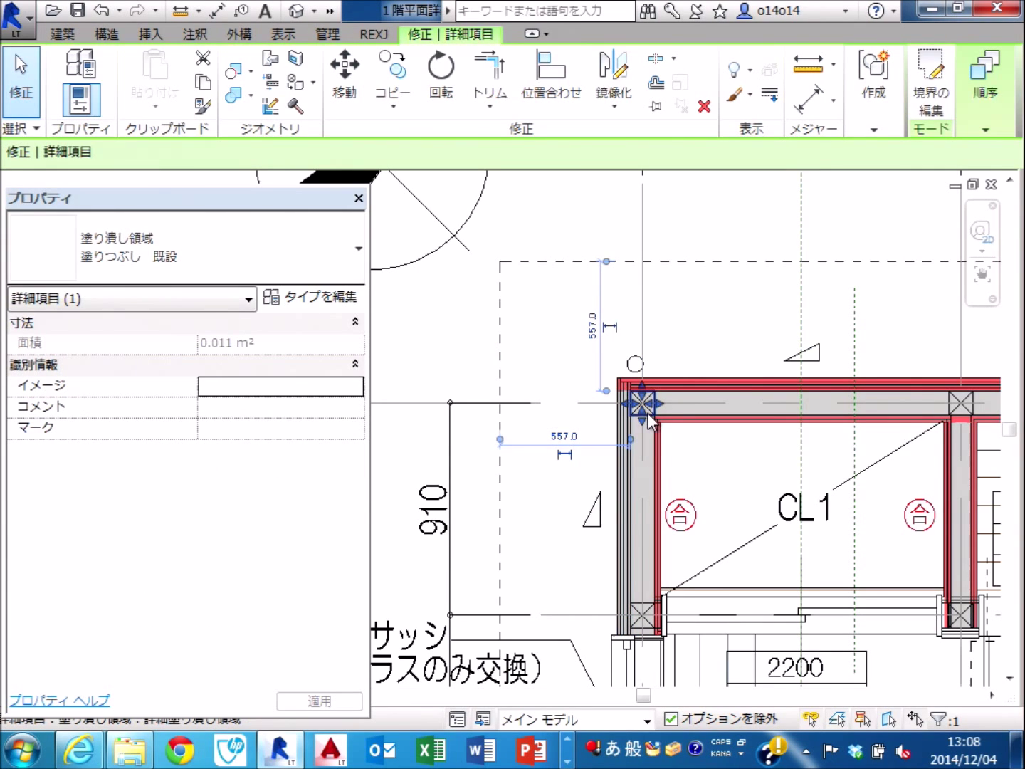
Select the 管柱-105x105 timber post at the CL1 wall corner.
key("Tab")
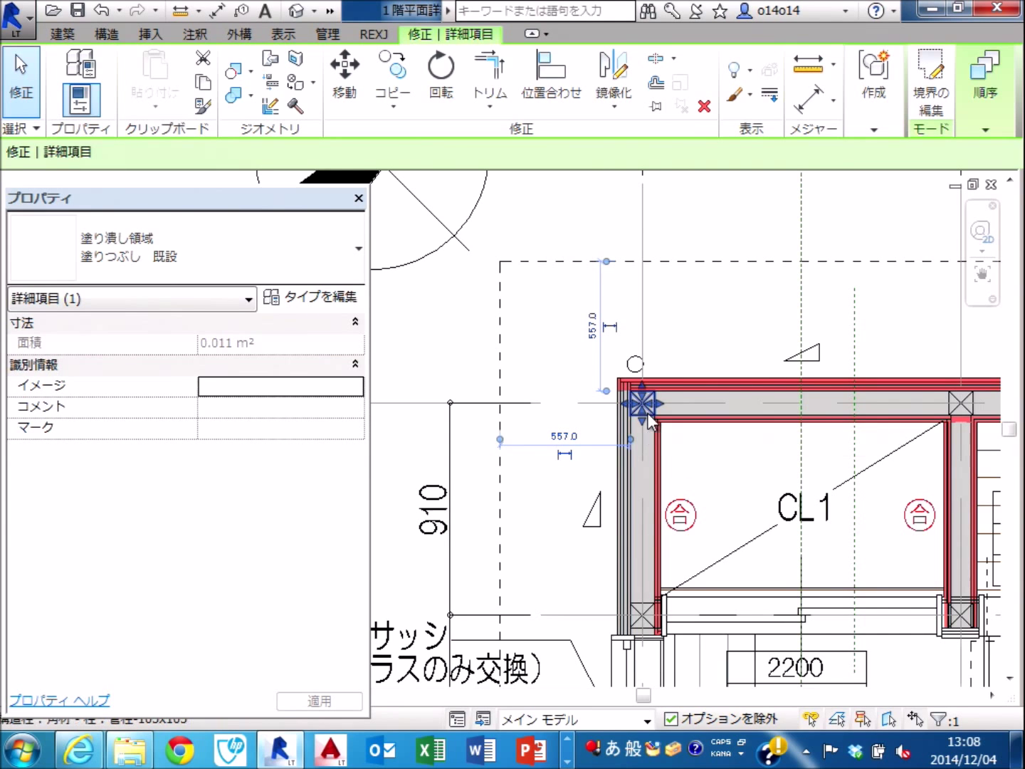
left_click(648, 417)
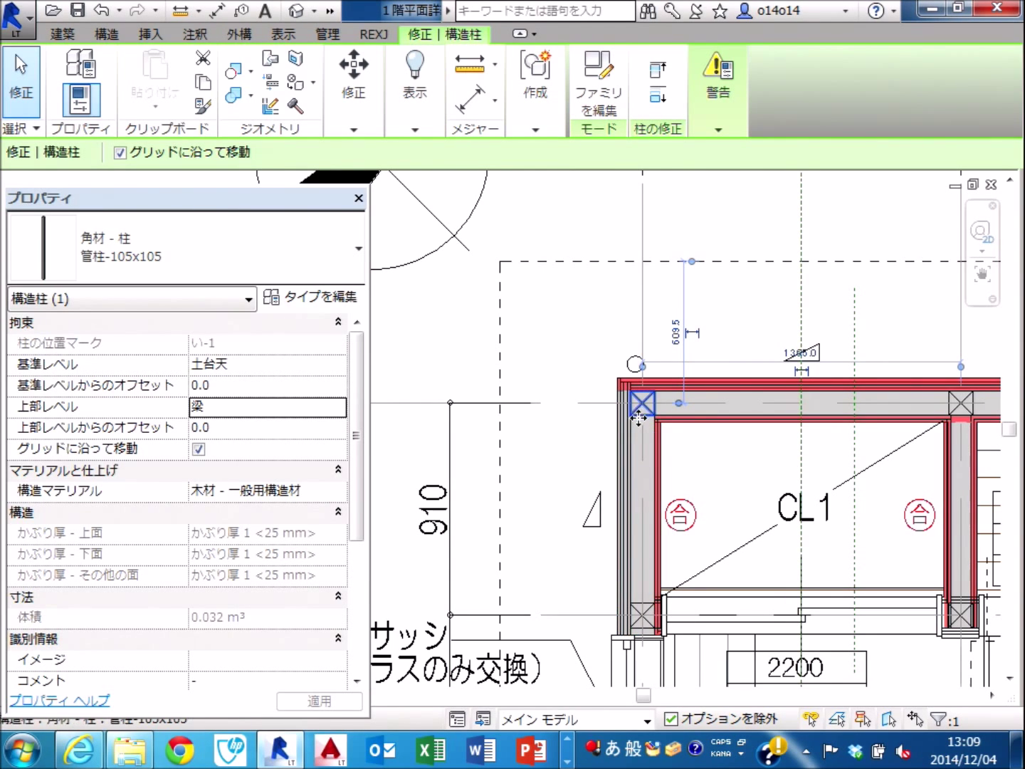
key("Tab")
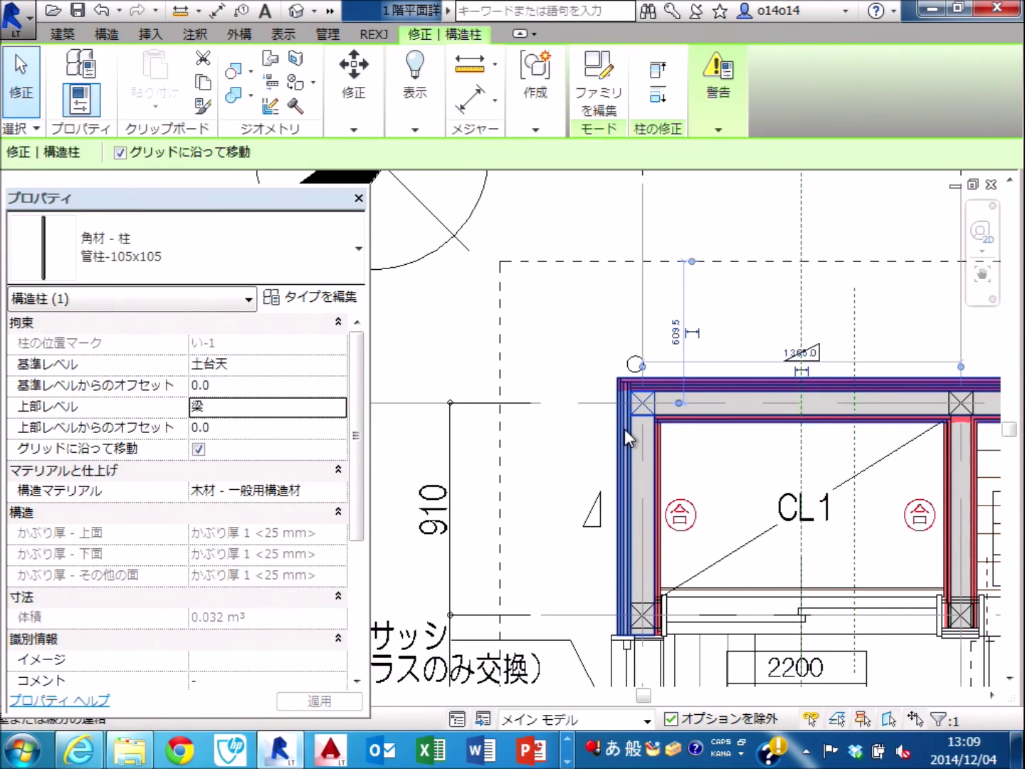
key("Tab")
key("Tab")
key("Tab")
key("Tab")
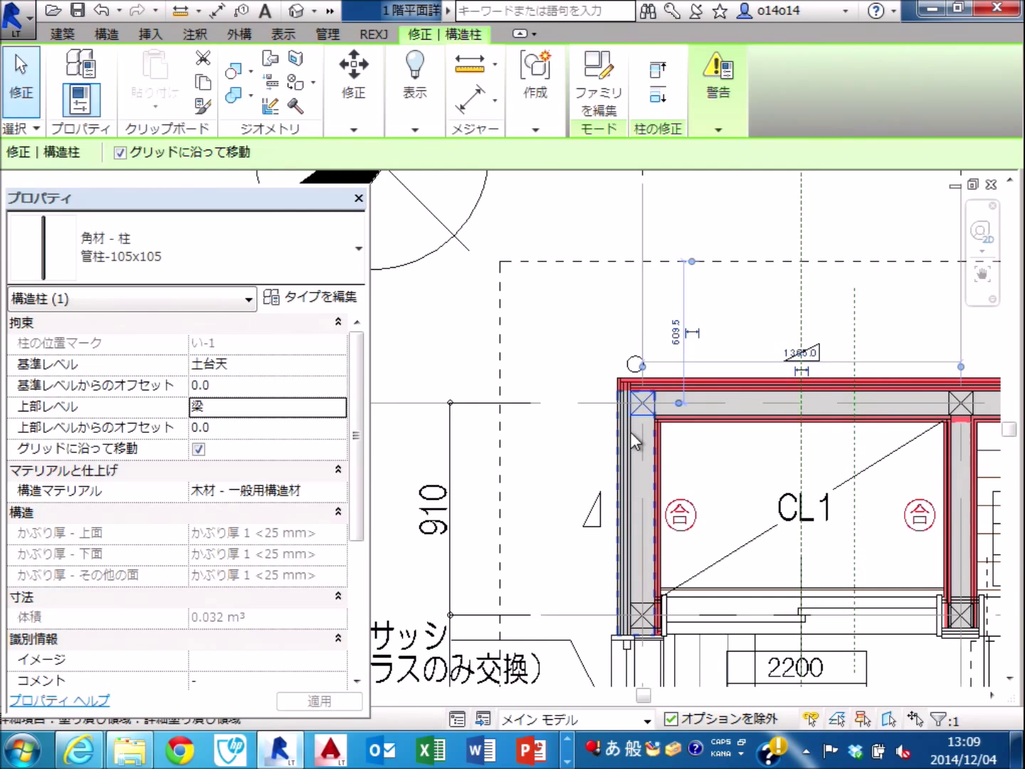
key("Tab")
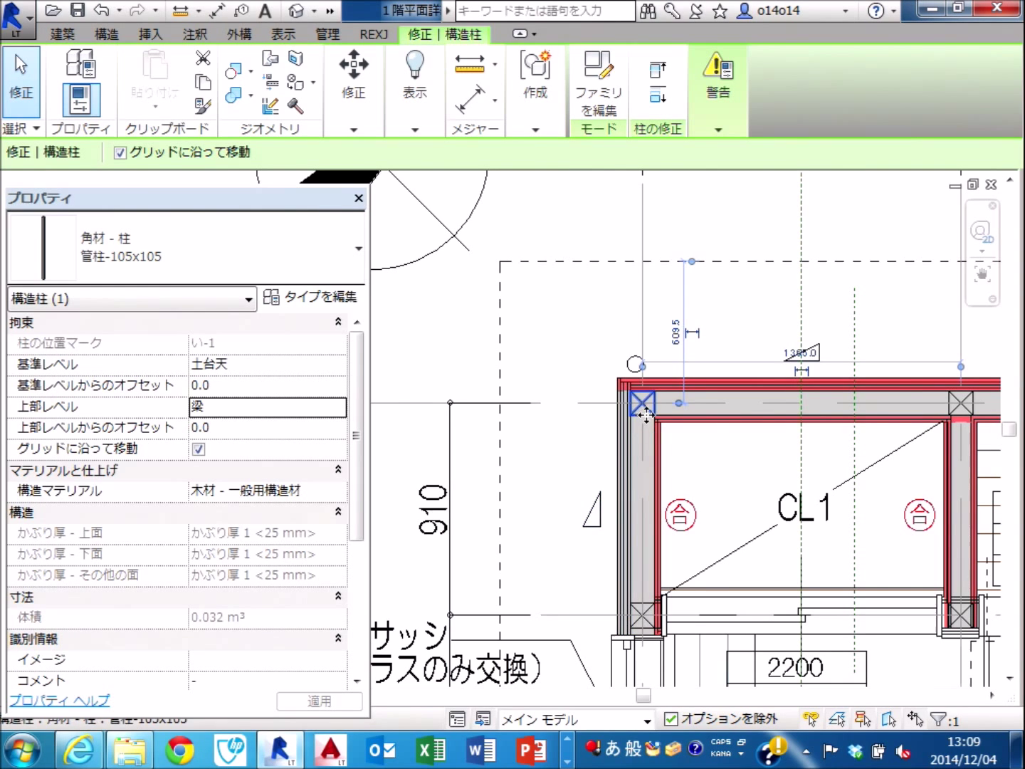
key("Tab")
key("Tab")
key("Tab")
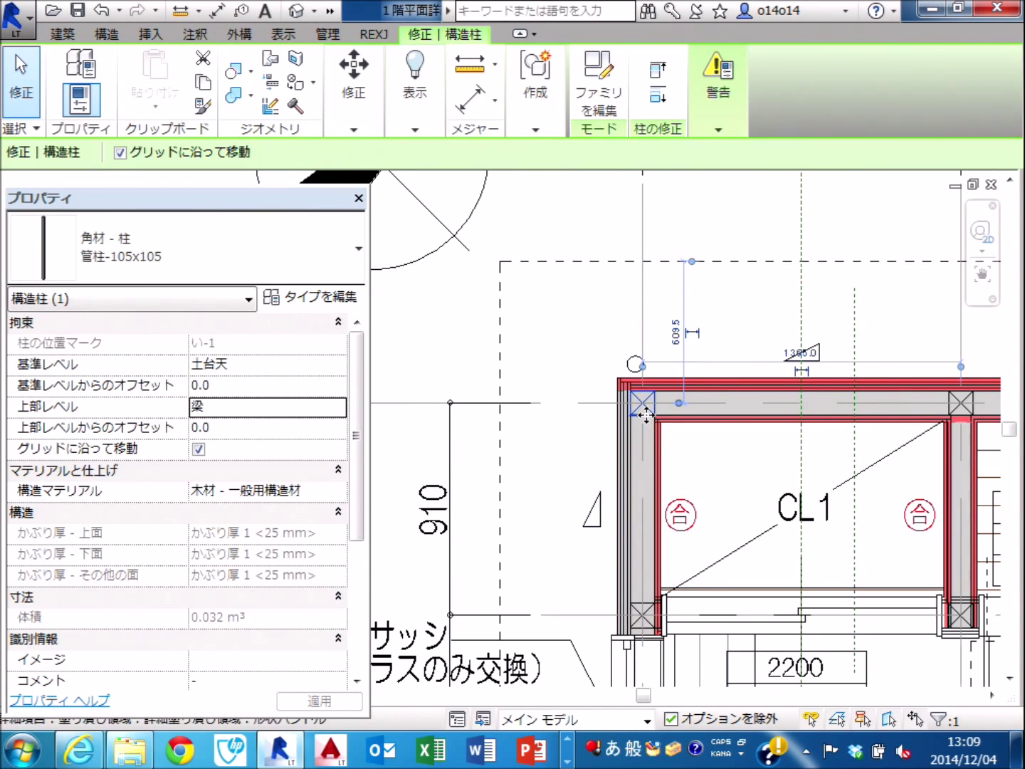
key("Tab")
key("Tab")
key("Tab")
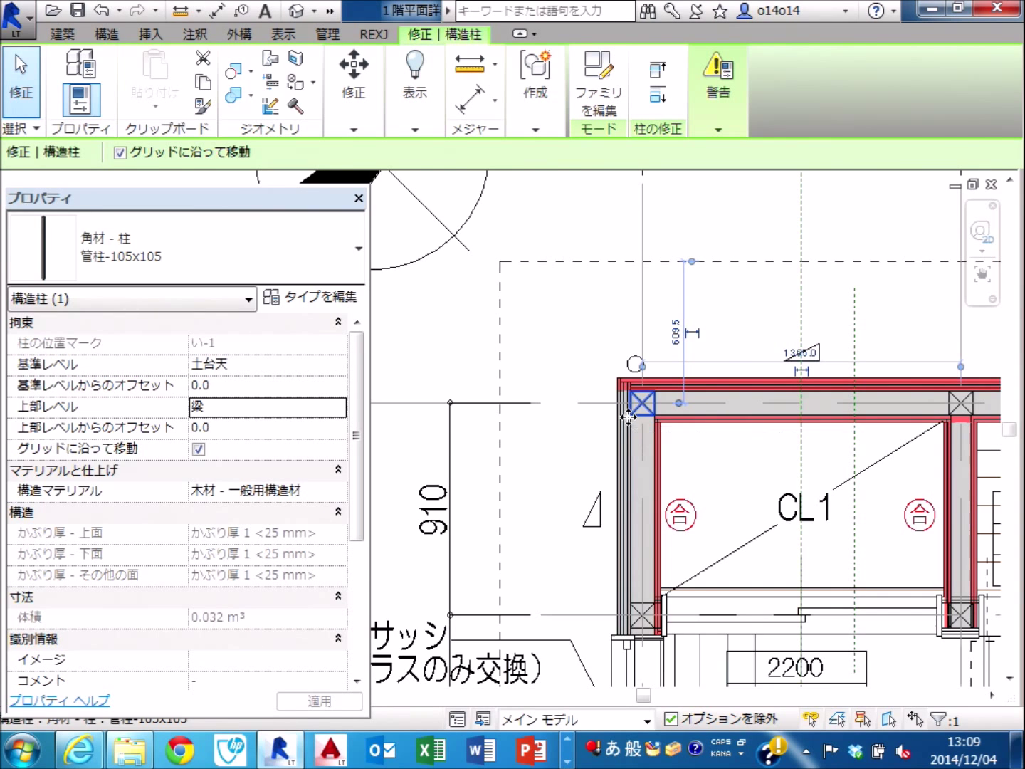
Confirm the post's phases (created 既存, demolished なし) and narrow the Properties palette.
mouse_move(354, 456)
left_mouse_down()
mouse_move(362, 562)
mouse_move(353, 586)
left_mouse_up()
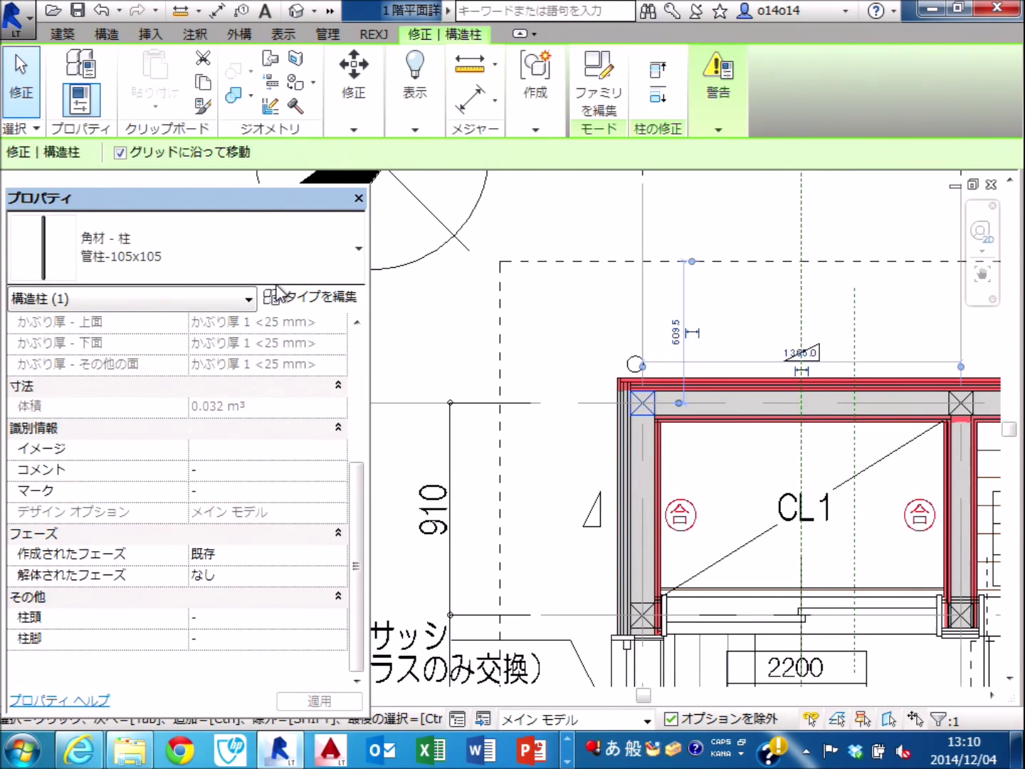
scroll(355, 235, "up", 3)
mouse_move(368, 202)
left_mouse_down()
mouse_move(185, 209)
mouse_move(187, 200)
left_mouse_up()
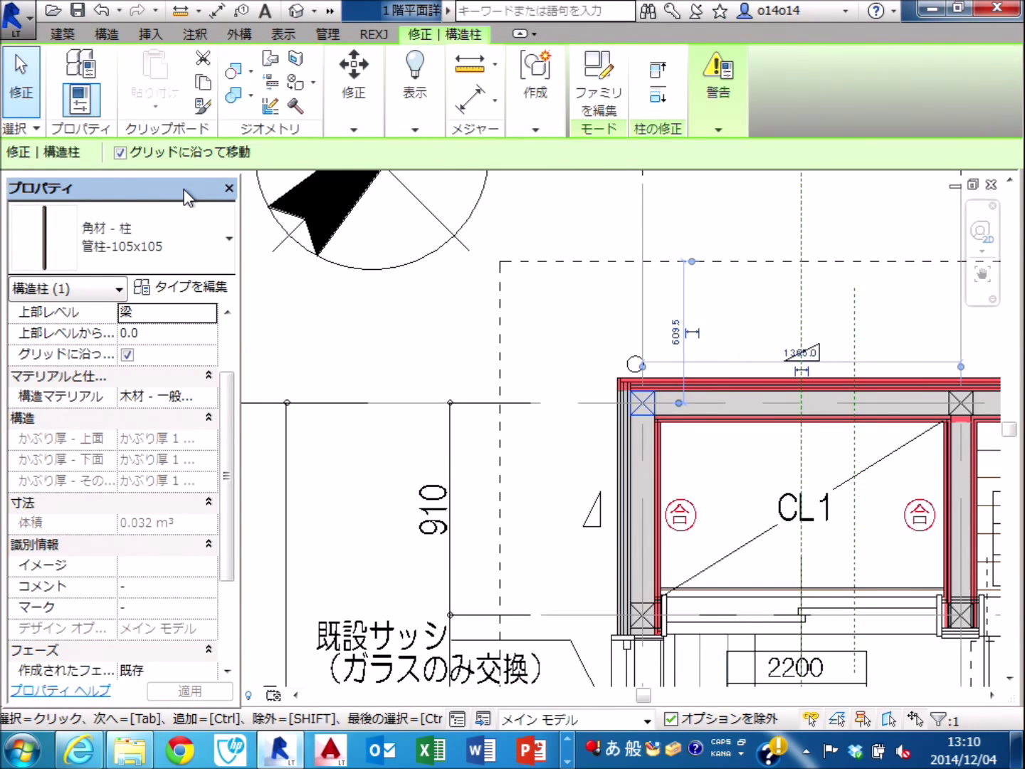
Deselect the post to show the view's phase filter 改修後2 and phase 新しい建設.
left_click(436, 345)
scroll(541, 327, "down", 3)
scroll(475, 310, "down", 3)
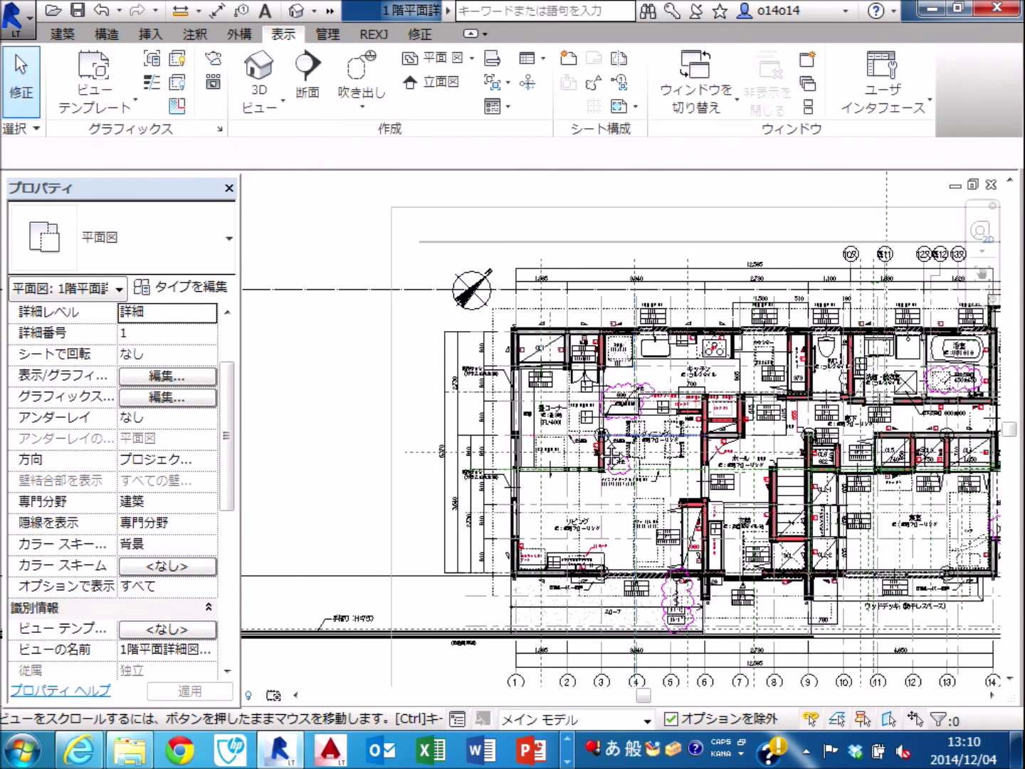
scroll(498, 342, "down", 2)
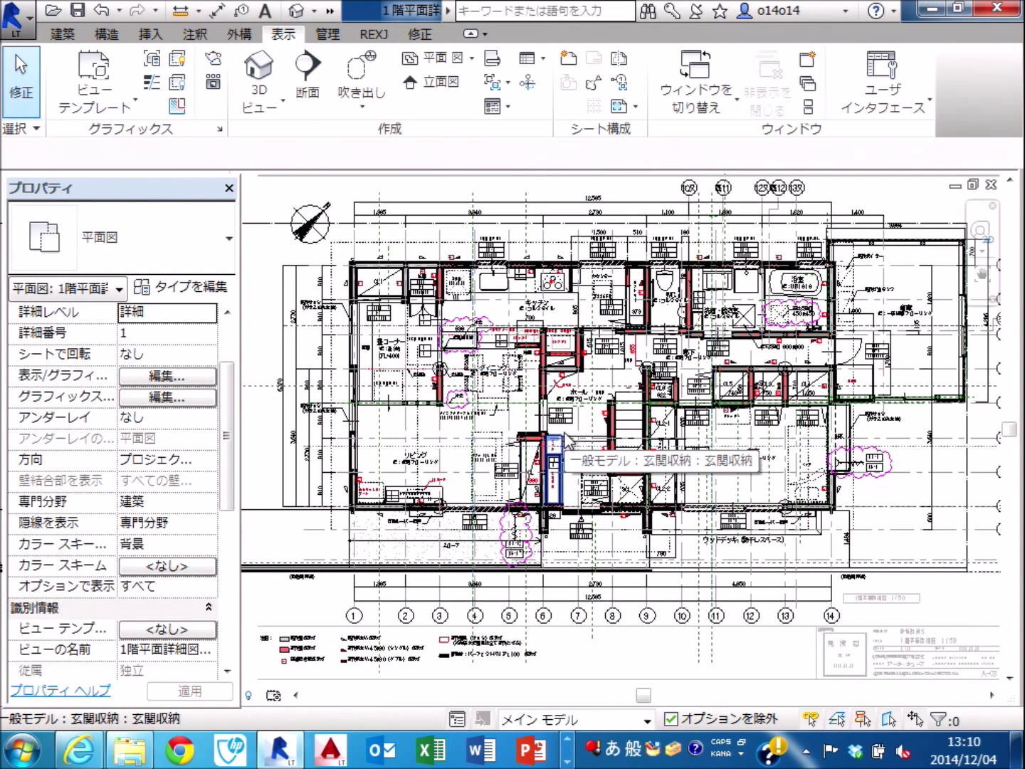
key("ctrl+1")
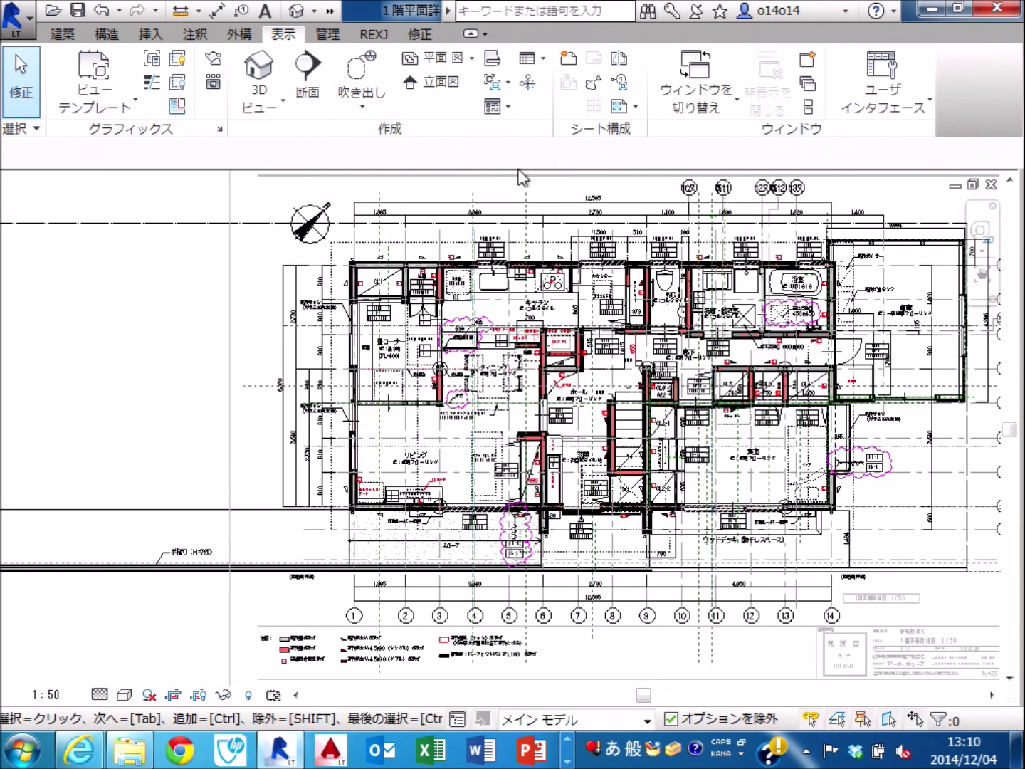
scroll(729, 299, "up", 1)
scroll(730, 299, "up", 1)
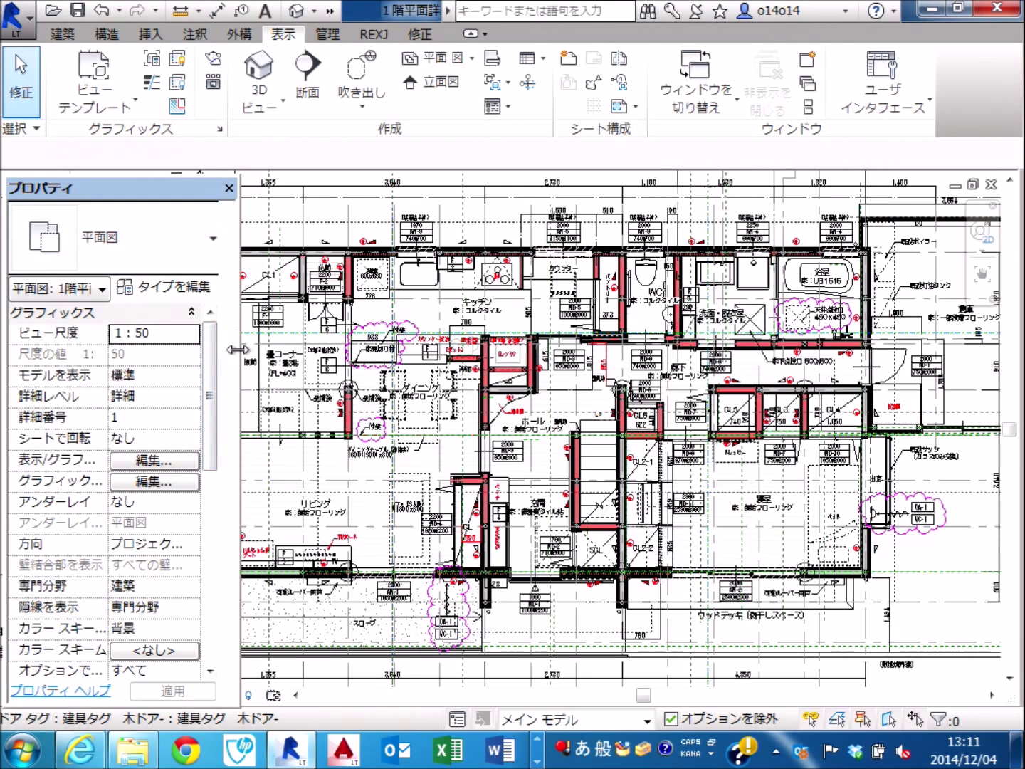
left_click_drag(215, 359, 222, 569)
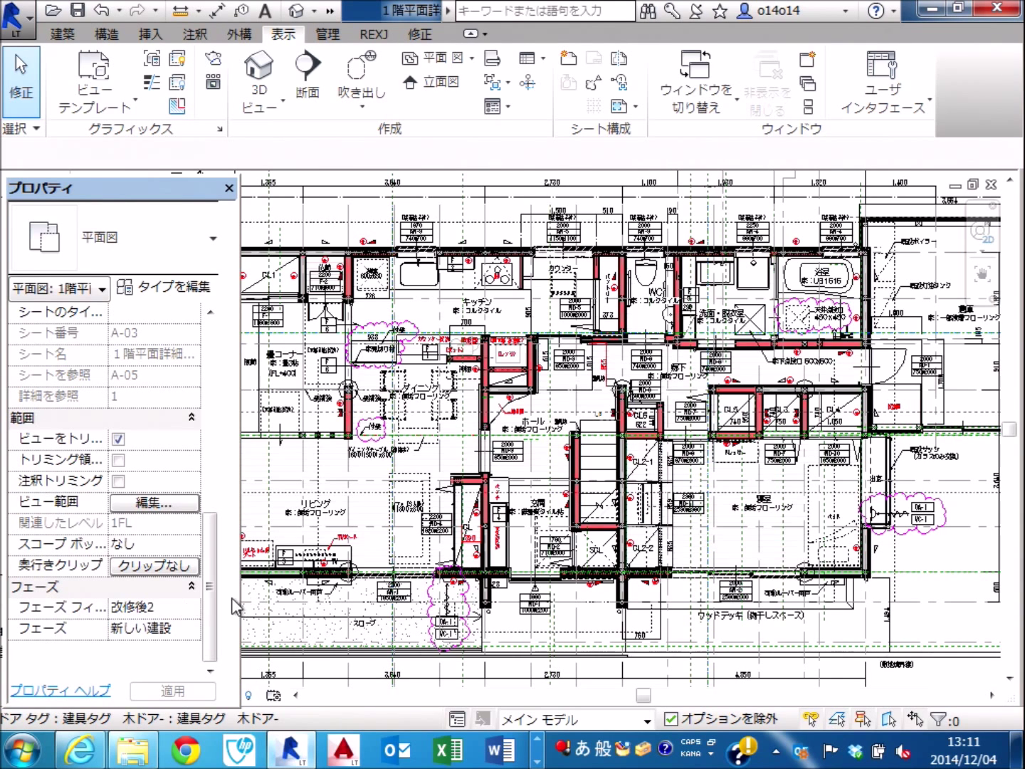
Widen Properties, keep phase filter 改修後2, and set the 1FL view phase to 既存.
left_click_drag(237, 607, 330, 605)
scroll(230, 641, "up", 10)
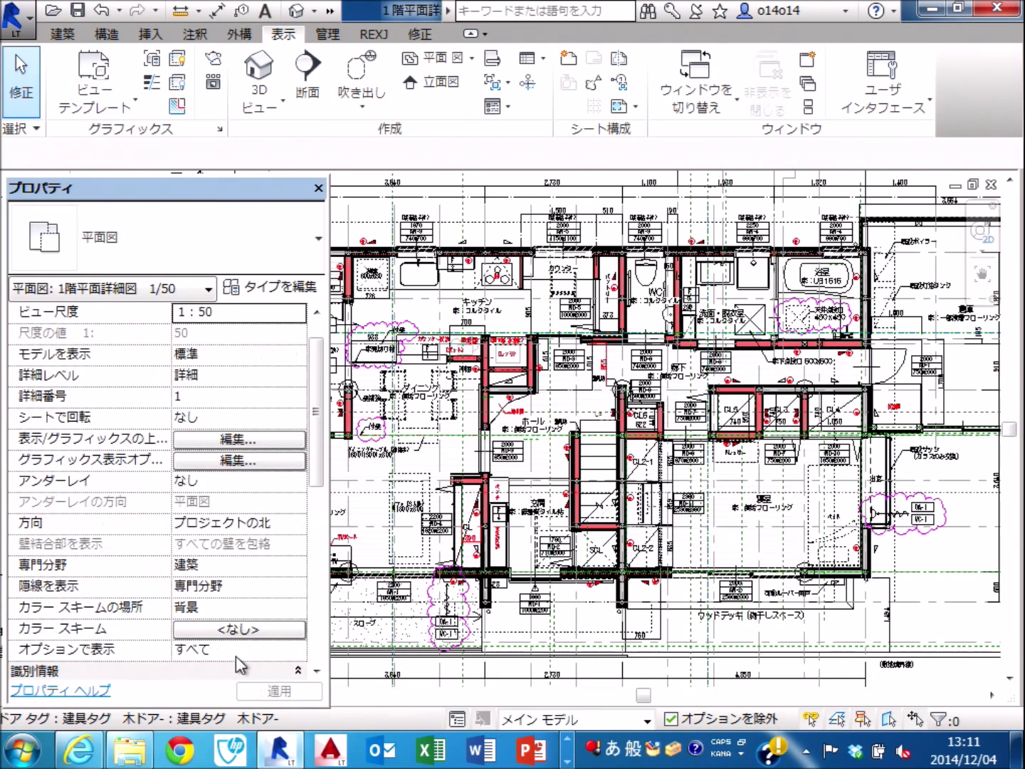
scroll(313, 498, "down", 7)
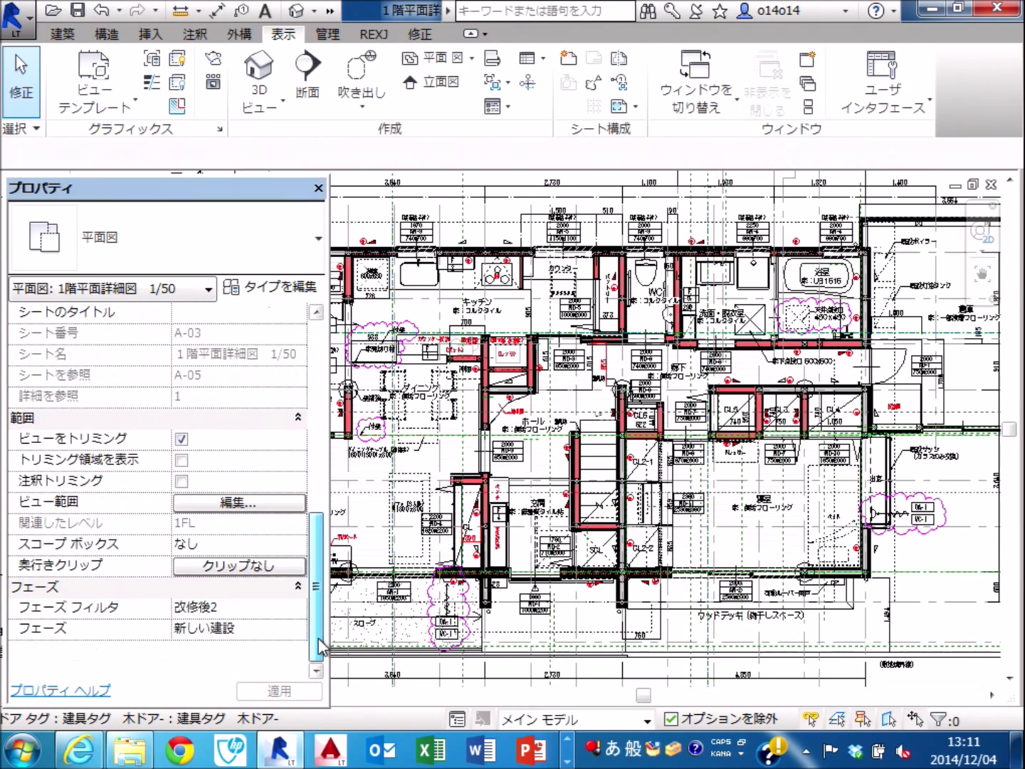
left_click(303, 612)
left_click(299, 610)
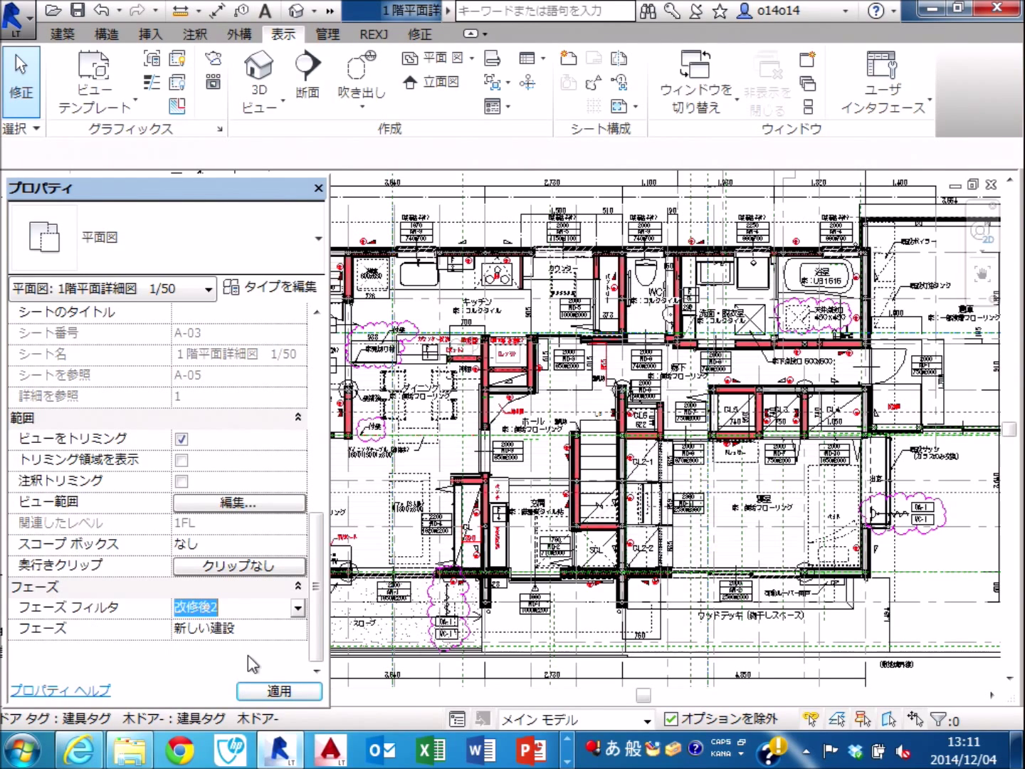
left_click(299, 631)
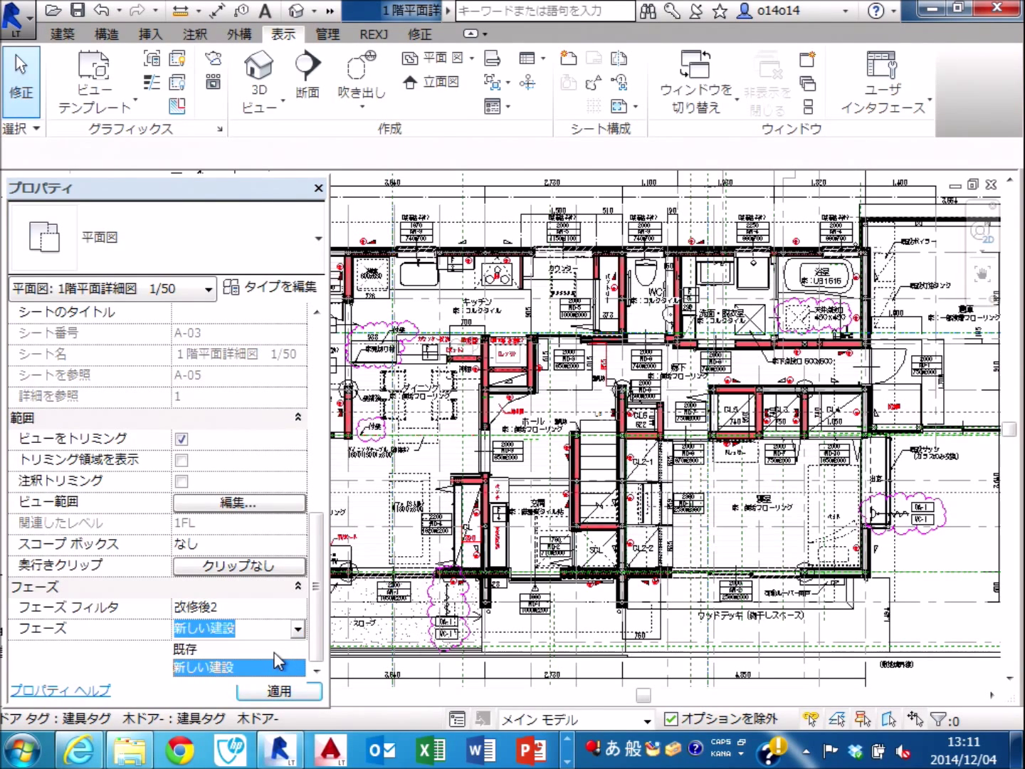
left_click(273, 649)
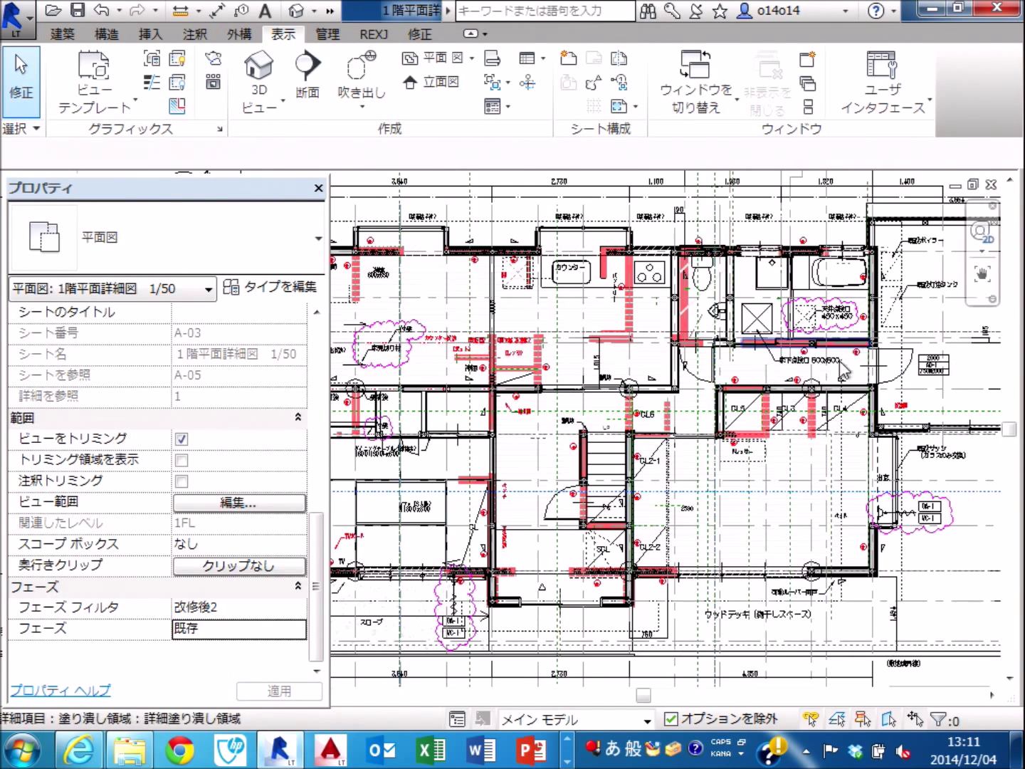
scroll(530, 353, "up", 3)
Zoom and pan the 1FL plan in on the kitchen area near the 神棚.
scroll(541, 356, "up", 2)
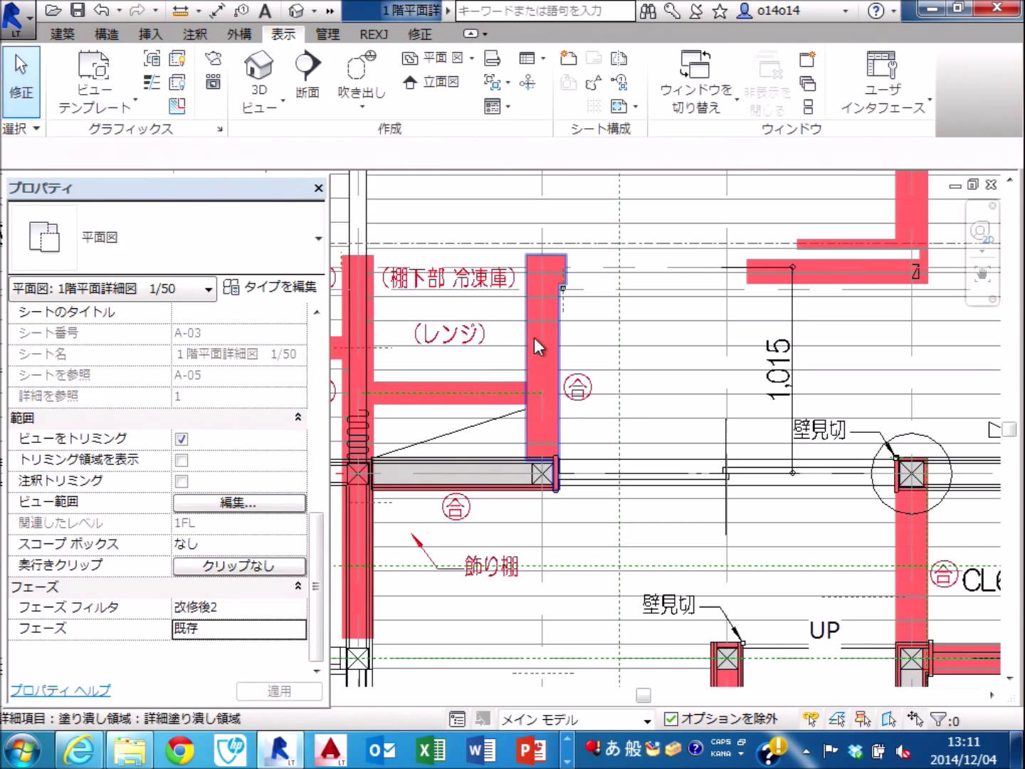
scroll(534, 340, "down", 2)
scroll(562, 321, "down", 2)
middle_click_drag(631, 318, 428, 362)
scroll(738, 366, "up", 3)
scroll(712, 399, "up", 2)
scroll(650, 463, "up", 2)
scroll(650, 463, "up", 3)
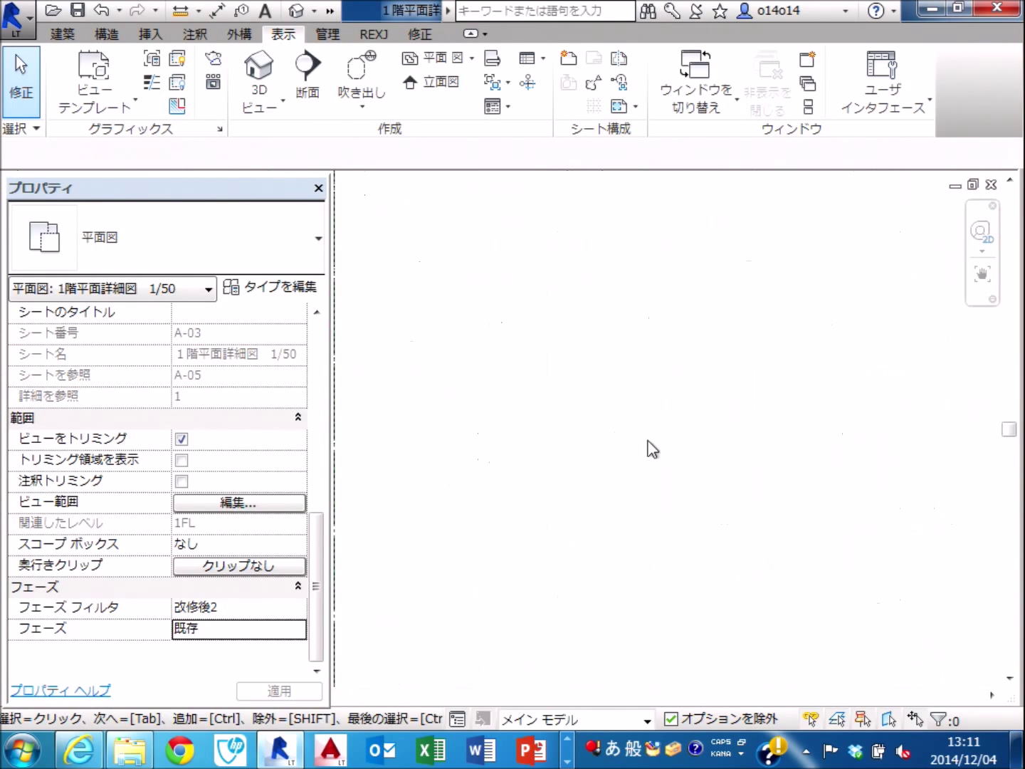
scroll(736, 472, "down", 2)
scroll(815, 428, "down", 2)
scroll(425, 373, "down", 2)
middle_click_drag(423, 374, 672, 395)
scroll(671, 395, "up", 2)
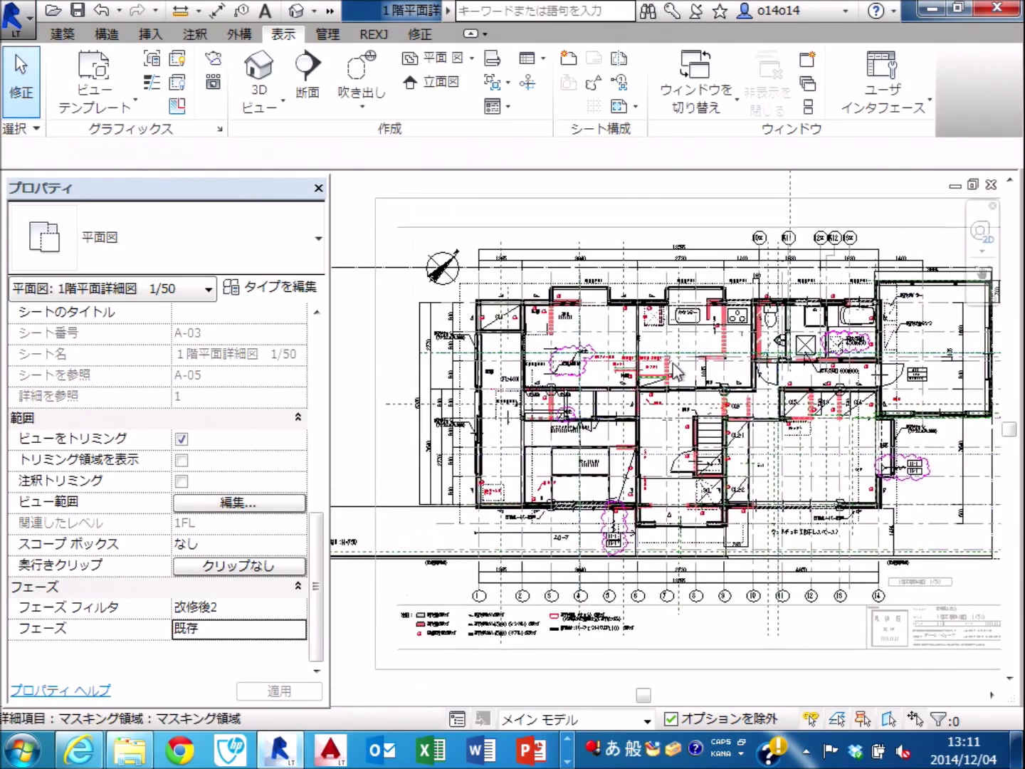
scroll(672, 395, "up", 2)
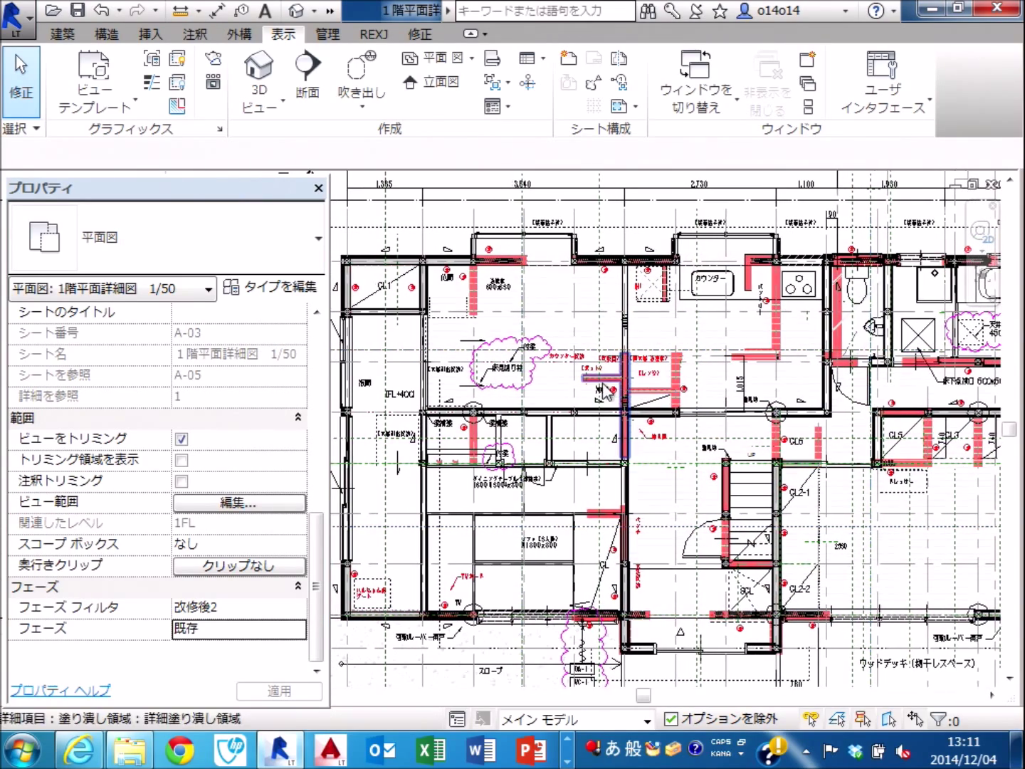
middle_click_drag(649, 444, 612, 378)
scroll(623, 362, "up", 2)
scroll(623, 363, "up", 2)
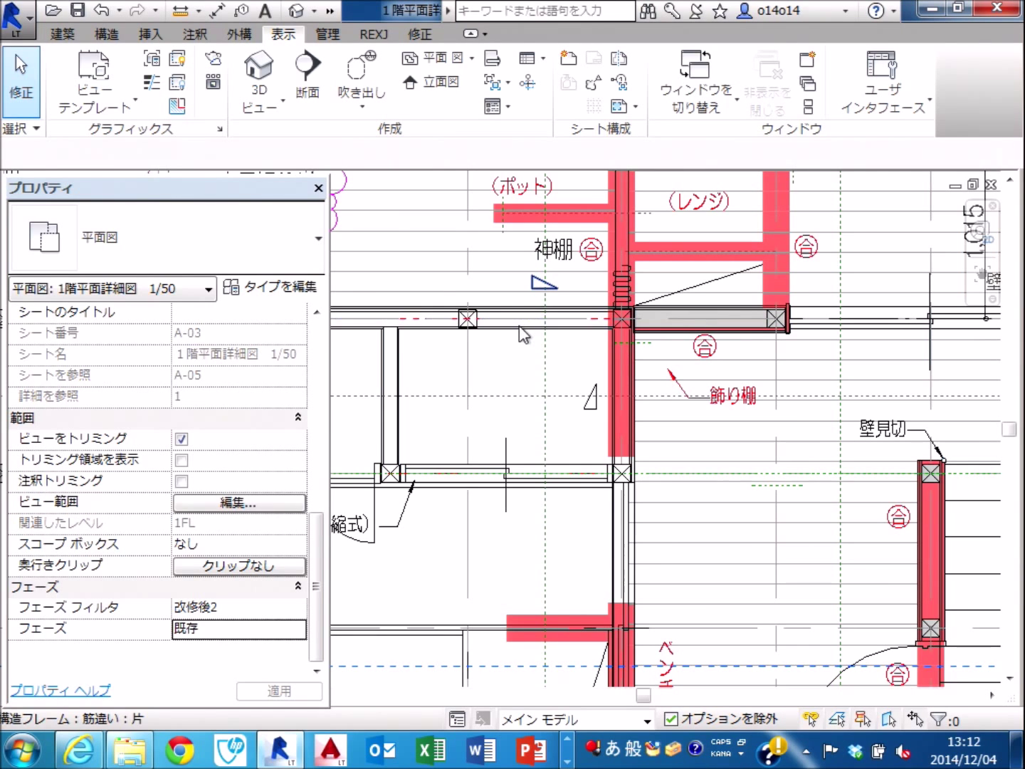
Select the interior wall beside the 神棚, confirm it is demolished in 新しい建設, then deselect.
left_click(521, 330)
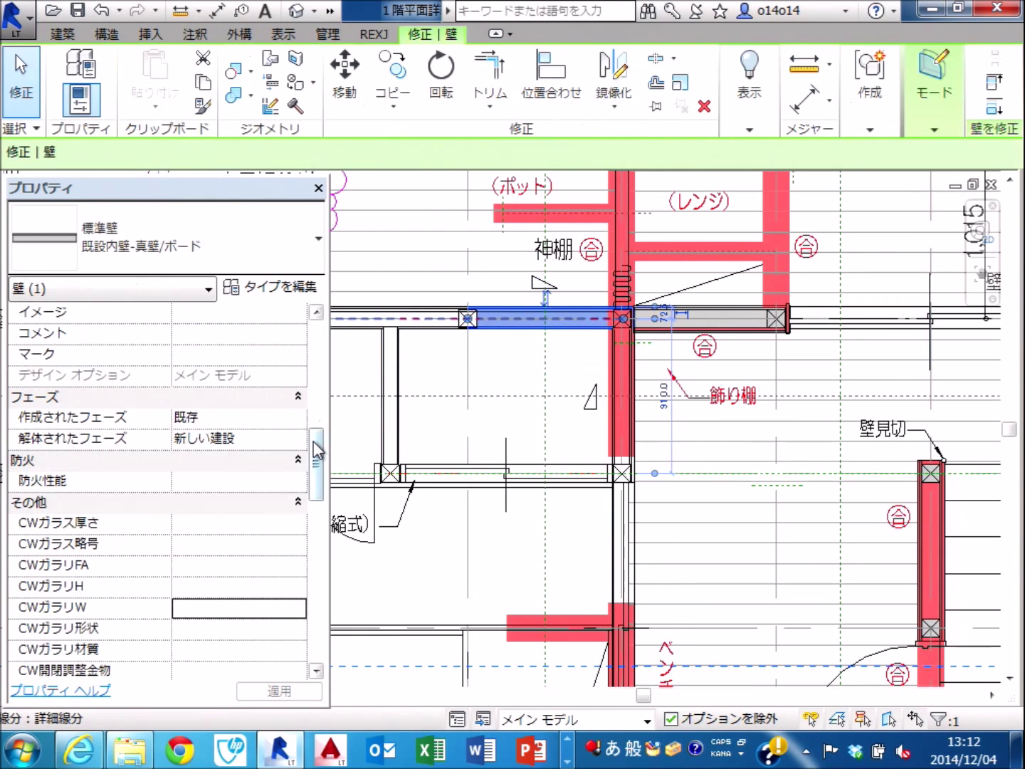
scroll(318, 450, "down", 1)
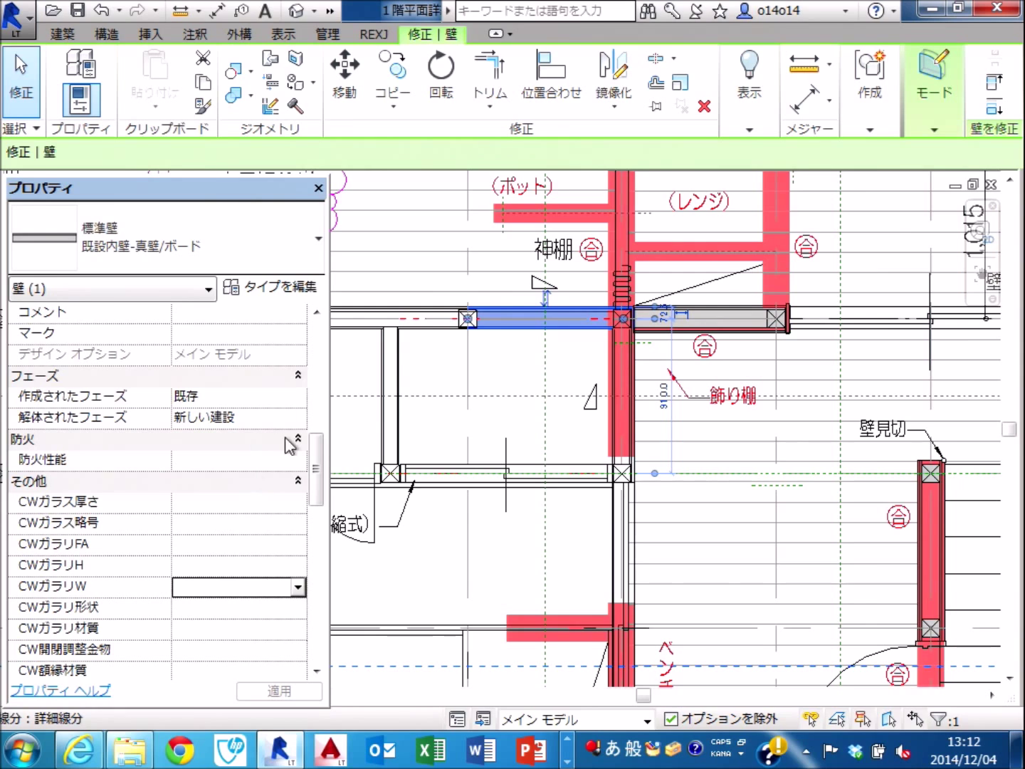
left_click(518, 382)
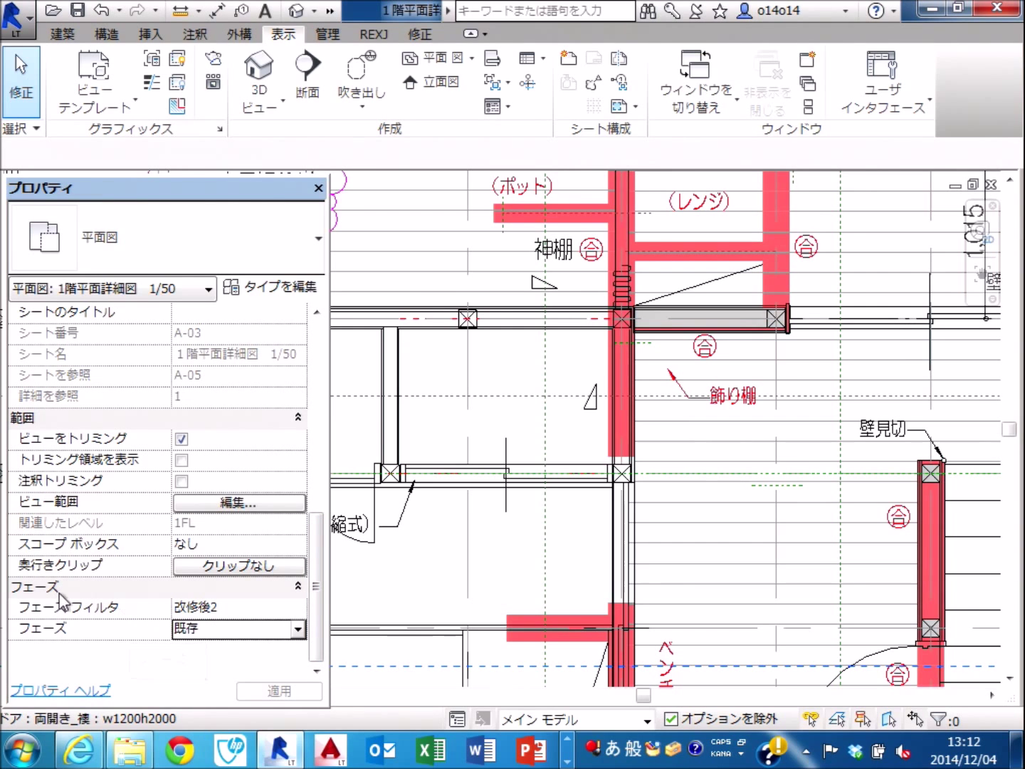
Return the plan's phase to 新しい建設 and hide the Properties palette with Ctrl+1.
left_click(294, 636)
left_click(277, 669)
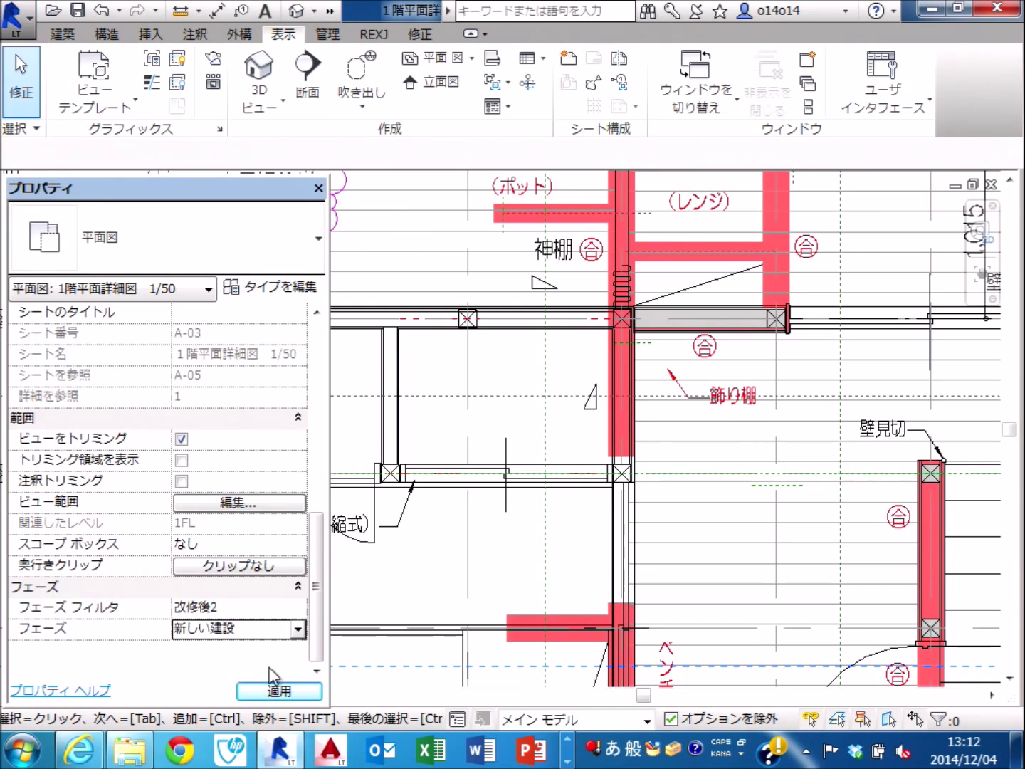
scroll(640, 331, "down", 1)
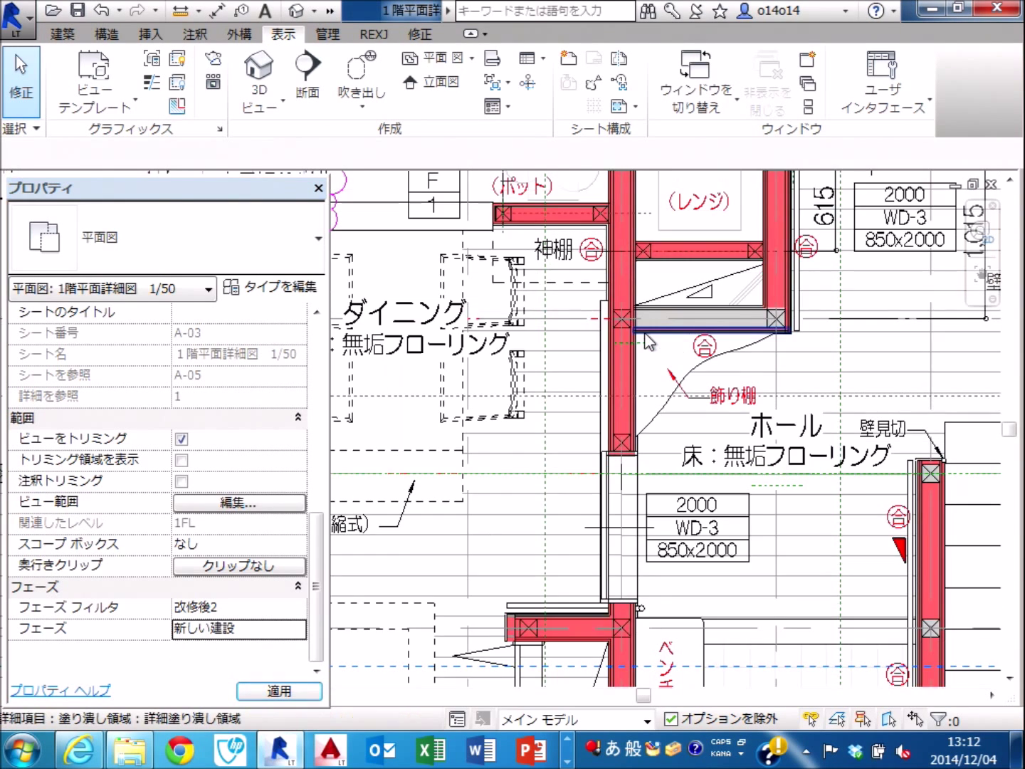
scroll(656, 332, "down", 1)
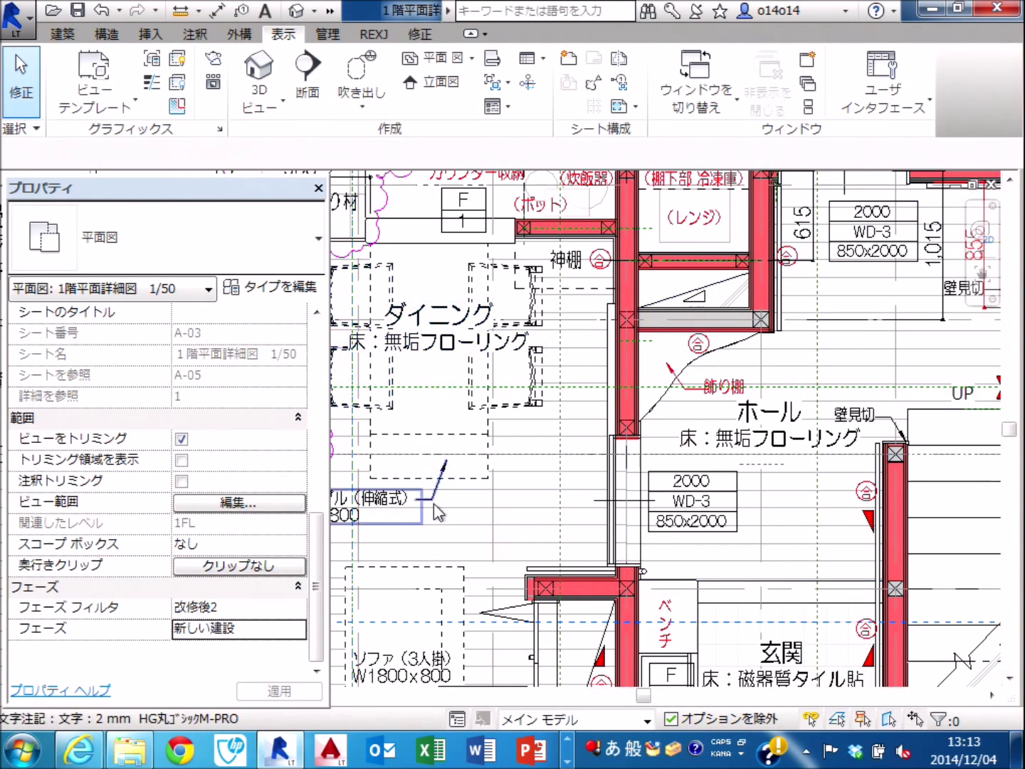
key("ctrl+1")
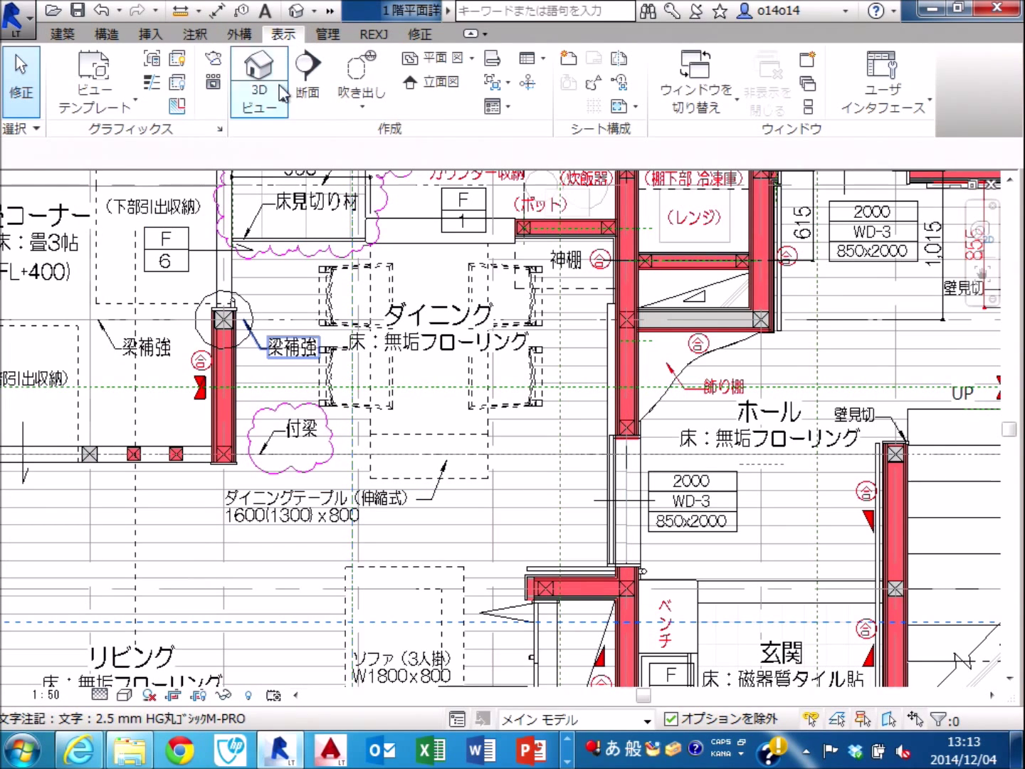
Open the Default 3D View of the house and shift the model left.
left_click(265, 105)
left_click(291, 142)
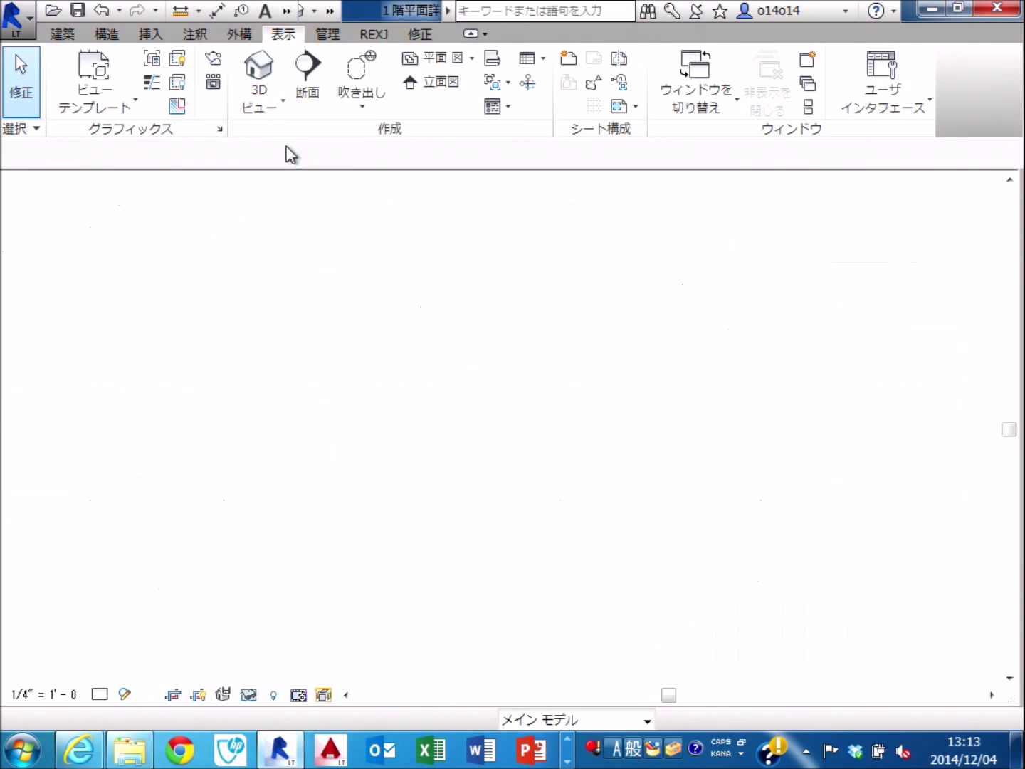
middle_click_drag(493, 417, 403, 409)
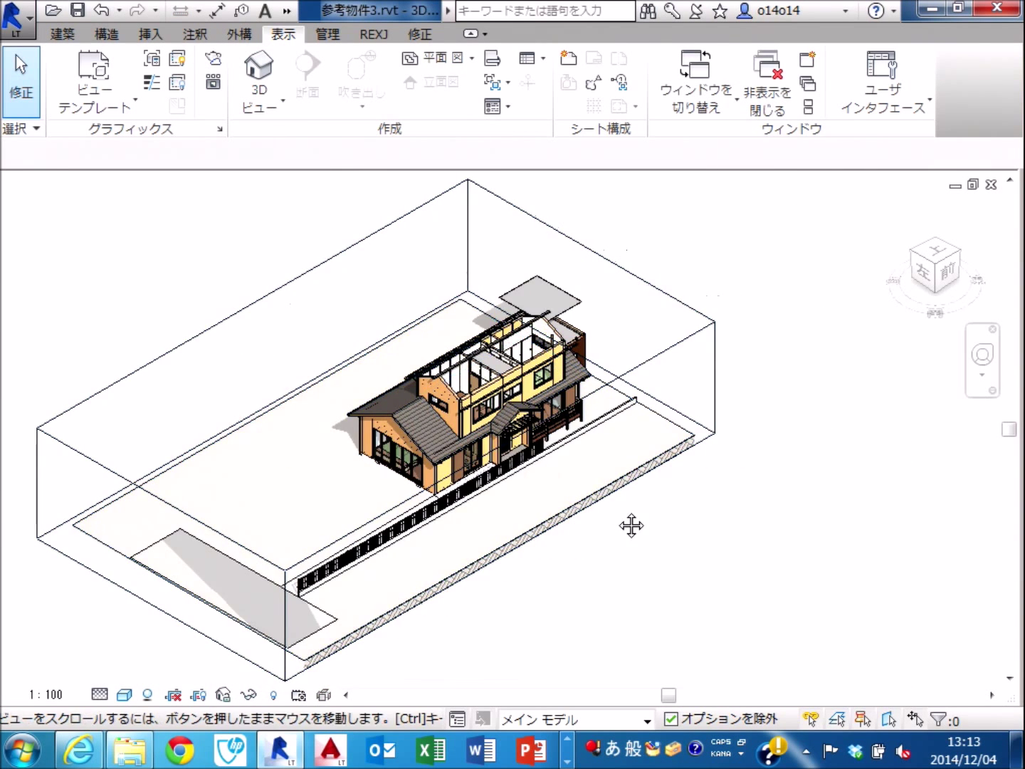
middle_click_drag(629, 526, 593, 519)
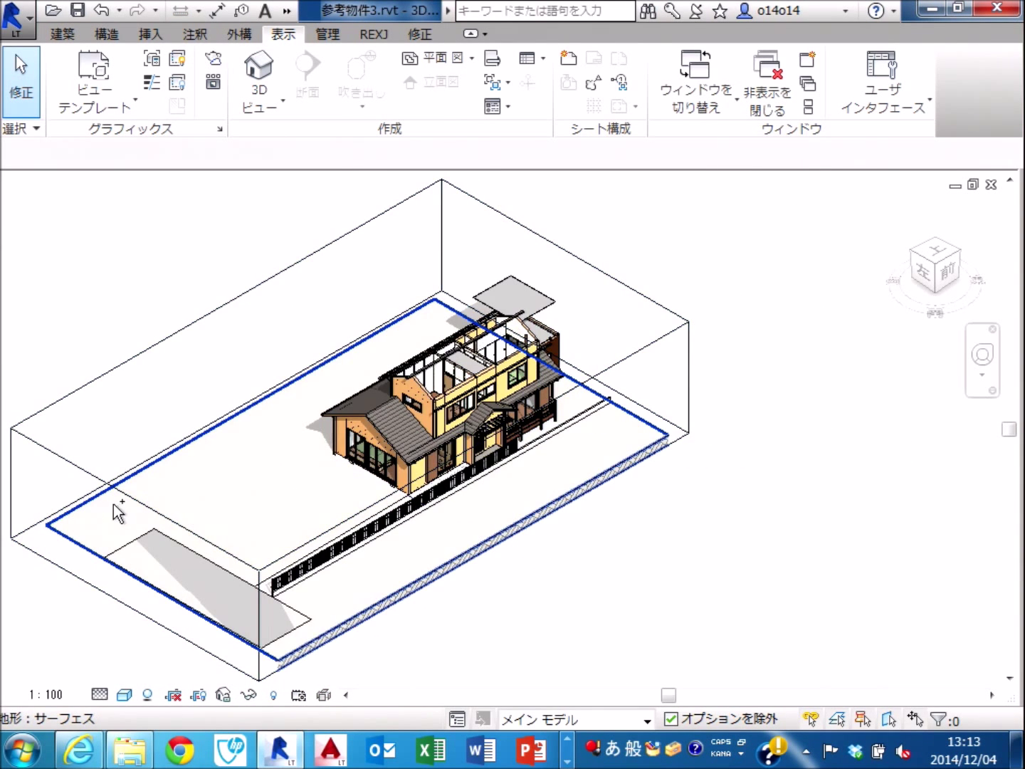
Turn on Section Box in the 3D view's properties, close the palettes, and select the box.
key("p")
key("b")
key("p")
key("p")
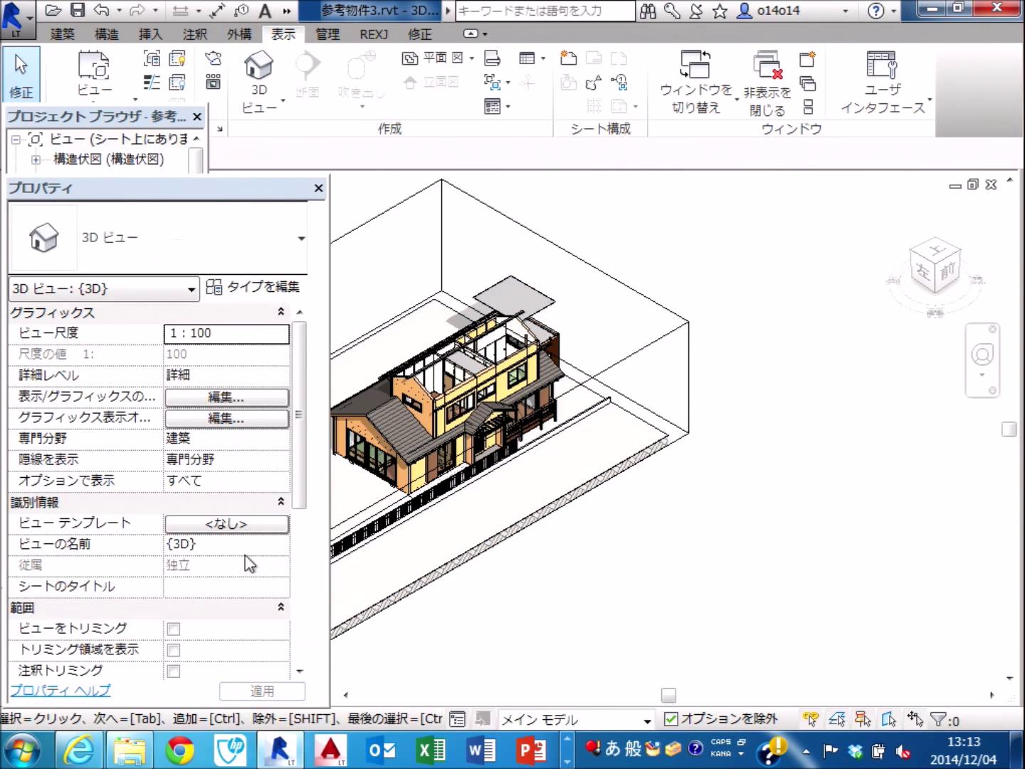
scroll(304, 526, "down", 1)
left_click_drag(305, 527, 300, 551)
left_click(173, 607)
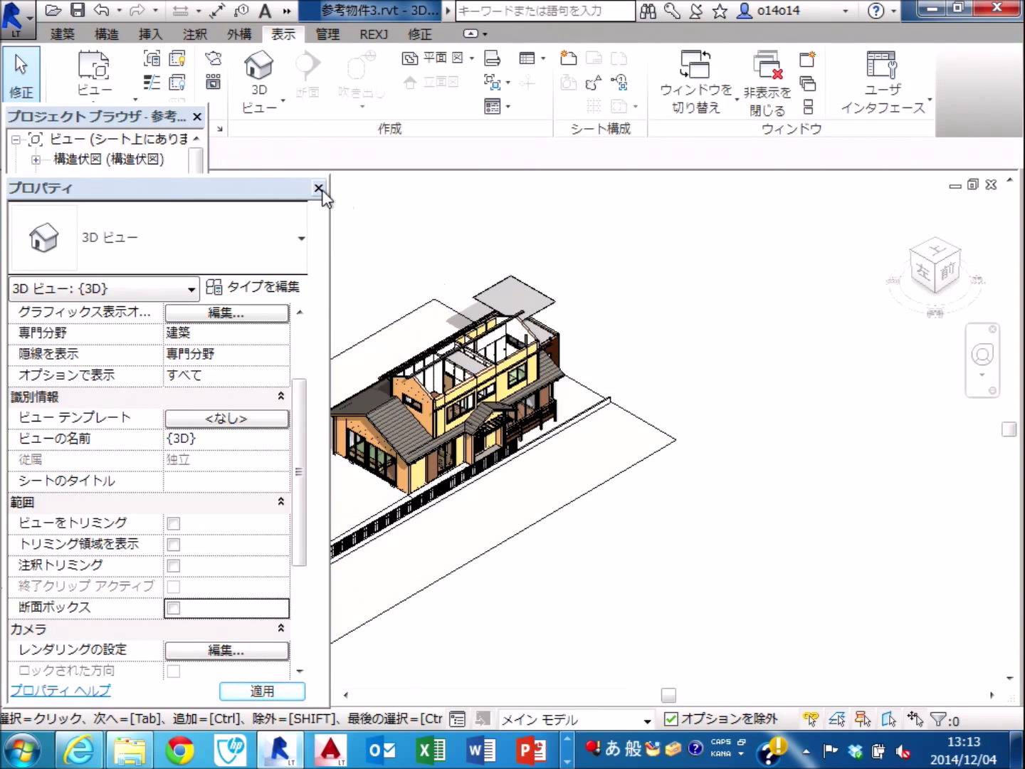
left_click(173, 608)
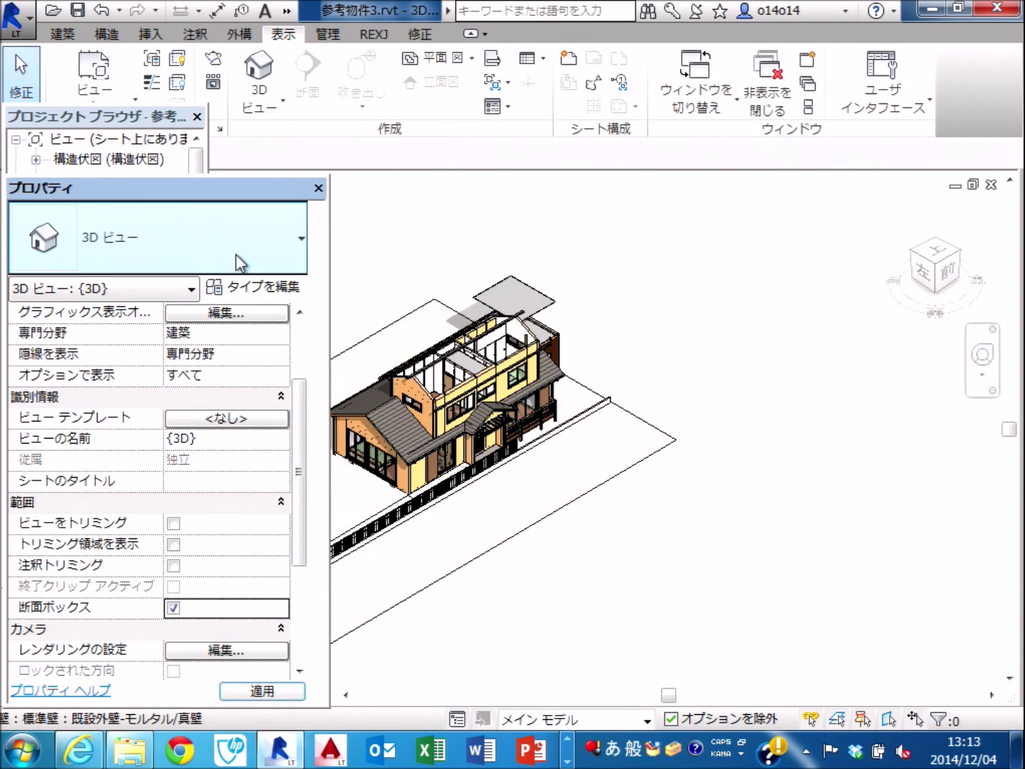
left_click(318, 189)
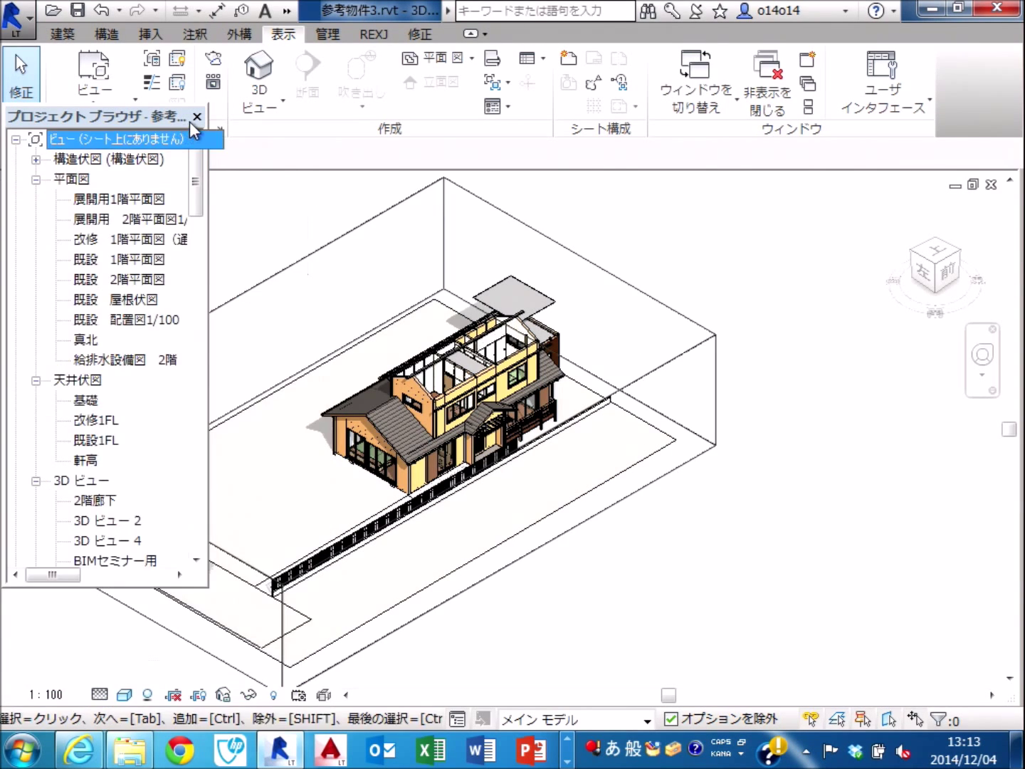
left_click(196, 117)
left_click(288, 269)
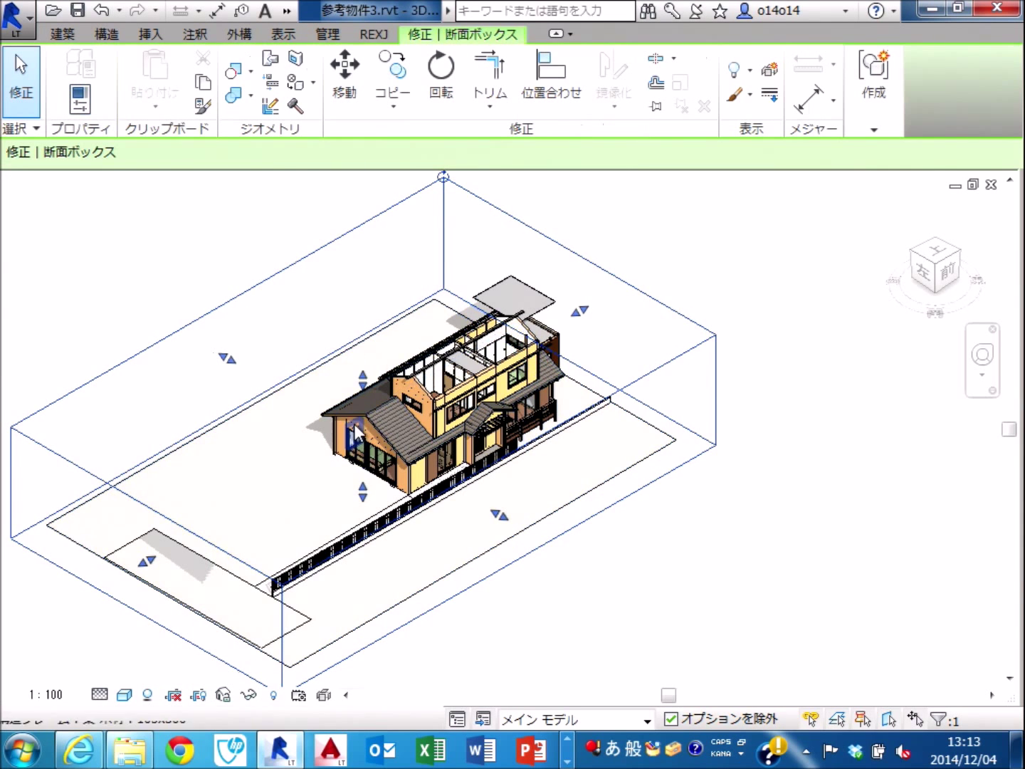
Drag the section box top down to first-floor height and zoom into the rooms.
left_click_drag(363, 388, 365, 428)
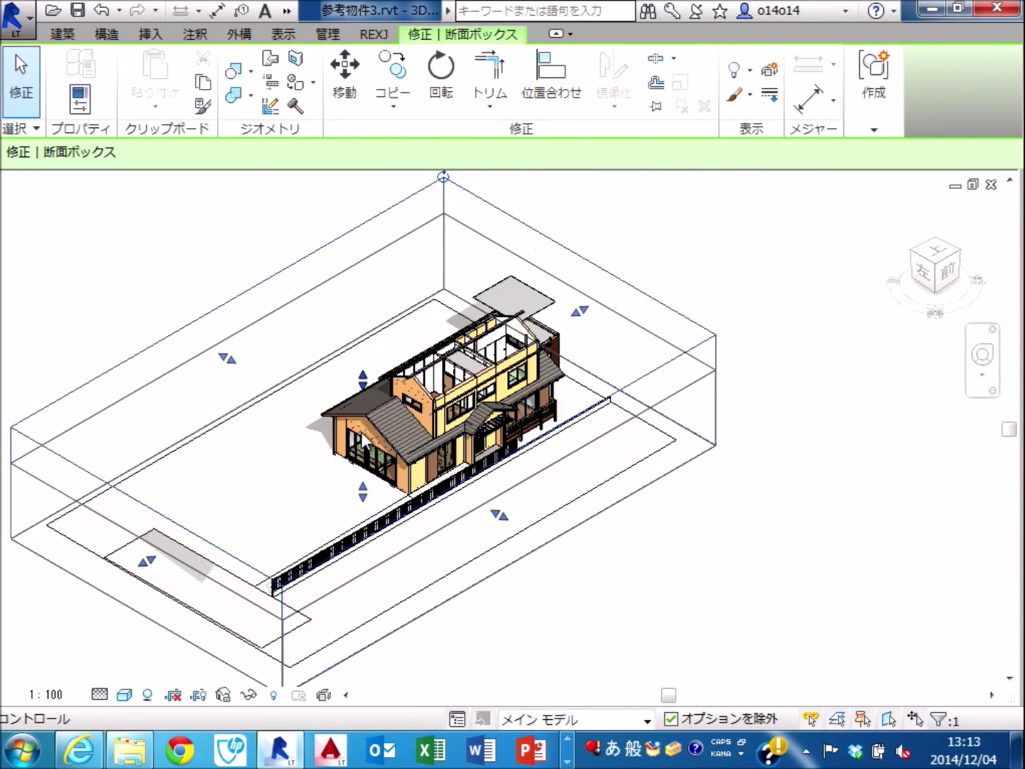
scroll(374, 434, "up", 2)
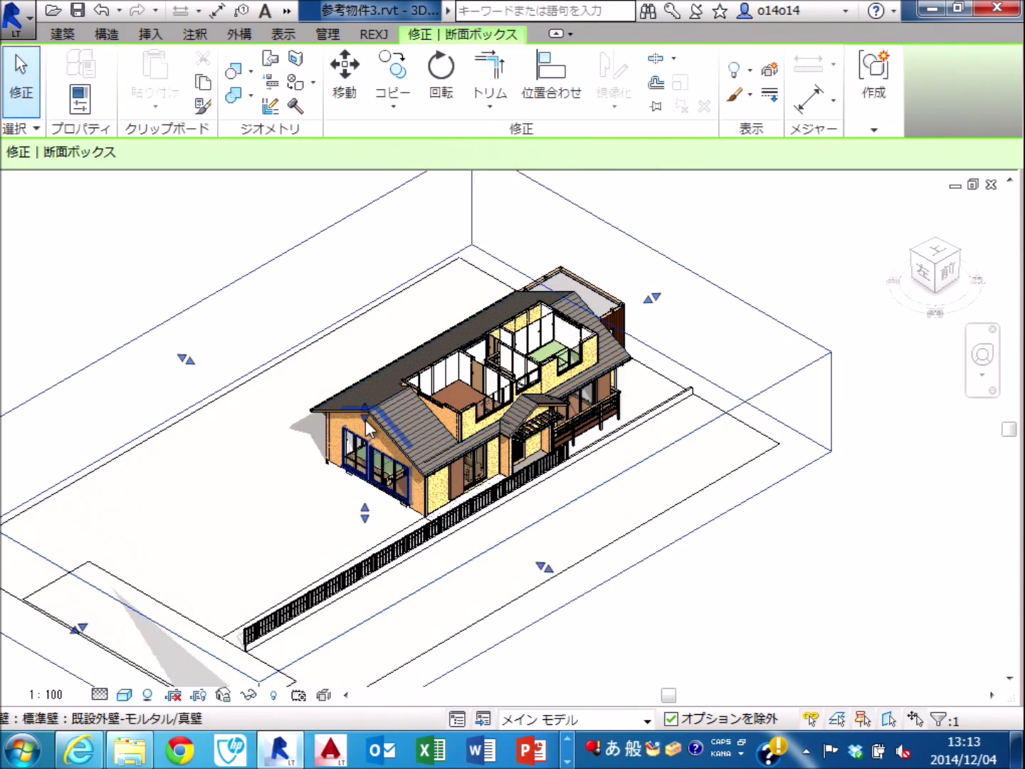
left_click_drag(363, 425, 363, 458)
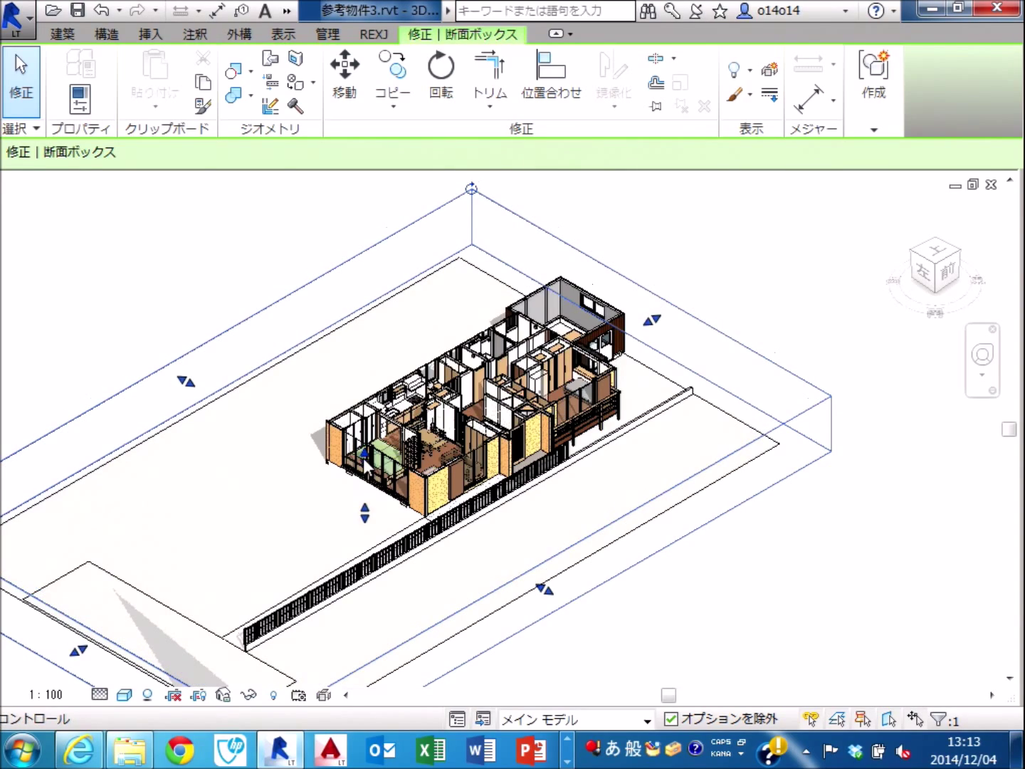
scroll(503, 417, "up", 2)
scroll(541, 385, "up", 3)
scroll(542, 385, "up", 1)
scroll(542, 384, "up", 1)
scroll(543, 388, "up", 1)
mouse_move(544, 390)
middle_mouse_down()
mouse_move(562, 405)
mouse_move(552, 405)
middle_mouse_up()
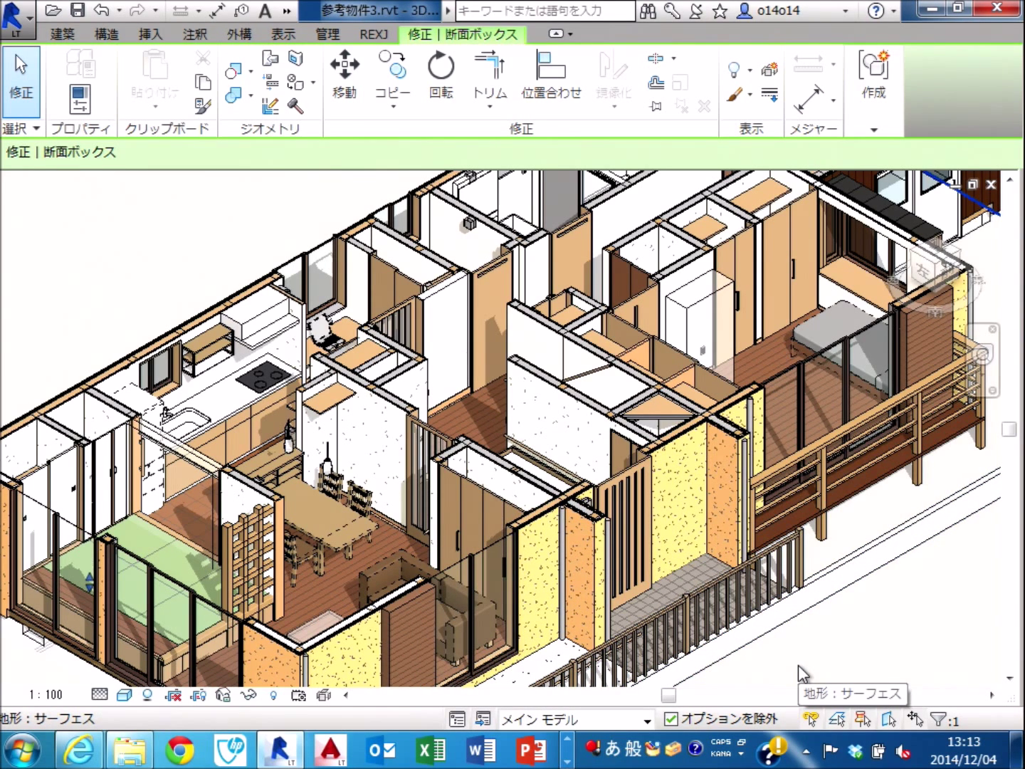
Reopen and narrow the Properties palette, then reframe the sliced house interior.
key("p")
key("p")
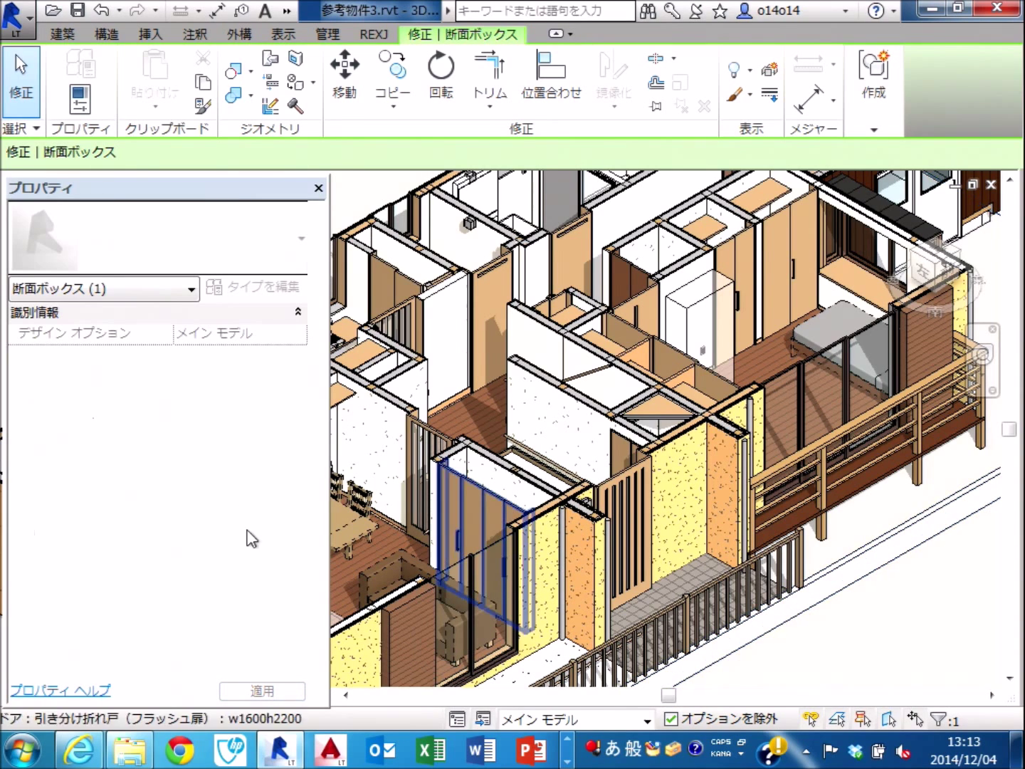
left_click_drag(292, 190, 273, 195)
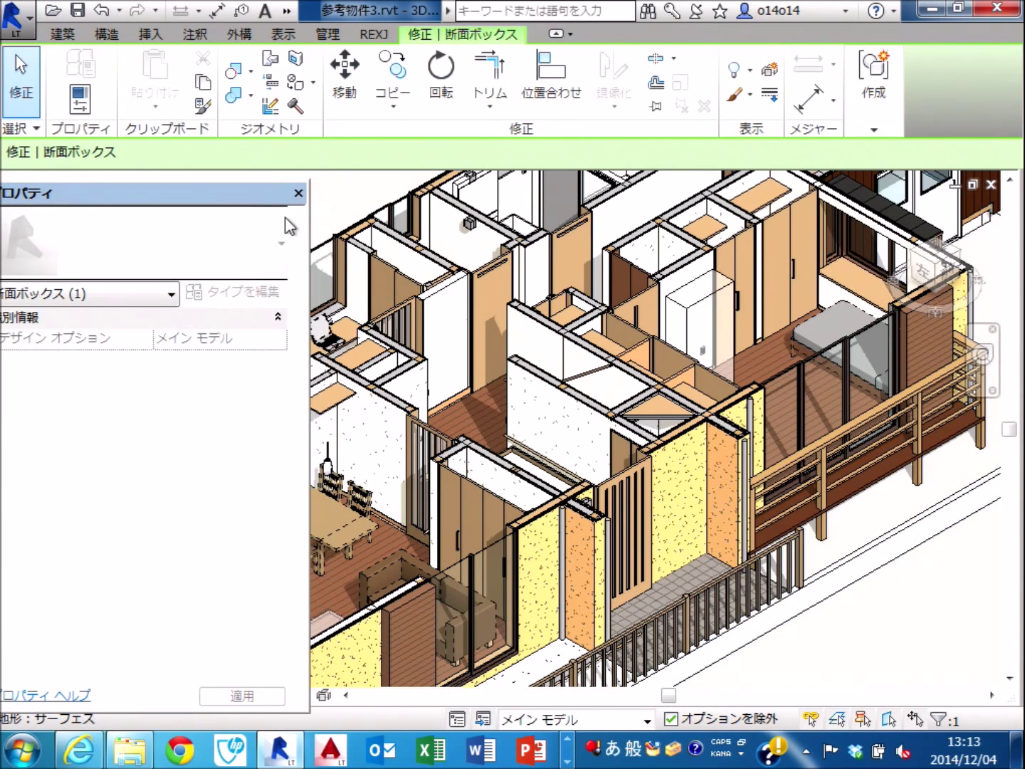
key("Escape")
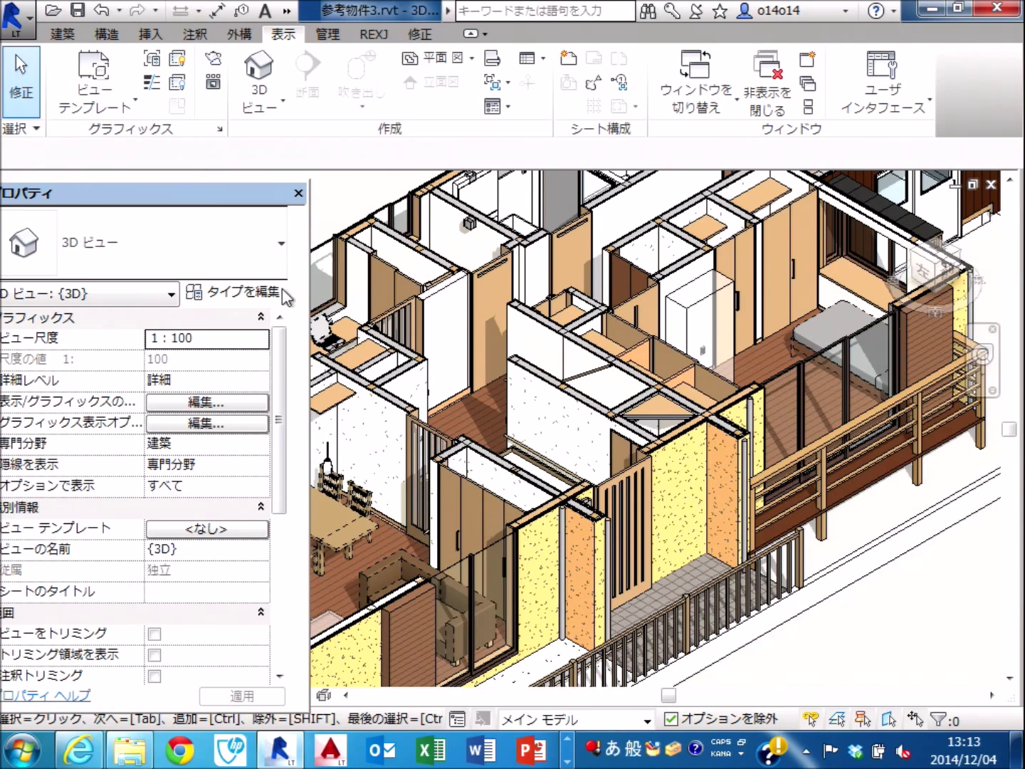
left_click_drag(309, 230, 240, 230)
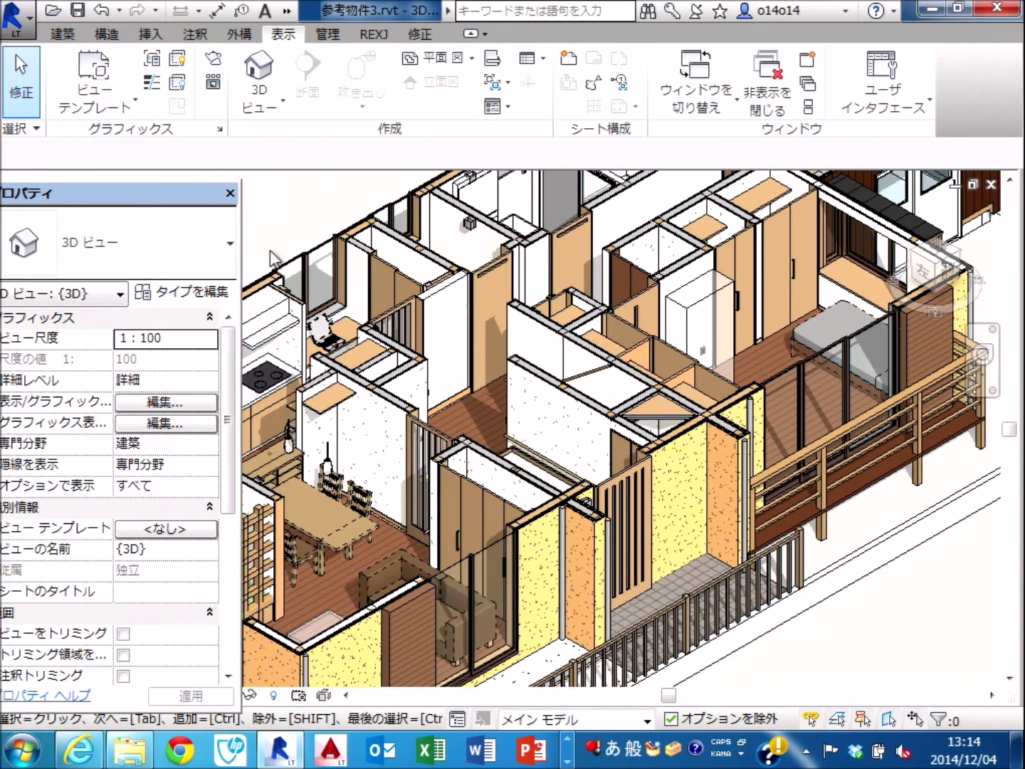
left_click(871, 580)
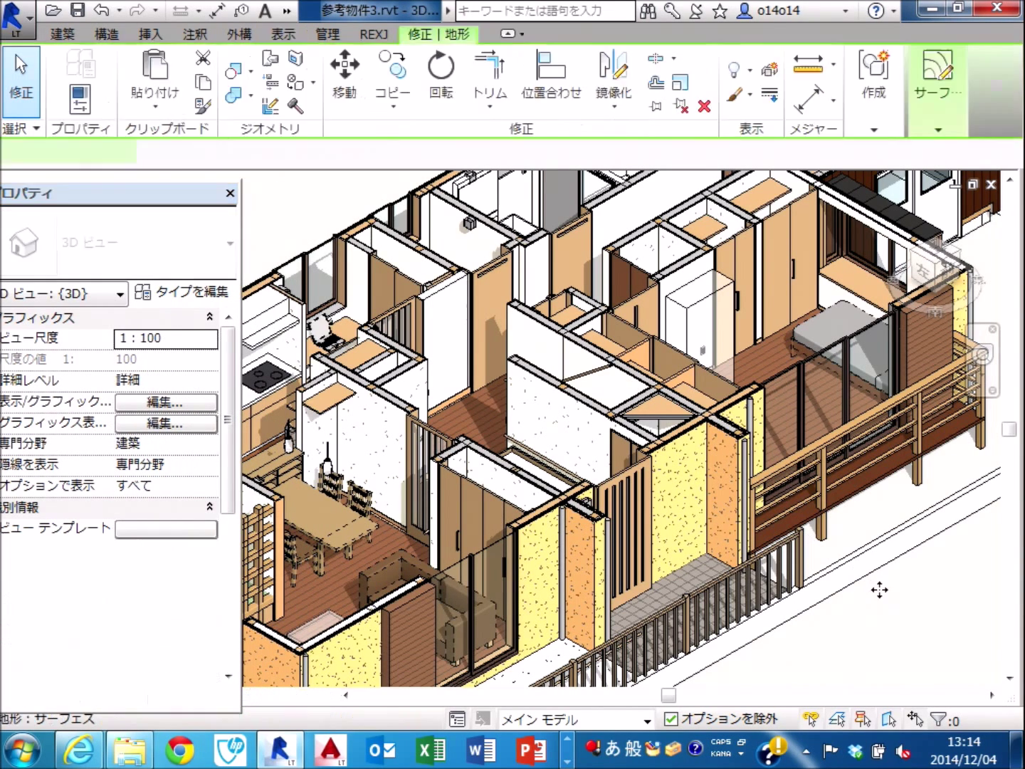
scroll(881, 592, "down", 3)
scroll(882, 616, "down", 5)
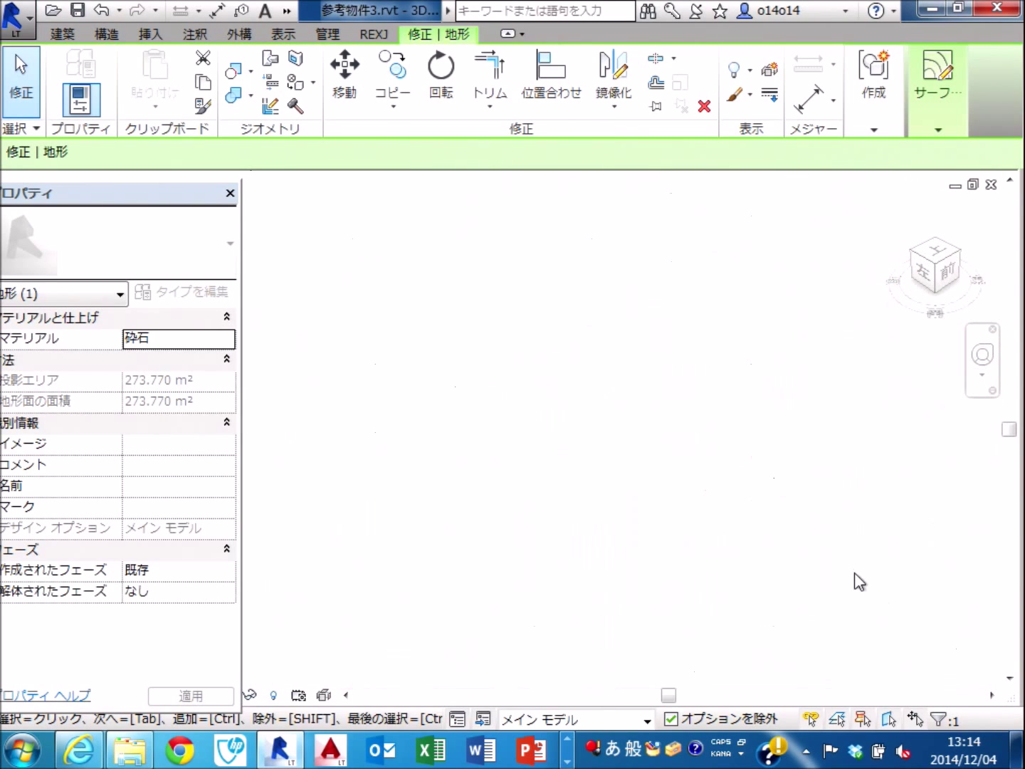
middle_click(825, 560)
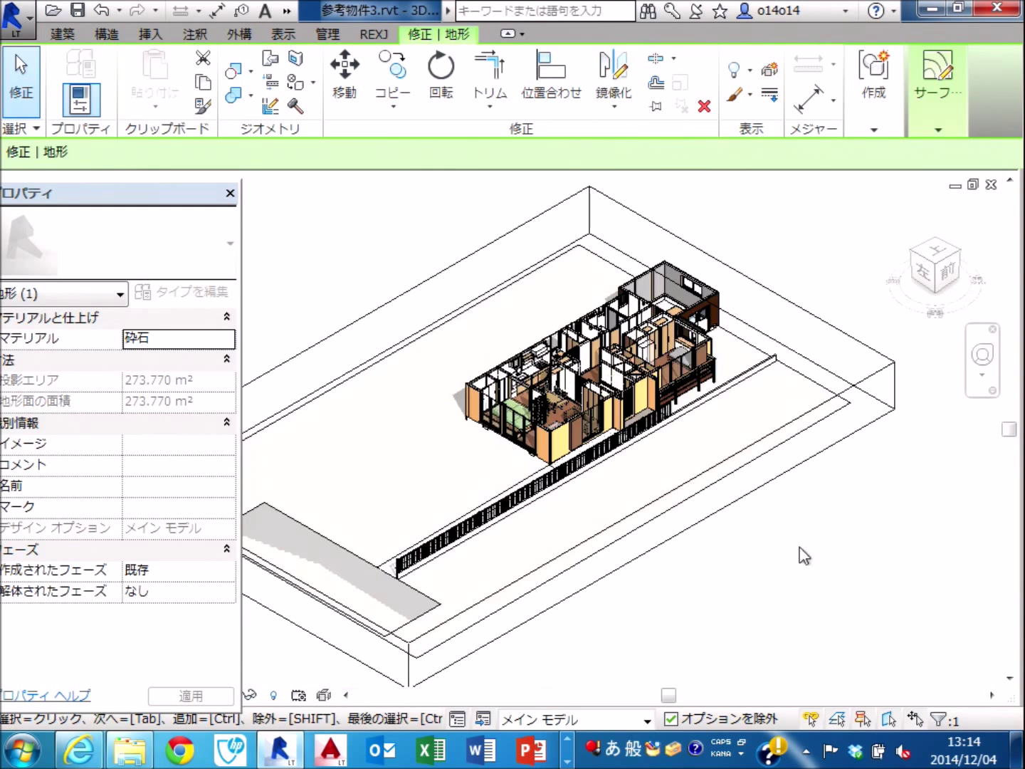
scroll(567, 335, "up", 3)
scroll(564, 335, "up", 2)
scroll(529, 270, "up", 2)
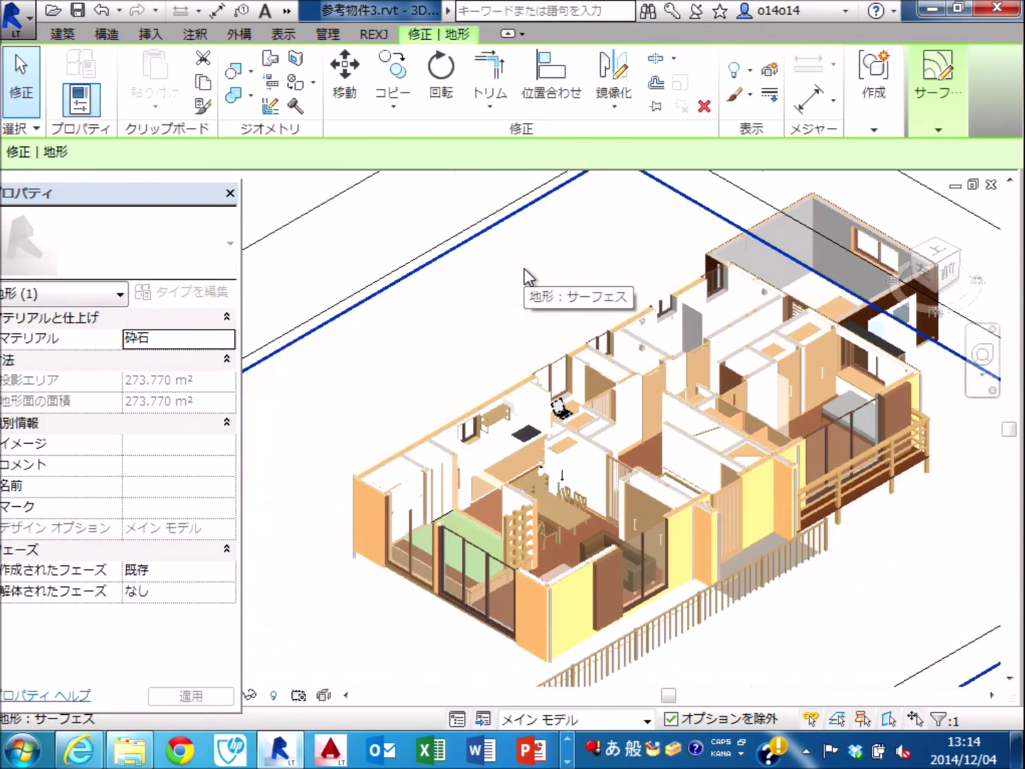
middle_click_drag(528, 271, 526, 327)
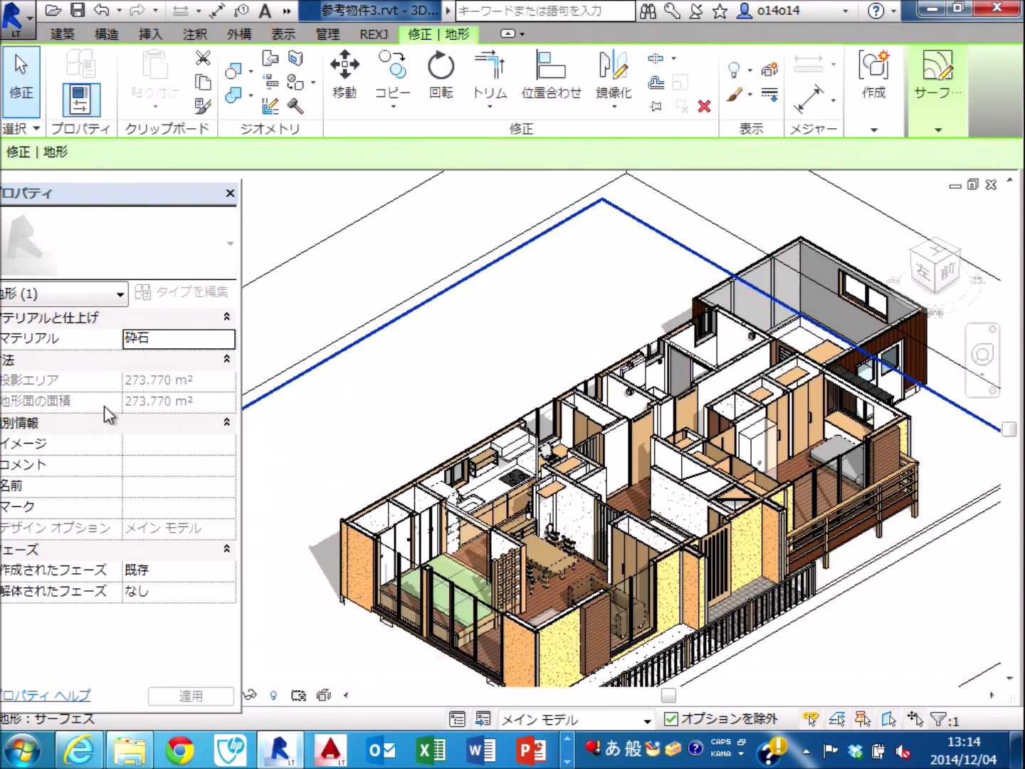
key("Escape")
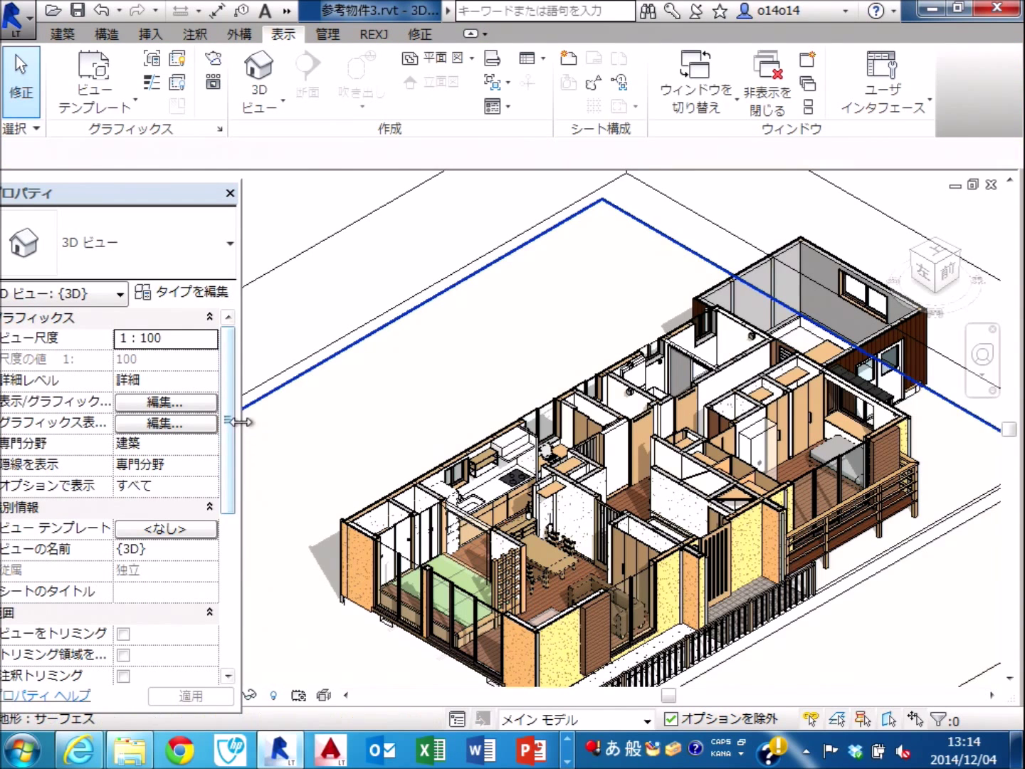
left_click_drag(231, 421, 240, 612)
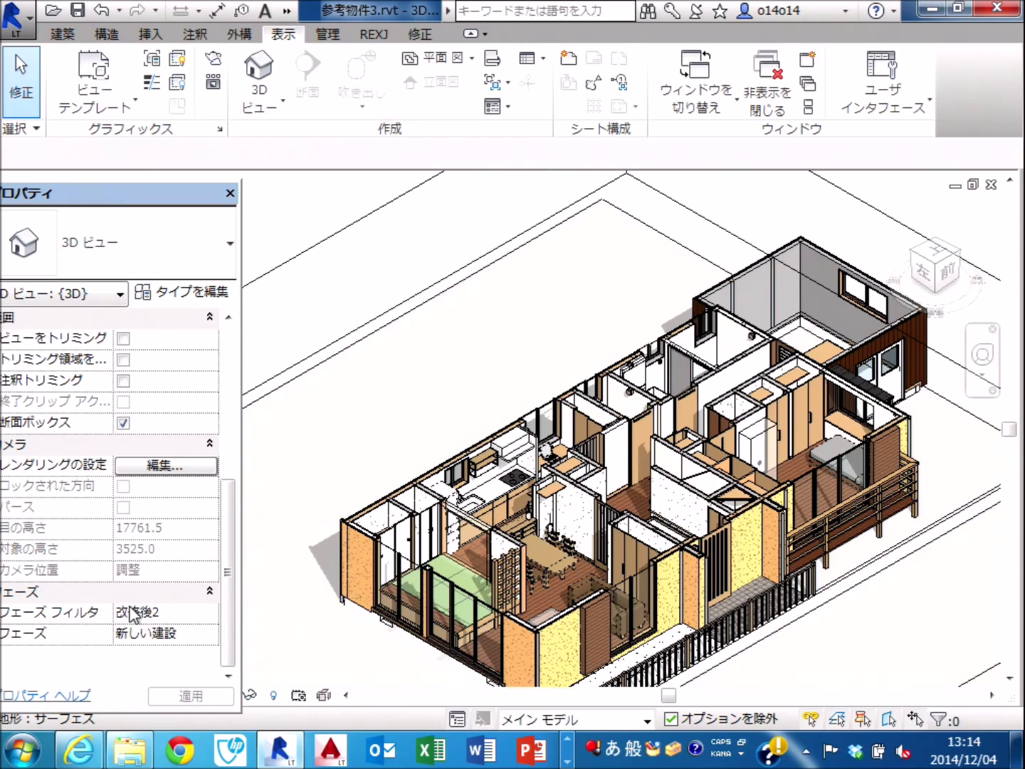
Preview the 3D view in phase 既存, revert to 新しい建設, and reopen the Project Browser.
left_click(211, 633)
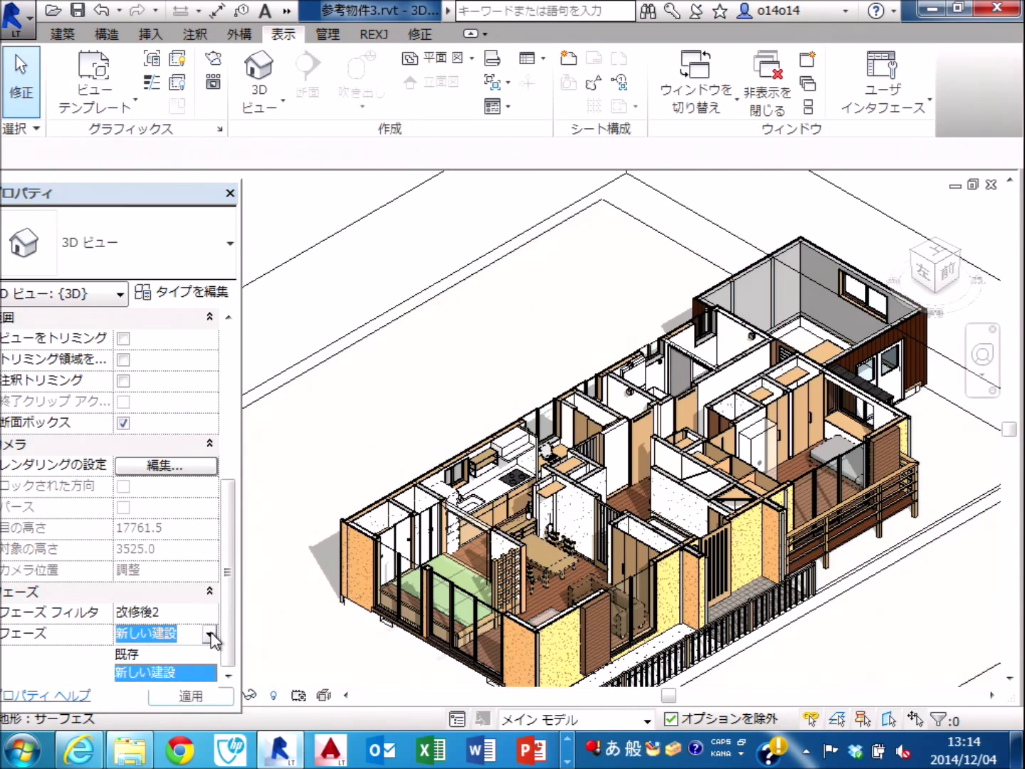
left_click(192, 664)
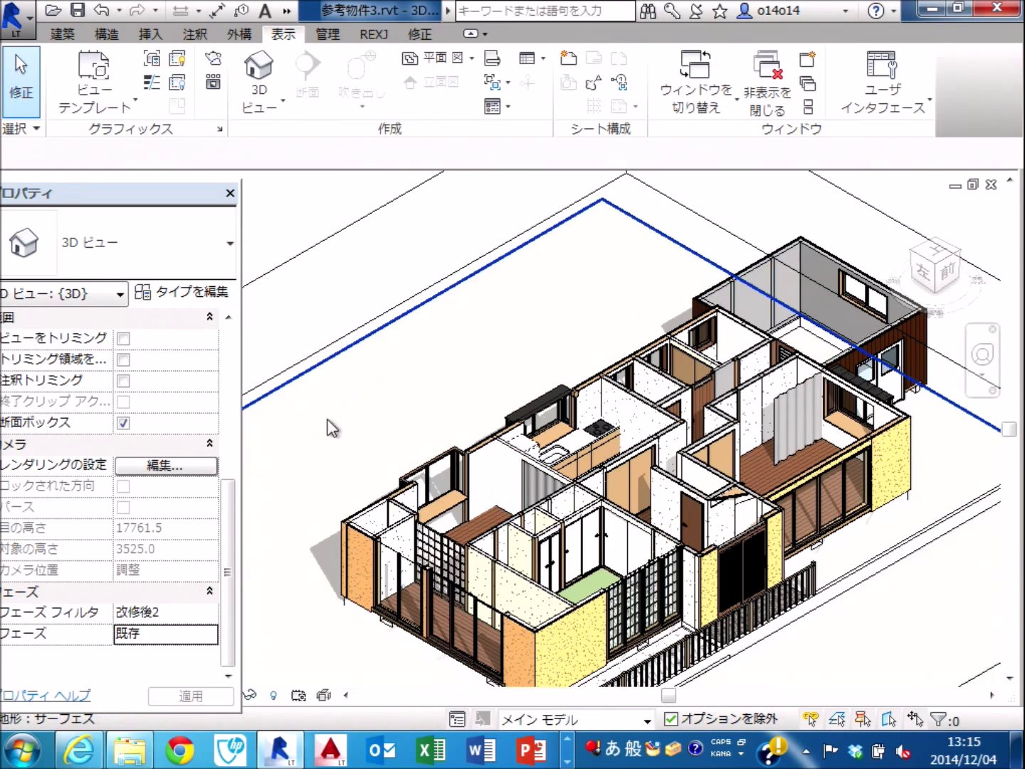
left_click(208, 633)
left_click(189, 673)
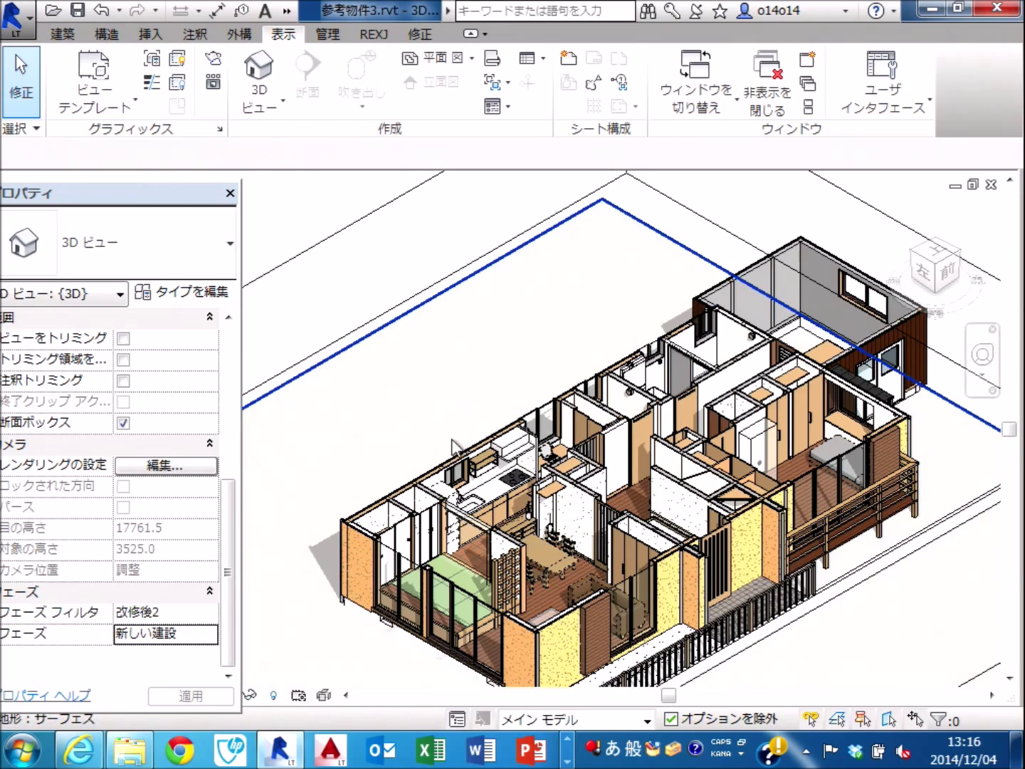
key("p")
key("b")
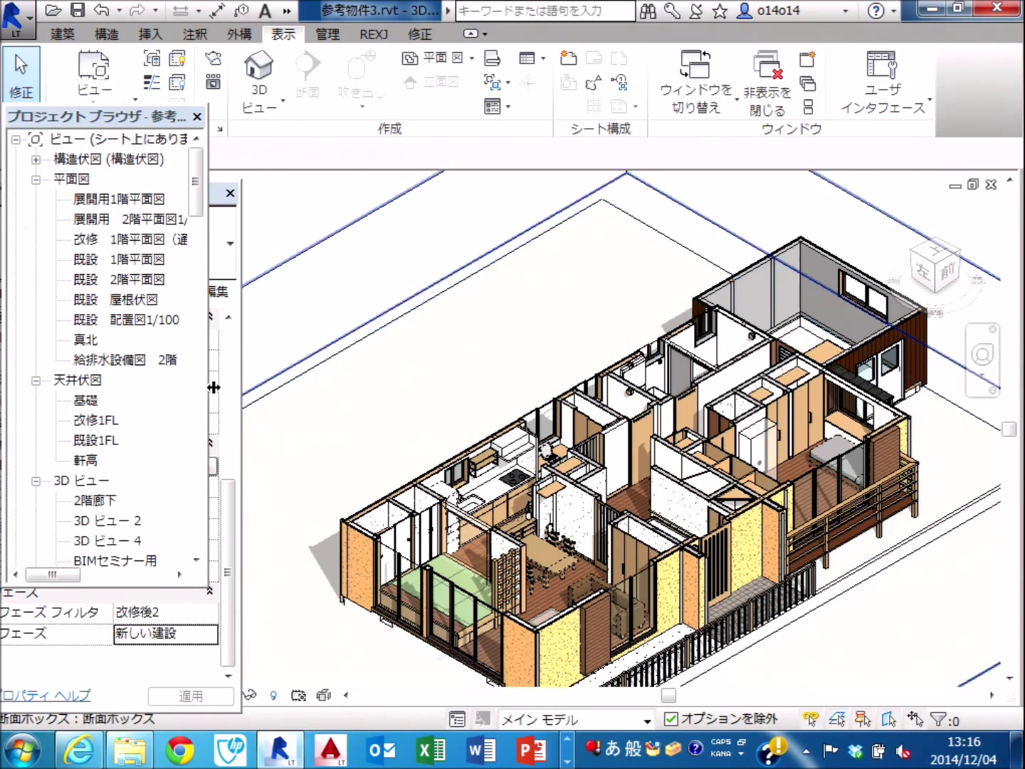
left_click(114, 501)
scroll(114, 500, "down", 2)
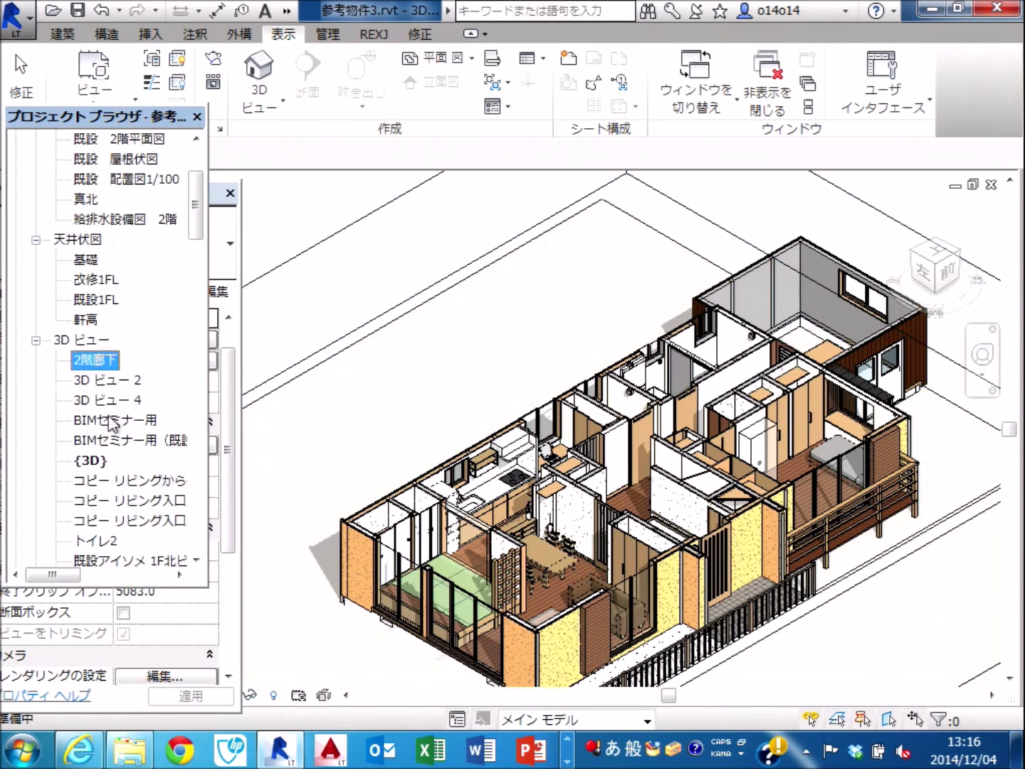
double_click(96, 361)
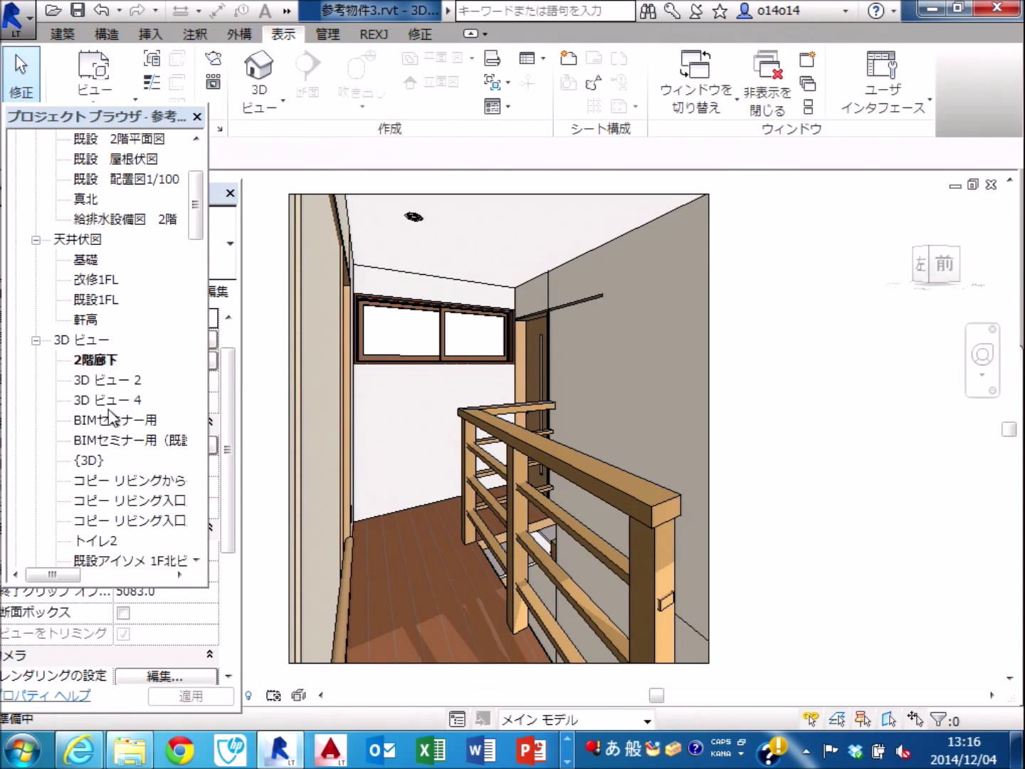
double_click(103, 488)
scroll(124, 491, "down", 1)
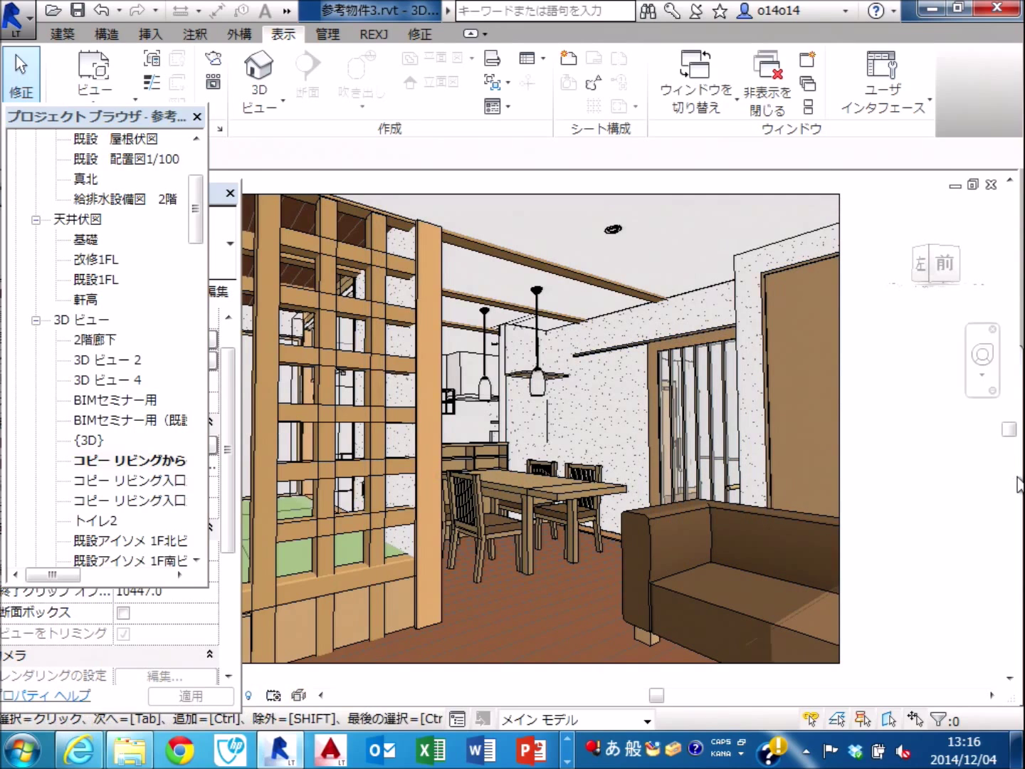
left_click(197, 116)
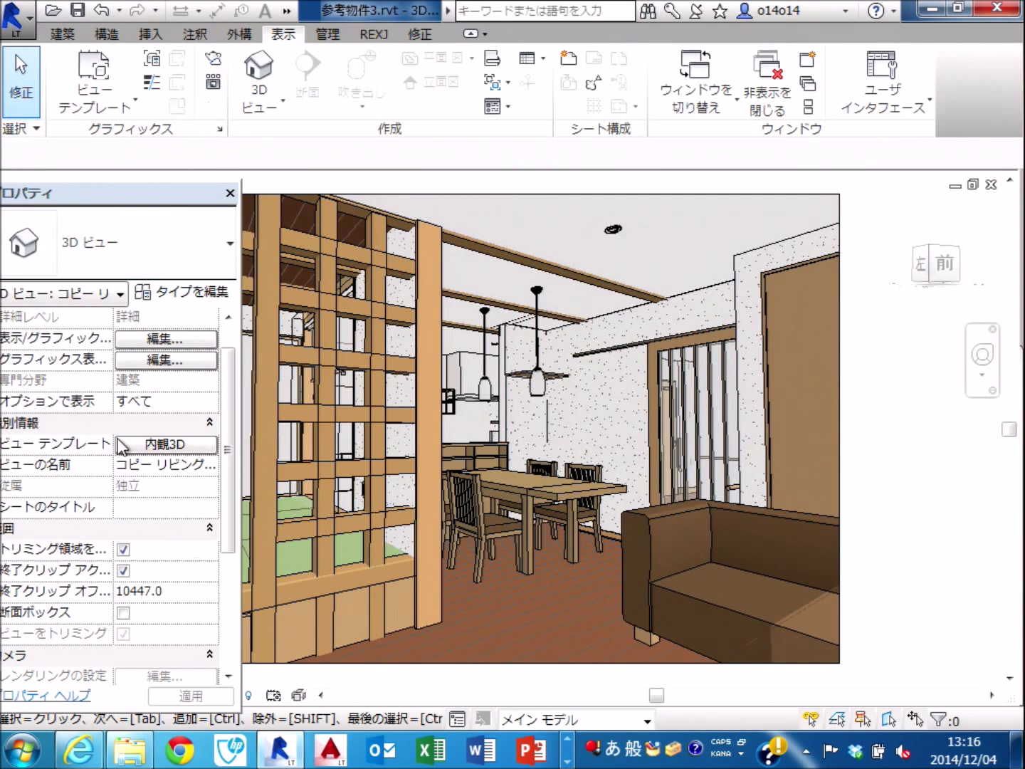
left_click_drag(228, 550, 231, 662)
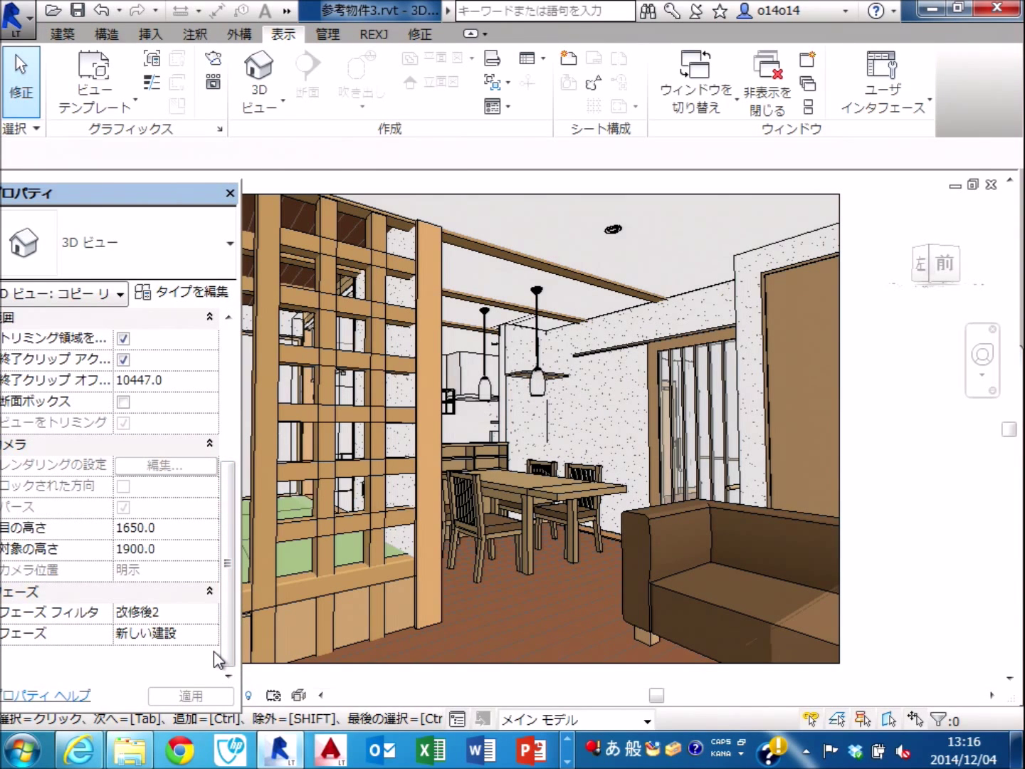
scroll(214, 651, "up", 3)
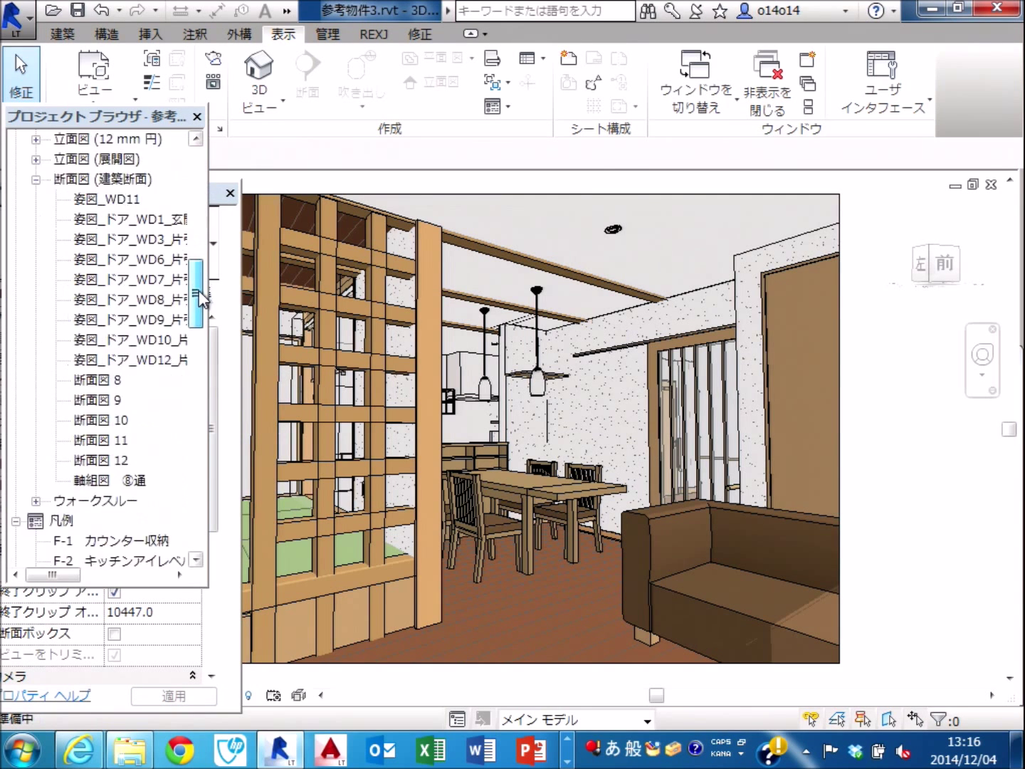
left_click_drag(203, 187, 199, 377)
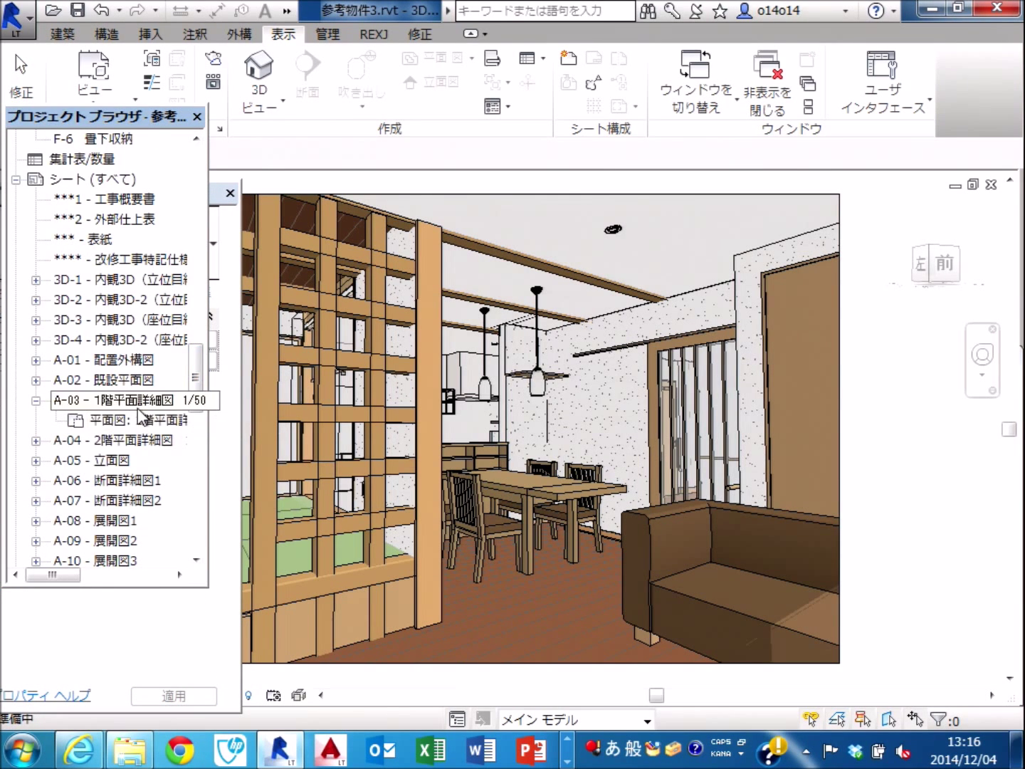
Open sheet A-03, the 1F detailed floor plan.
double_click(139, 402)
scroll(775, 478, "down", 1)
scroll(775, 477, "down", 1)
scroll(775, 478, "down", 1)
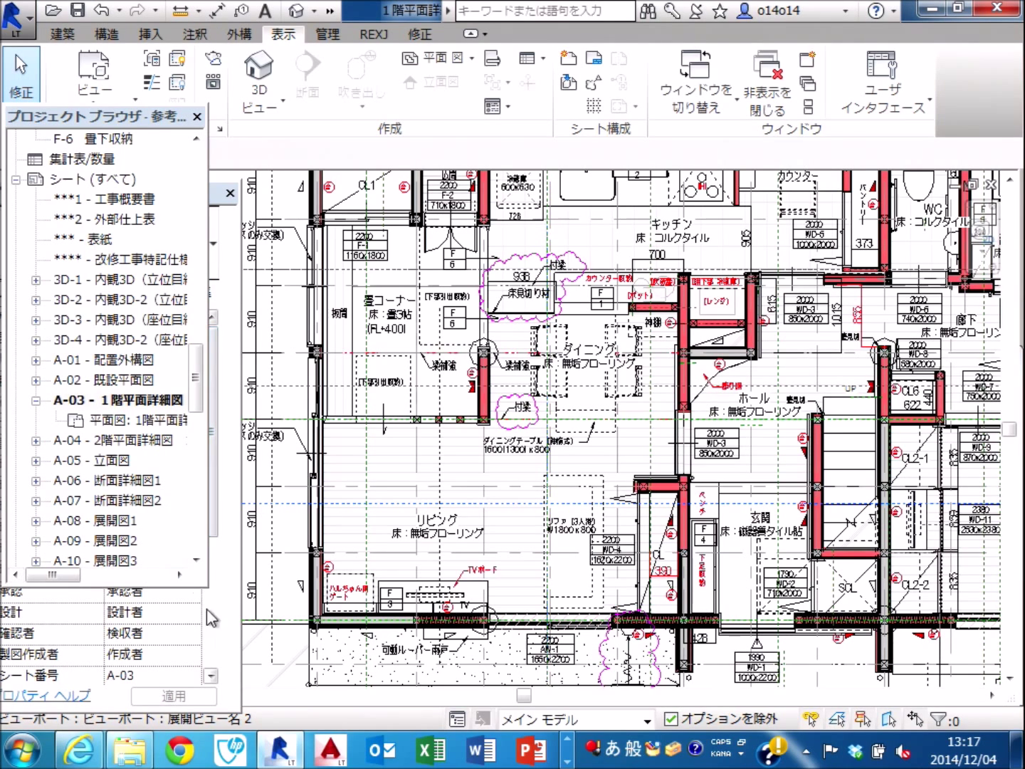
Switch between the sheet list and Properties, checking sheet A-02's properties.
left_click(133, 382)
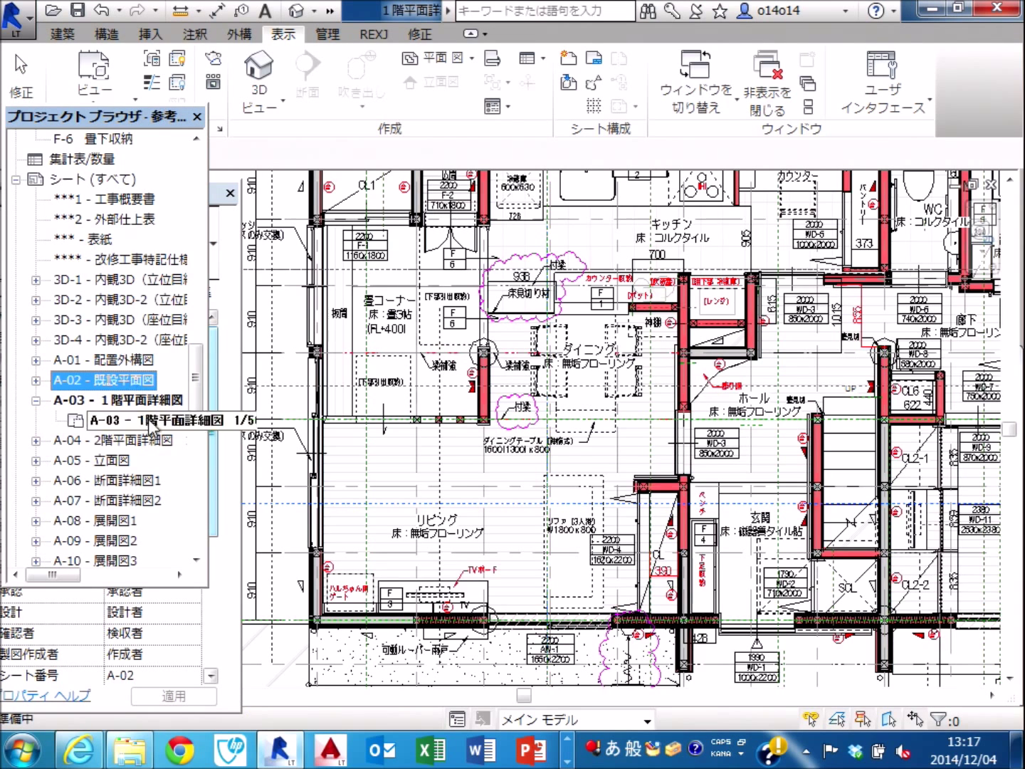
left_click(209, 503)
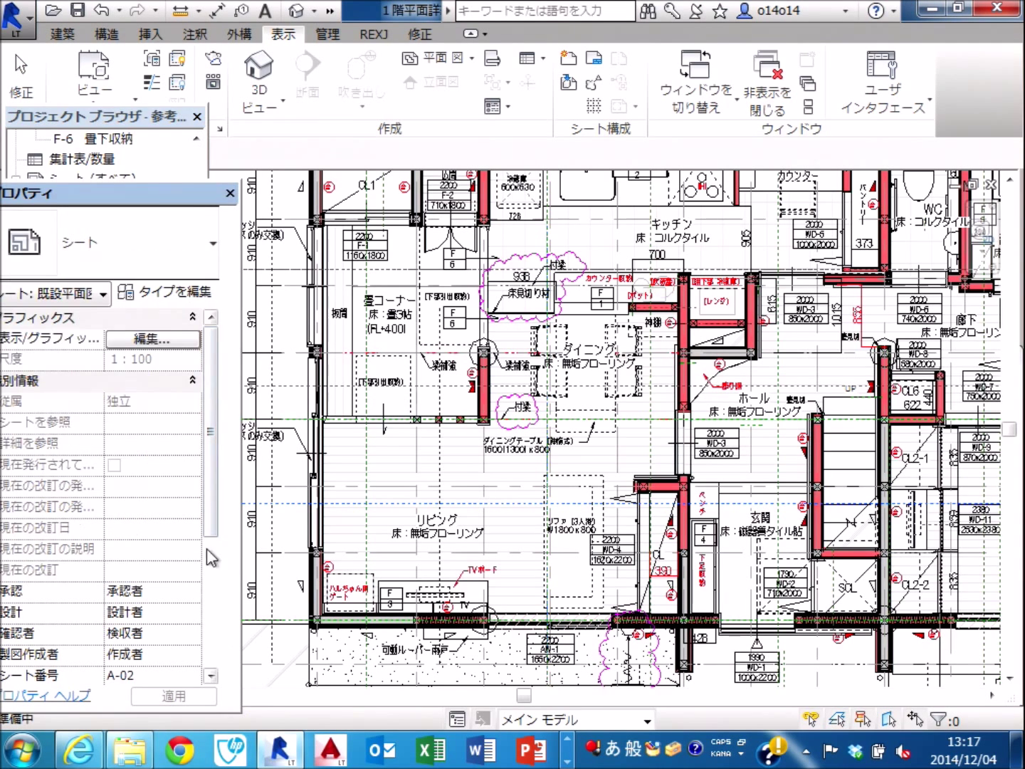
left_click_drag(208, 504, 209, 666)
left_click(208, 513)
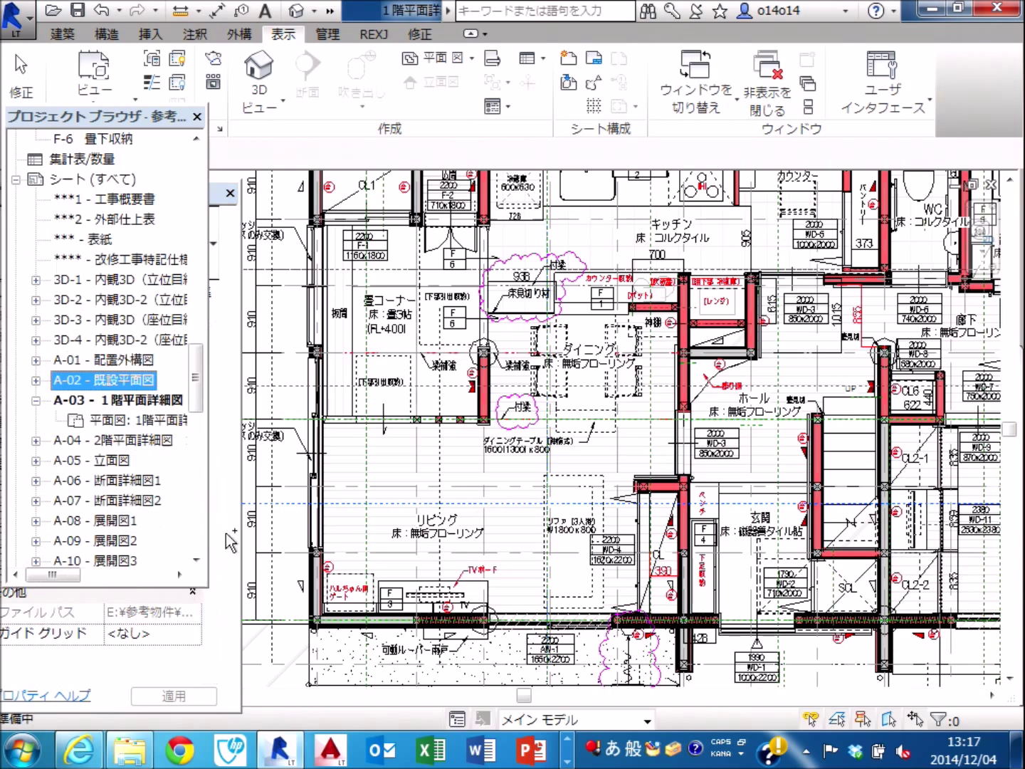
left_click(216, 624)
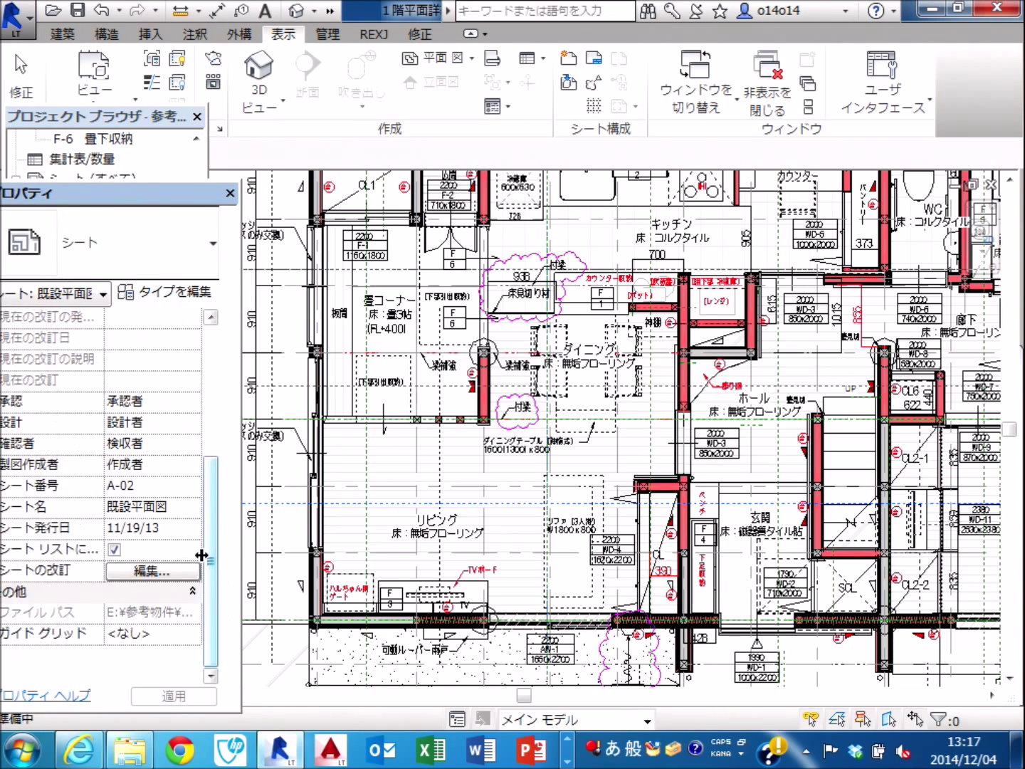
left_click(202, 554)
left_click(226, 274)
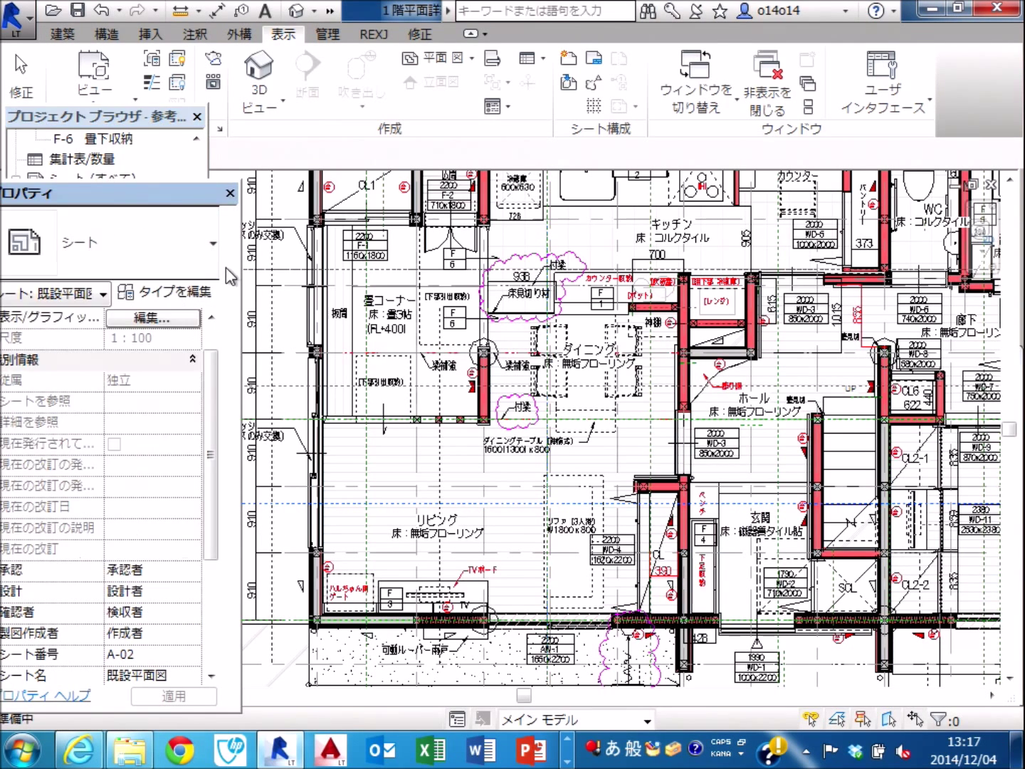
scroll(211, 448, "down", 3)
left_click(210, 451)
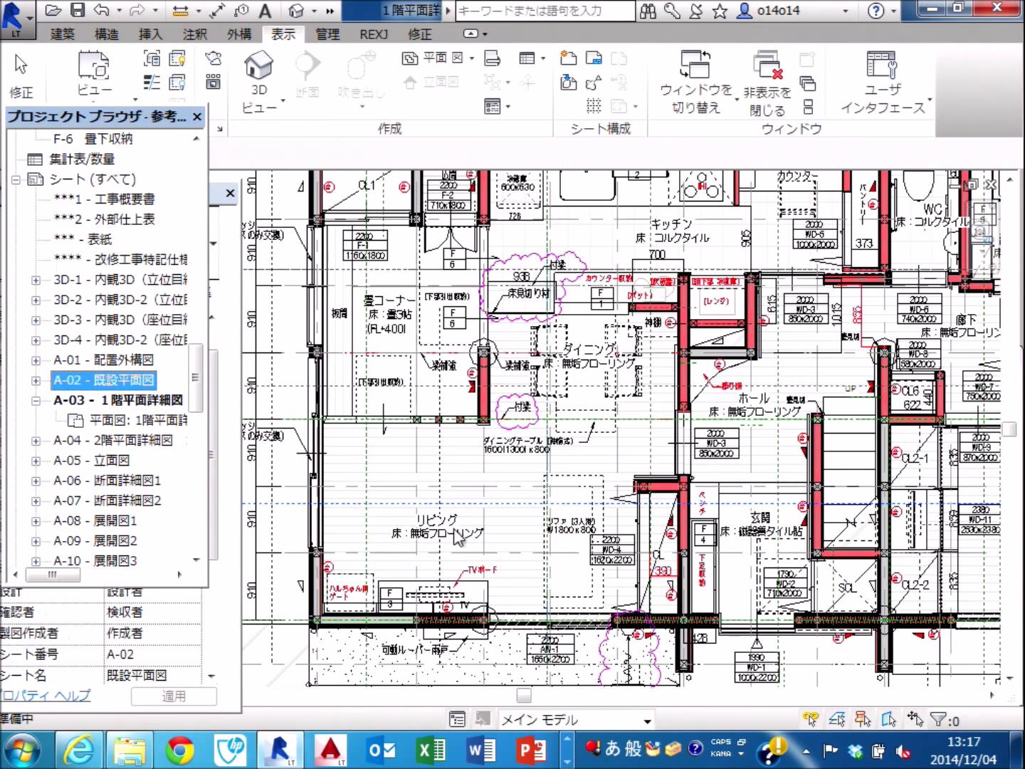
scroll(227, 650, "down", 3)
Select the A-03 floor plan viewport and set its phase to 既存.
left_click(224, 644)
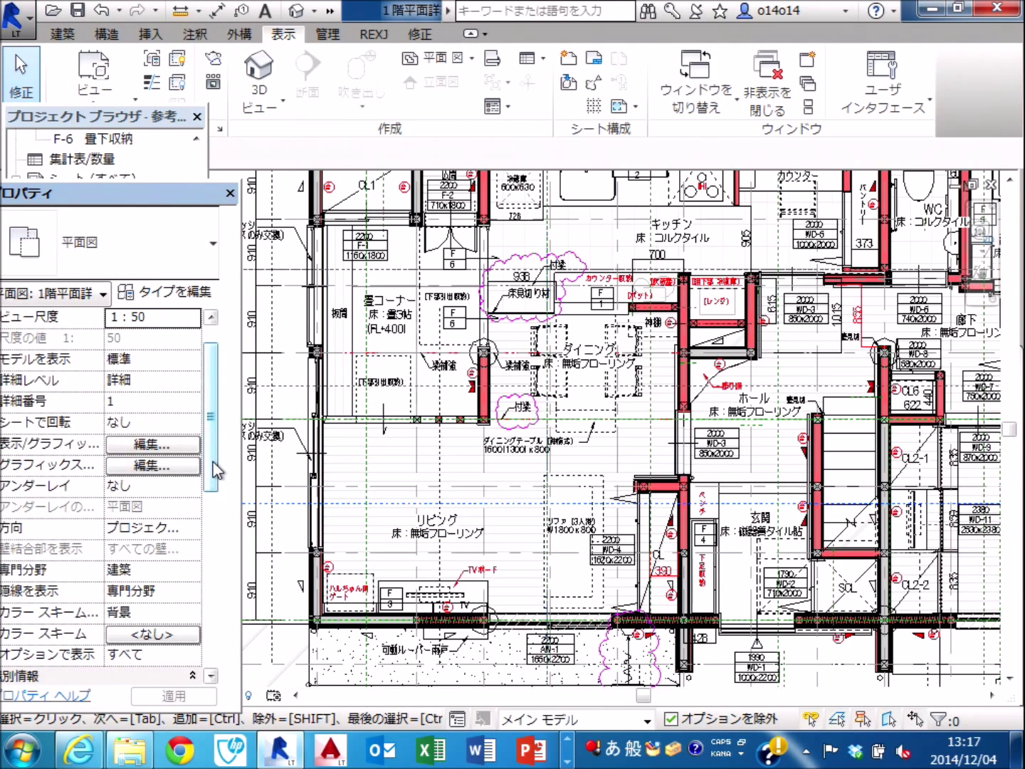
left_click_drag(214, 465, 211, 593)
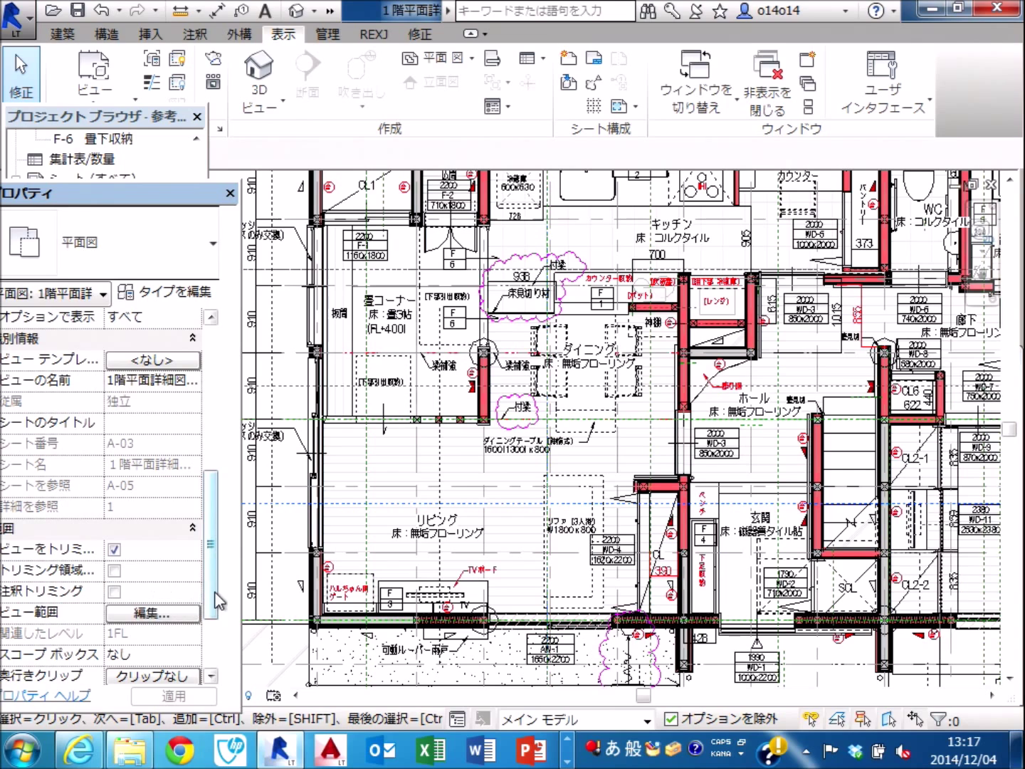
left_click_drag(211, 593, 199, 650)
left_click(196, 633)
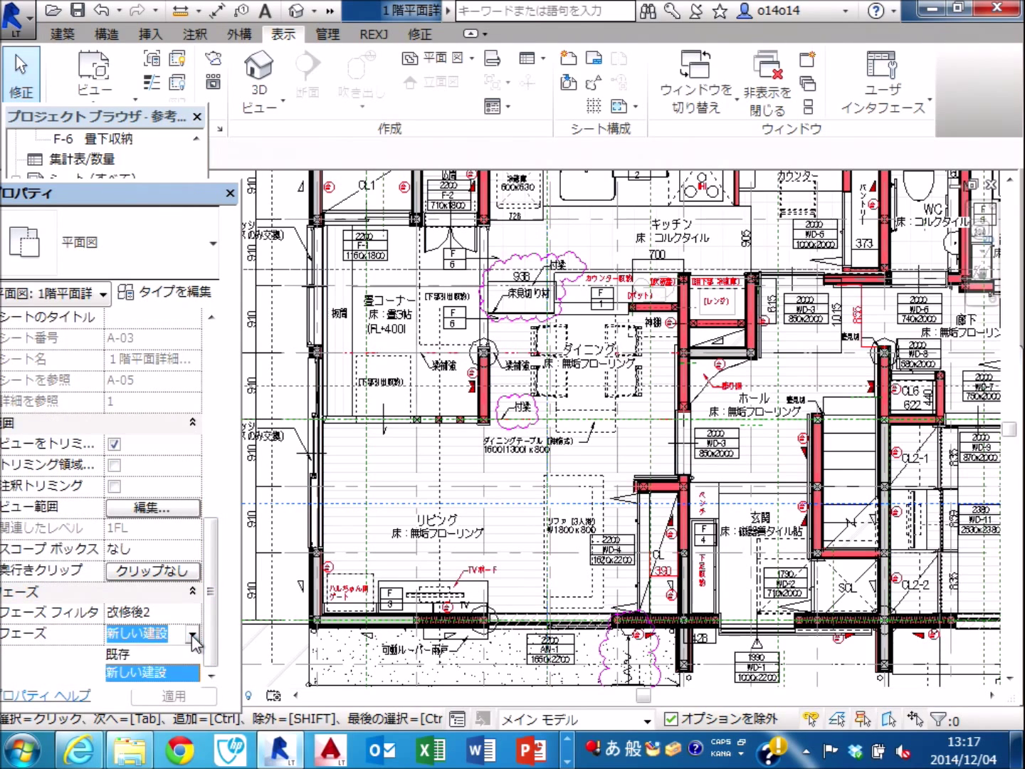
left_click(153, 650)
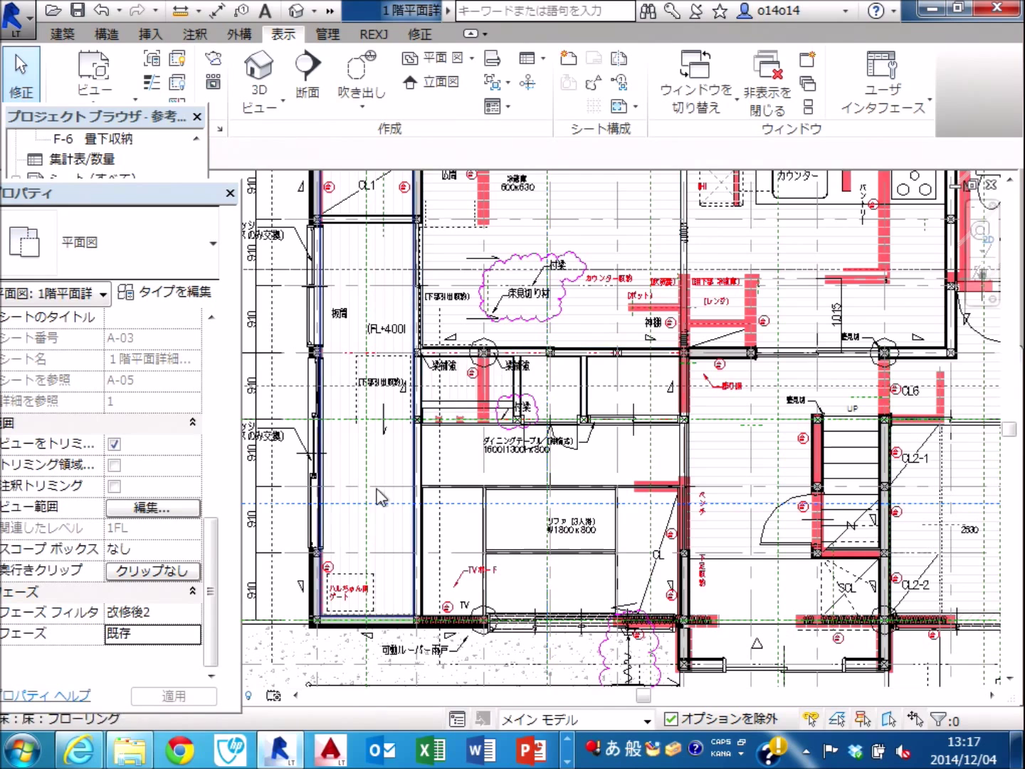
Set the 1F plan phase back to 新しい建設 and switch to the 3D dining room view.
left_click(192, 632)
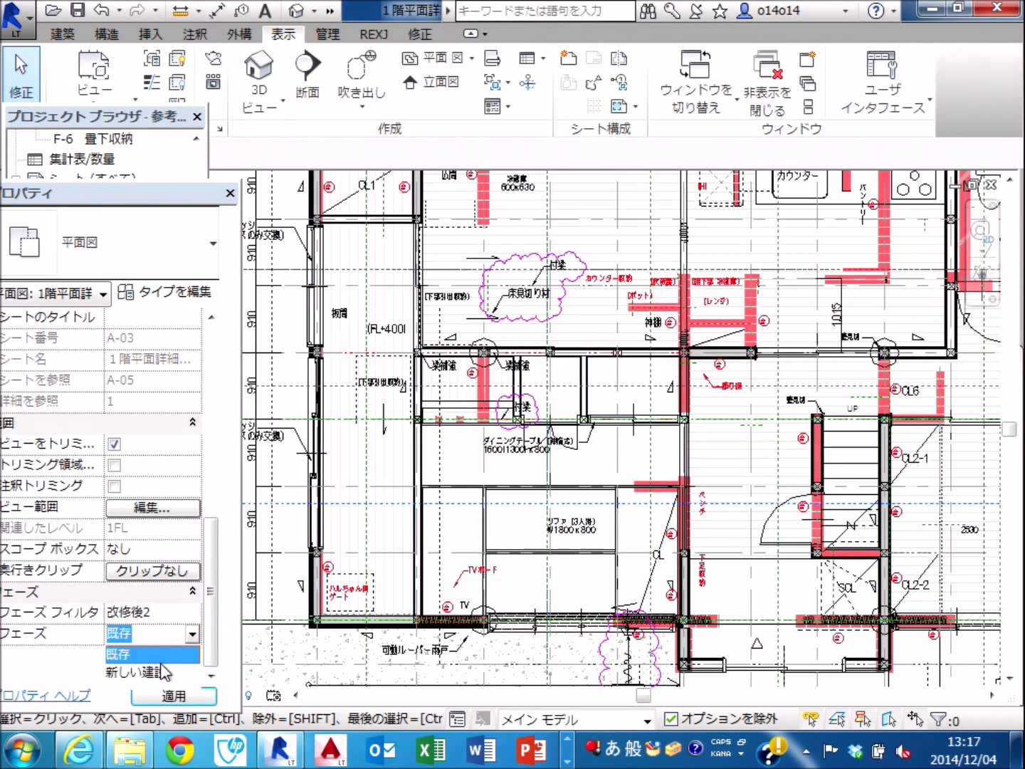
left_click(161, 665)
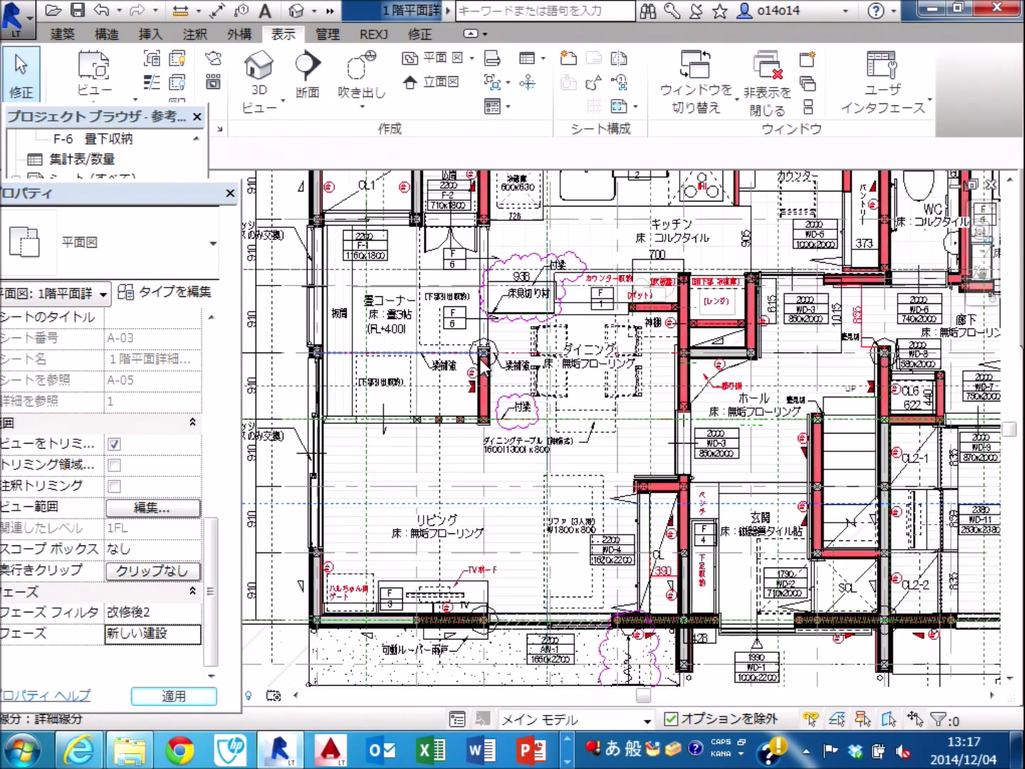
key("ctrl+Tab")
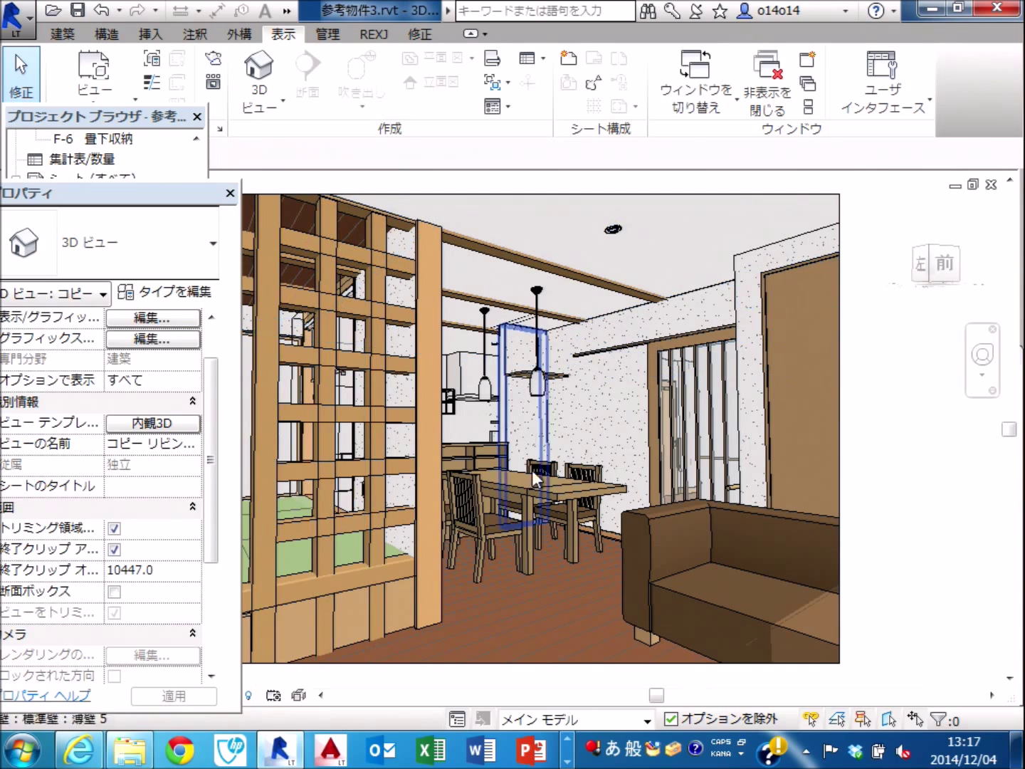
Choose phase 既存 for the dining room perspective and apply it.
left_click_drag(213, 560, 208, 663)
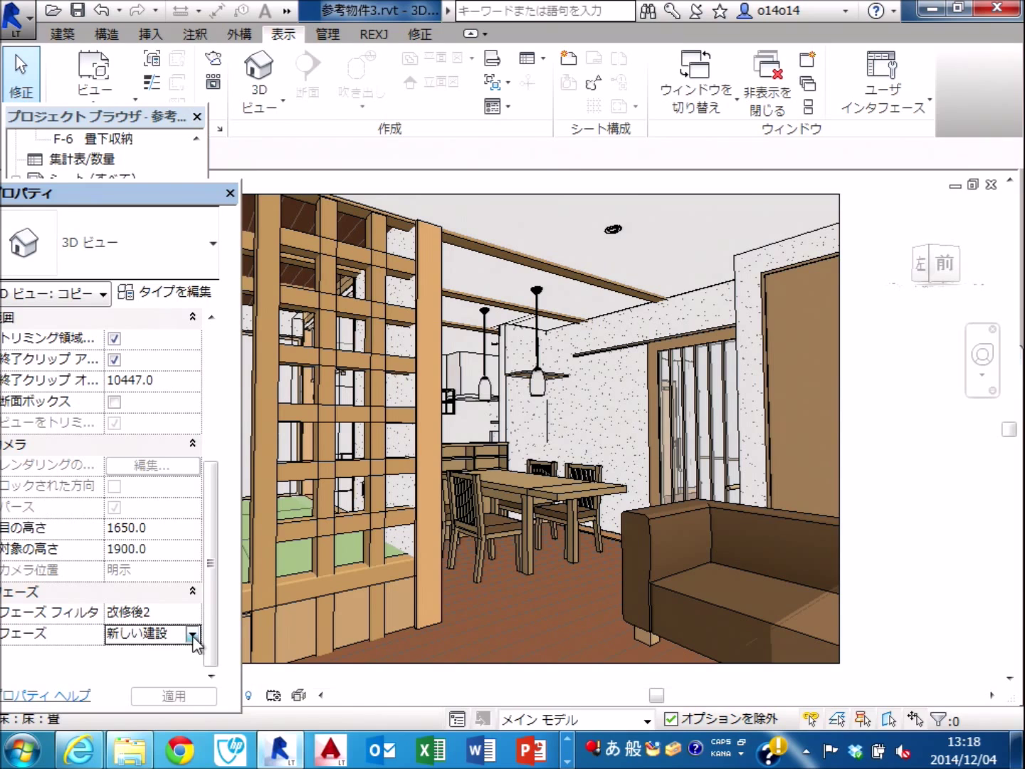
left_click(197, 645)
left_click(160, 651)
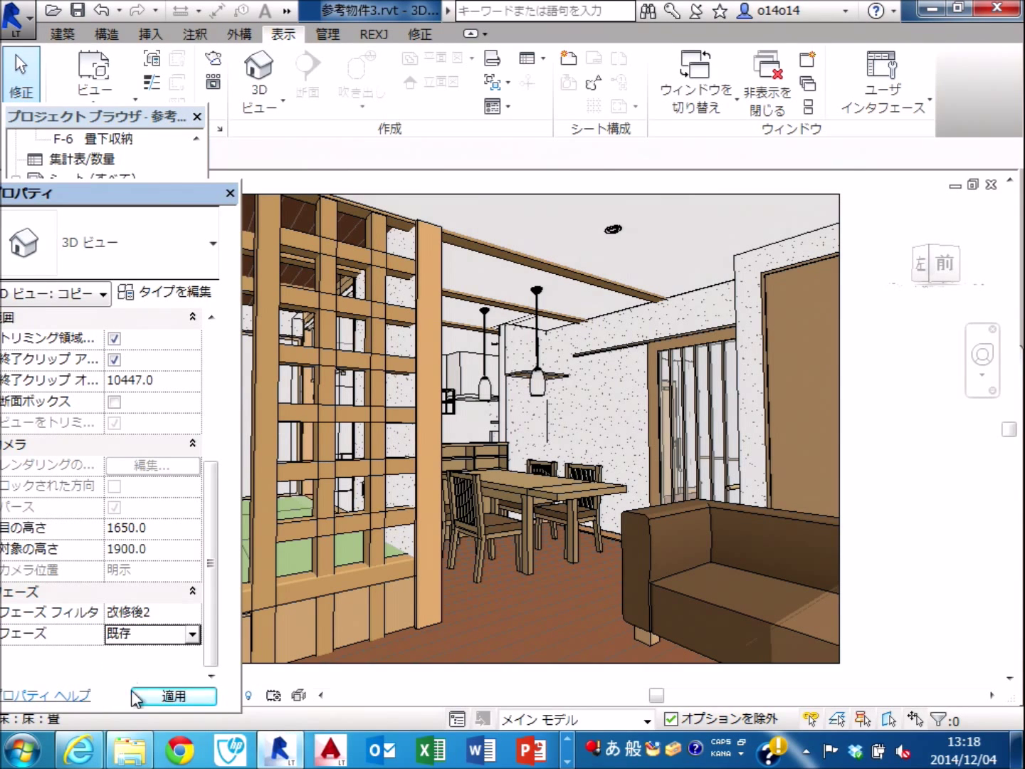
left_click(163, 698)
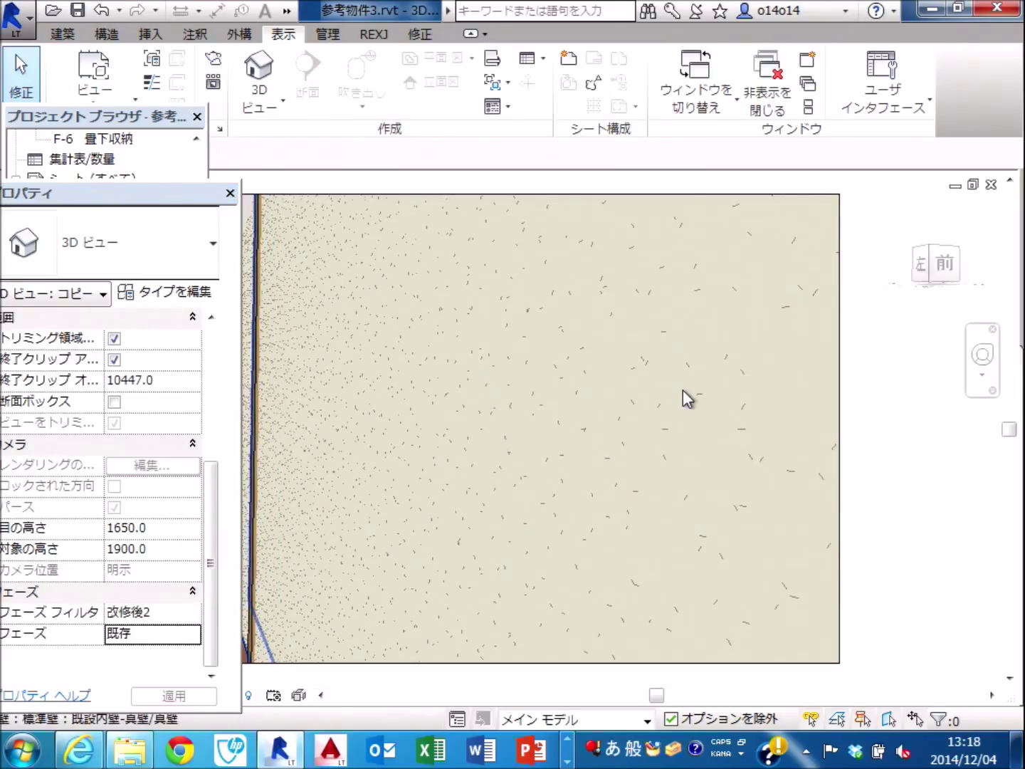
Walk the camera with the SteeringWheel into the existing tatami room toward the closet doors.
left_click(984, 367)
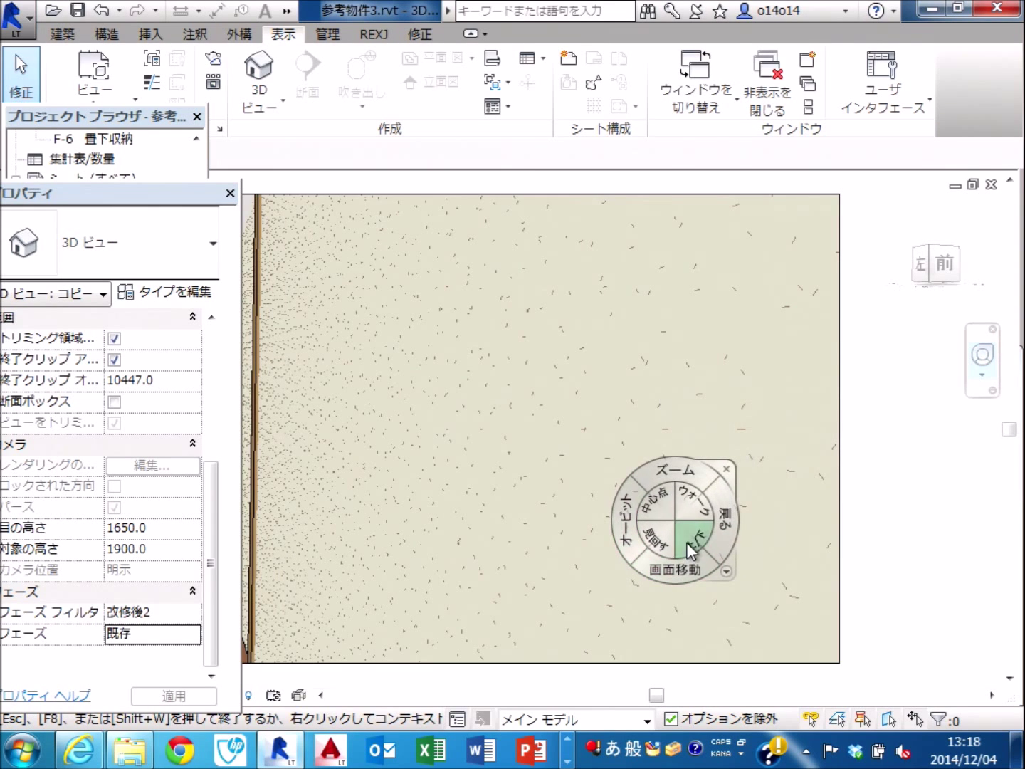
mouse_move(694, 502)
left_mouse_down()
mouse_move(501, 582)
mouse_move(542, 566)
mouse_move(543, 543)
left_mouse_up()
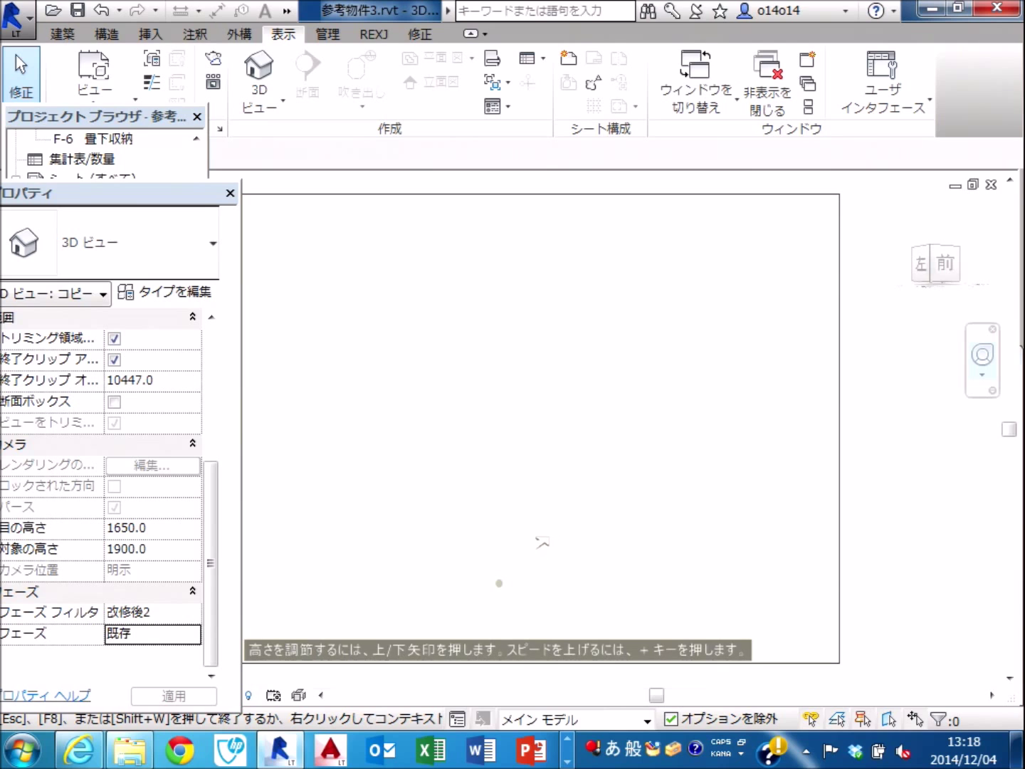
left_click_drag(542, 542, 535, 530)
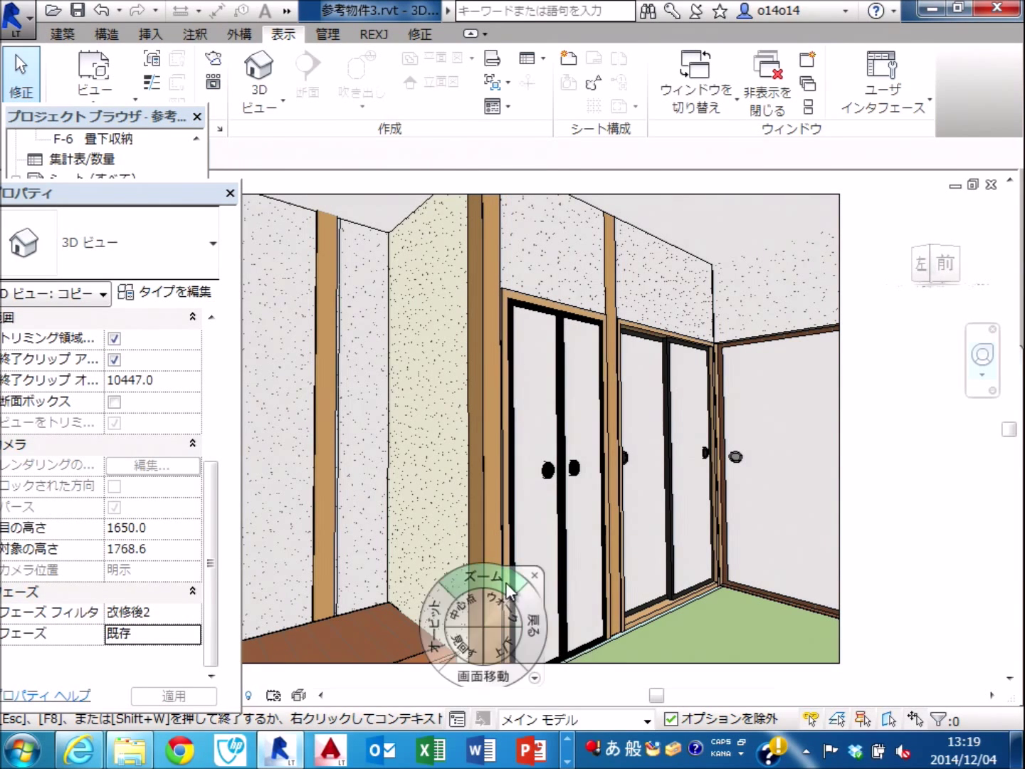
mouse_move(498, 612)
left_mouse_down()
mouse_move(499, 627)
mouse_move(498, 544)
left_mouse_up()
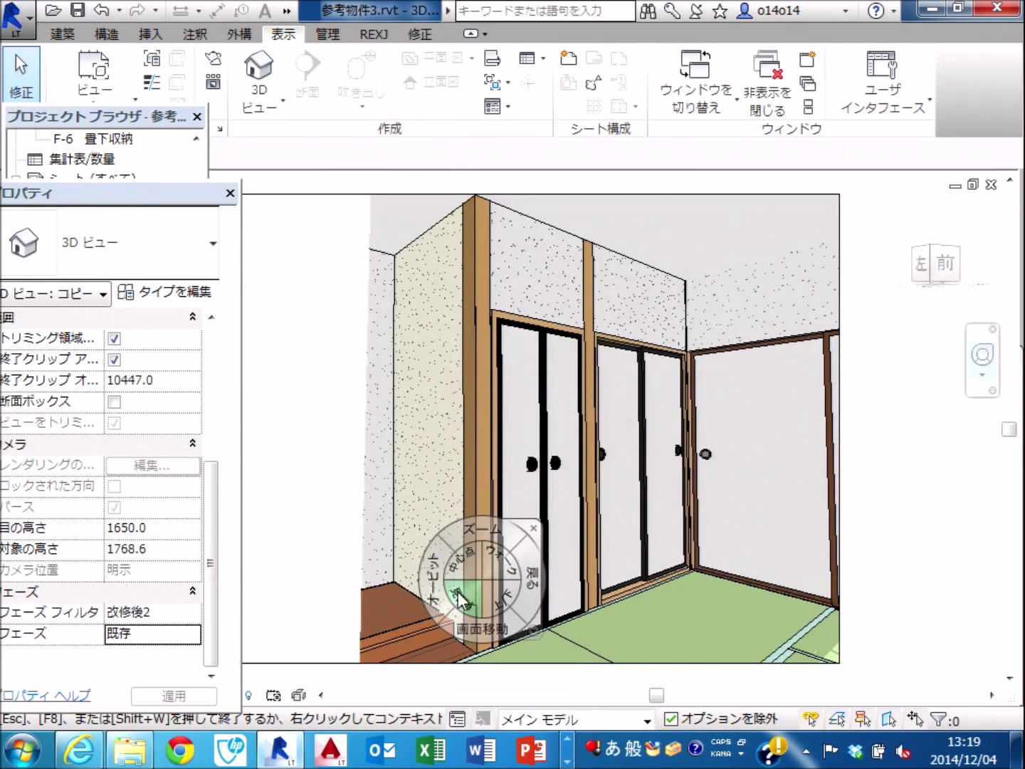
left_click_drag(496, 579, 502, 569)
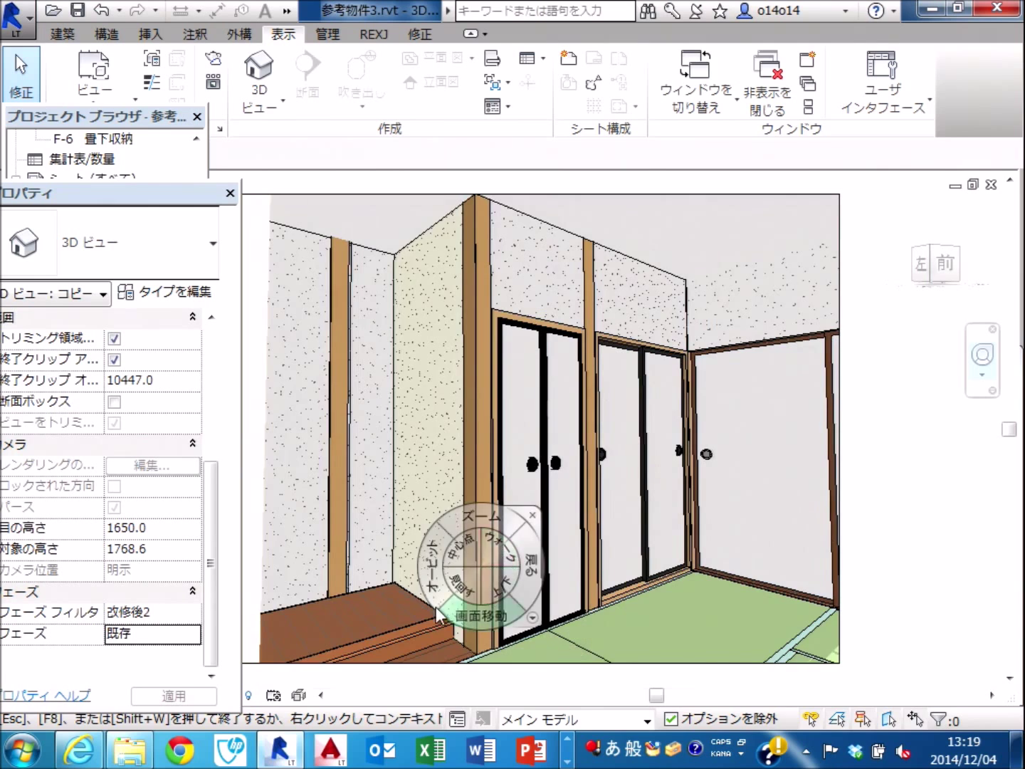
left_click_drag(502, 570, 471, 598)
Apply phase 新しい建設 to the 3D view and close the hidden view windows.
left_click(197, 638)
left_click(178, 674)
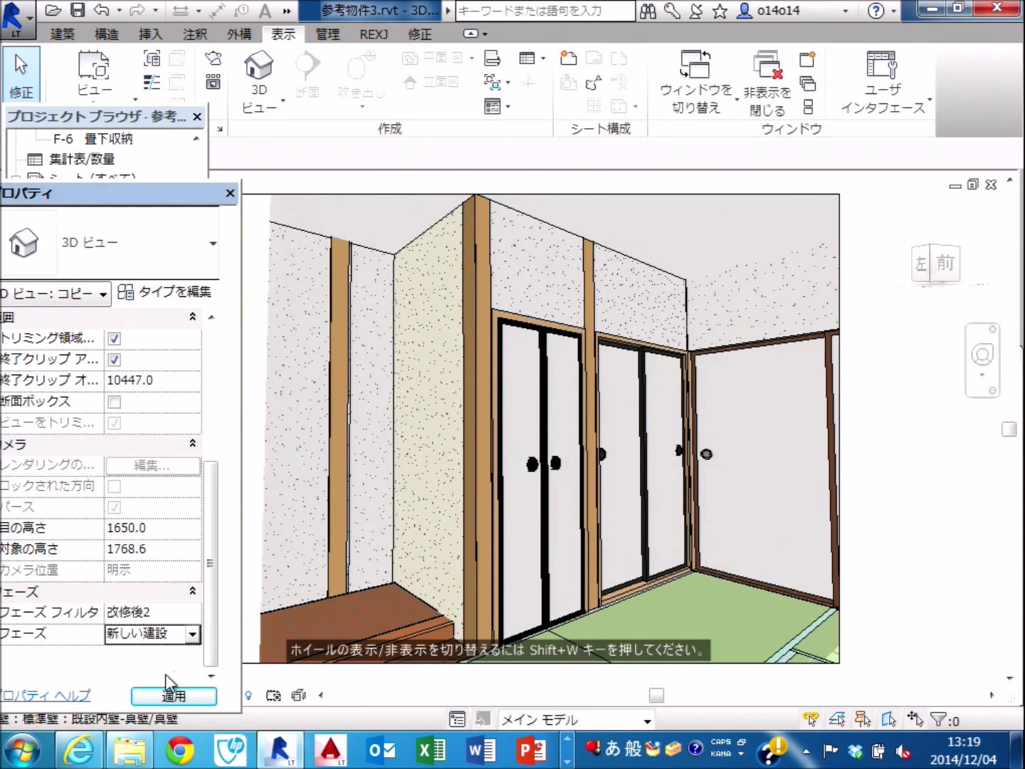
left_click(184, 696)
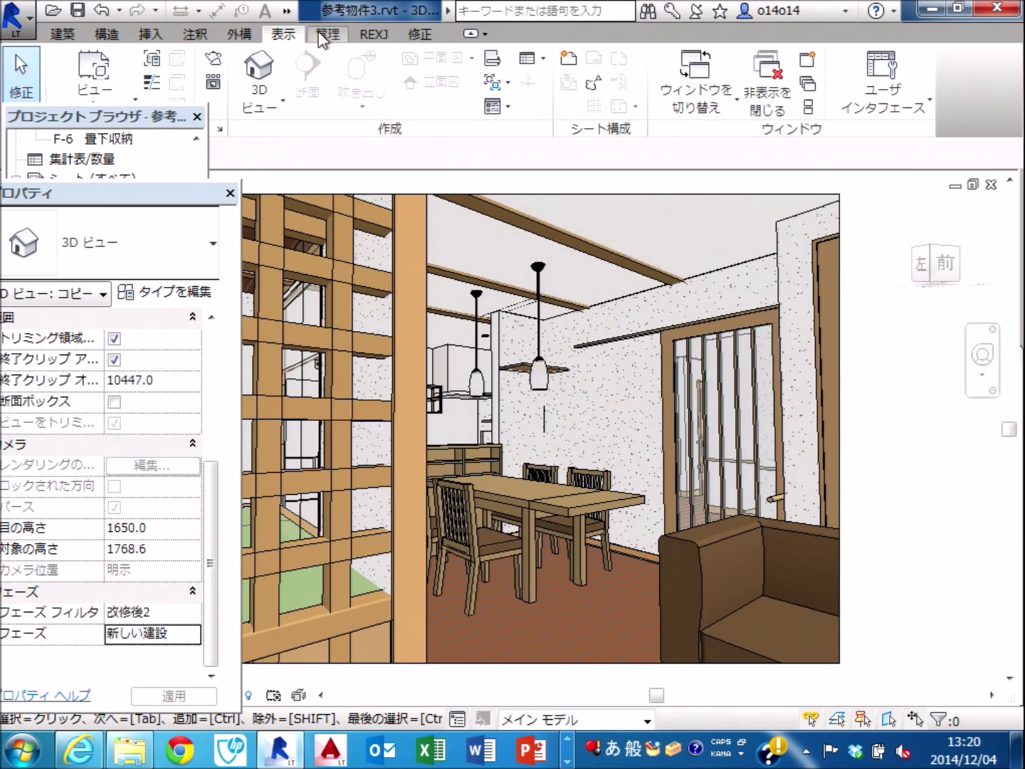
left_click(776, 97)
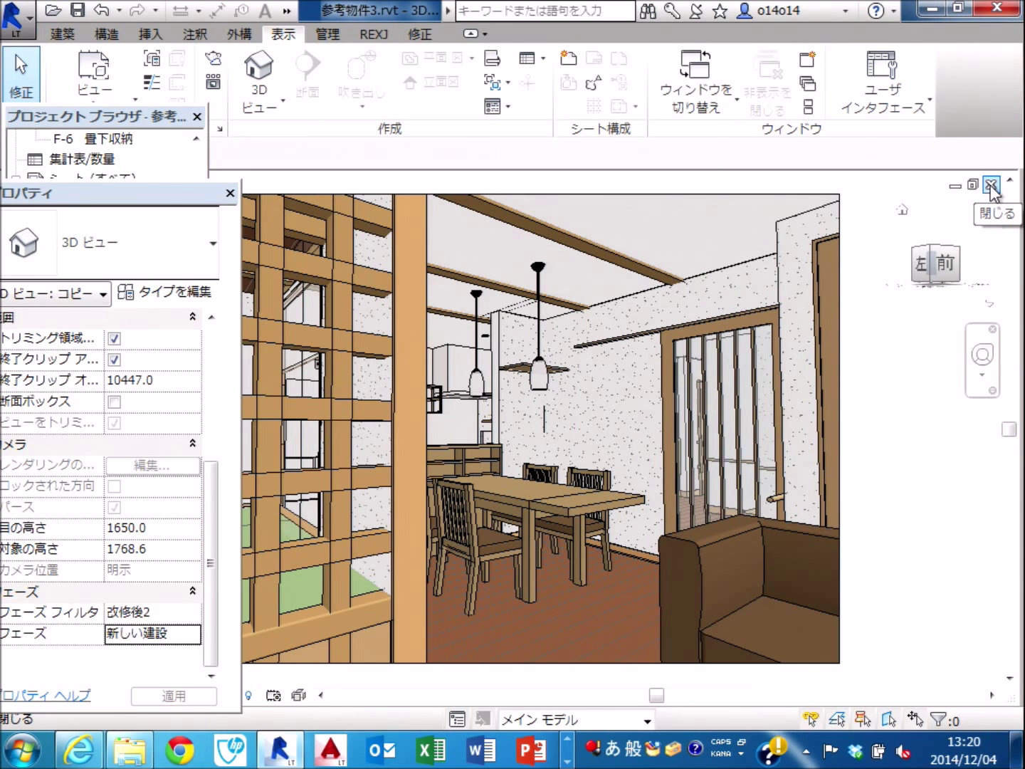
Close the 3D view without saving, then close the current sheet view.
left_click(992, 187)
left_click(537, 376)
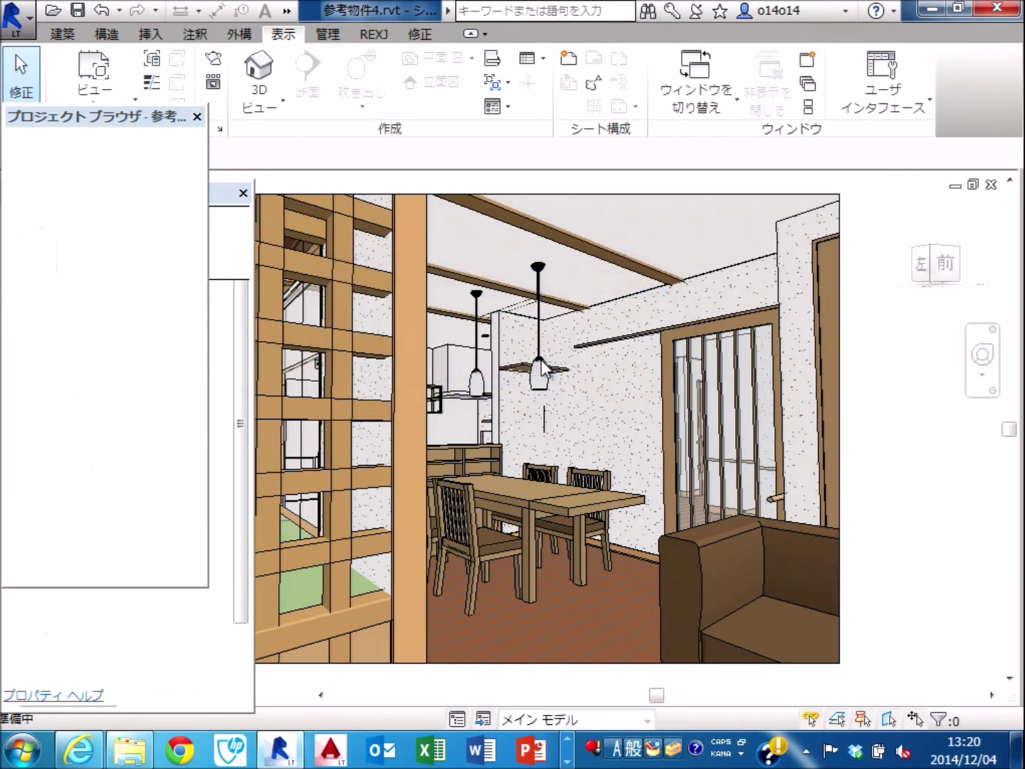
left_click(989, 185)
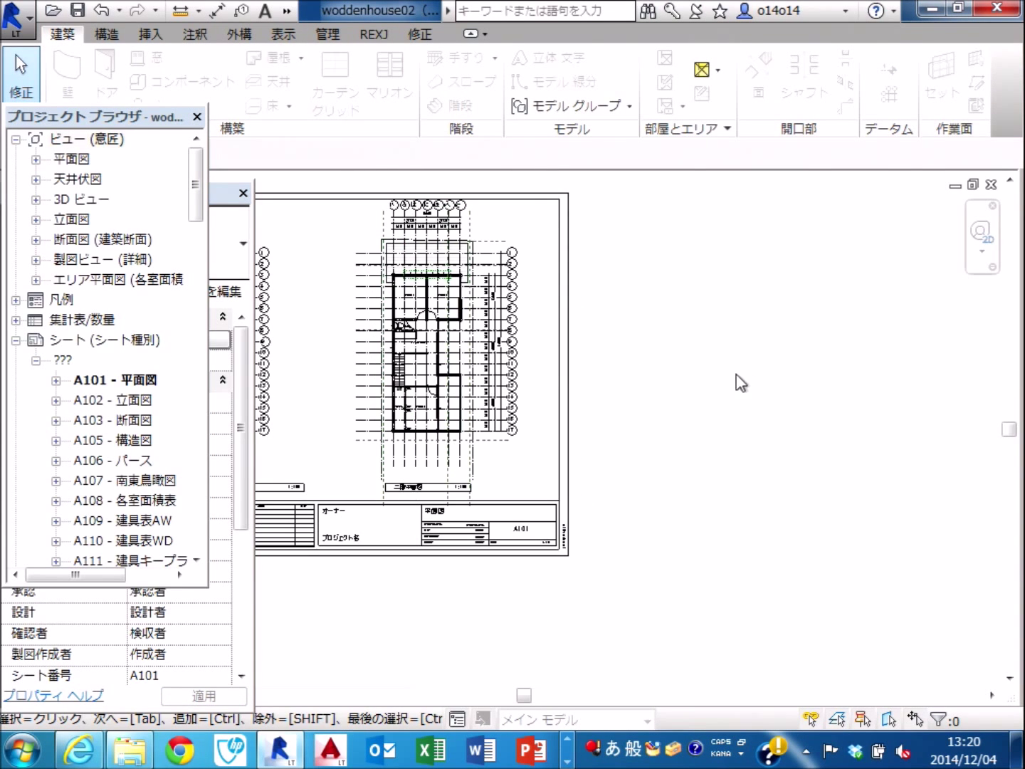
Float the Project Browser at the drawing's right, hide the Properties palette, and minimize Revit.
scroll(434, 348, "down", 2)
scroll(532, 337, "up", 5)
mouse_move(533, 337)
middle_mouse_down()
mouse_move(536, 382)
mouse_move(584, 407)
middle_mouse_up()
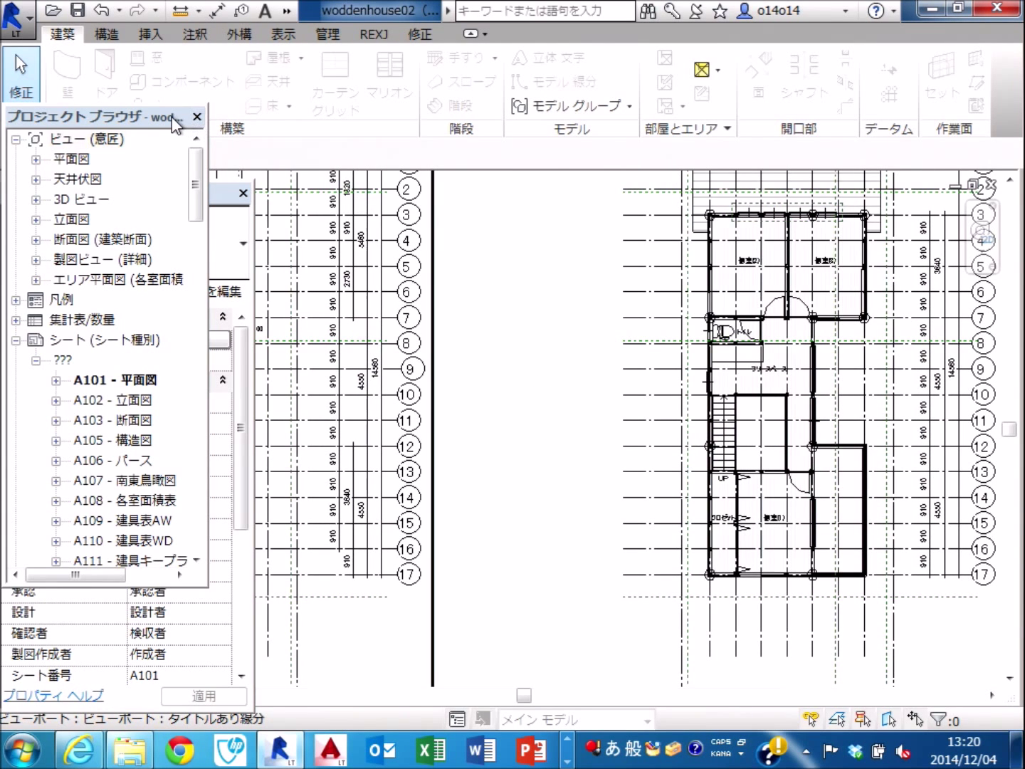
left_click_drag(172, 120, 724, 277)
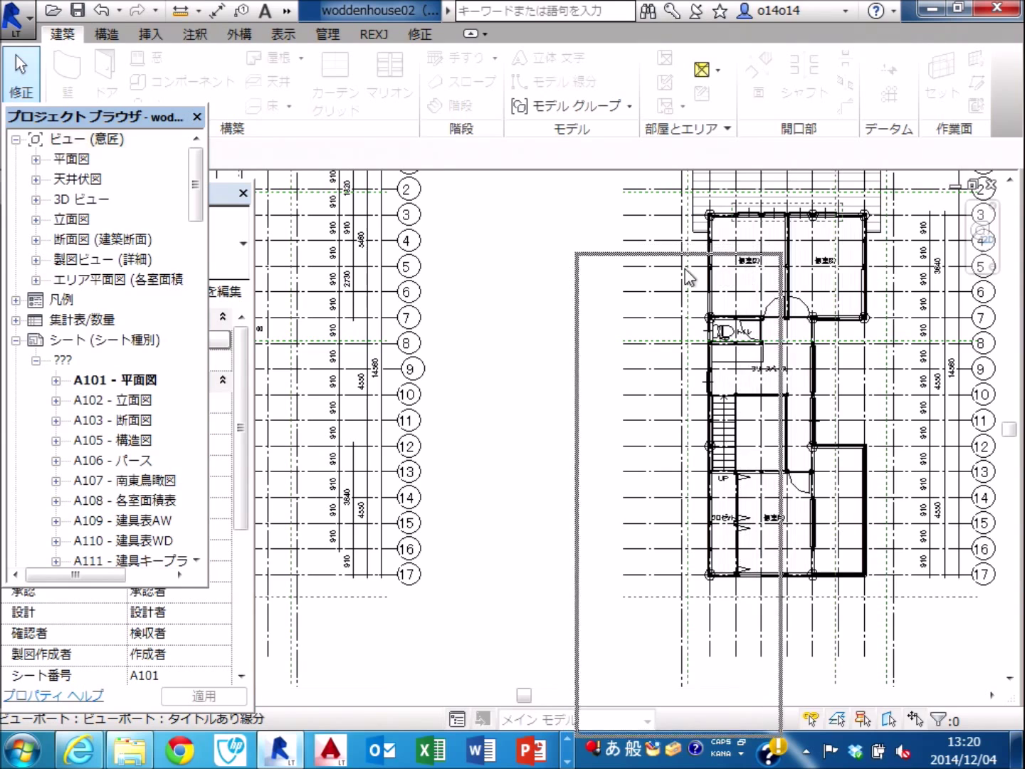
left_click_drag(724, 278, 931, 238)
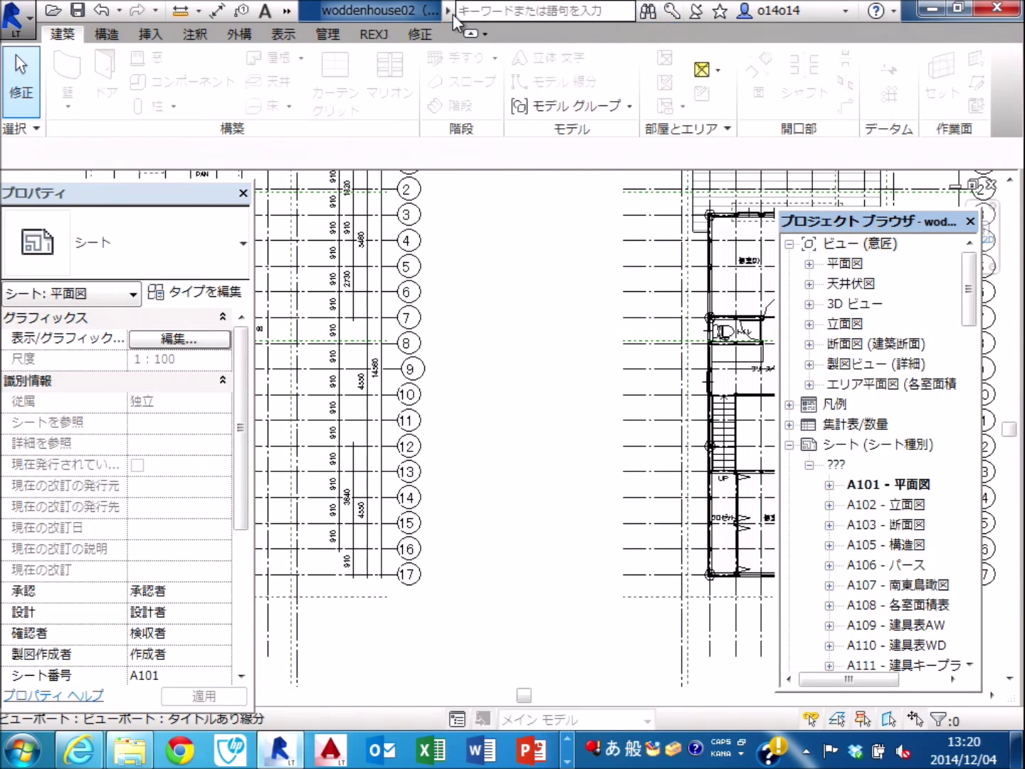
key("ctrl+1")
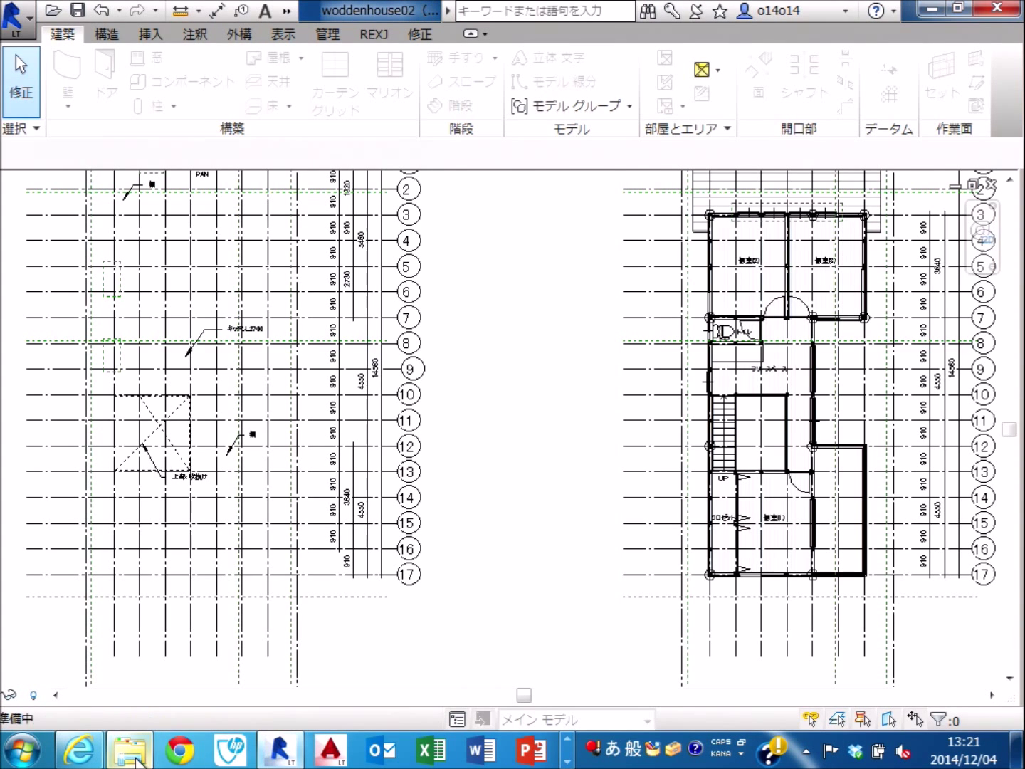
left_click(931, 9)
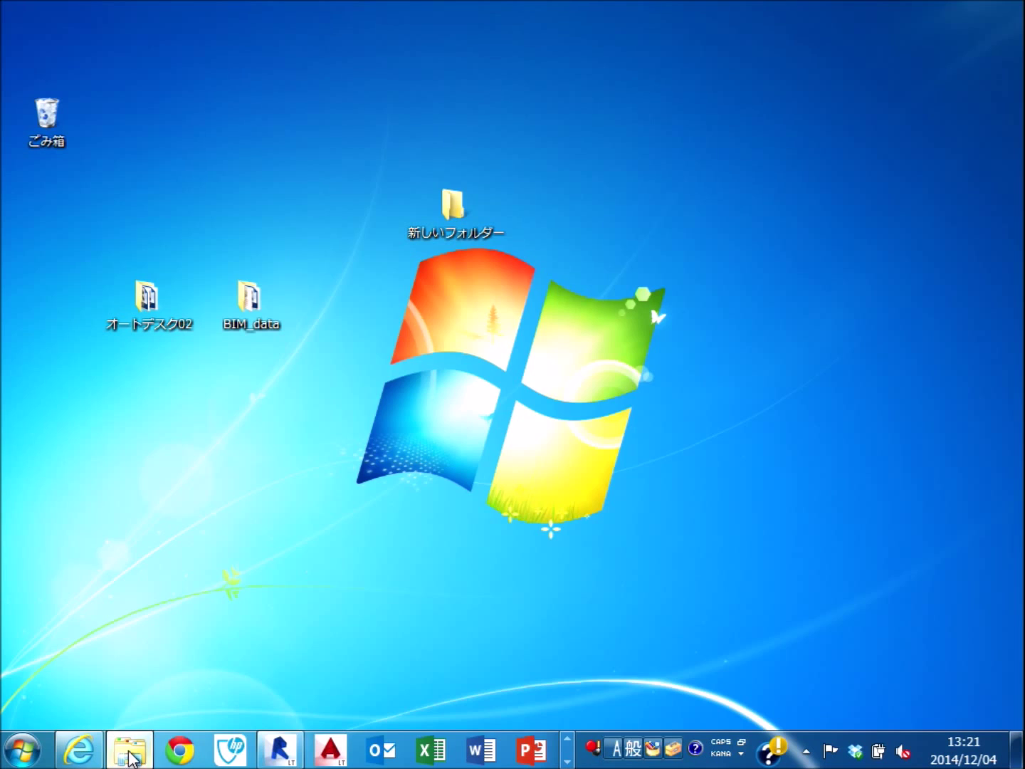
Open File Explorer on the removable drive E:.
left_click(130, 749)
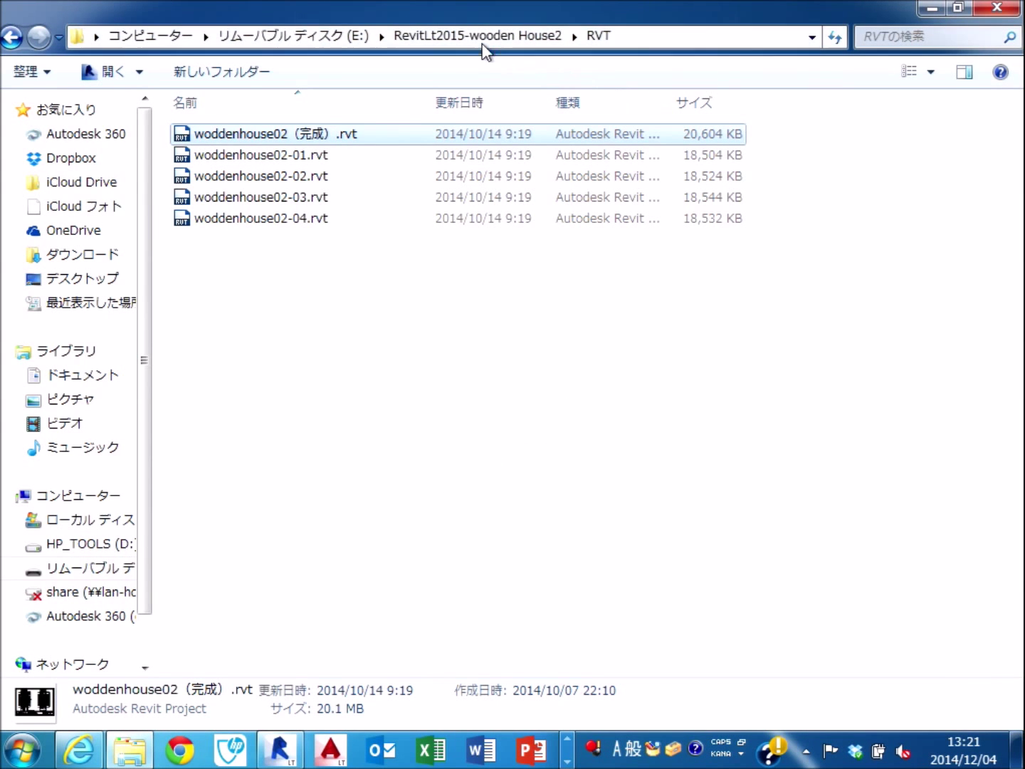
left_click(276, 35)
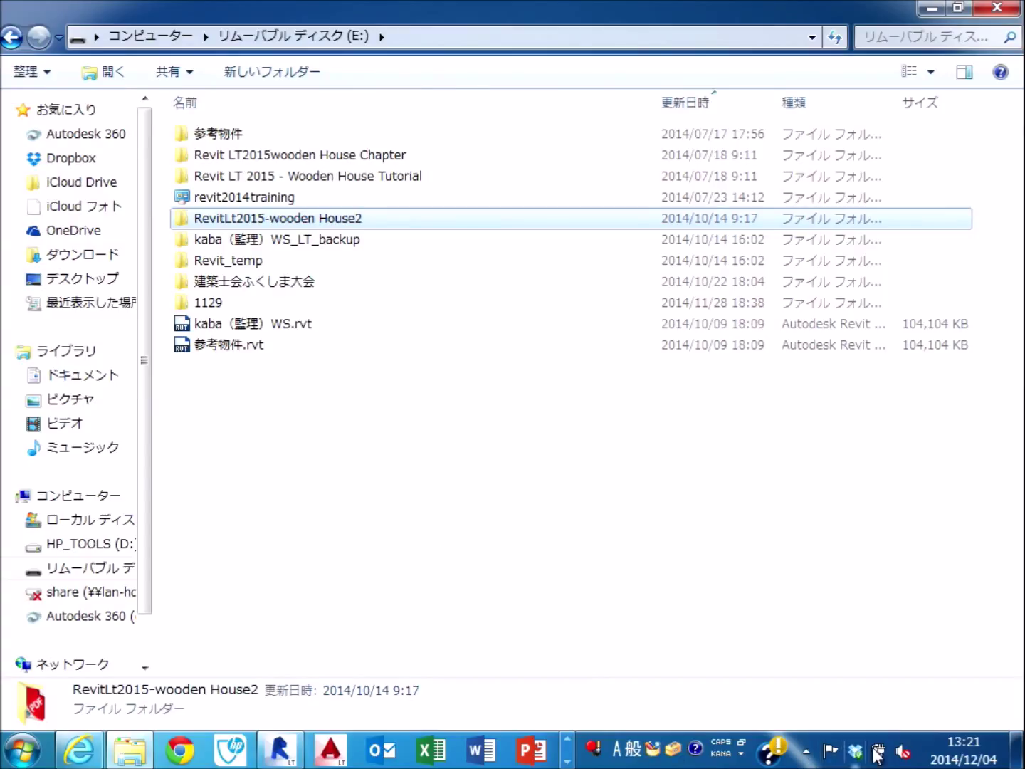
left_click(808, 752)
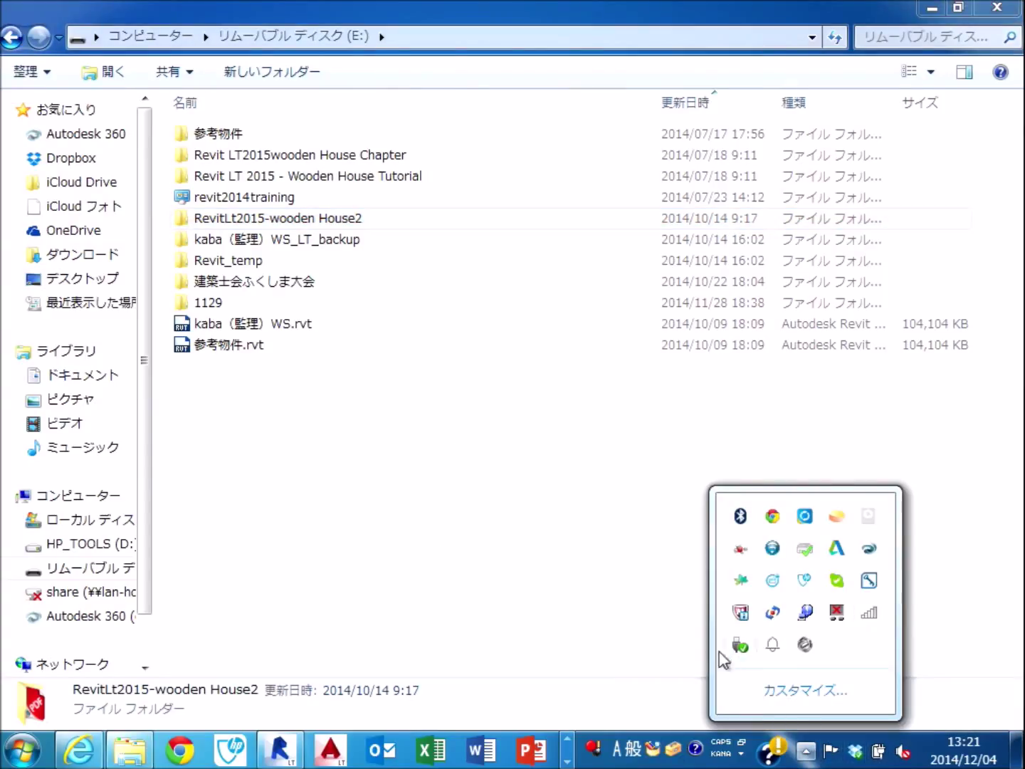
left_click(736, 656)
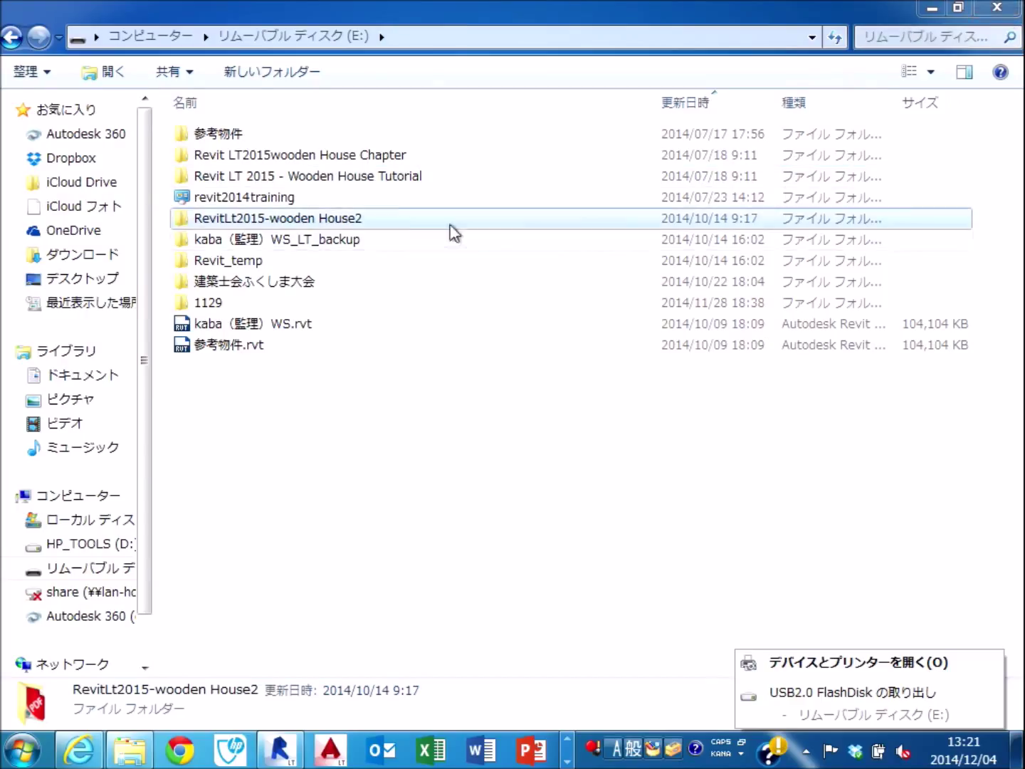
Select the woddenhouse02 file in RevitLt2015-wooden House2 > RVT, close Explorer, and return to Revit.
double_click(399, 218)
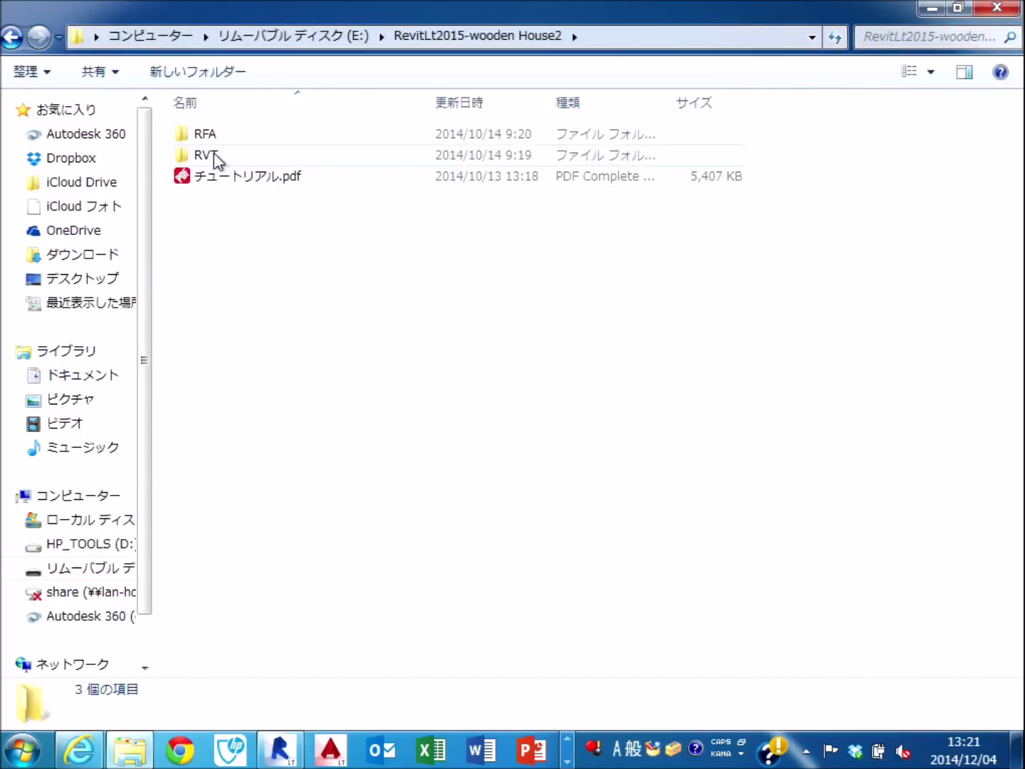
double_click(216, 154)
left_click(274, 137)
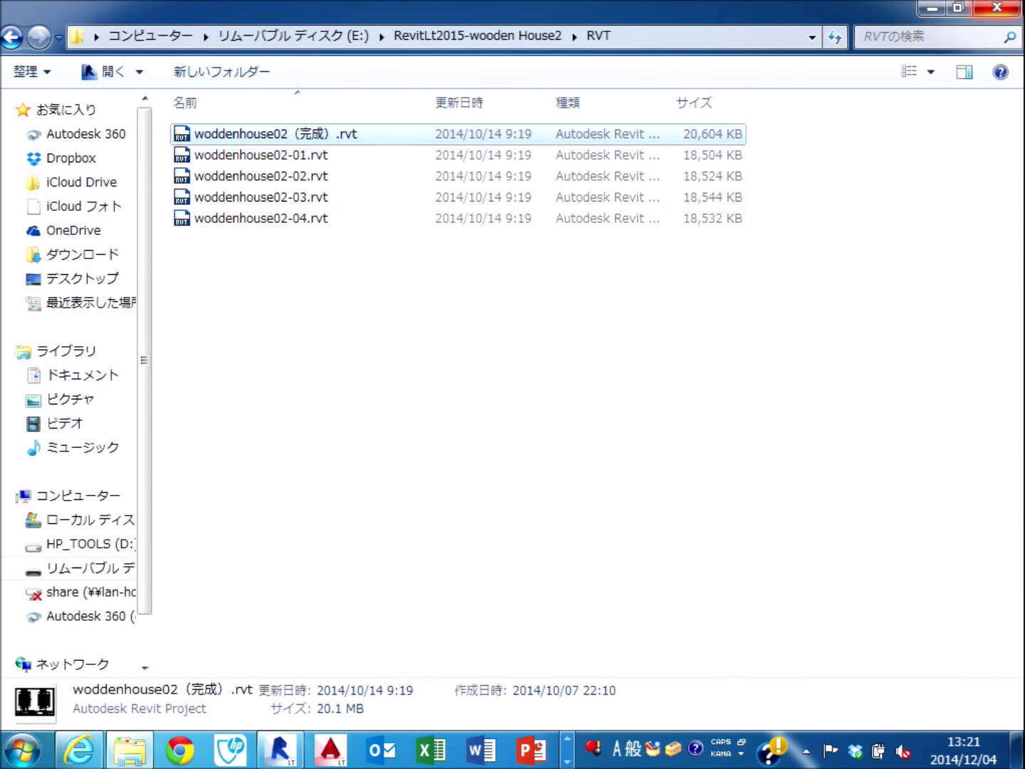
left_click(997, 9)
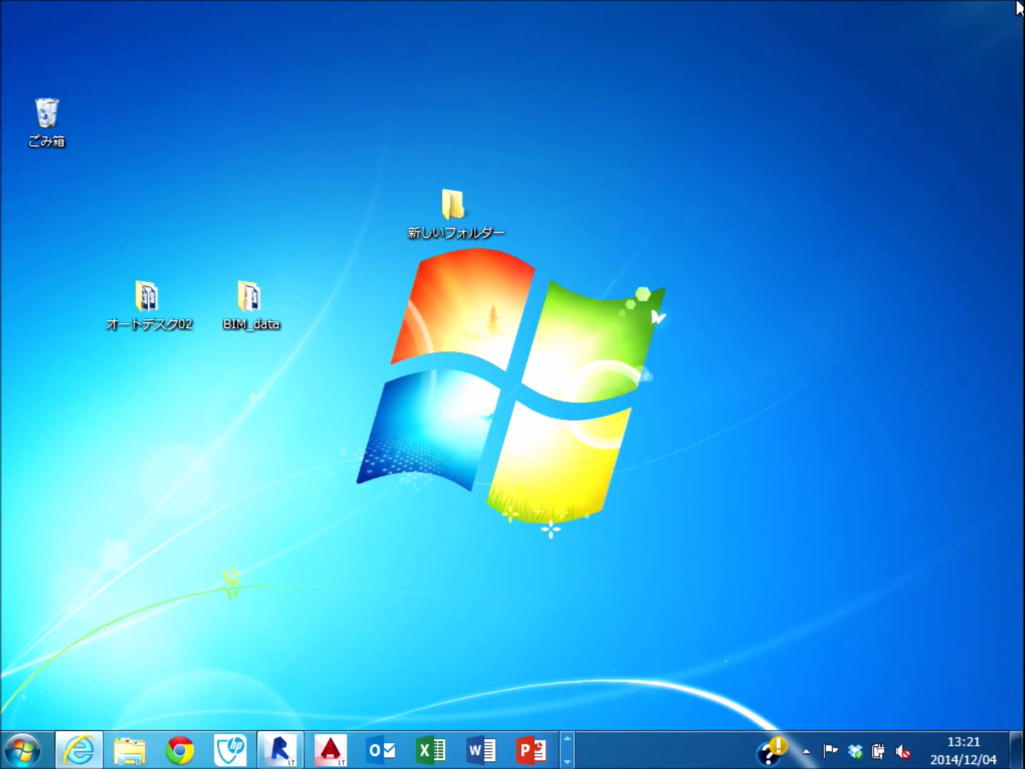
left_click(295, 753)
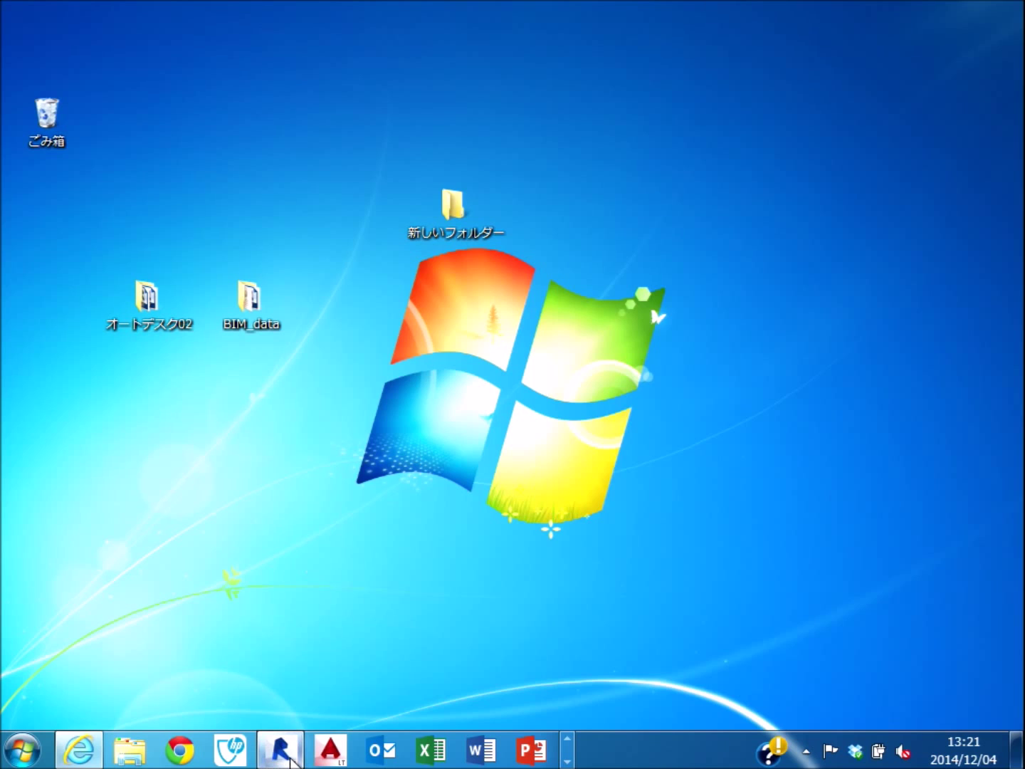
Select and activate the left 1FL plan viewport on sheet A101.
scroll(317, 441, "down", 2)
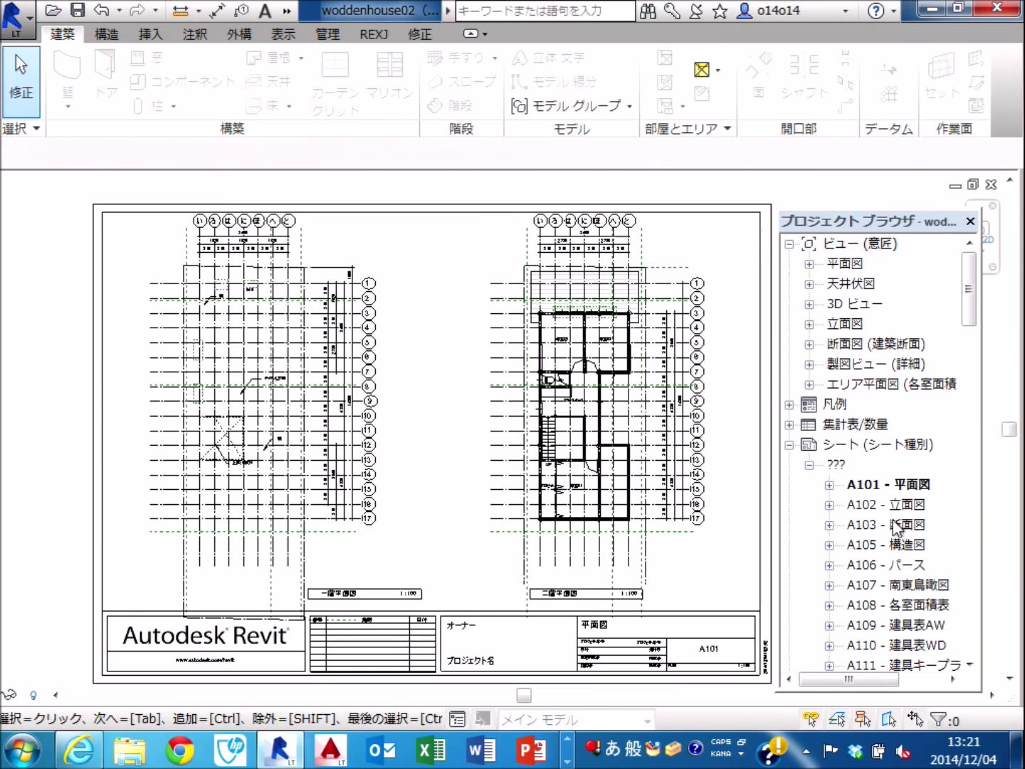
left_click(207, 423)
scroll(205, 424, "up", 5)
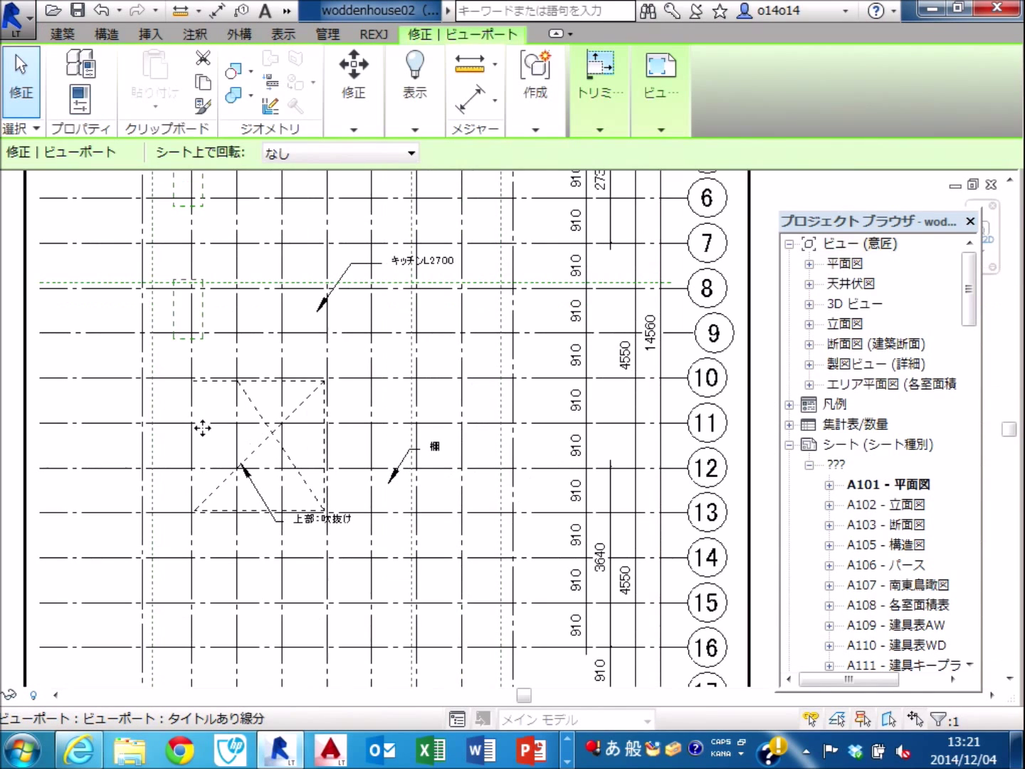
double_click(226, 385)
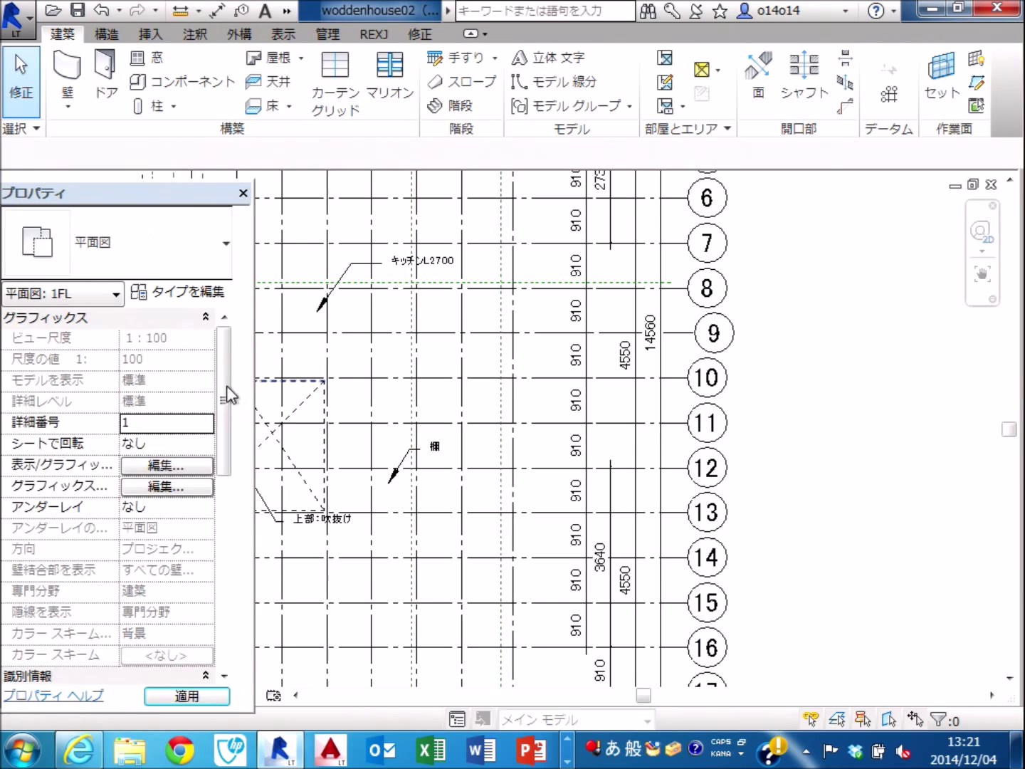
Change the 1FL view's フェーズ from 既存 through 解体 to 新築 and apply it.
left_click_drag(223, 448, 208, 622)
left_click(206, 641)
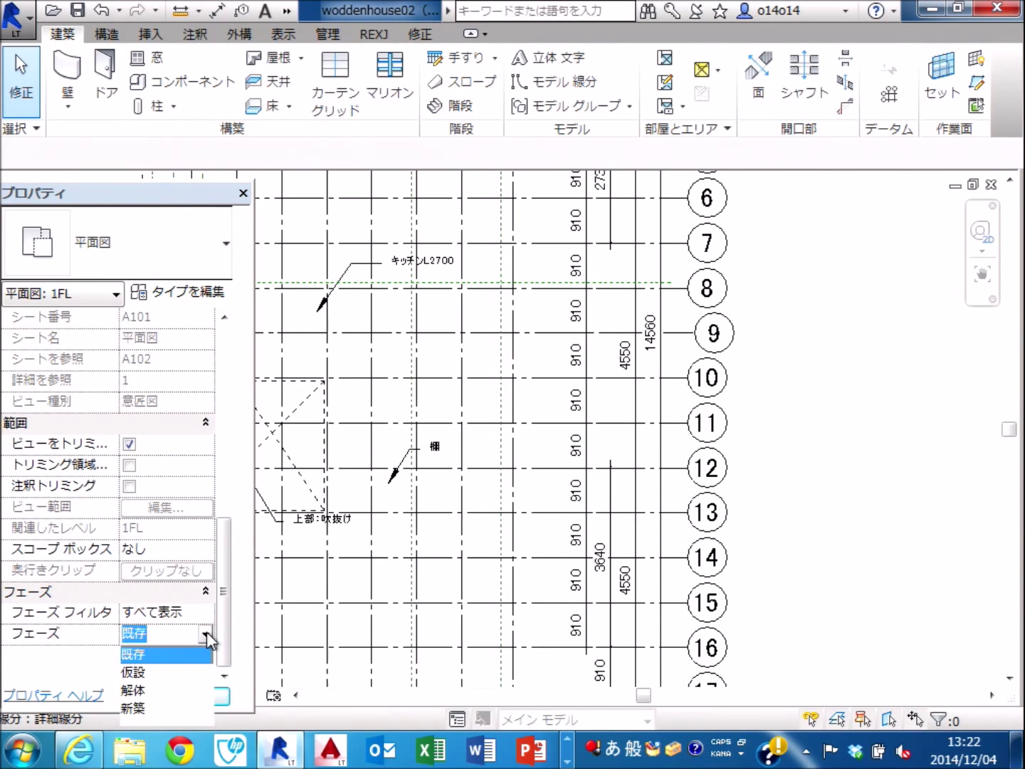
left_click(174, 690)
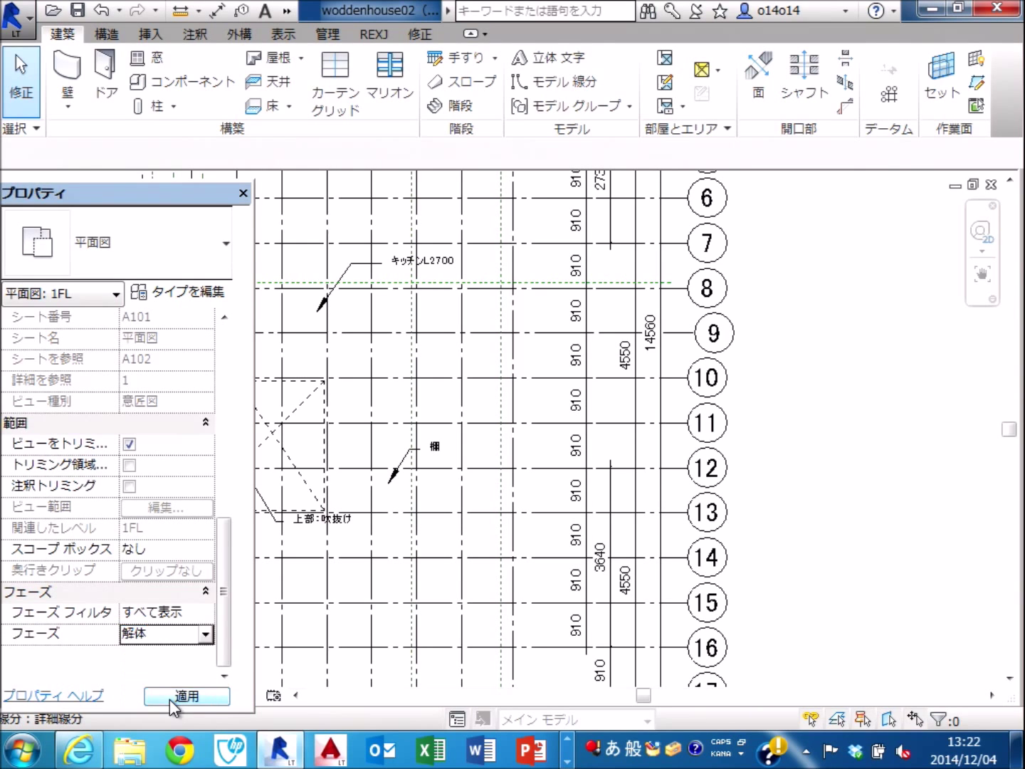
left_click(206, 634)
left_click(194, 704)
left_click(209, 697)
scroll(466, 363, "down", 1)
scroll(460, 362, "down", 3)
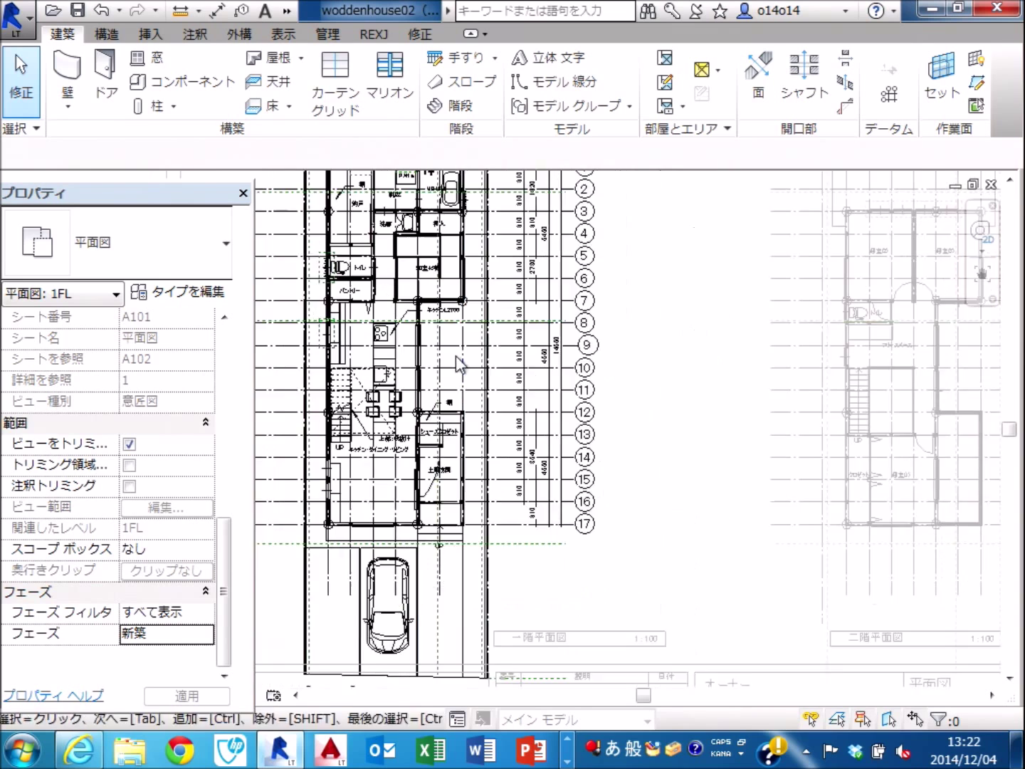
scroll(368, 260, "up", 3)
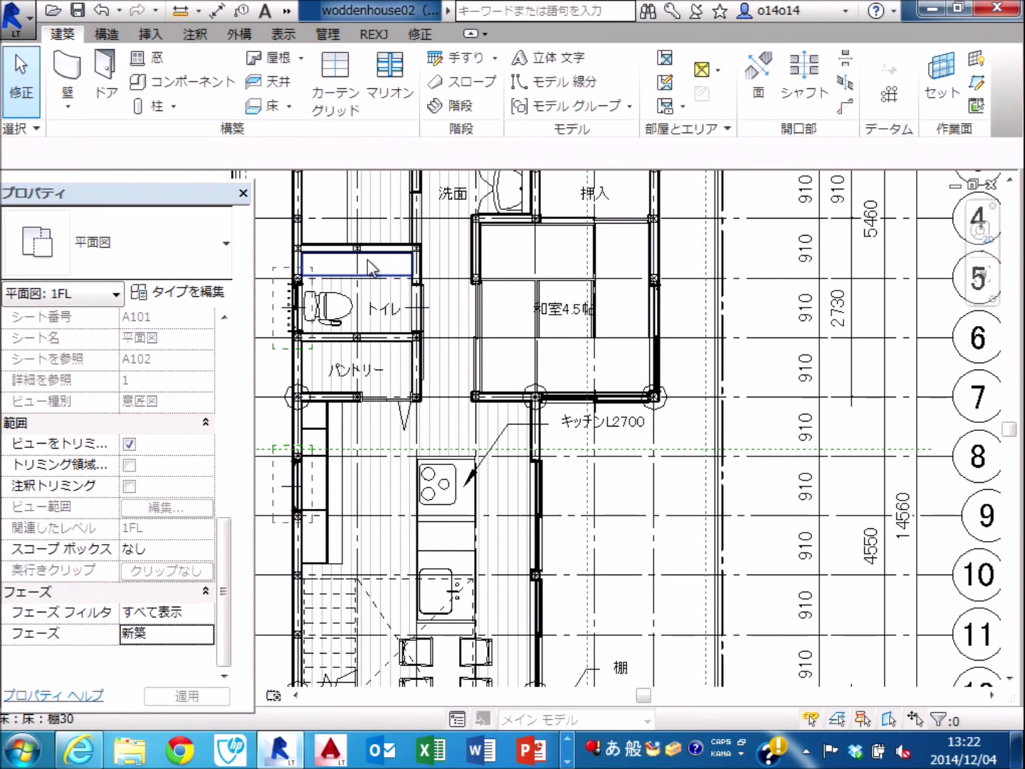
scroll(368, 266, "up", 1)
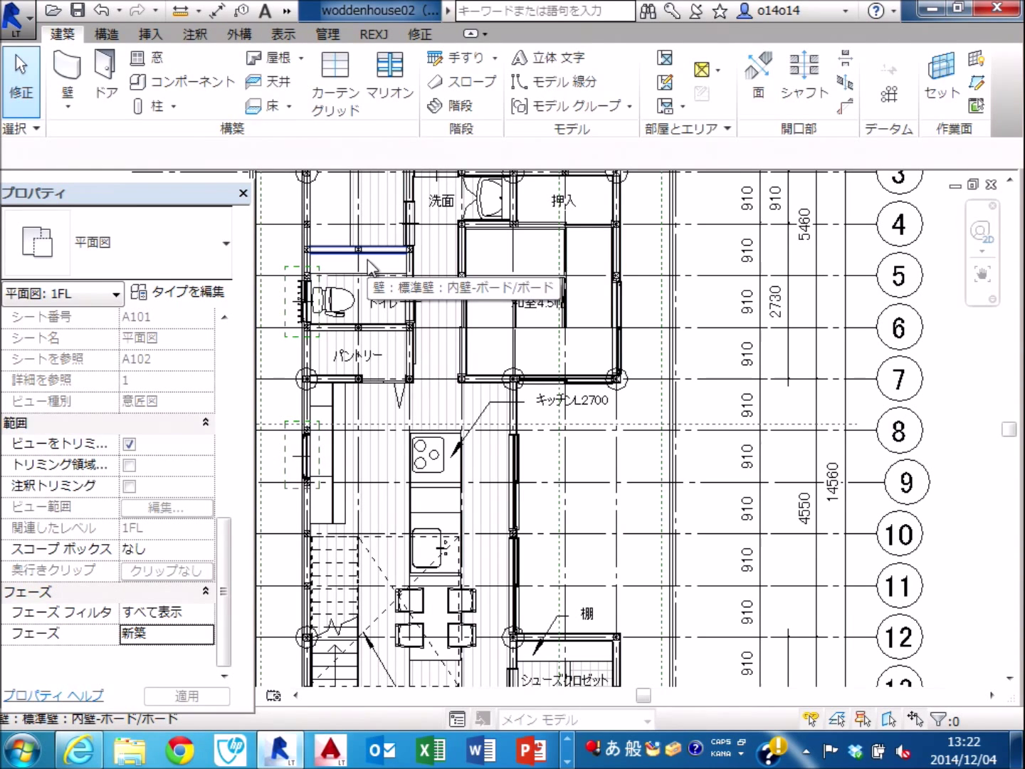
middle_click_drag(668, 350, 691, 470)
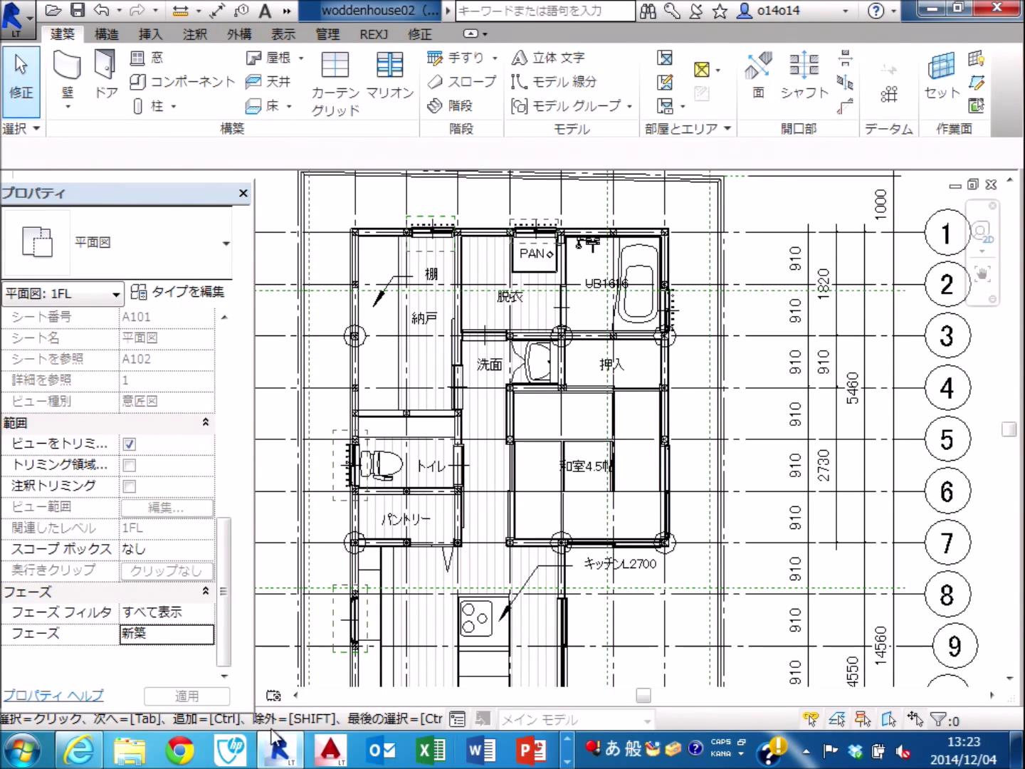
Zoom out to the whole A101 sheet and float the Properties palette over the drawing.
scroll(479, 592, "down", 2)
scroll(478, 592, "down", 2)
middle_click_drag(341, 427, 516, 422)
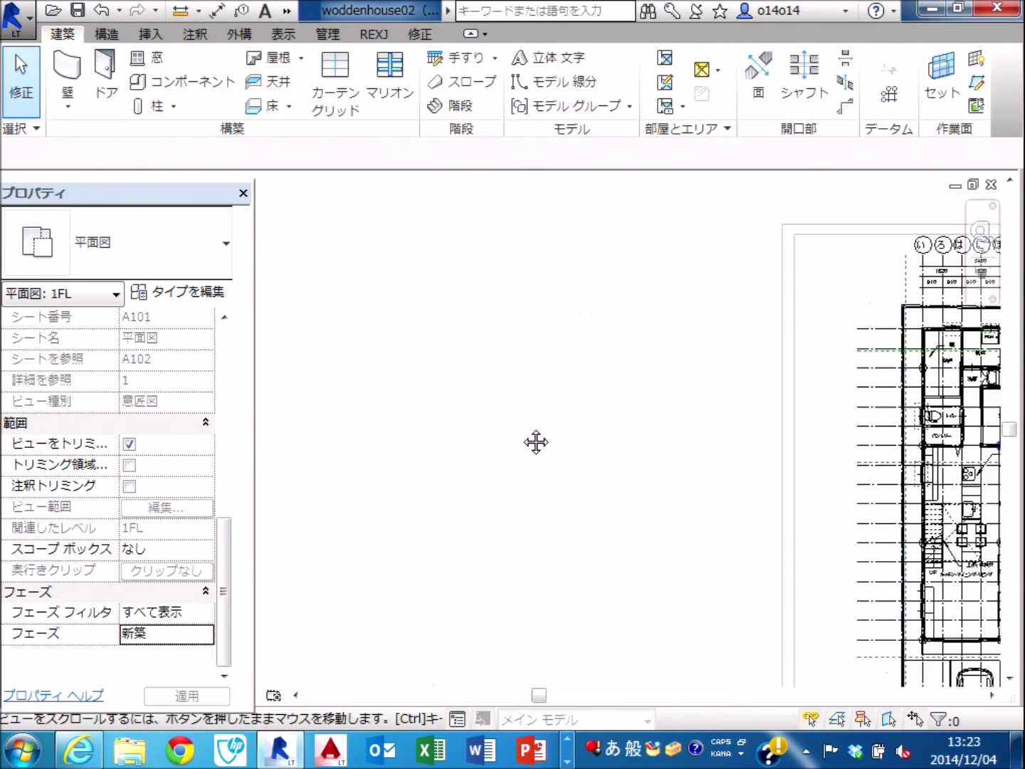
scroll(676, 459, "down", 3)
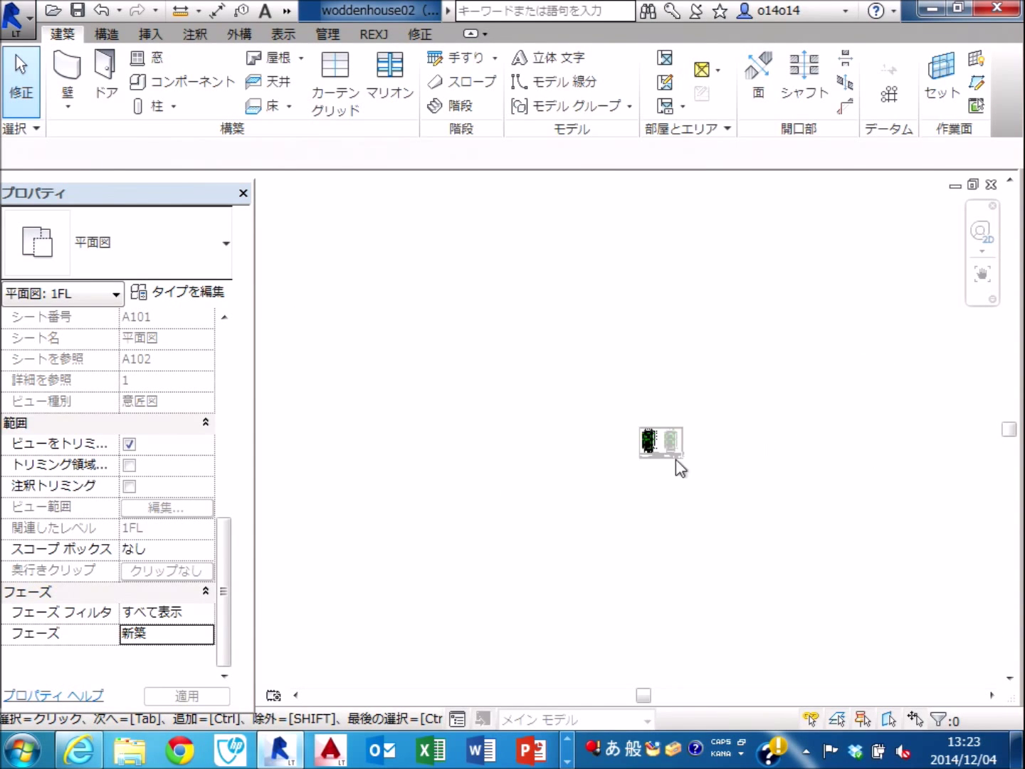
scroll(616, 414, "up", 2)
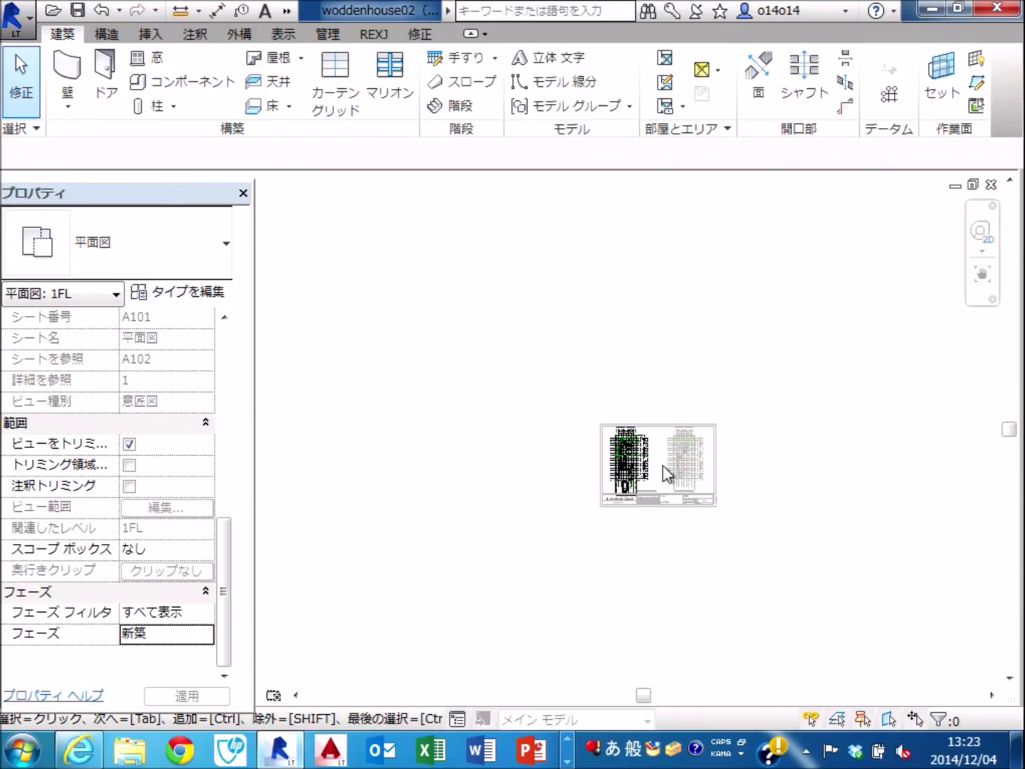
scroll(683, 492, "up", 3)
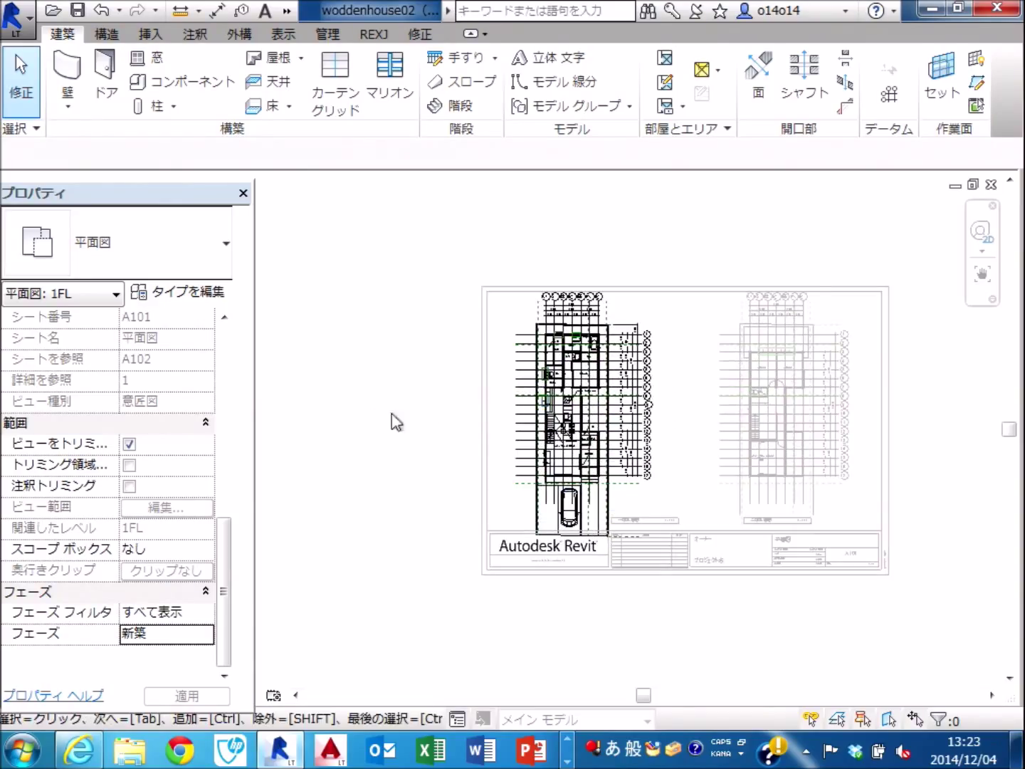
left_click_drag(187, 204, 372, 215)
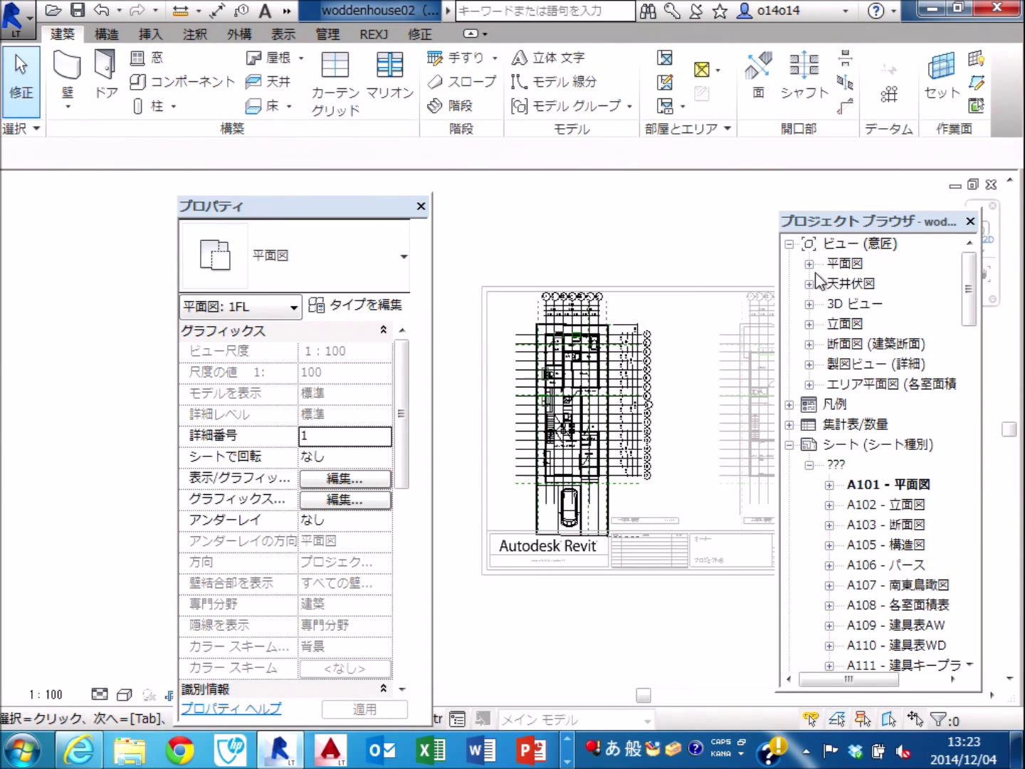
Expand the floor plan views and float the Project Browser over the left side.
left_click(814, 269)
left_click(810, 265)
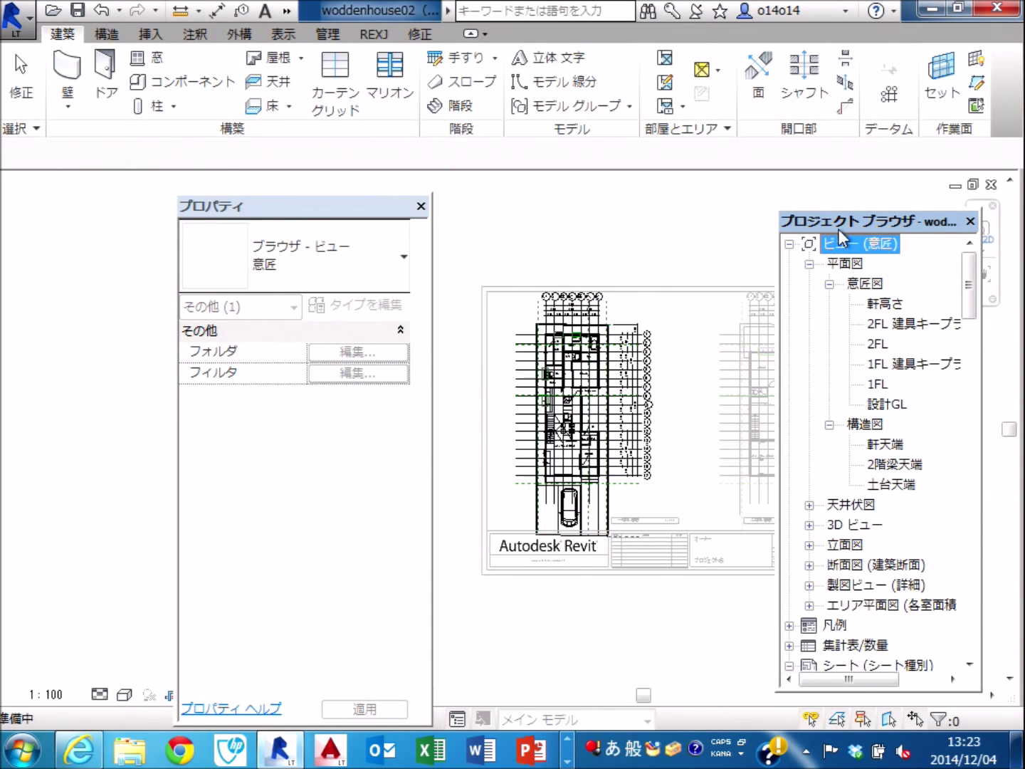
mouse_move(791, 222)
left_mouse_down()
mouse_move(170, 180)
mouse_move(211, 176)
left_mouse_up()
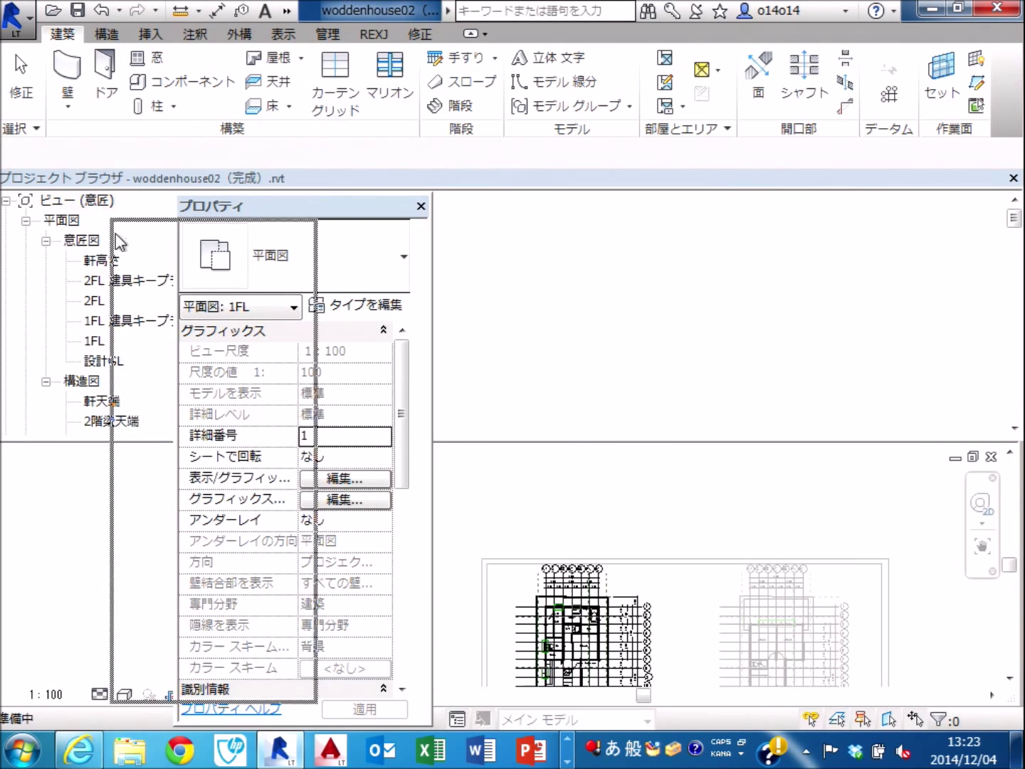
left_click_drag(285, 183, 119, 235)
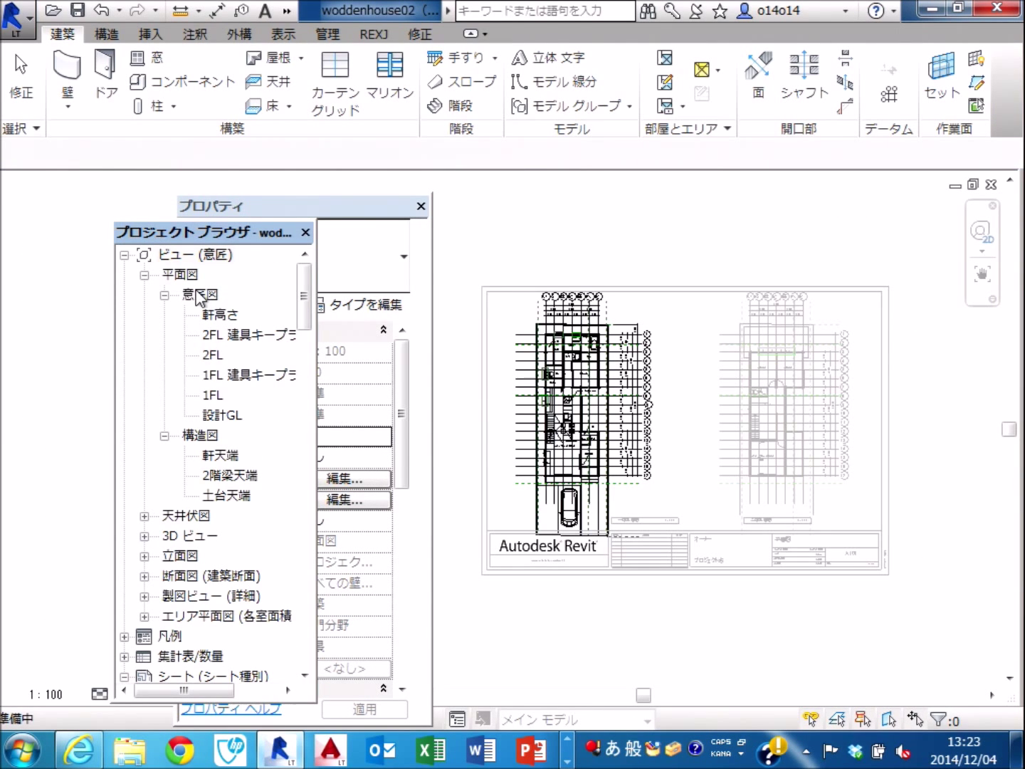
Open the 1FL plan under 意匠図 and move the Properties palette to the right.
left_click(204, 298)
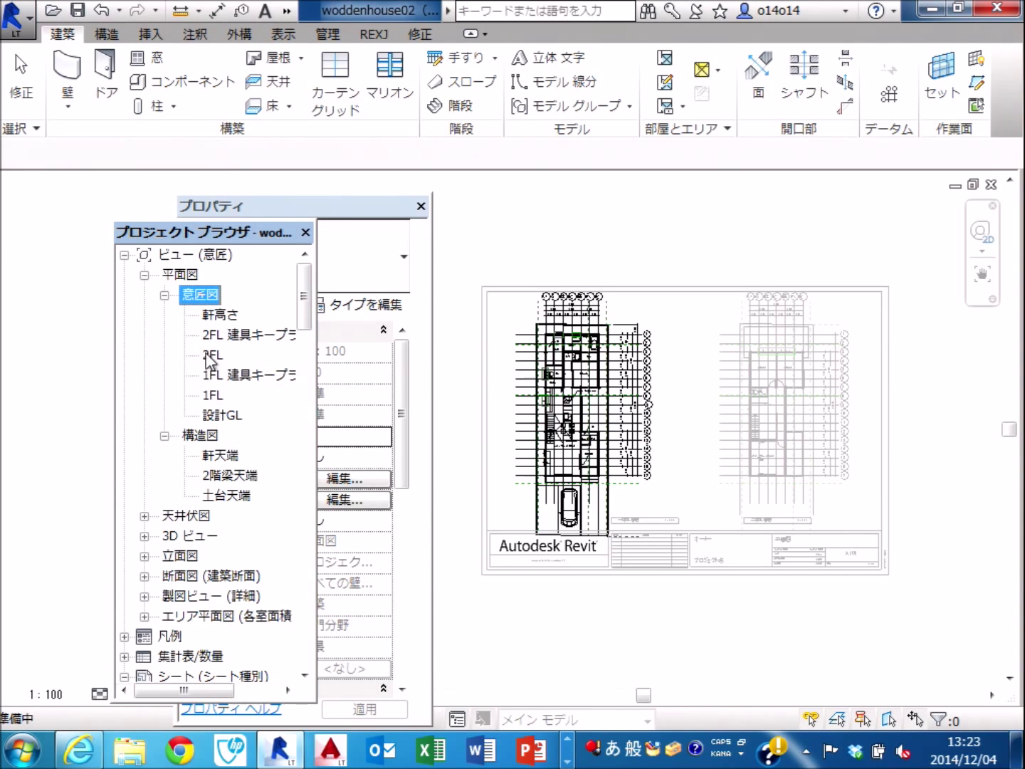
left_click(213, 395)
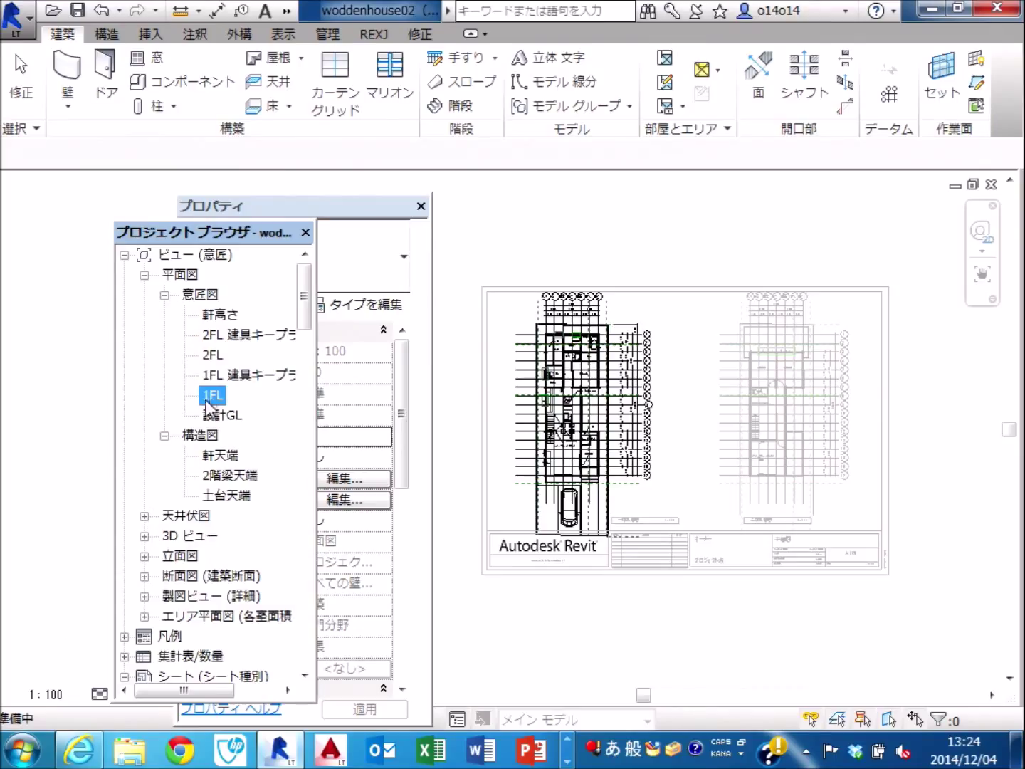
double_click(207, 401)
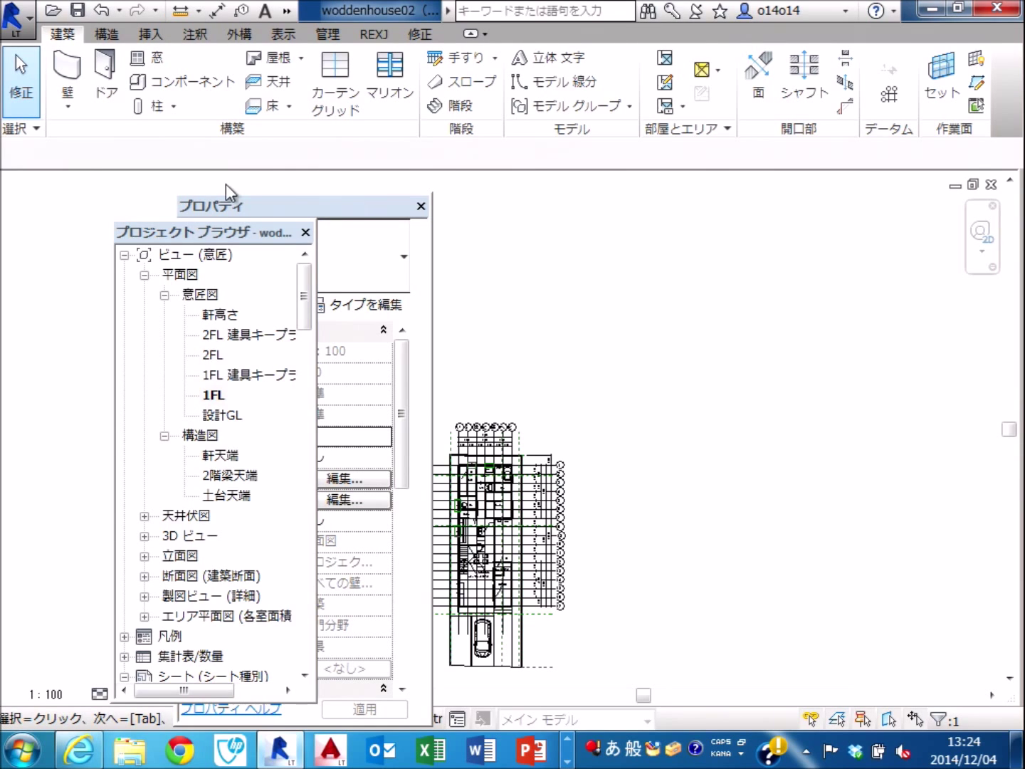
left_click_drag(362, 213, 875, 248)
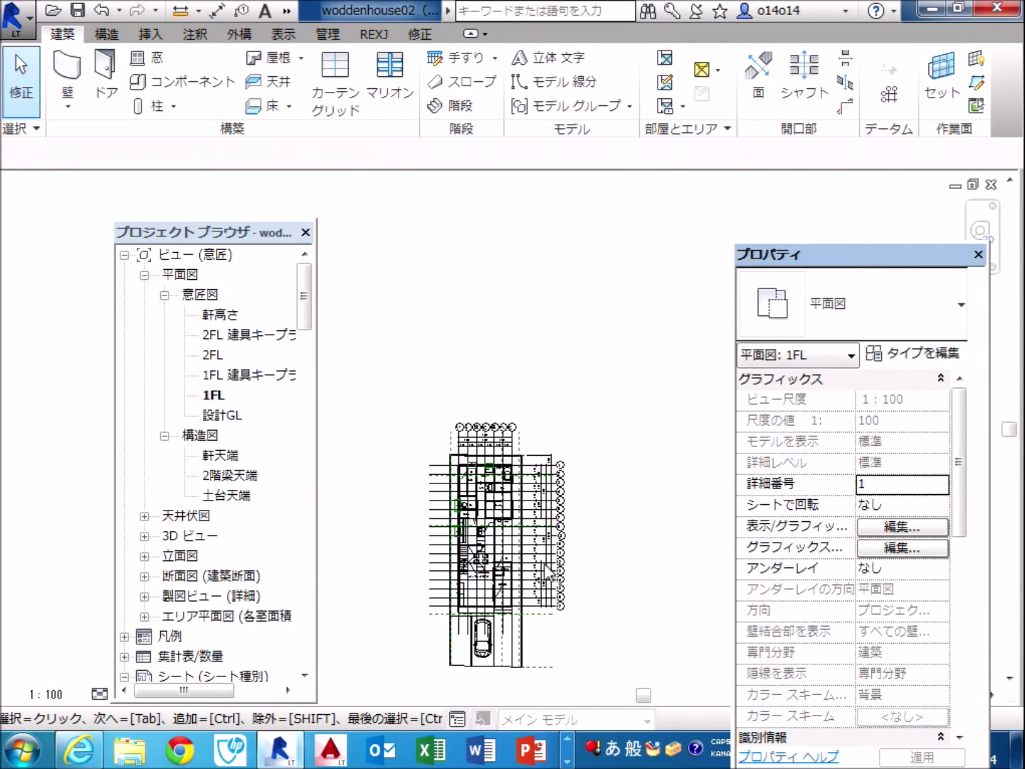
Zoom and centre the 1FL plan, shift the Project Browser left, and select the toilet-pantry wall.
scroll(481, 640, "down", 5)
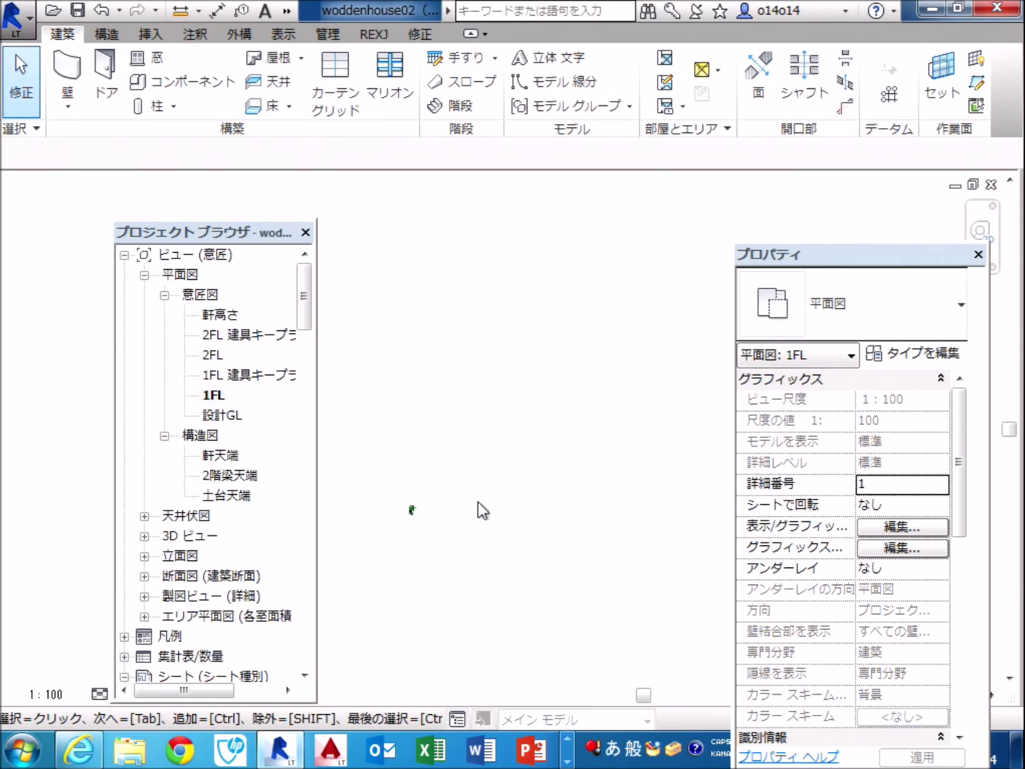
scroll(520, 566, "up", 1)
scroll(505, 542, "up", 2)
scroll(503, 545, "up", 2)
scroll(504, 548, "up", 2)
middle_click_drag(484, 491, 470, 420)
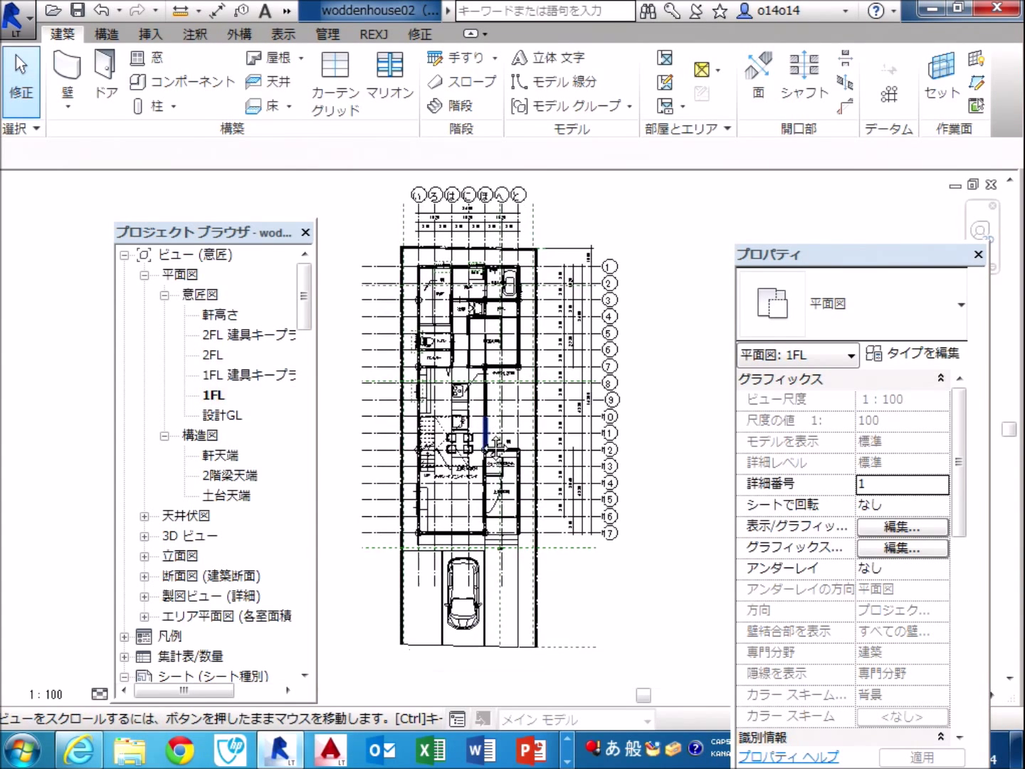
left_click_drag(204, 240, 132, 235)
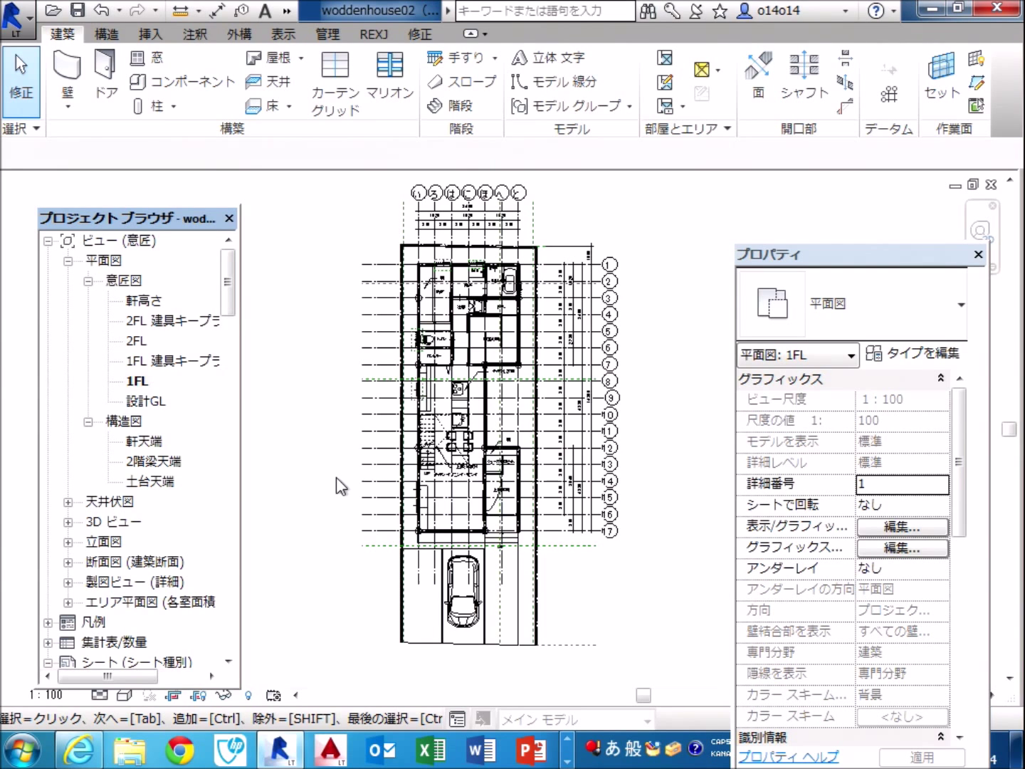
left_click(461, 375)
scroll(466, 399, "up", 5)
Zoom in close on the 洗面 and 脱衣 rooms, leaving the wall and sliding door deselected.
scroll(498, 399, "down", 2)
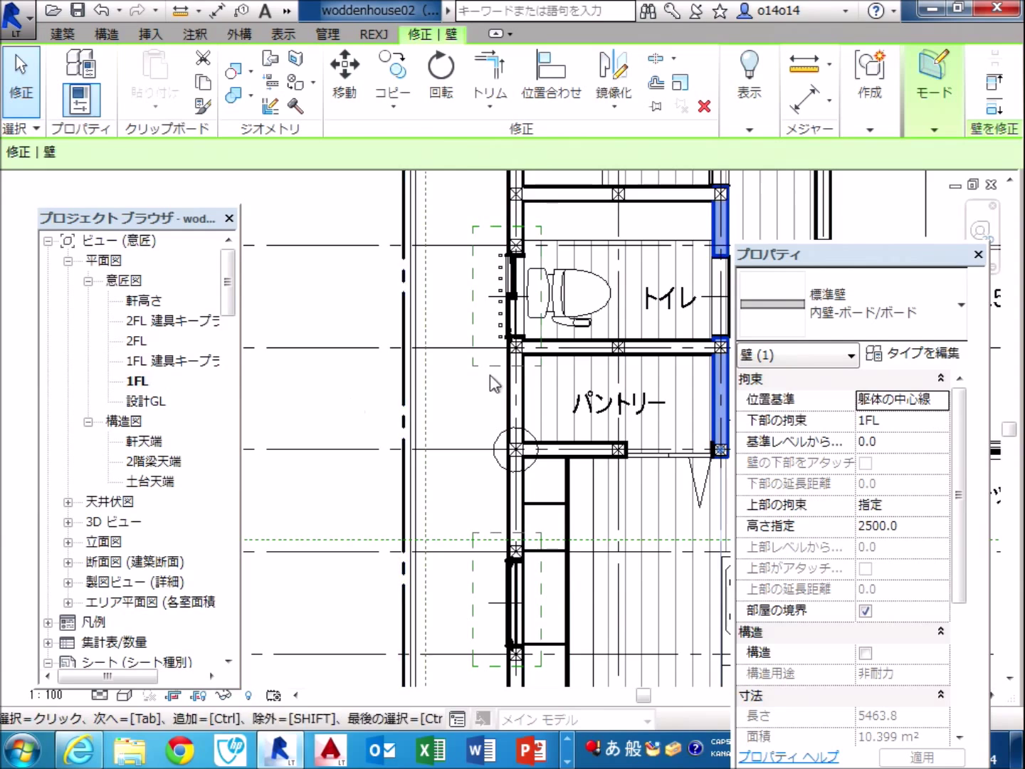
scroll(489, 374, "down", 2)
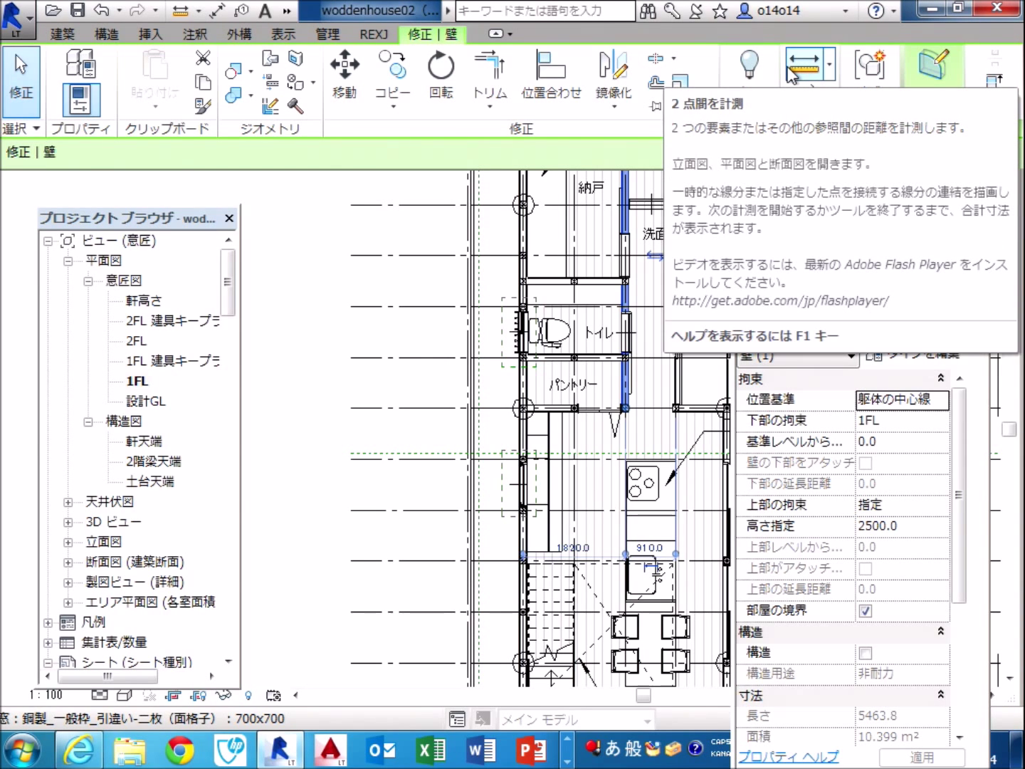
scroll(470, 313, "down", 2)
mouse_move(660, 345)
middle_mouse_down()
mouse_move(569, 346)
mouse_move(541, 304)
middle_mouse_up()
key("Escape")
mouse_move(498, 372)
middle_mouse_down()
mouse_move(489, 365)
mouse_move(491, 394)
middle_mouse_up()
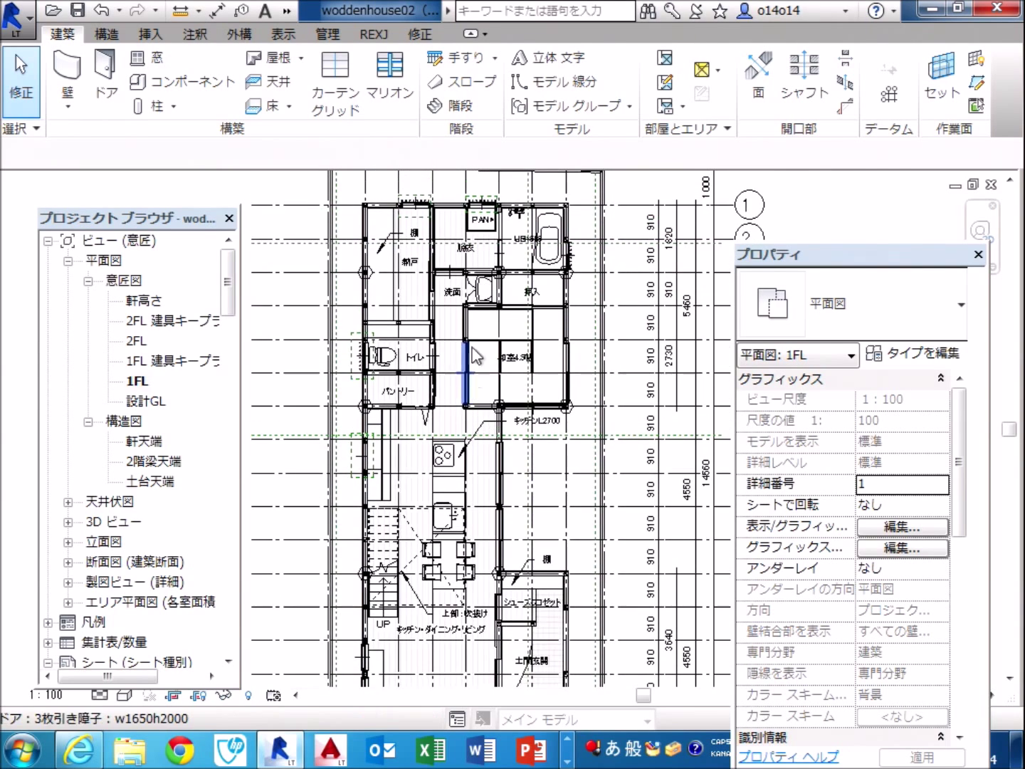
scroll(498, 370, "up", 2)
scroll(502, 352, "up", 2)
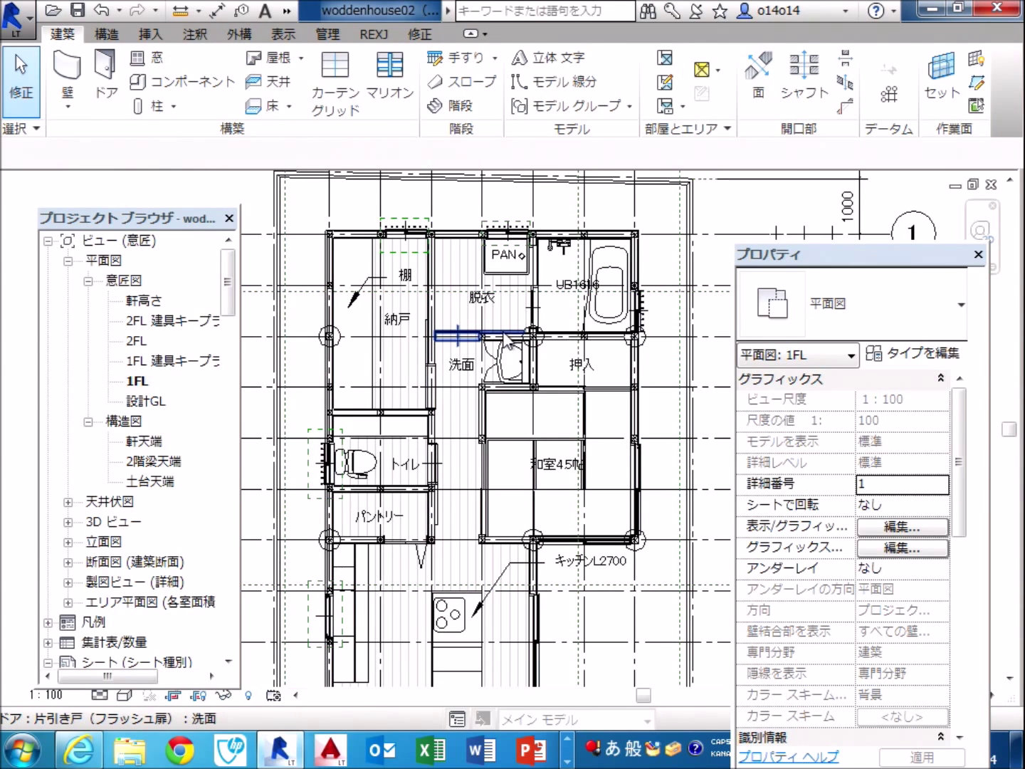
scroll(484, 347, "up", 2)
scroll(481, 344, "up", 1)
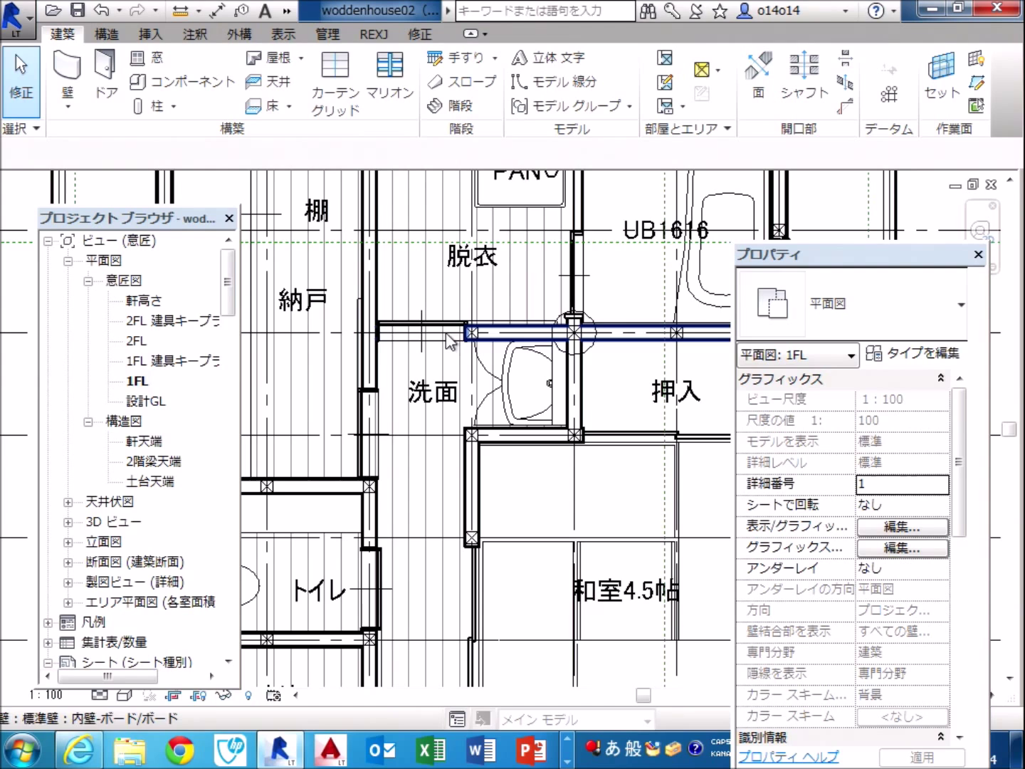
left_click(453, 333)
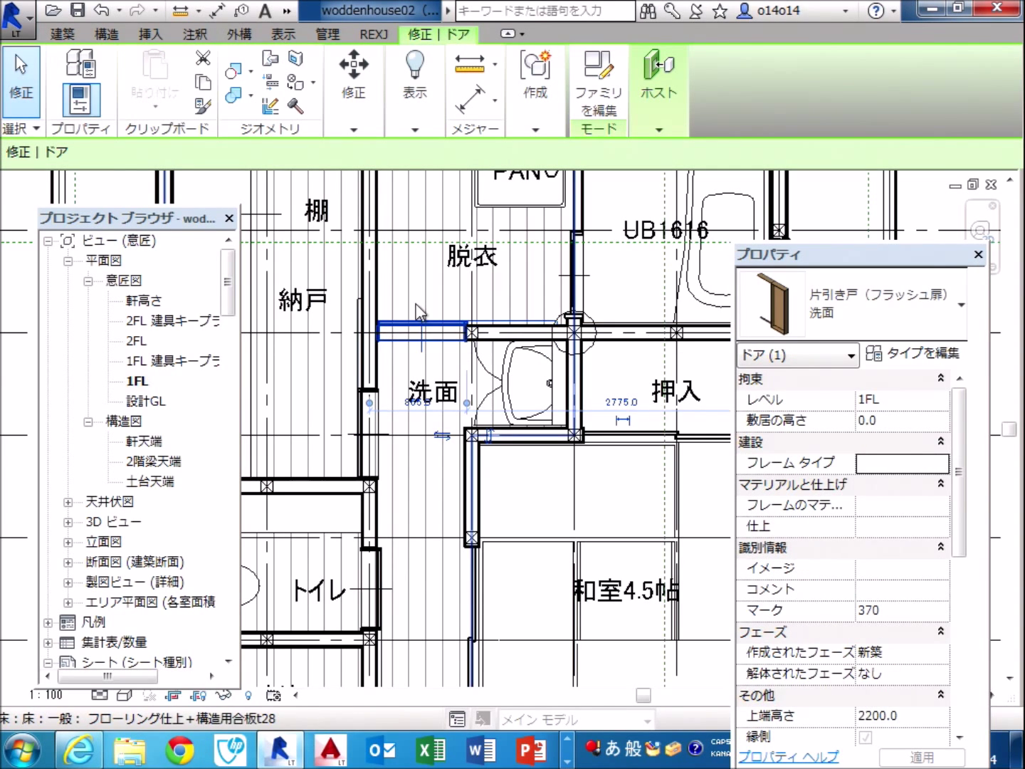
key("Escape")
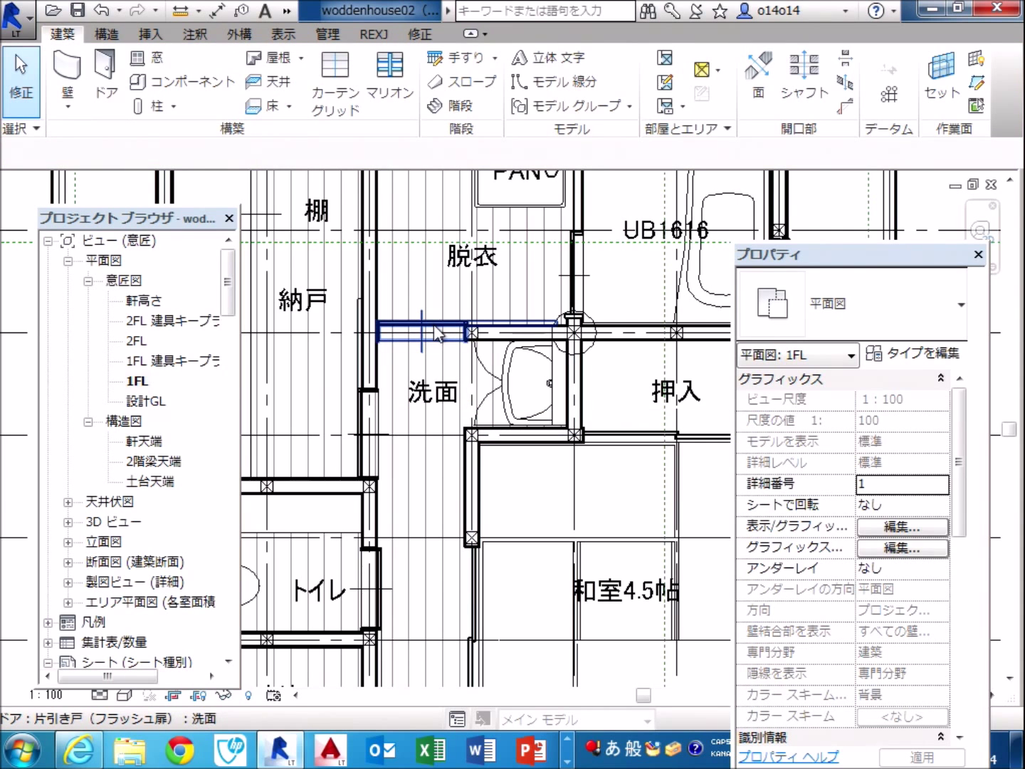
Set the 洗面 sliding door's 作成されたフェーズ to 既存.
left_click(438, 333)
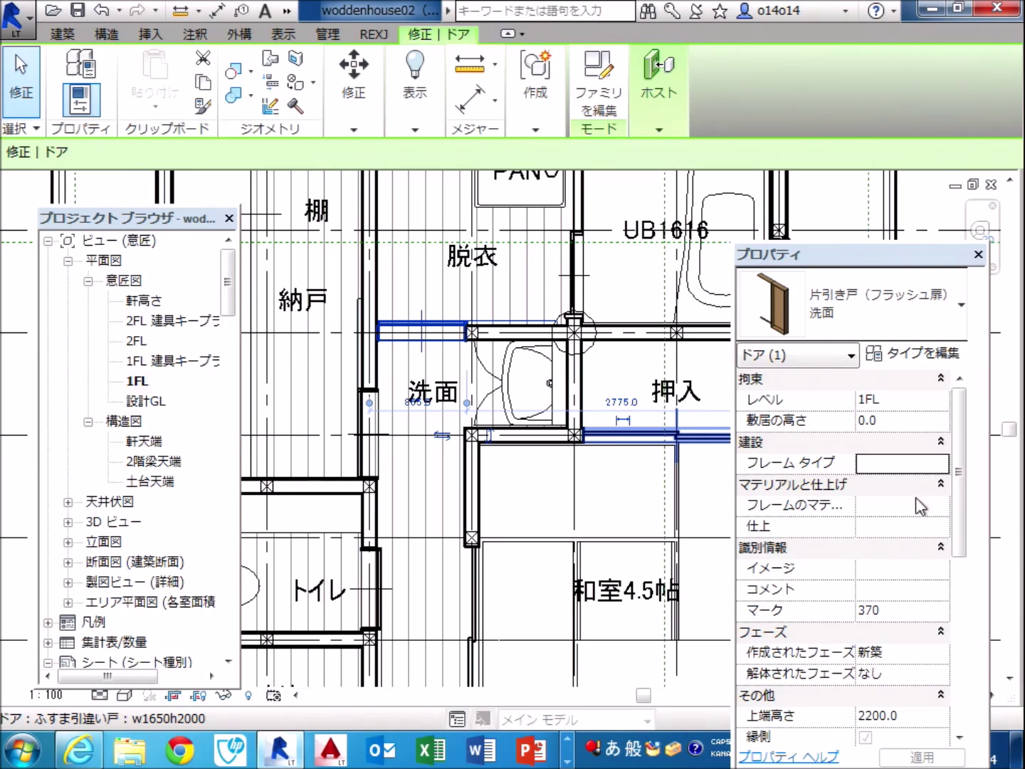
left_click_drag(960, 488, 949, 680)
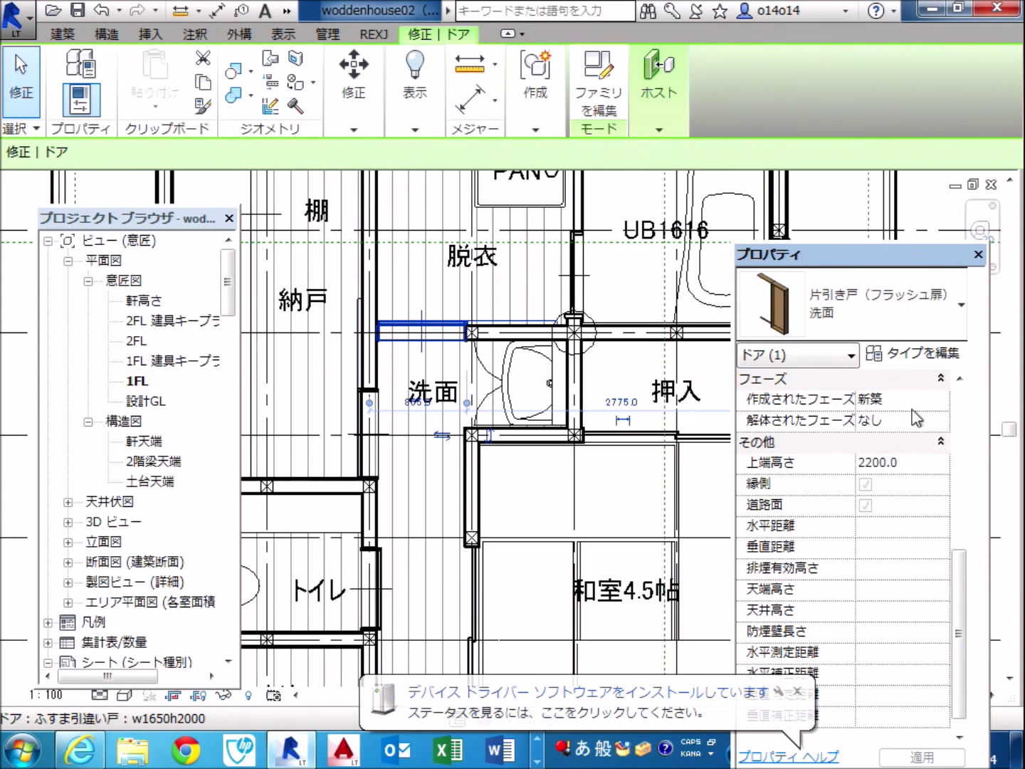
left_click(941, 400)
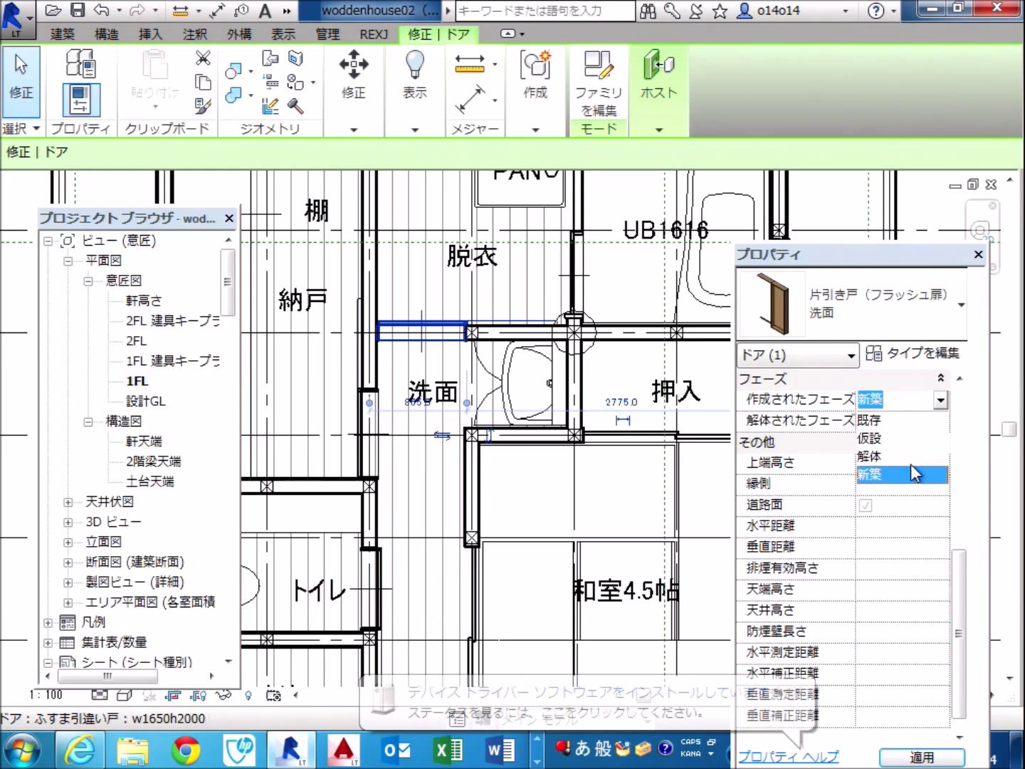
left_click(900, 422)
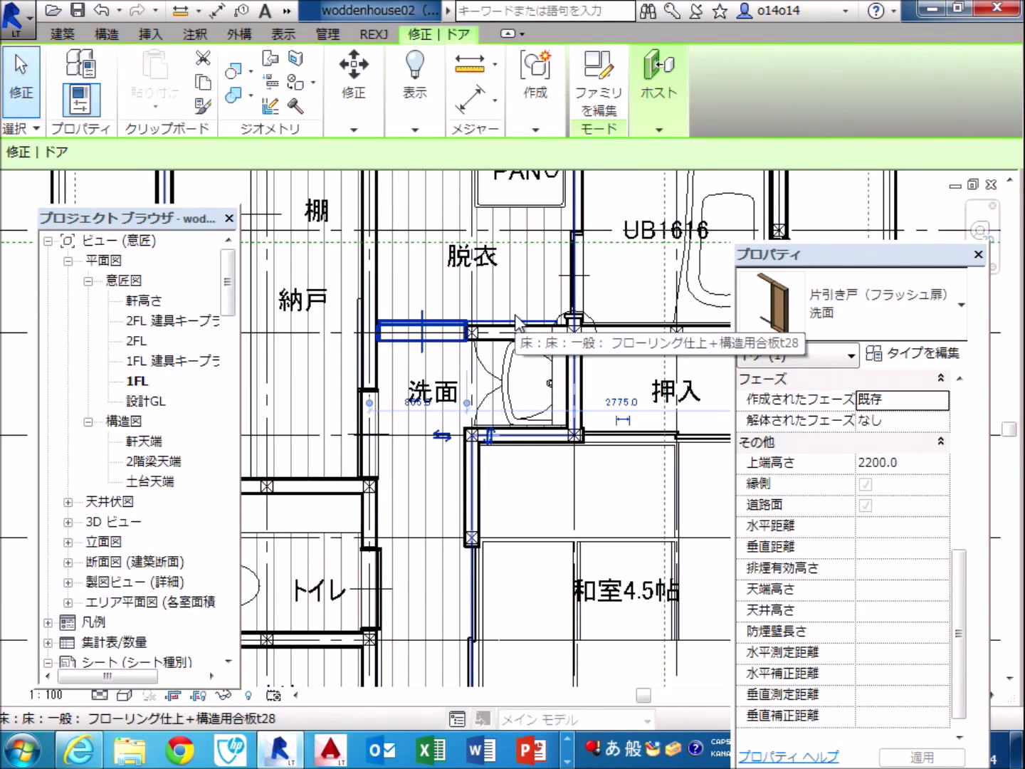
Recentre the washroom area and select the wall left of the 洗面 room.
scroll(452, 259, "down", 1)
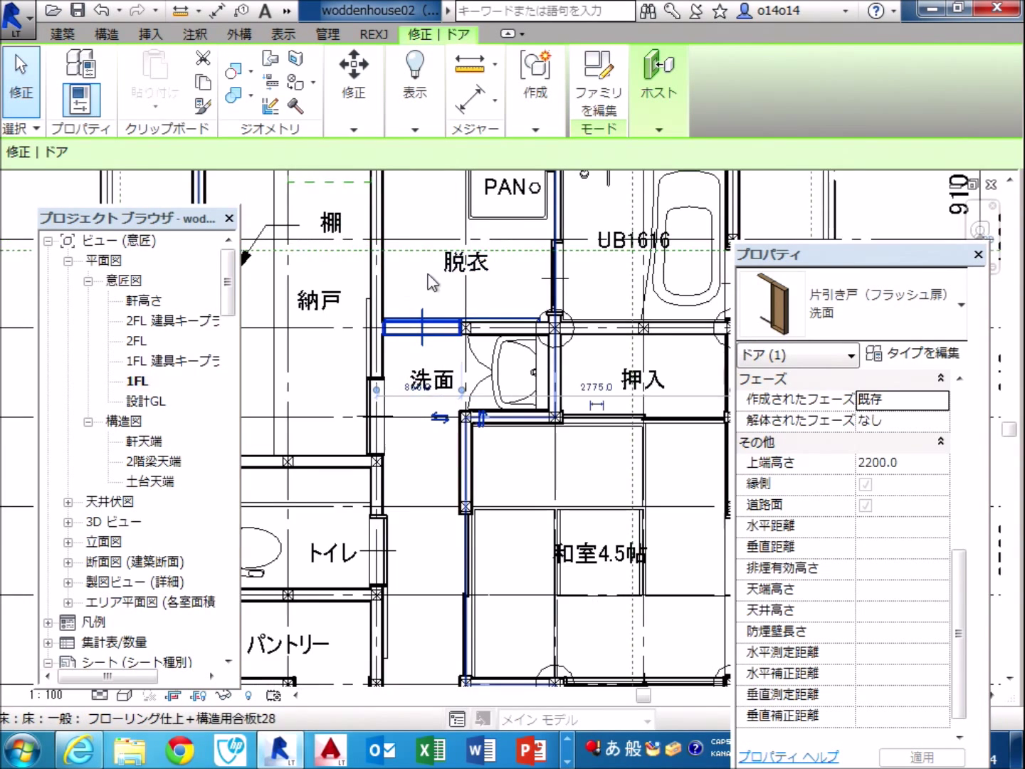
middle_click_drag(425, 293, 465, 357)
left_click(423, 347)
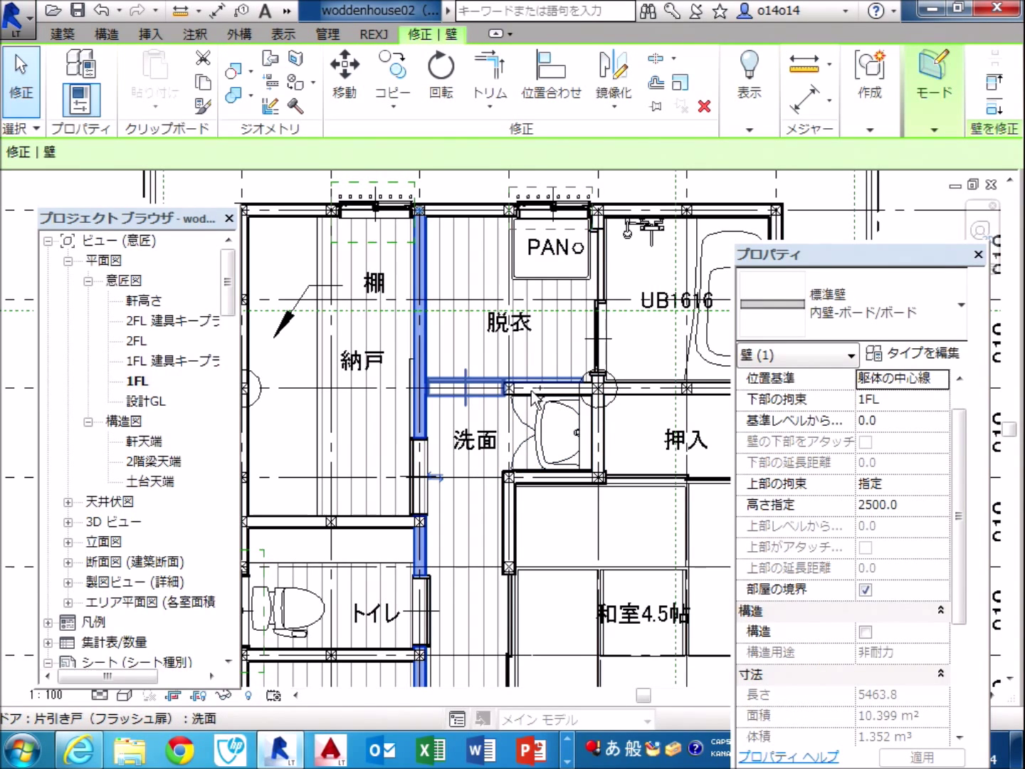
Set both walls around 洗面 to 作成されたフェーズ 既存, then select the wall above alone.
key("z")
key("f")
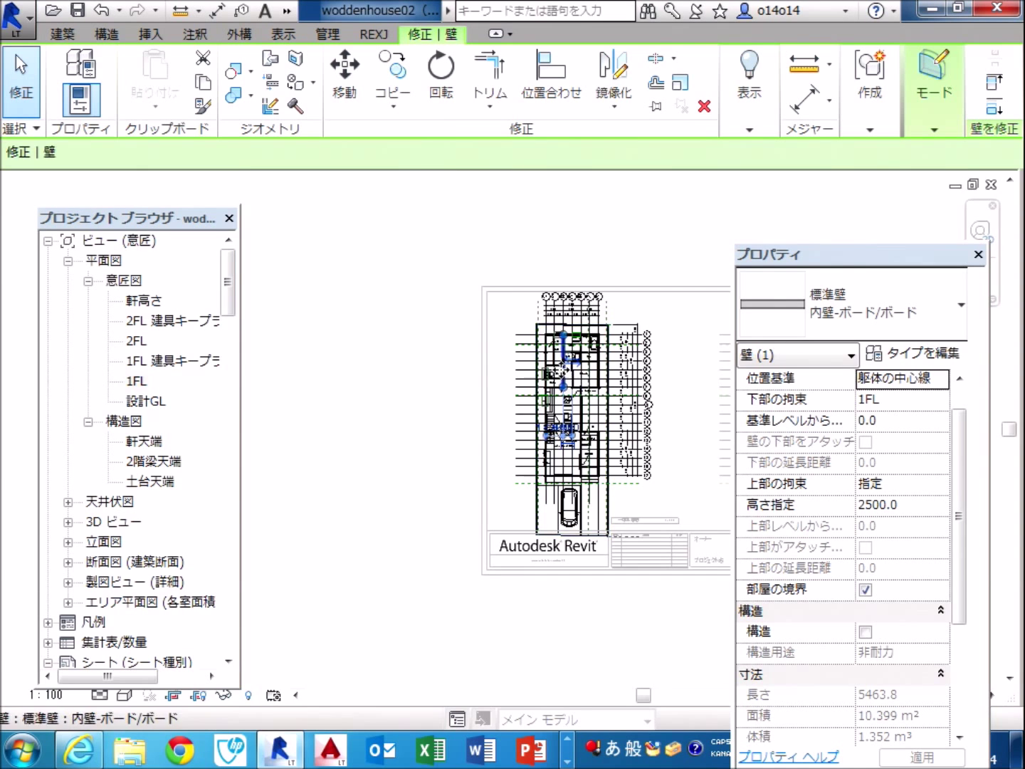
key("z")
key("p")
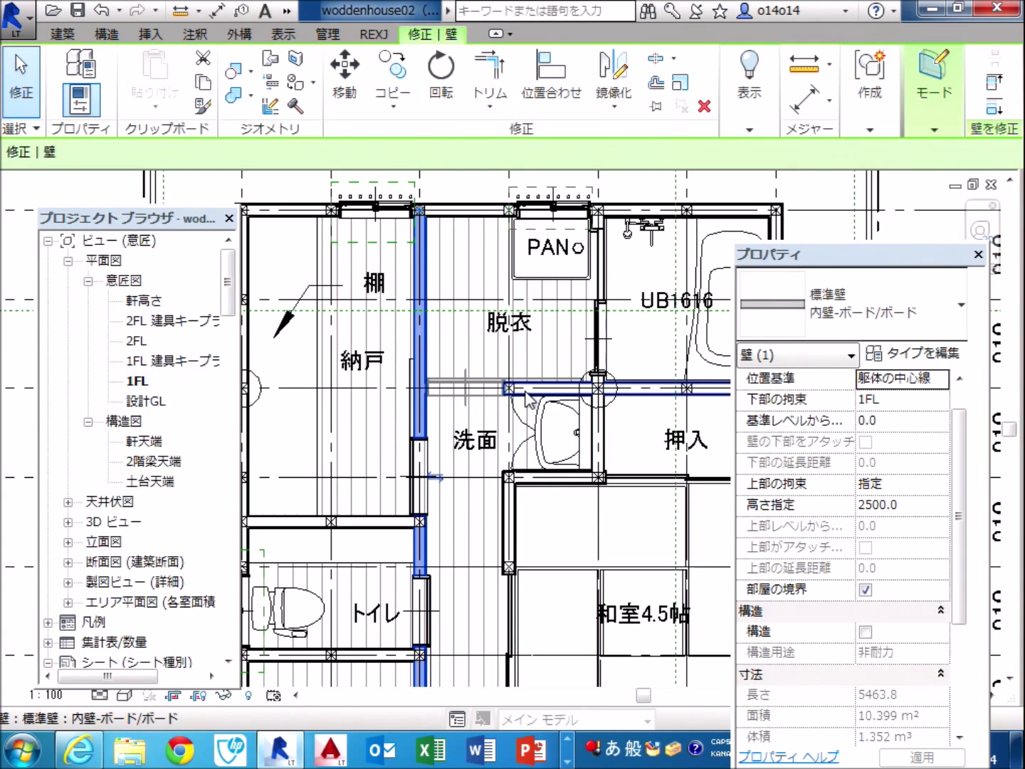
left_click(526, 391, "ctrl")
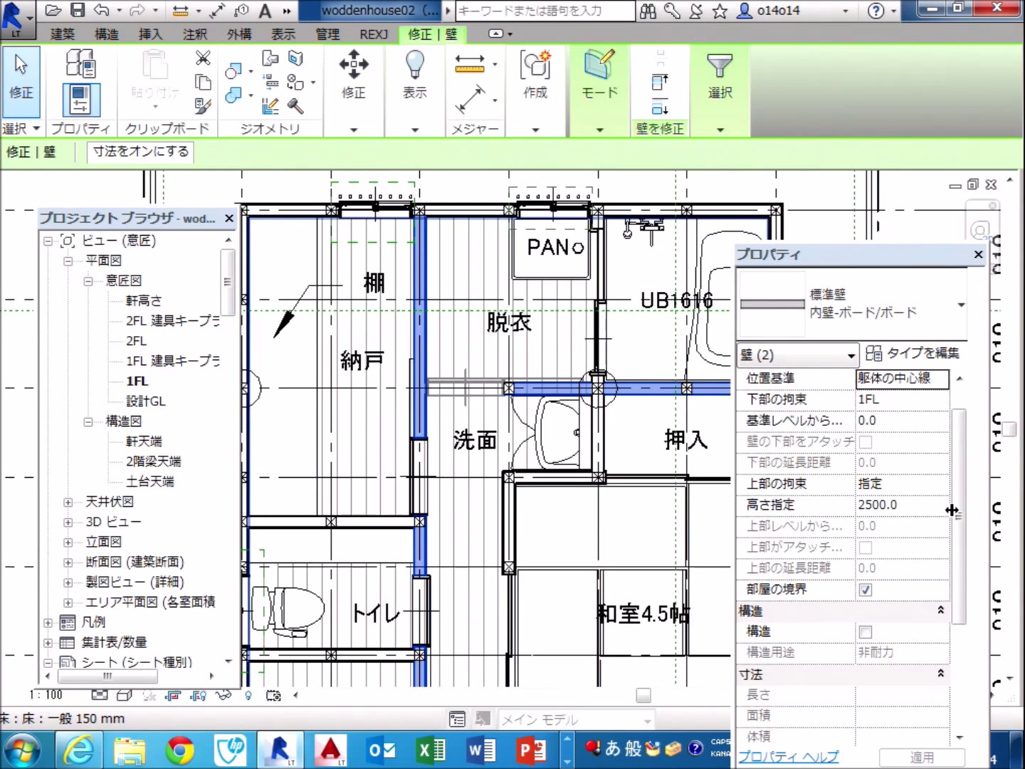
left_click_drag(959, 522, 953, 643)
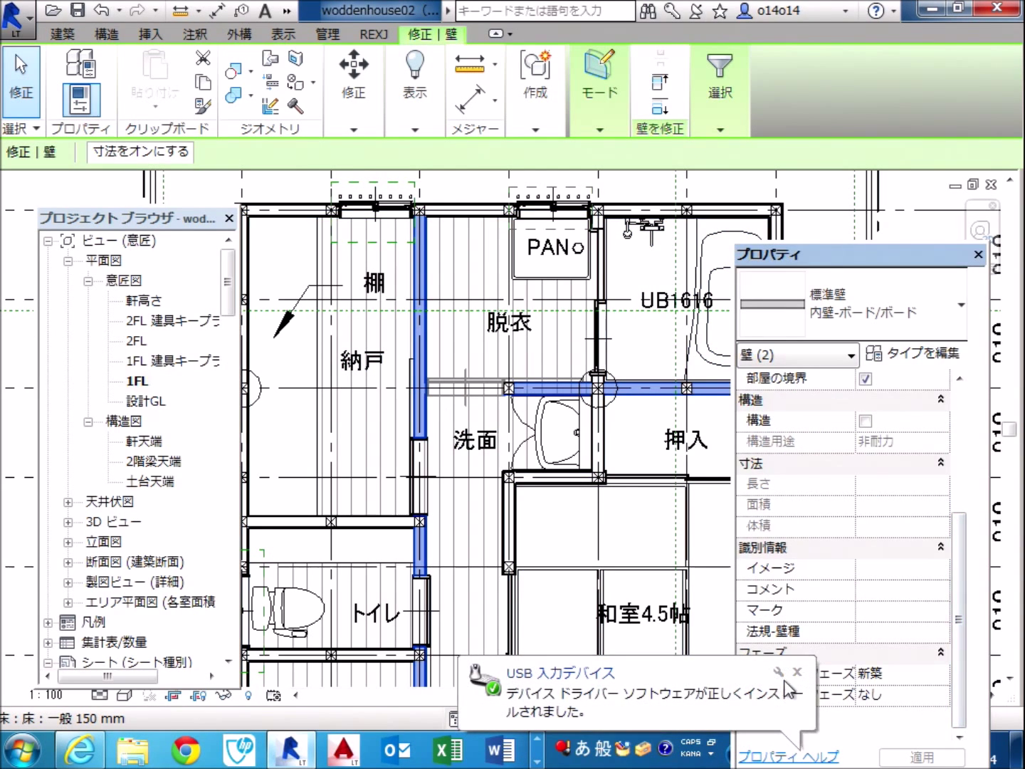
left_click(794, 670)
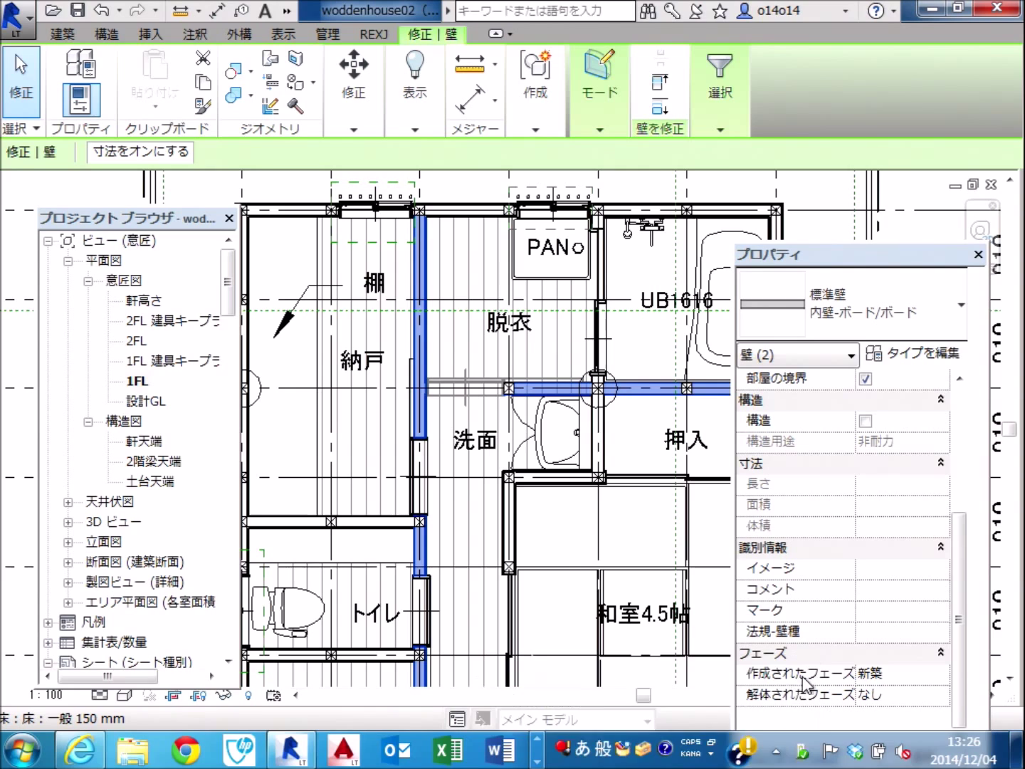
left_click(937, 673)
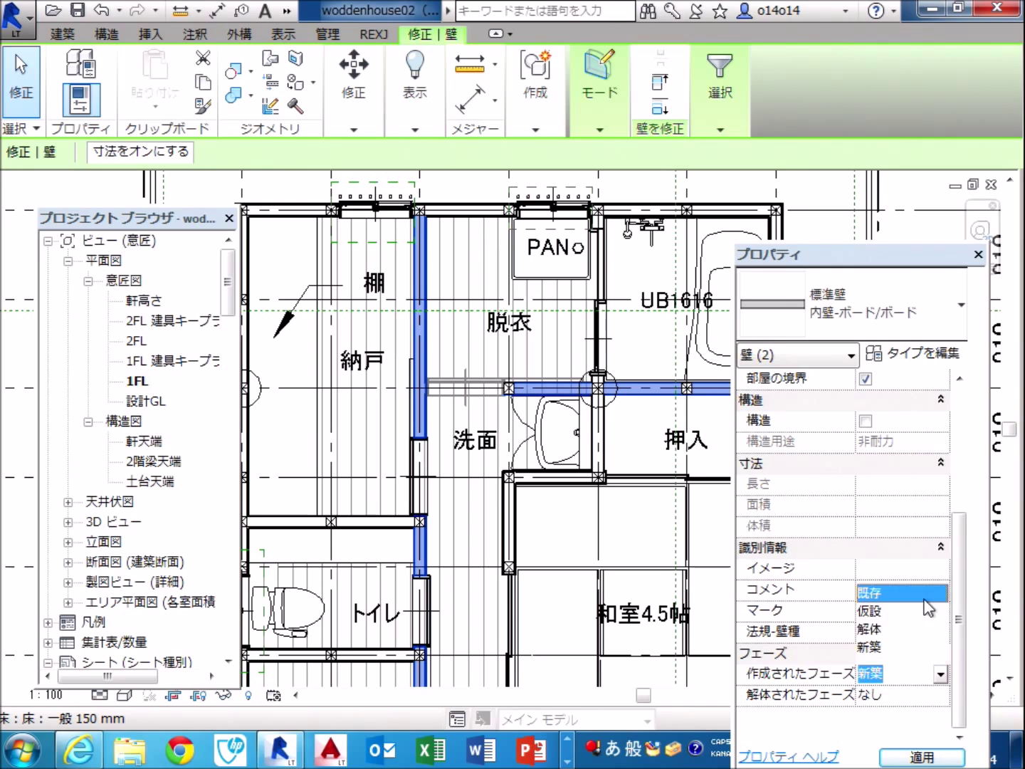
left_click(901, 592)
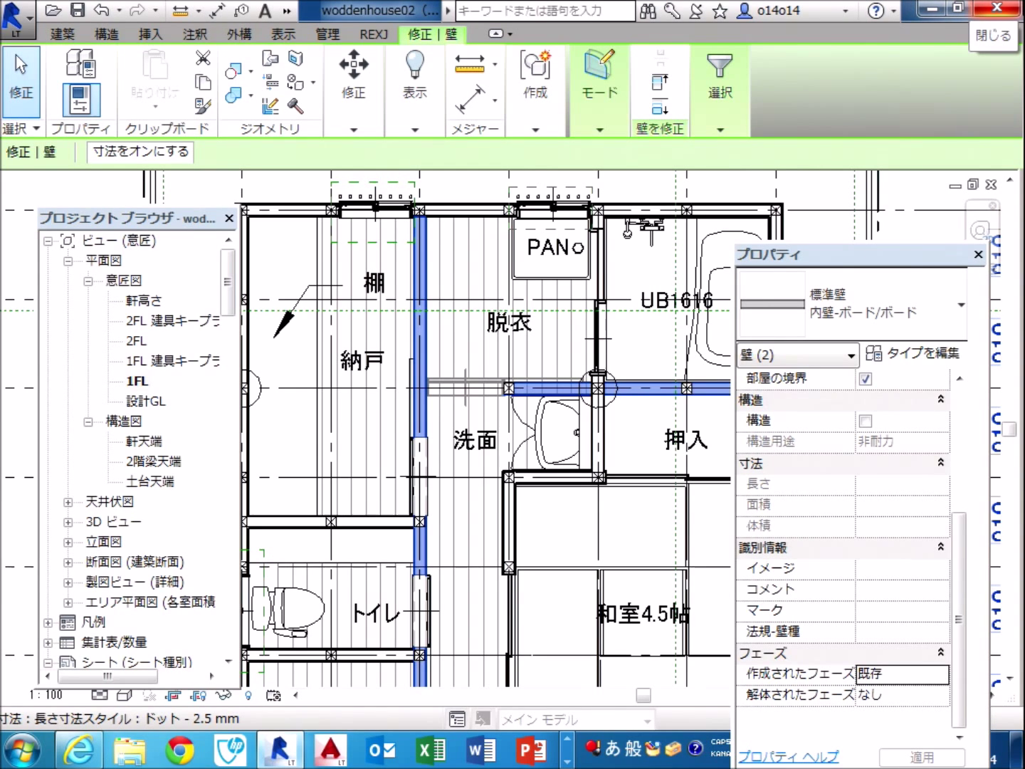
key("Escape")
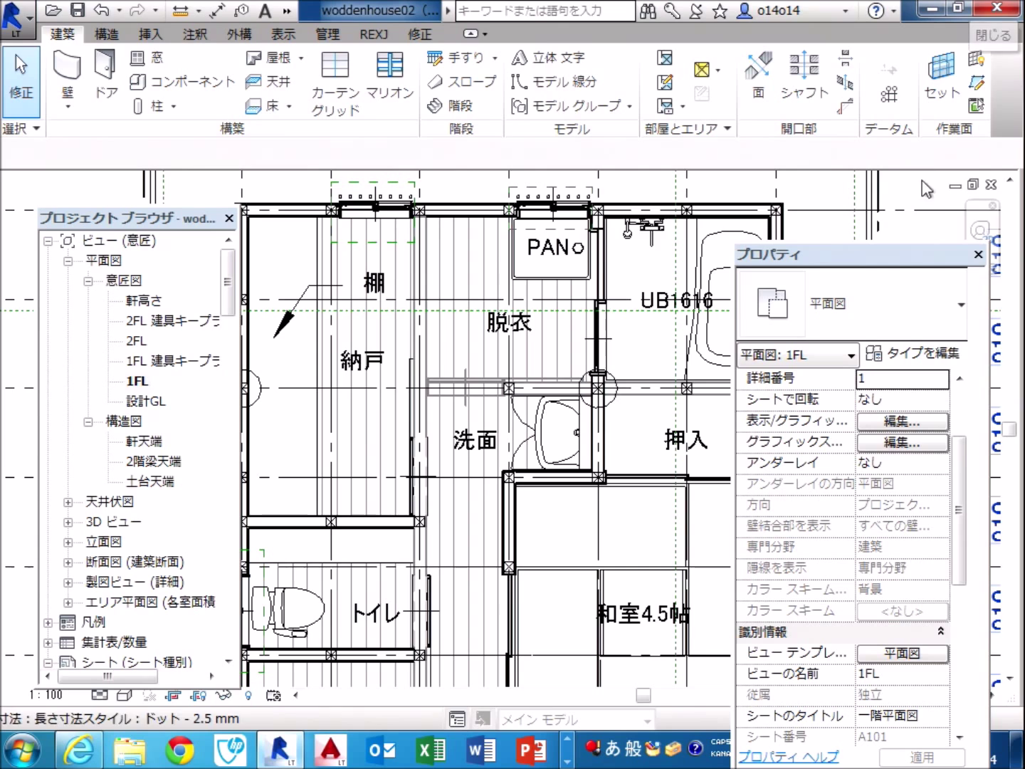
left_click(559, 398)
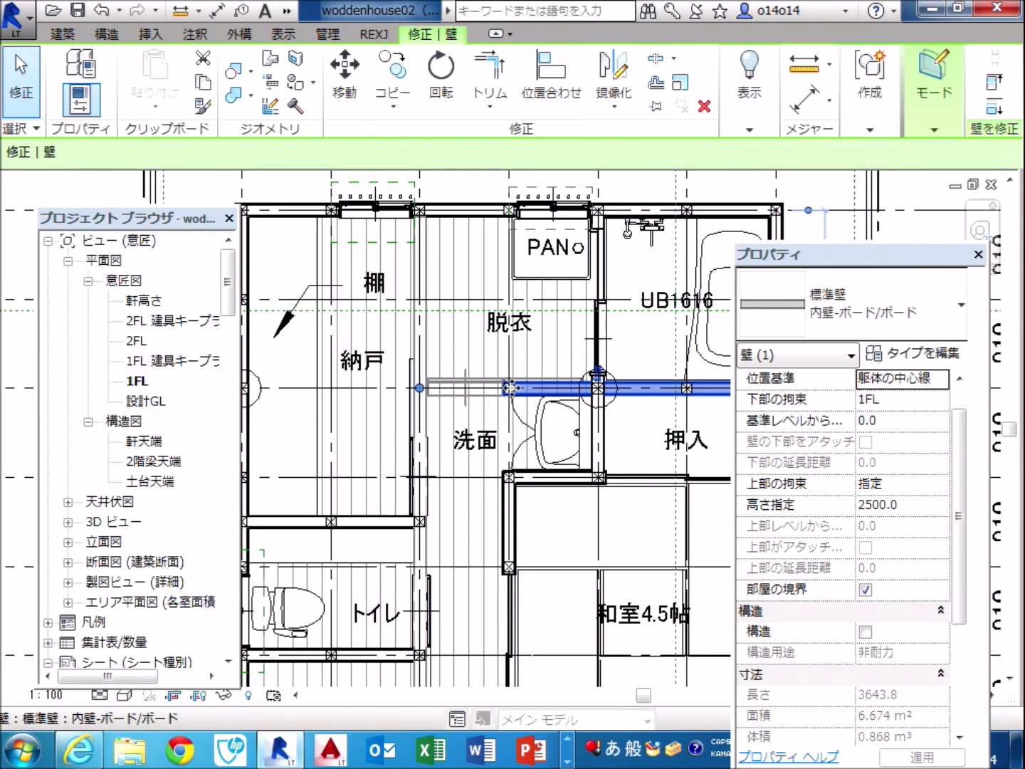
Deselect the 洗面 sliding door and scroll to the view's phasing: filter すべて表示, phase 新築.
left_click(463, 388)
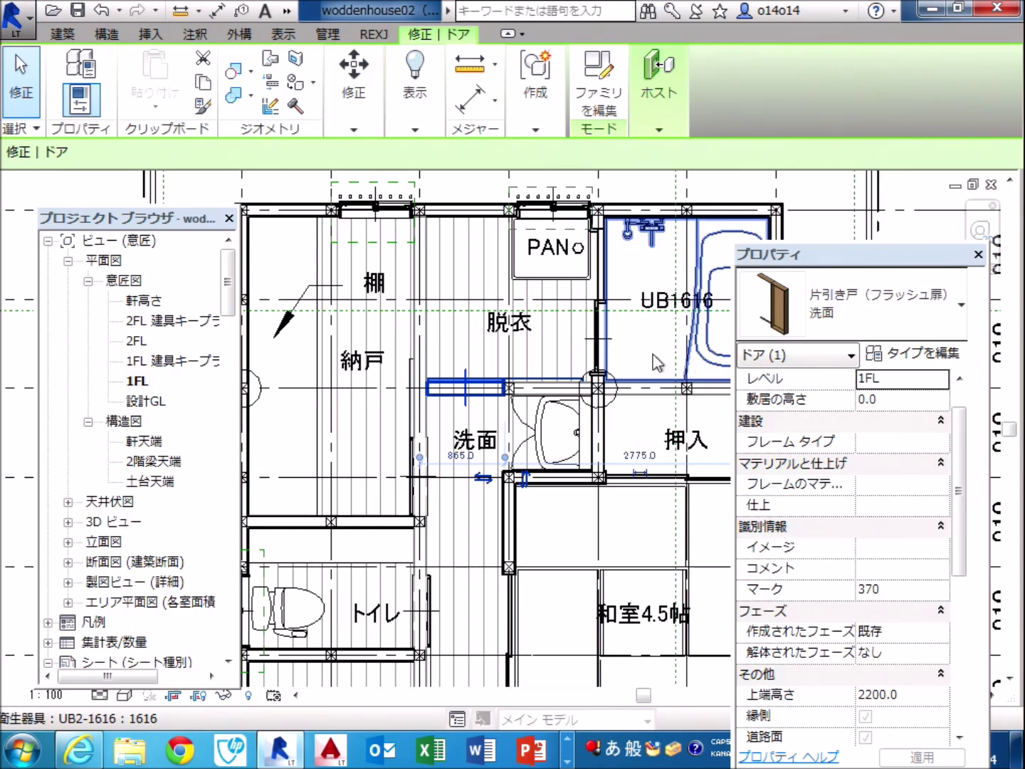
left_click_drag(868, 254, 872, 233)
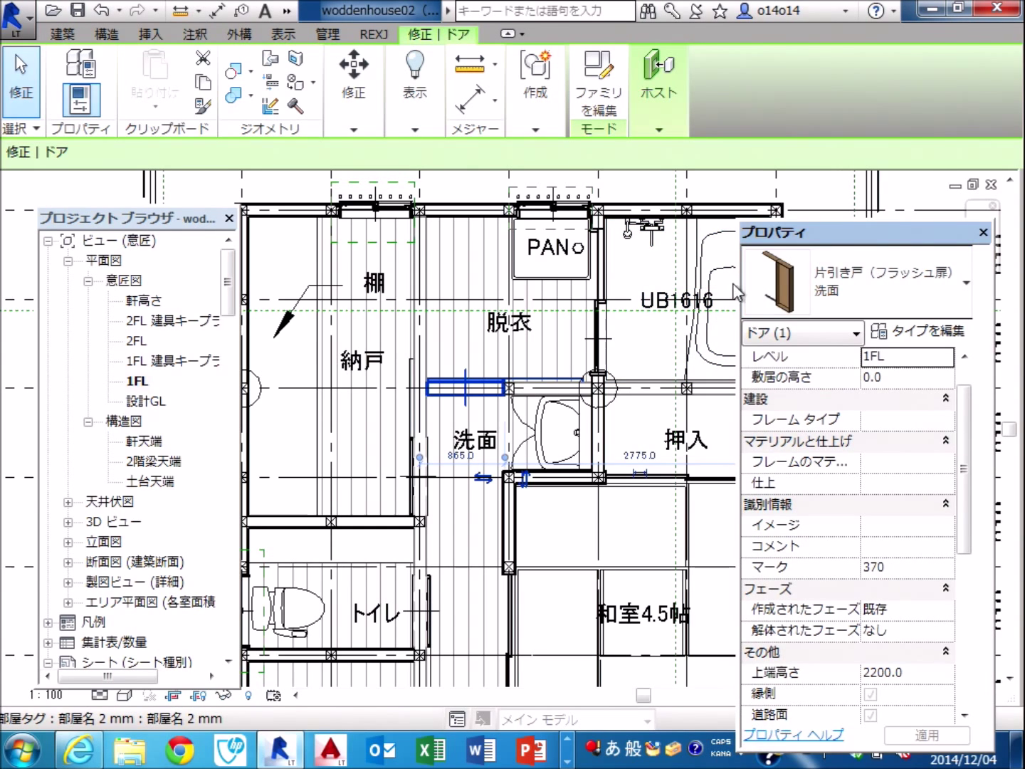
key("Escape")
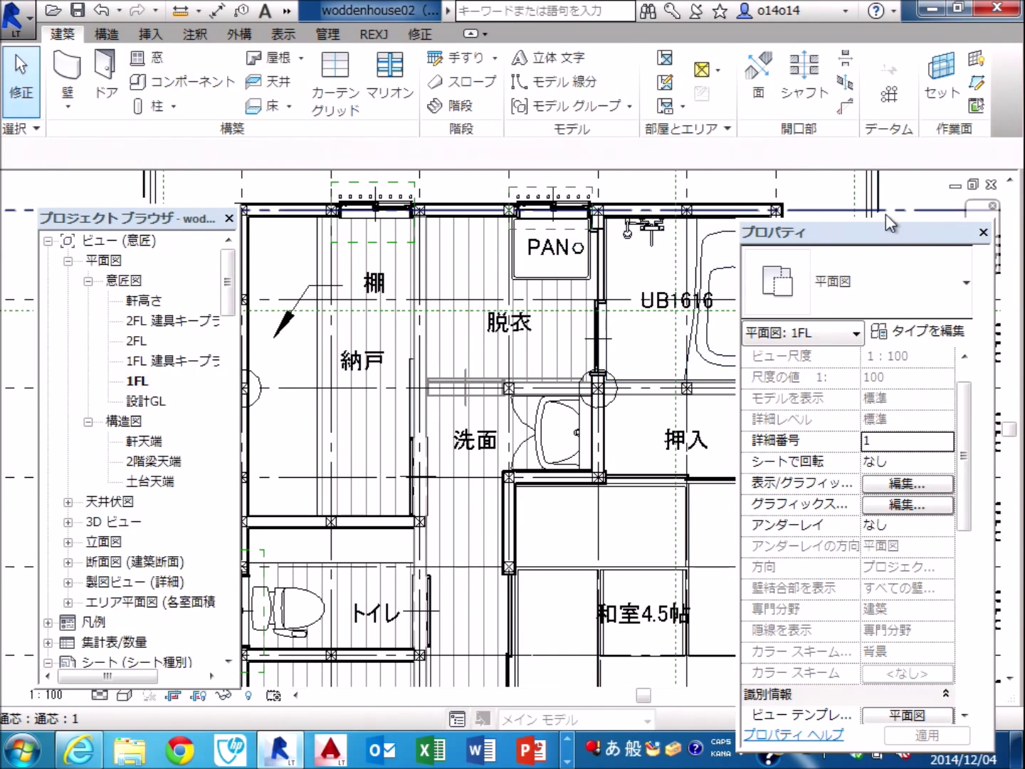
mouse_move(963, 413)
left_mouse_down()
mouse_move(977, 514)
mouse_move(951, 668)
left_mouse_up()
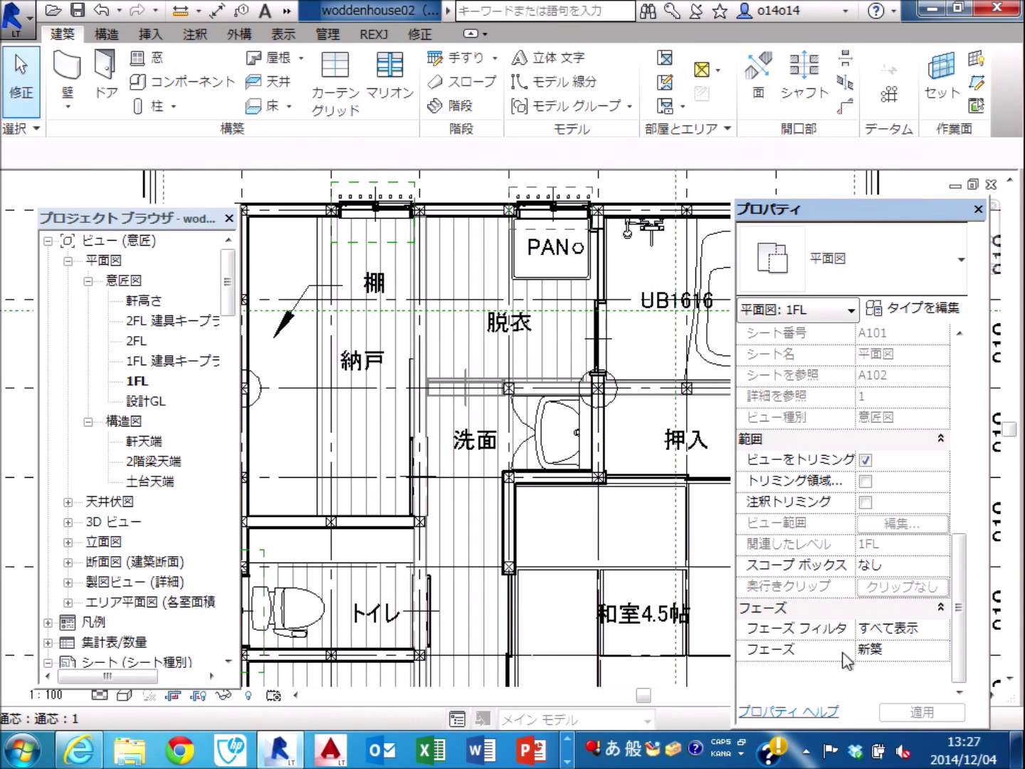
Set the 1FL plan view's phase to 既存 and apply it.
left_click(938, 651)
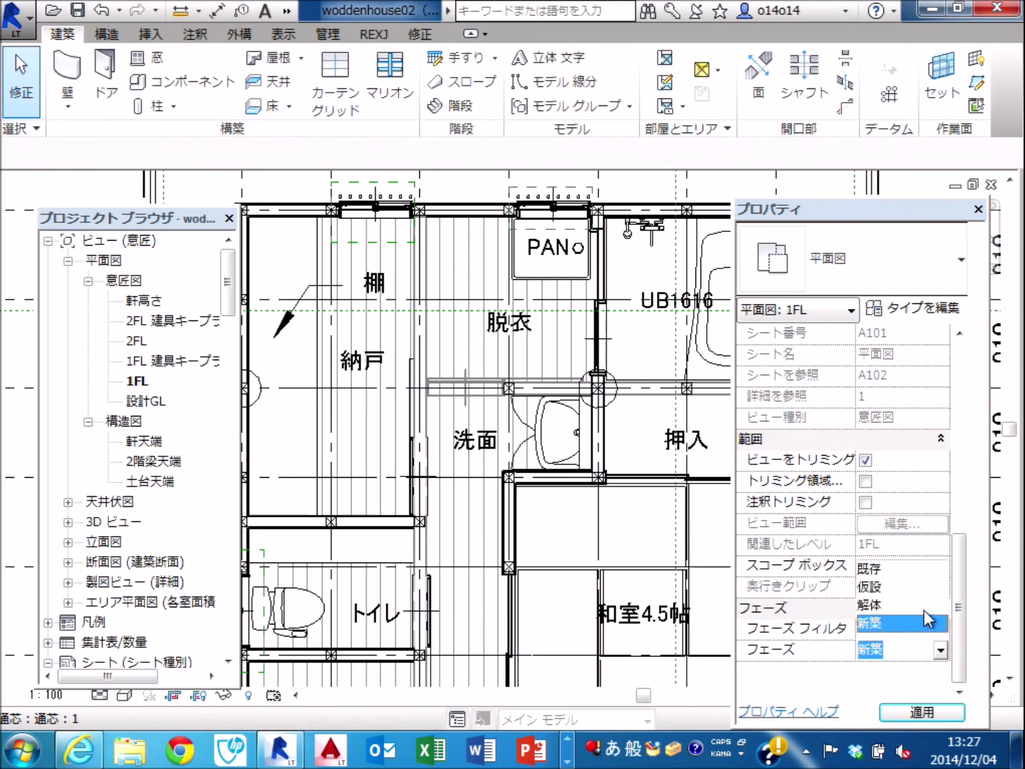
left_click(927, 574)
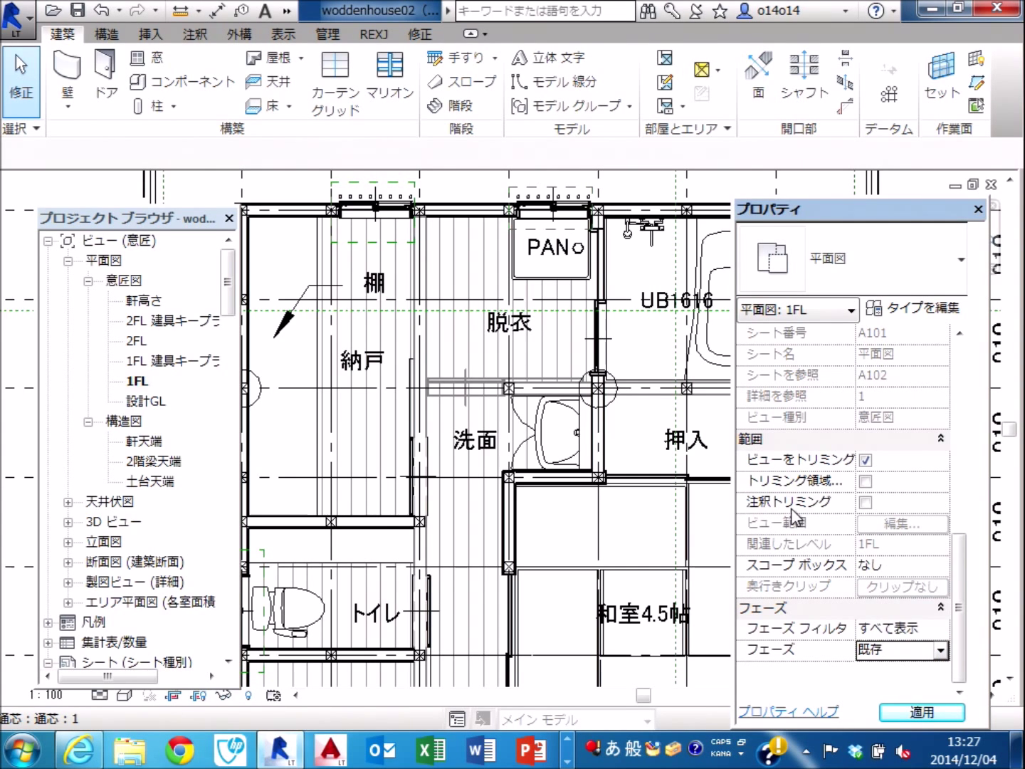
left_click(926, 712)
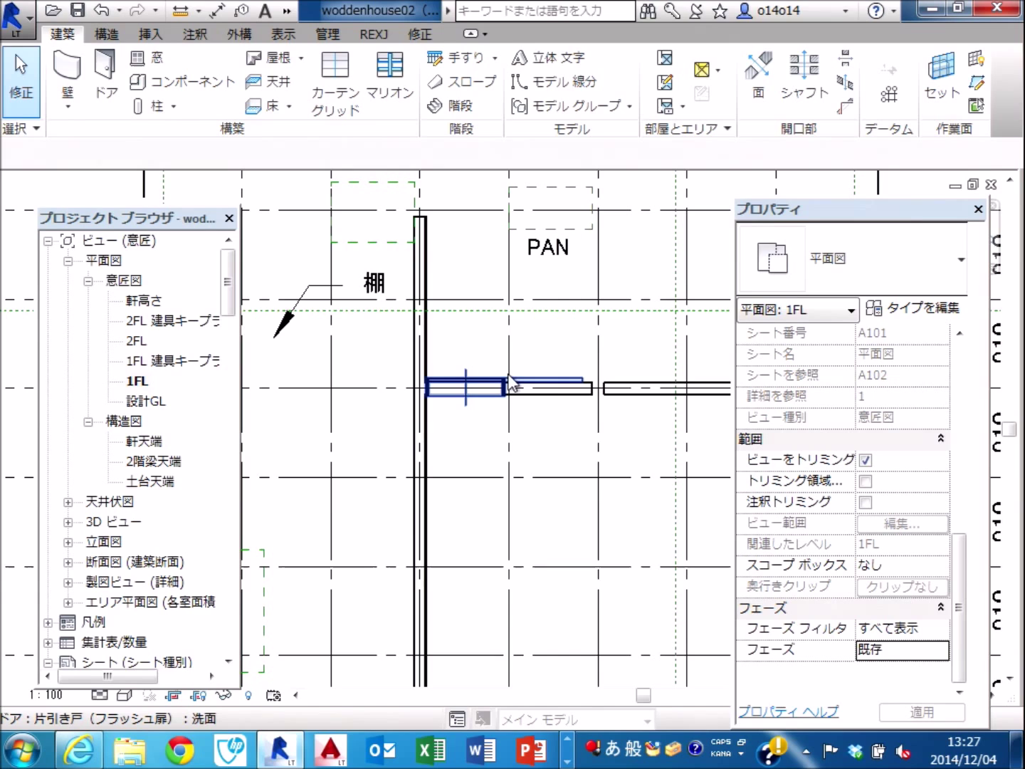
scroll(567, 408, "down", 2)
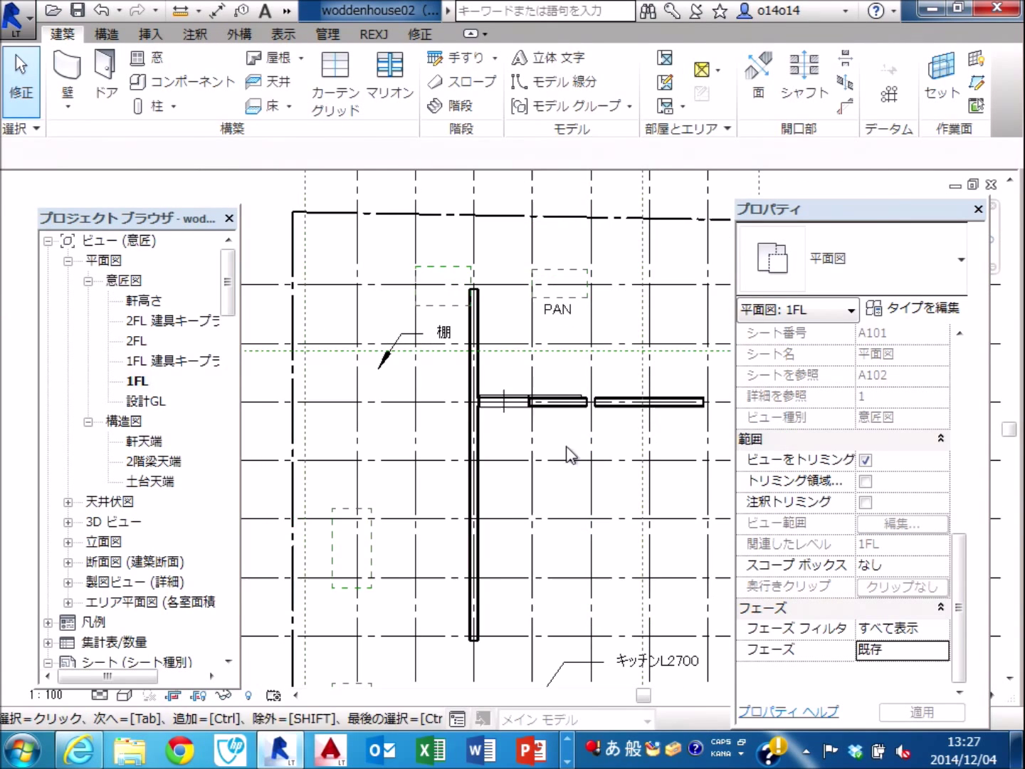
scroll(569, 434, "down", 2)
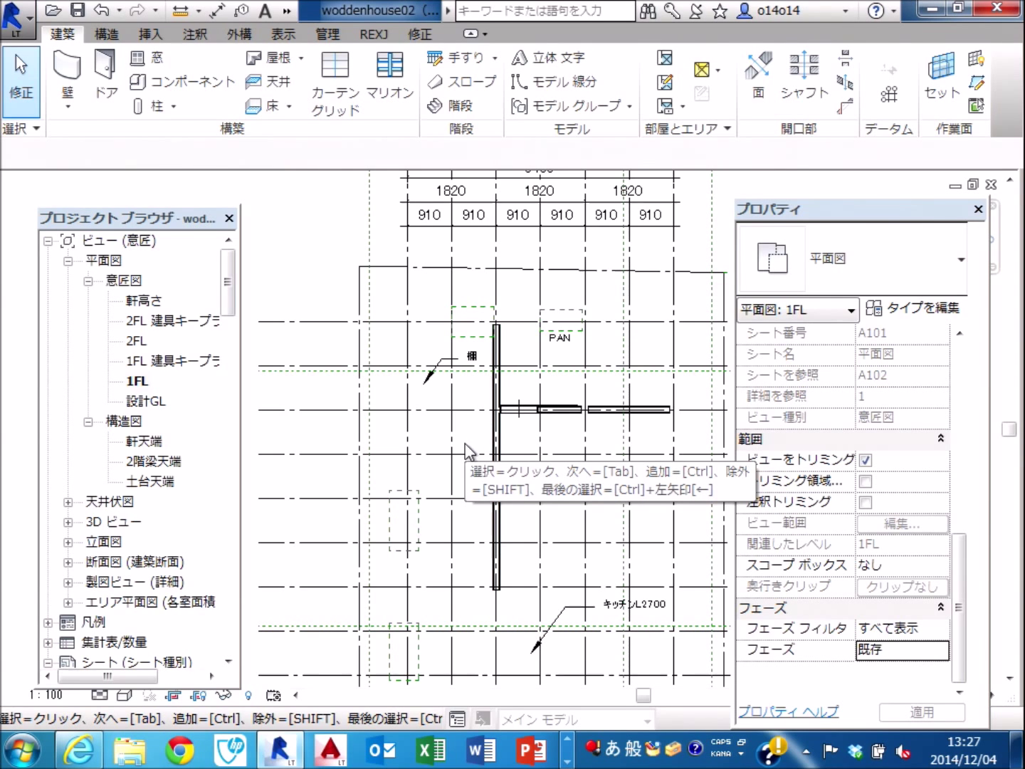
scroll(525, 448, "up", 2)
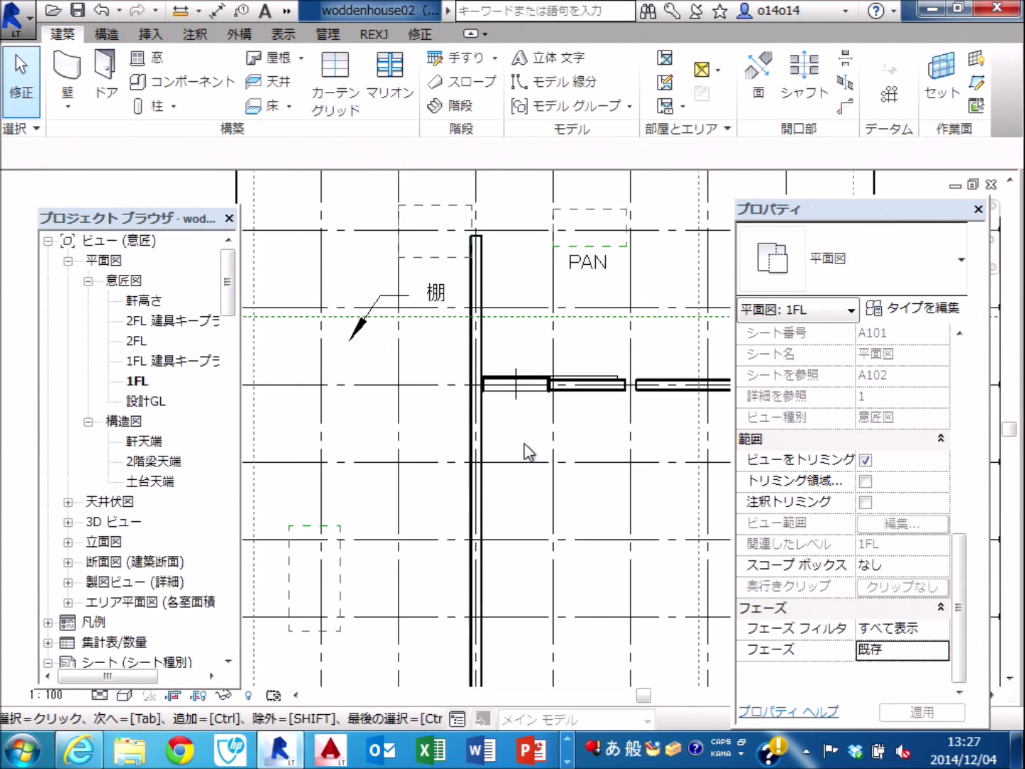
middle_click_drag(543, 462, 510, 467)
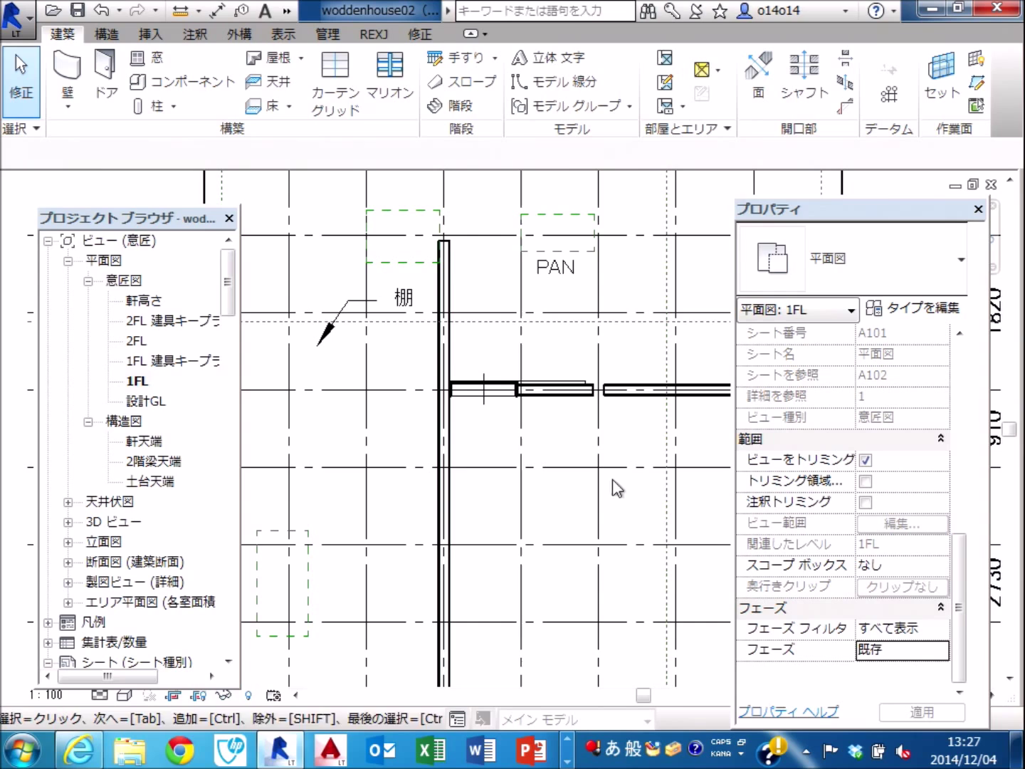
Switch the view phase briefly to 新築, then back to 既存 and apply again.
left_click(946, 654)
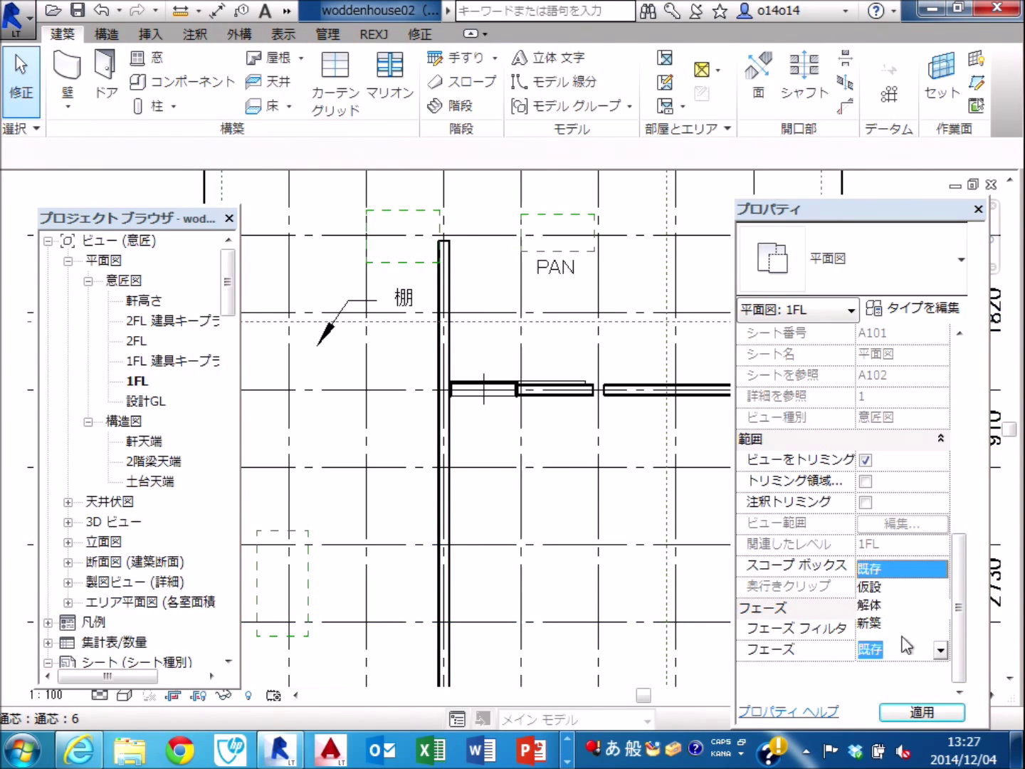
left_click(874, 624)
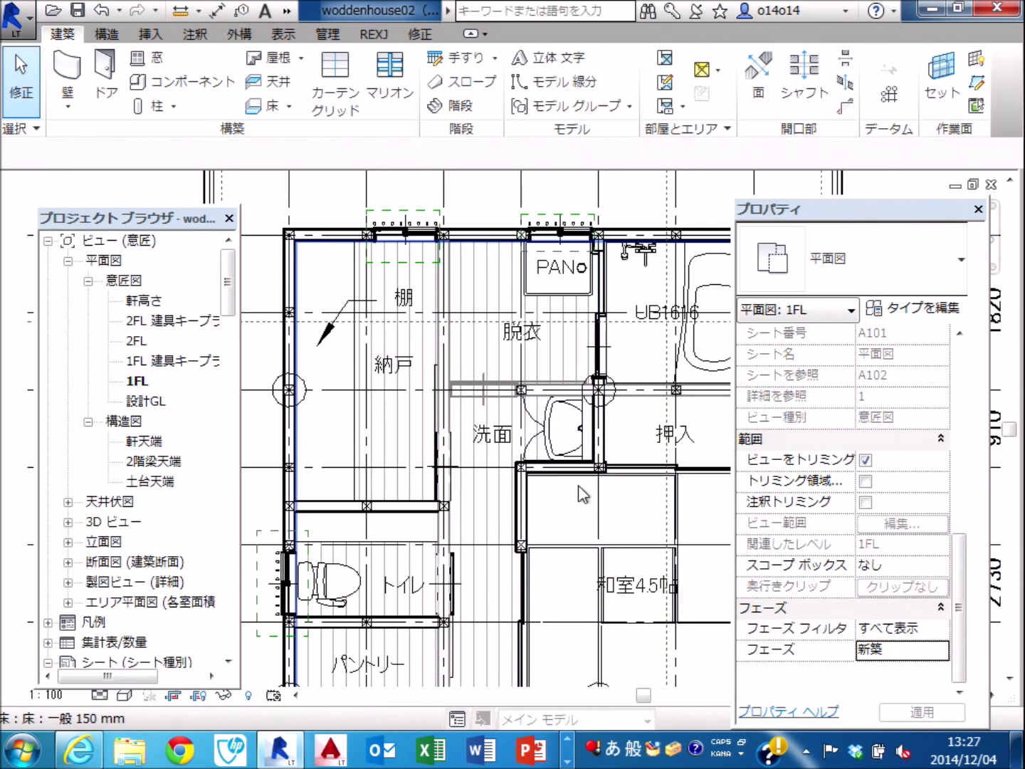
left_click(944, 654)
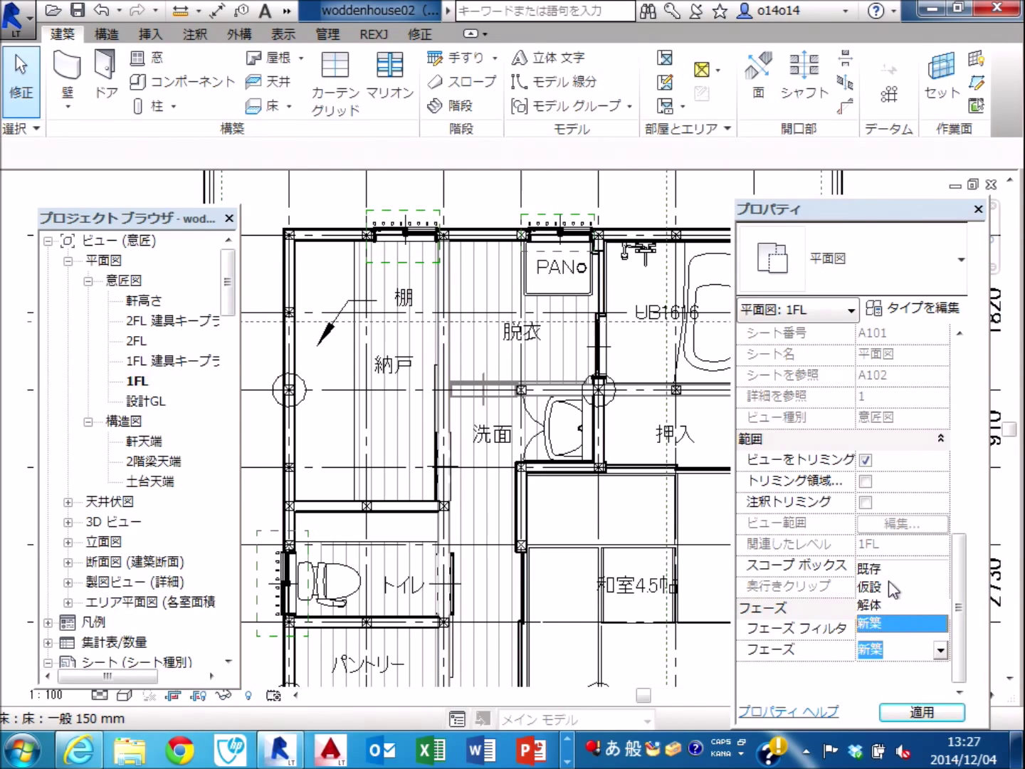
left_click(908, 568)
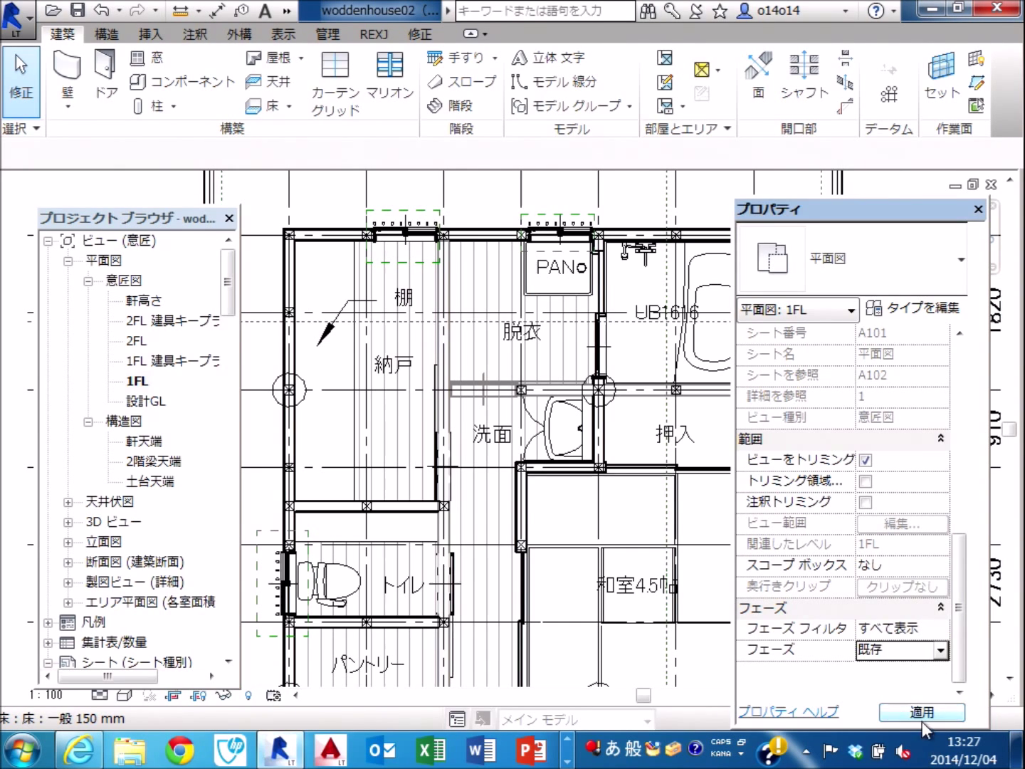
left_click(928, 714)
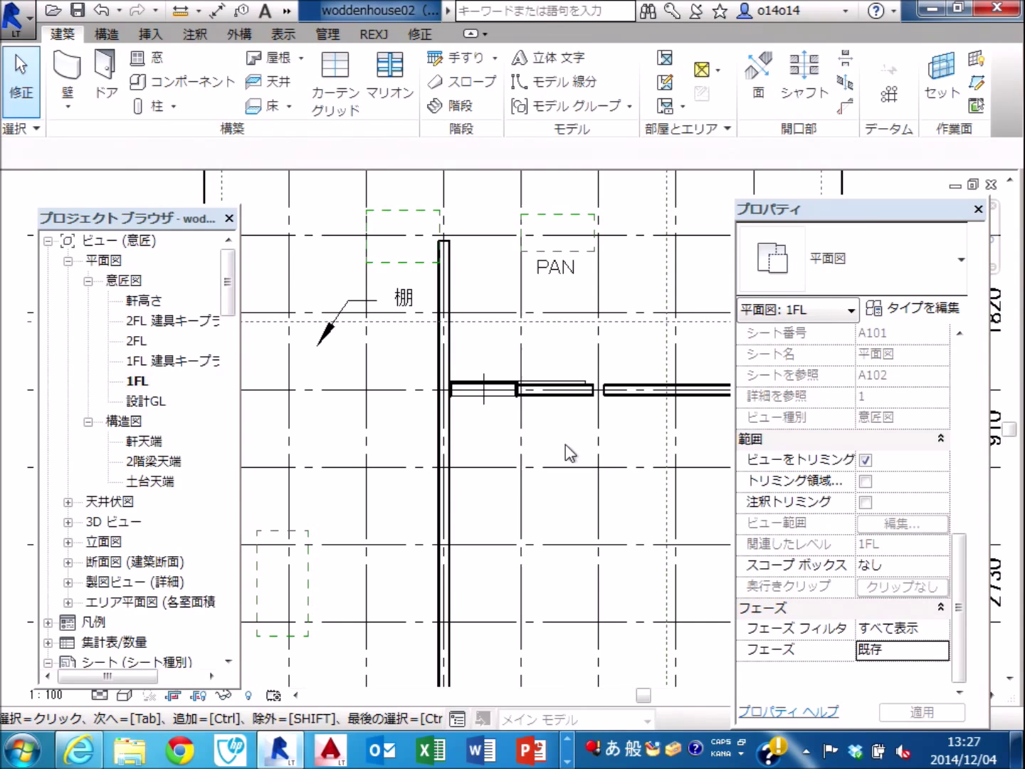
scroll(576, 421, "down", 1)
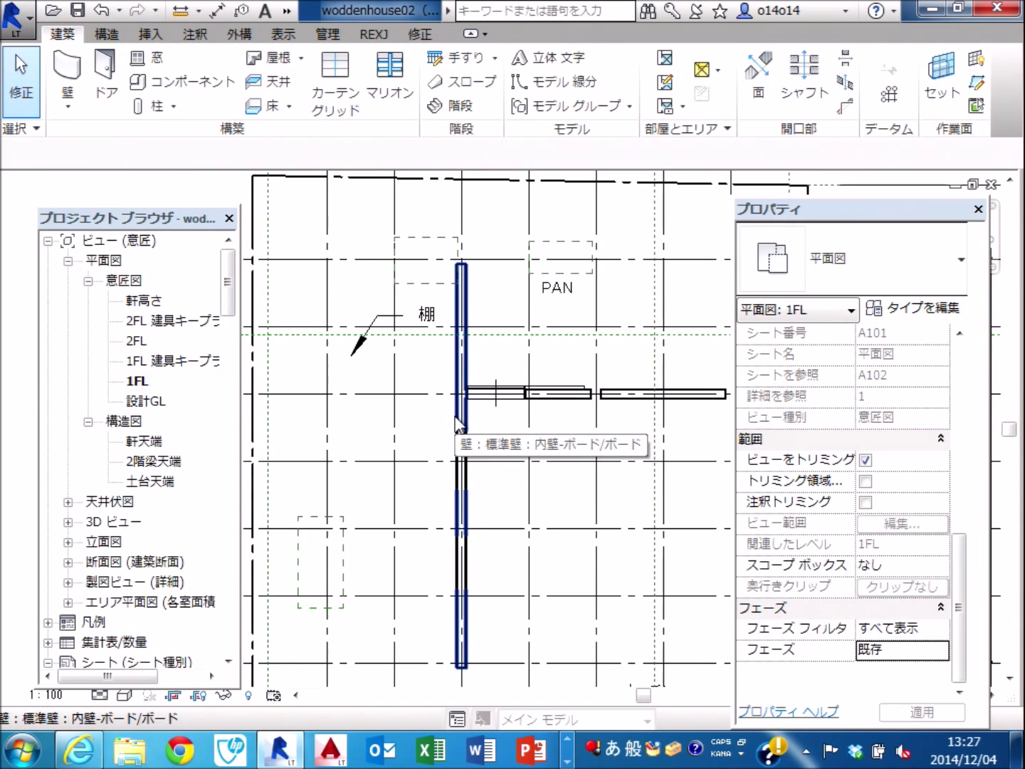
Zoom the plan to fit and select the interior board wall beside the 棚 storage.
middle_click_drag(659, 458, 562, 453)
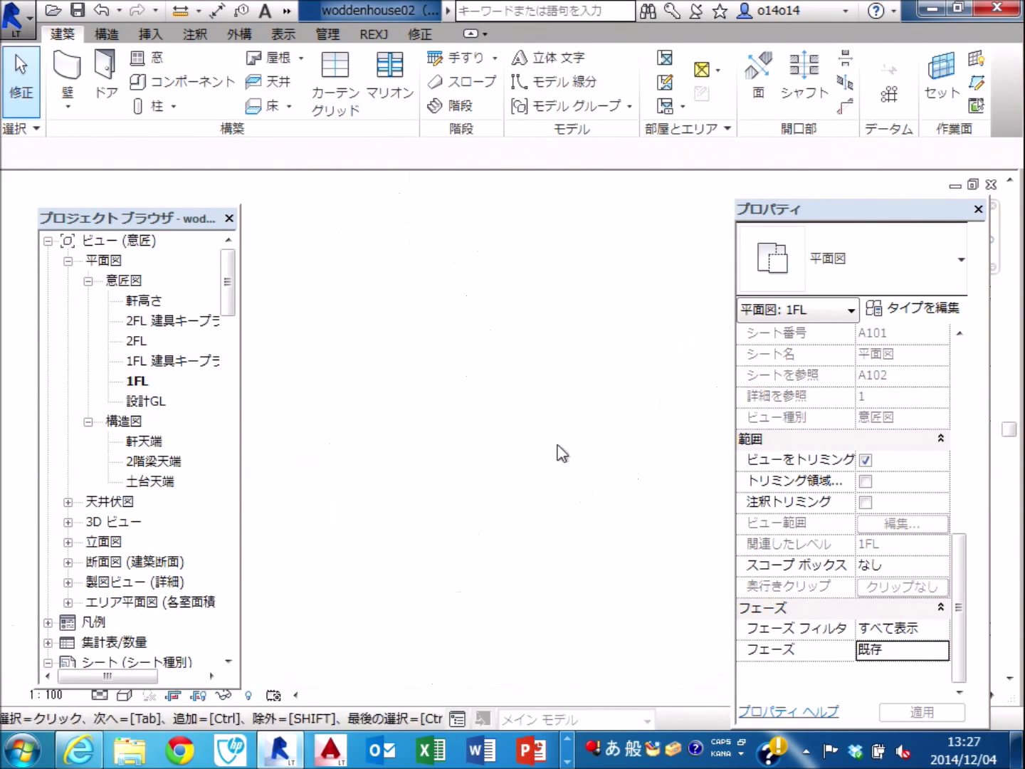
mouse_move(623, 401)
middle_mouse_down()
mouse_move(664, 398)
mouse_move(698, 377)
middle_mouse_up()
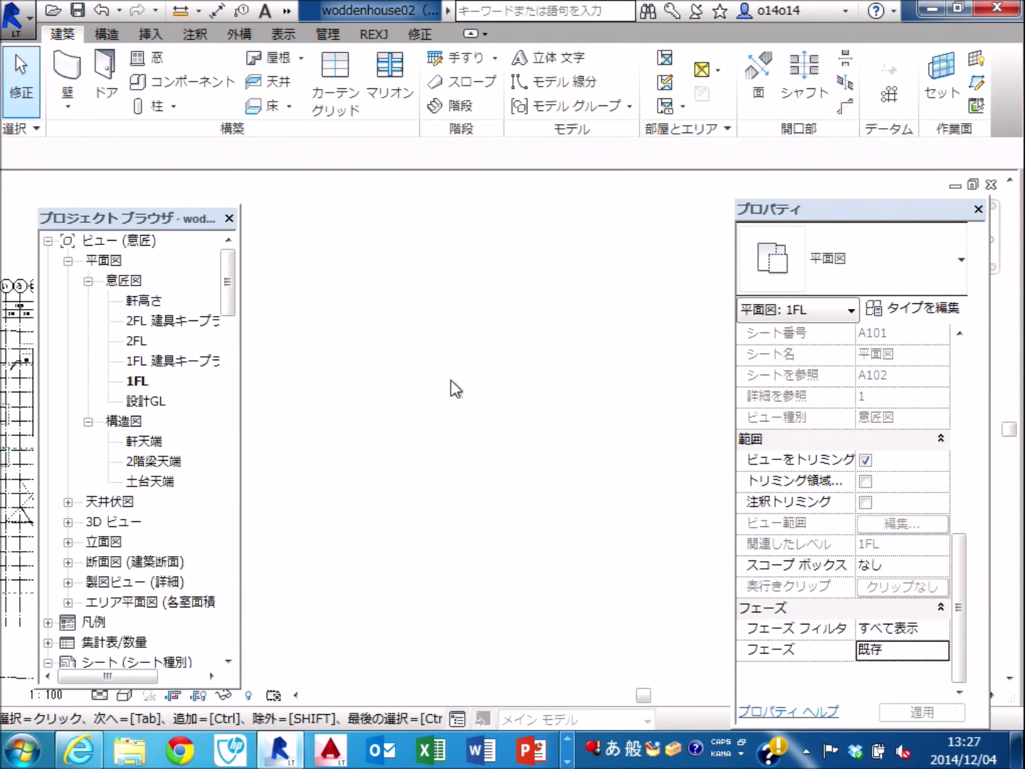
key("z")
key("f")
scroll(458, 298, "up", 3)
scroll(458, 305, "up", 3)
scroll(471, 335, "up", 2)
scroll(473, 335, "down", 2)
scroll(466, 313, "down", 3)
scroll(466, 309, "up", 5)
scroll(463, 304, "down", 1)
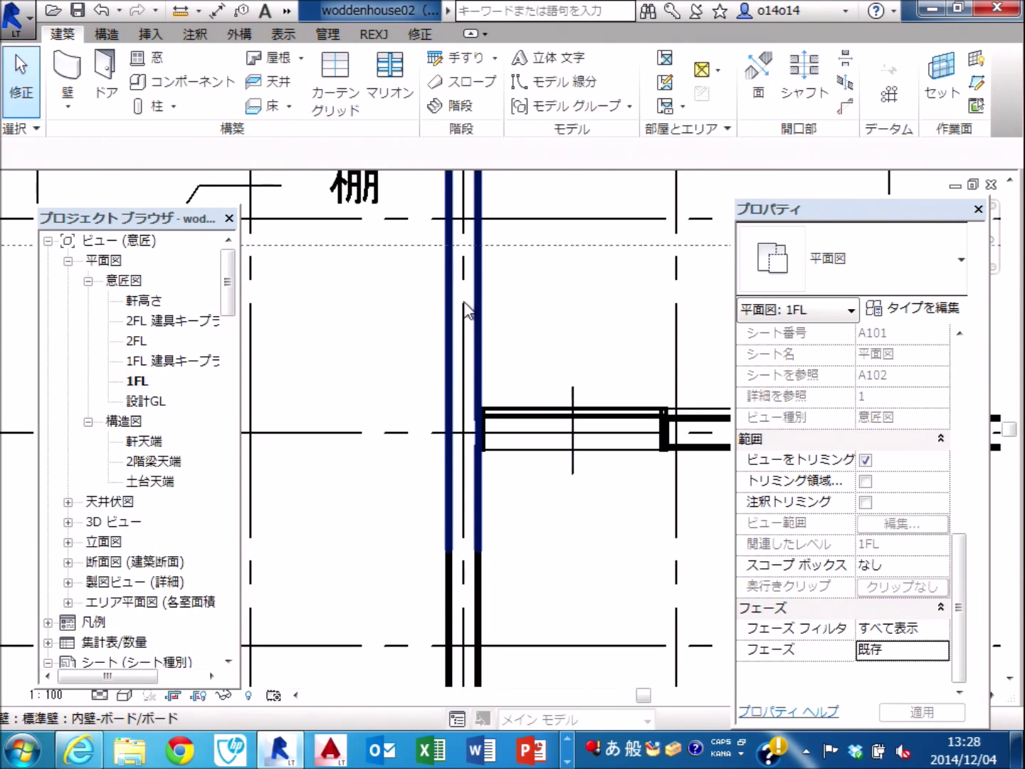
left_click(453, 301)
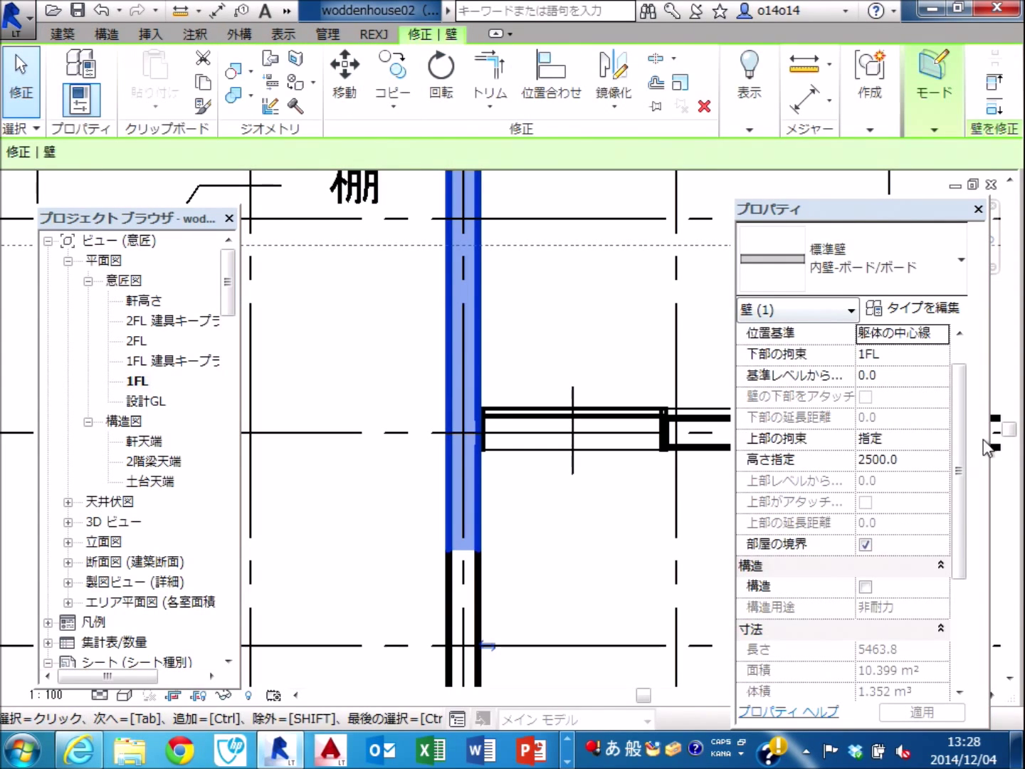
left_click_drag(957, 419, 961, 529)
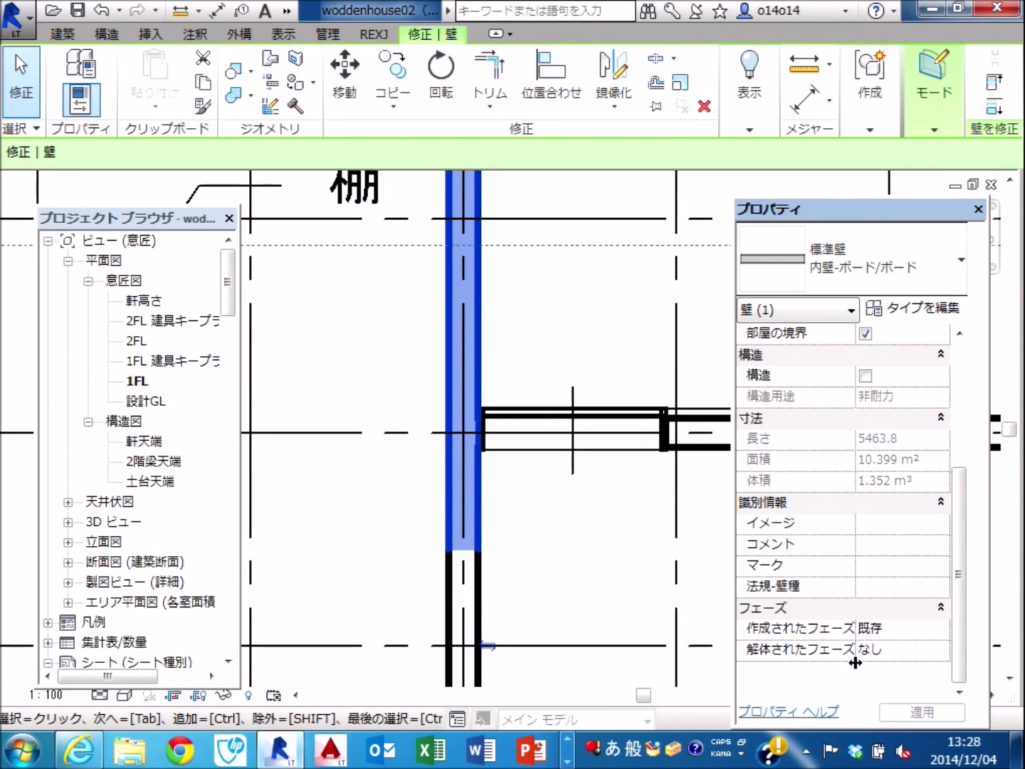
Set the wall's demolished phase to 新築, apply, accept the overlapping-rooms warning, and deselect.
left_click(925, 650)
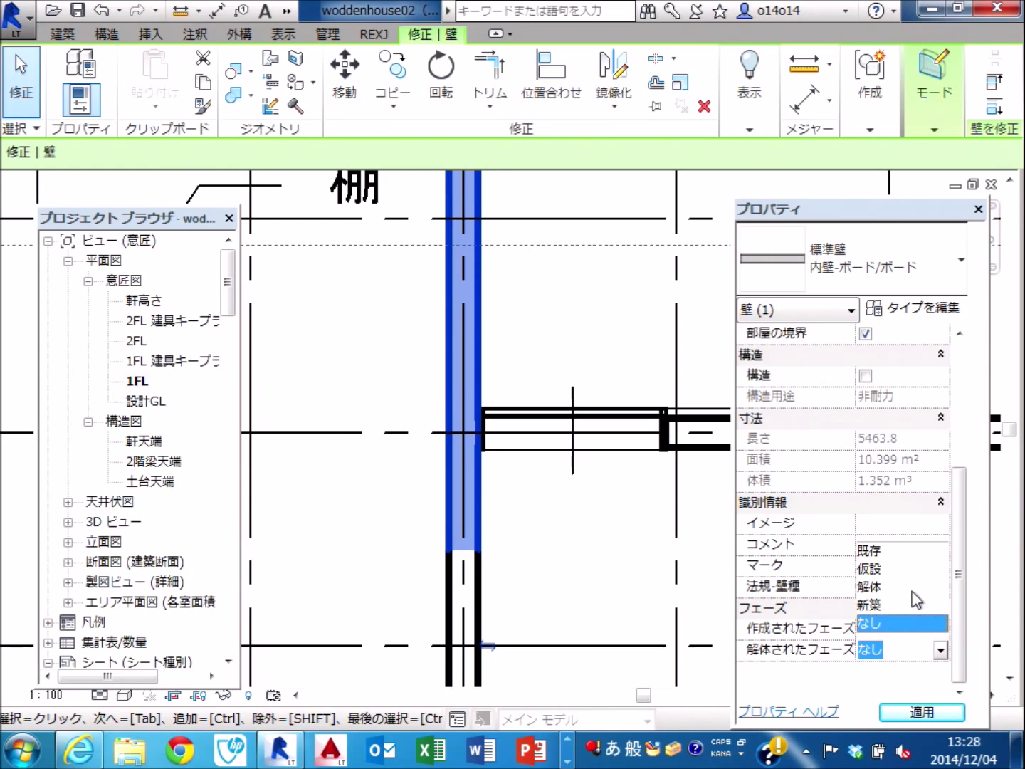
left_click(874, 606)
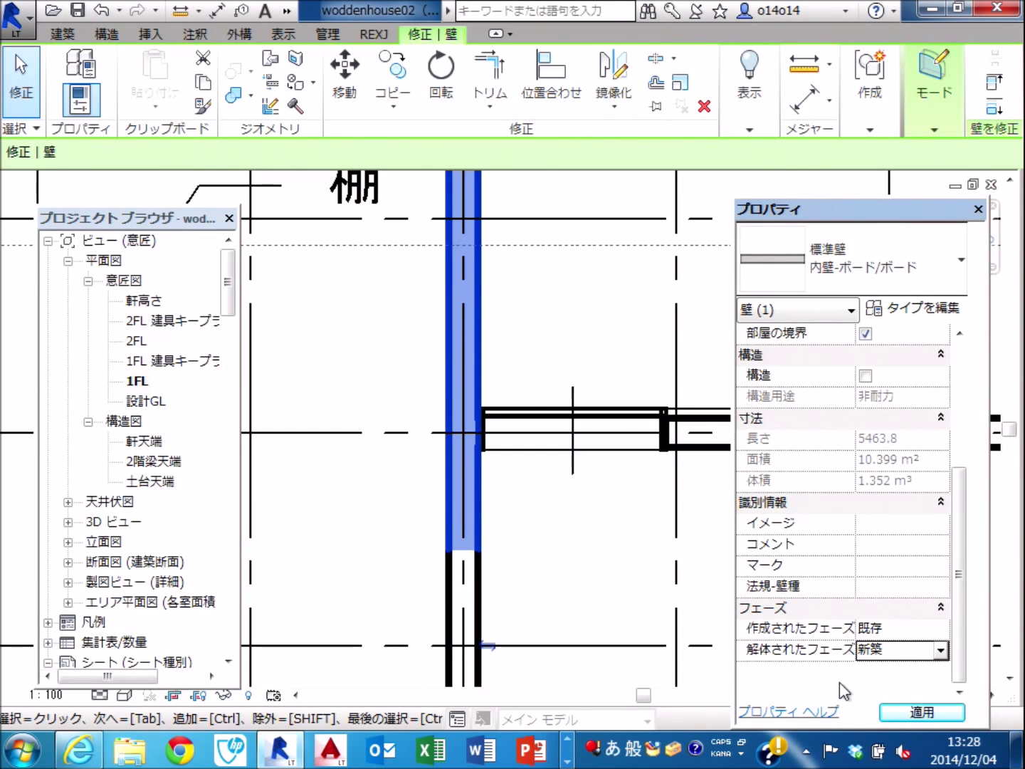
left_click(921, 711)
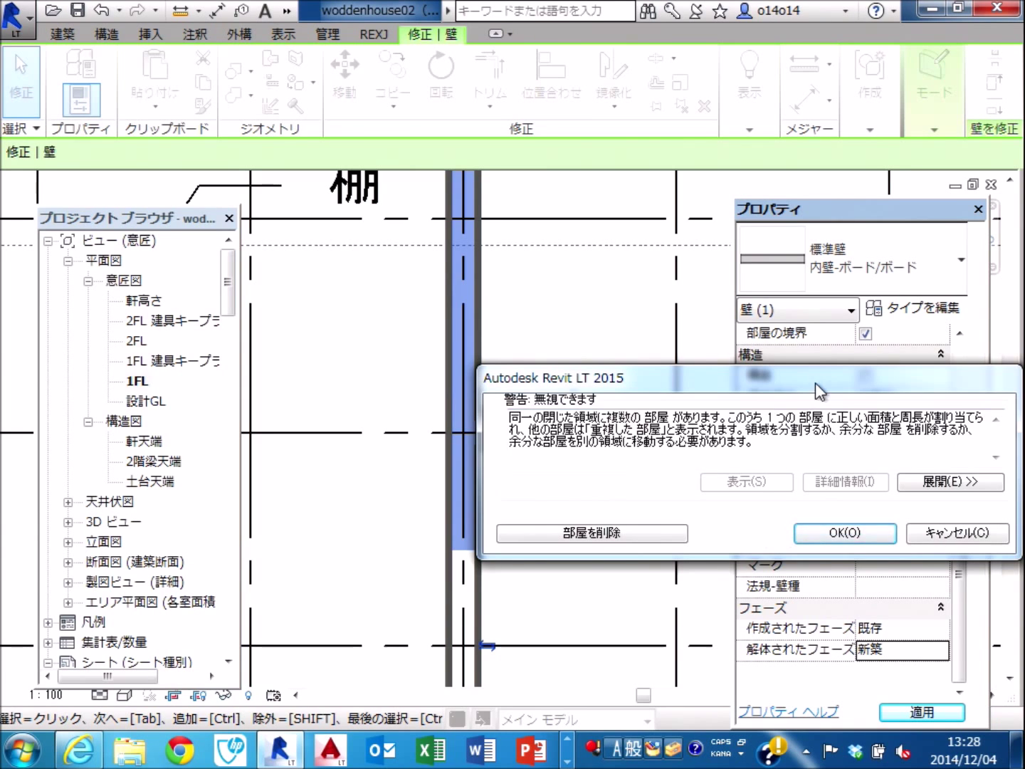
left_click_drag(815, 383, 756, 362)
left_click(788, 518)
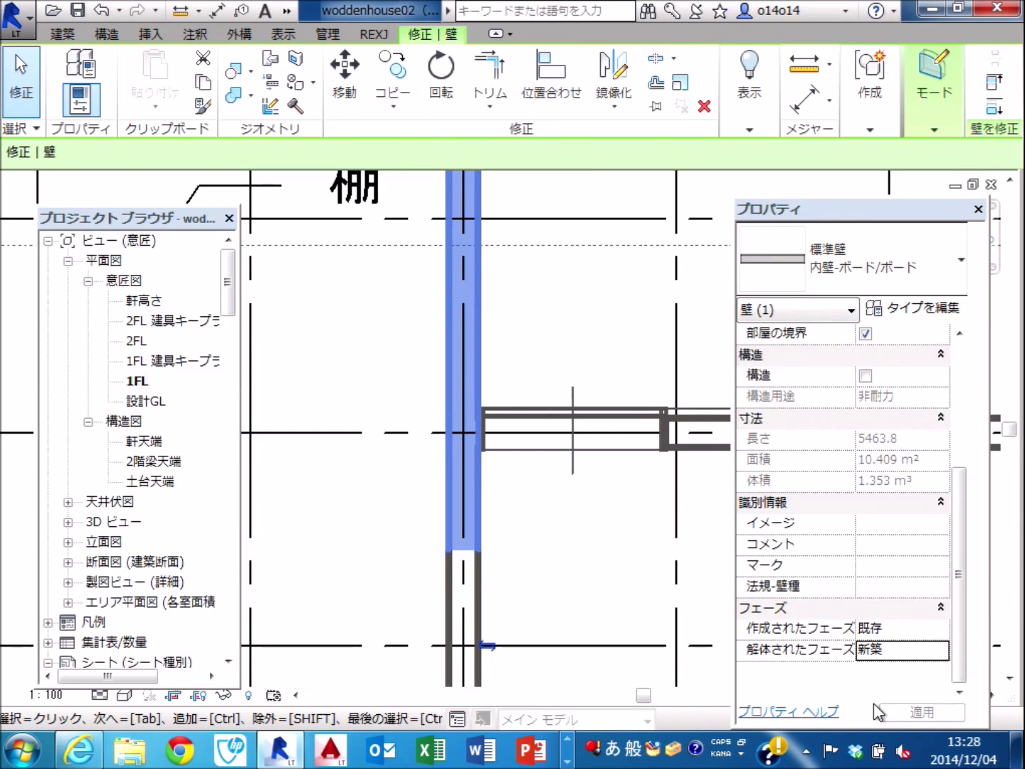
left_click(590, 541)
scroll(524, 482, "down", 2)
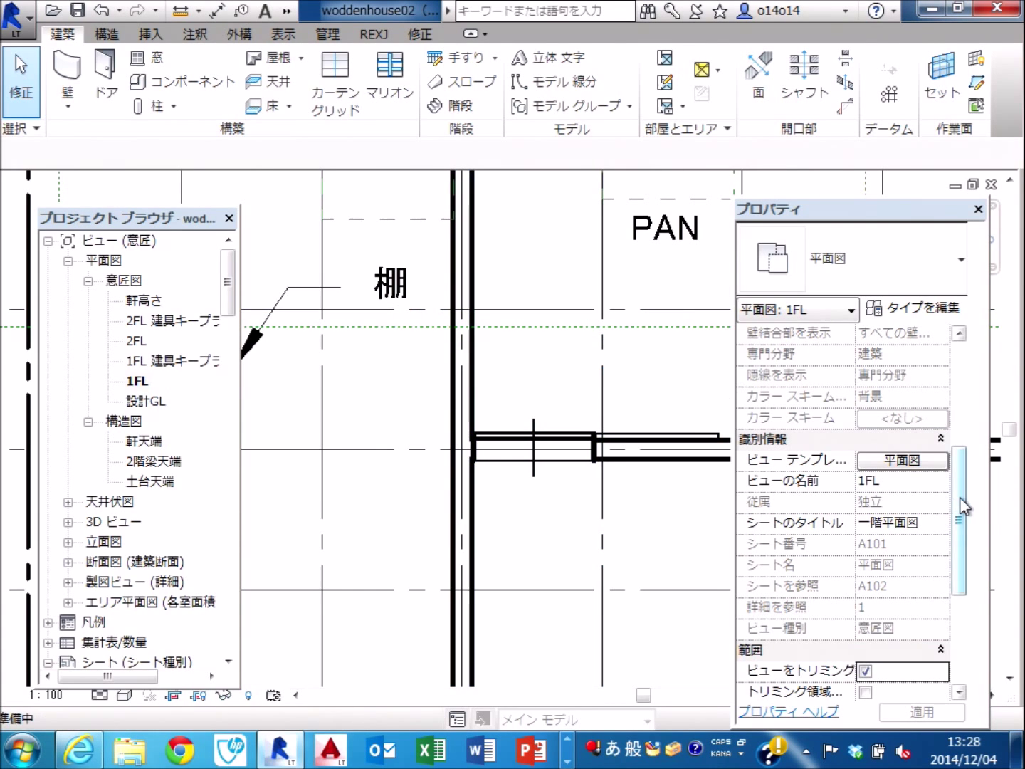
Return the 1FL view phase to 新築, zoom out, and bring up the Windows Start menu.
left_click_drag(960, 497, 964, 611)
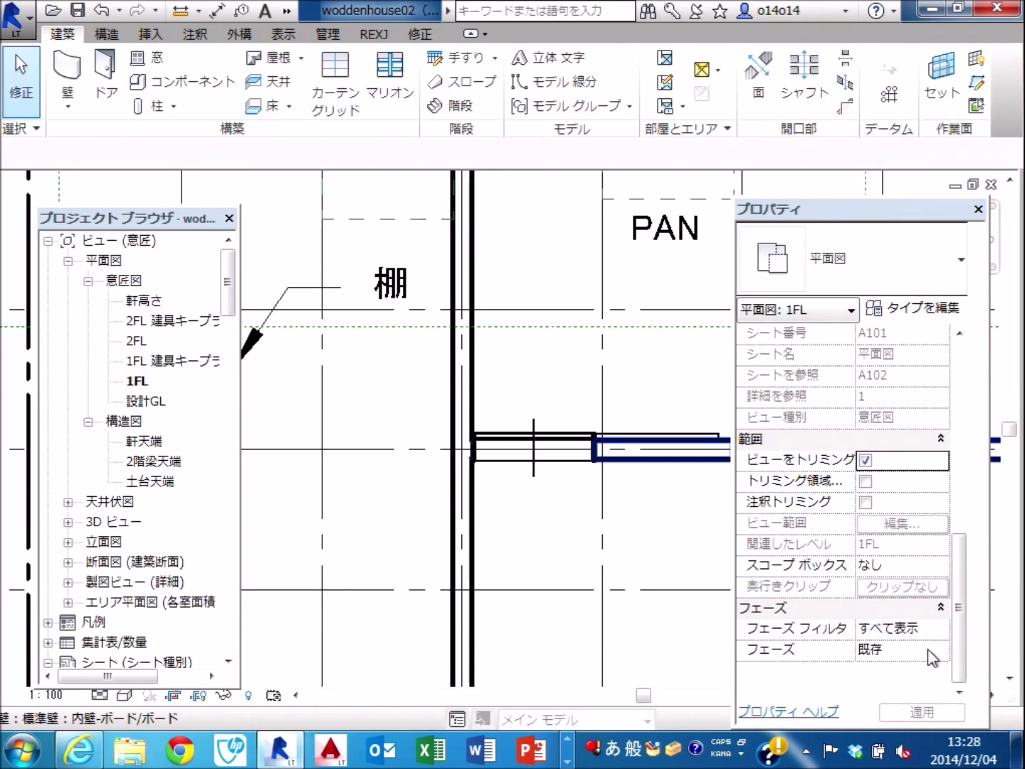
left_click(945, 651)
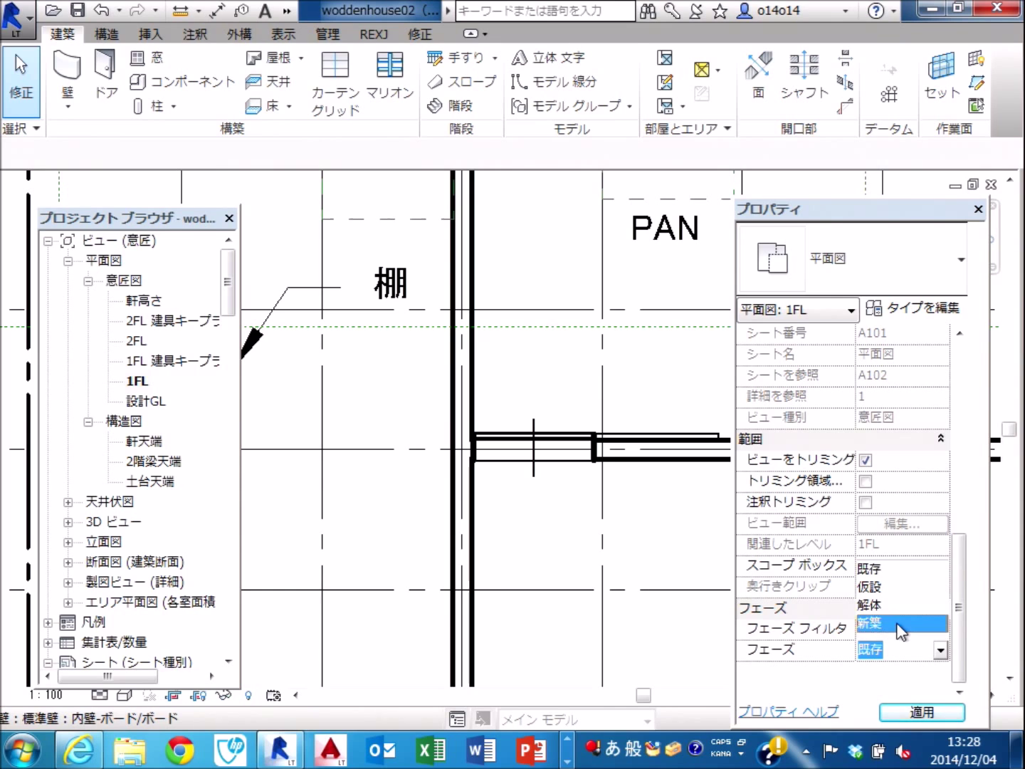
left_click(902, 625)
scroll(601, 498, "down", 2)
scroll(598, 441, "down", 2)
scroll(569, 420, "down", 2)
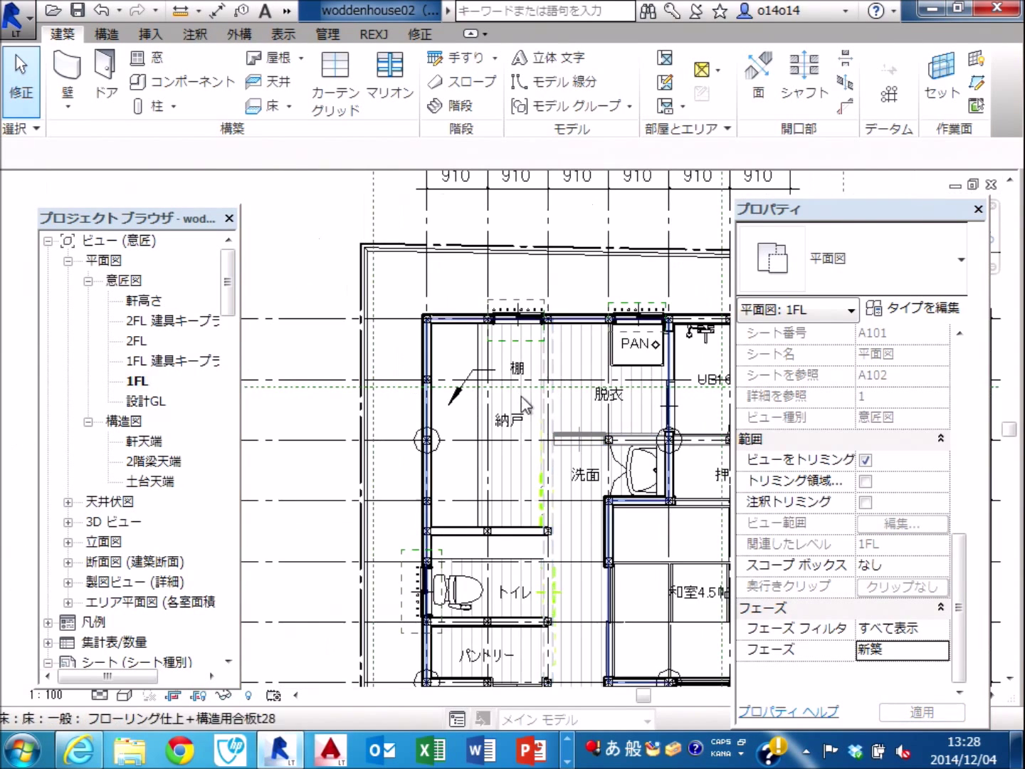
scroll(565, 415, "down", 1)
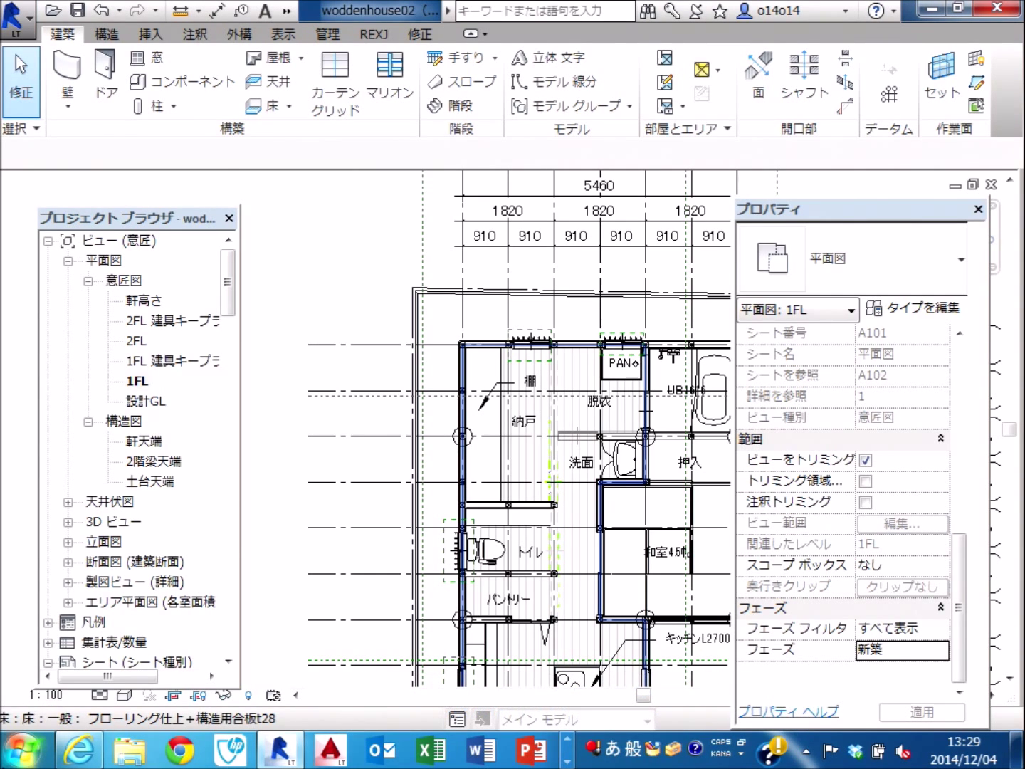
key("super")
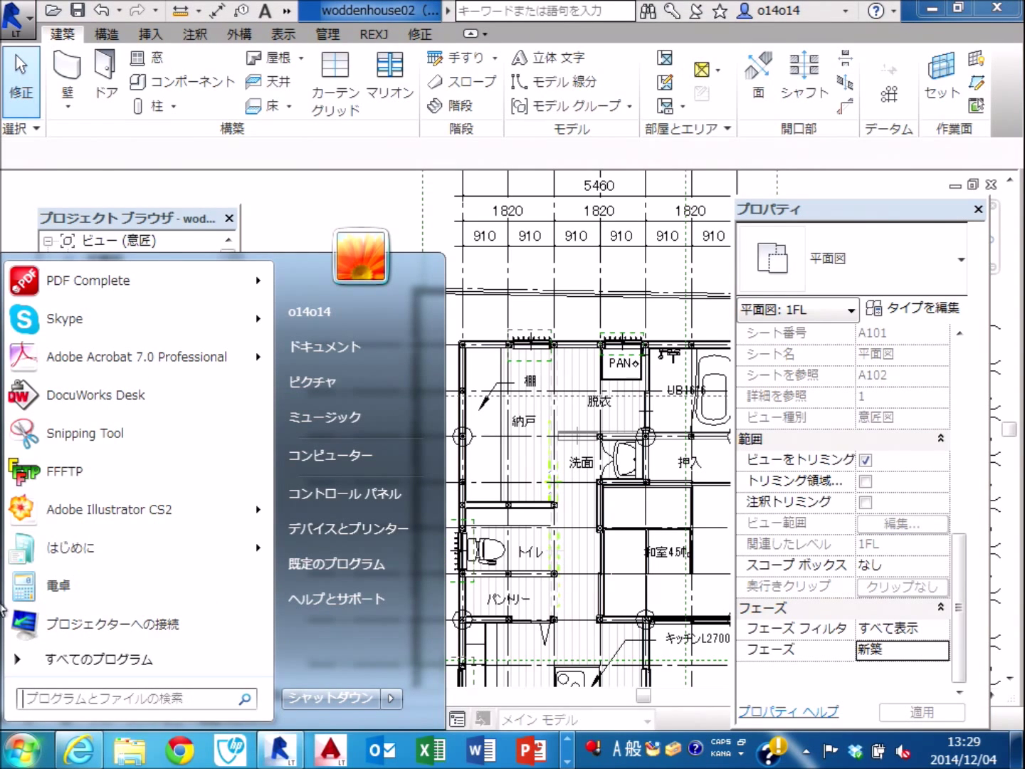
left_click(450, 199)
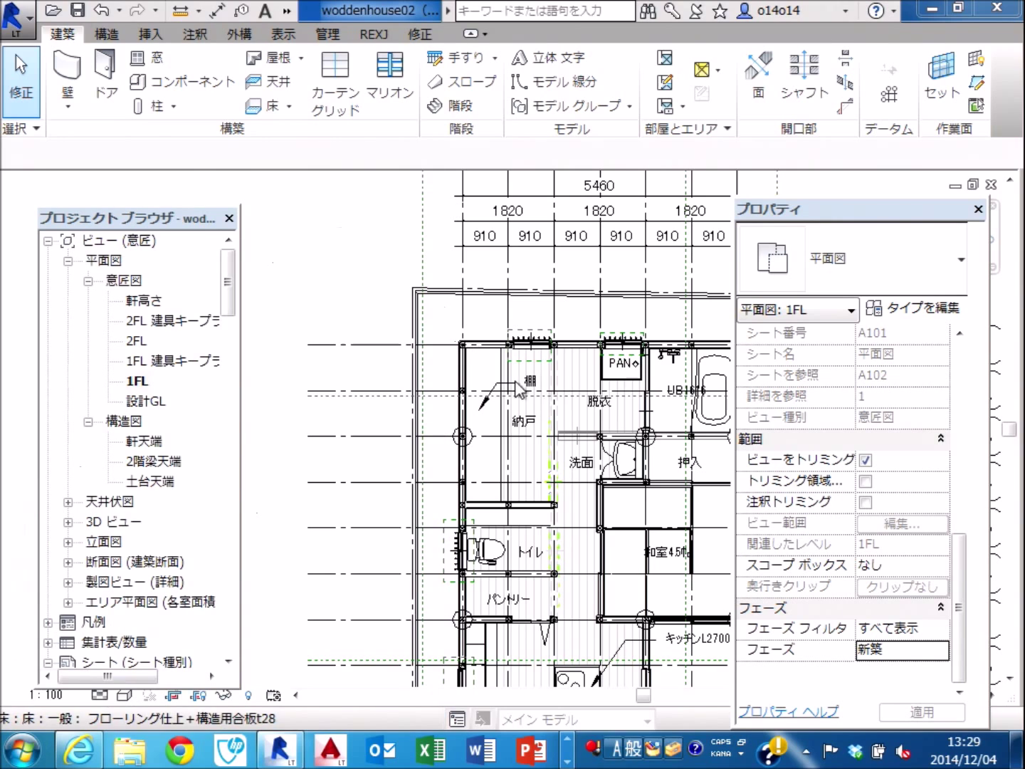
scroll(554, 416, "down", 2)
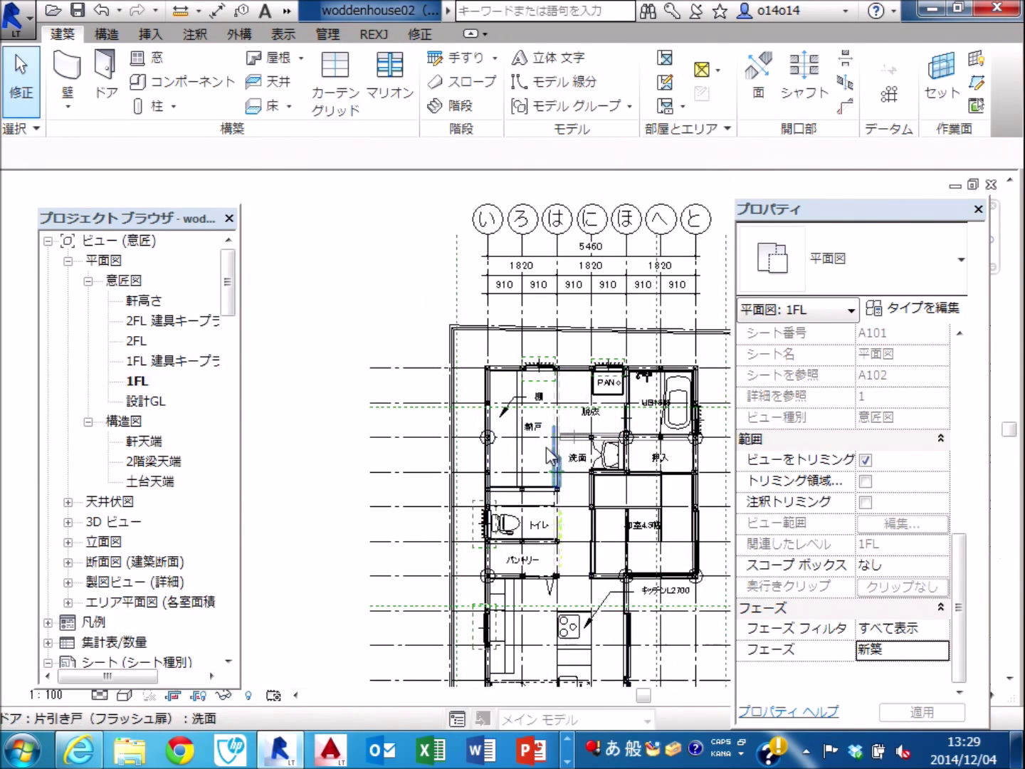
mouse_move(483, 291)
middle_mouse_down()
mouse_move(407, 332)
mouse_move(344, 266)
middle_mouse_up()
scroll(406, 332, "up", 1)
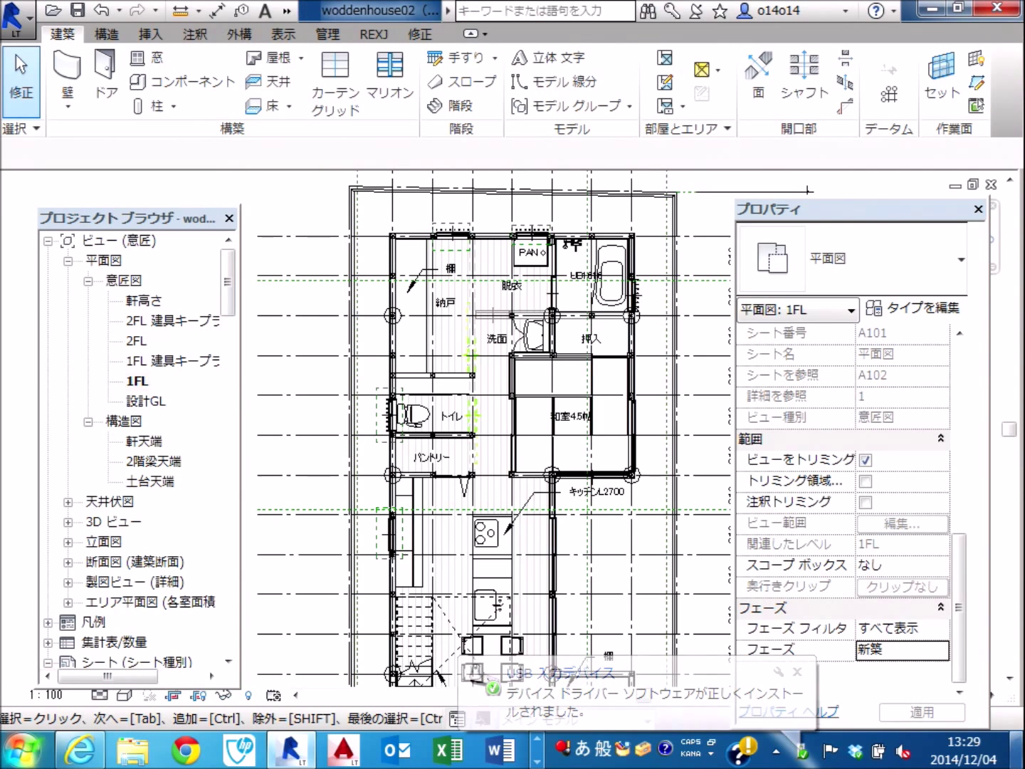
left_click(1018, 749)
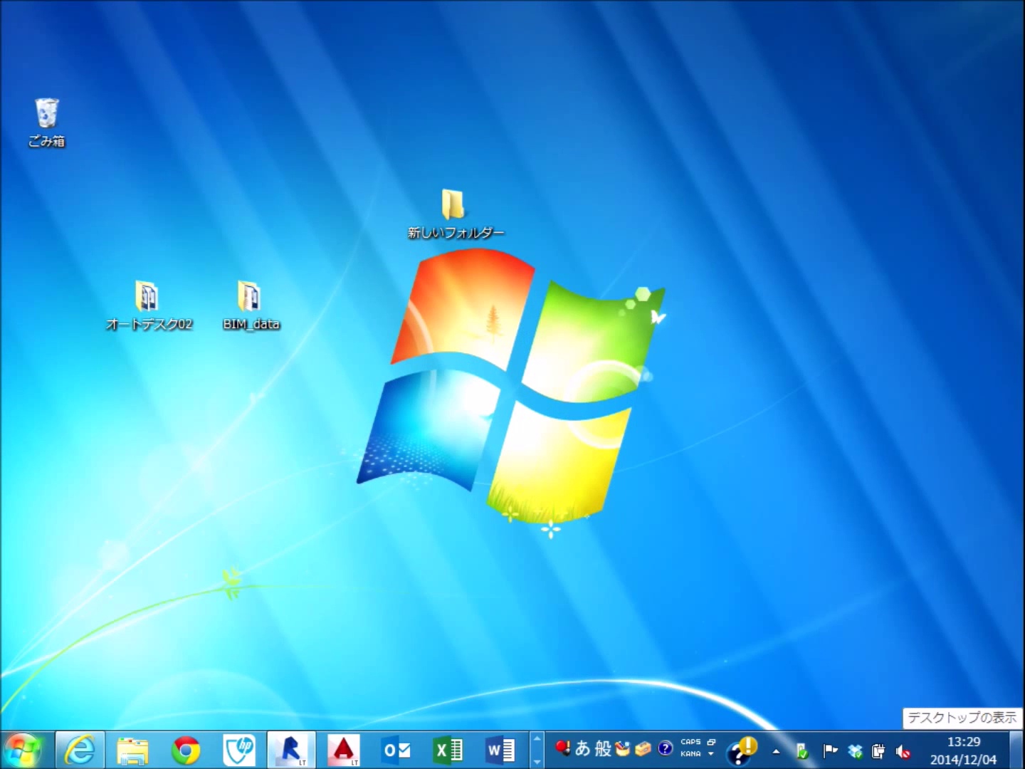
left_click(1018, 749)
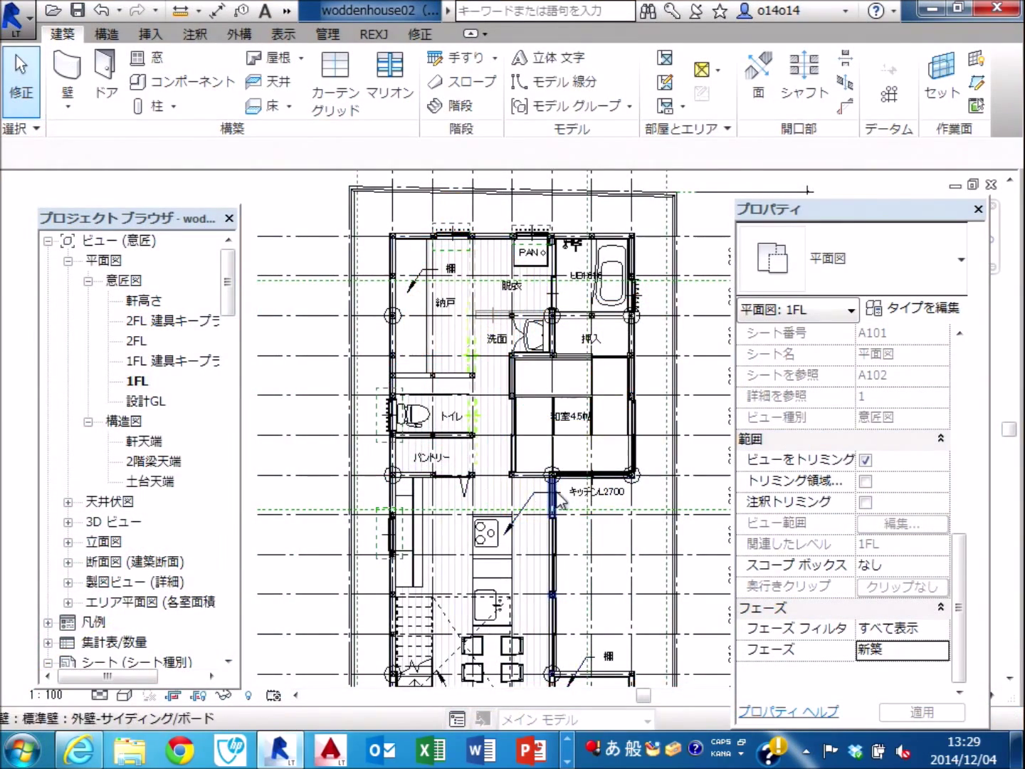
middle_click_drag(491, 436, 385, 402)
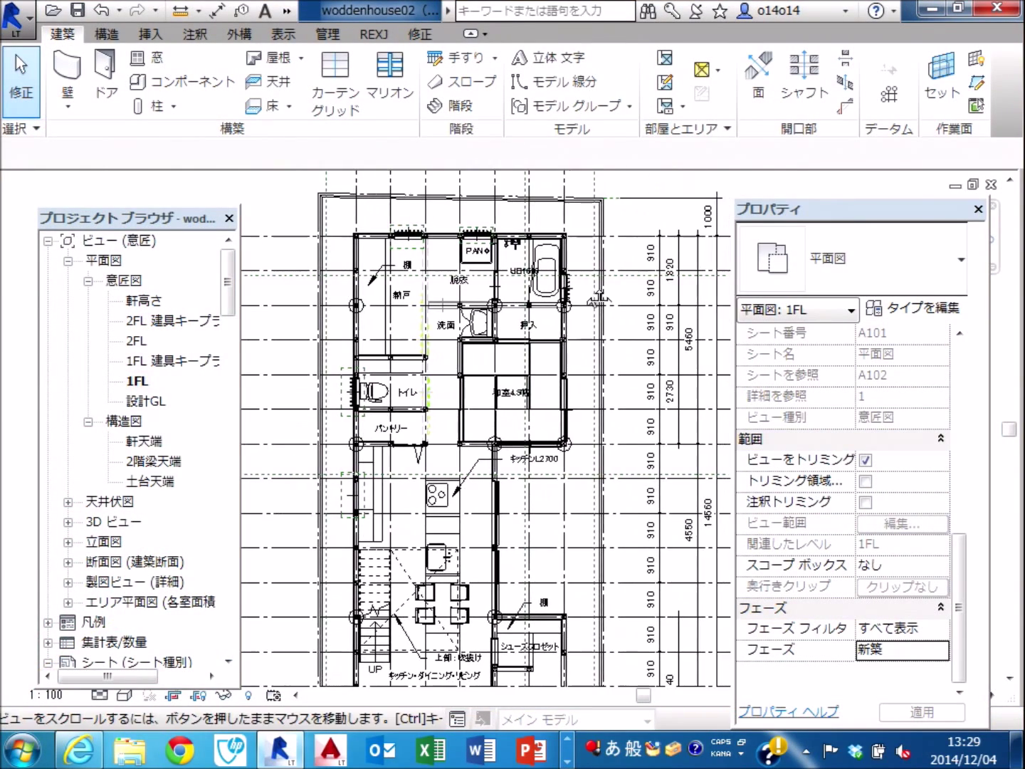
scroll(441, 327, "up", 1)
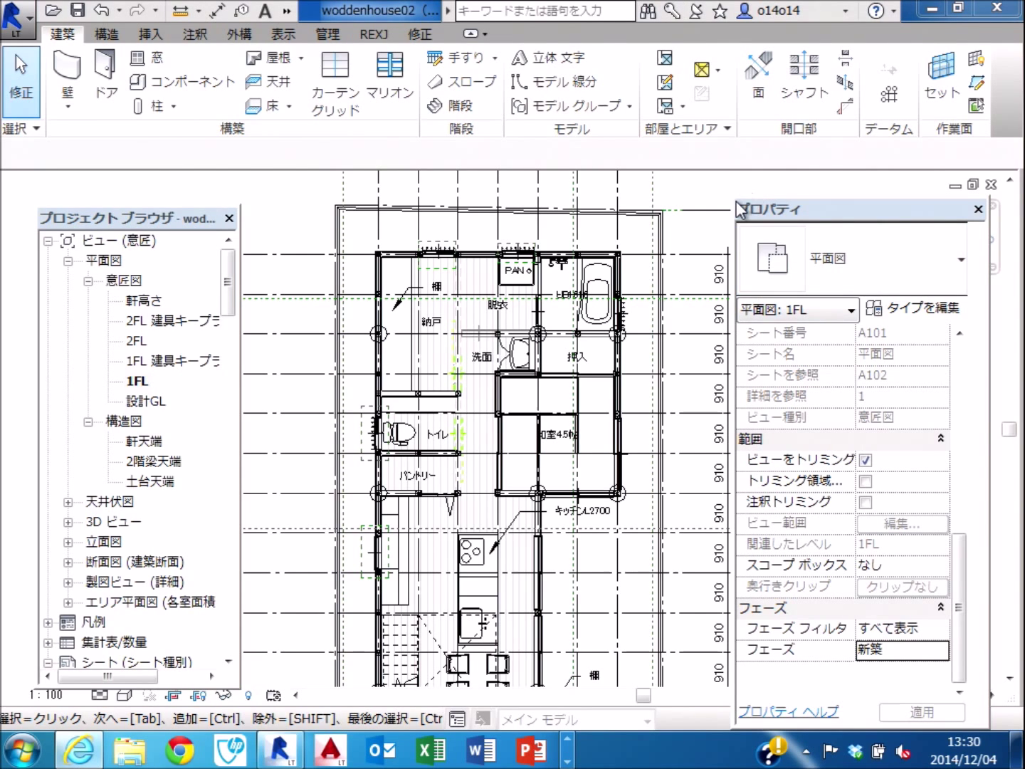
left_click_drag(736, 201, 695, 175)
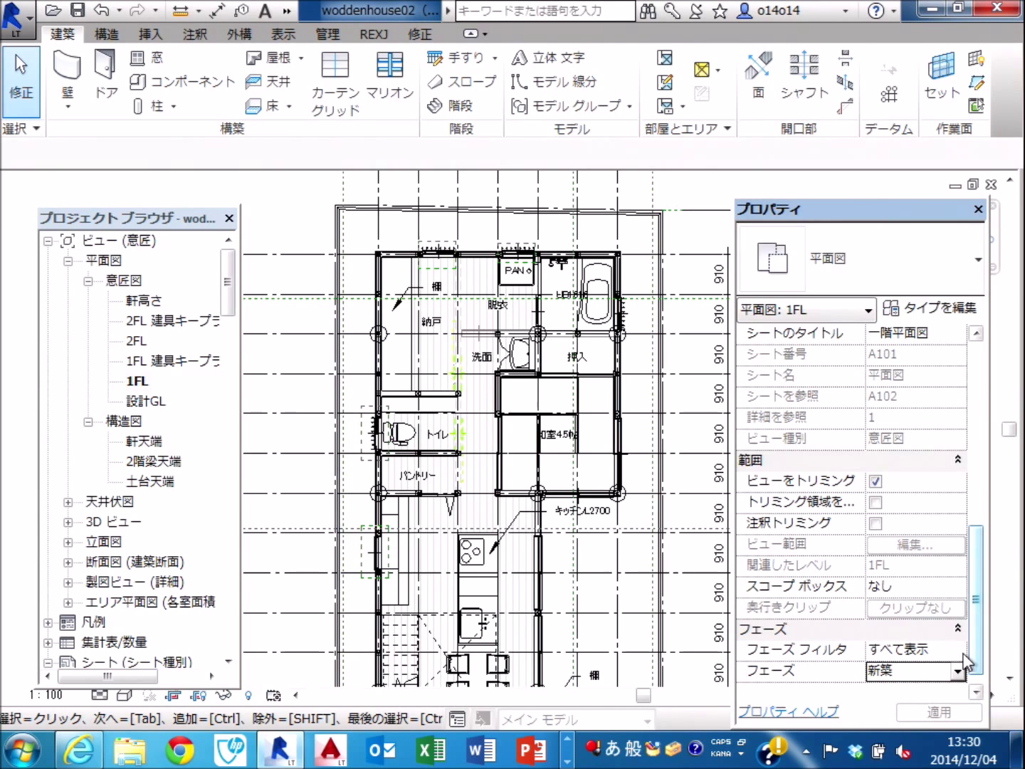
Set the 1FL plan's phase filter to 新築を表示.
left_click(966, 654)
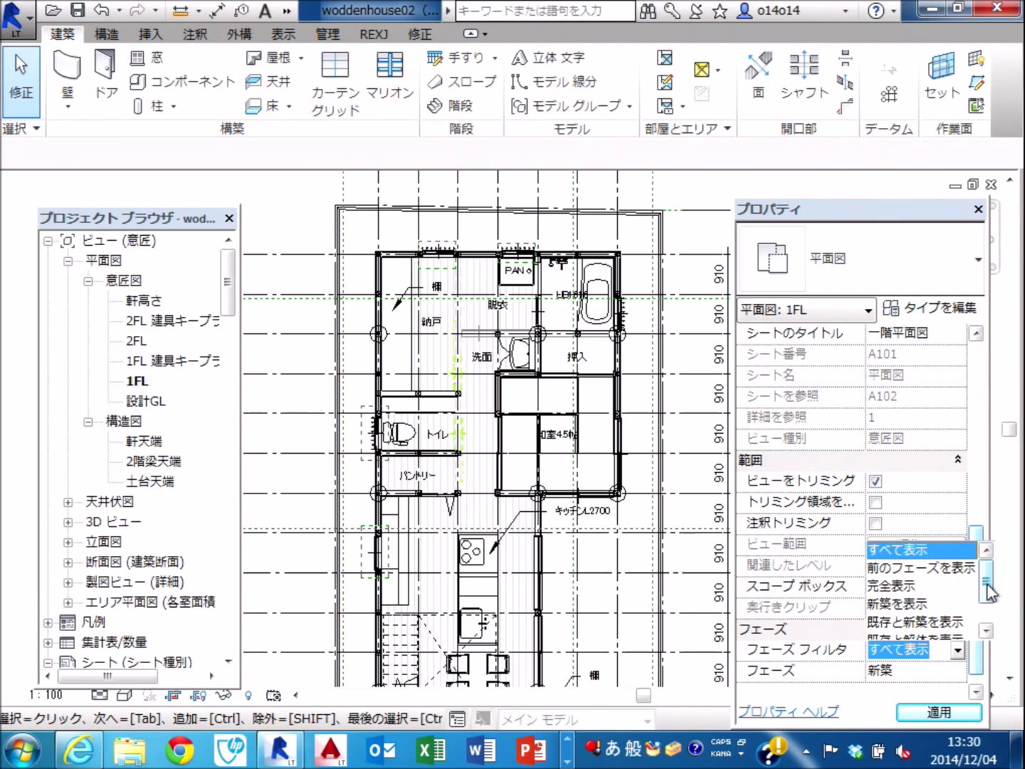
left_click_drag(988, 590, 988, 596)
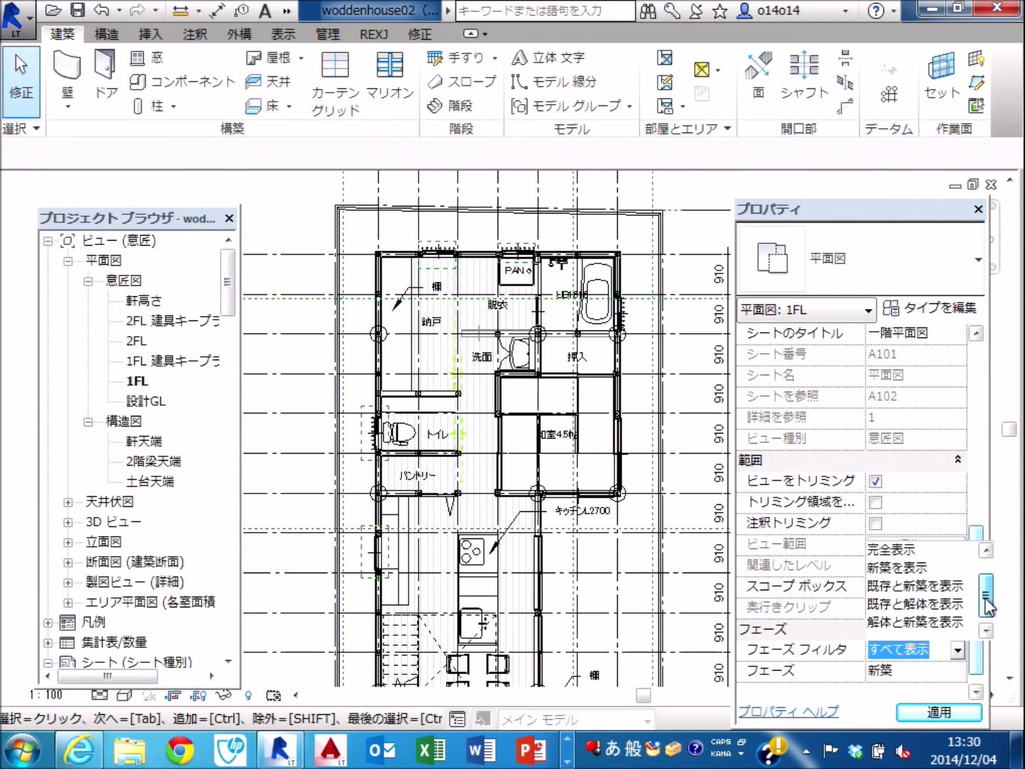
scroll(989, 597, "up", 1)
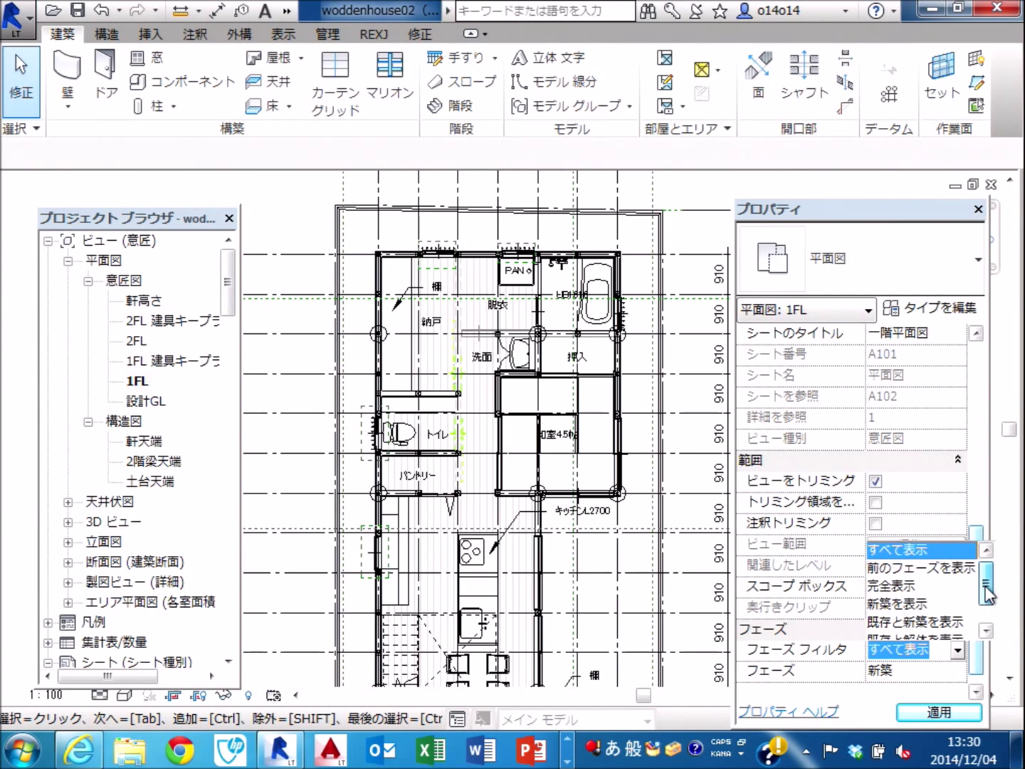
left_click_drag(989, 593, 989, 603)
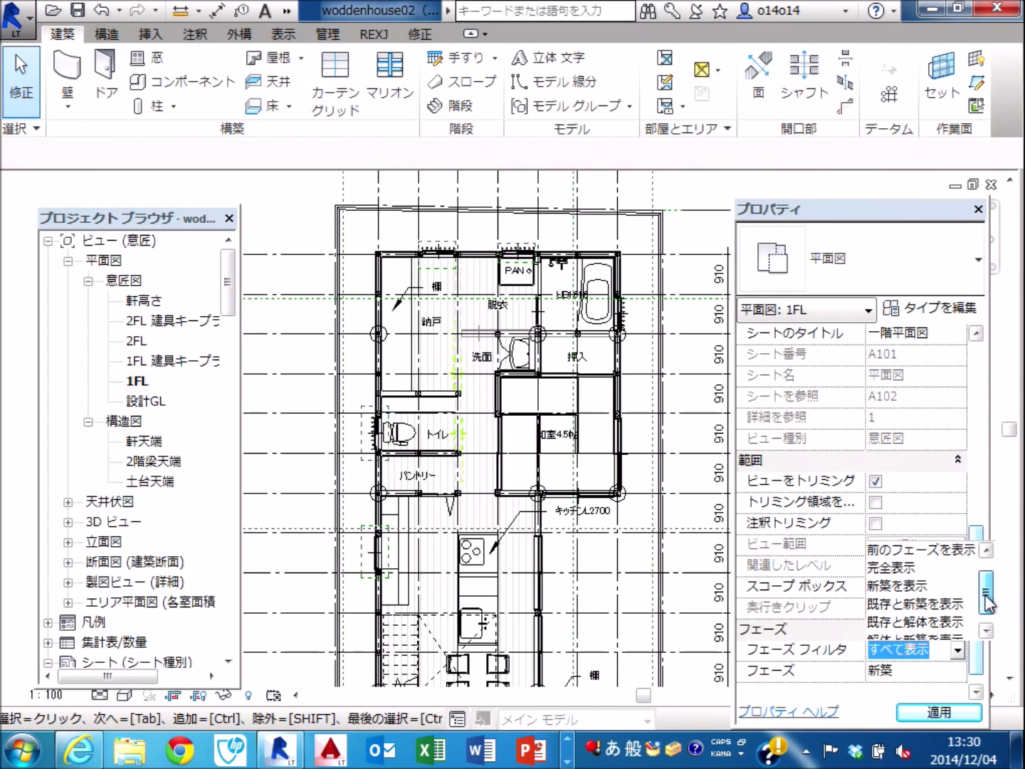
left_click(913, 585)
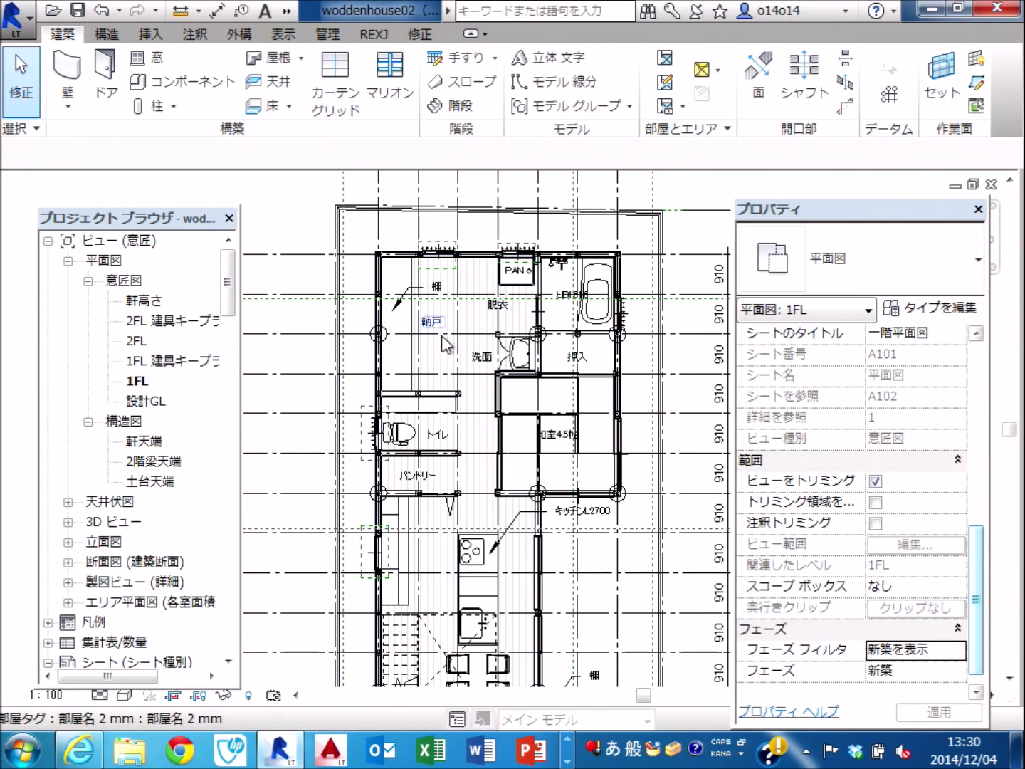
middle_click_drag(458, 353, 442, 330)
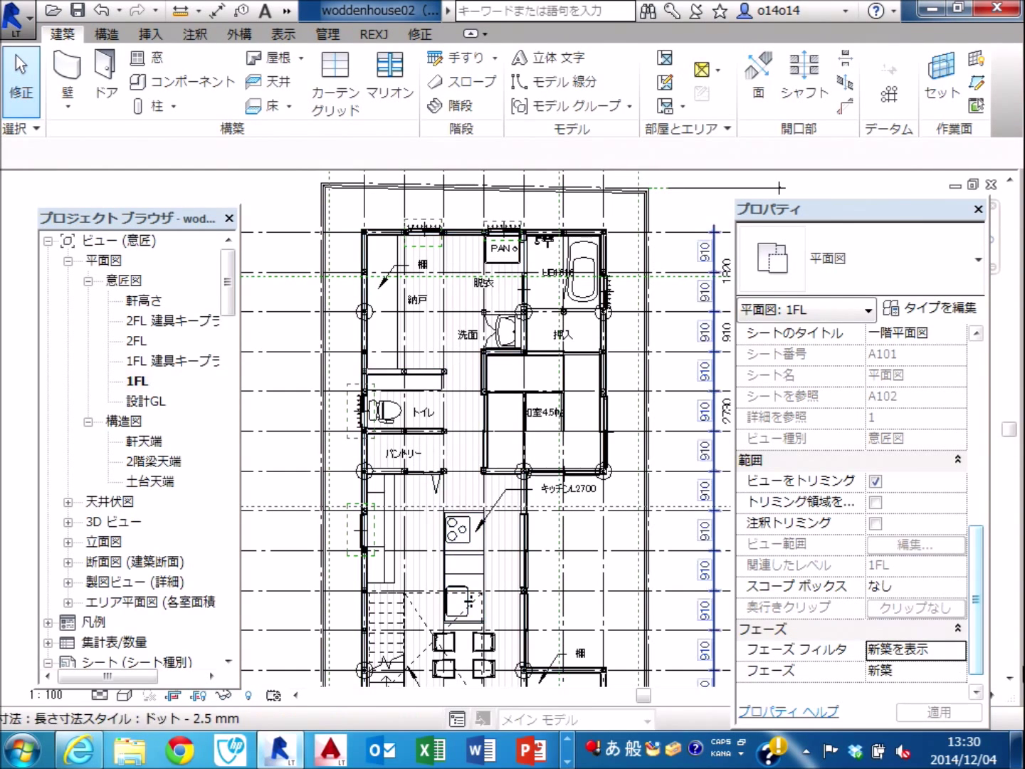
Change the phase filter to 解体と新築を表示, apply it, and zoom into the plan.
left_click(962, 650)
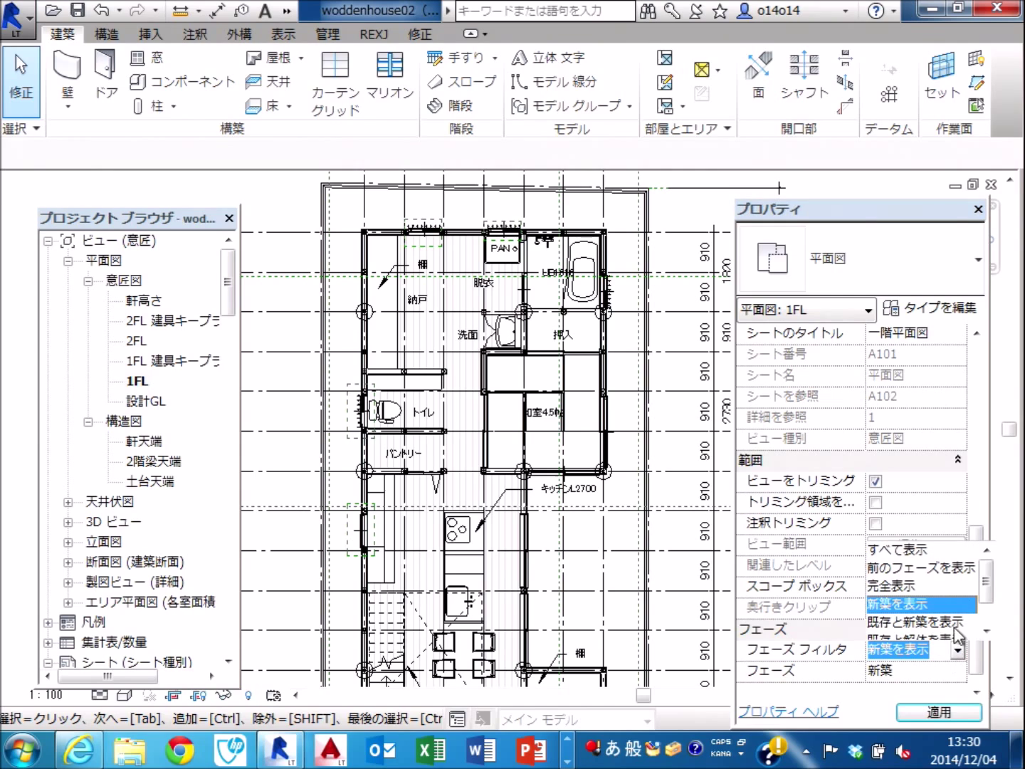
scroll(952, 606, "down", 1)
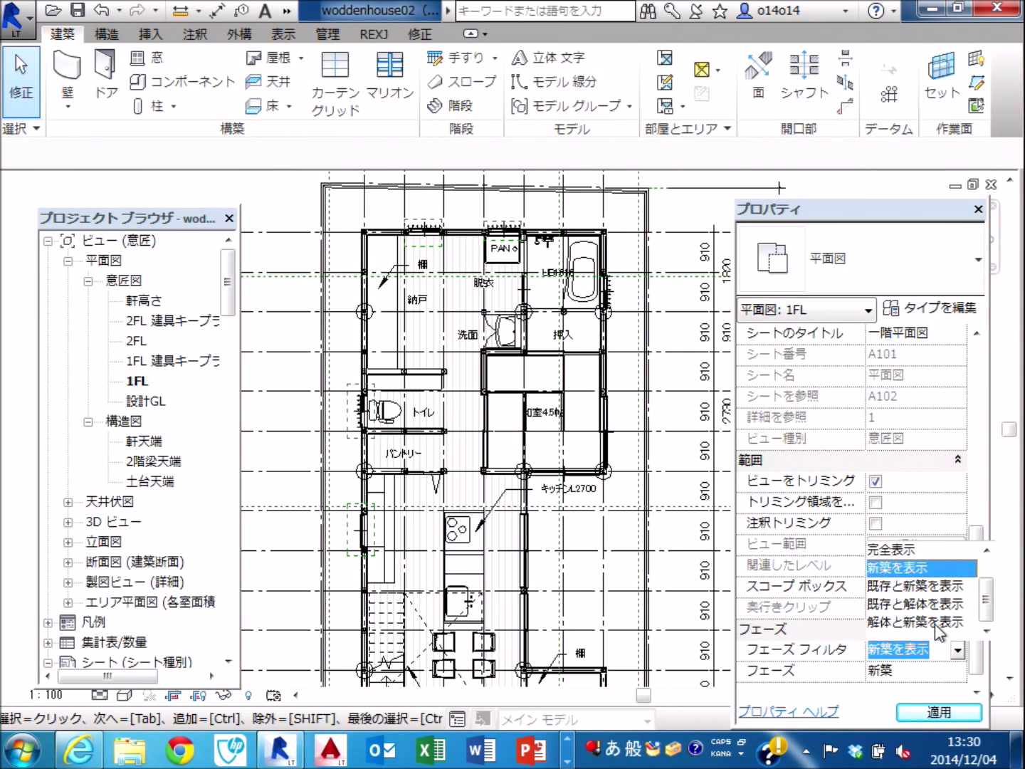
left_click(935, 624)
left_click(940, 712)
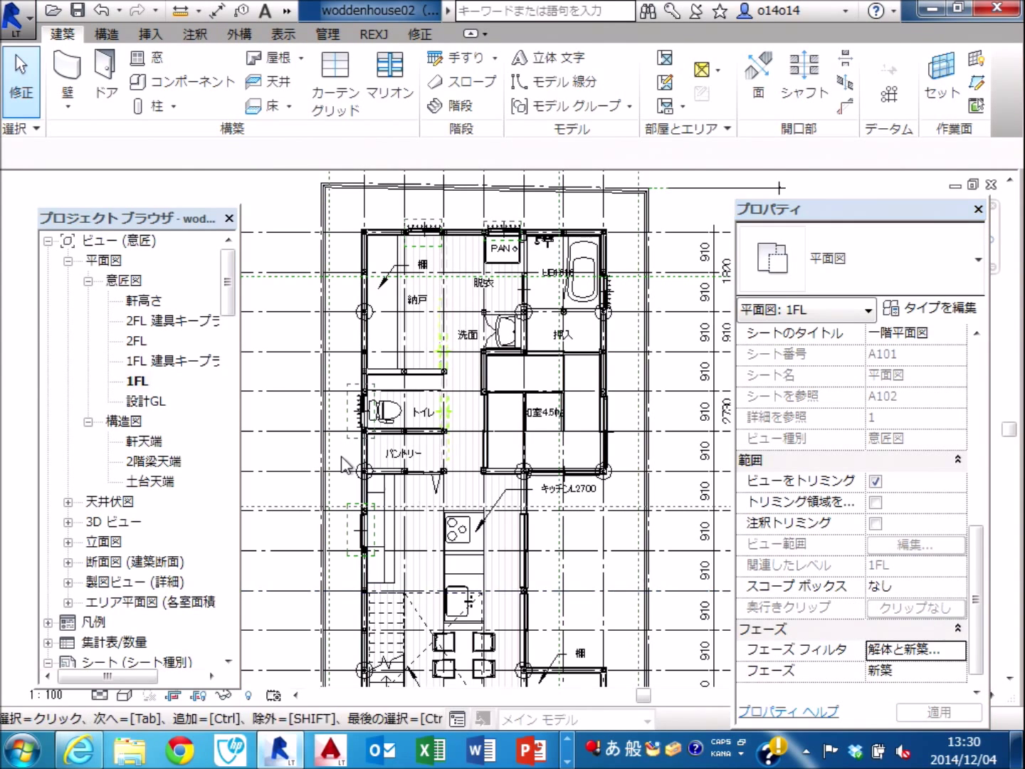
scroll(445, 321, "up", 1)
scroll(446, 320, "up", 1)
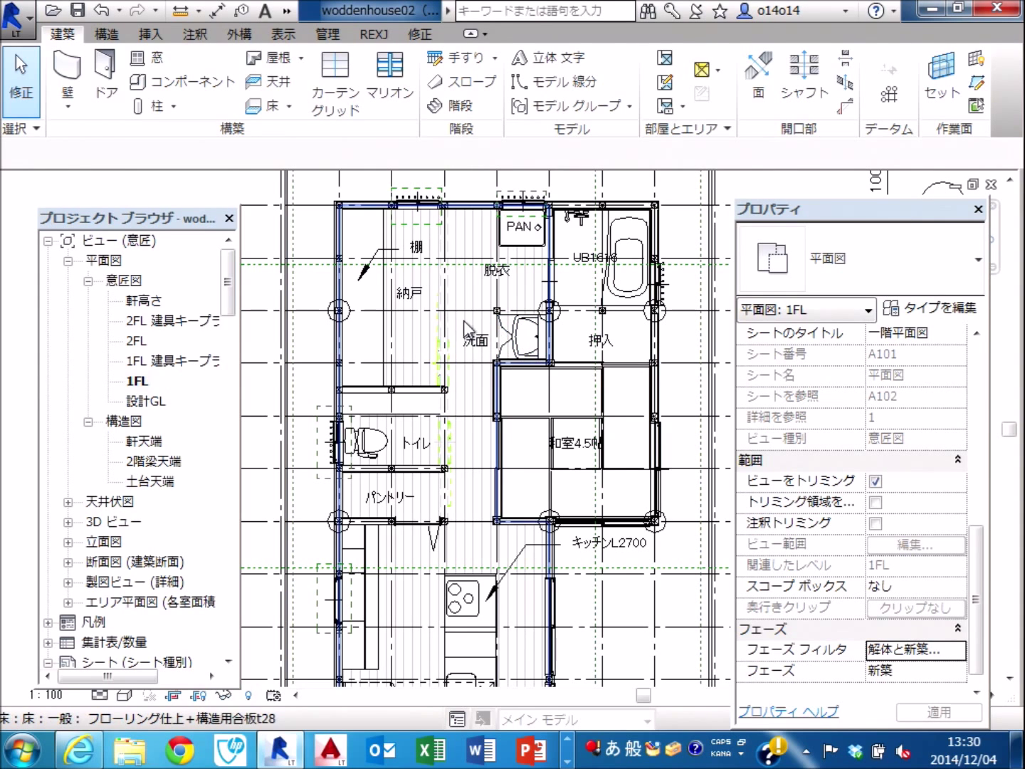
scroll(467, 311, "up", 1)
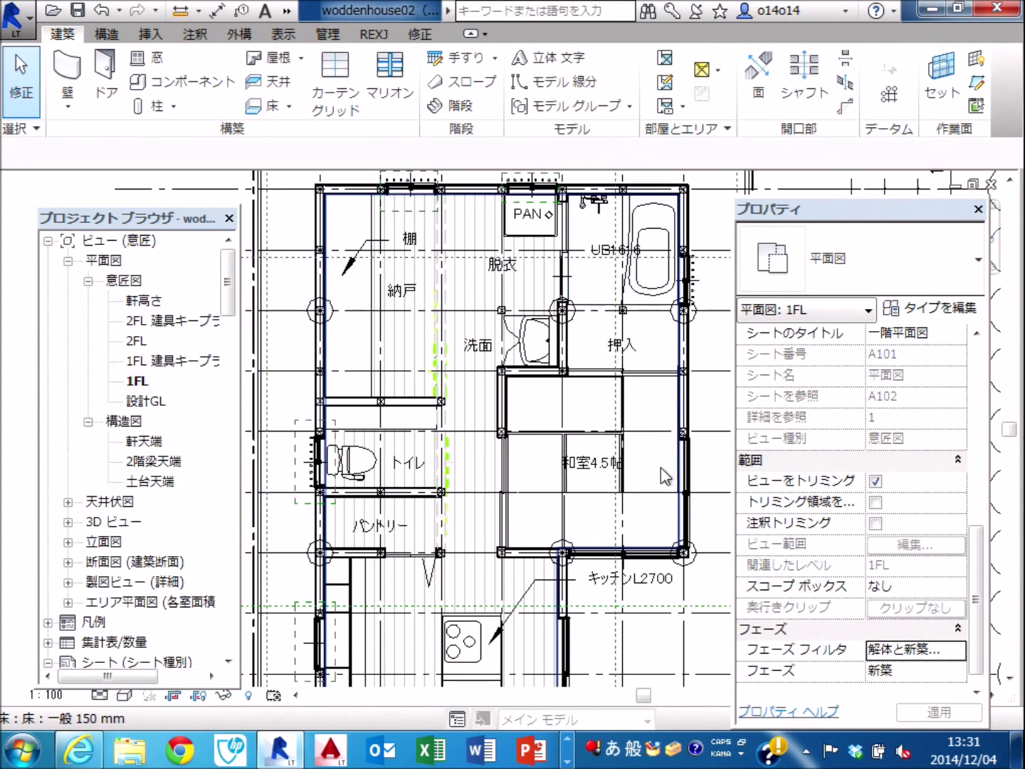
left_click(959, 650)
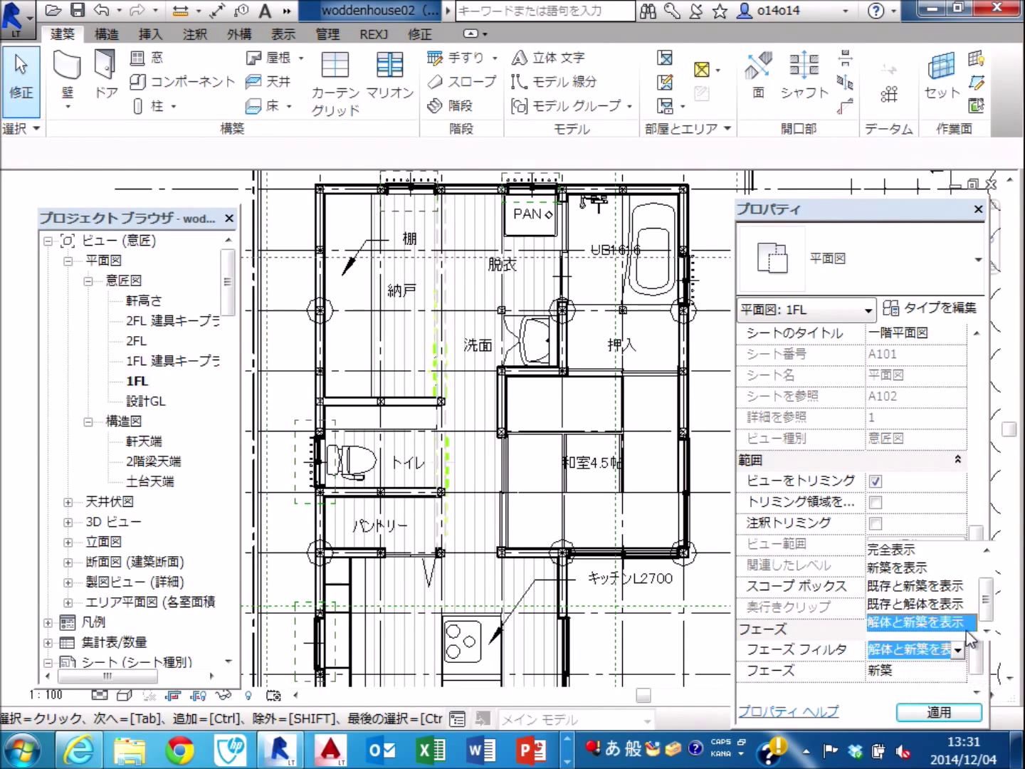
Try the 既存と解体を表示 phase filter, then restore すべて表示 and apply it.
left_click(933, 607)
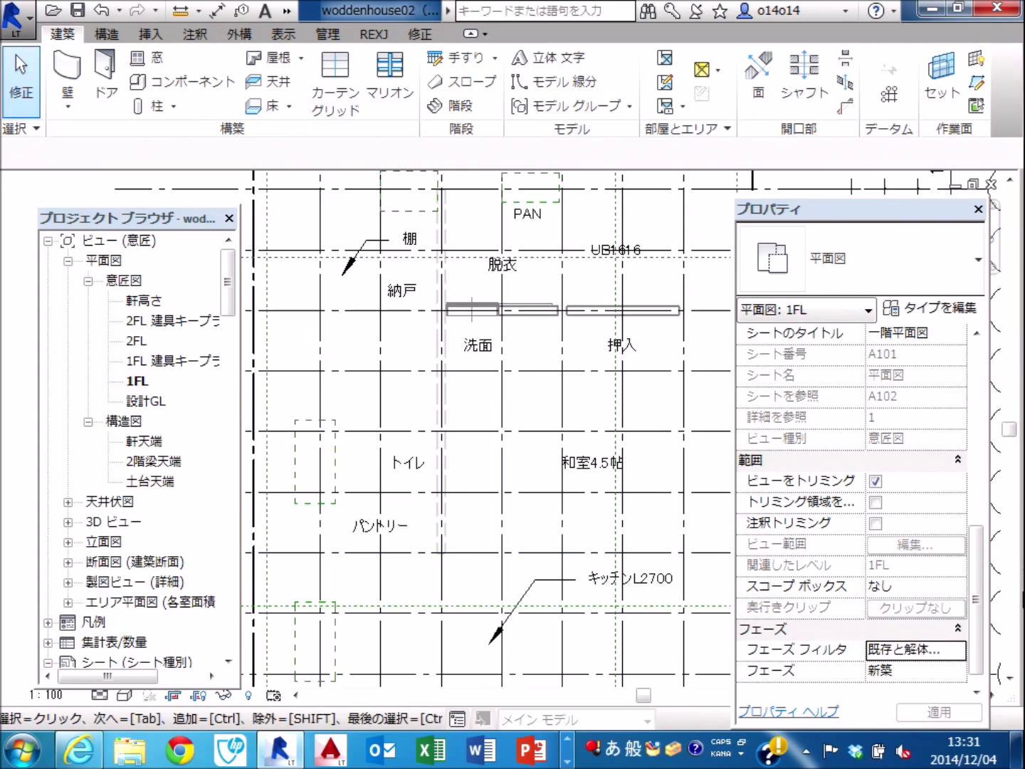
left_click(960, 649)
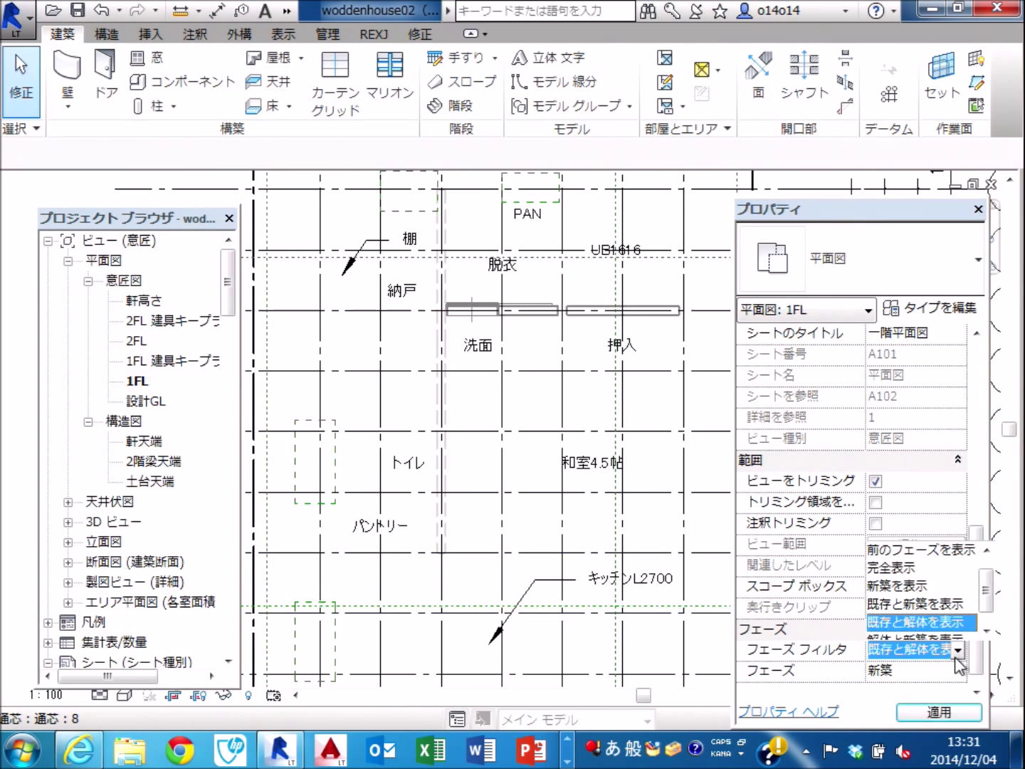
scroll(934, 598, "up", 1)
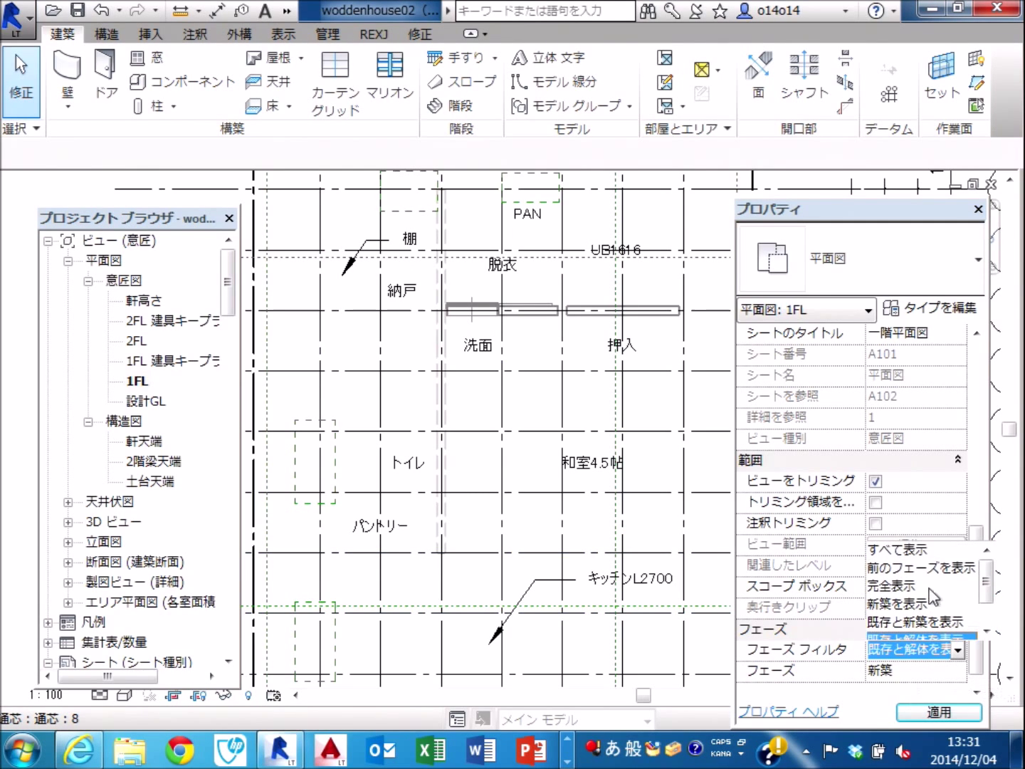
left_click(918, 547)
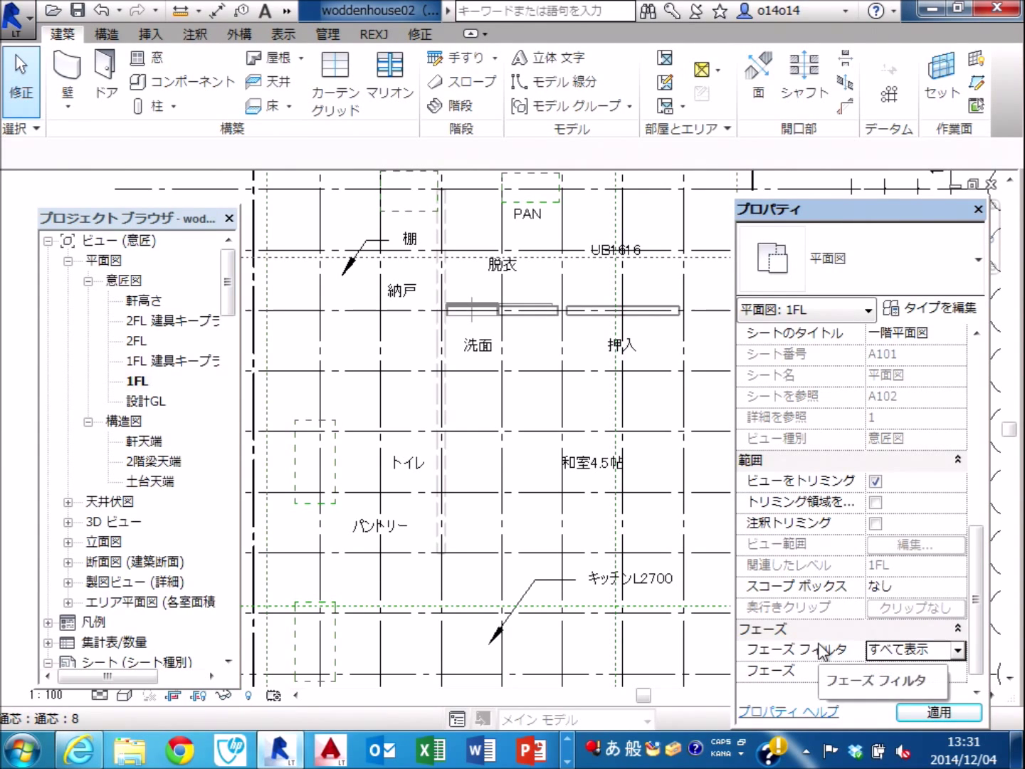
left_click(936, 712)
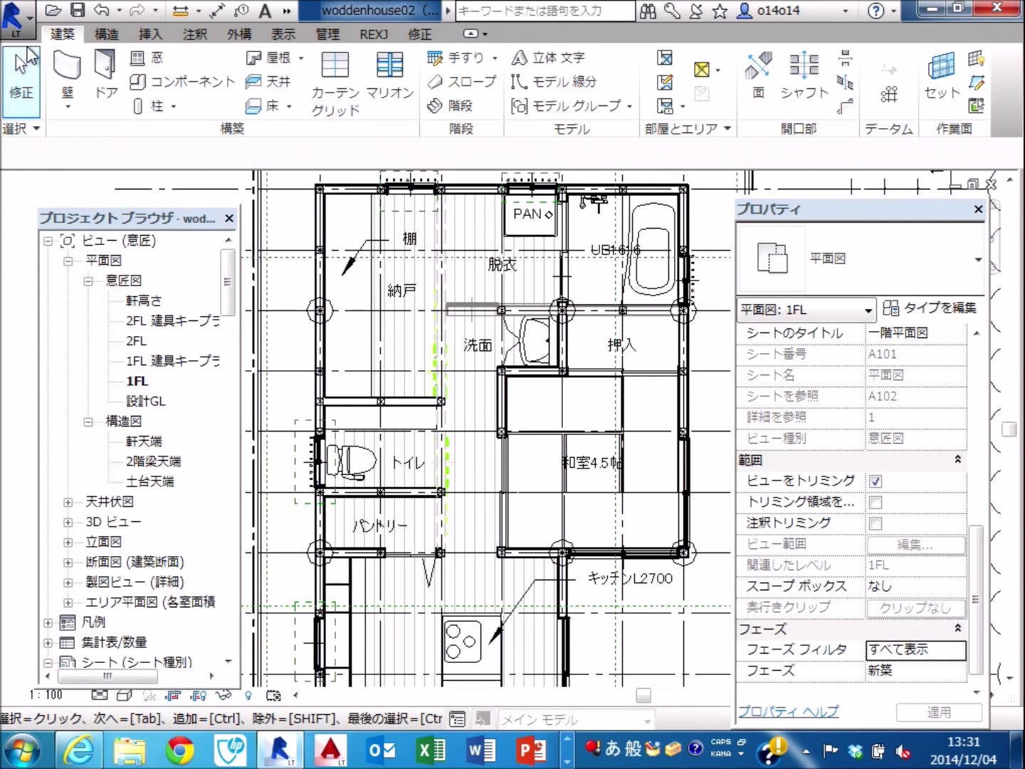
Open the Phases dialog from Manage, review phase 新築, and show the Phase Filters table.
left_click(335, 34)
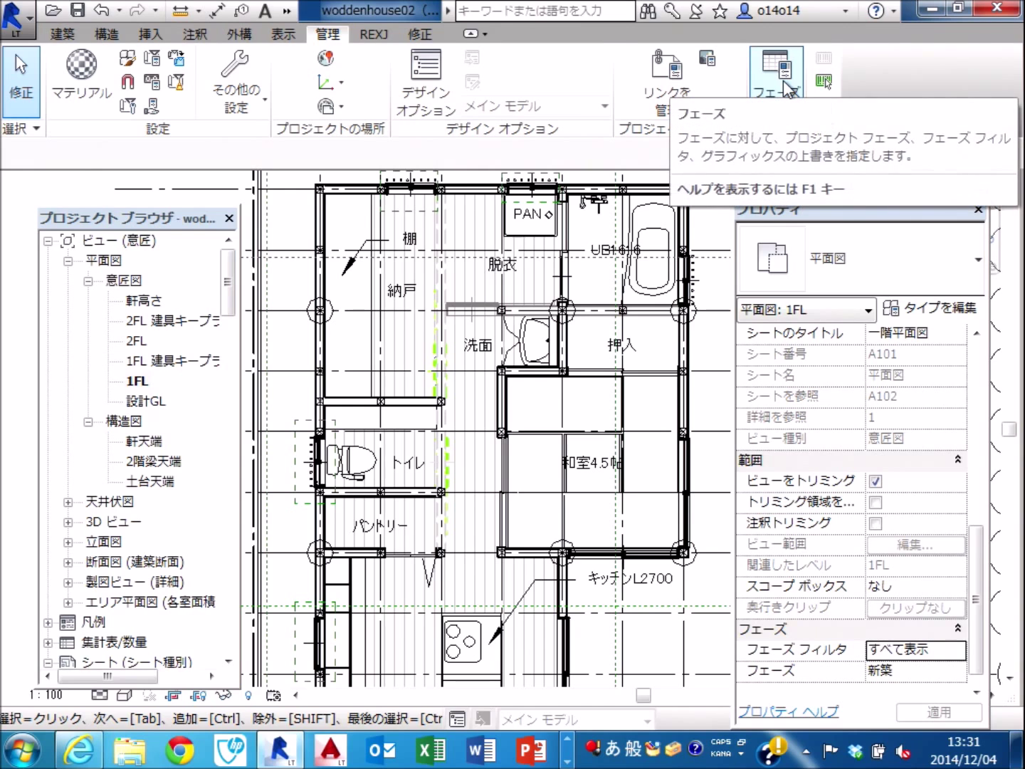
mouse_move(776, 77)
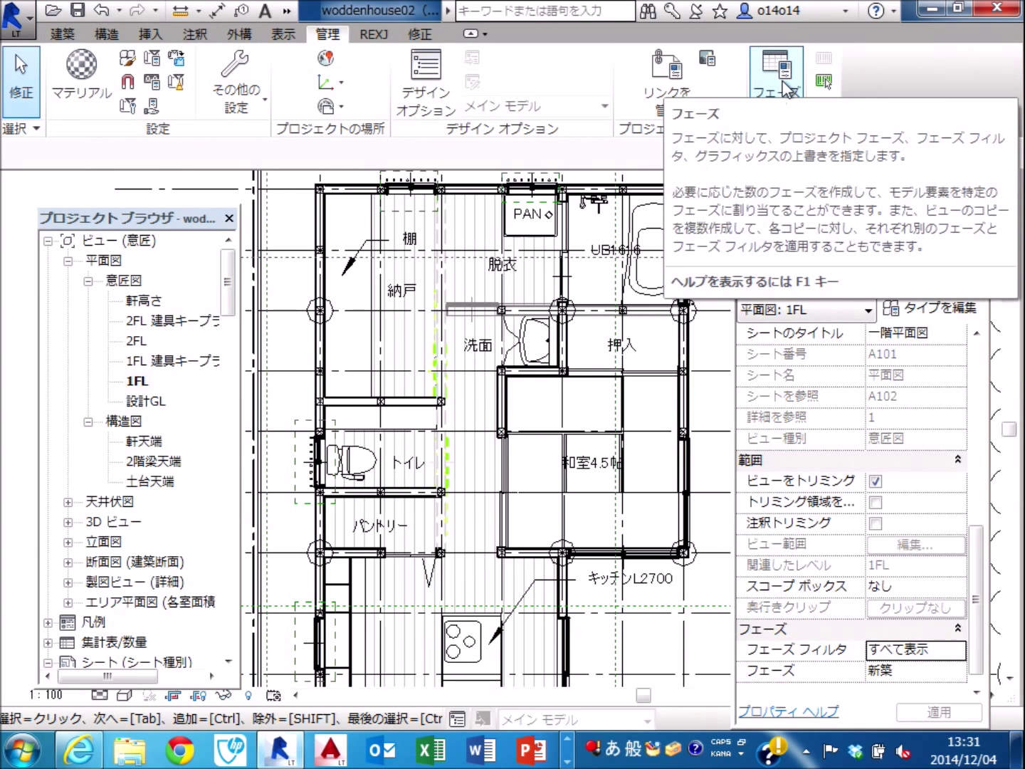
left_click(783, 86)
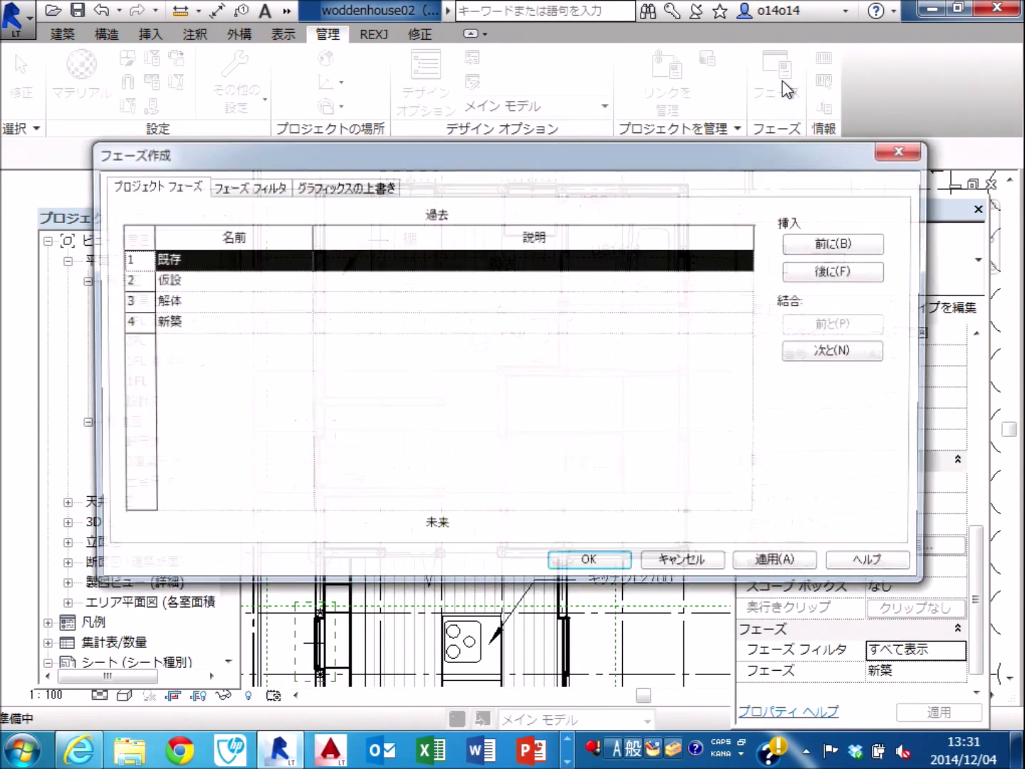
left_click_drag(625, 158, 592, 94)
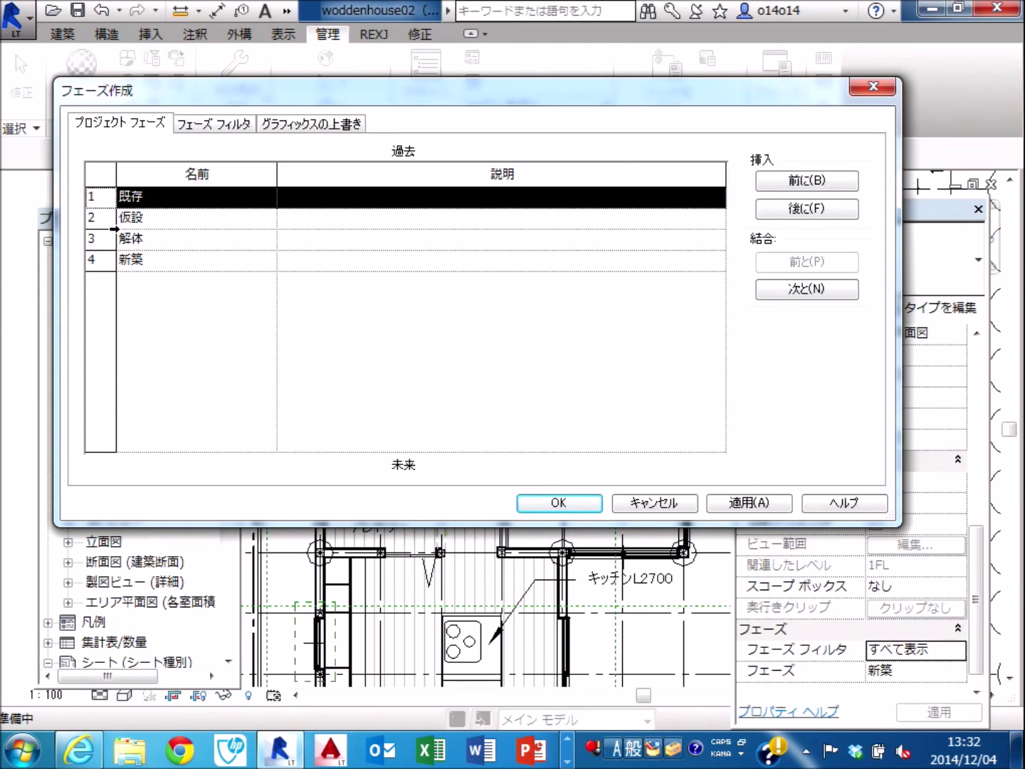
left_click(192, 260)
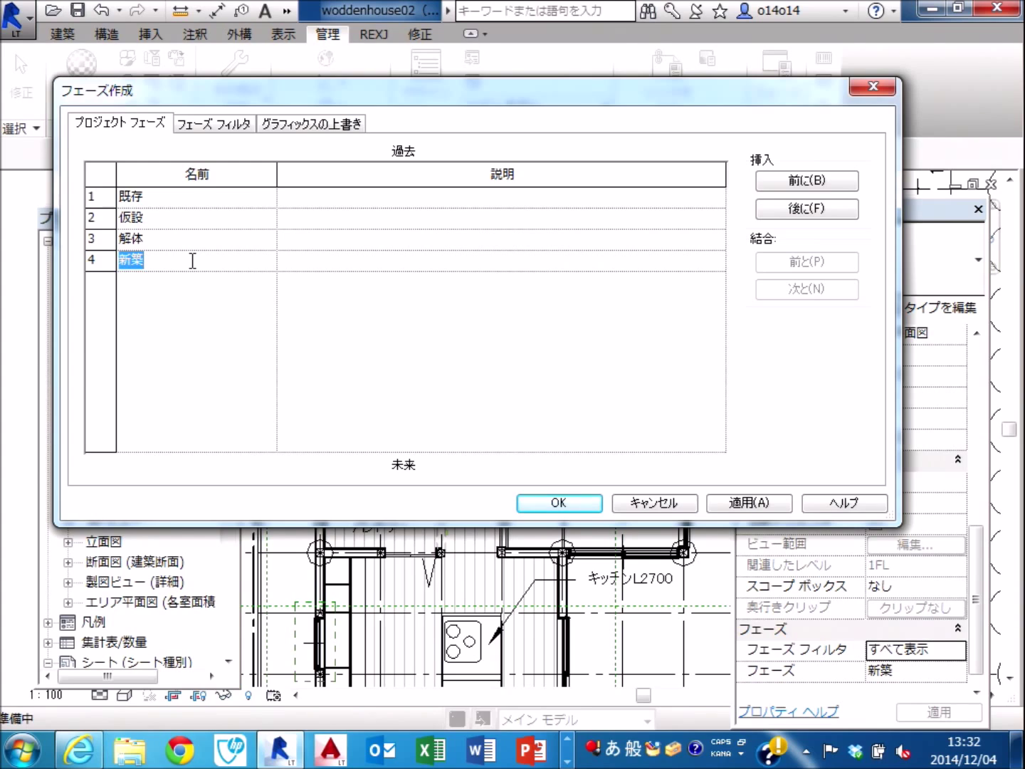
left_click(198, 302)
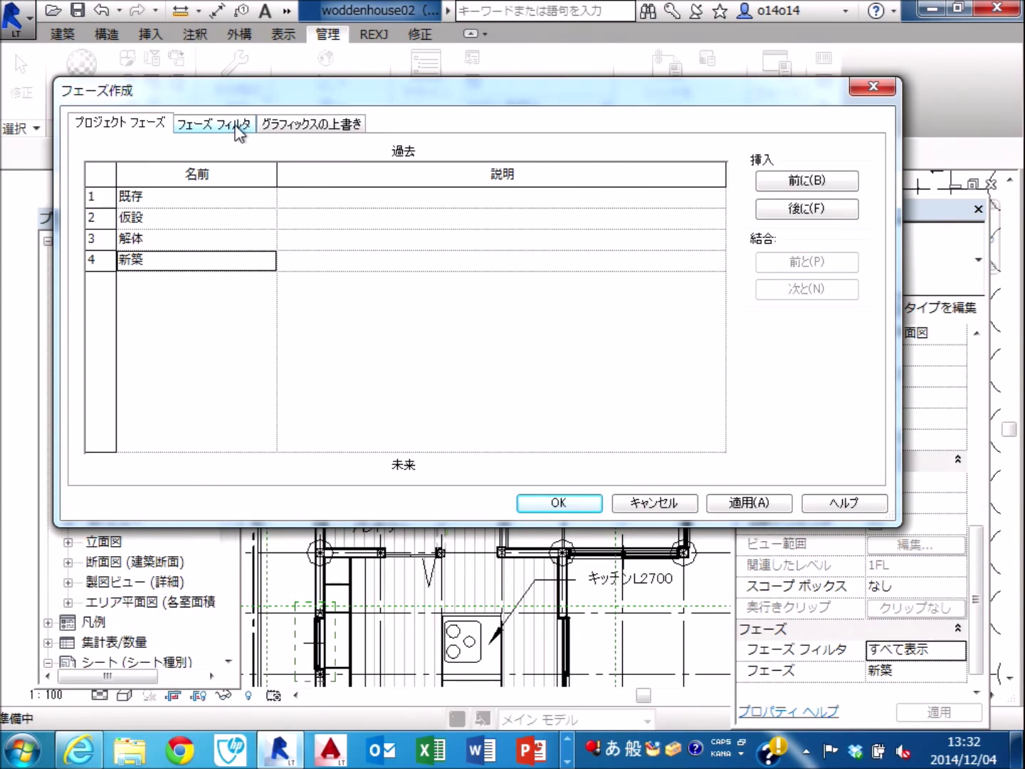
left_click(238, 131)
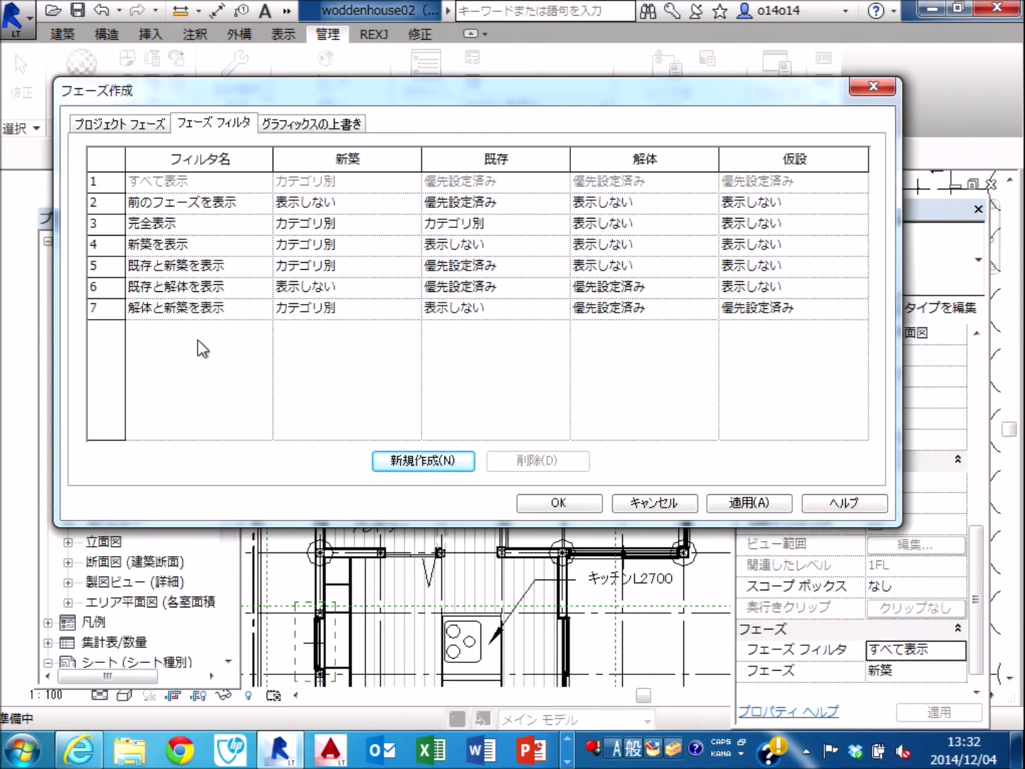
key("Zenkaku_Hankaku")
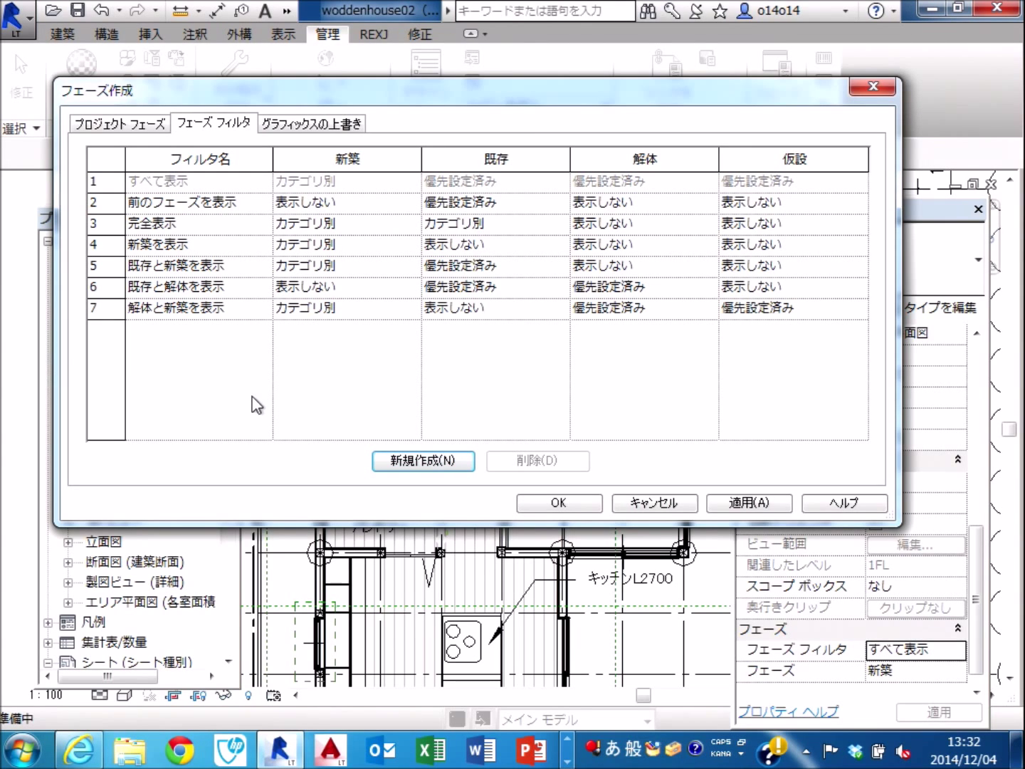
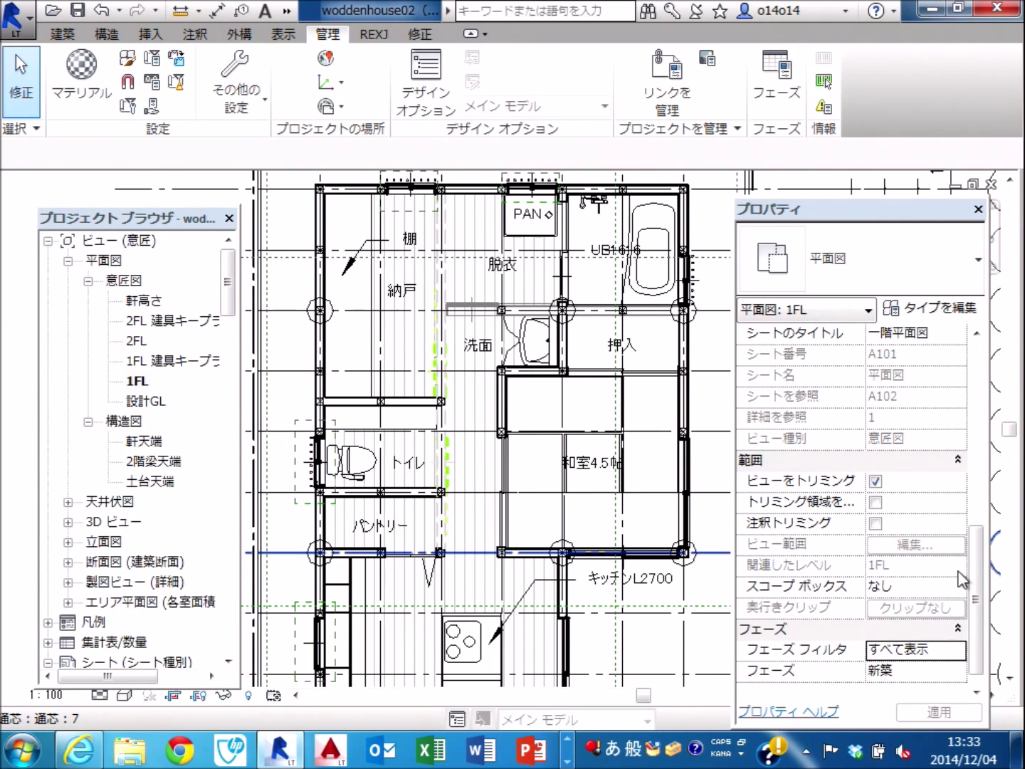
Remove the view template from the 1FL plan by choosing none.
scroll(494, 480, "down", 1)
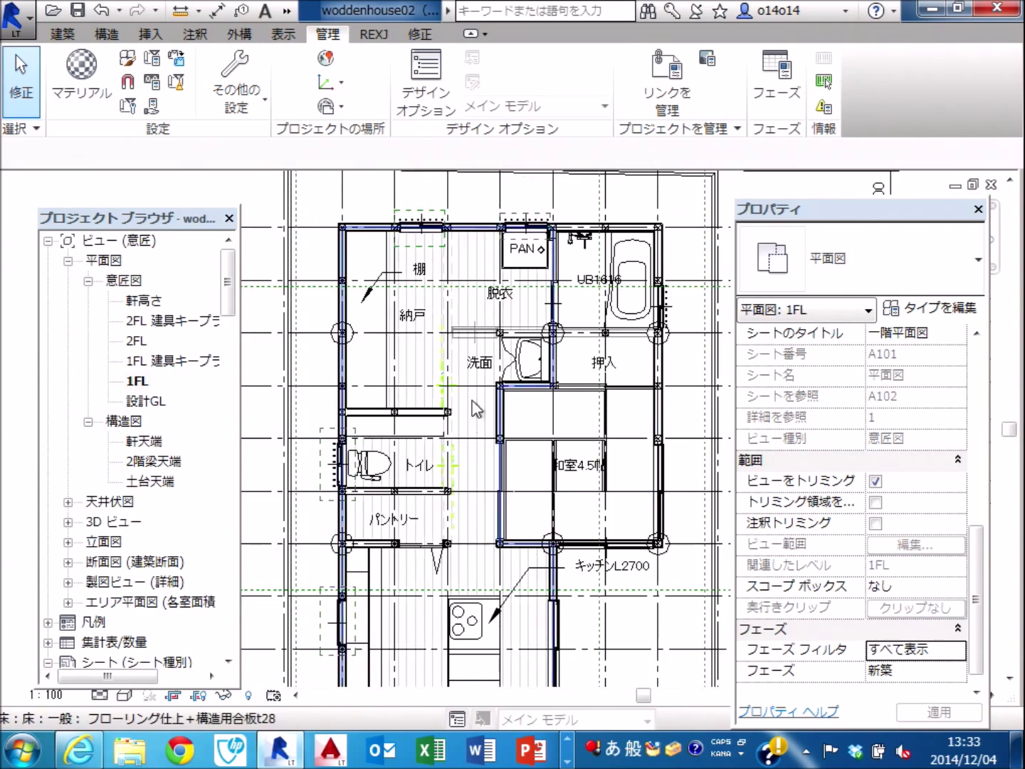
scroll(477, 410, "down", 1)
middle_click_drag(475, 409, 415, 302)
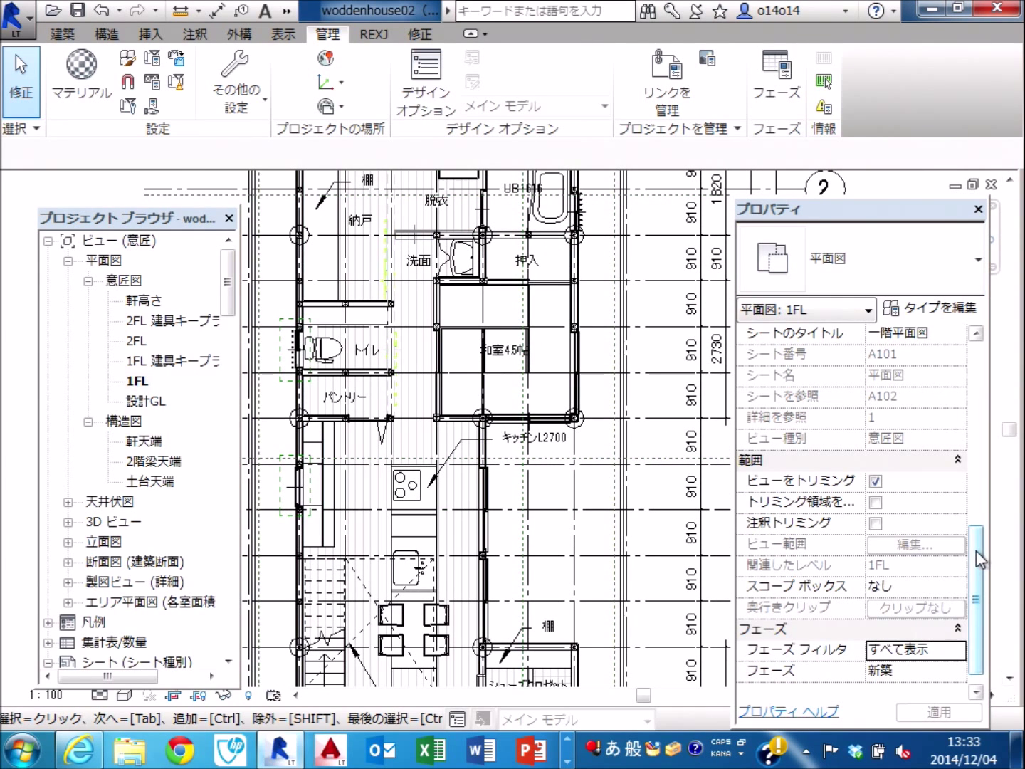
left_click_drag(976, 550, 974, 495)
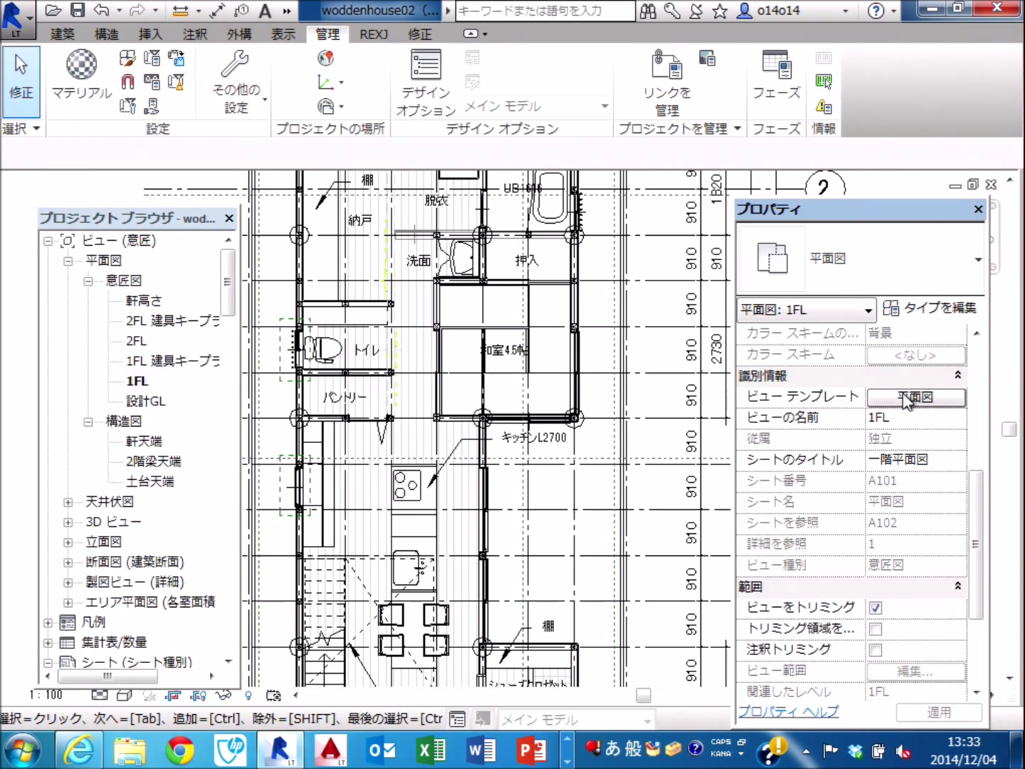
left_click(907, 400)
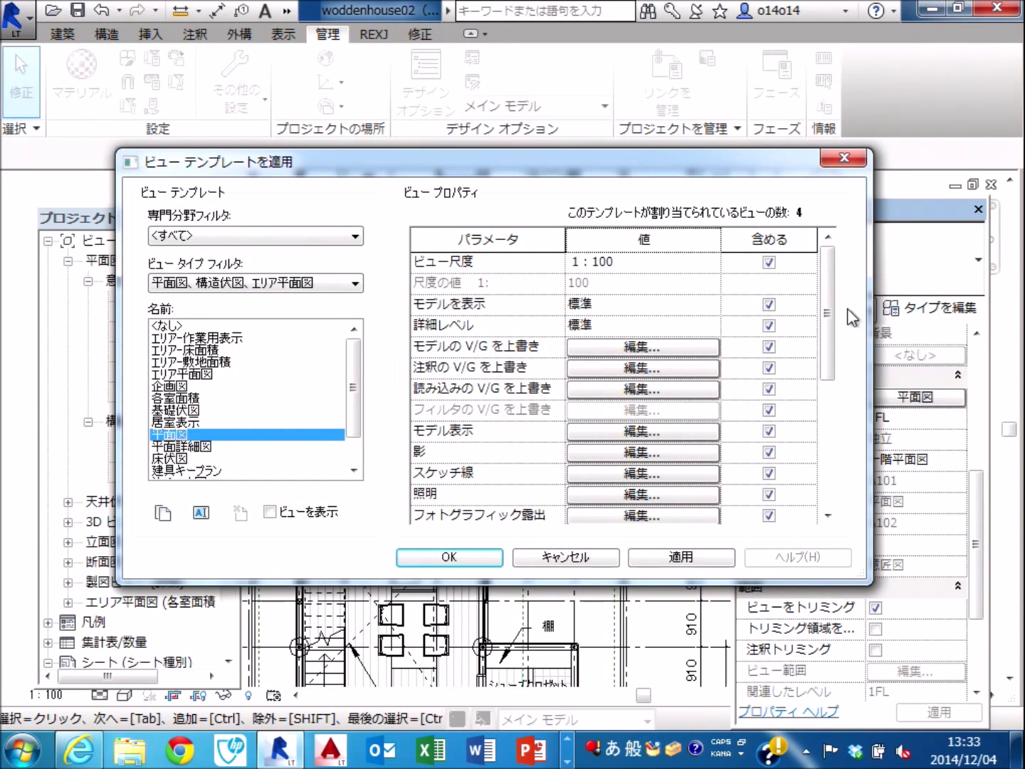
left_click_drag(827, 307, 830, 426)
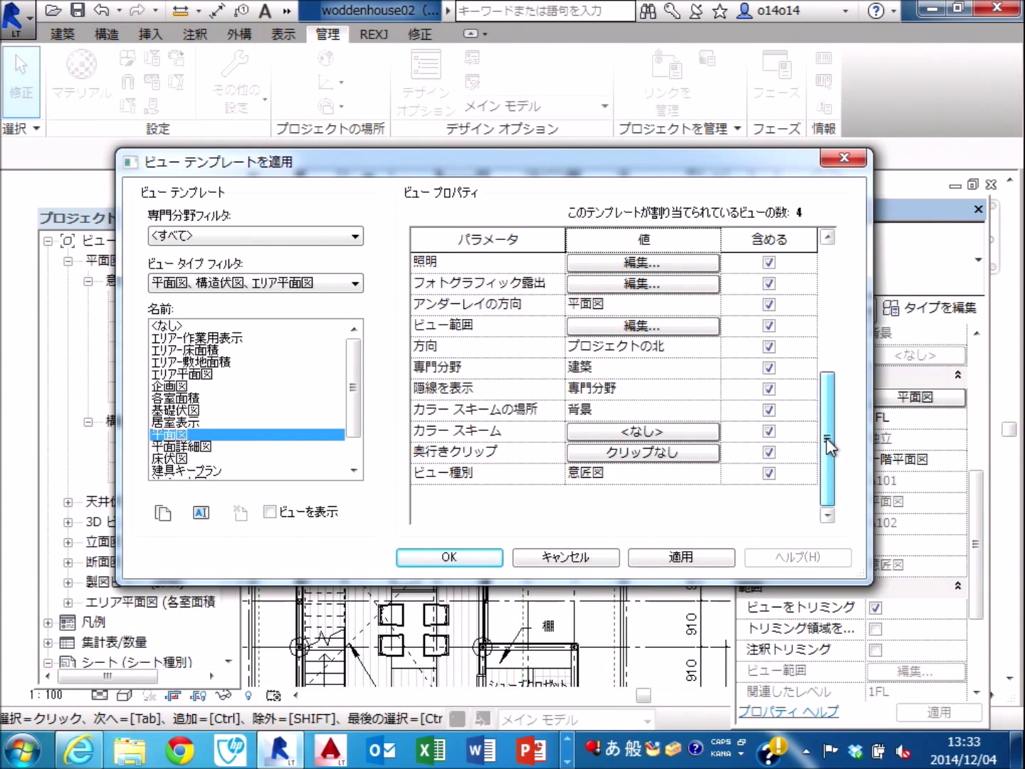
mouse_move(828, 445)
left_mouse_down()
mouse_move(832, 286)
mouse_move(833, 427)
left_mouse_up()
left_click_drag(833, 426, 834, 386)
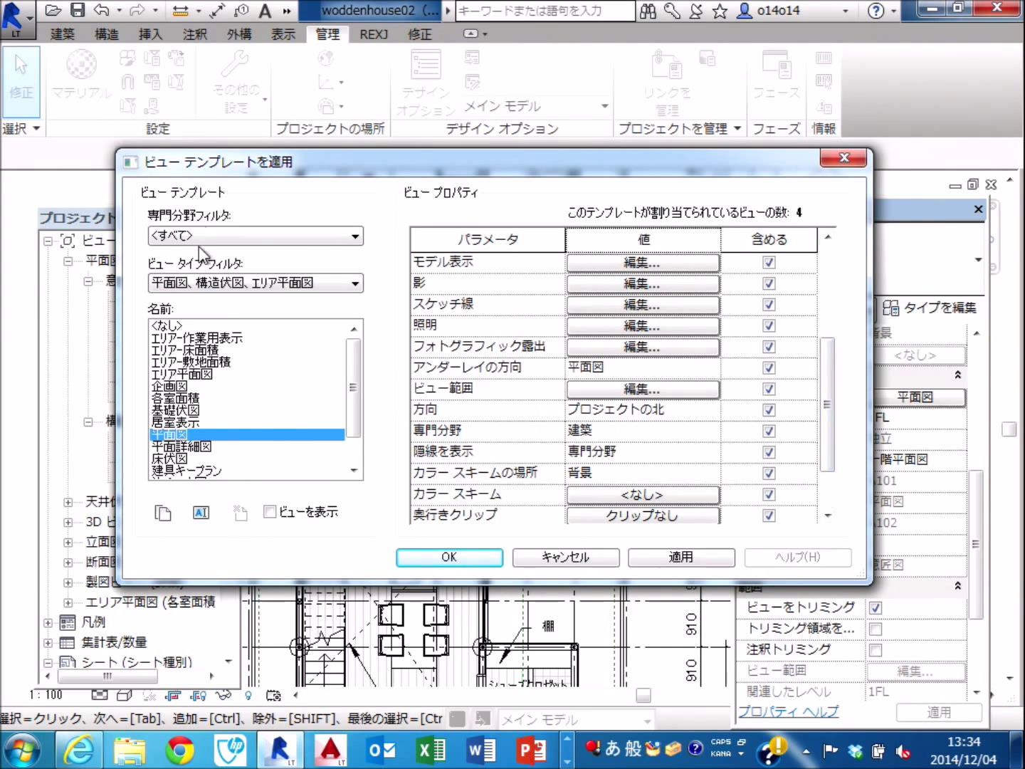
left_click(171, 326)
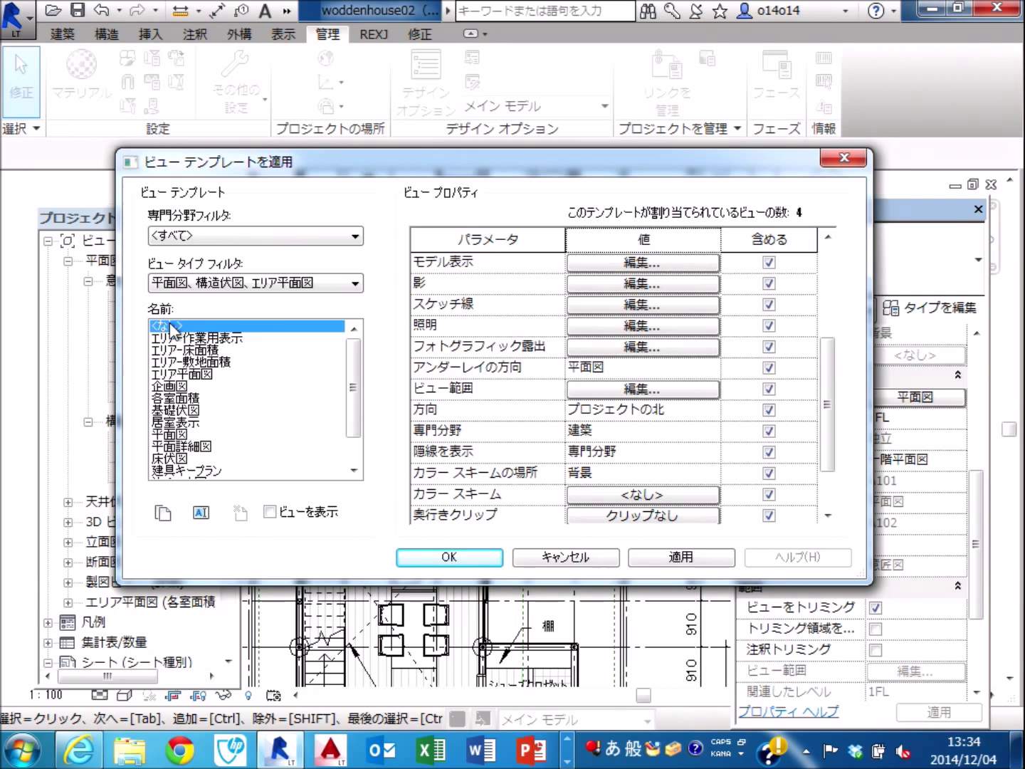
left_click(464, 556)
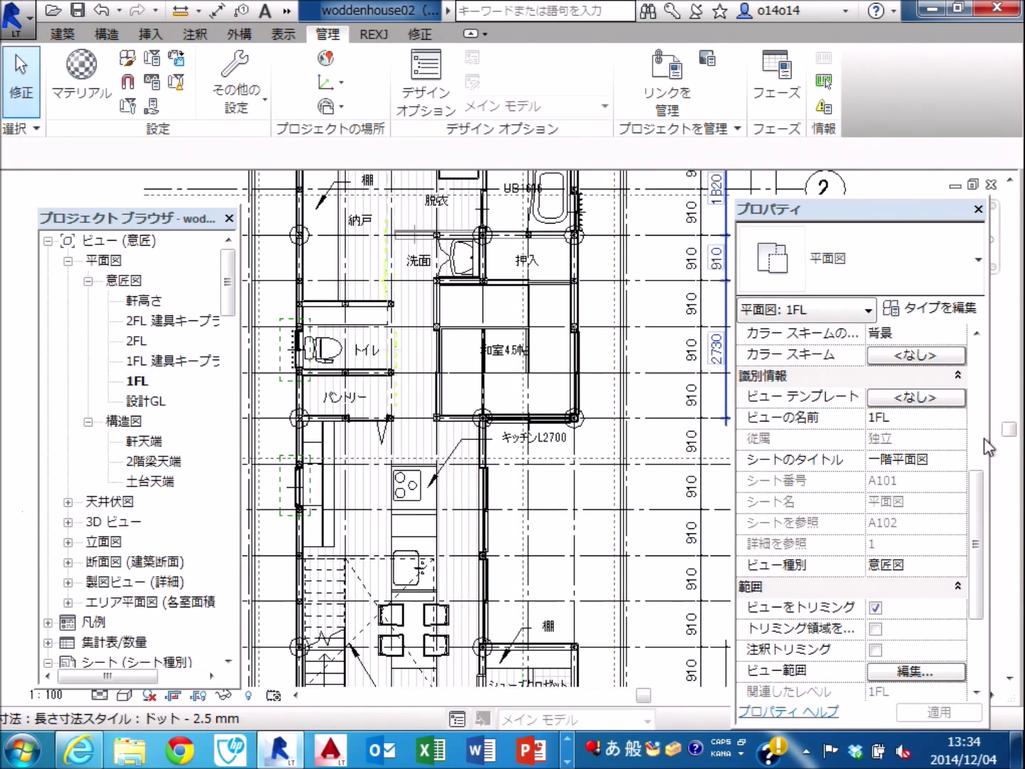
Reapply the 平面図 view template to the plan and review its settings.
left_click(939, 395)
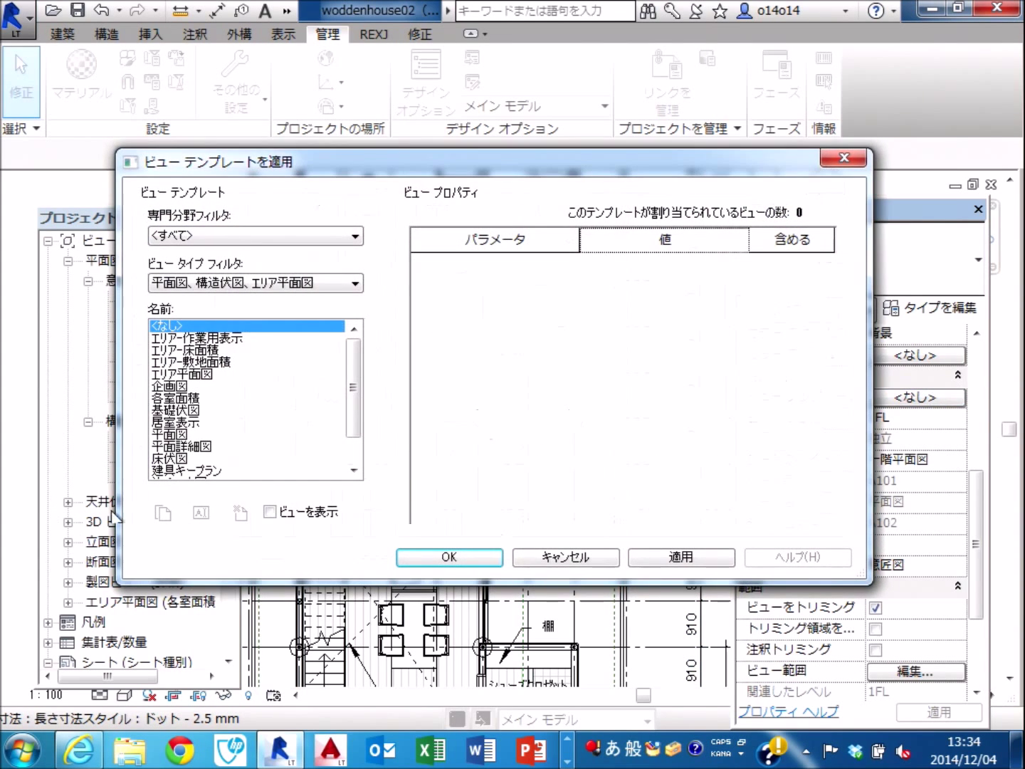
left_click(169, 434)
left_click(449, 557)
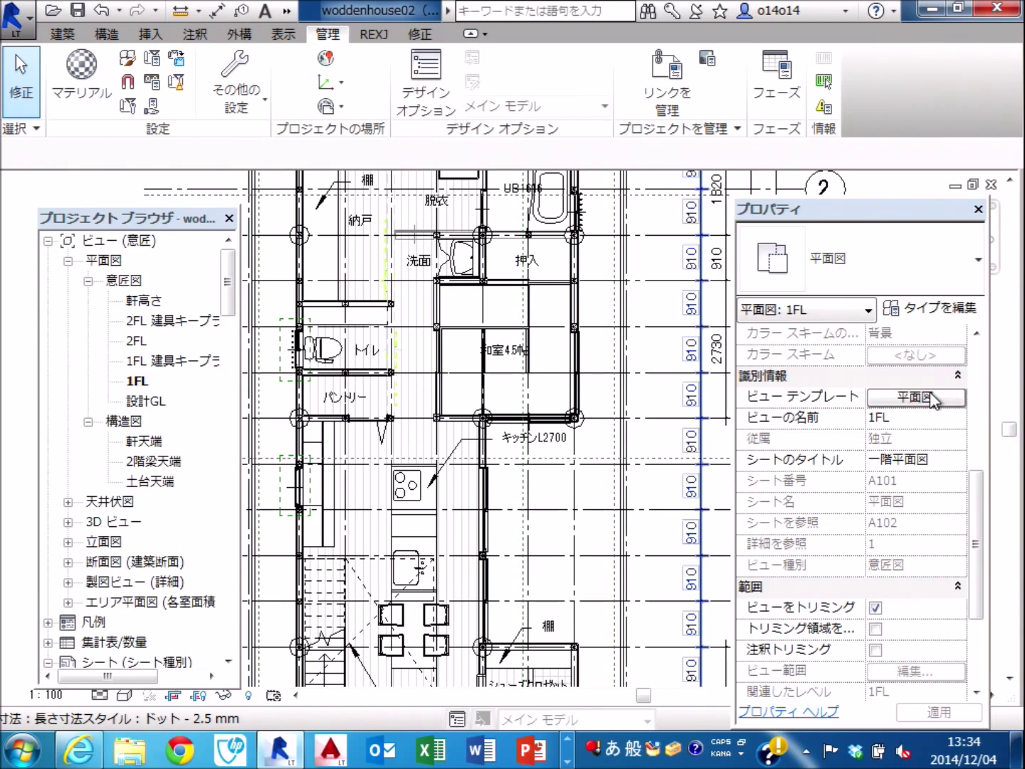
left_click(915, 397)
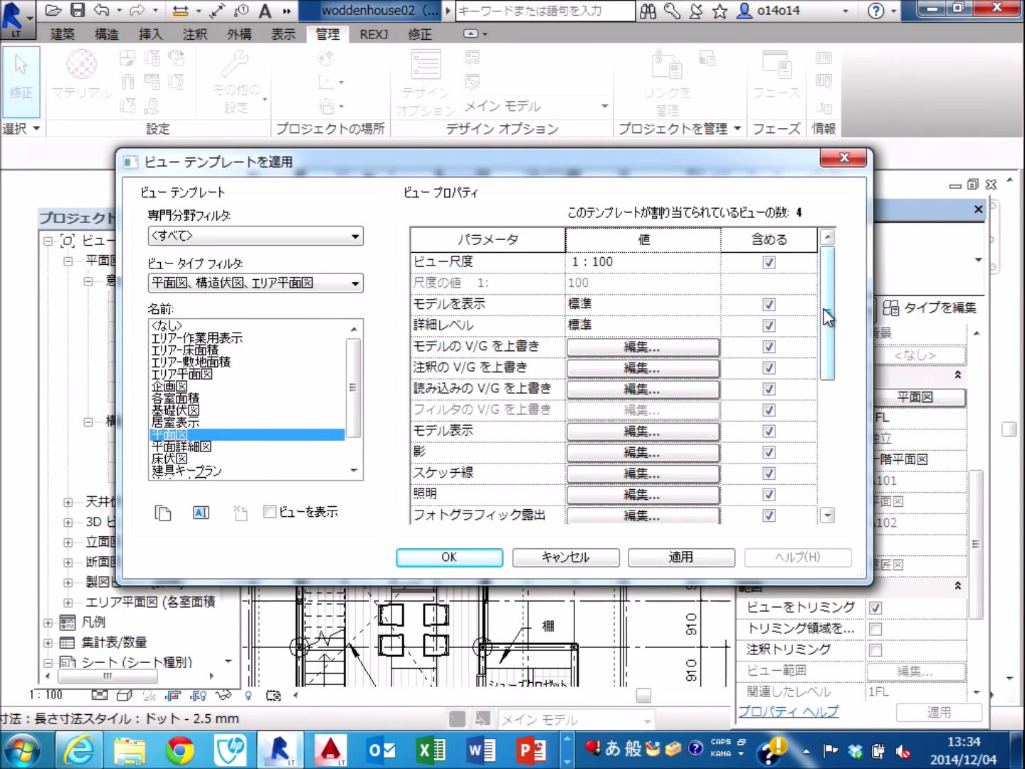
mouse_move(825, 317)
left_mouse_down()
mouse_move(829, 445)
mouse_move(828, 263)
left_mouse_up()
left_click(844, 160)
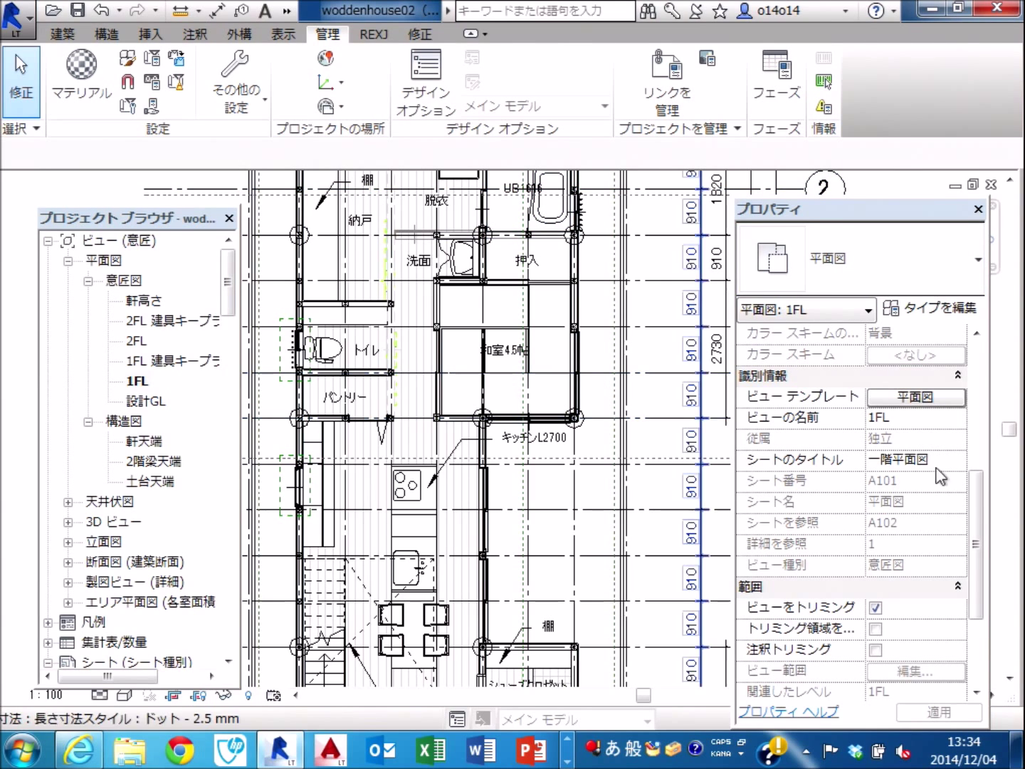
Check the view's phase and keep it set to 新築.
left_click_drag(975, 503, 904, 649)
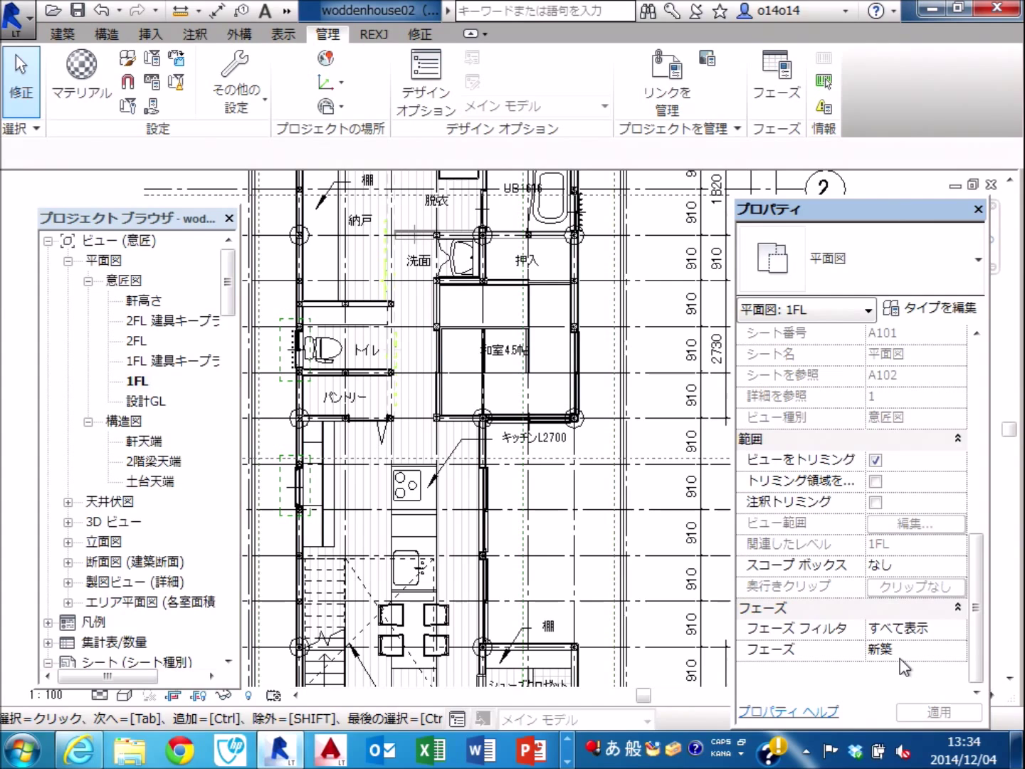
scroll(976, 650, "up", 2)
scroll(977, 649, "down", 1)
scroll(978, 650, "down", 1)
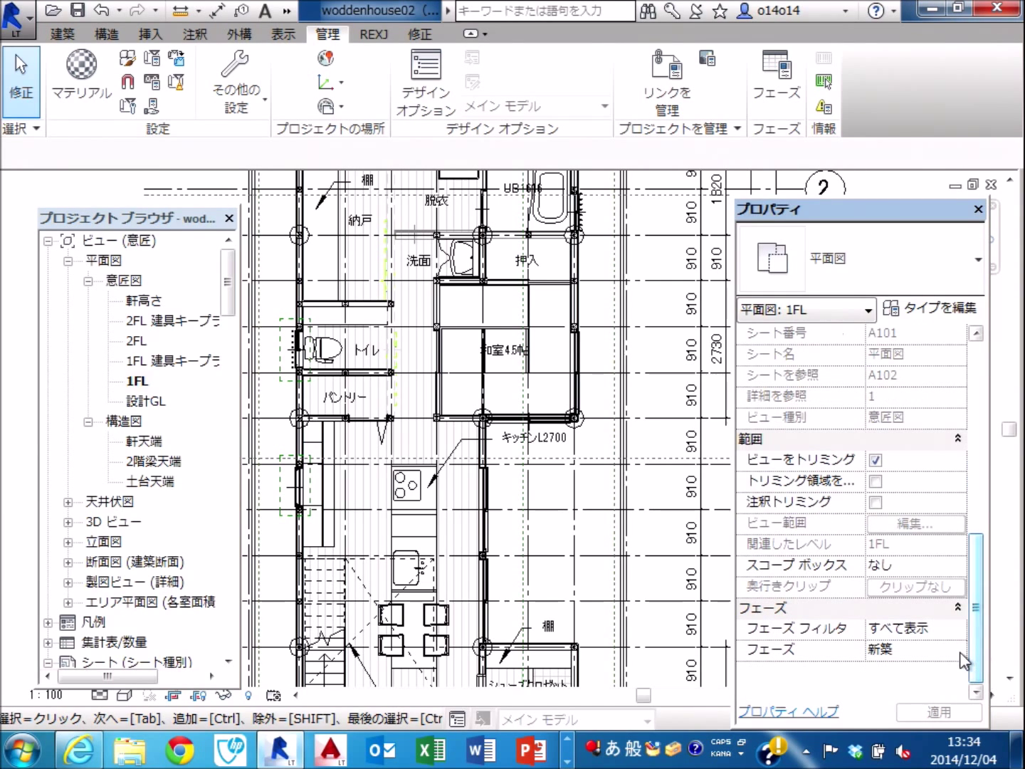
left_click(961, 652)
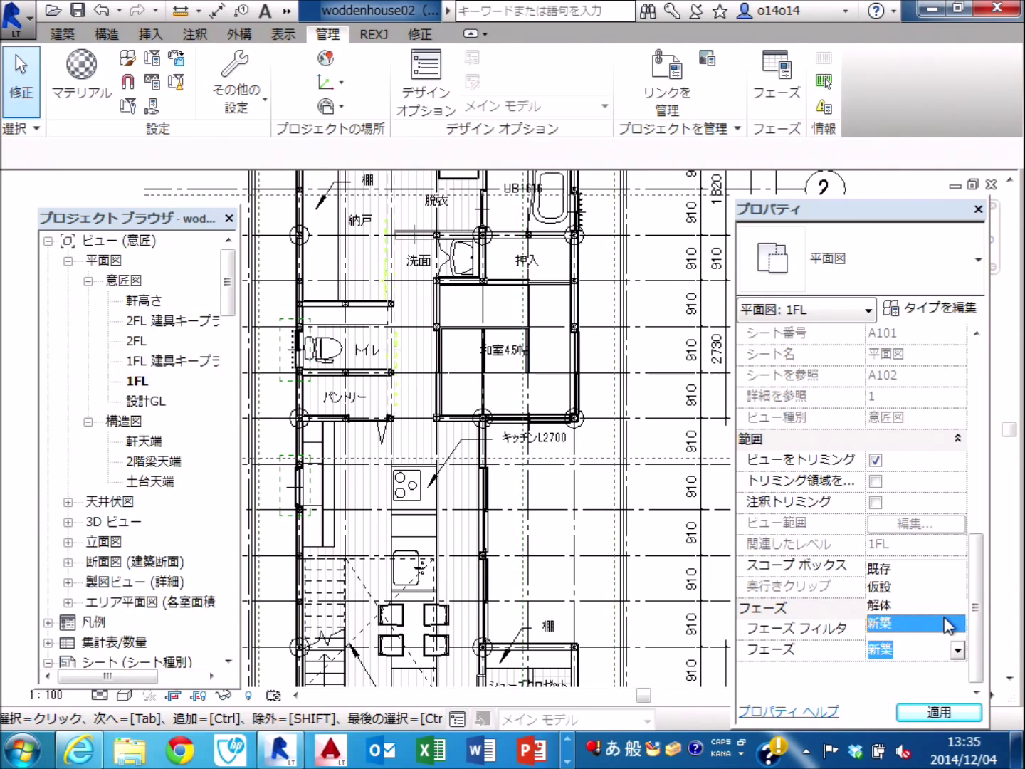
left_click(981, 661)
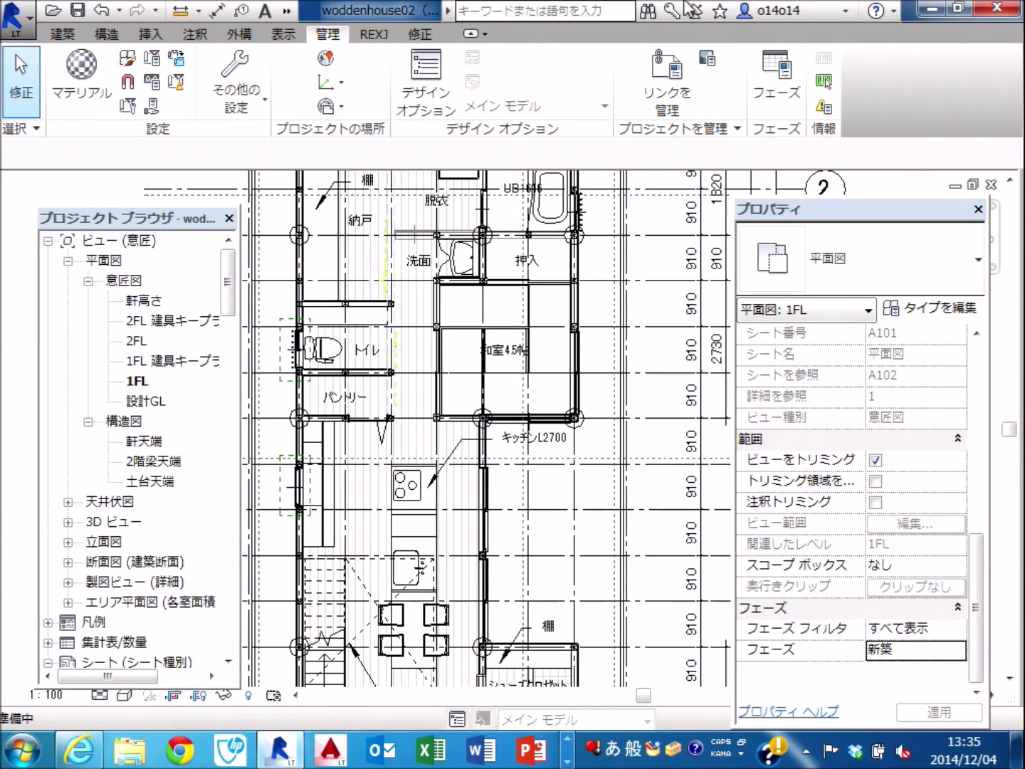
Open the Phasing graphic overrides and the 解体 projection line settings.
left_click(772, 75)
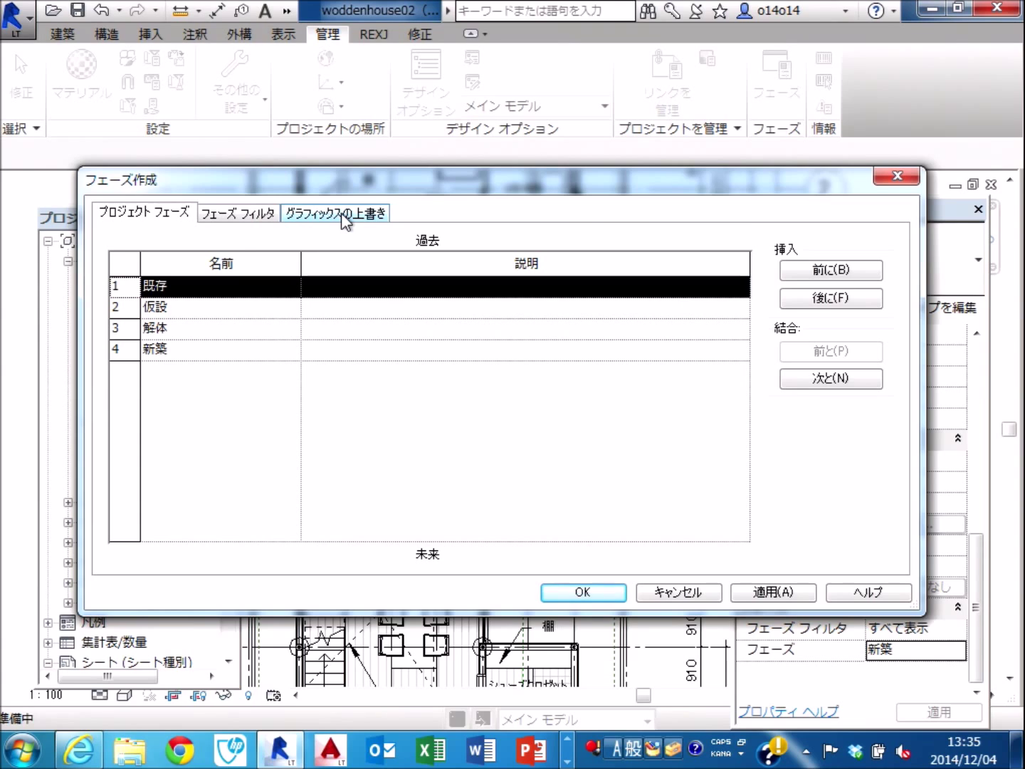
left_click(344, 215)
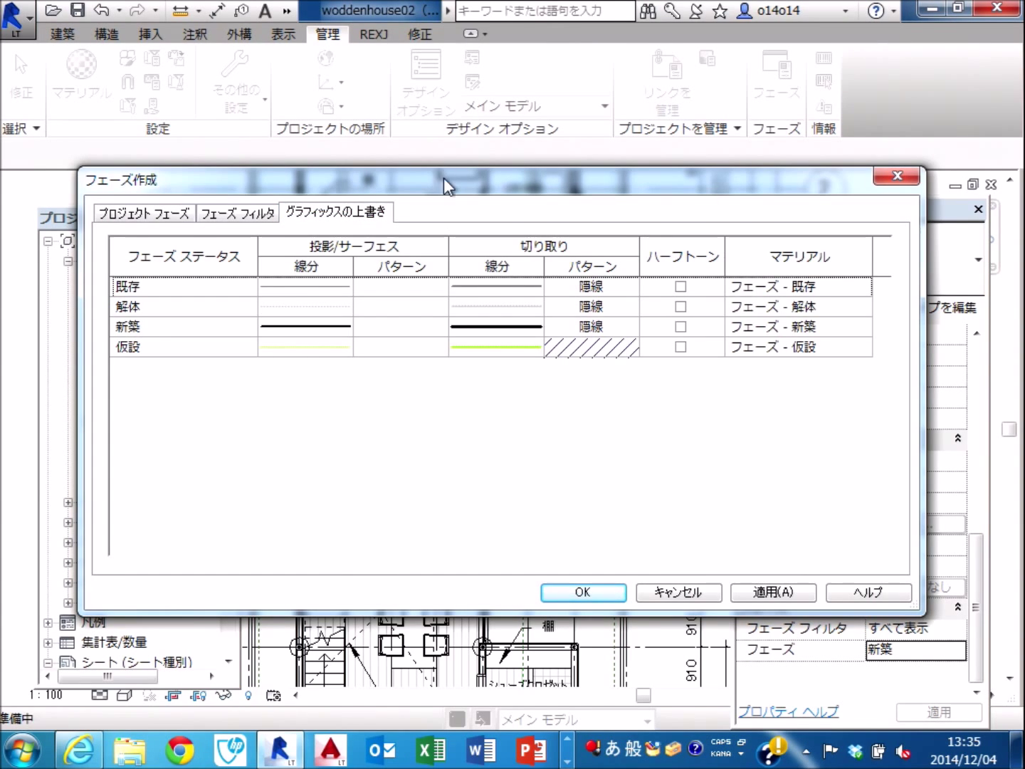
left_click_drag(443, 178, 413, 121)
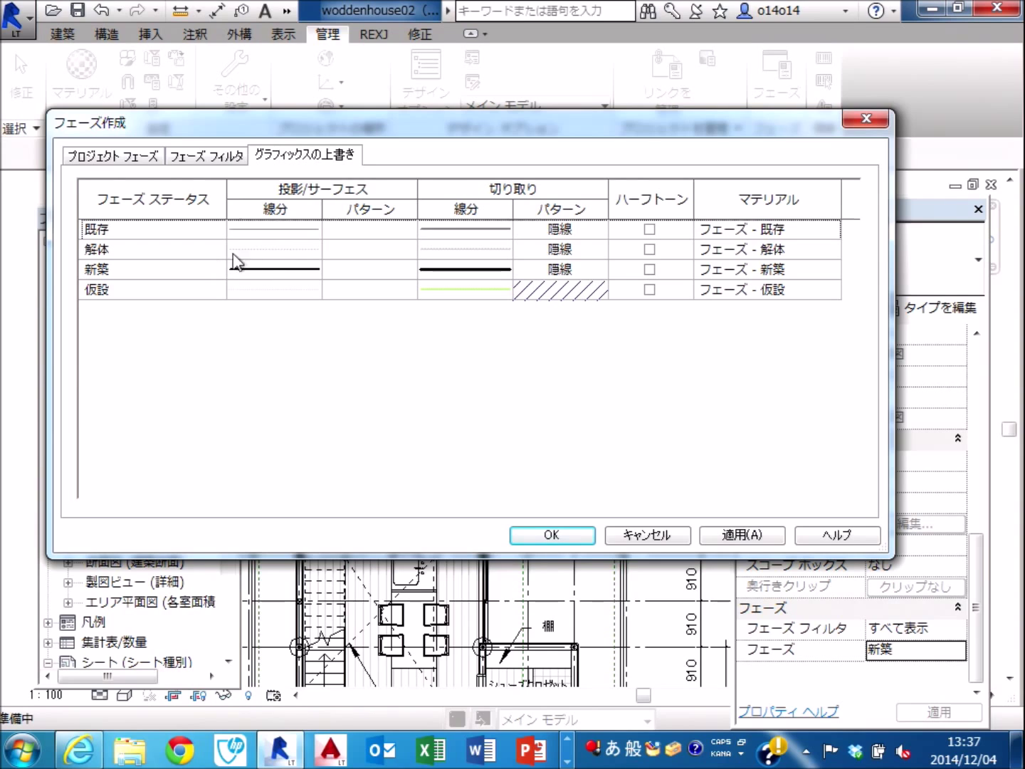
left_click(274, 248)
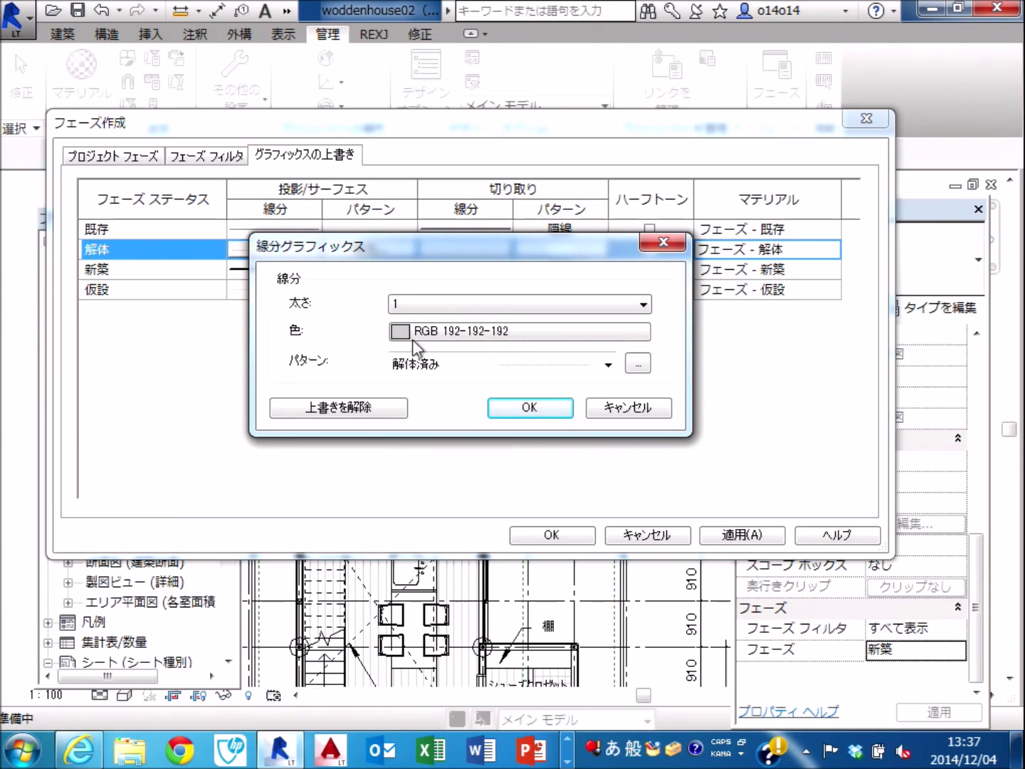
Make 解体 projection lines red, solid 実線, with no line weight override.
left_click(497, 331)
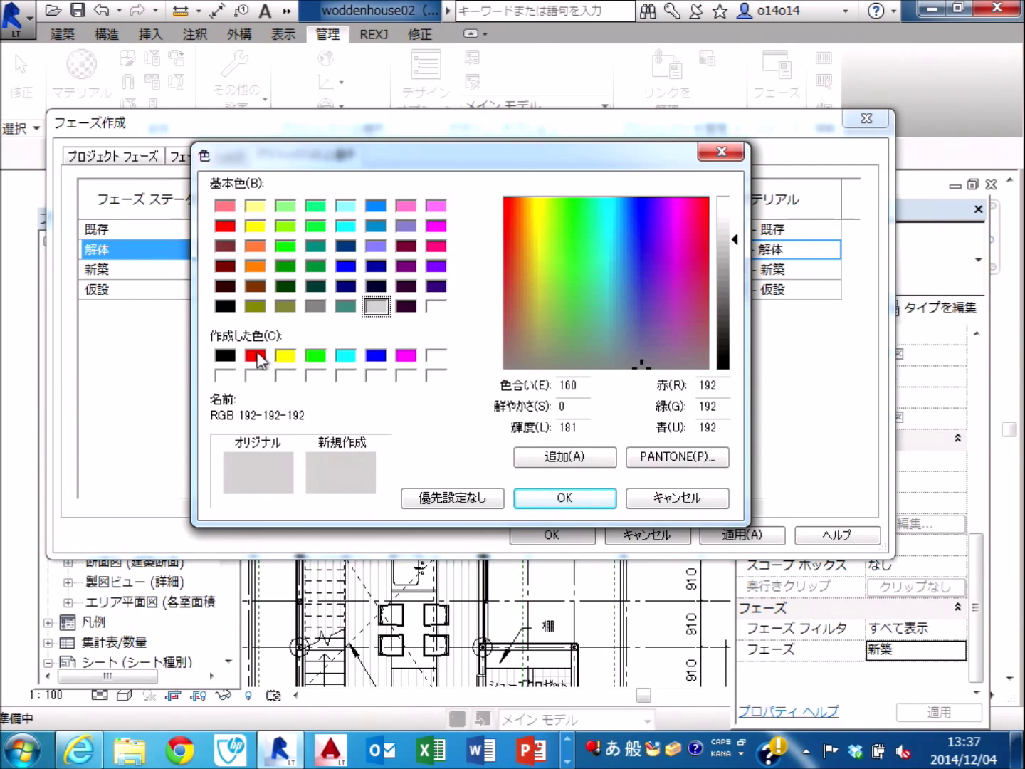
left_click(257, 359)
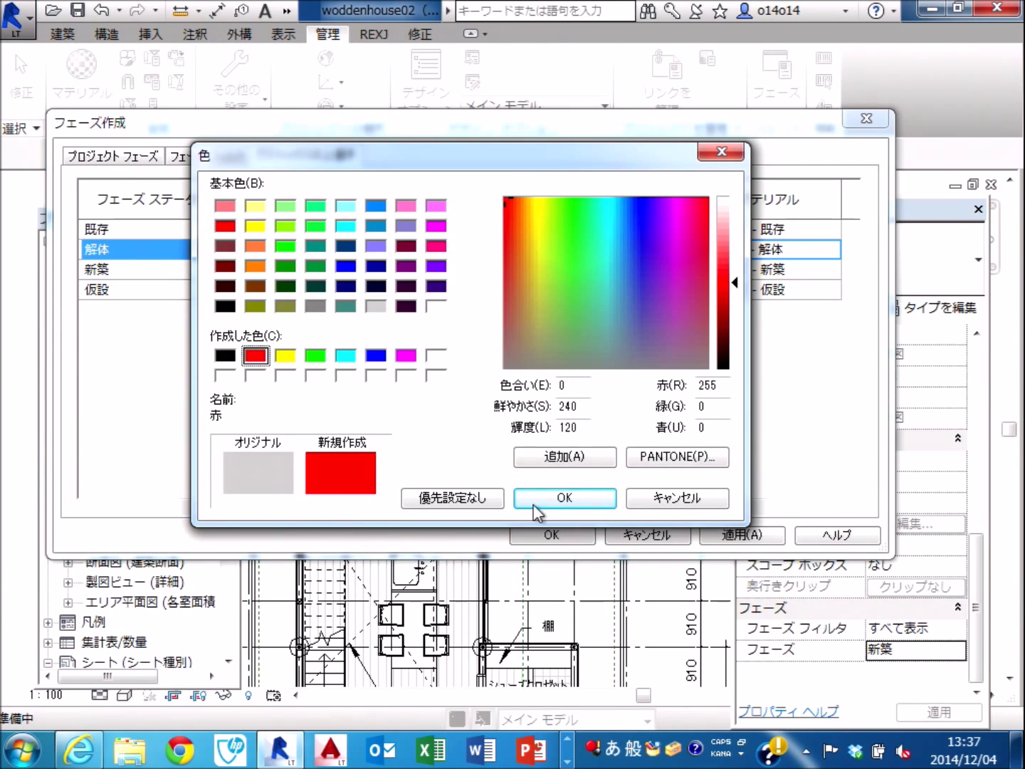
left_click(568, 499)
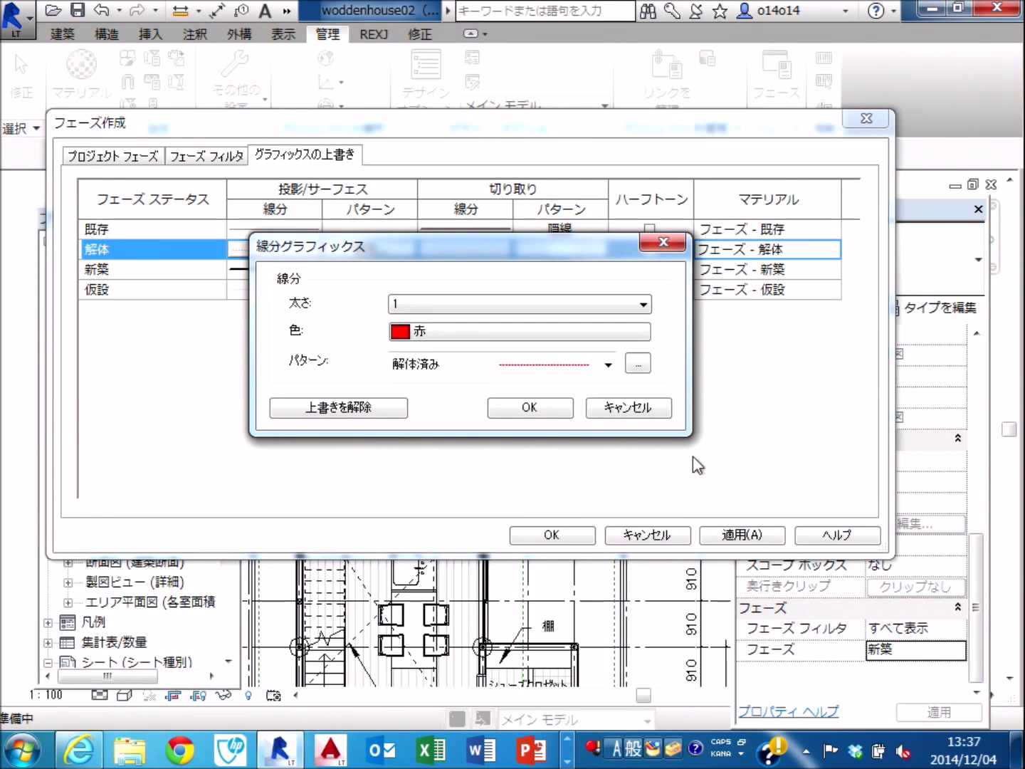
left_click(608, 364)
scroll(577, 292, "up", 1)
scroll(583, 297, "up", 6)
scroll(582, 297, "up", 1)
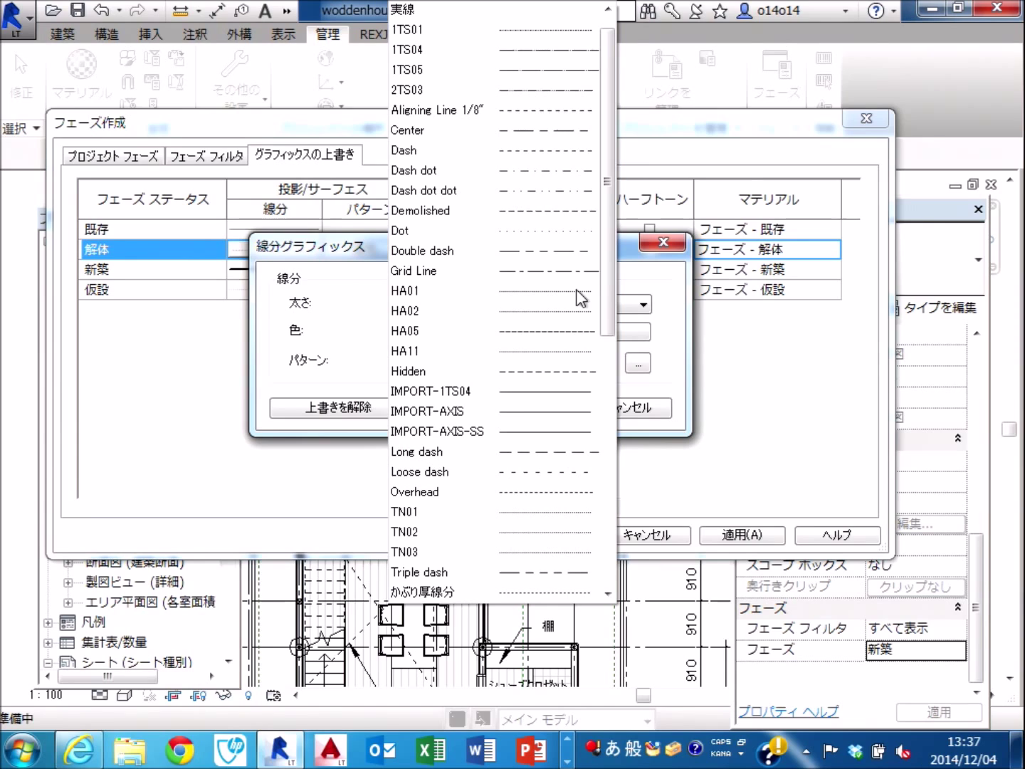
left_click(558, 15)
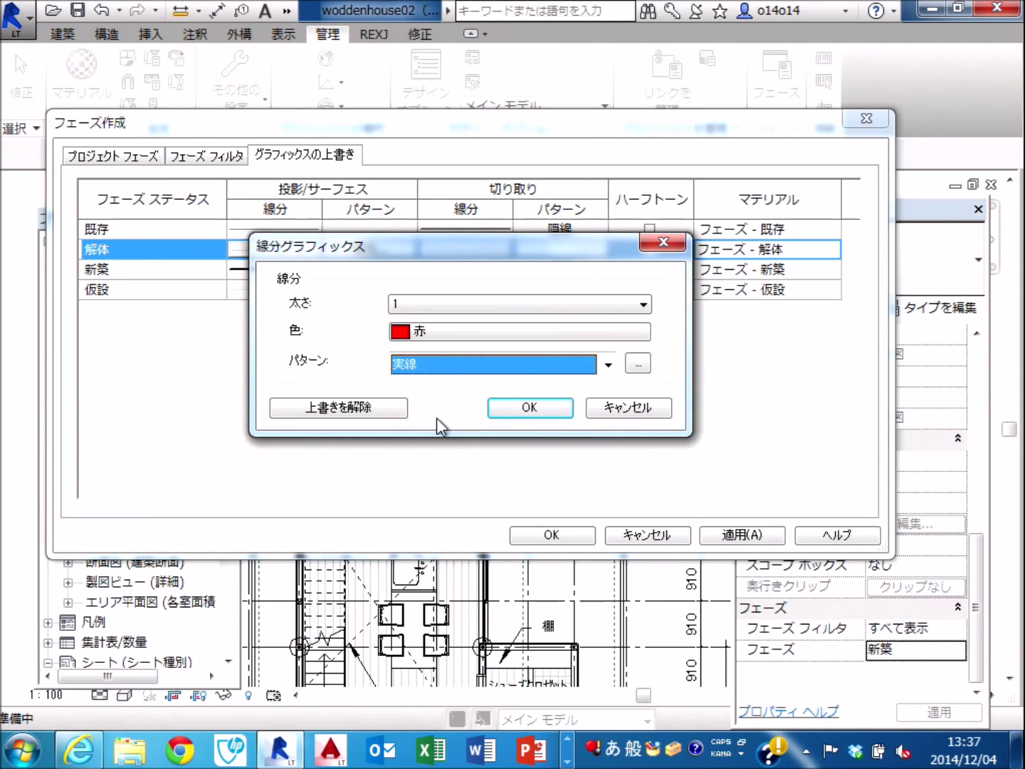
left_click(507, 311)
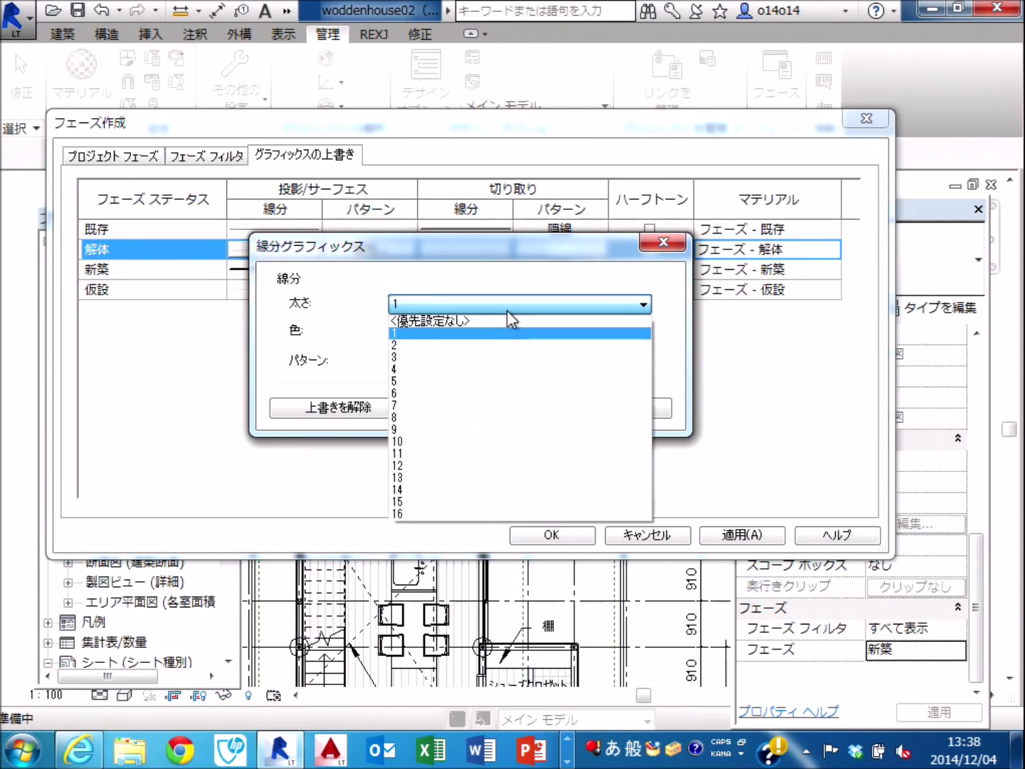
left_click(555, 321)
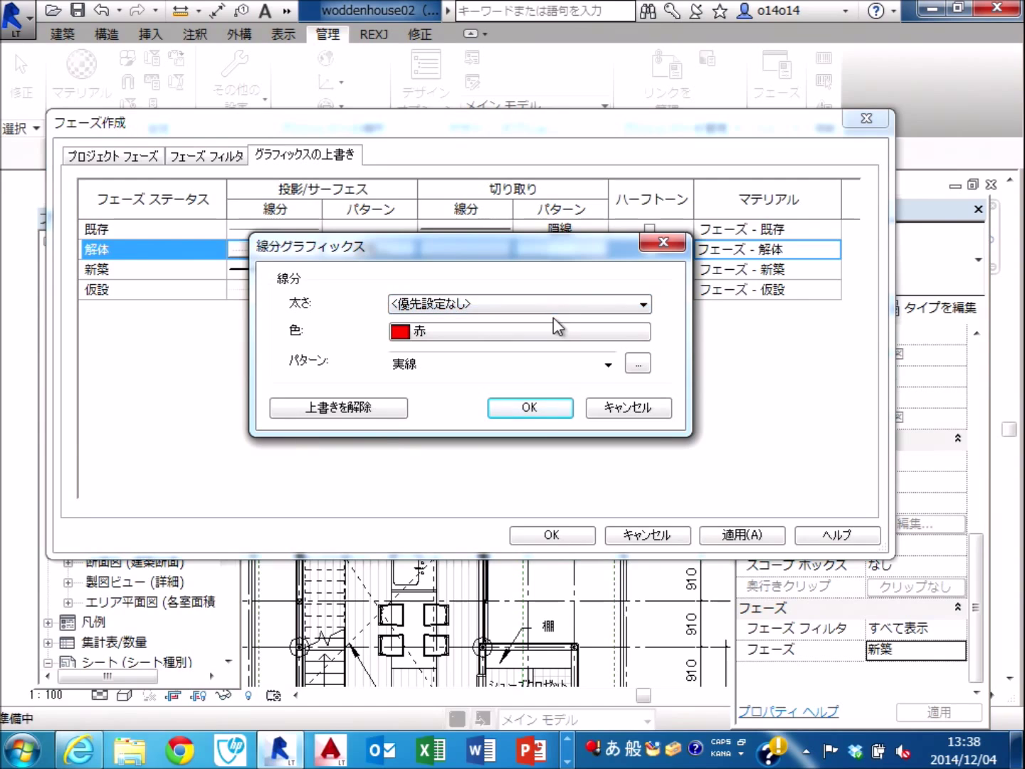
left_click(542, 413)
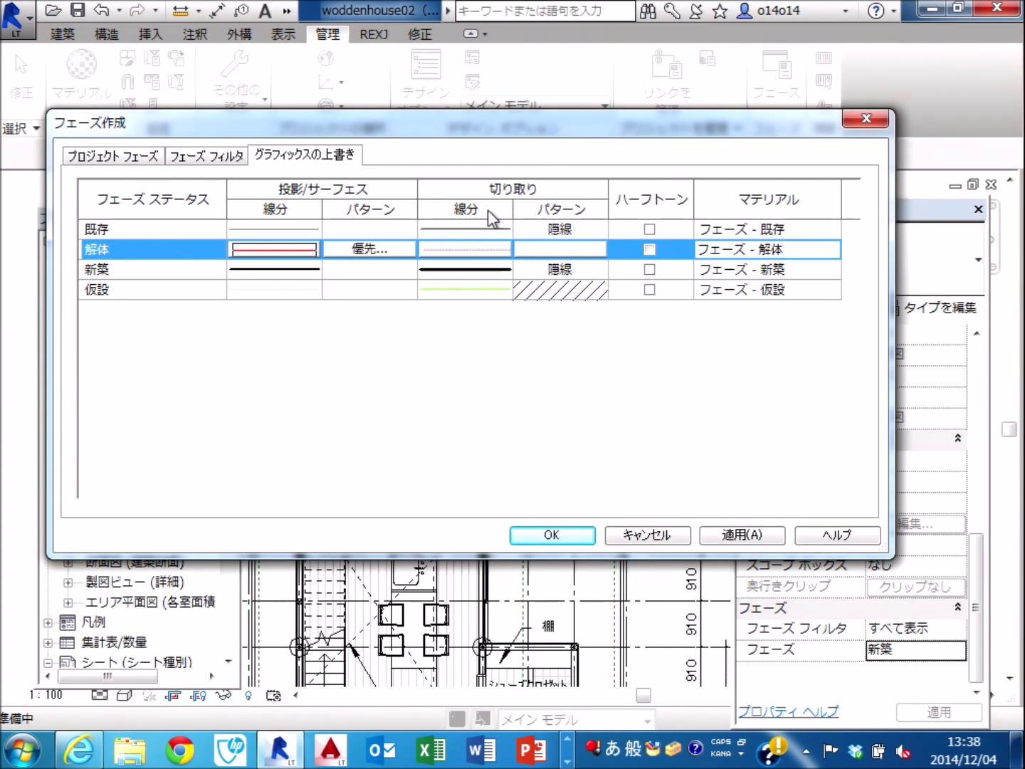
left_click(472, 250)
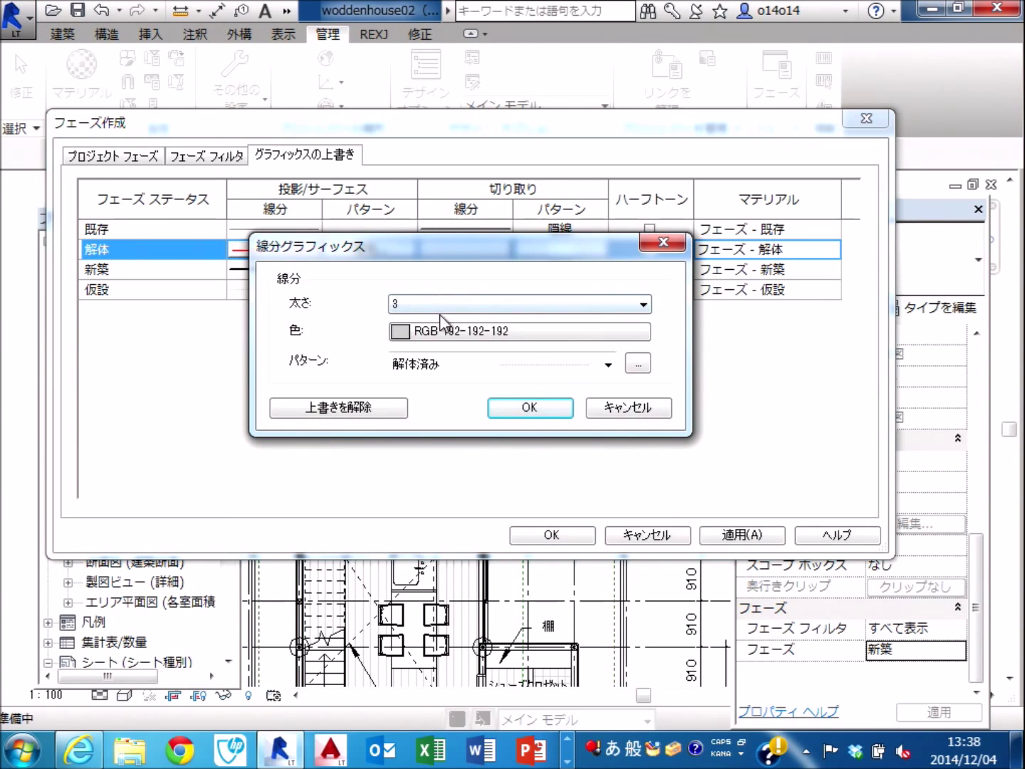
Make 解体 cut lines red, solid 実線, with no line weight override.
left_click(514, 306)
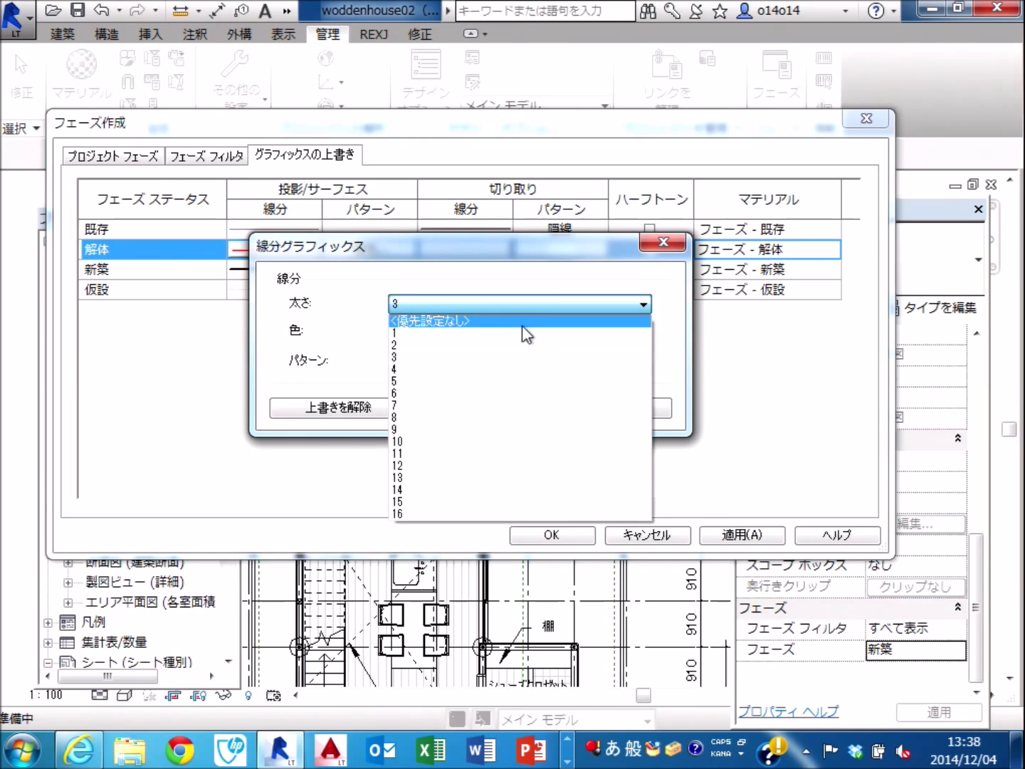
left_click(523, 326)
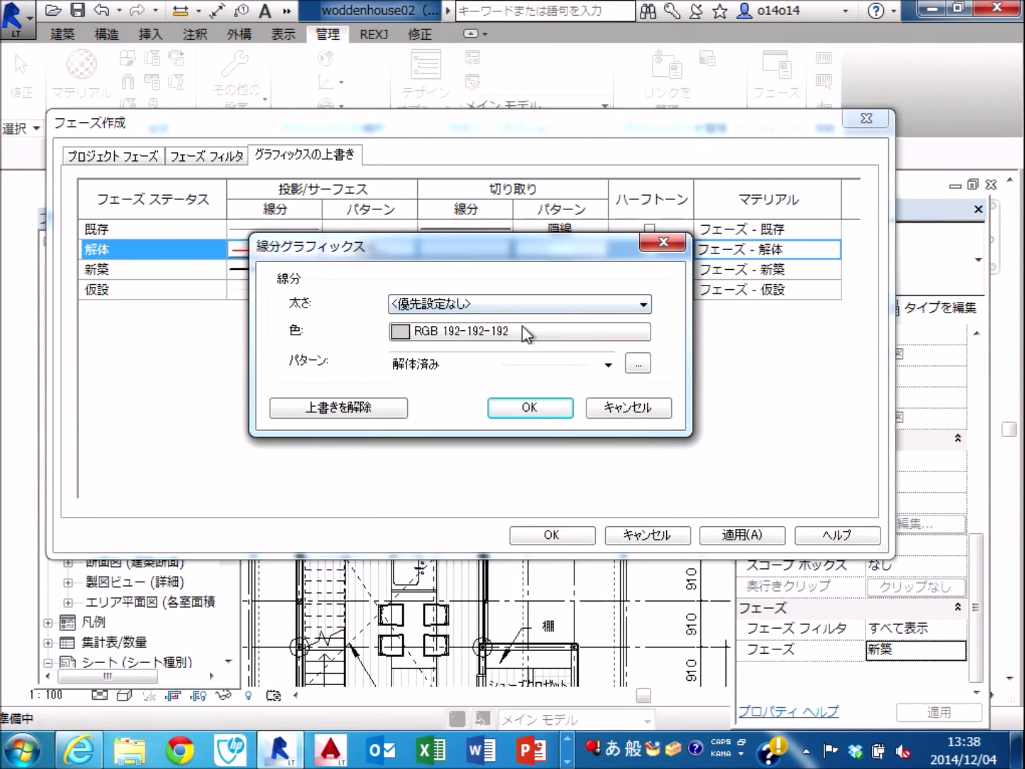
left_click(522, 333)
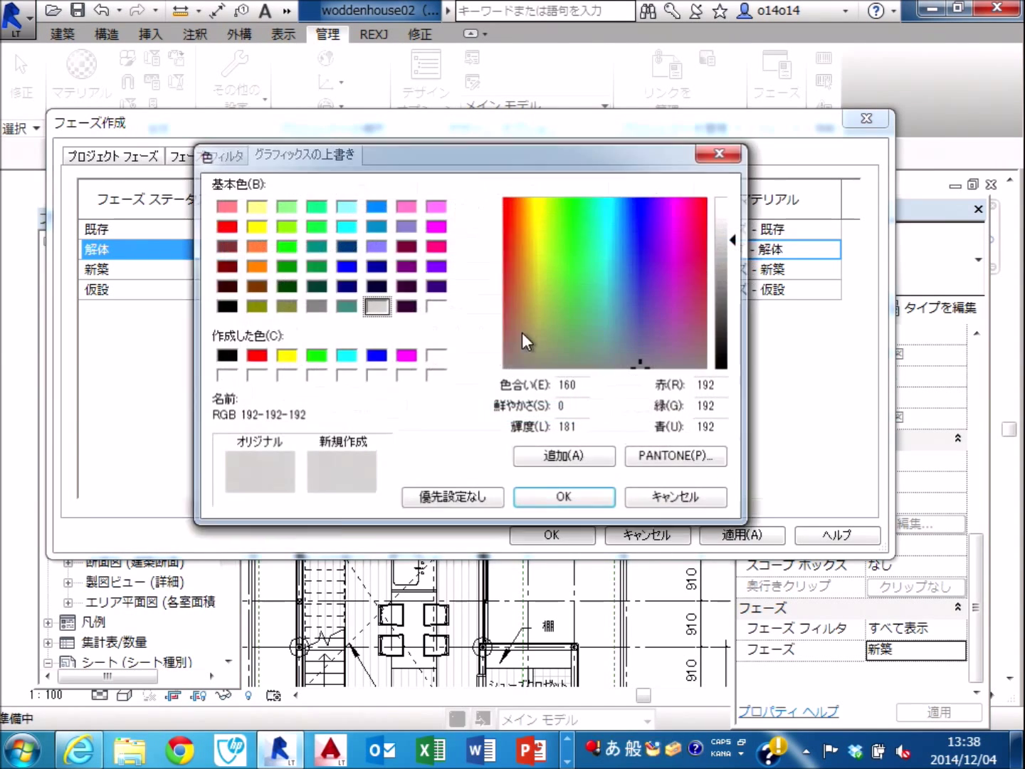
left_click(255, 355)
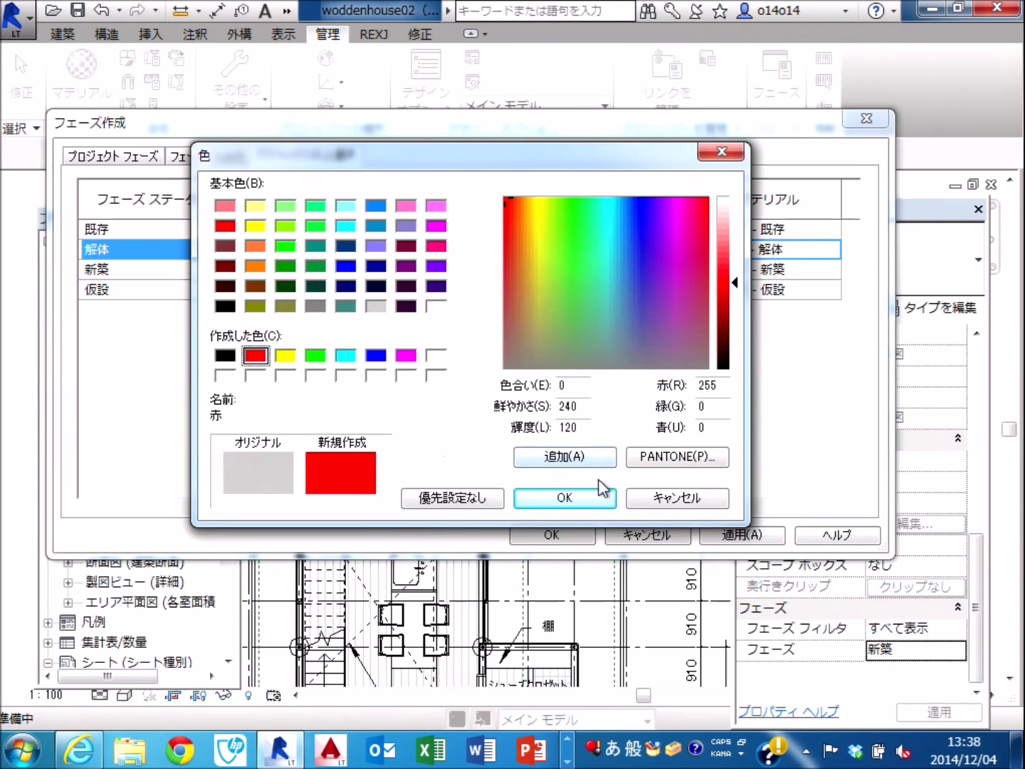
left_click(565, 498)
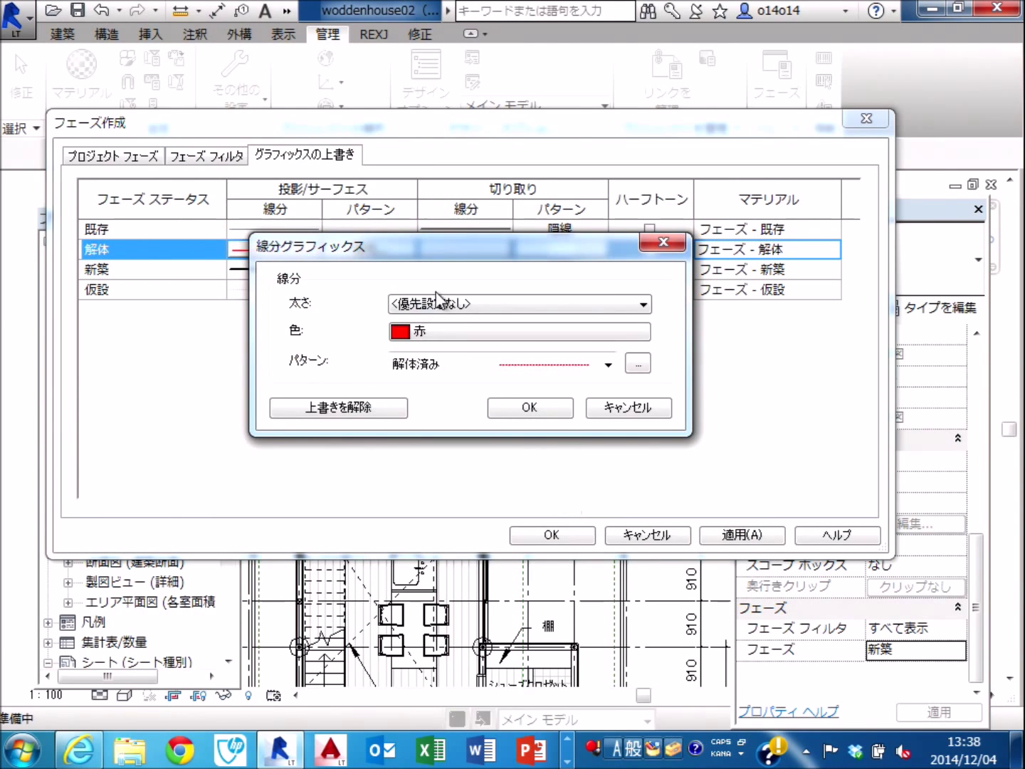
left_click(606, 365)
scroll(515, 156, "up", 1)
scroll(515, 142, "up", 5)
scroll(516, 139, "up", 3)
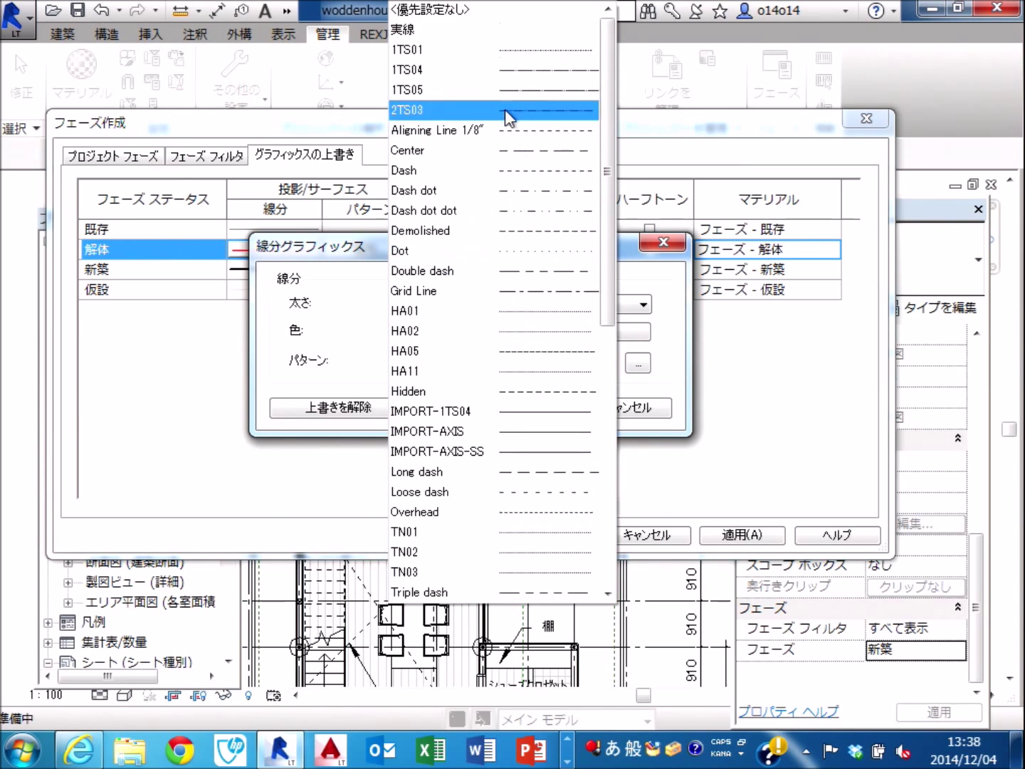
left_click(510, 25)
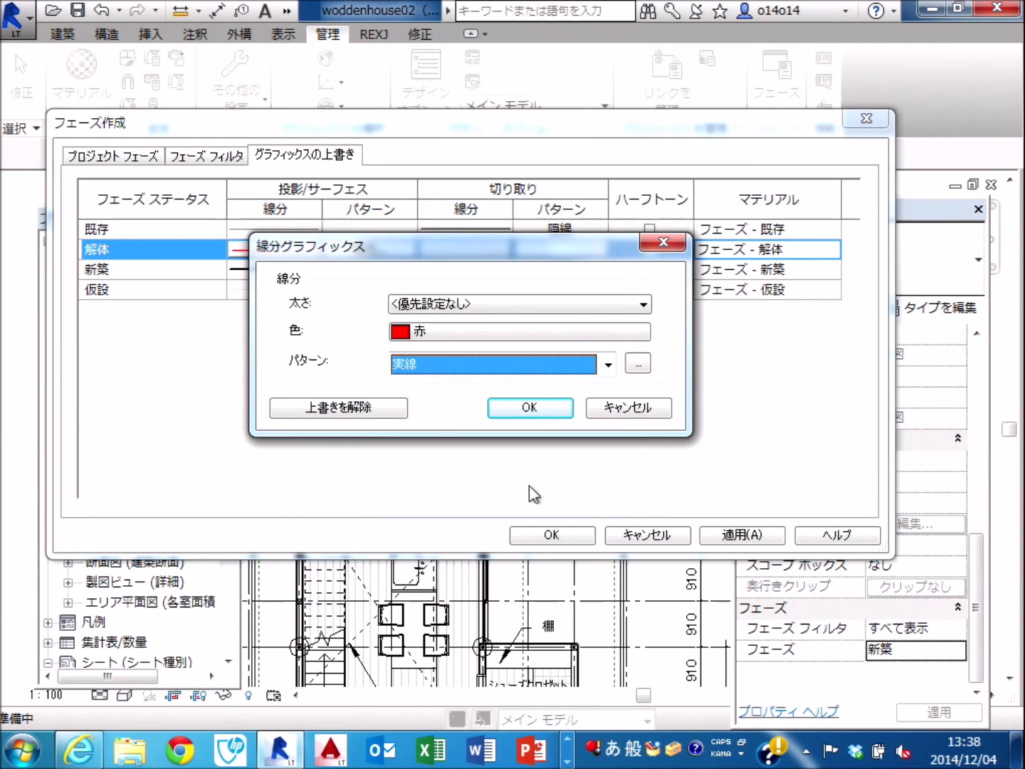
left_click(534, 404)
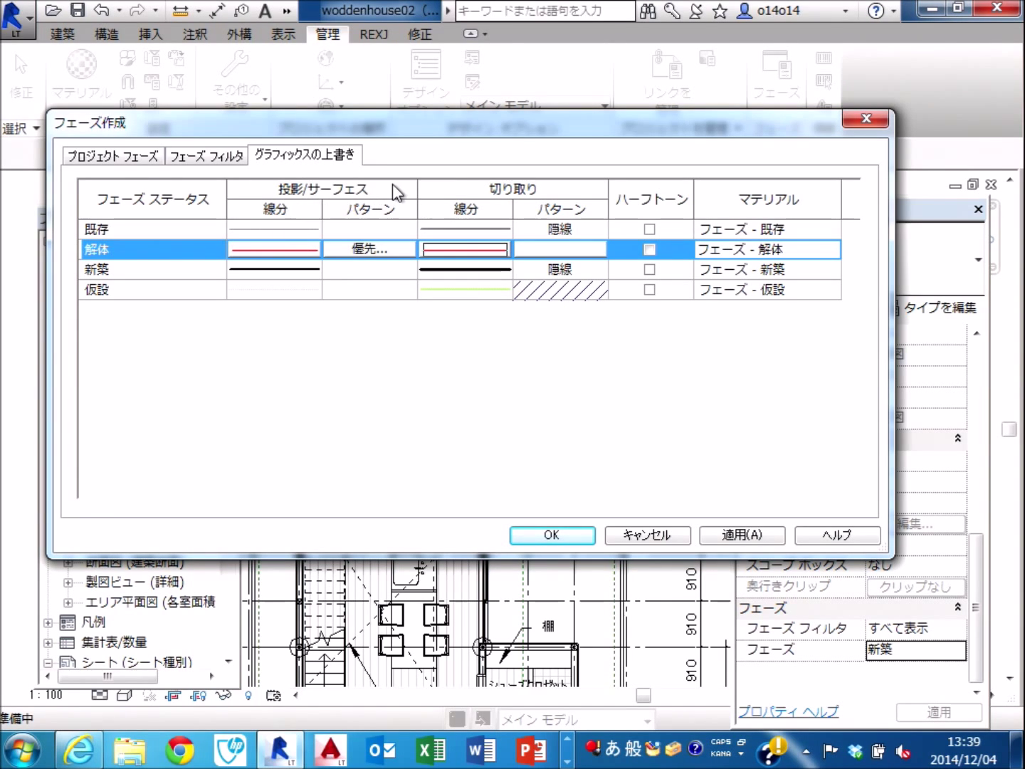
Set the 解体 projection surface pattern override colour to red.
left_click(372, 252)
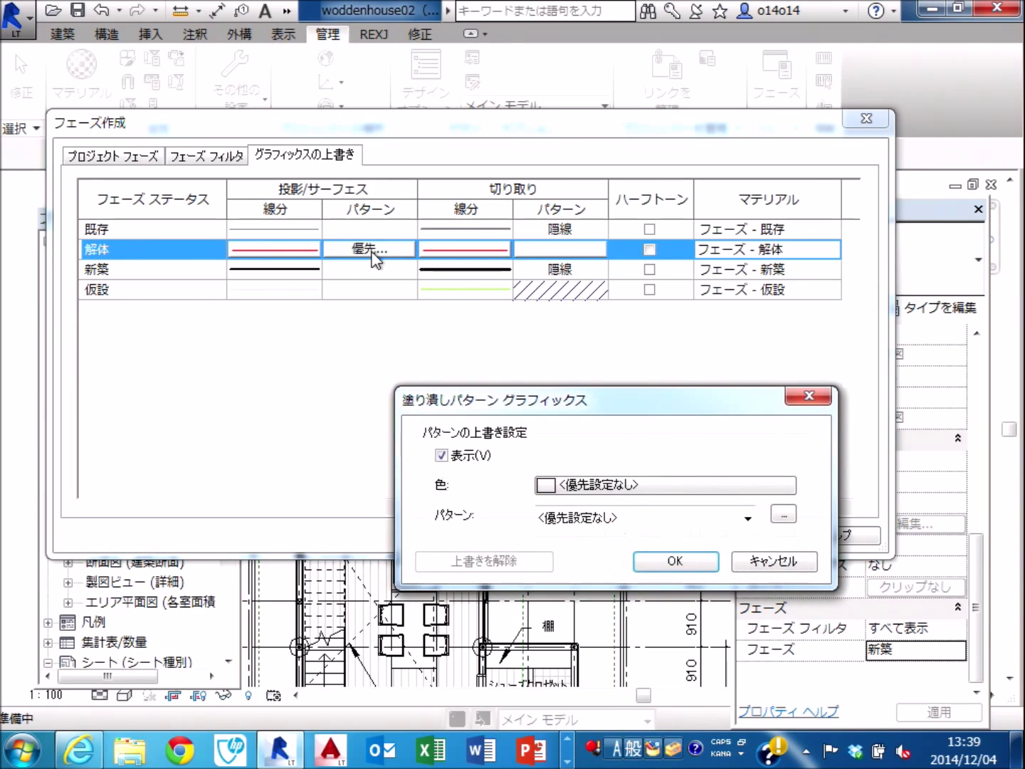
mouse_move(636, 404)
left_mouse_down()
mouse_move(645, 205)
mouse_move(676, 162)
left_mouse_up()
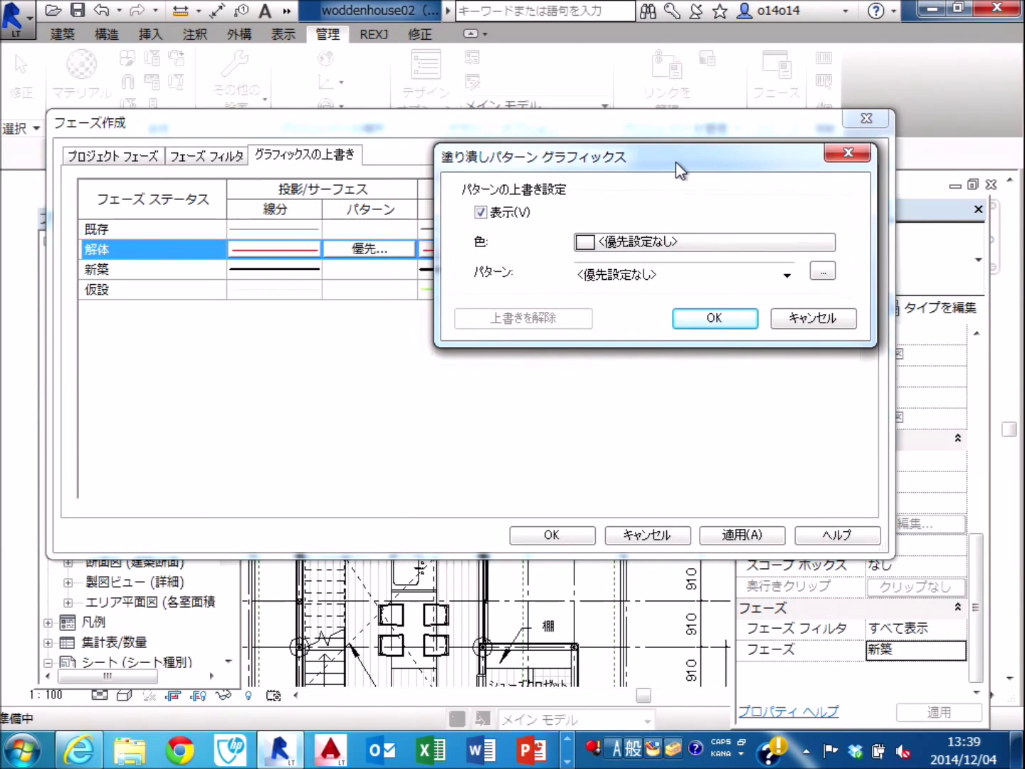
left_click(760, 246)
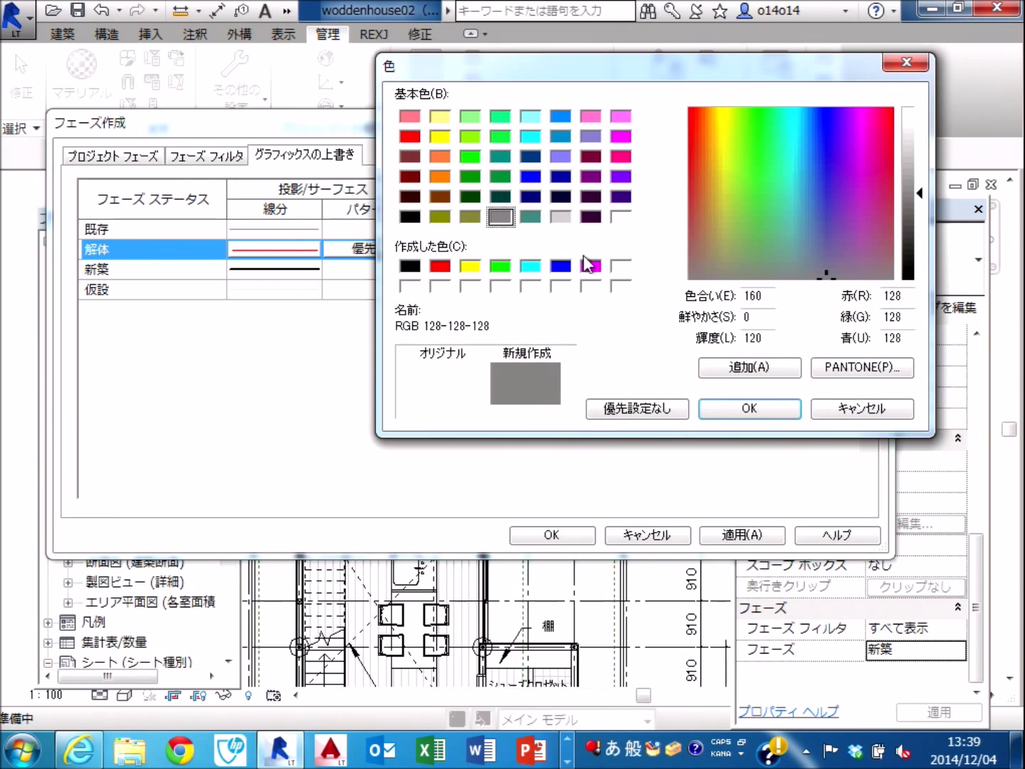
left_click(440, 266)
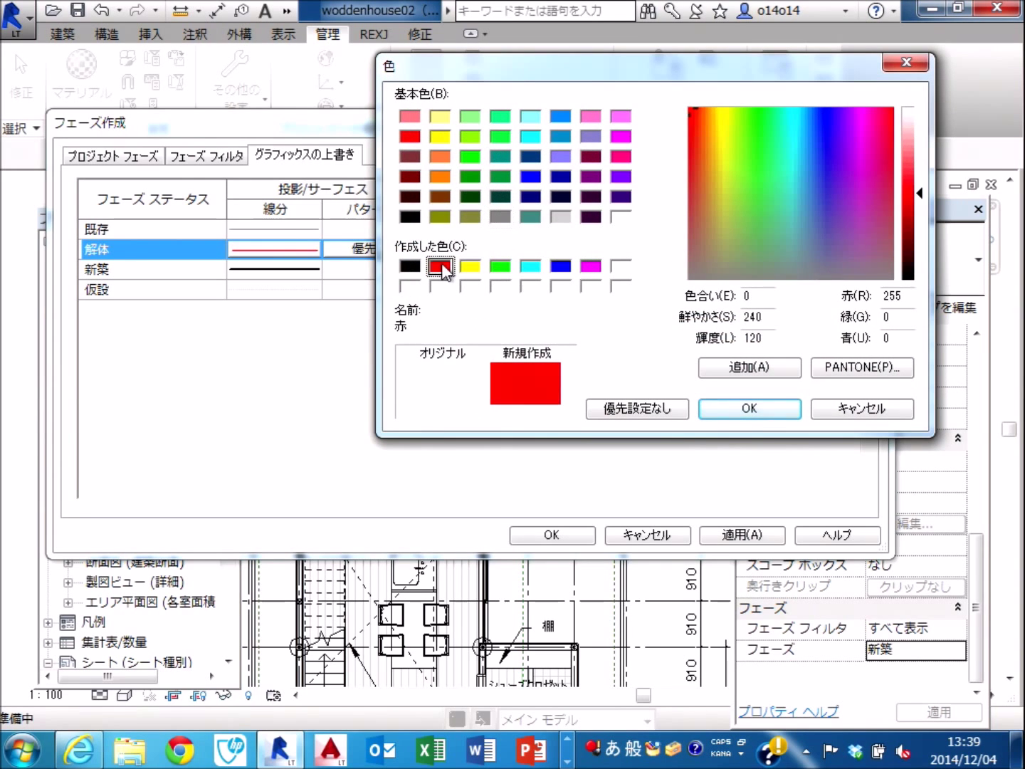
left_click(763, 414)
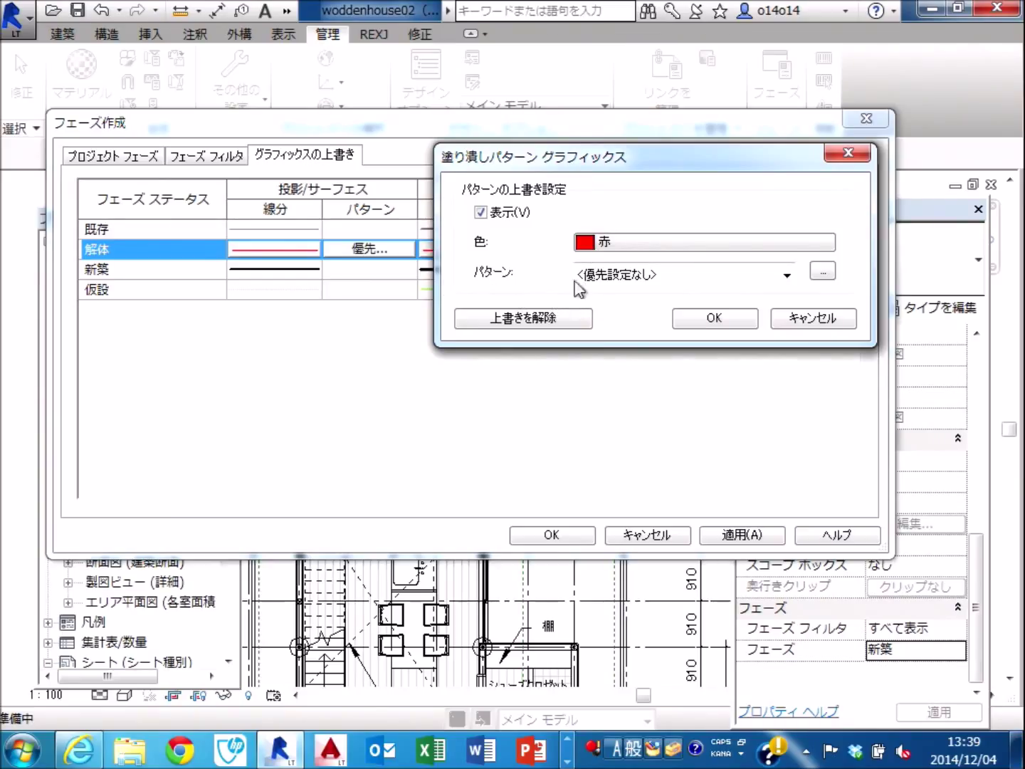
Choose the 平行線 45度 2mm fill pattern for demolished surfaces and confirm.
left_click(787, 274)
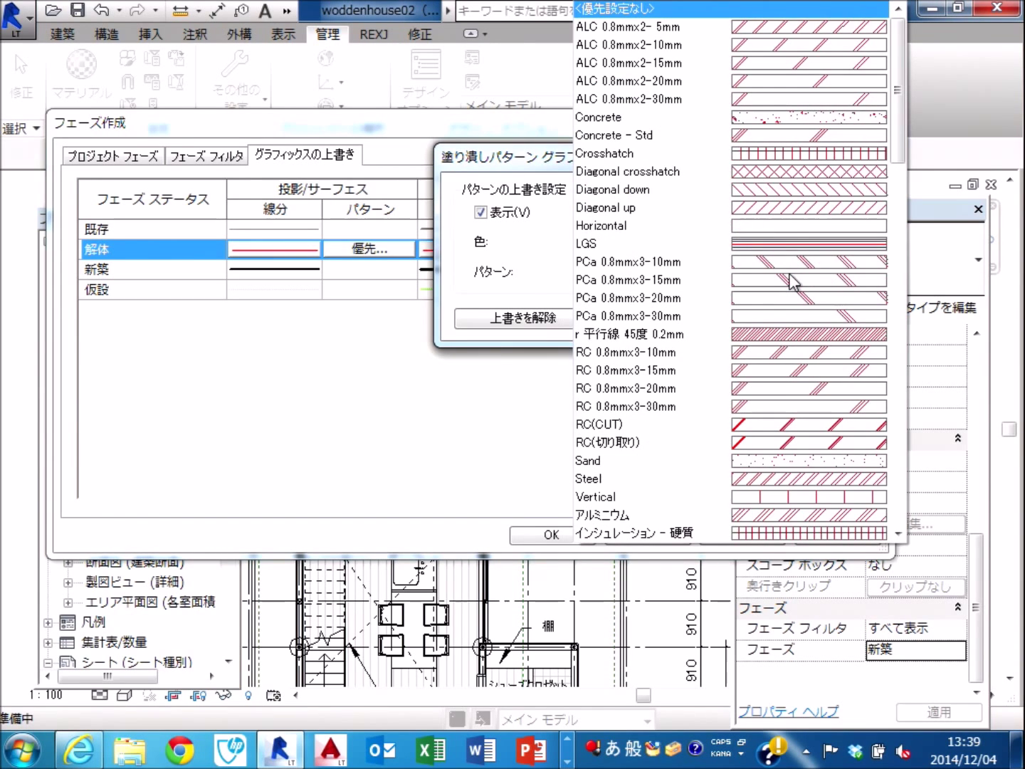
scroll(823, 175, "down", 2)
scroll(823, 174, "down", 1)
scroll(824, 174, "down", 1)
scroll(824, 174, "down", 1)
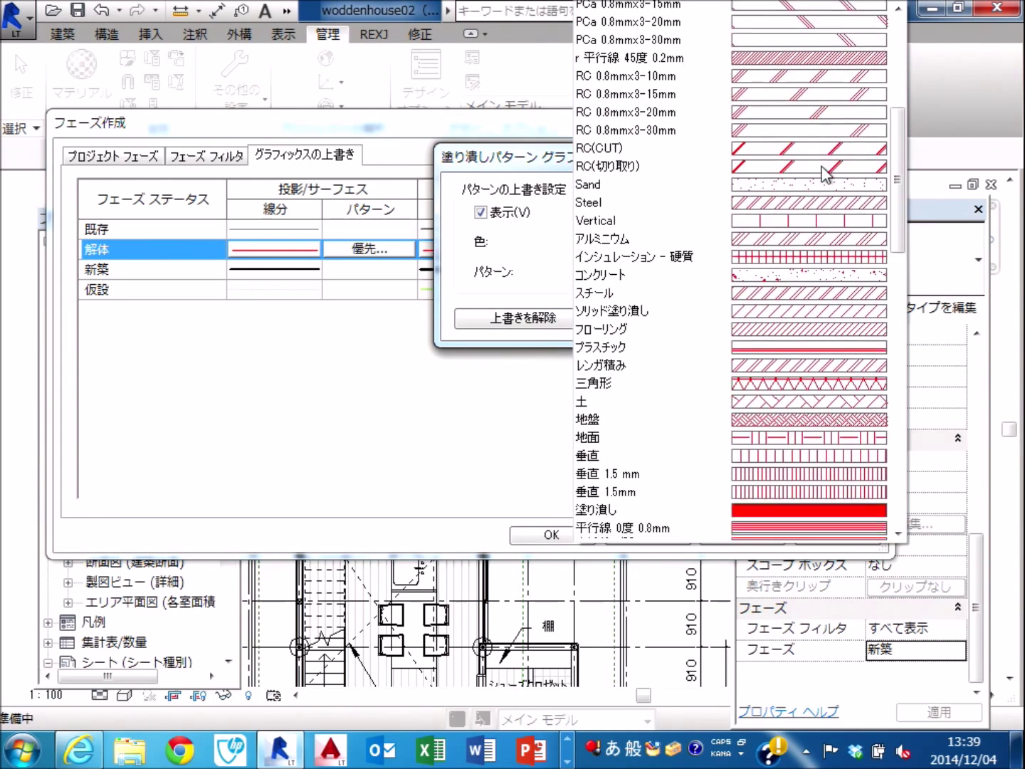
scroll(823, 174, "down", 3)
scroll(823, 174, "down", 1)
scroll(823, 174, "down", 1)
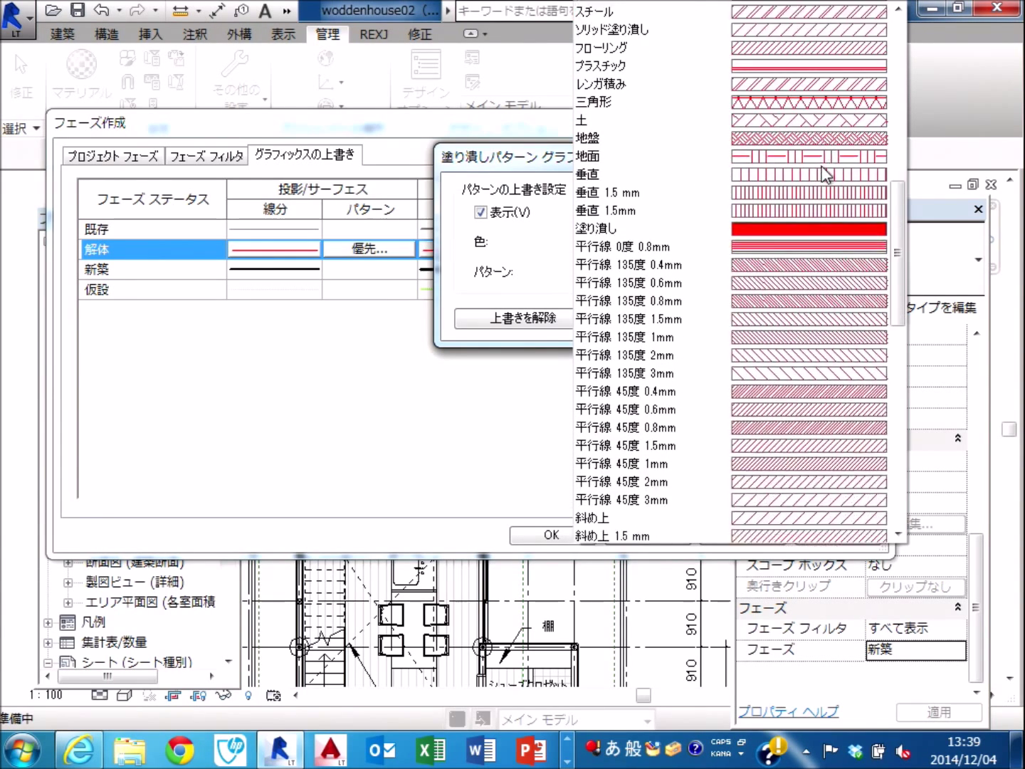
scroll(824, 173, "down", 1)
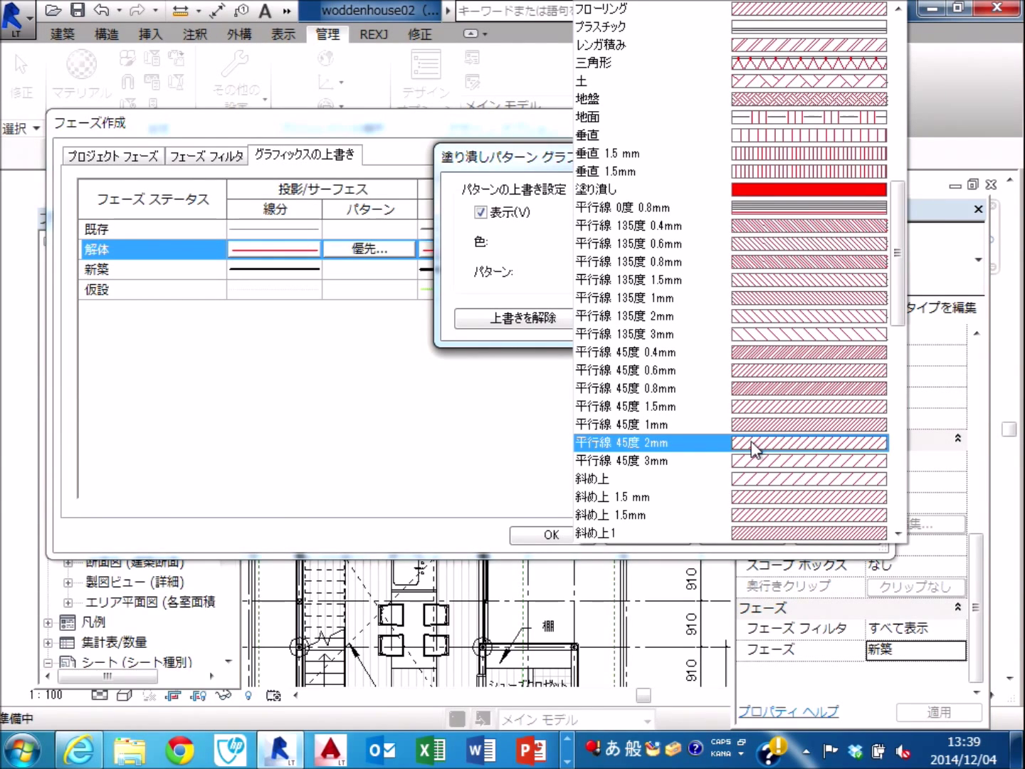
left_click(754, 446)
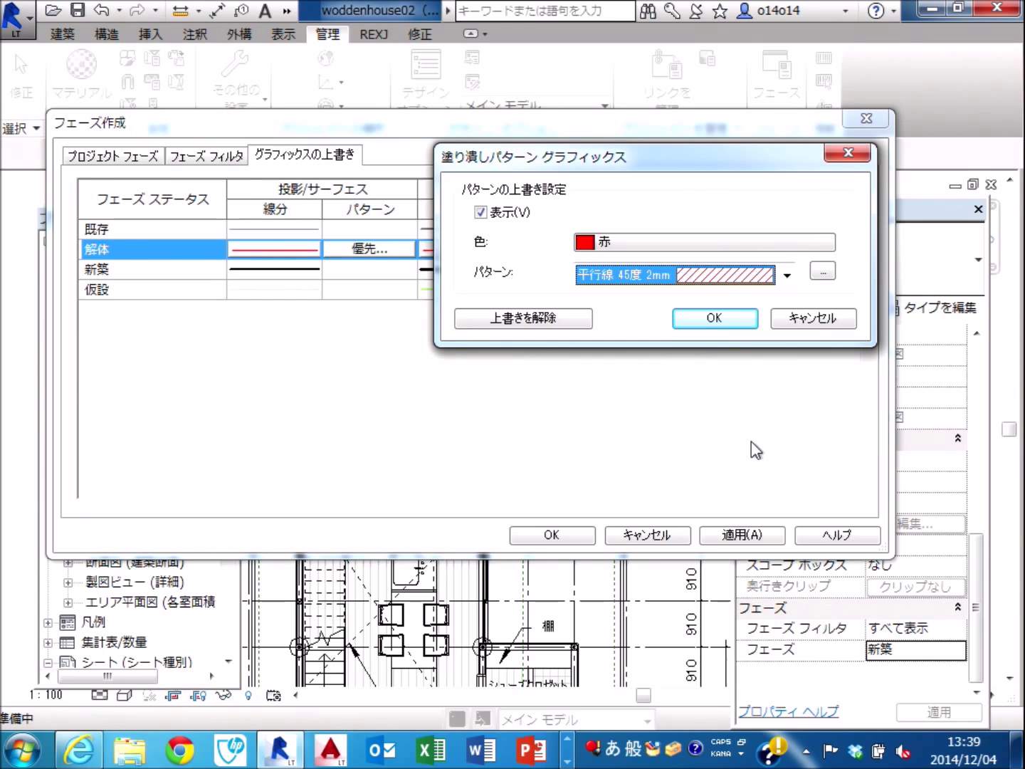
left_click(720, 323)
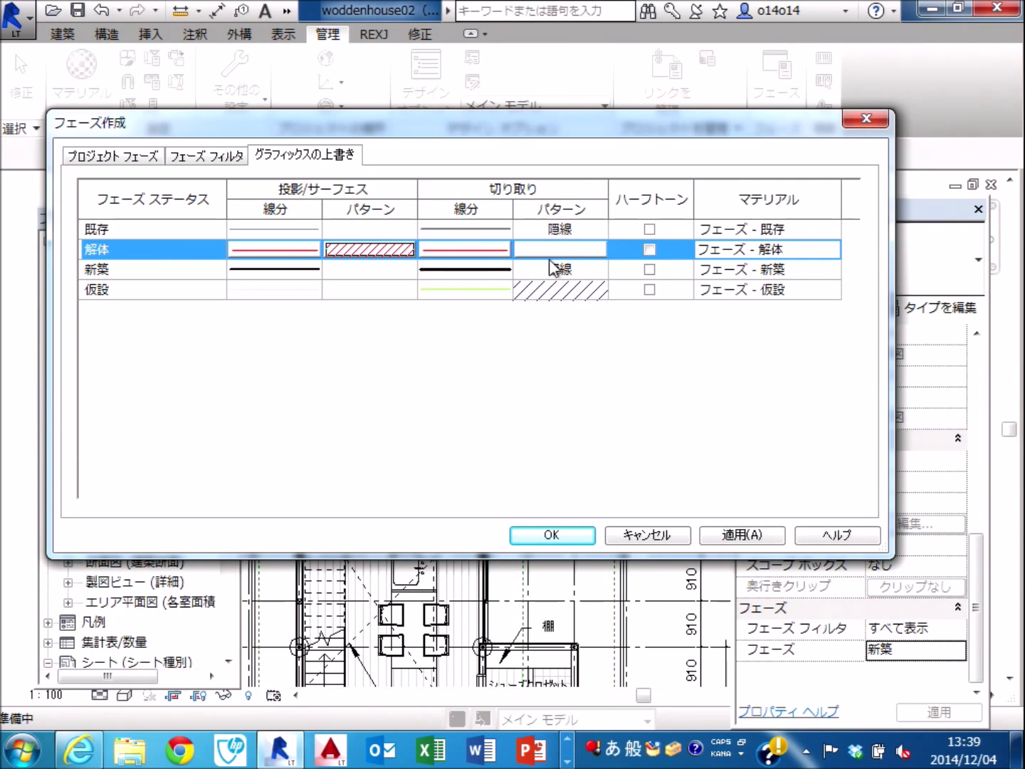
left_click(584, 254)
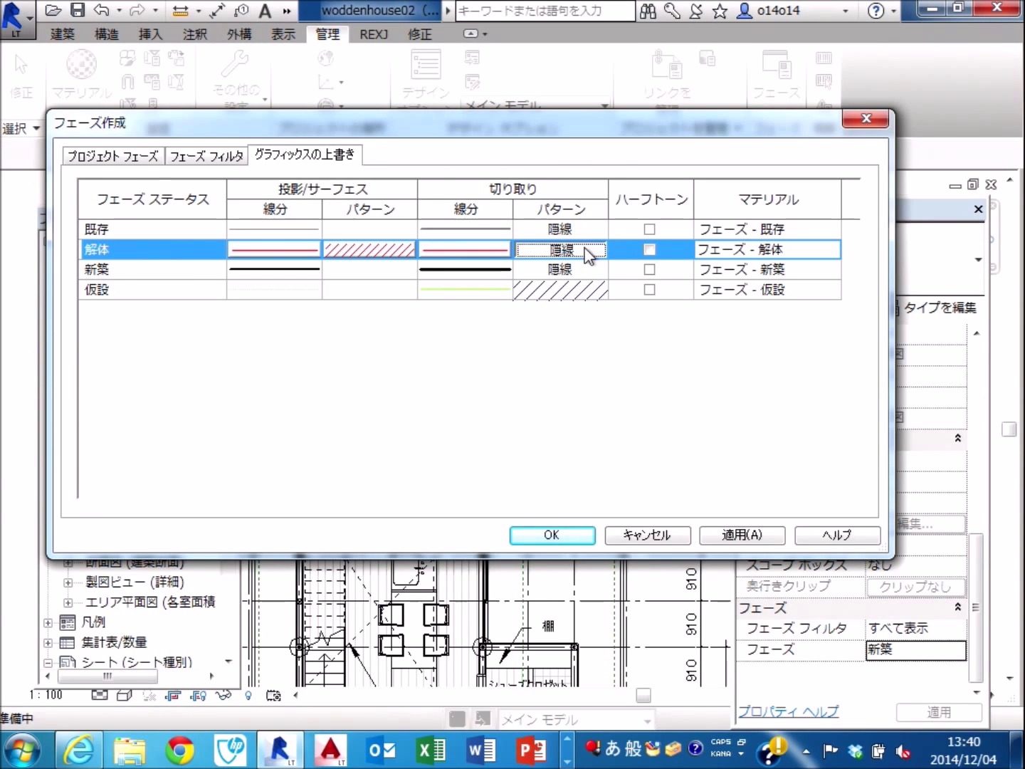
Set the 解体 cut pattern override colour to red.
left_click(587, 255)
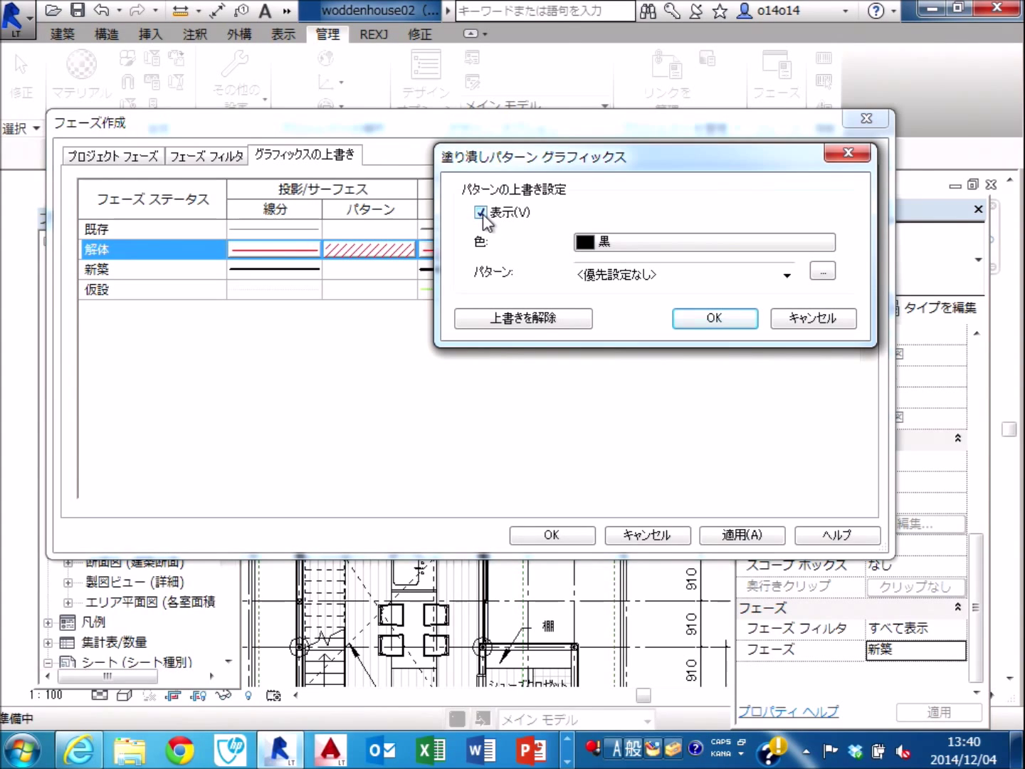
left_click(623, 244)
left_click(441, 266)
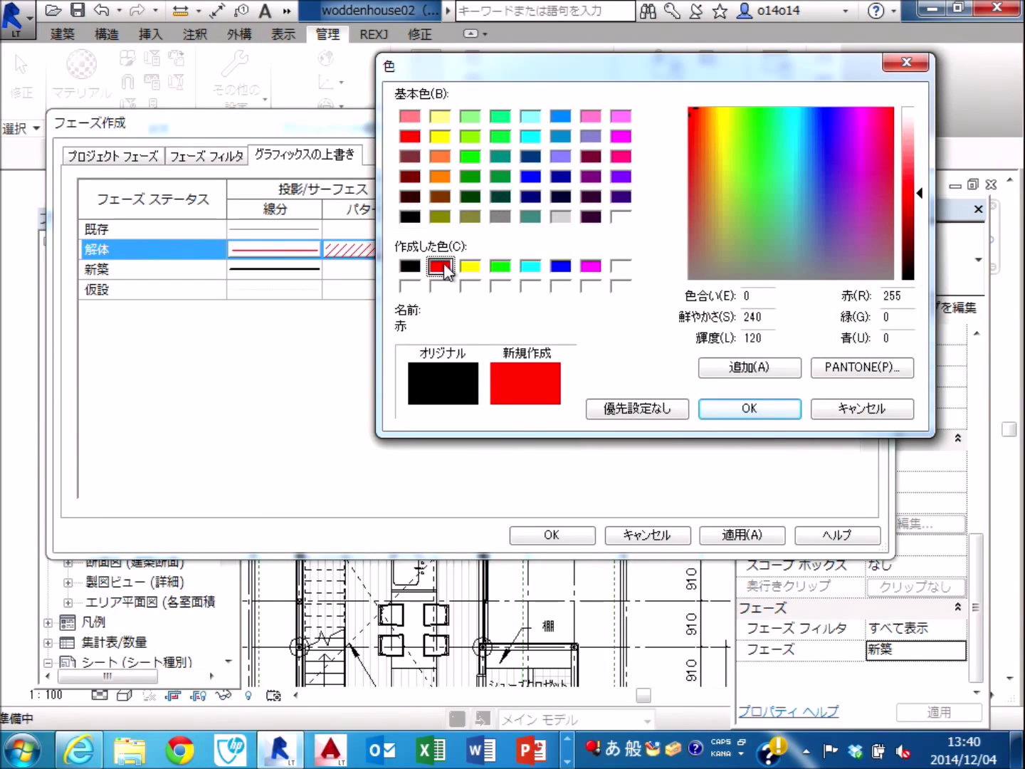
left_click(771, 411)
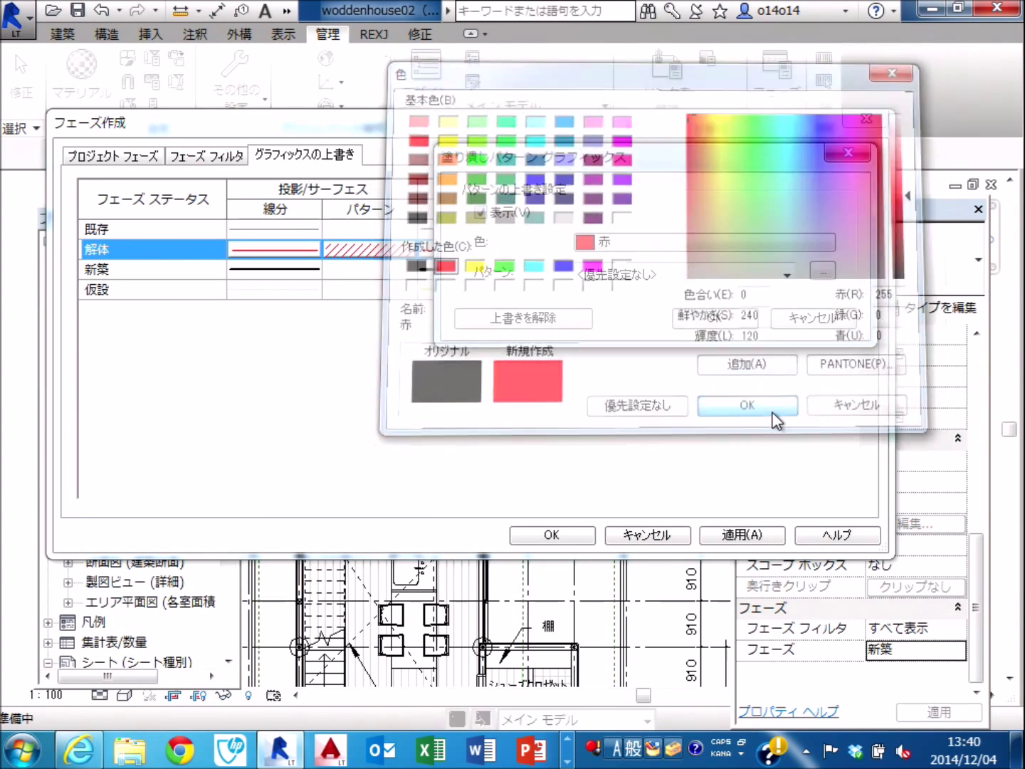
Choose the 平行線 45度 0.8mm hatch for cut faces and apply the phase overrides.
left_click(787, 278)
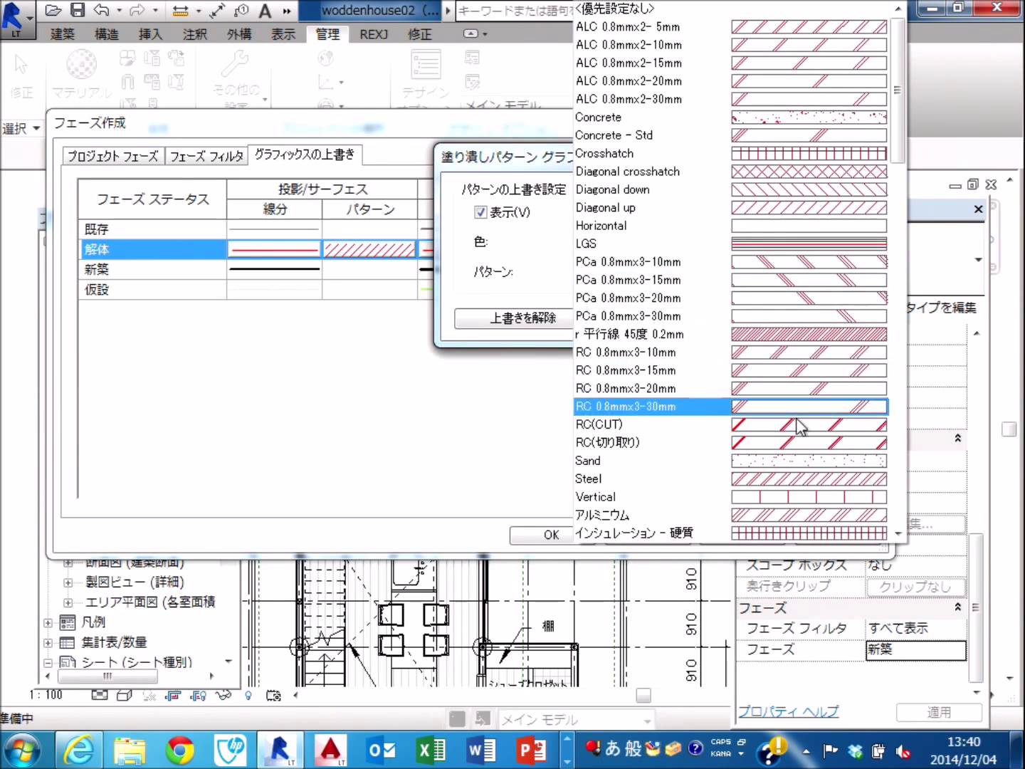
scroll(711, 270, "down", 2)
scroll(712, 270, "down", 1)
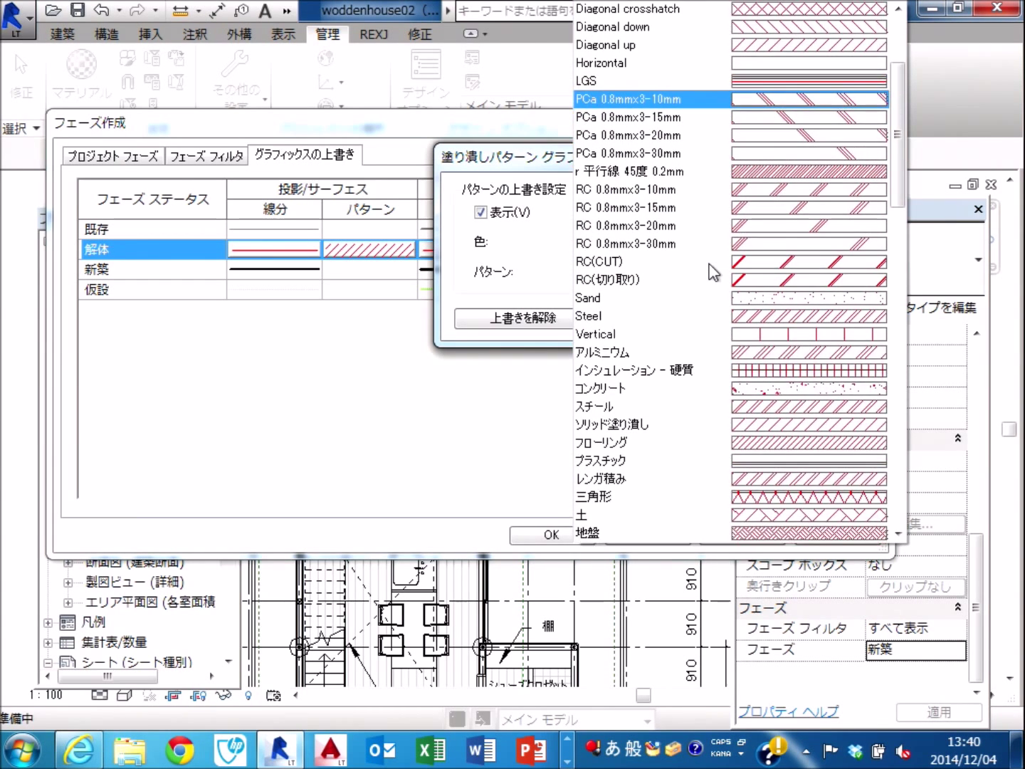
scroll(712, 270, "down", 1)
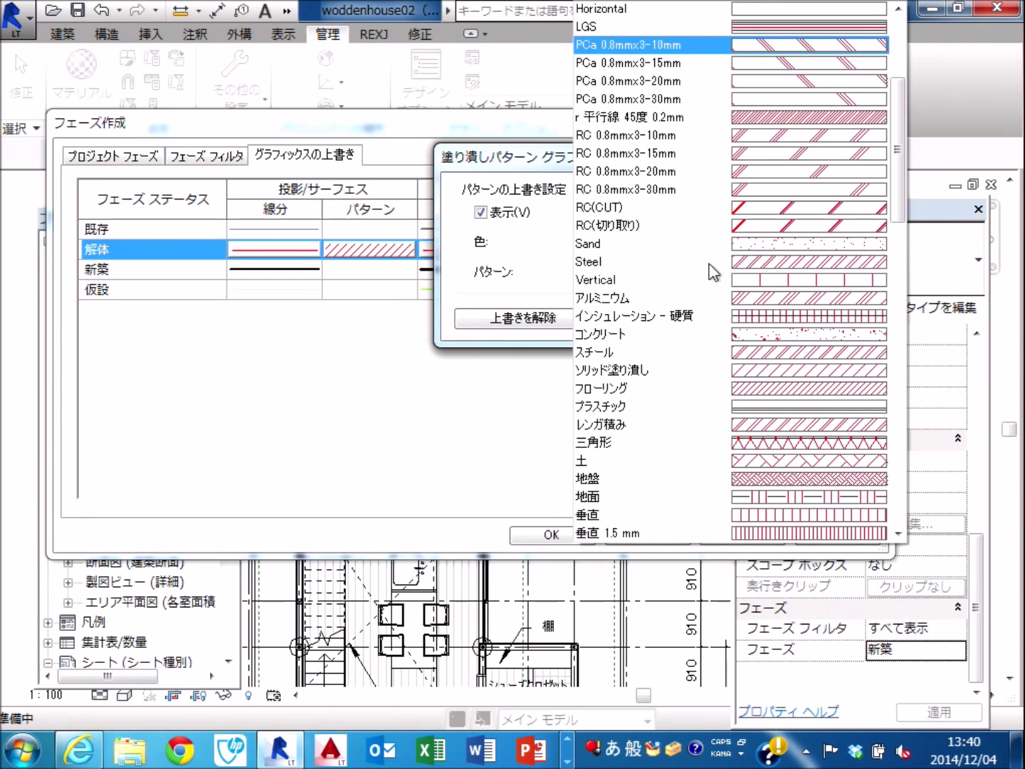
scroll(714, 272, "down", 1)
scroll(718, 257, "down", 2)
scroll(721, 267, "down", 2)
scroll(726, 272, "down", 1)
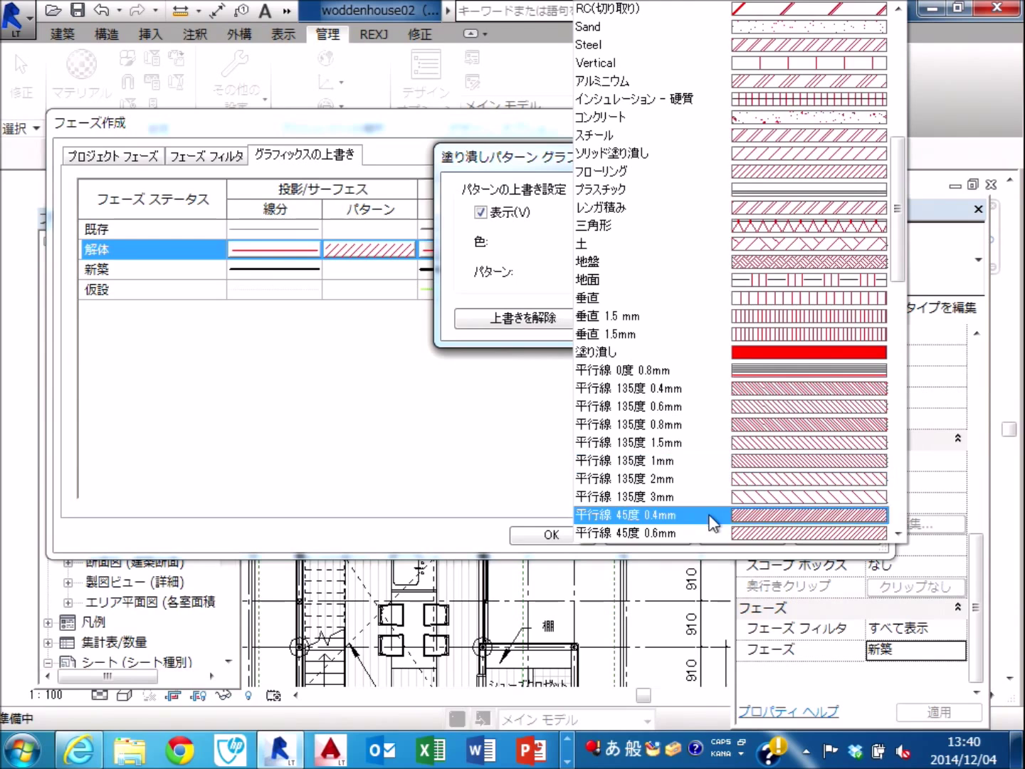
scroll(712, 468, "down", 1)
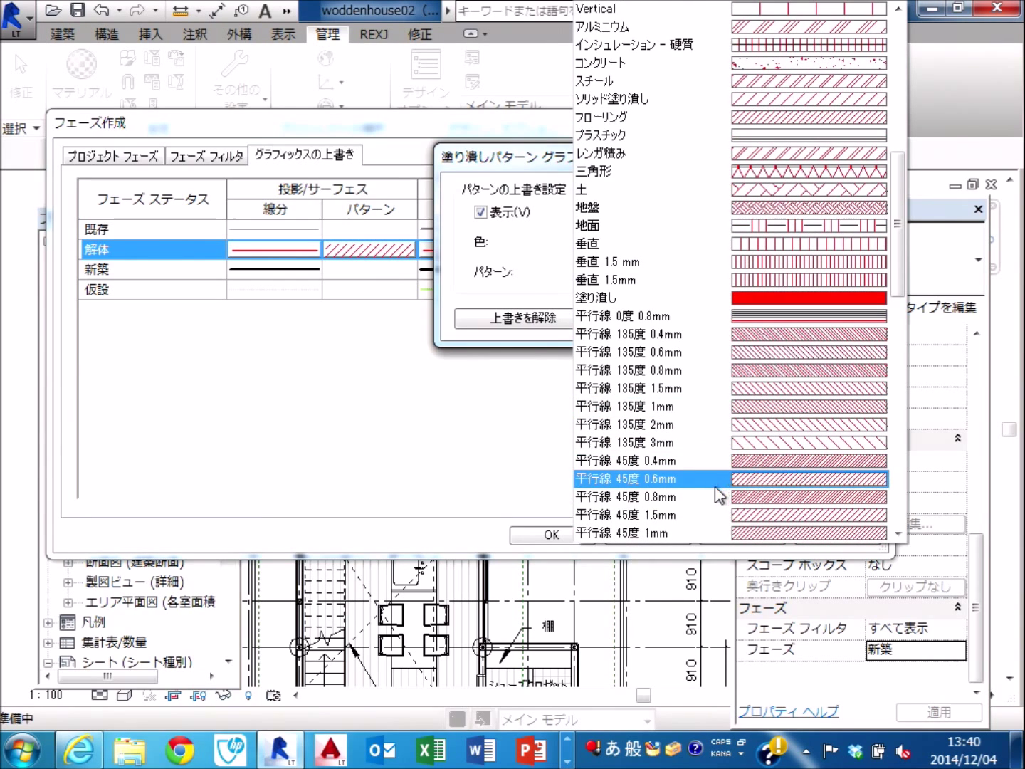
left_click(762, 498)
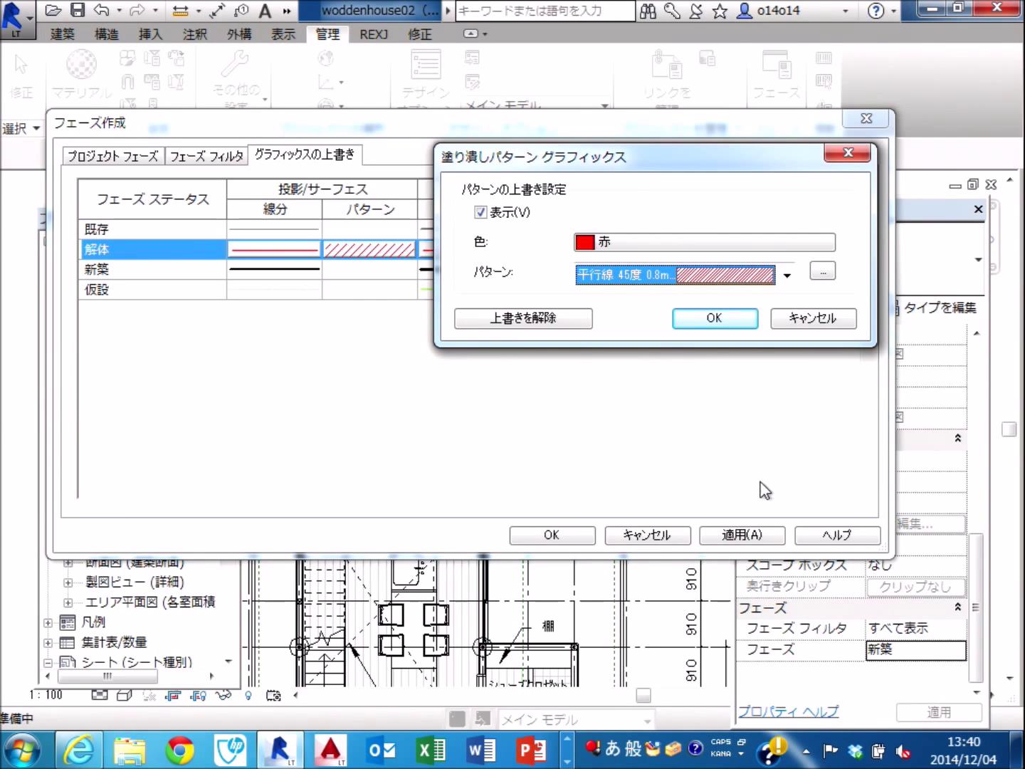
left_click(715, 318)
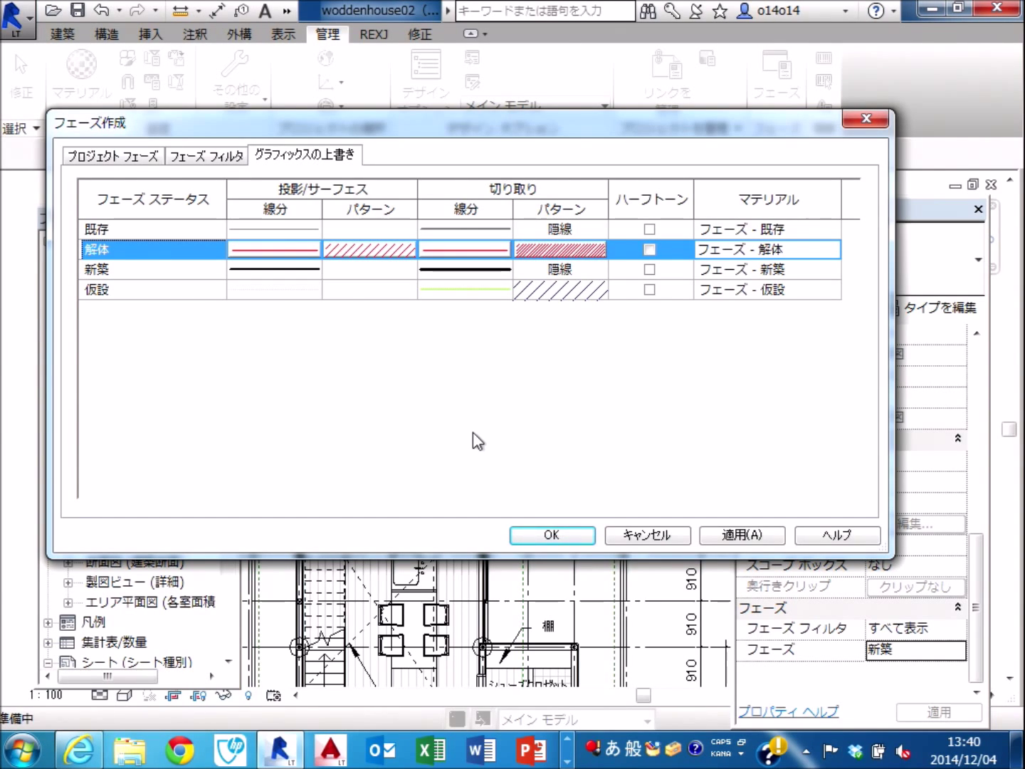
left_click(553, 543)
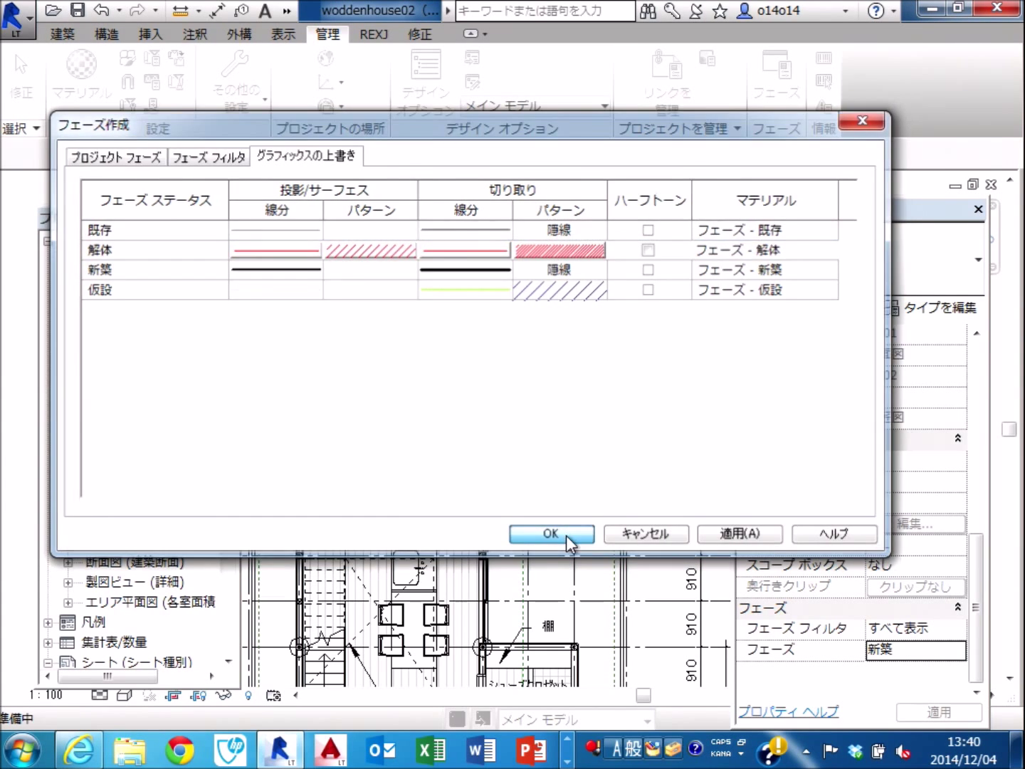
Return to the 1FL plan, then bring the Phasing settings back up.
scroll(570, 479, "down", 1)
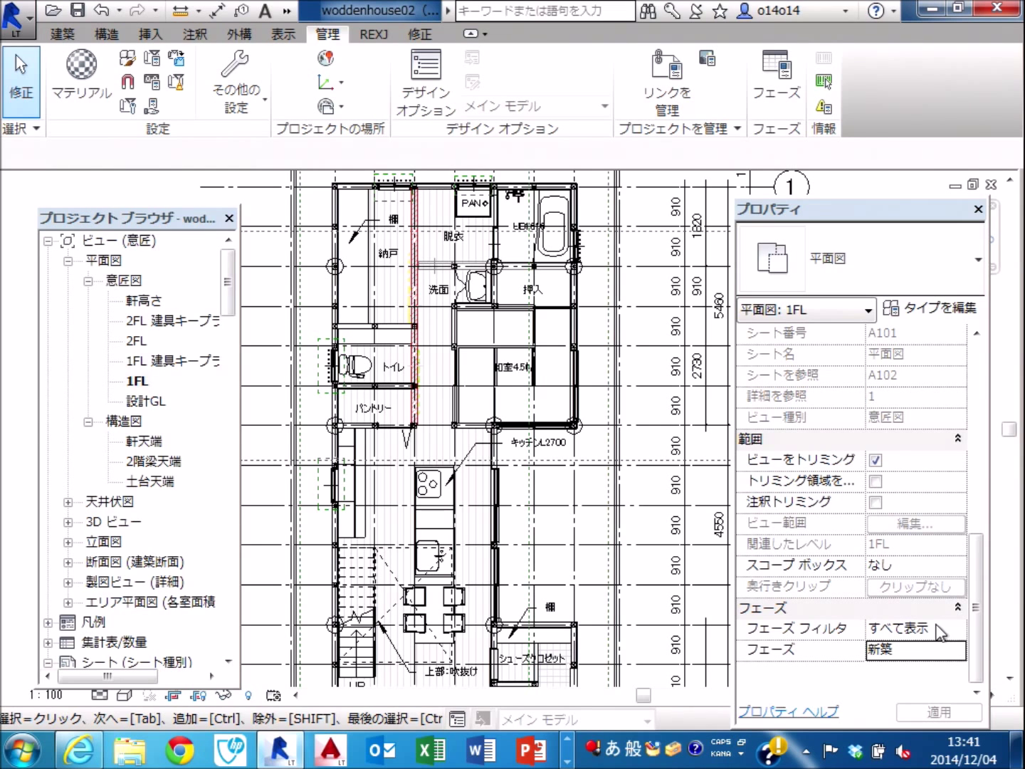
left_click(786, 94)
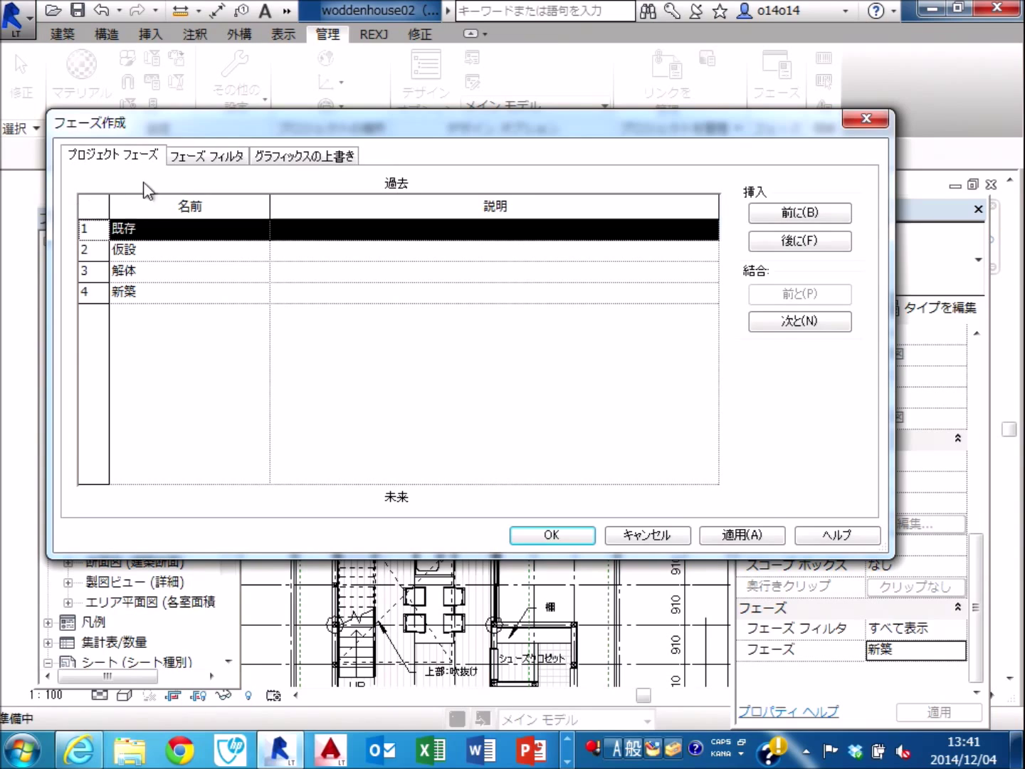
Review the Phase Filters list, then accept and close the Phasing dialog.
left_click(214, 156)
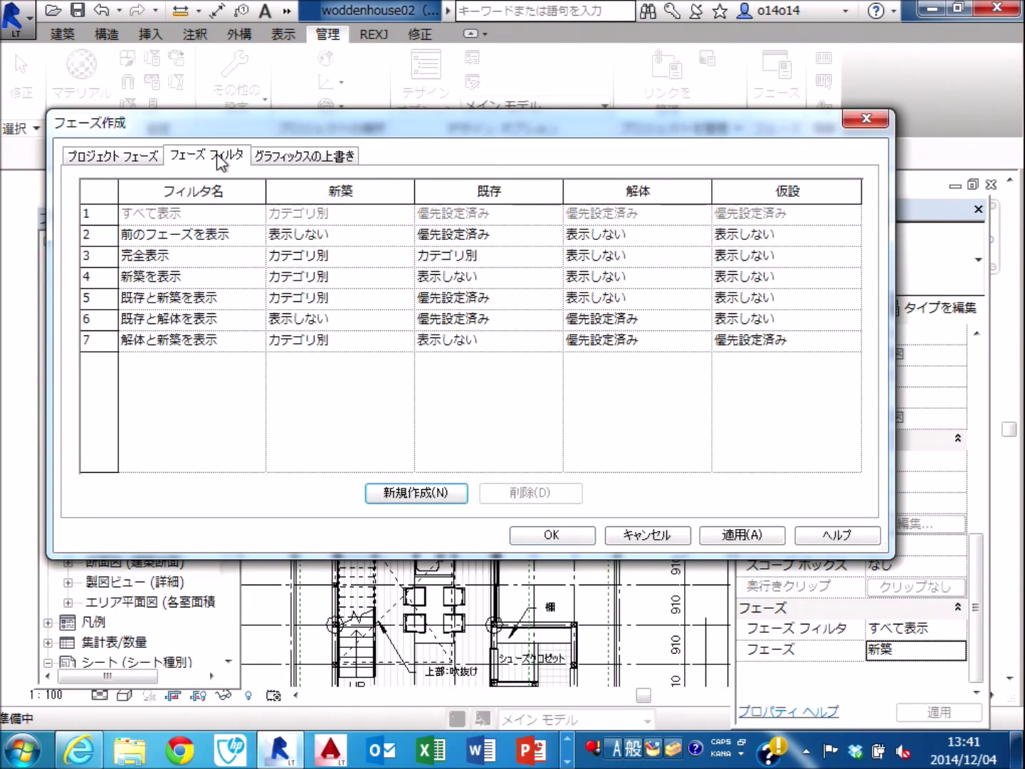
left_click_drag(533, 131, 519, 122)
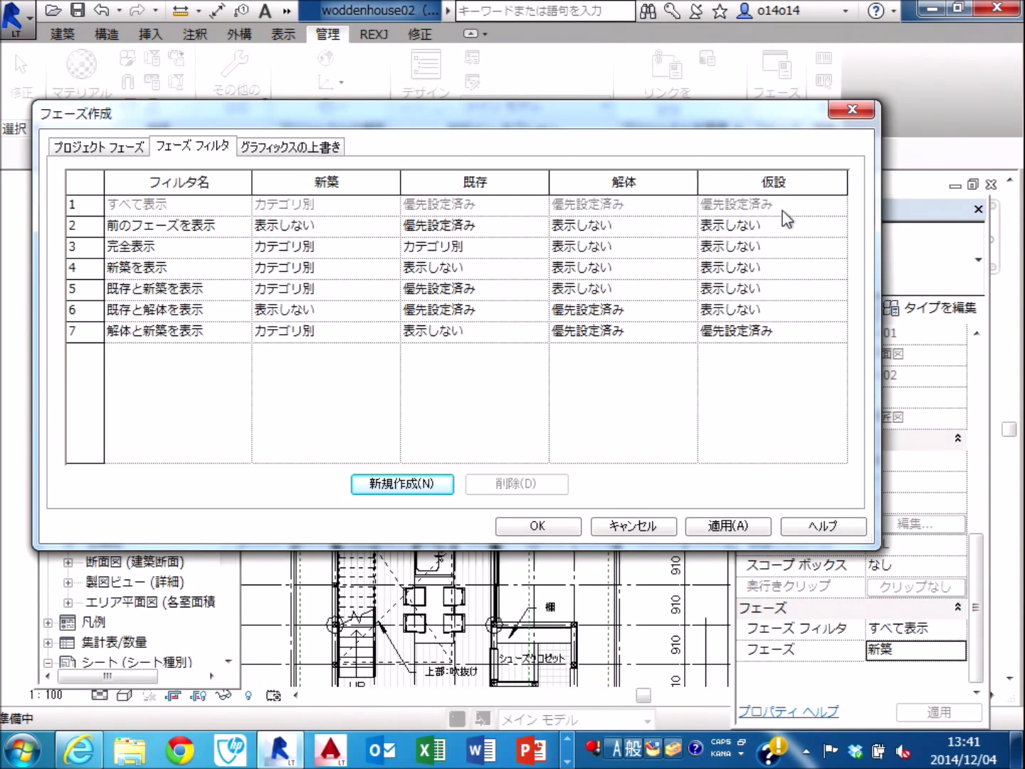
left_click(547, 530)
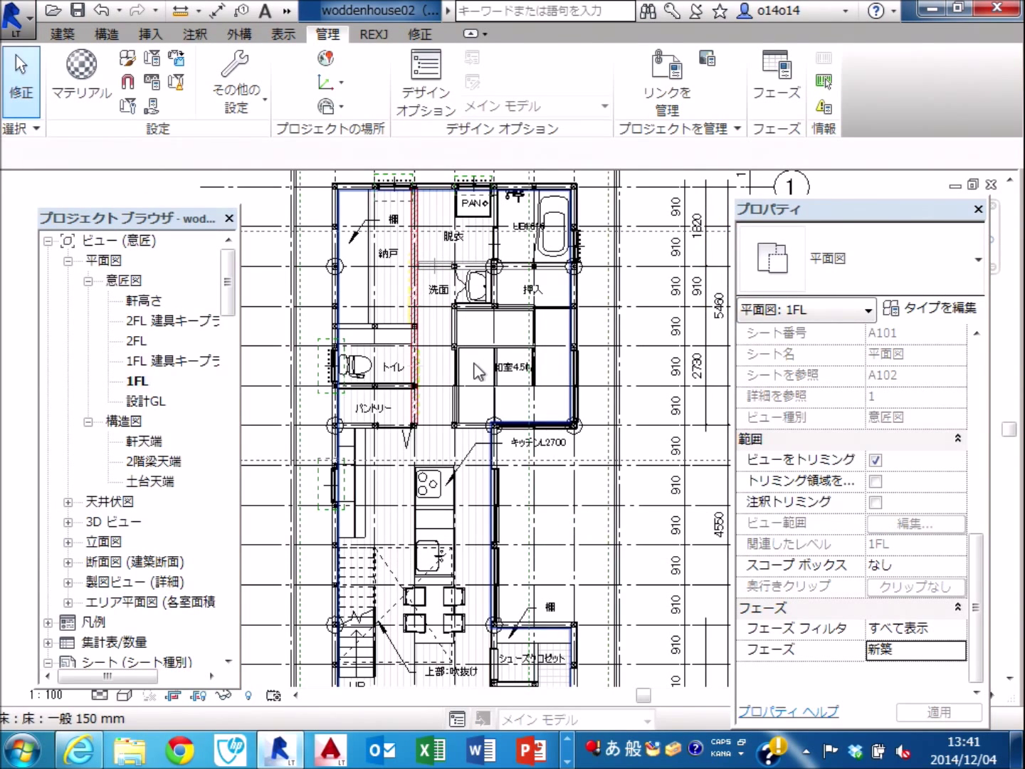
Navigate the 1FL plan to the 納戸 storage room and select the 棚30 floor.
scroll(346, 214, "up", 1)
scroll(346, 214, "up", 1)
scroll(346, 214, "up", 1)
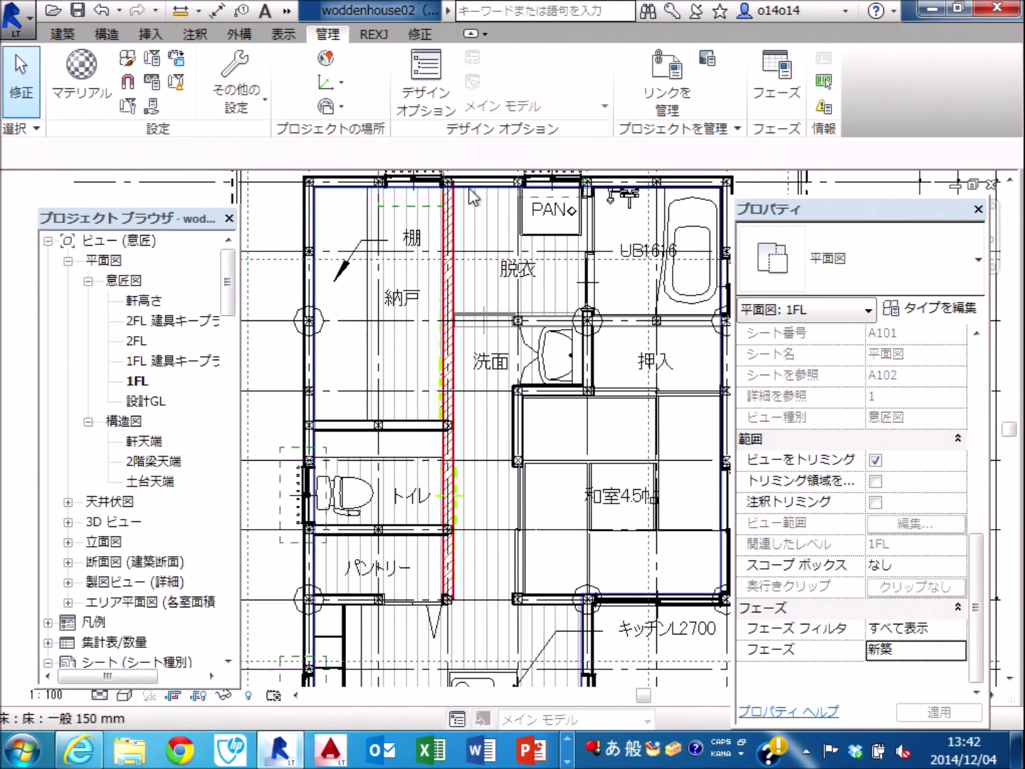
scroll(458, 202, "up", 1)
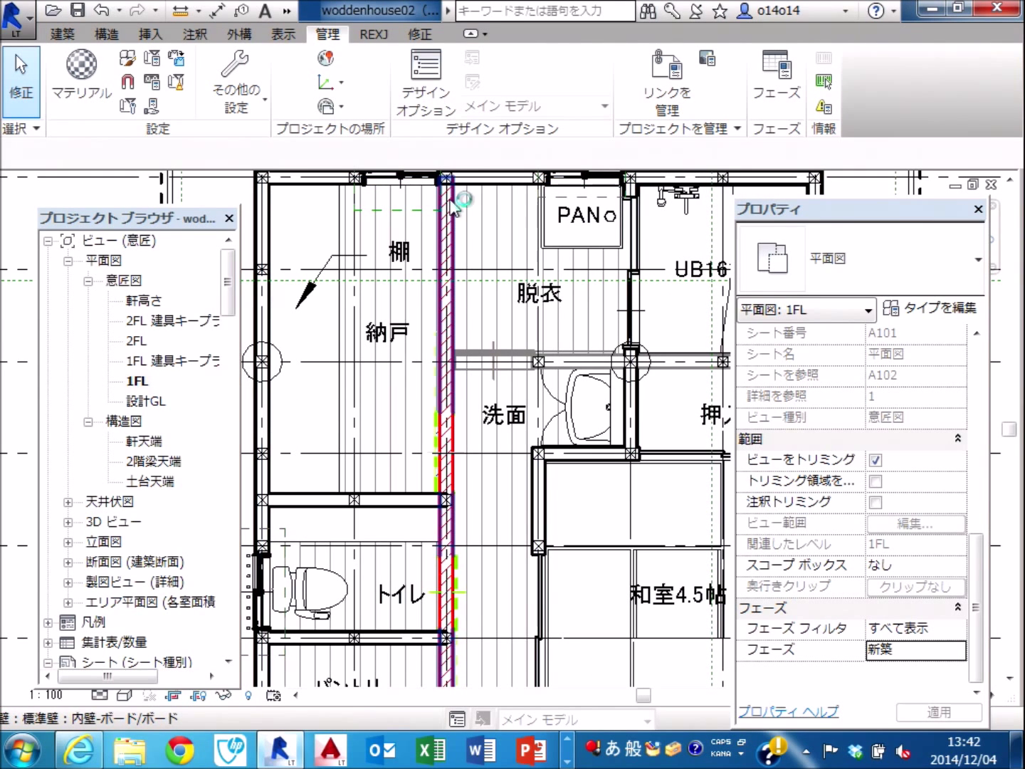
middle_click_drag(483, 320, 496, 220)
scroll(497, 222, "down", 1)
middle_click_drag(436, 389, 435, 304)
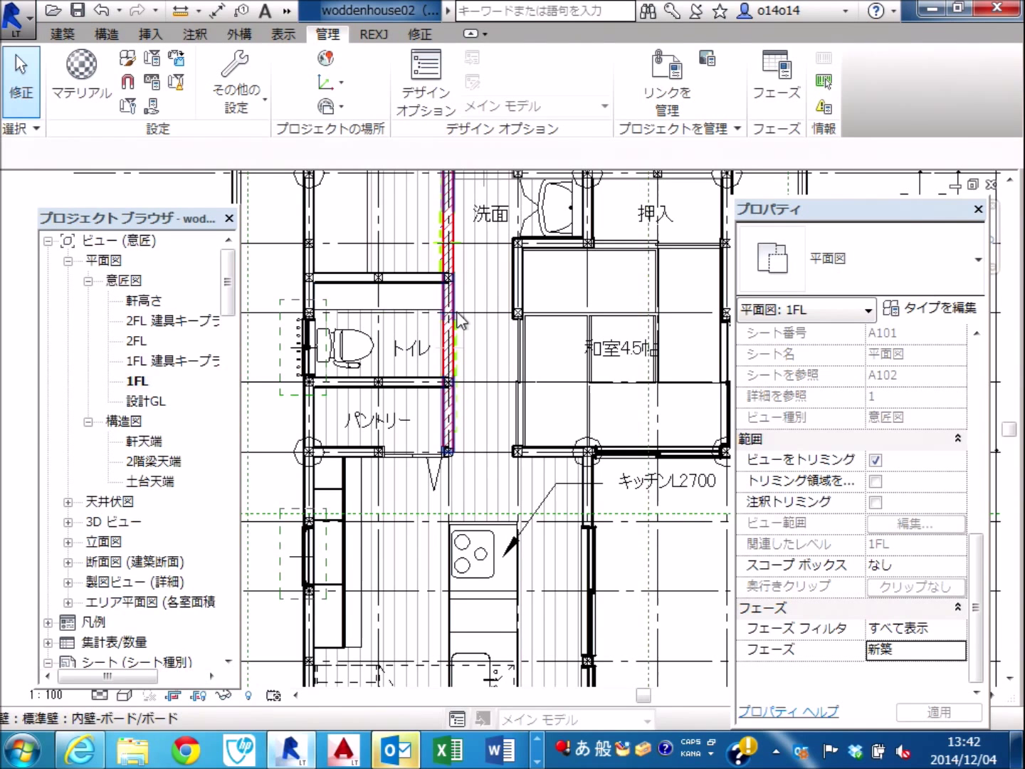
scroll(499, 299, "down", 2)
middle_click_drag(543, 275, 453, 393)
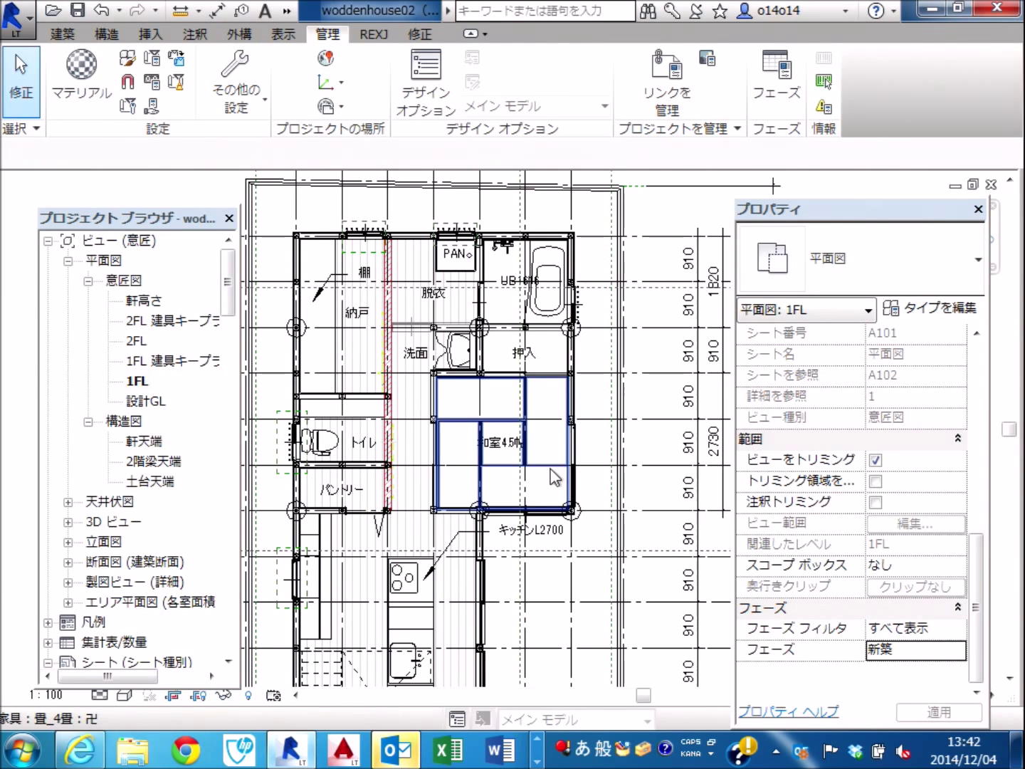
middle_click_drag(570, 480, 572, 414)
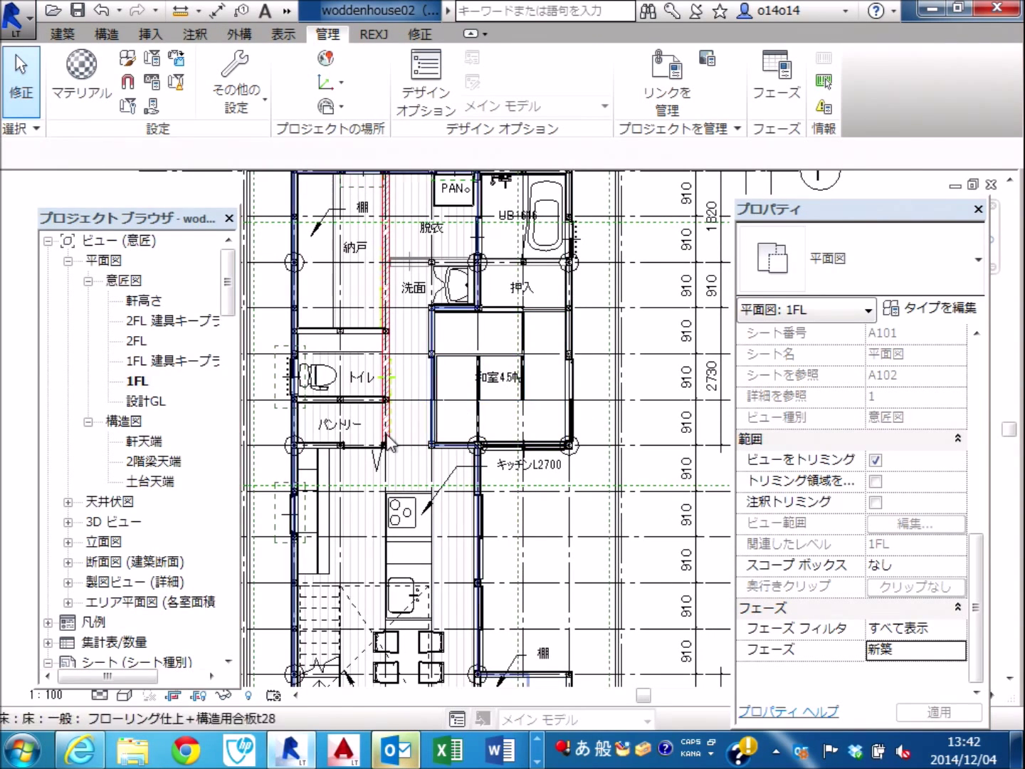
middle_click_drag(340, 310, 386, 425)
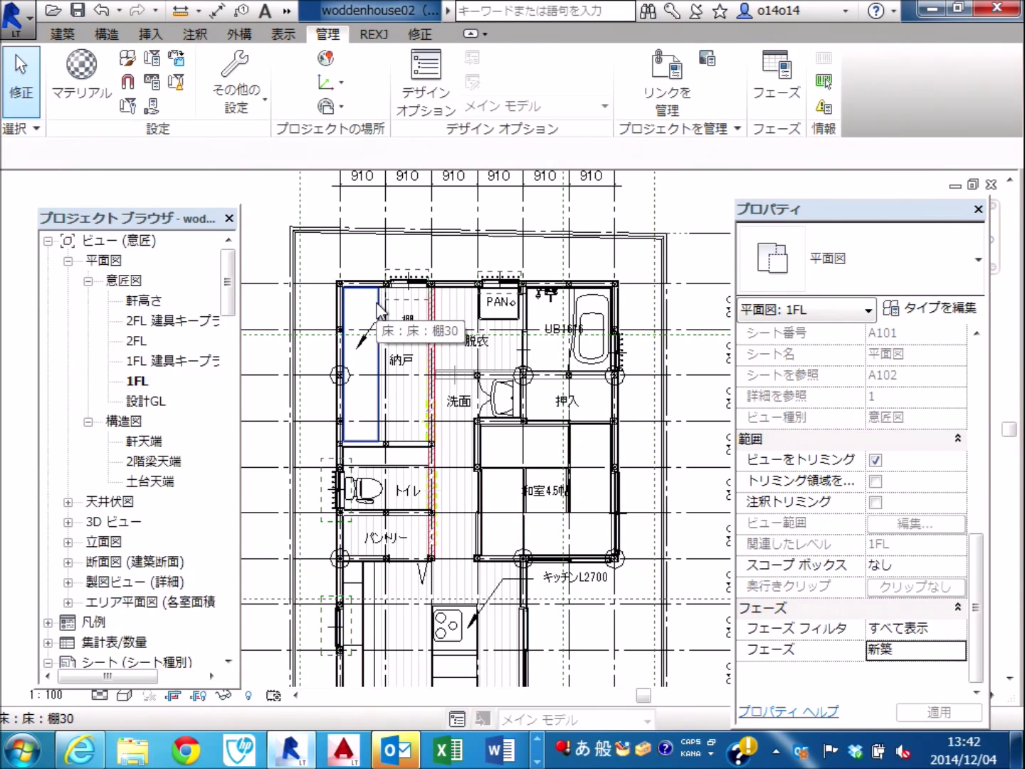
left_click(380, 311)
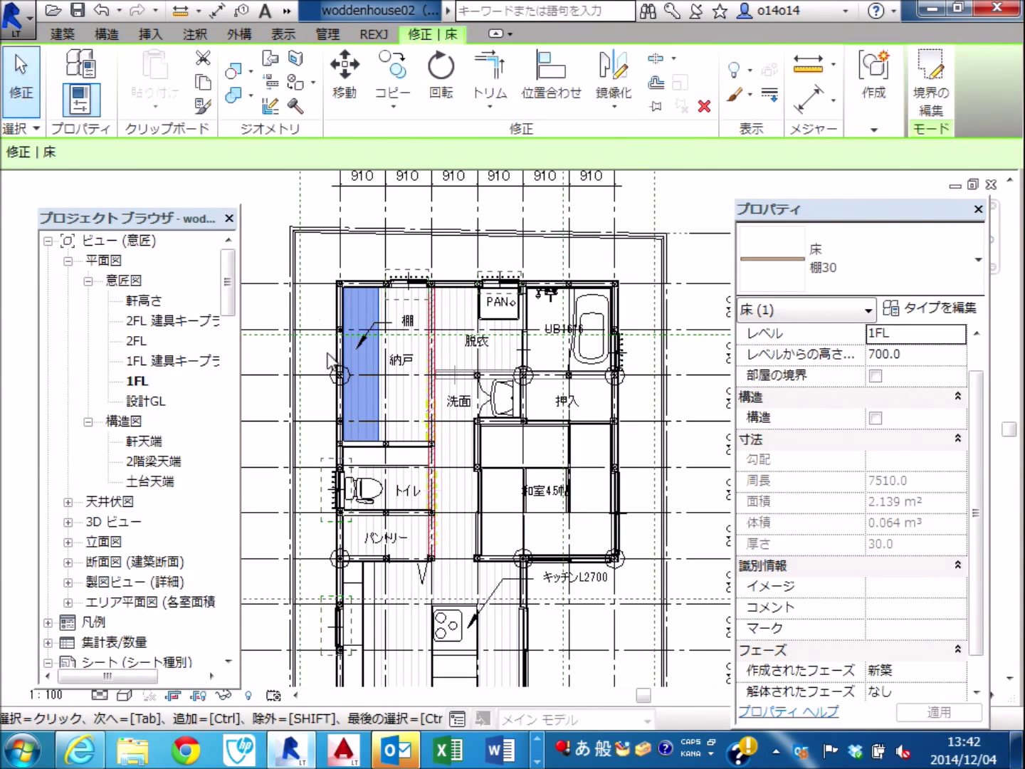
Set the 棚30 floor's Phase Created to 既存 and Phase Demolished to 新築, then deselect.
scroll(978, 425, "down", 1)
scroll(977, 425, "down", 1)
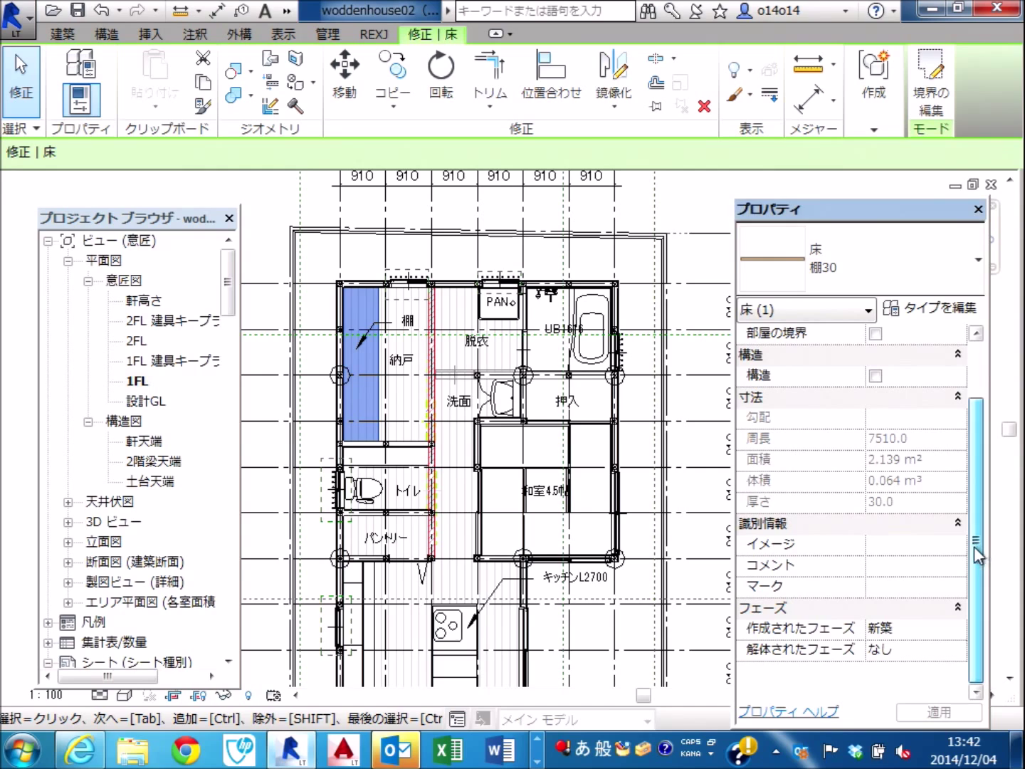
left_click(957, 631)
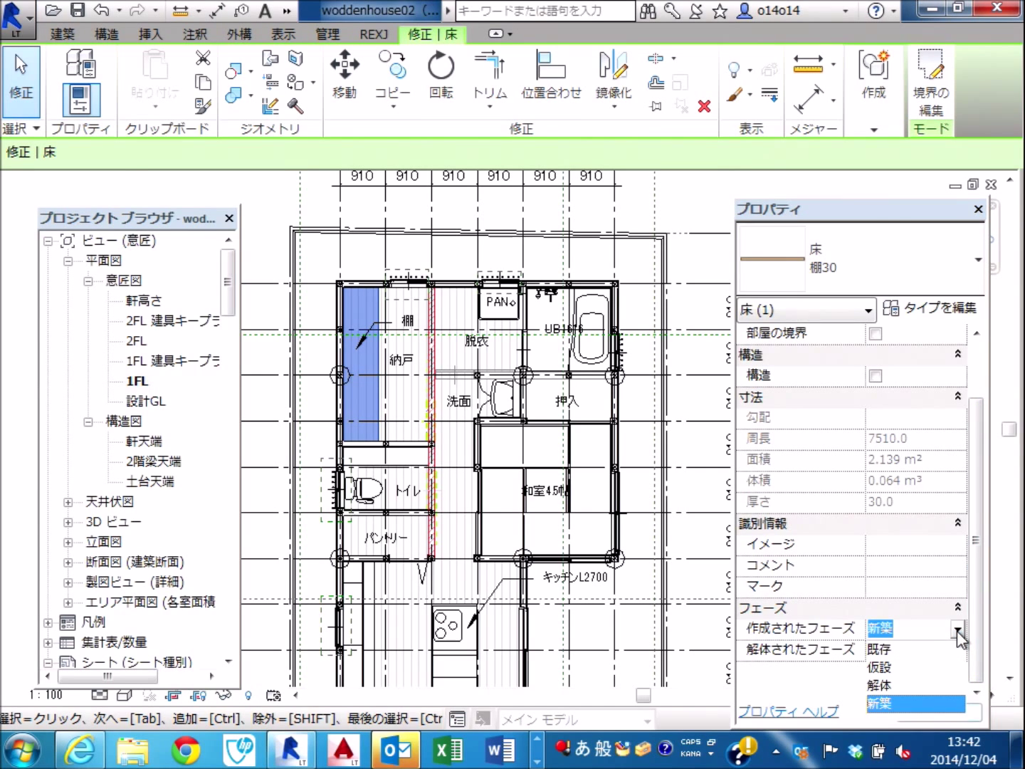
left_click(925, 649)
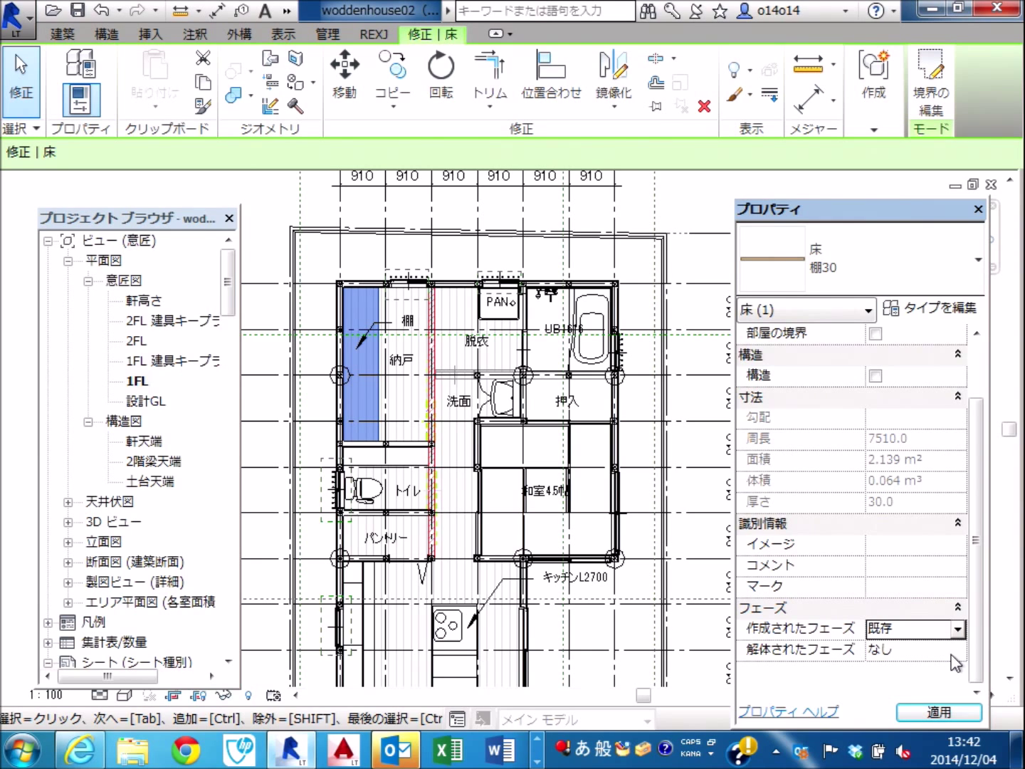
left_click(959, 651)
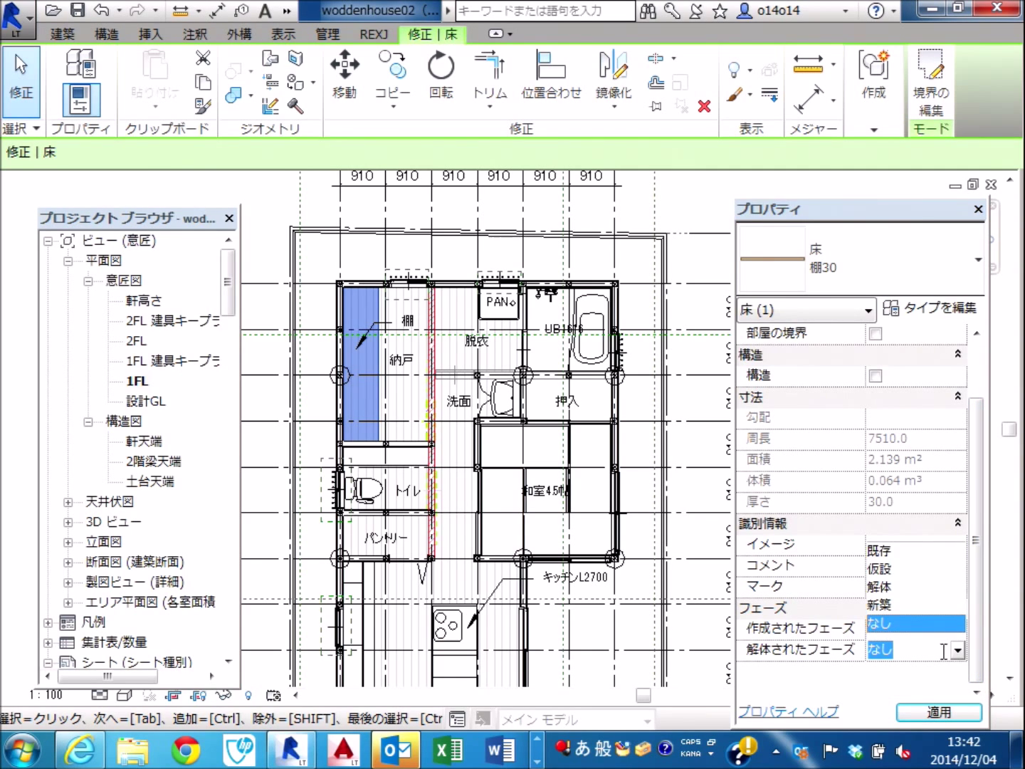
left_click(901, 611)
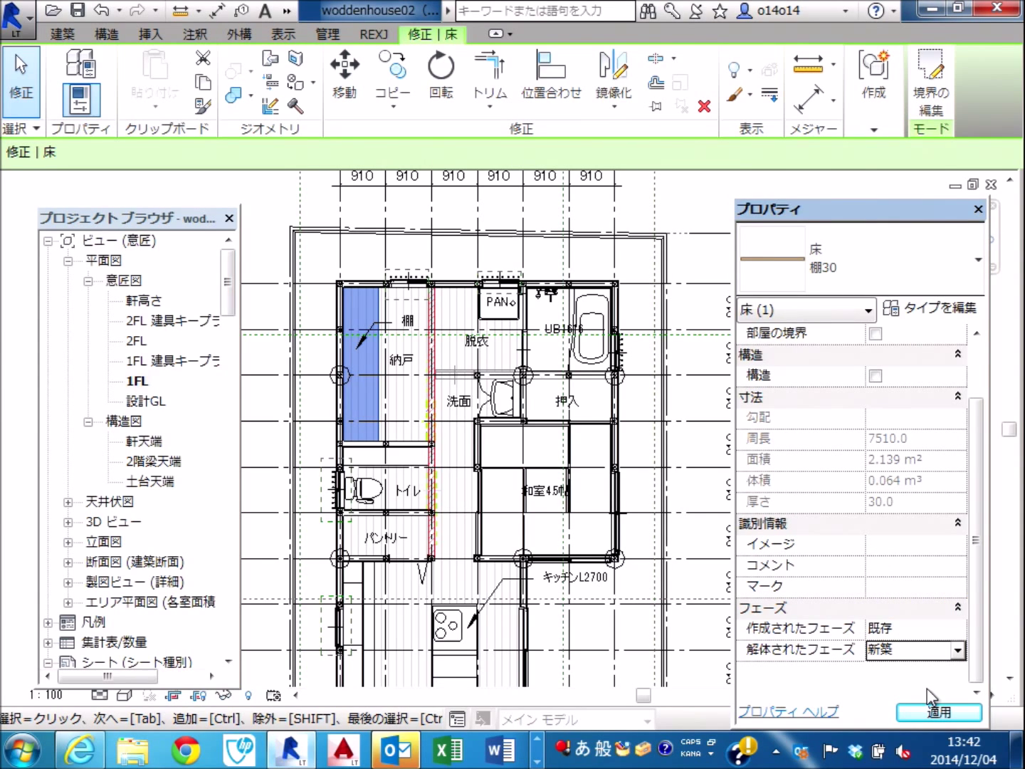
left_click(939, 712)
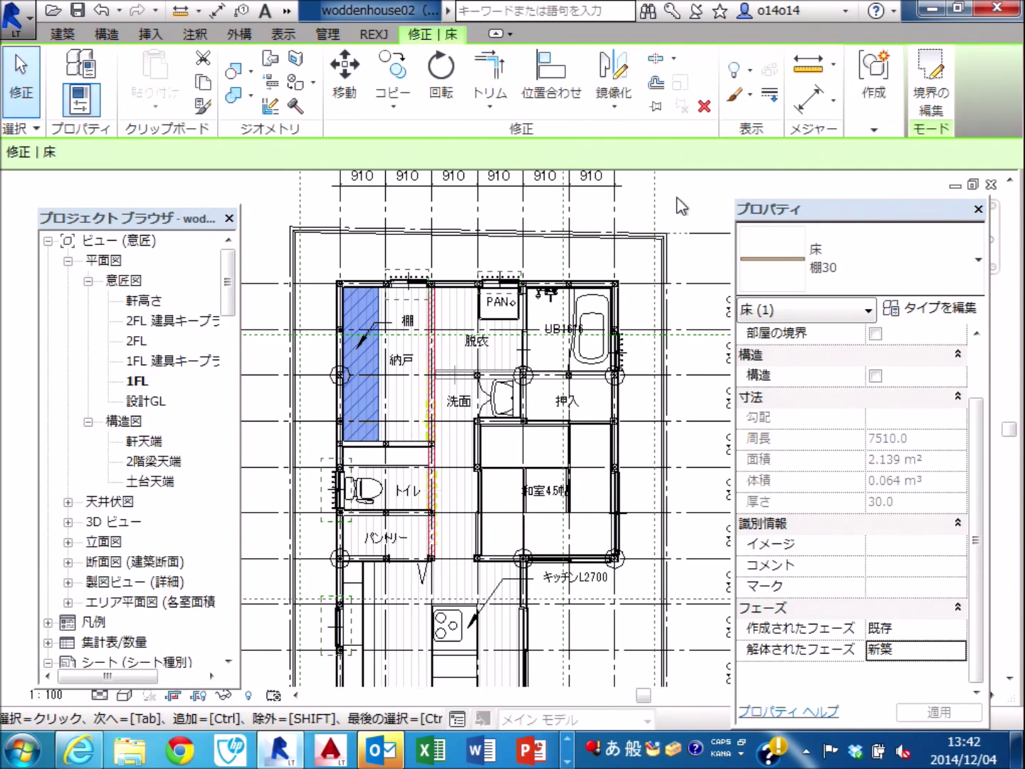
left_click(682, 207)
scroll(315, 329, "up", 2)
scroll(314, 329, "up", 1)
scroll(314, 328, "up", 1)
middle_click_drag(315, 329, 299, 277)
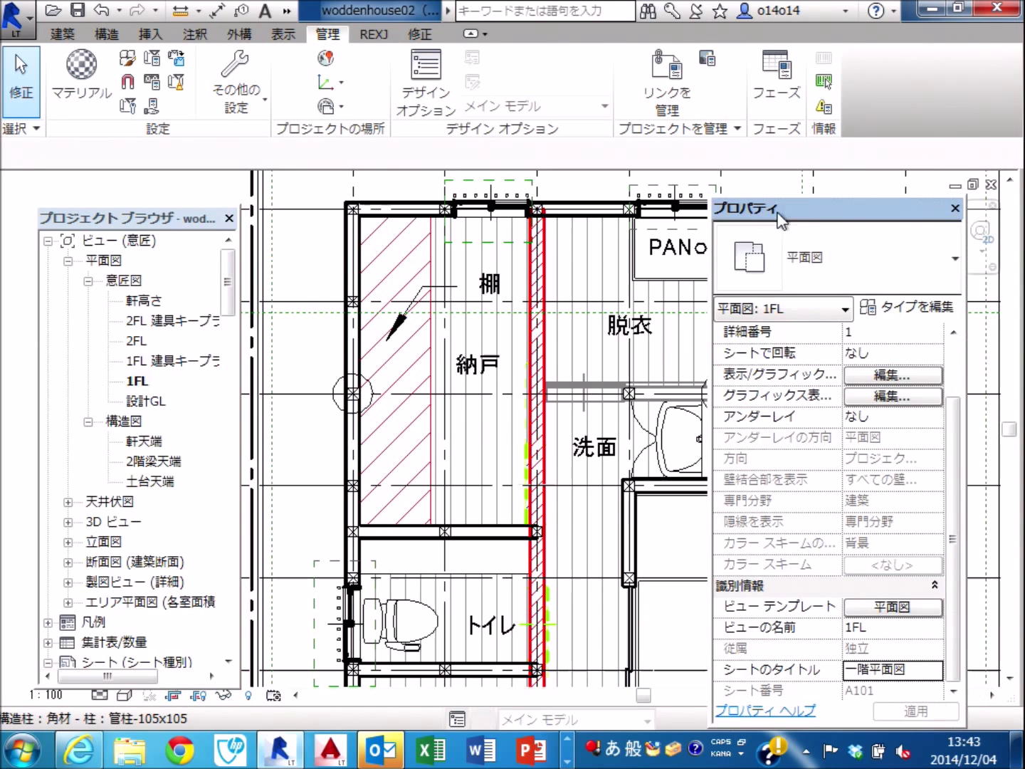
Lower the Properties palette, enable Select Elements by Face, and show the selection options.
mouse_move(840, 209)
left_mouse_down()
mouse_move(848, 292)
mouse_move(844, 223)
left_mouse_up()
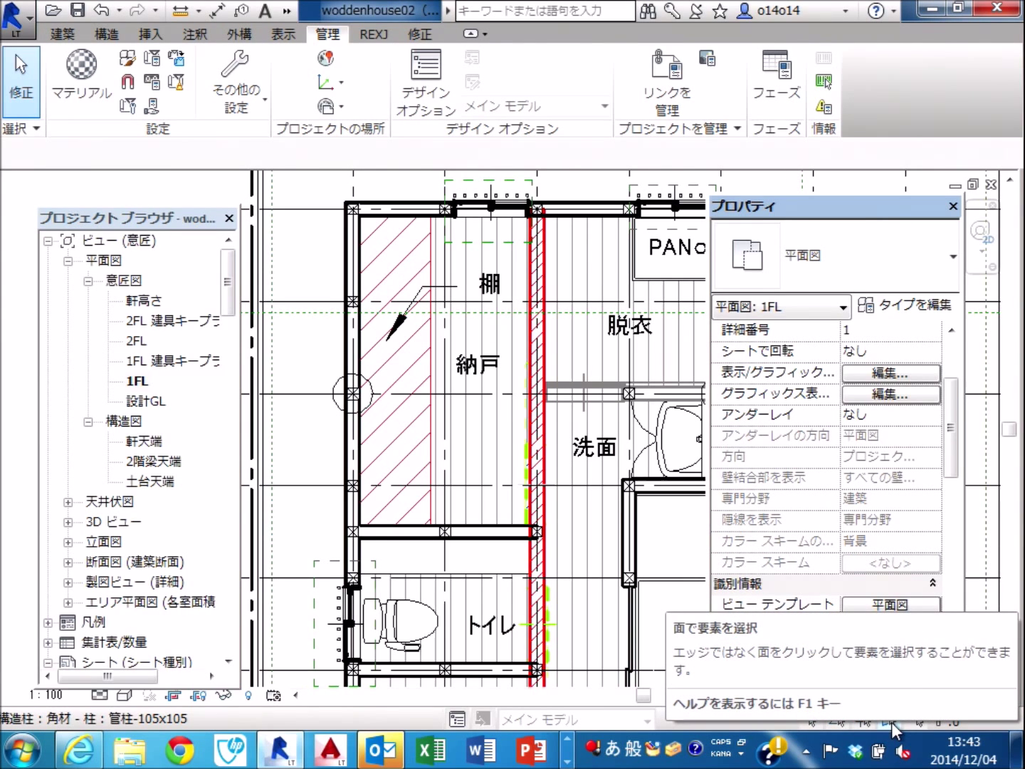
scroll(886, 749, "down", 3)
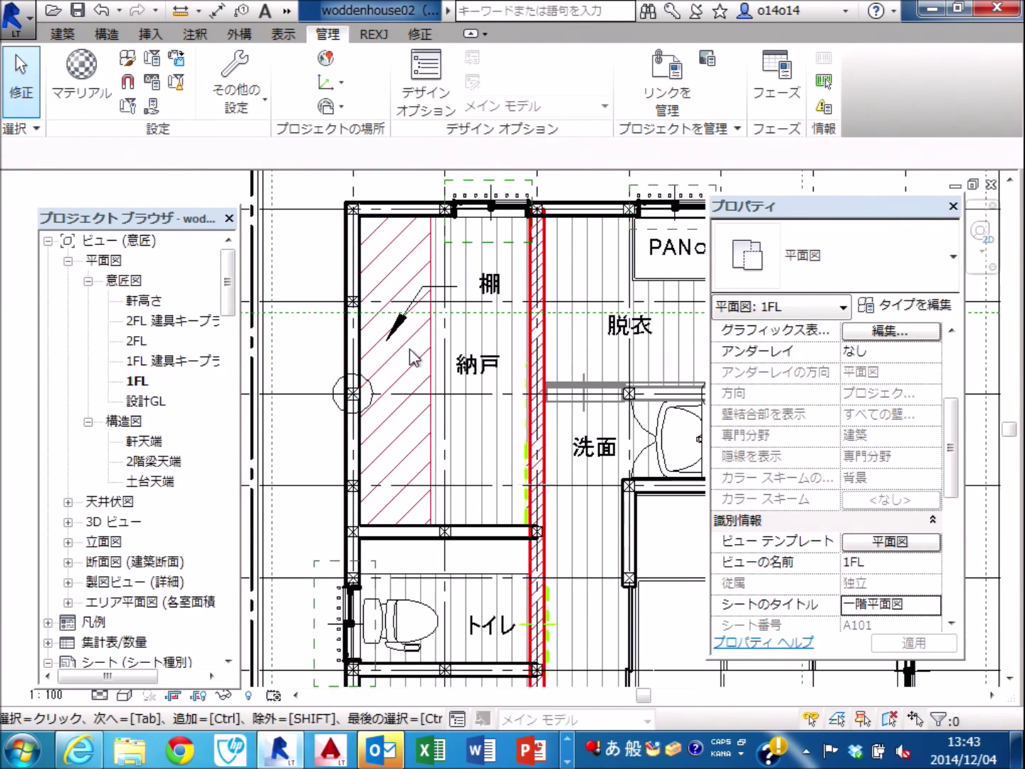
left_click(897, 719)
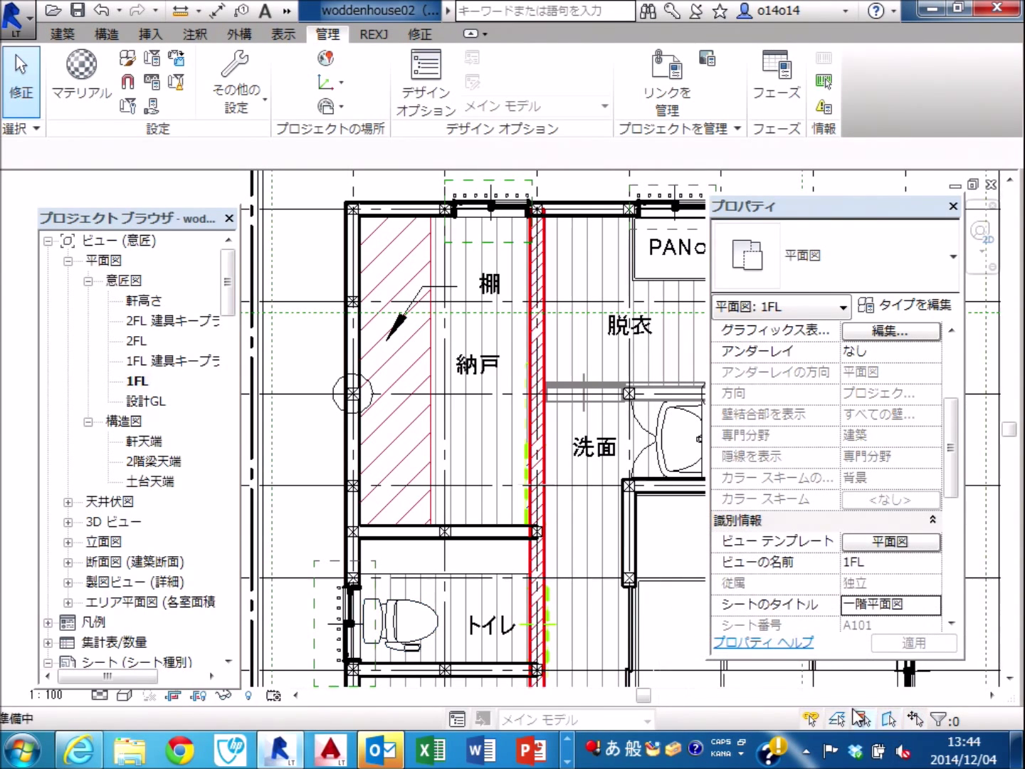
left_click(35, 130)
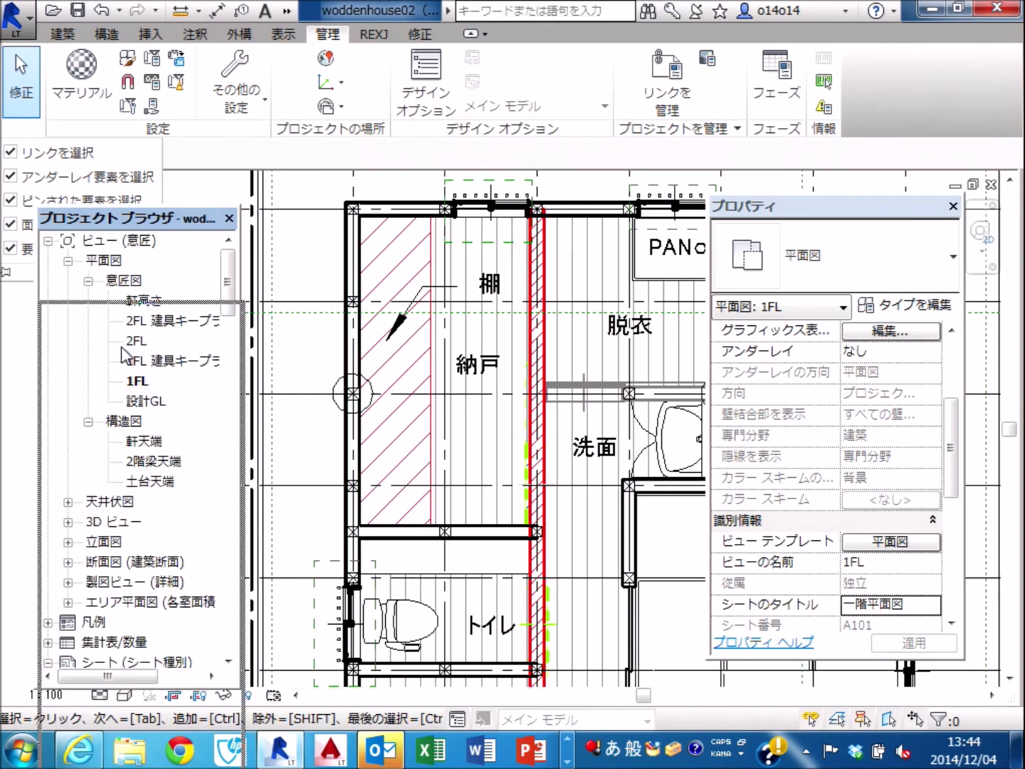
Lower the Project Browser and check that the 棚30 floor is created 既存 and demolished 新築.
left_click_drag(126, 354, 125, 398)
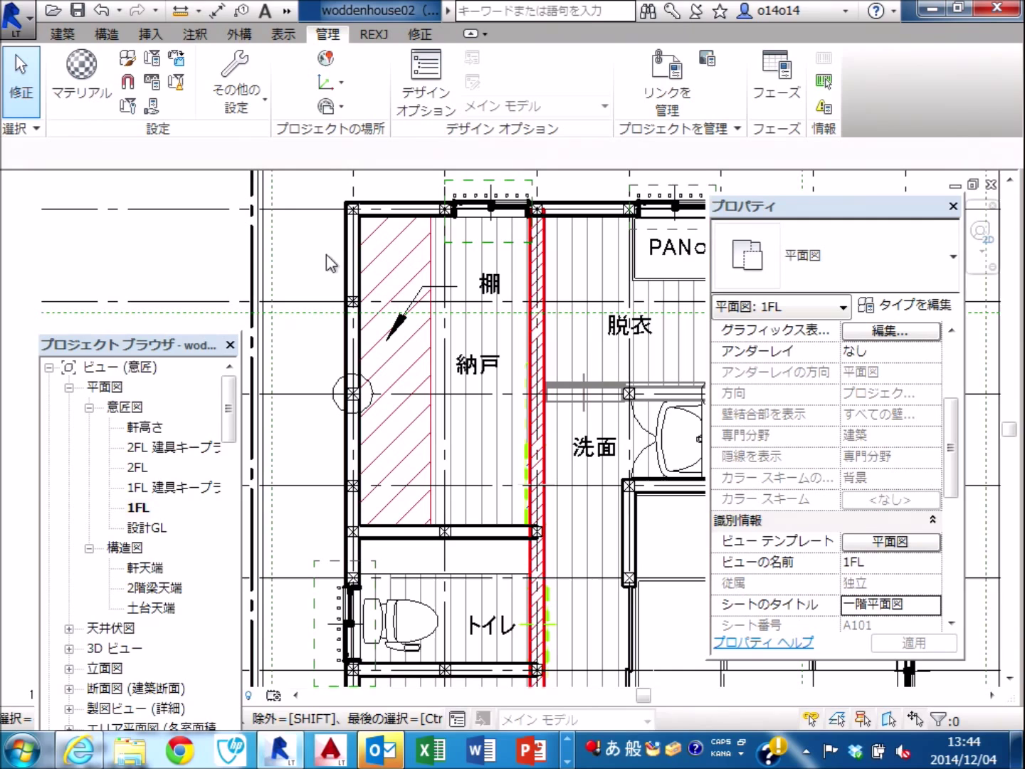
left_click(387, 251)
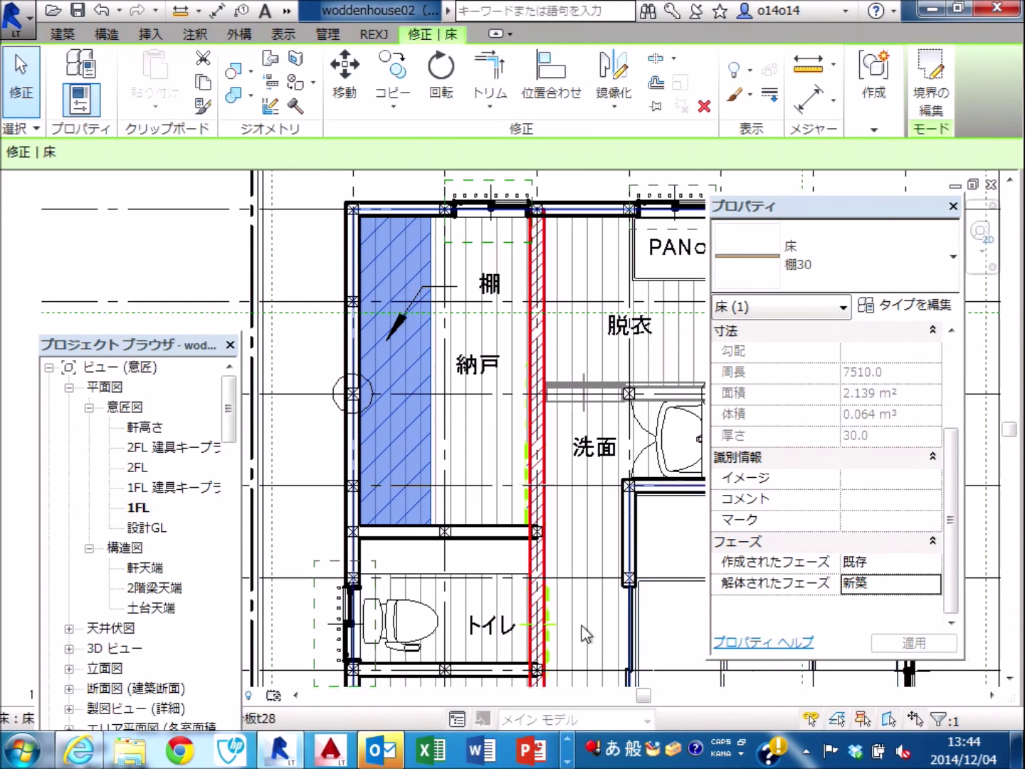
left_click(161, 239)
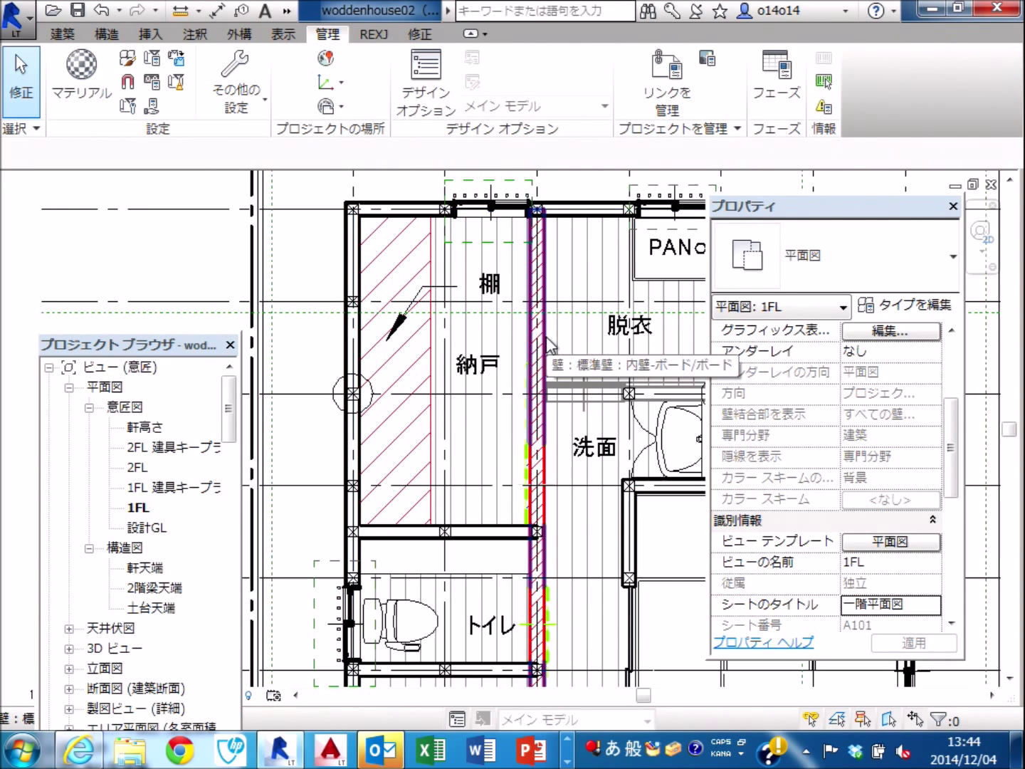
Pan and zoom the plan to bring the 和室 area into view.
scroll(610, 374, "down", 1)
middle_click_drag(611, 374, 471, 343)
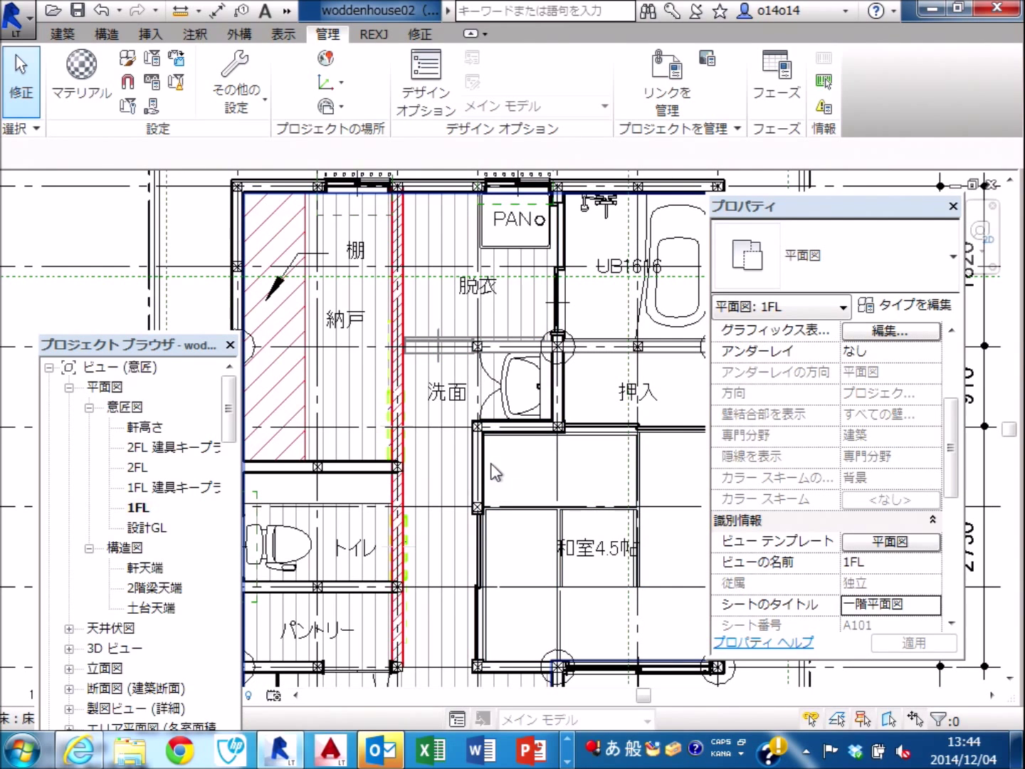
scroll(491, 474, "down", 1)
middle_click_drag(496, 426, 487, 412)
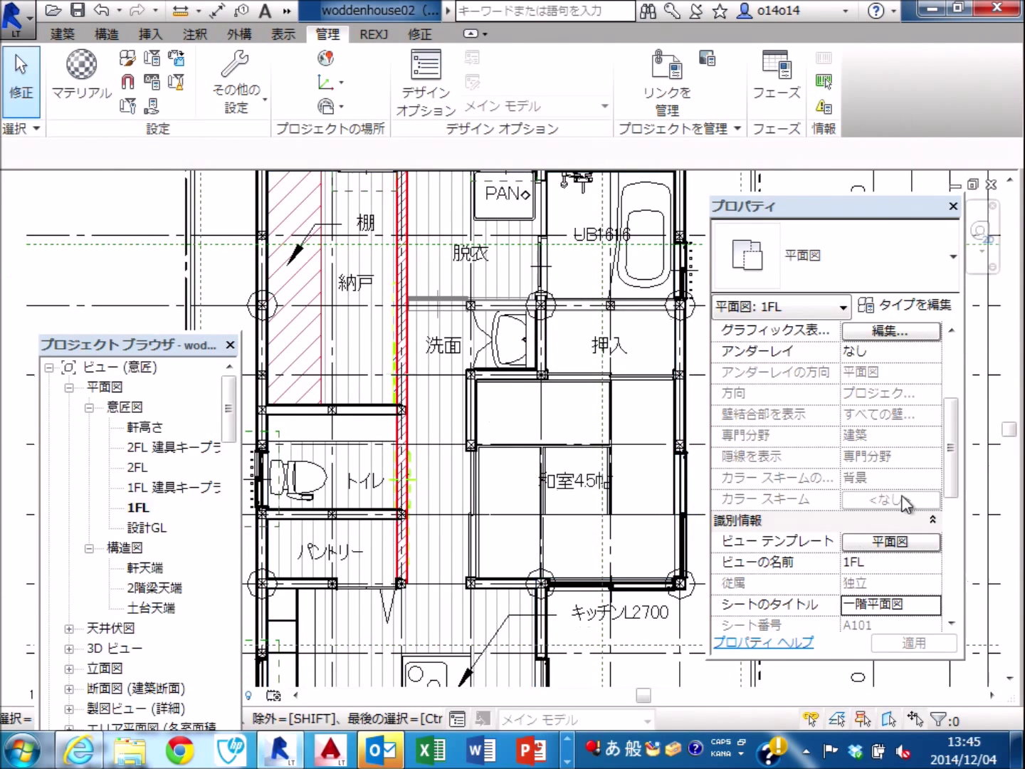
mouse_move(952, 461)
left_mouse_down()
mouse_move(953, 504)
mouse_move(953, 457)
left_mouse_up()
In Phases Graphic Overrides, start a colour override for 新築's projection surface pattern.
left_click(778, 100)
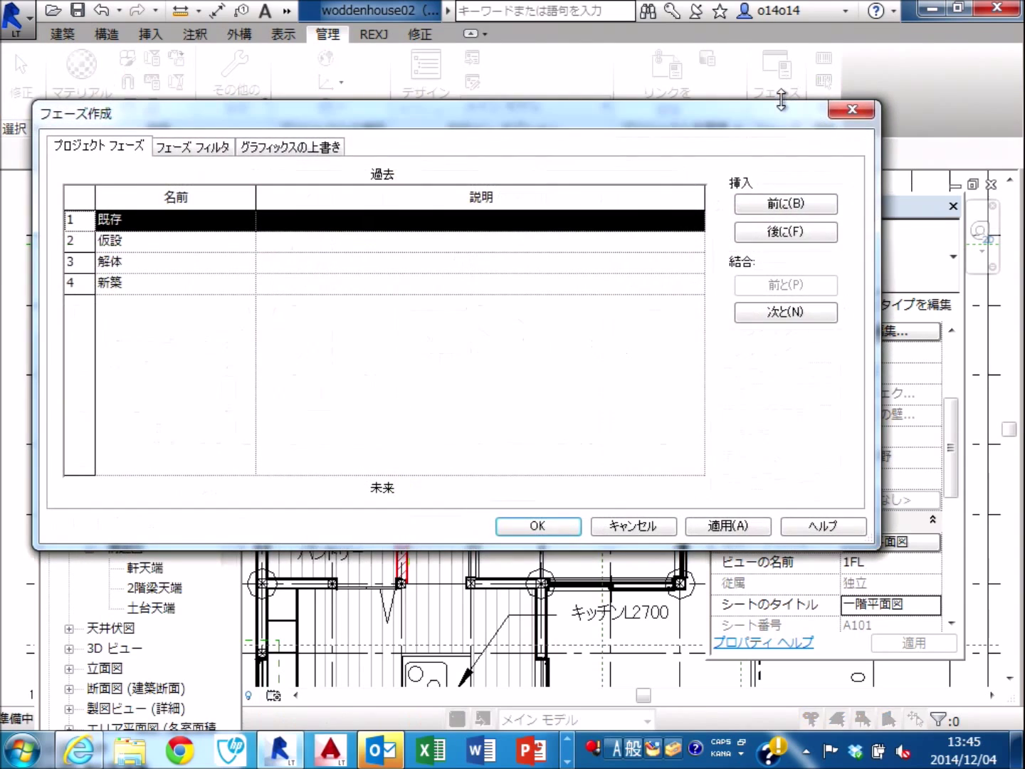
left_click_drag(773, 114, 772, 204)
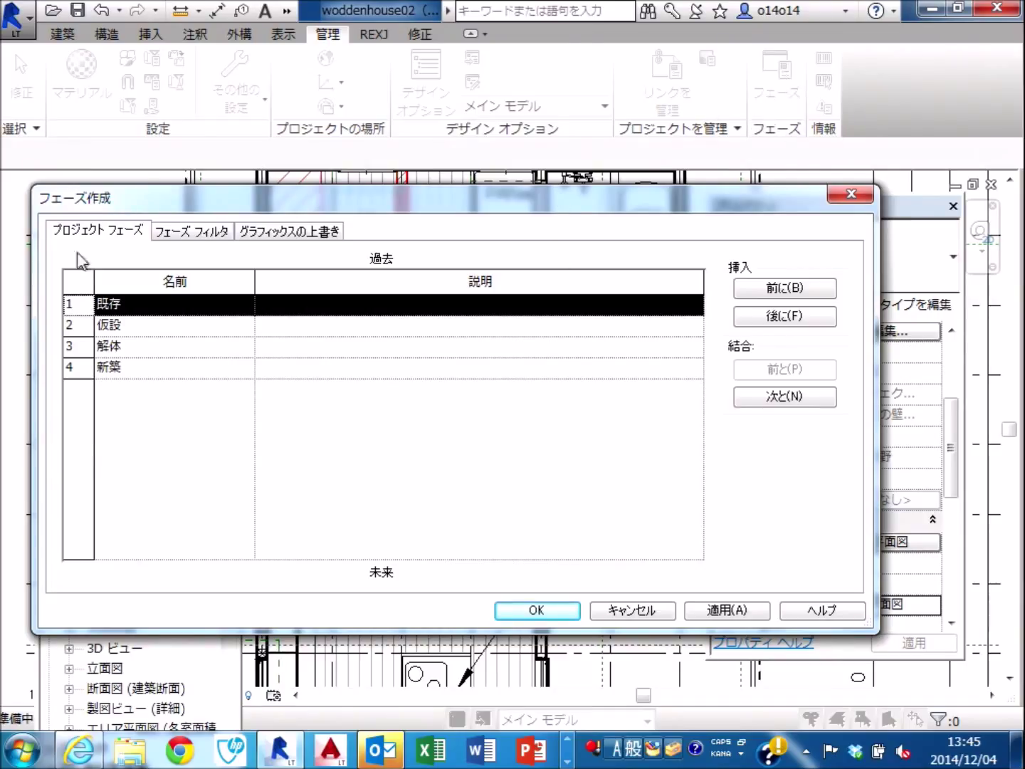
left_click(328, 232)
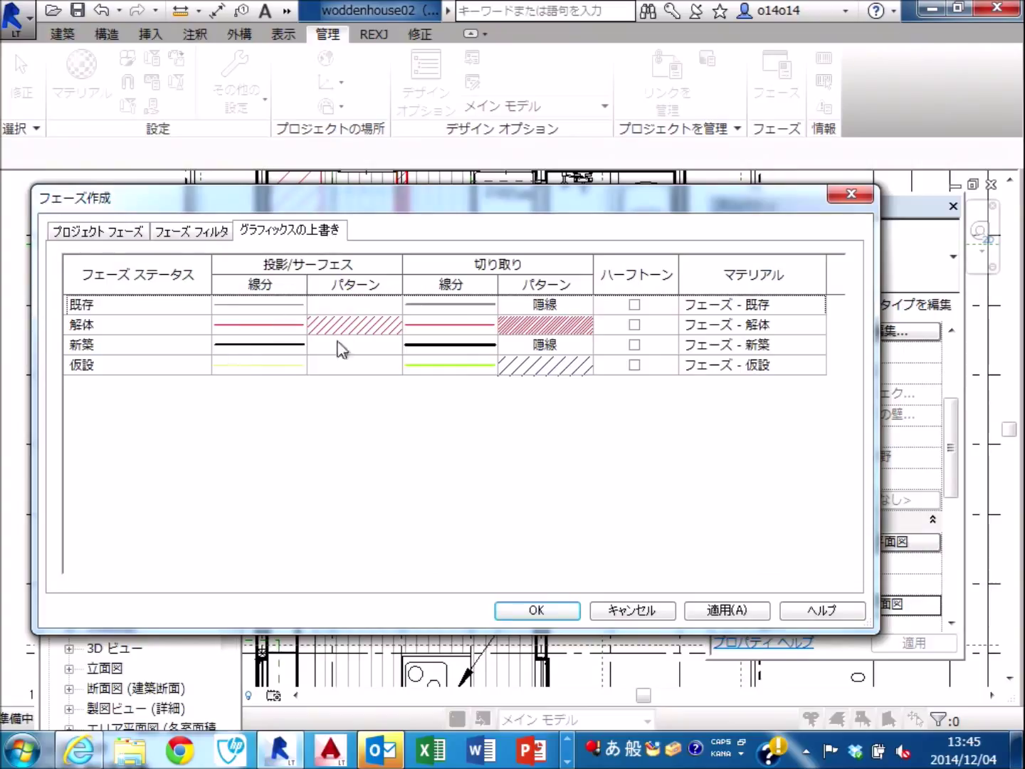
left_click(290, 351)
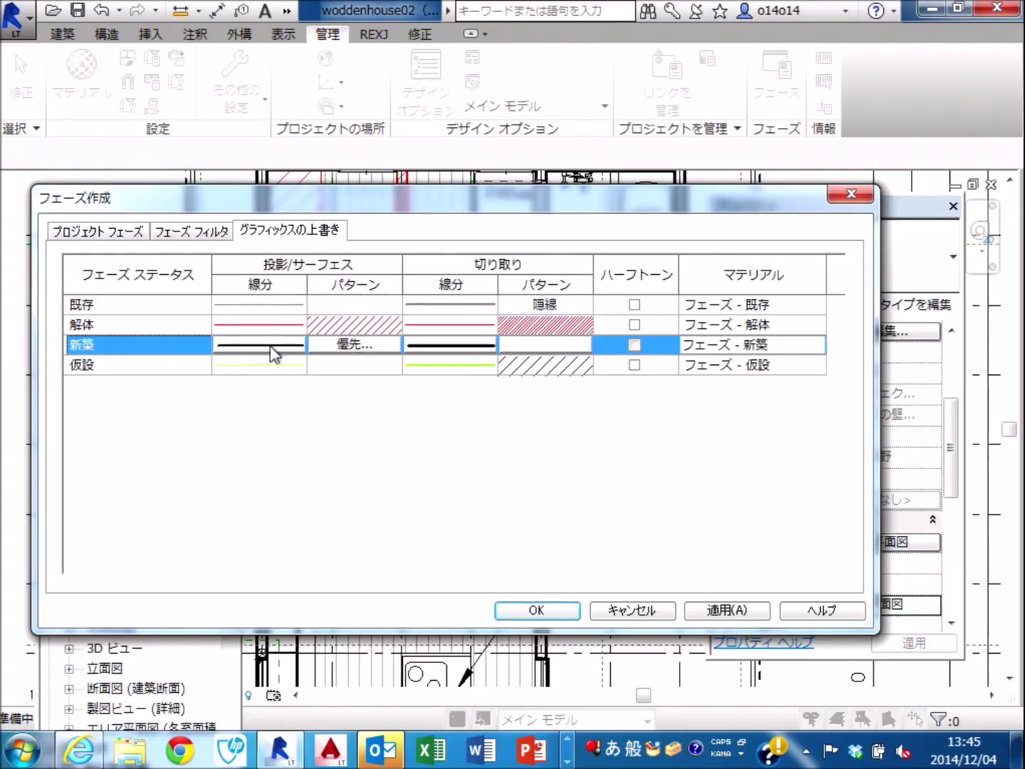
left_click(333, 346)
left_click(721, 242)
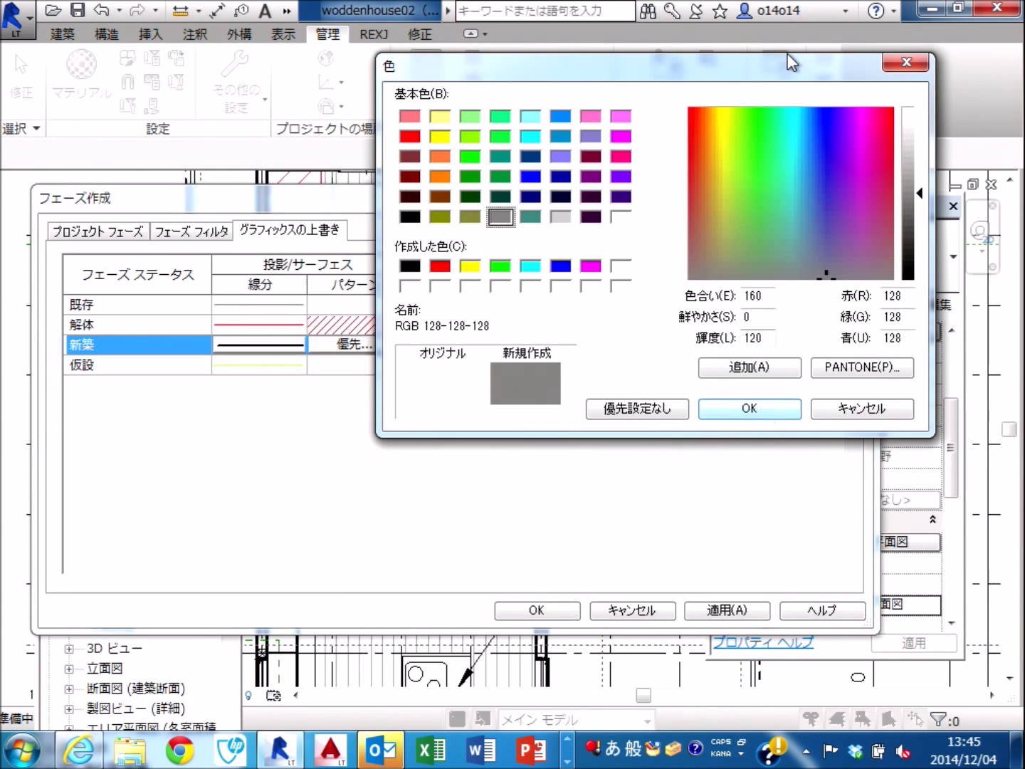
Set the 新築 projection surface pattern colour to blue.
left_click_drag(786, 61, 786, 104)
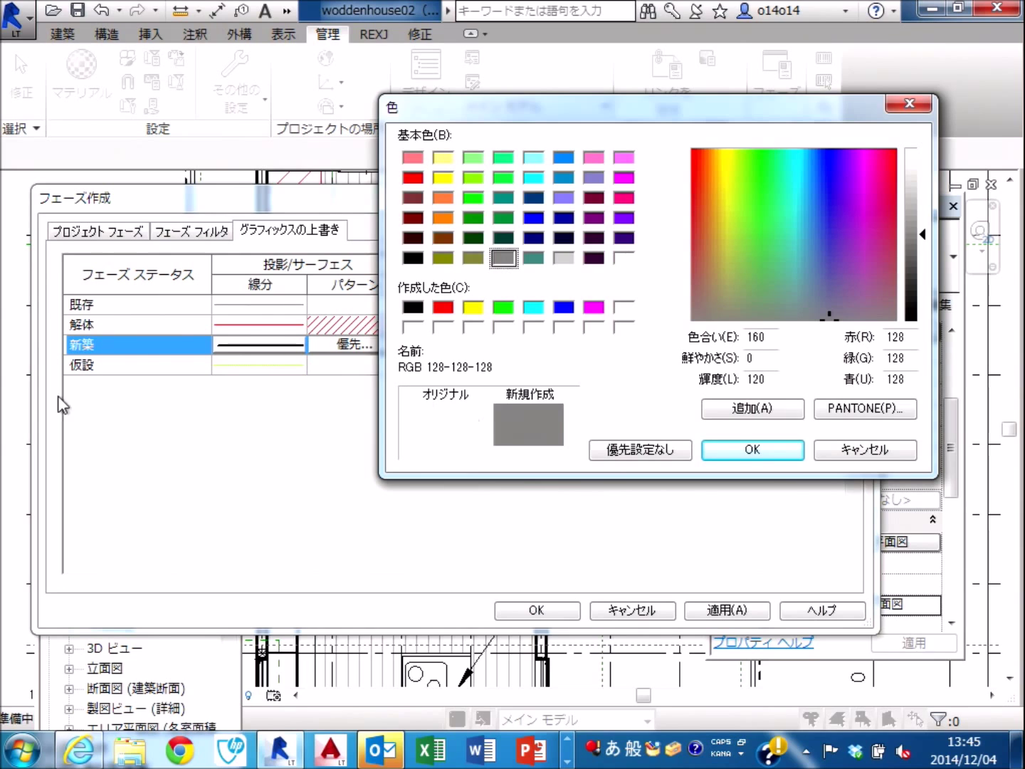
key("Escape")
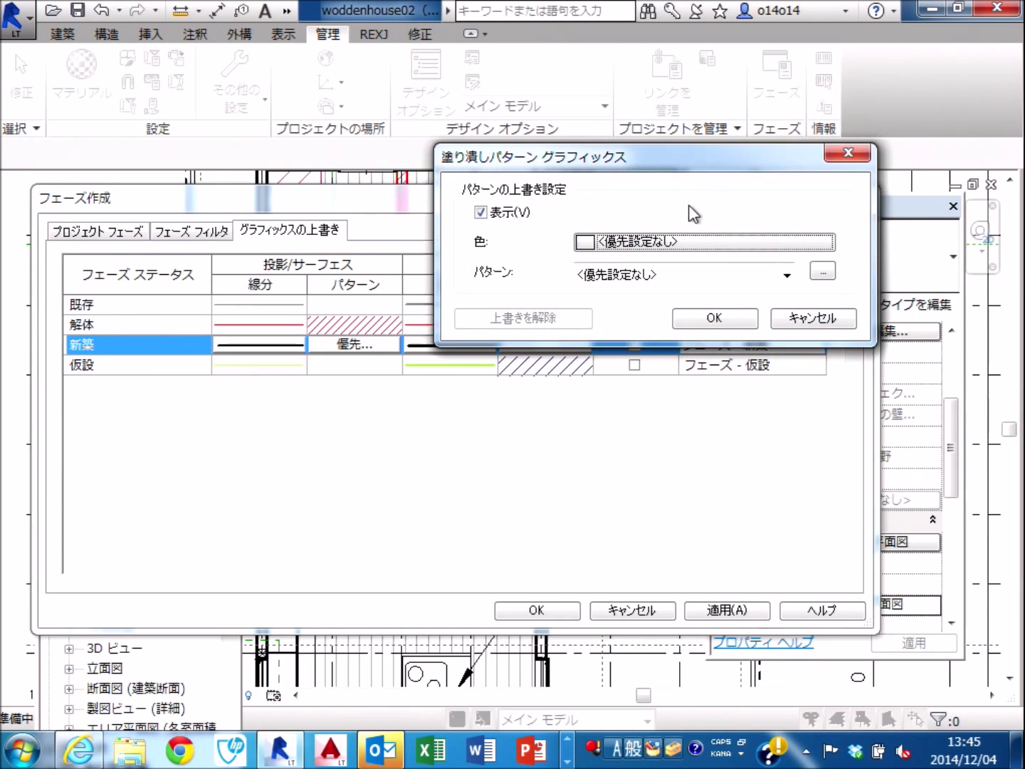
left_click(663, 241)
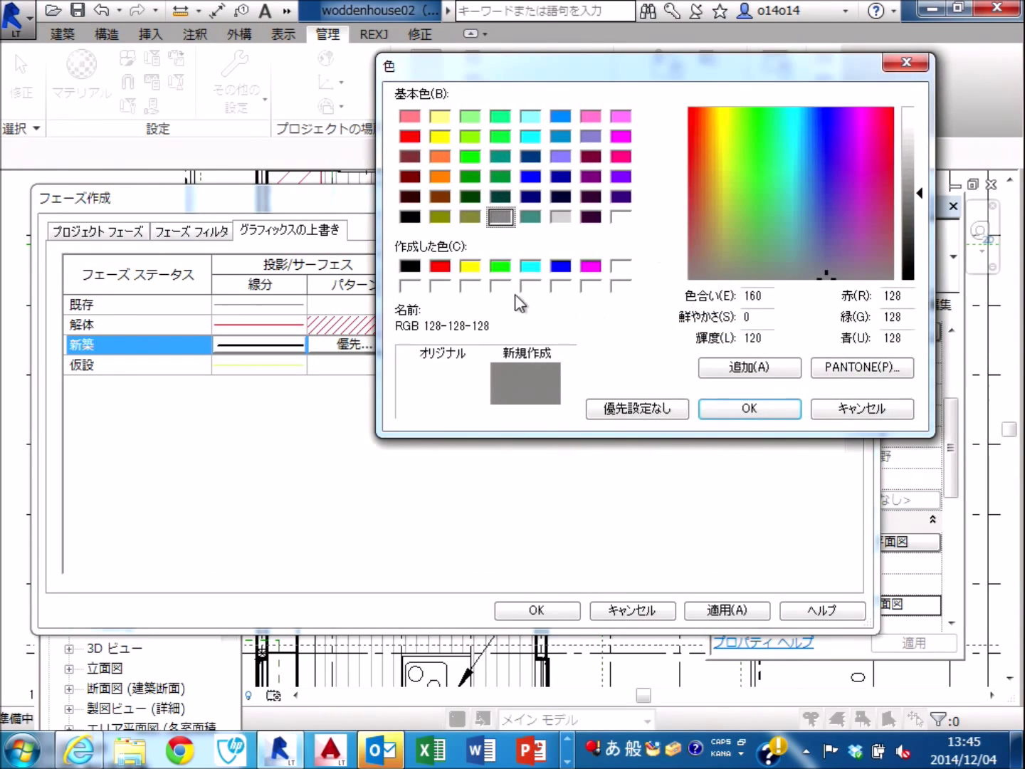
left_click(561, 266)
left_click(749, 416)
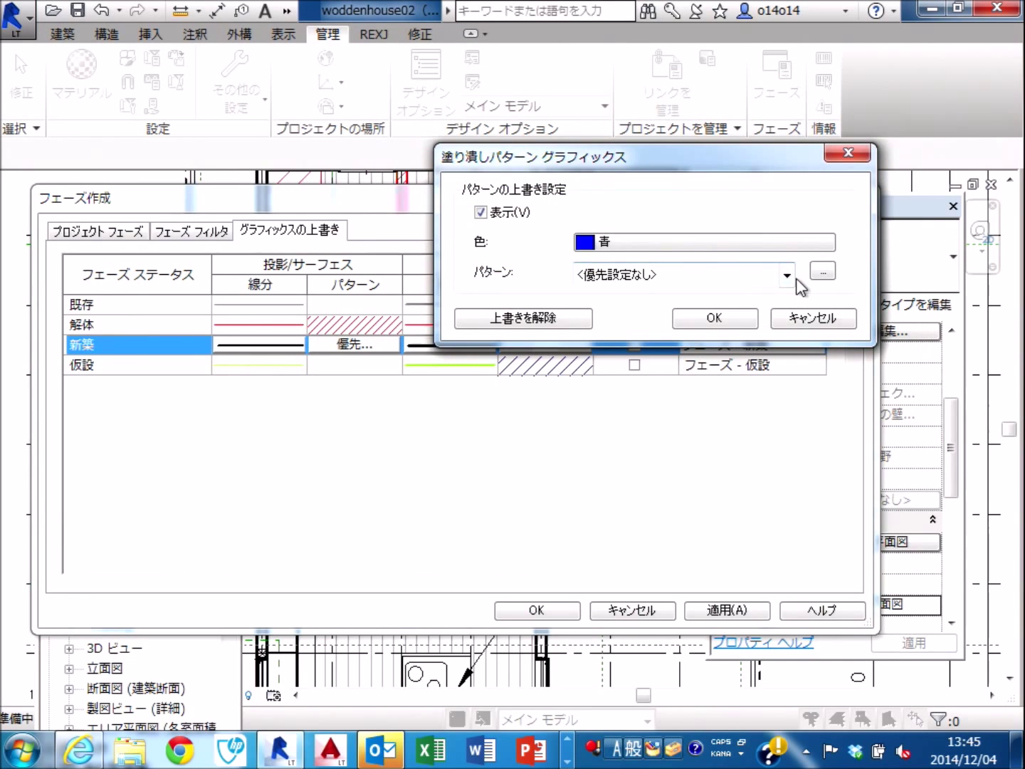
left_click(712, 317)
Make 新築 projection lines blue, with no line weight or pattern override.
left_click(276, 349)
left_click(489, 379)
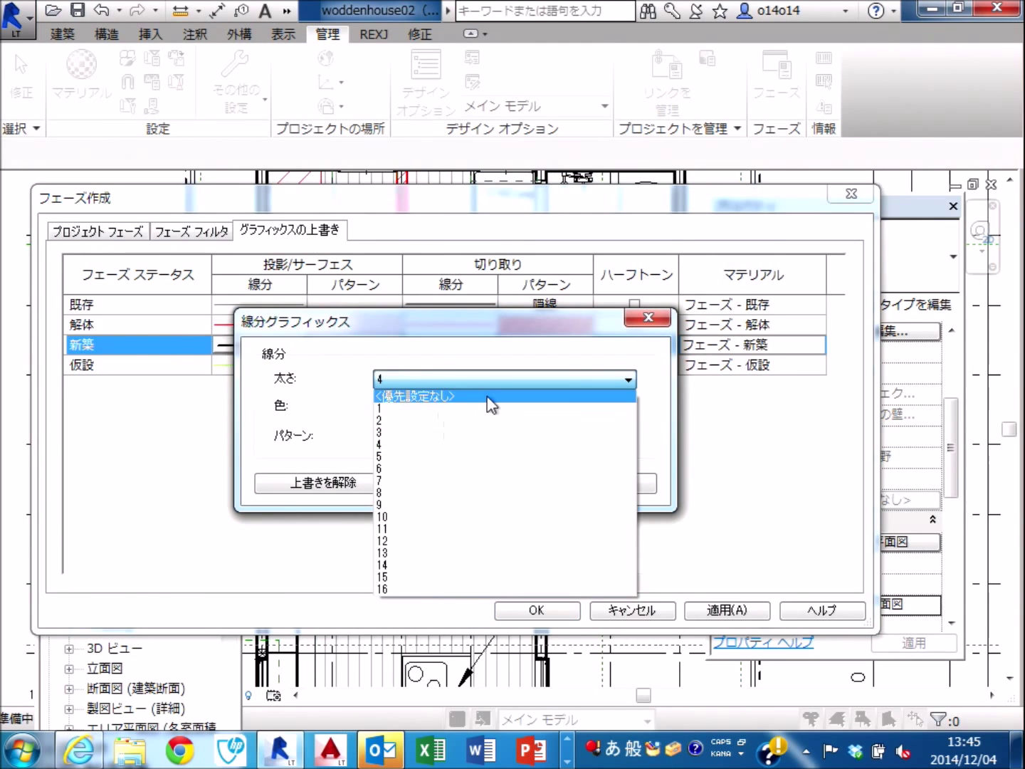
left_click(461, 396)
left_click(502, 406)
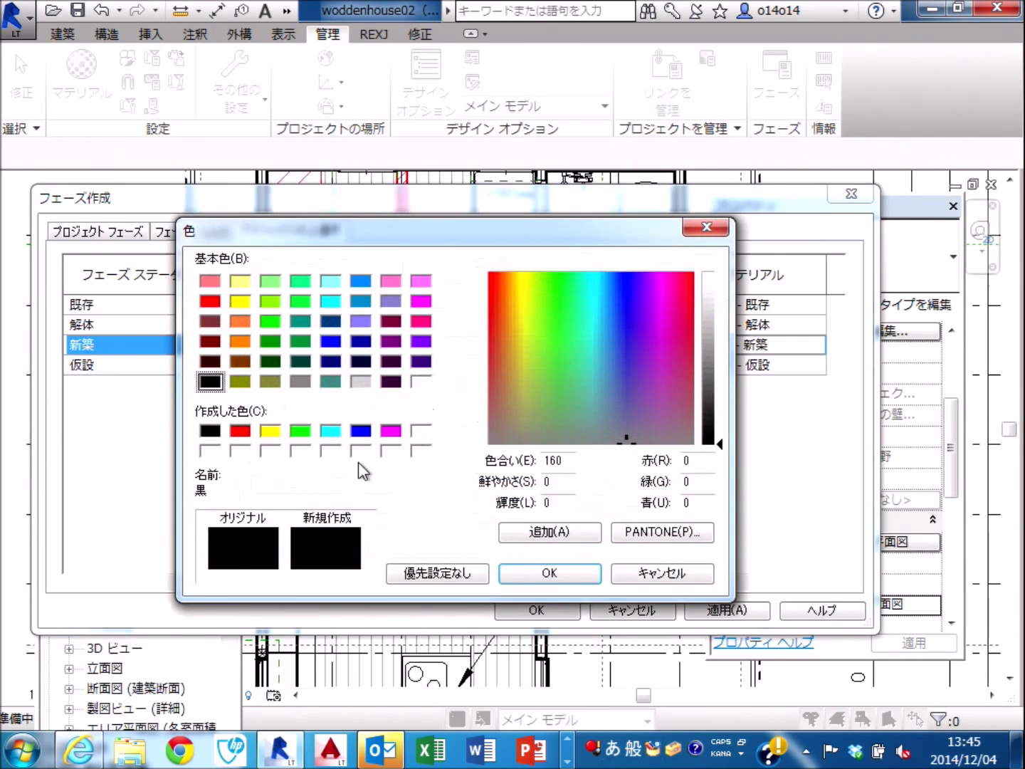
left_click(361, 431)
left_click(547, 573)
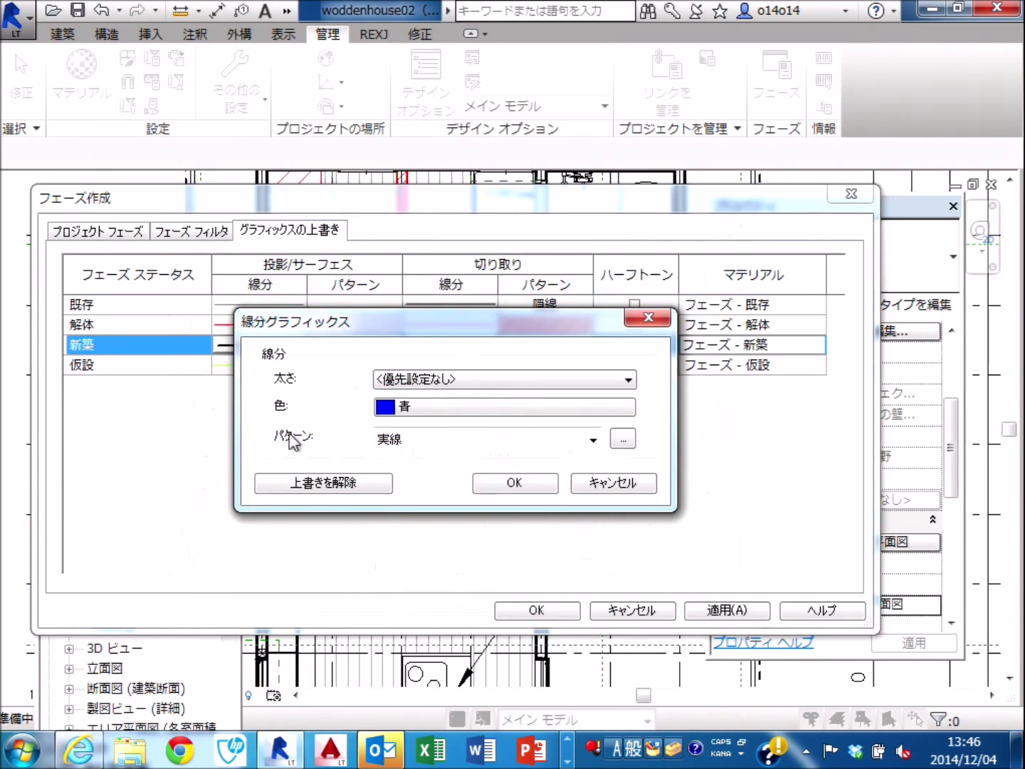
left_click(421, 442)
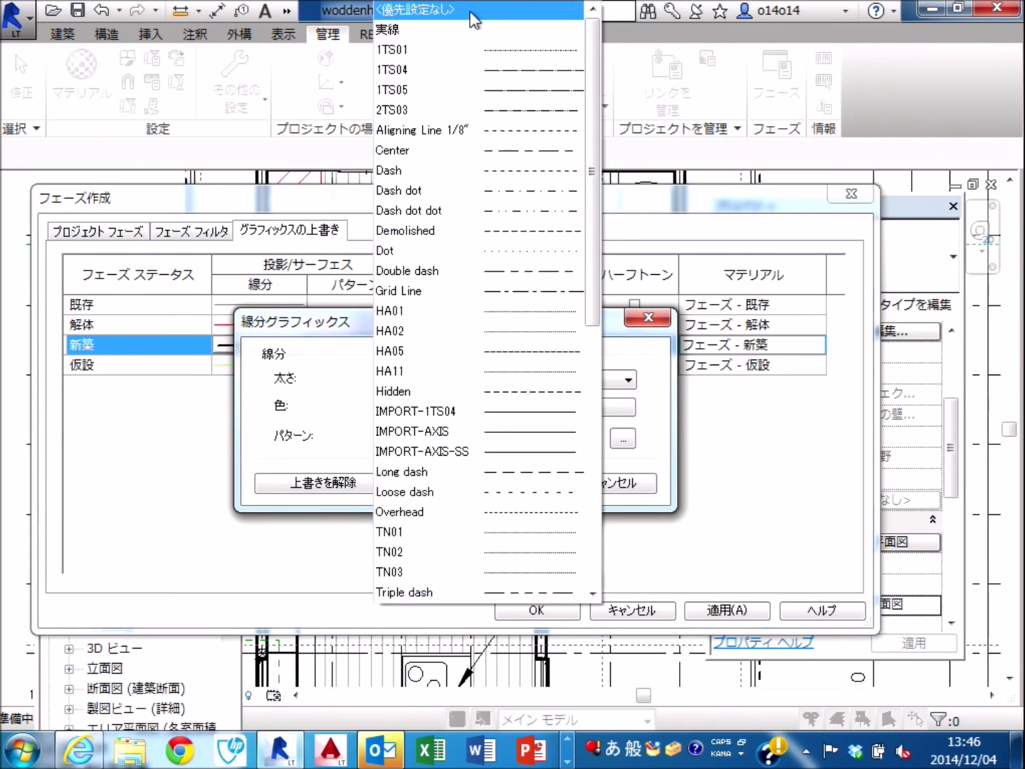
left_click(469, 10)
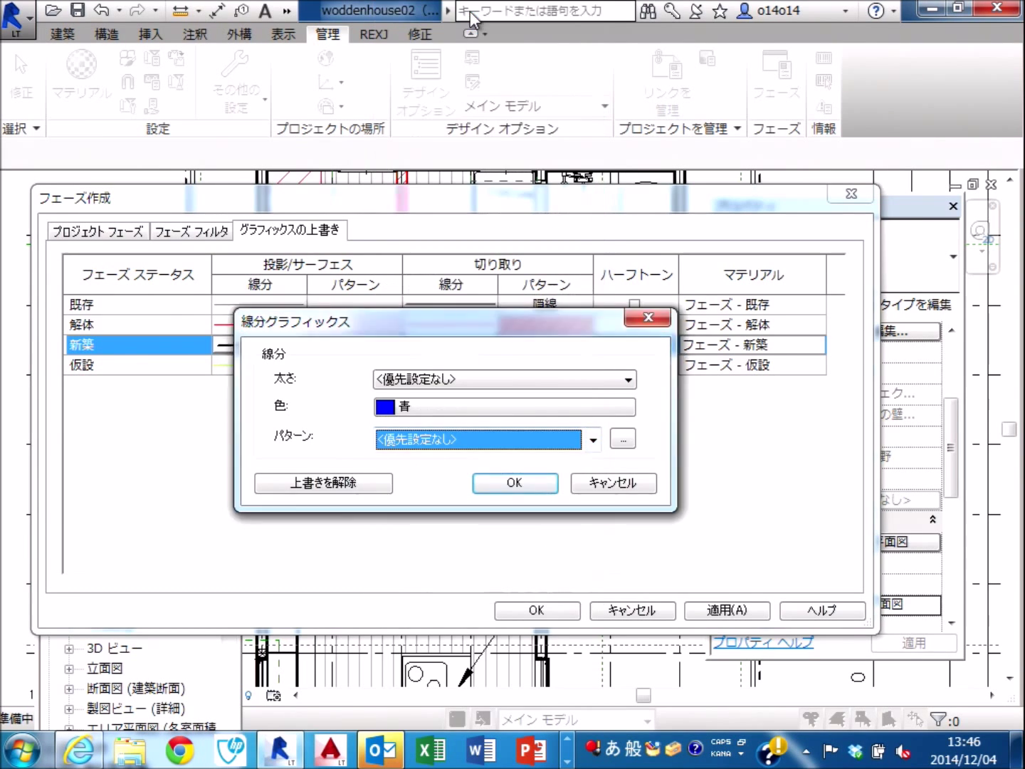
left_click(524, 485)
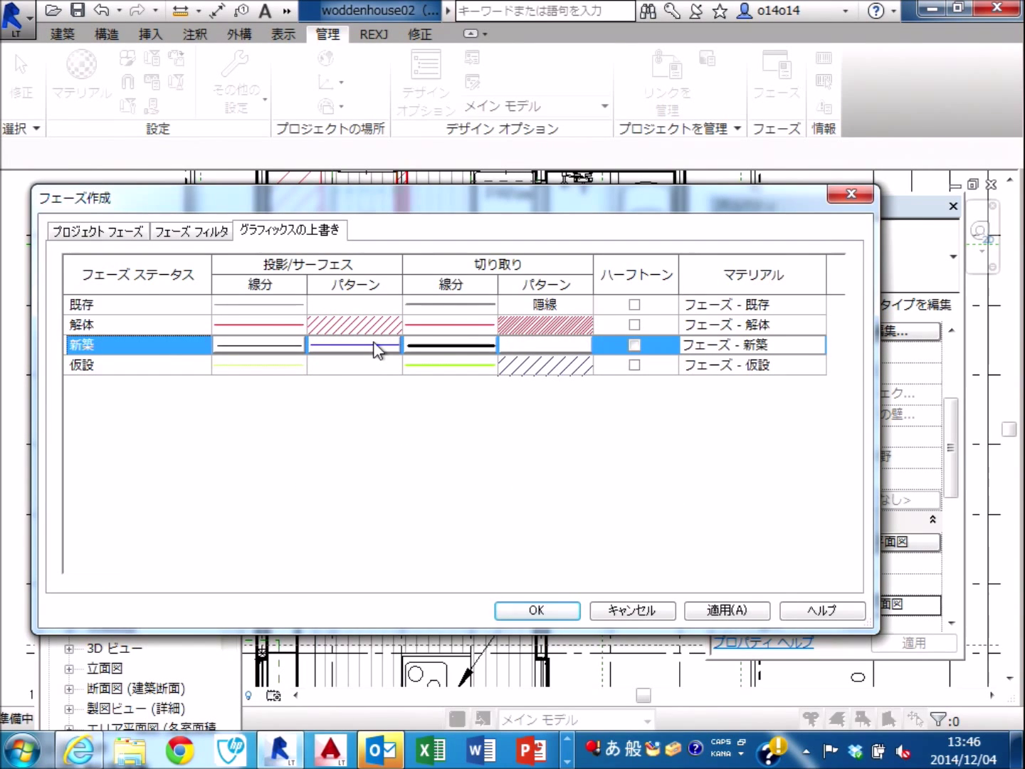
Set the 新築 projection surface pattern to the 平行線 45度 hatch.
left_click(377, 349)
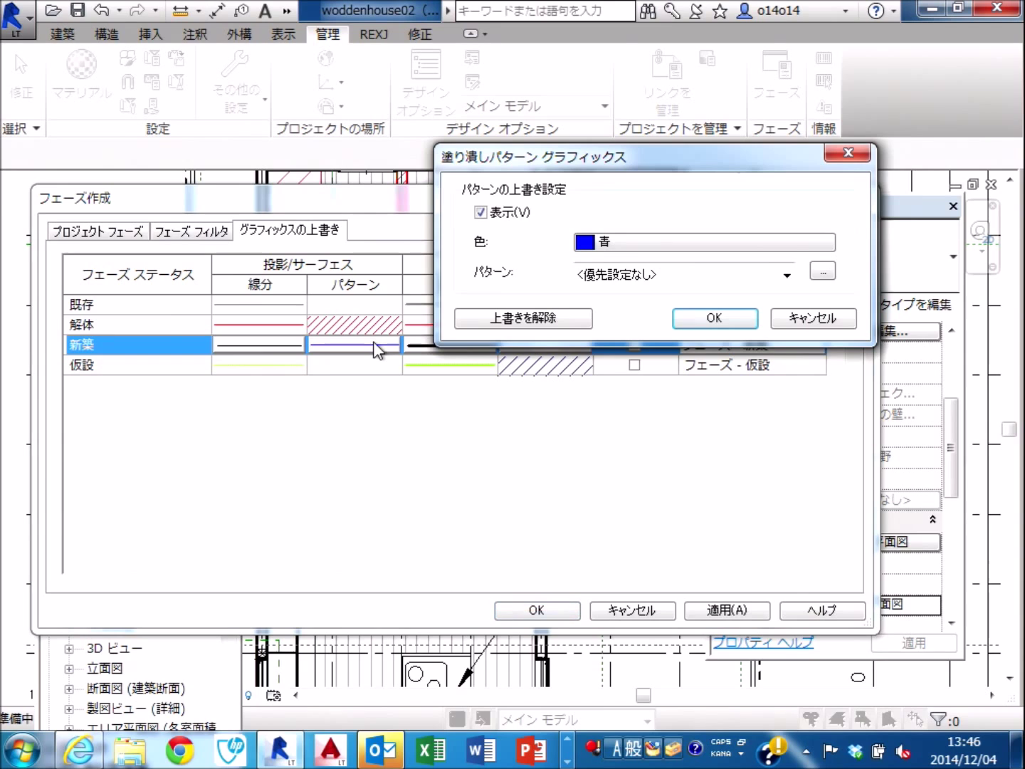
left_click(779, 274)
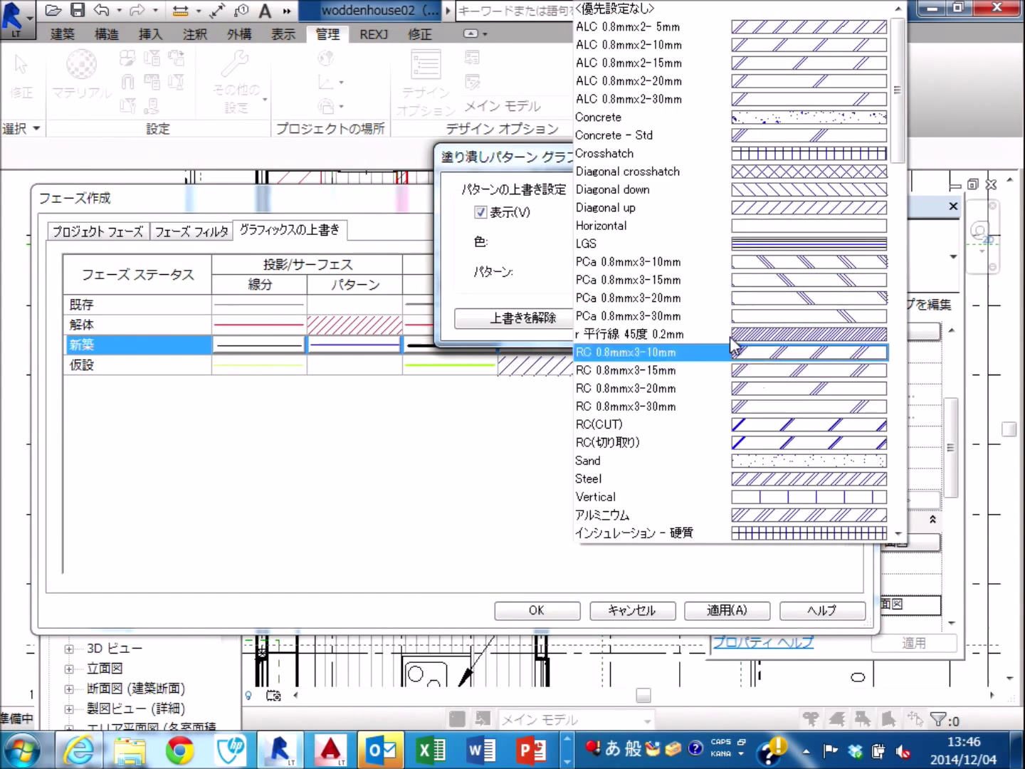
scroll(722, 325, "down", 1)
scroll(721, 325, "down", 2)
scroll(722, 326, "down", 3)
scroll(722, 325, "down", 1)
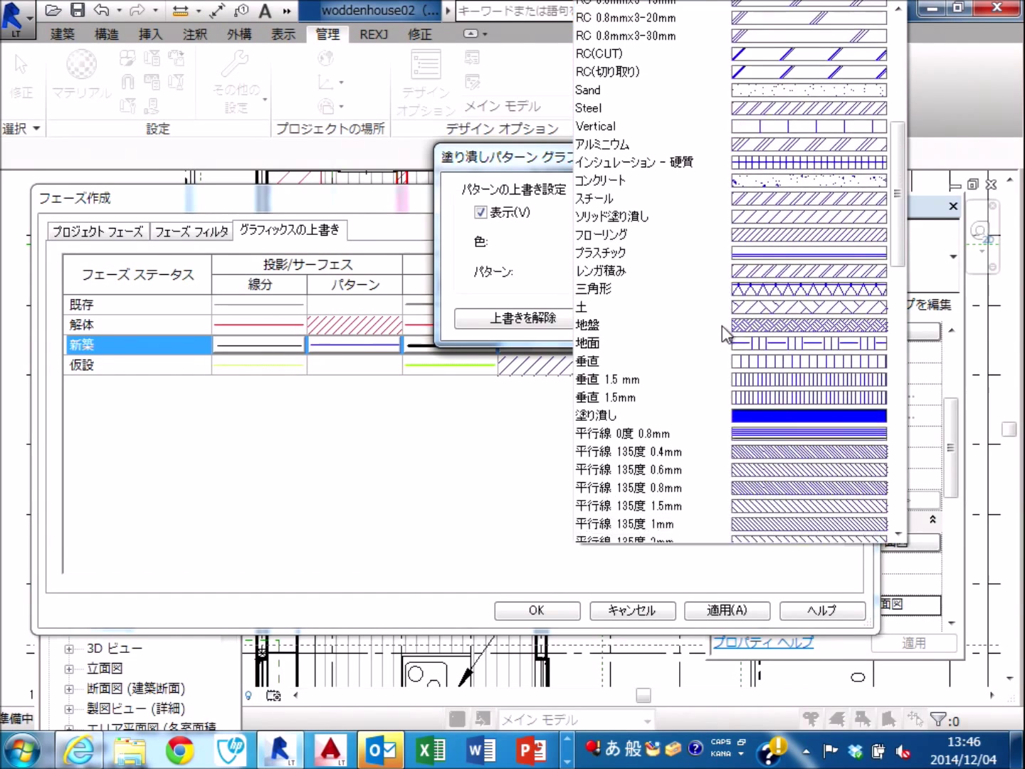
scroll(722, 326, "down", 2)
scroll(722, 325, "down", 1)
scroll(722, 325, "down", 1)
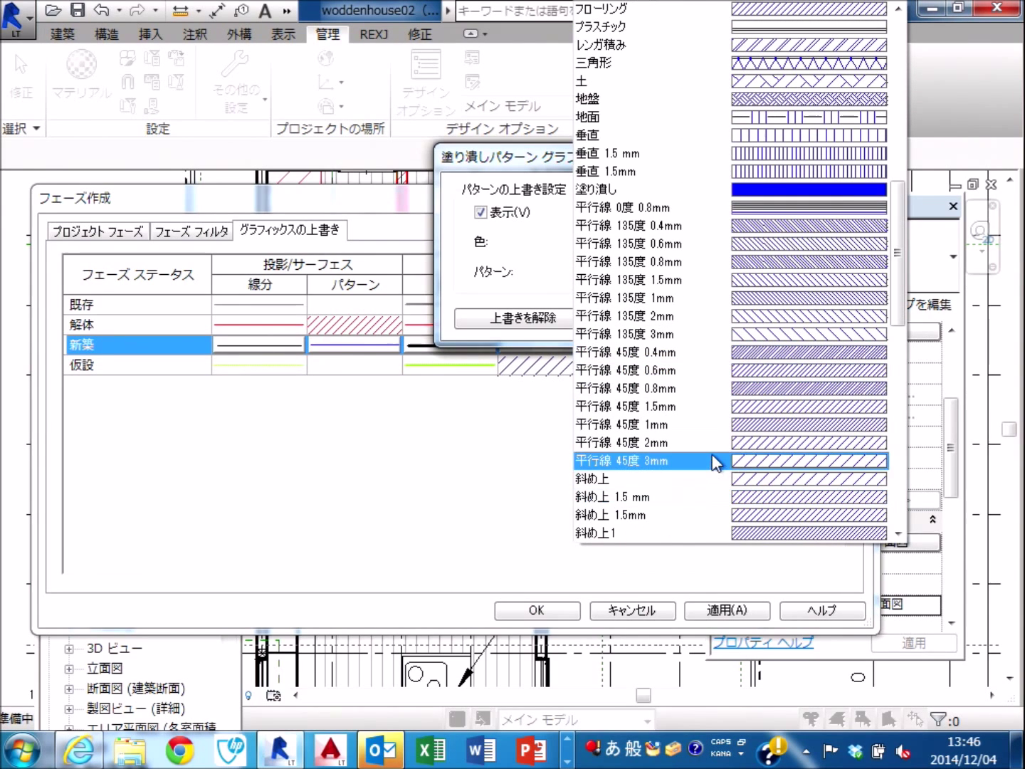
left_click(717, 444)
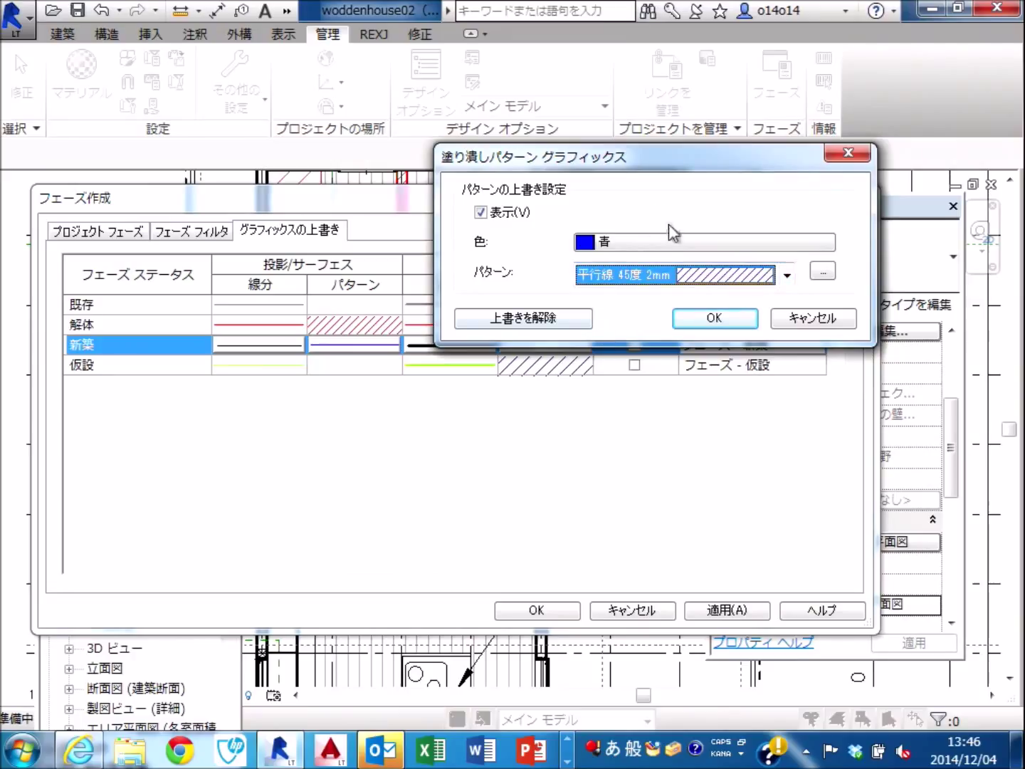
left_click(717, 326)
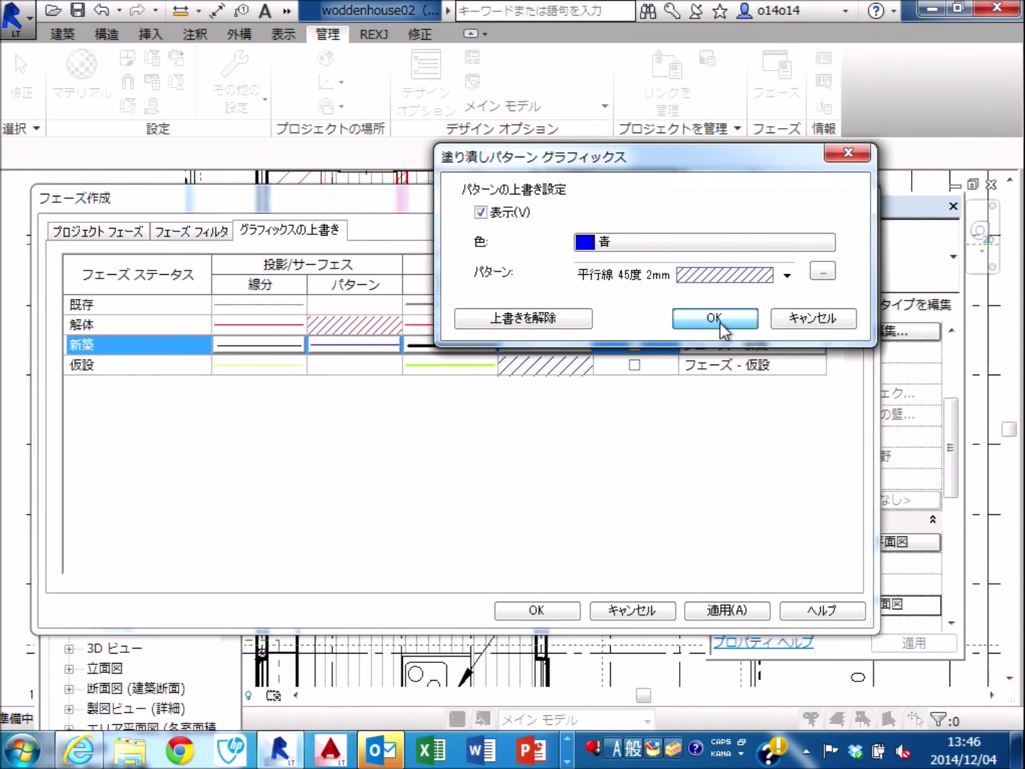
left_click(714, 317)
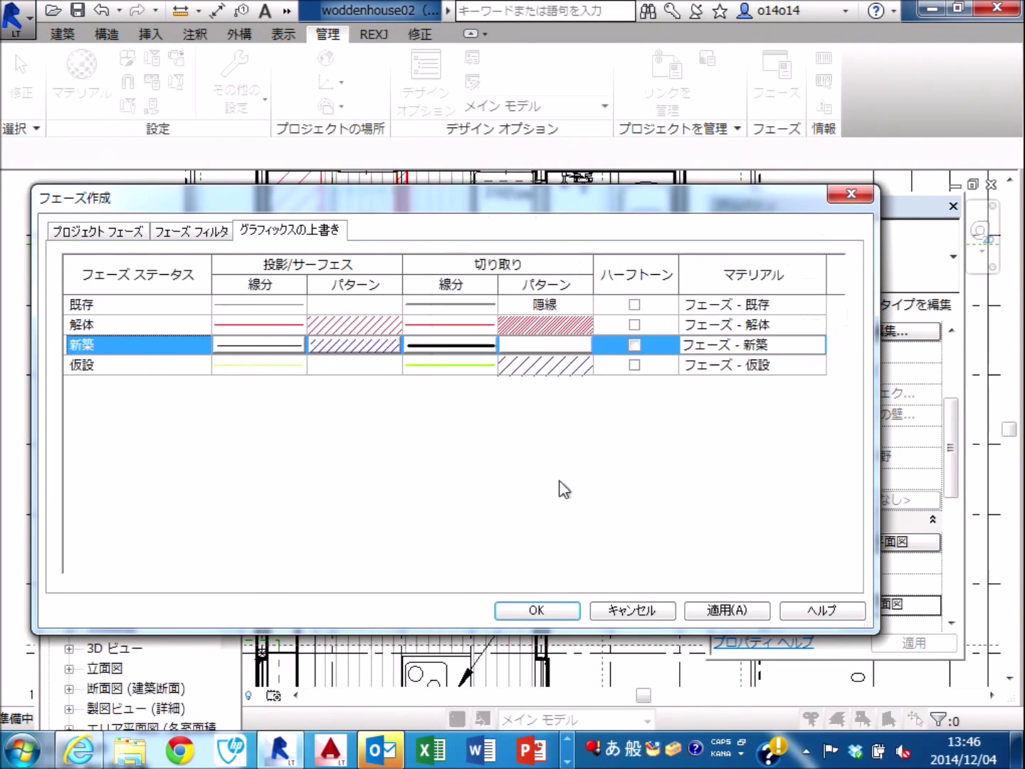
Make 新築 cut lines blue, removing the weight 5 and line pattern overrides.
left_click(467, 349)
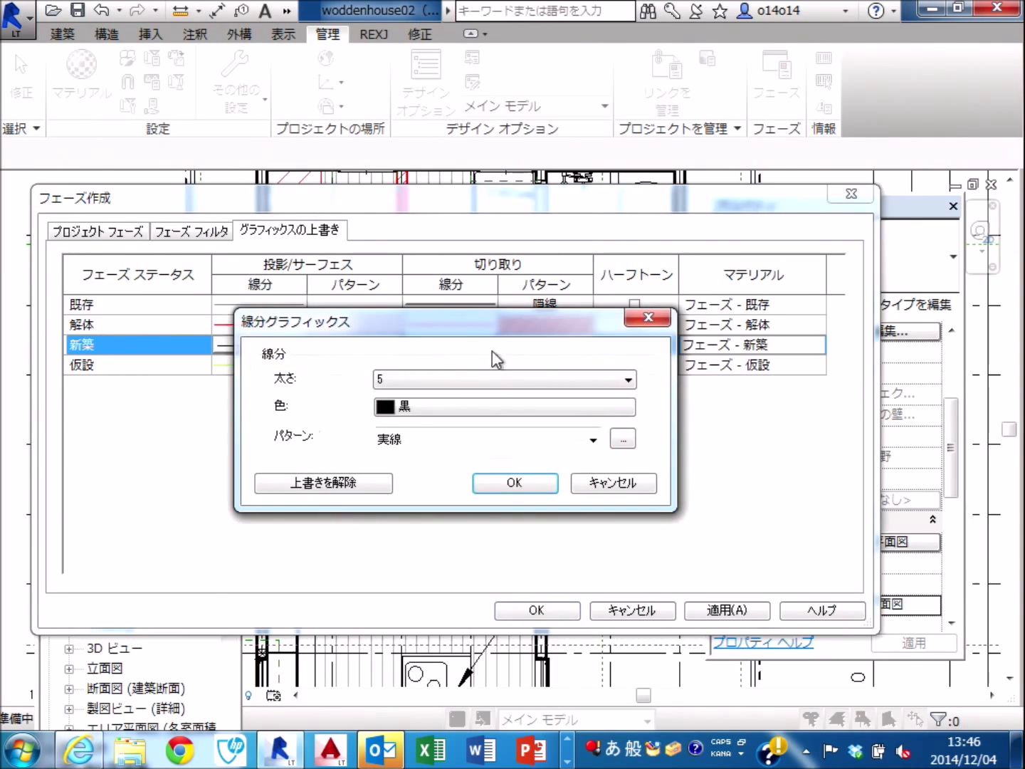
left_click_drag(509, 322, 712, 138)
left_click(712, 193)
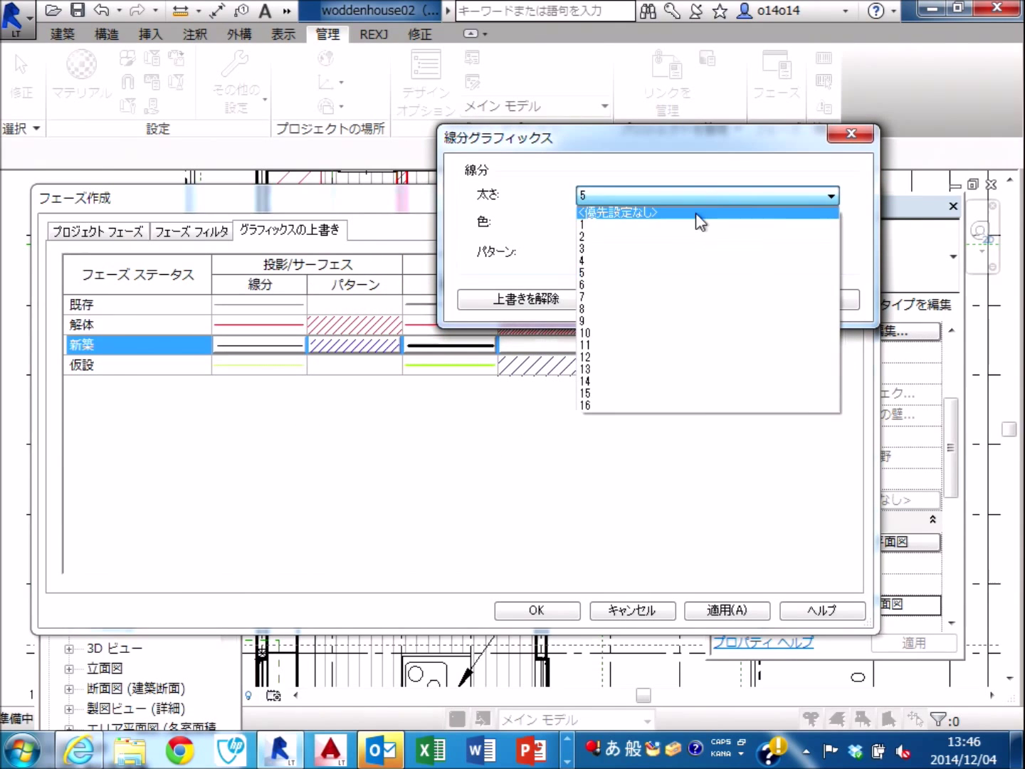
left_click(696, 215)
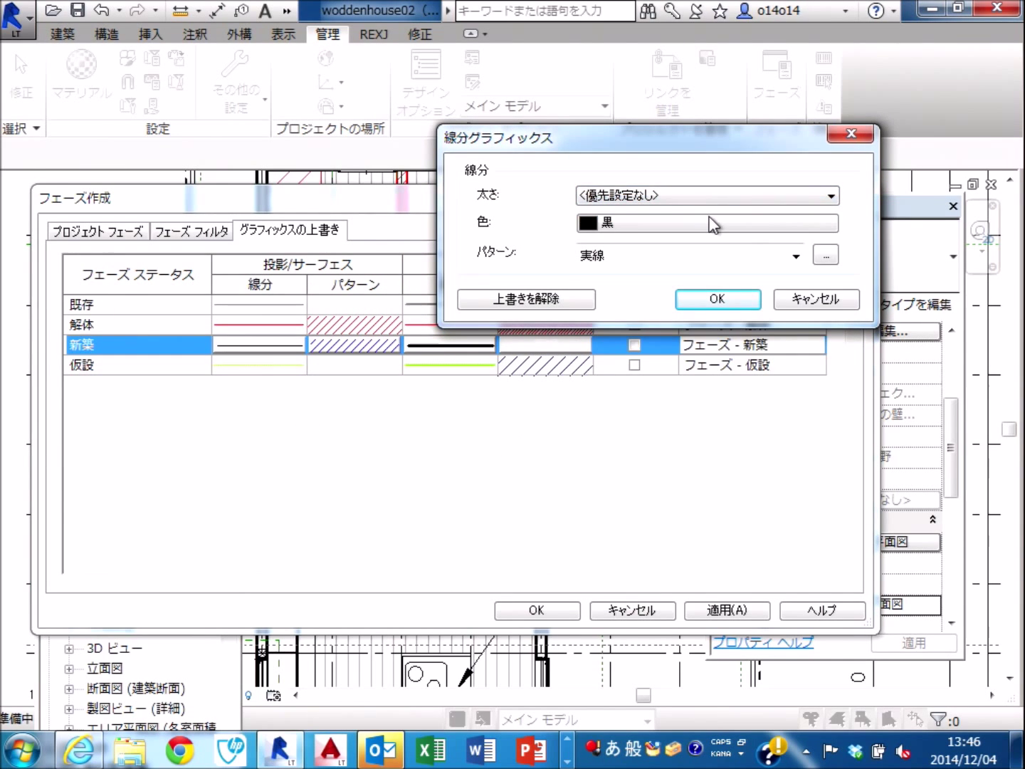
left_click(718, 226)
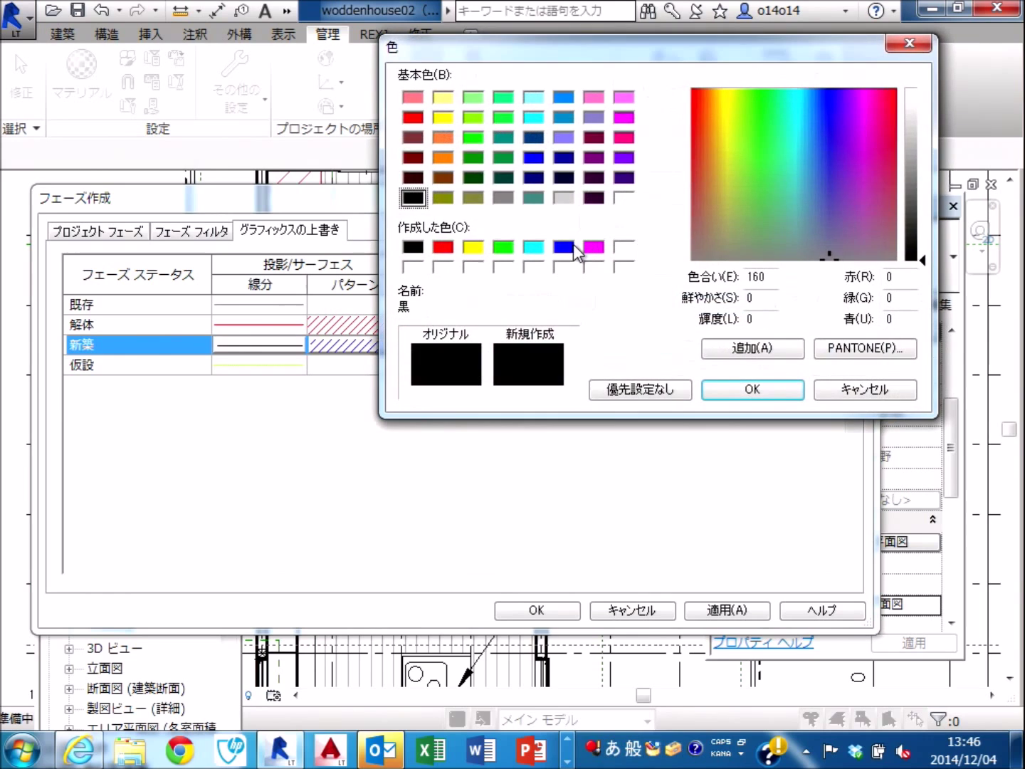
left_click(565, 248)
left_click(753, 391)
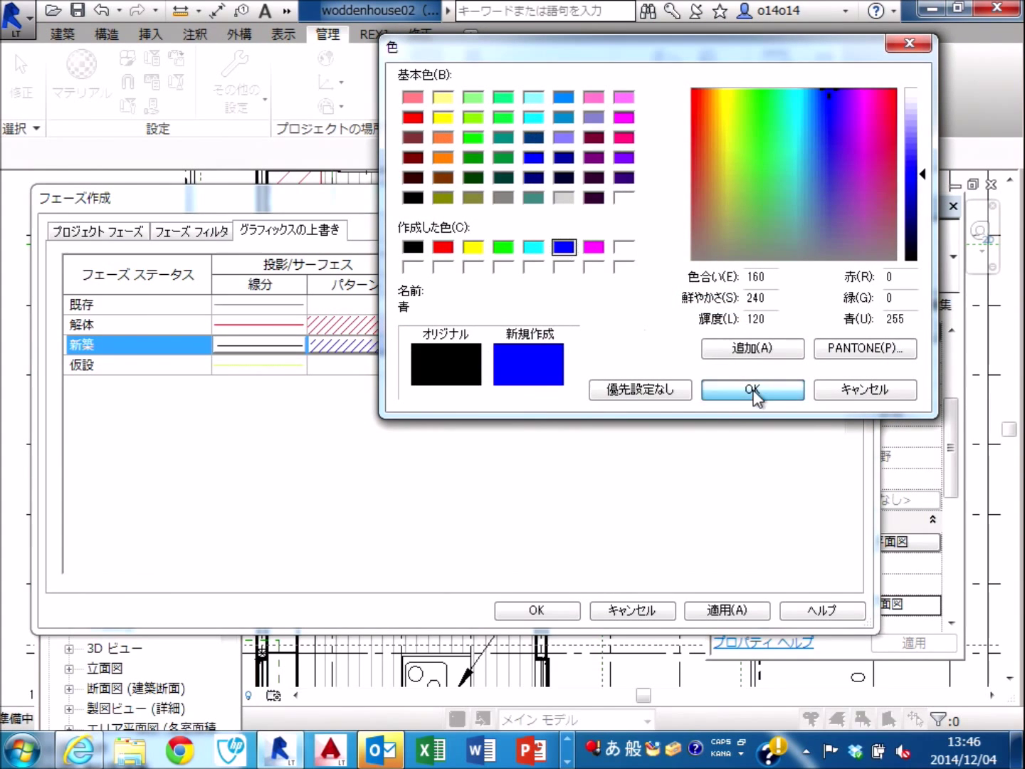
left_click(718, 257)
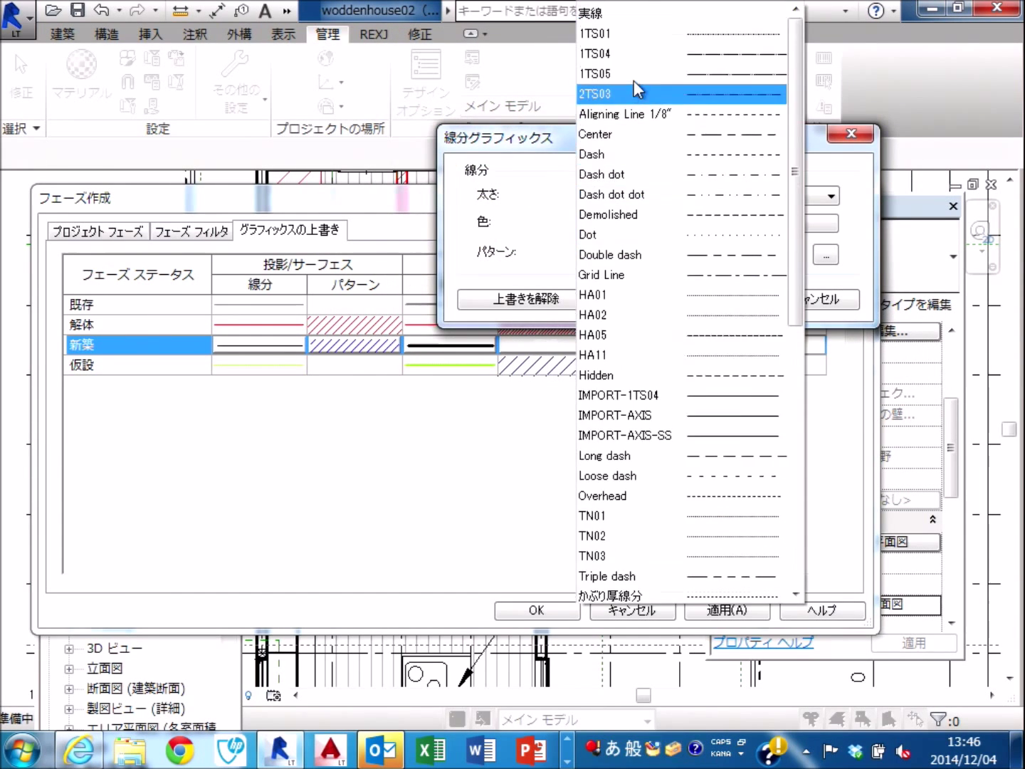
left_click(666, 25)
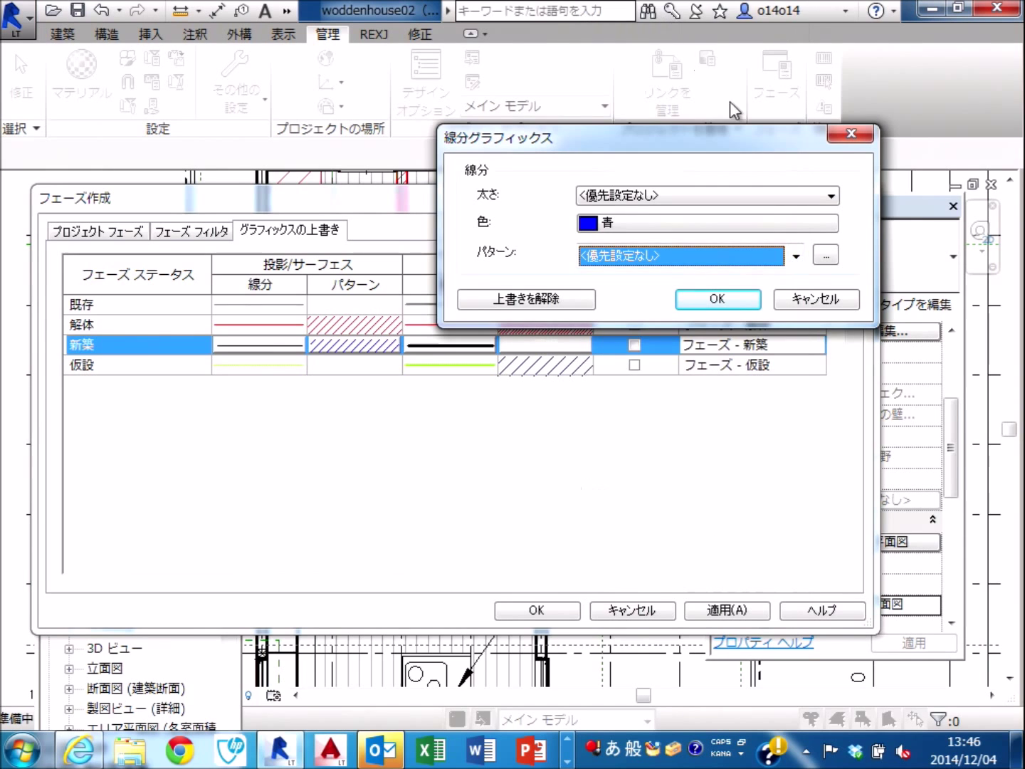
left_click(727, 304)
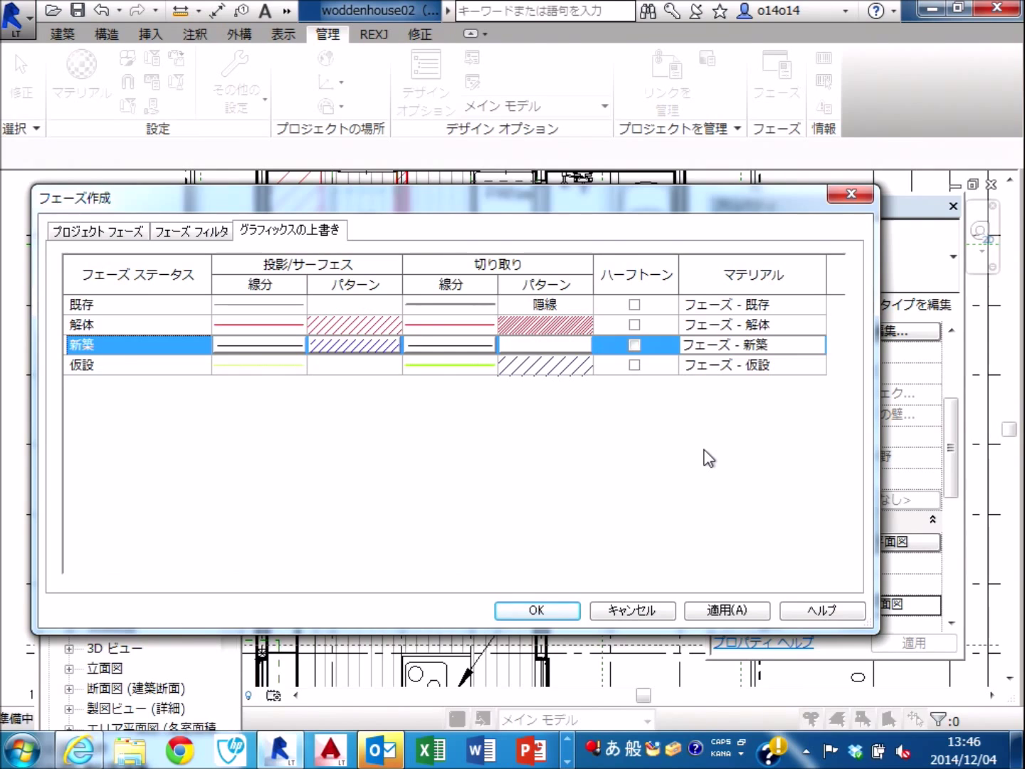
Set the 新築 cut pattern colour to blue.
left_click(551, 348)
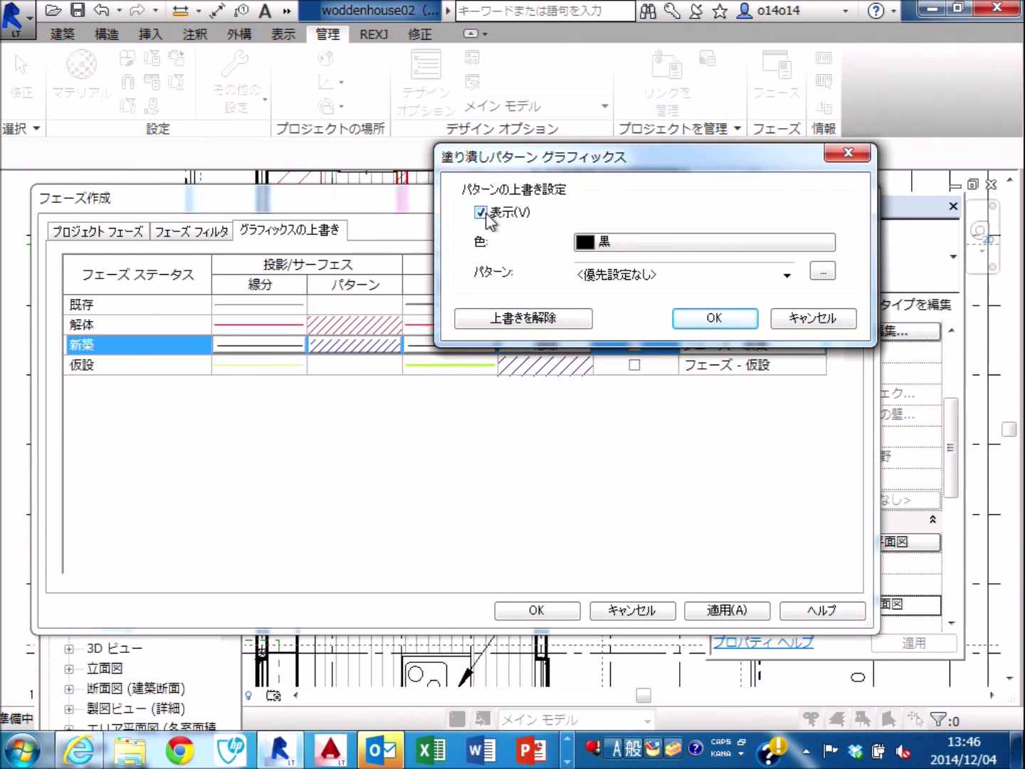
left_click(644, 243)
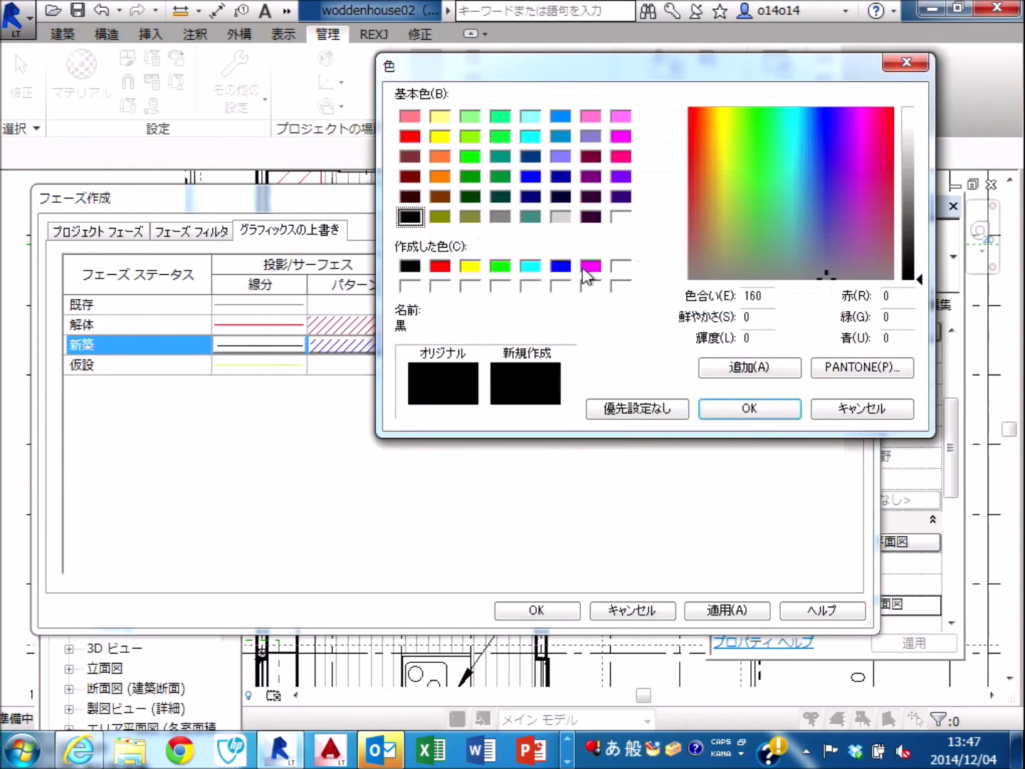
left_click(561, 266)
left_click(746, 411)
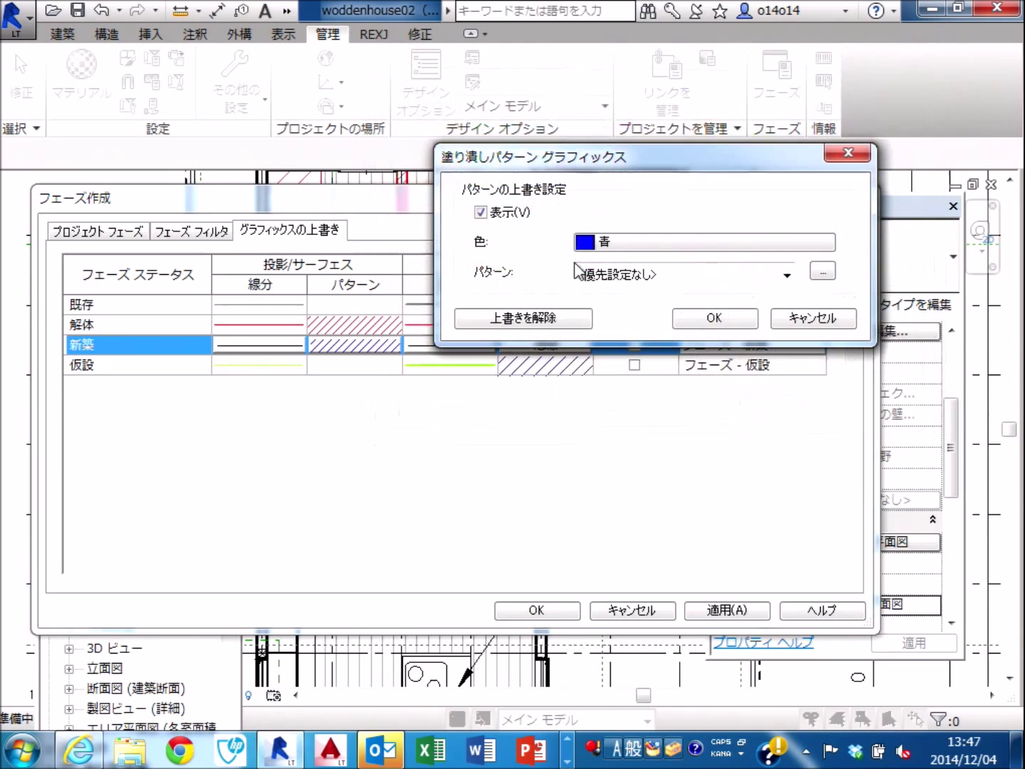
Give the 新築 cut pattern the 45° parallel-line hatch and close Phasing keeping the overrides.
left_click(786, 276)
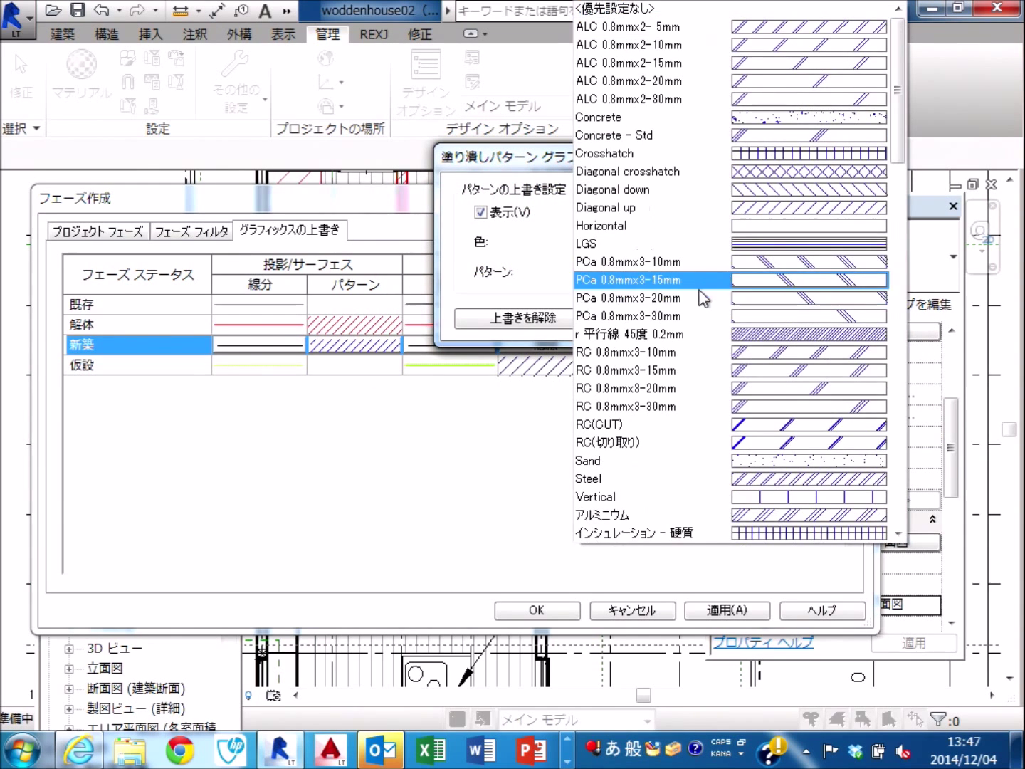
scroll(702, 295, "down", 2)
scroll(701, 295, "down", 1)
scroll(702, 299, "down", 3)
scroll(705, 308, "down", 1)
scroll(705, 307, "down", 1)
scroll(701, 303, "down", 2)
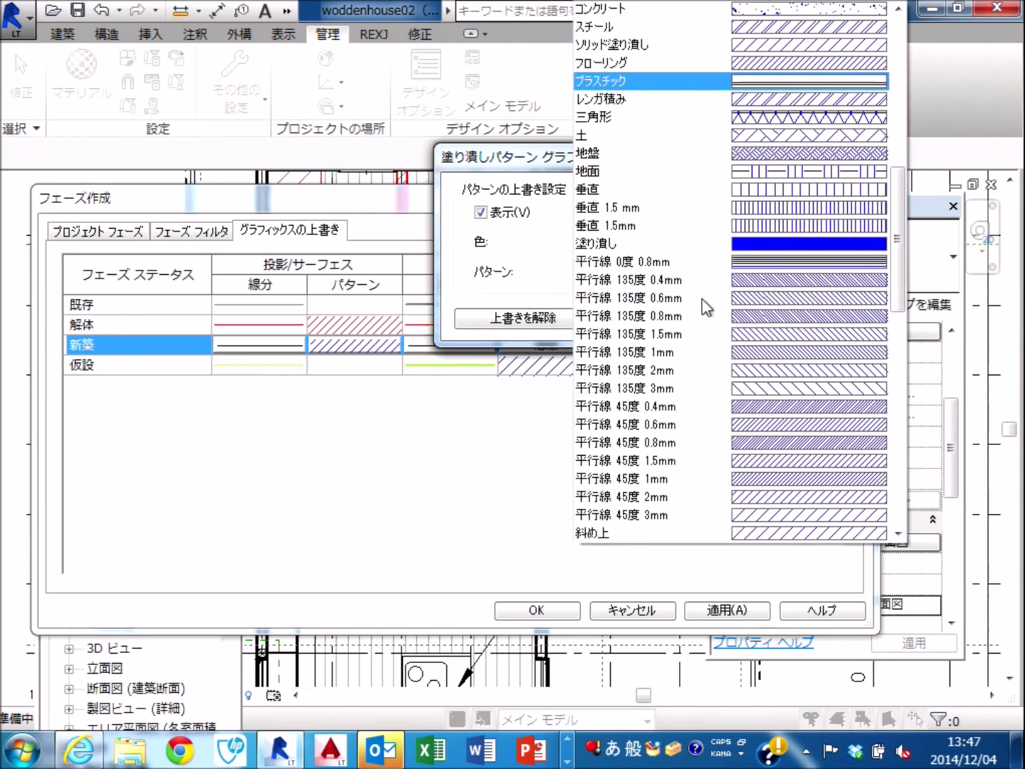
left_click(676, 442)
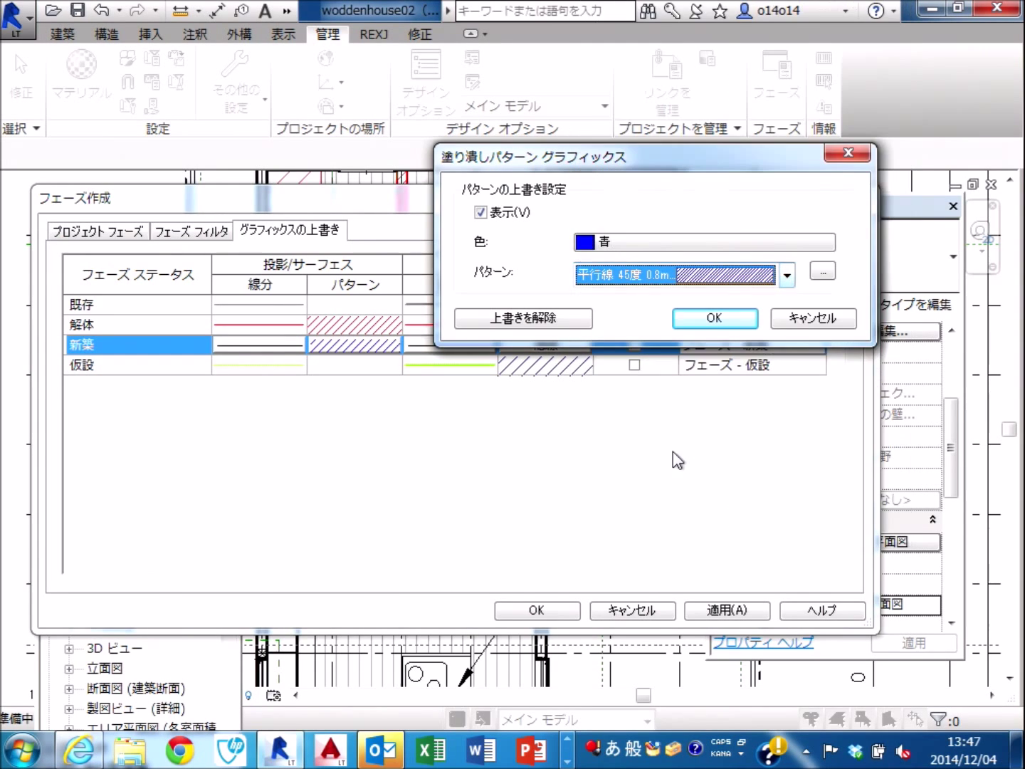
left_click(729, 312)
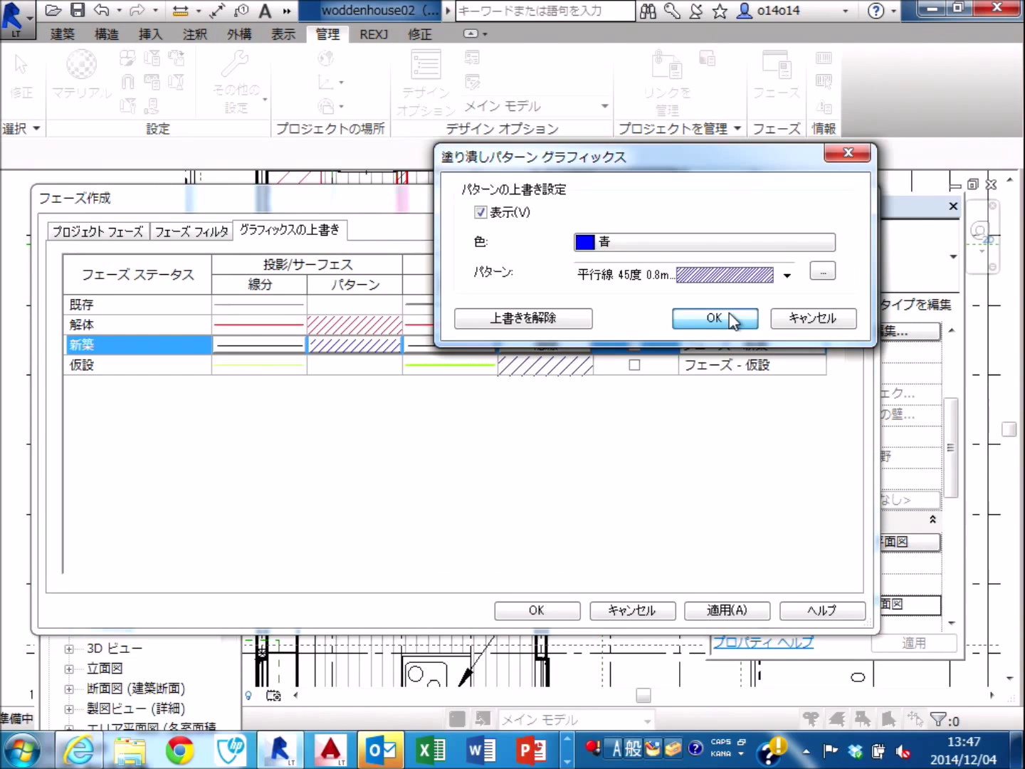
left_click(729, 319)
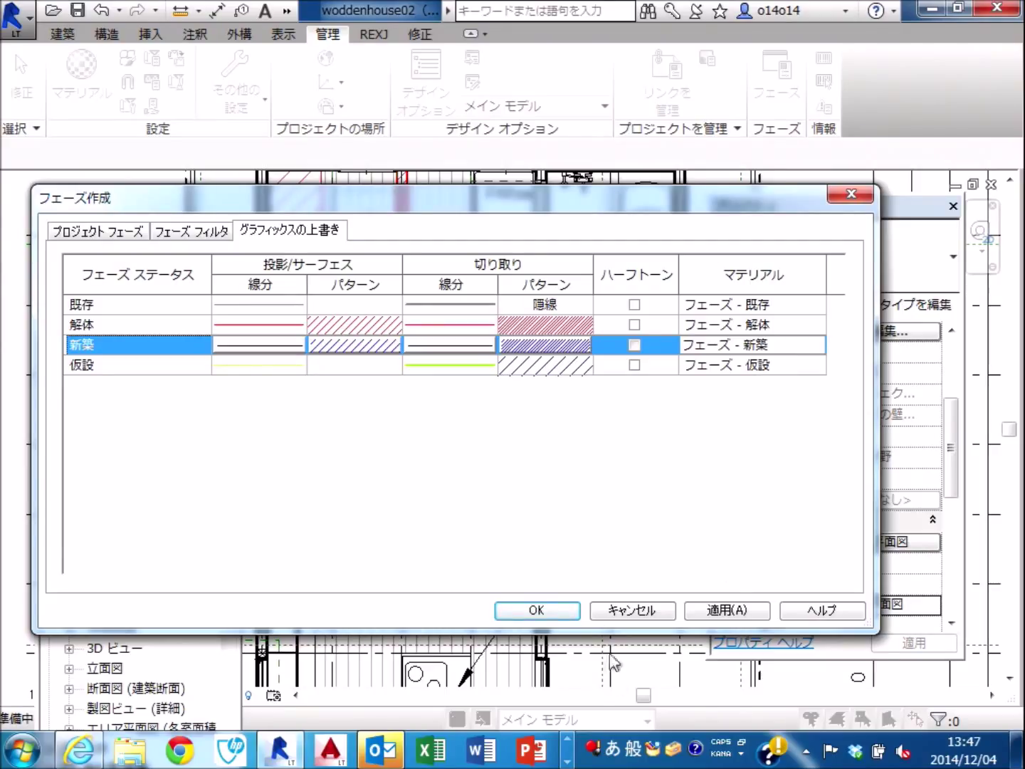
left_click(549, 610)
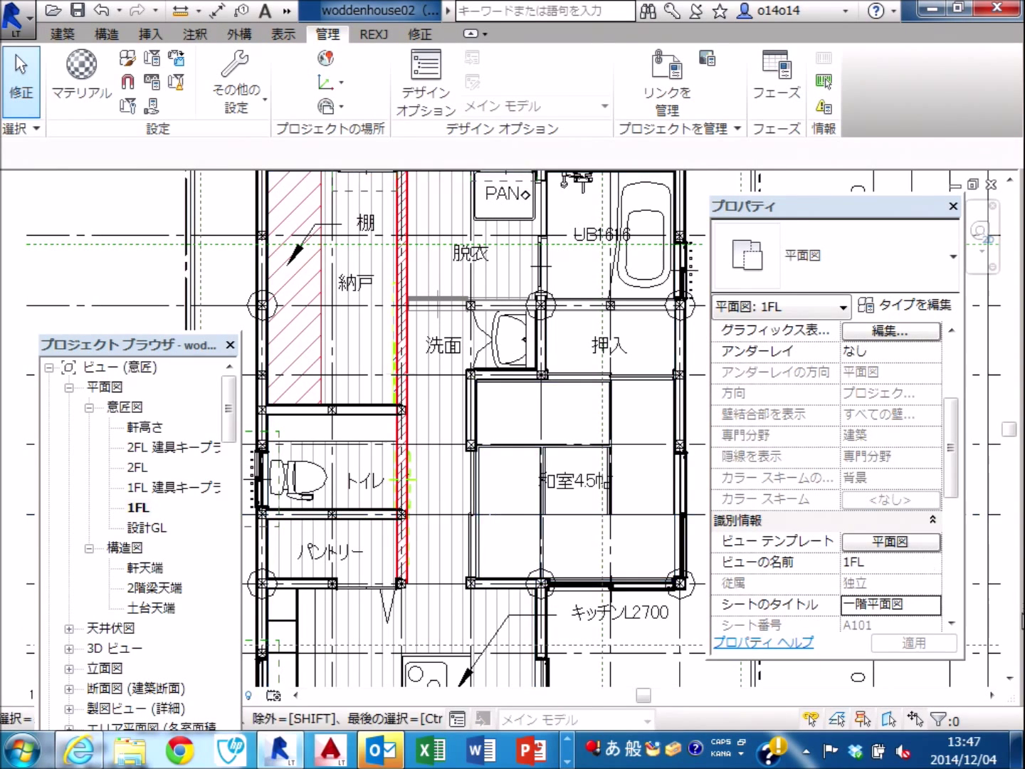
Check the view's phase settings in Properties and reopen Phasing on the Phase Filters list.
left_click_drag(956, 446, 953, 567)
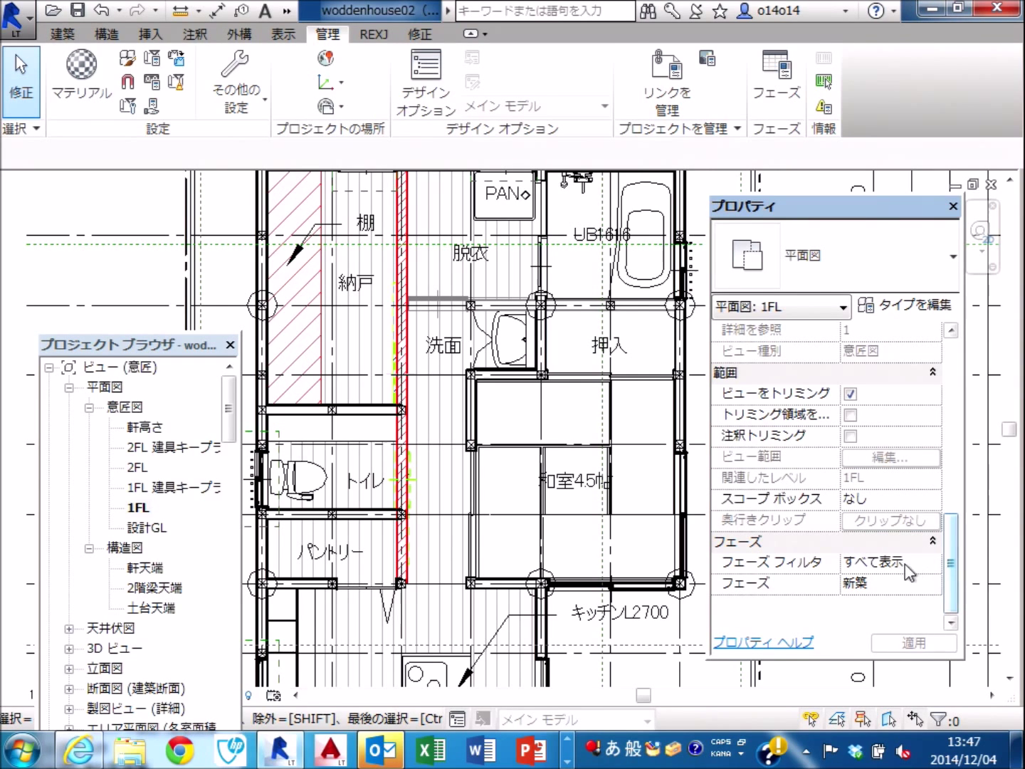
scroll(811, 534, "up", 2)
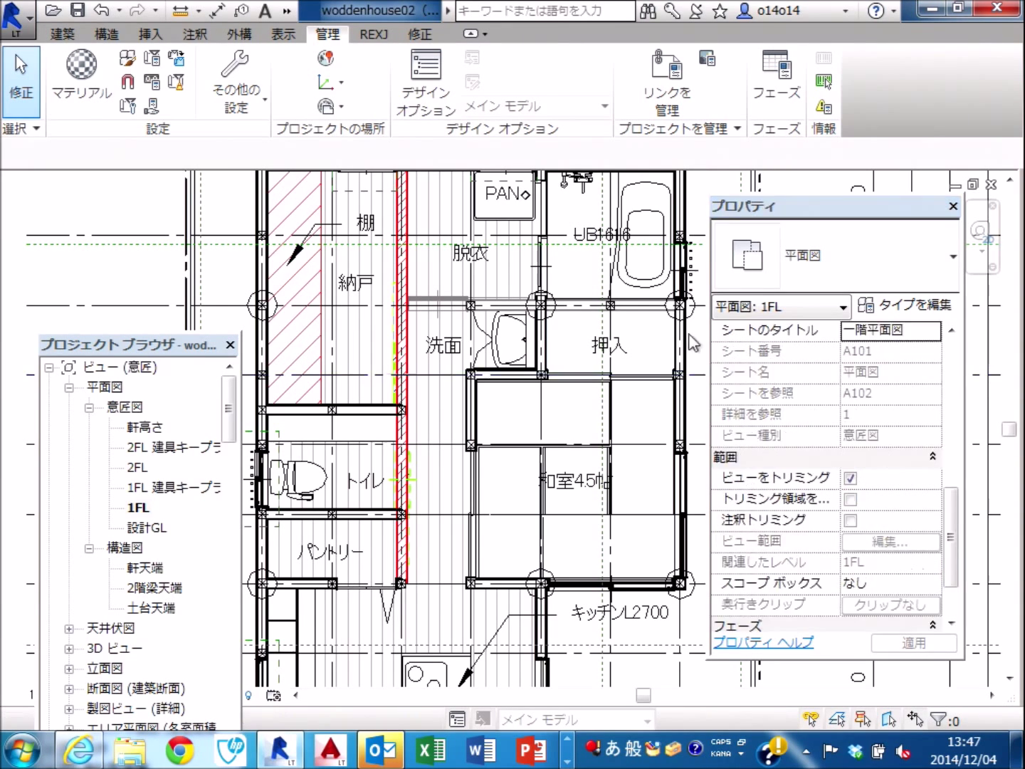
left_click(784, 89)
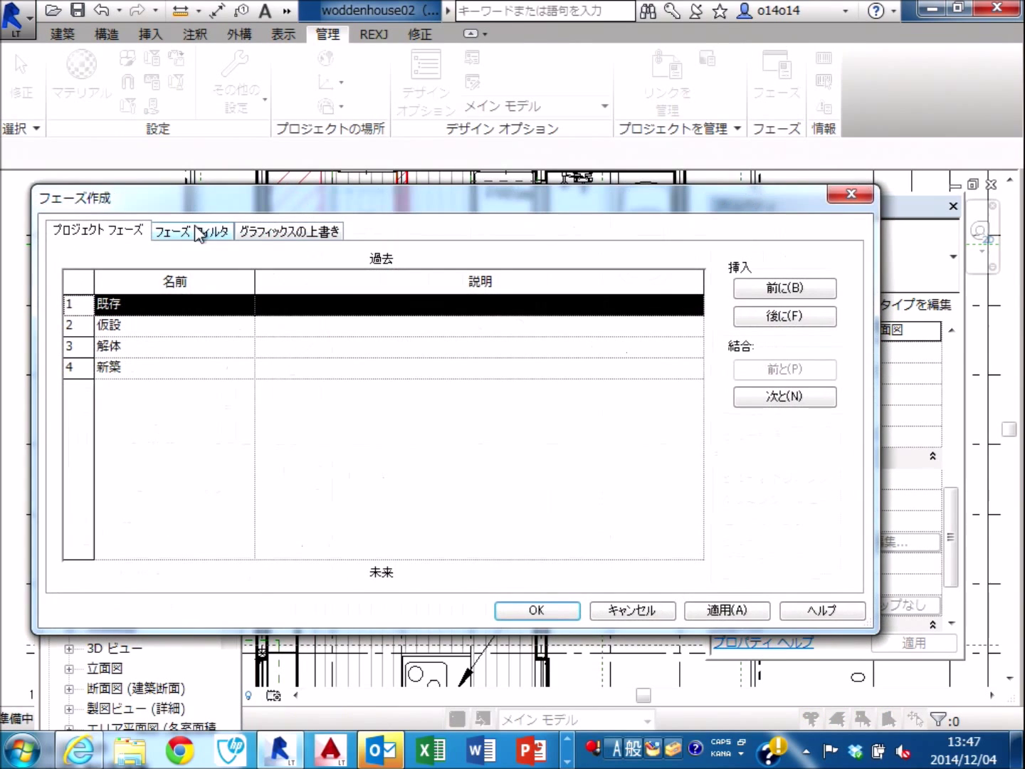
left_click(208, 234)
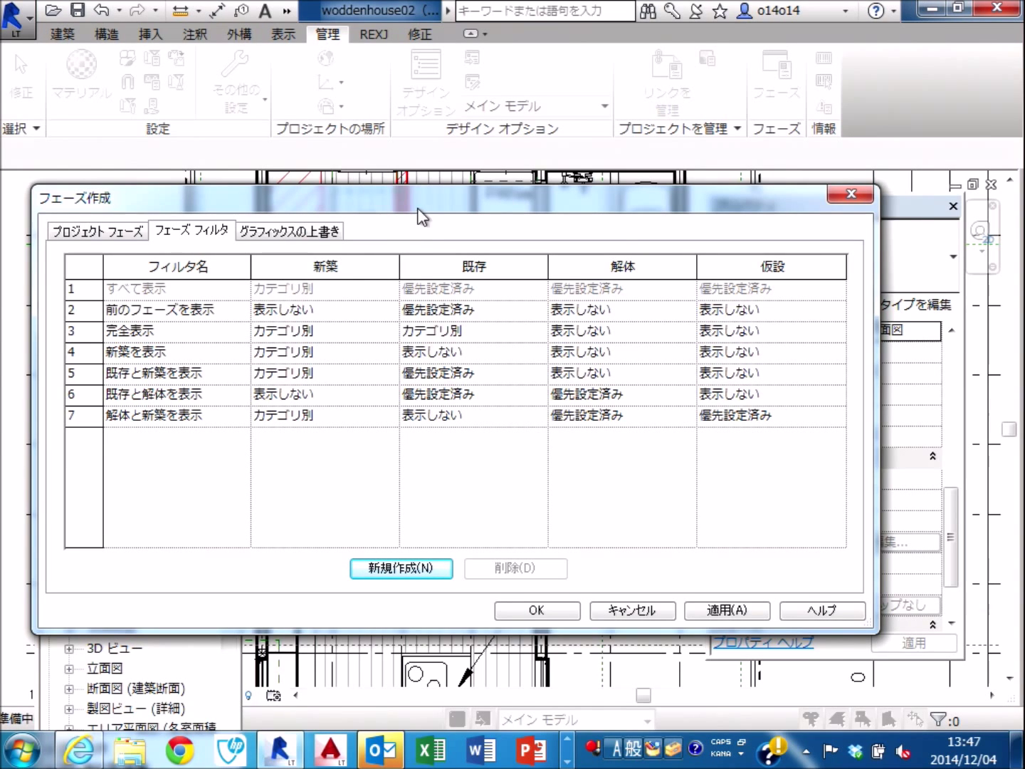
Set the 完全表示 filter's 新築 column to 優先設定済み and confirm.
left_click_drag(431, 202, 434, 201)
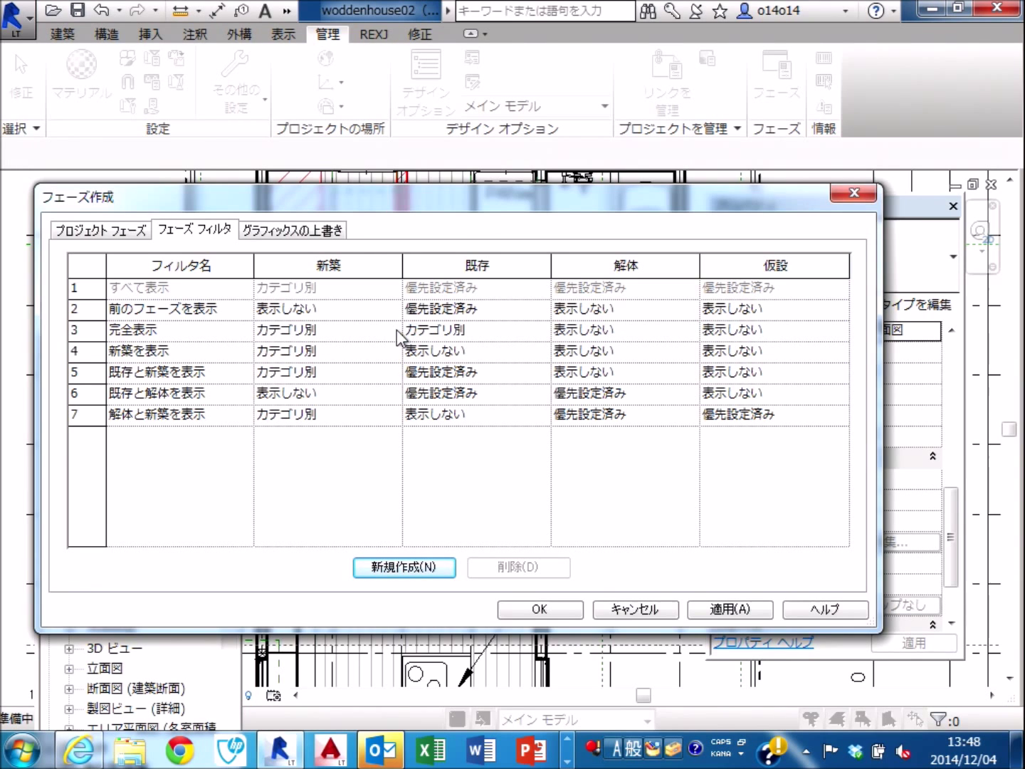
left_click(397, 331)
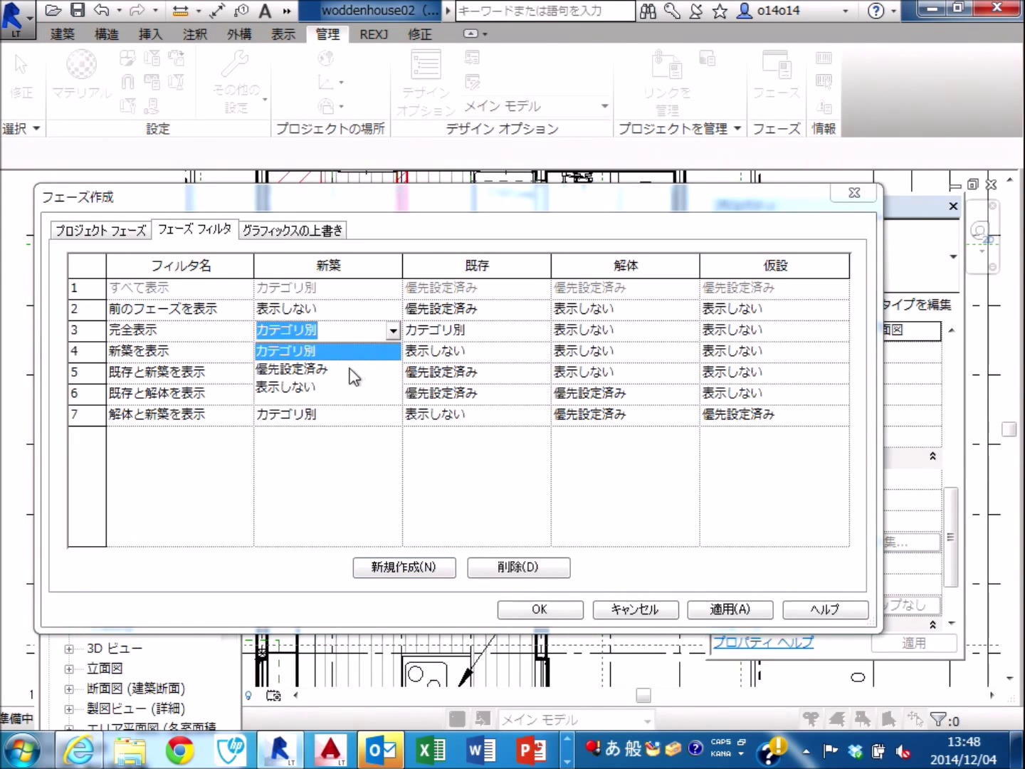
left_click(355, 369)
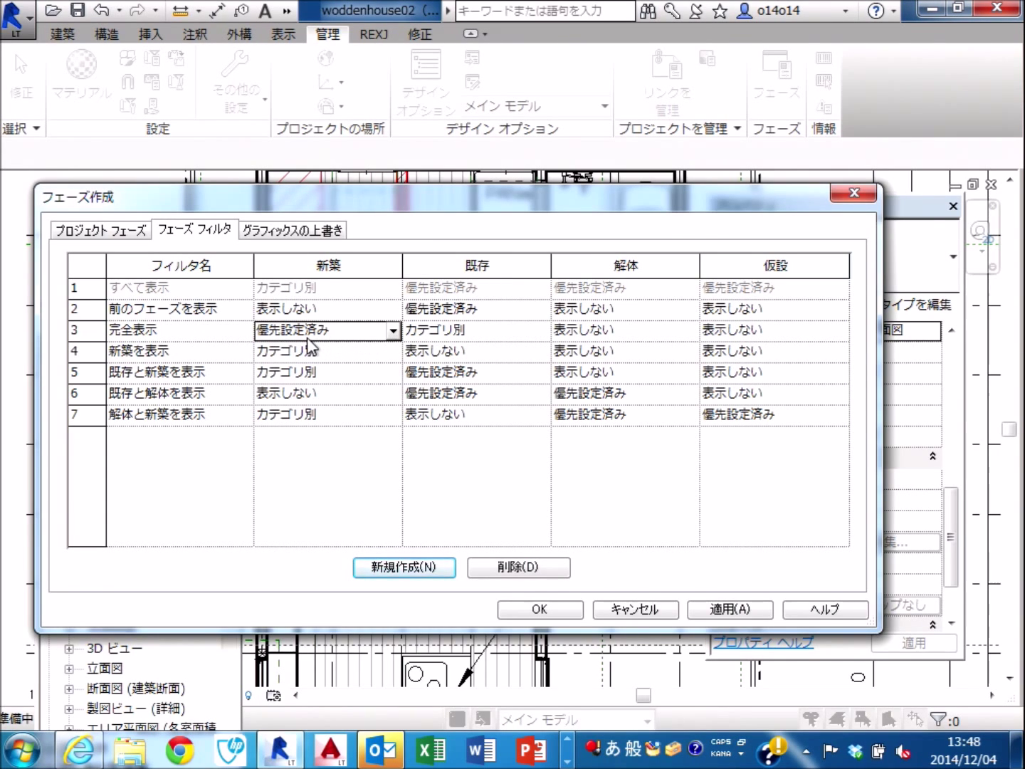
left_click(535, 609)
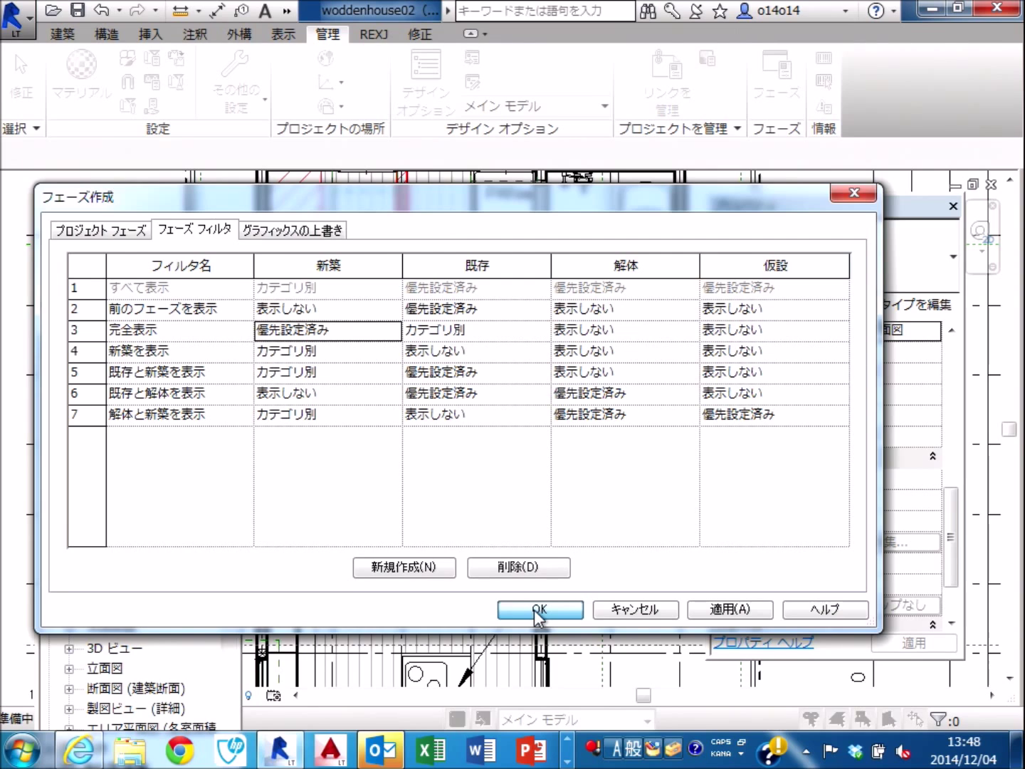
left_click(534, 610)
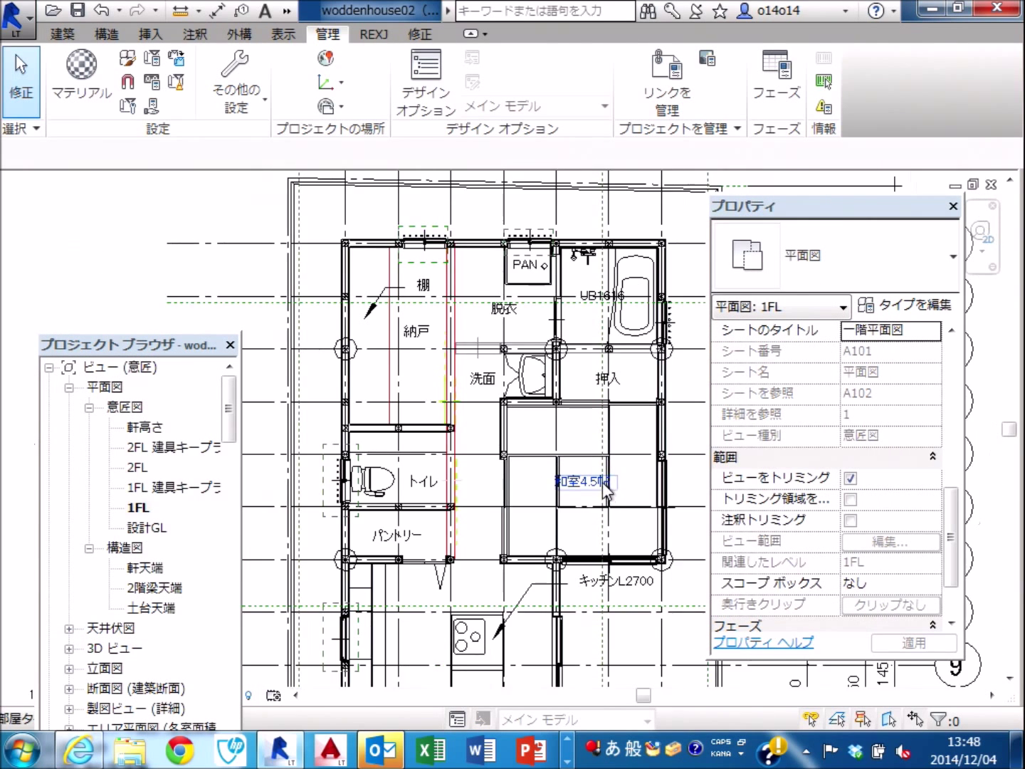
Change the 1FL plan's フェーズ フィルタ from すべて表示 to 完全表示 and zoom into the rooms.
middle_click_drag(602, 482, 550, 450)
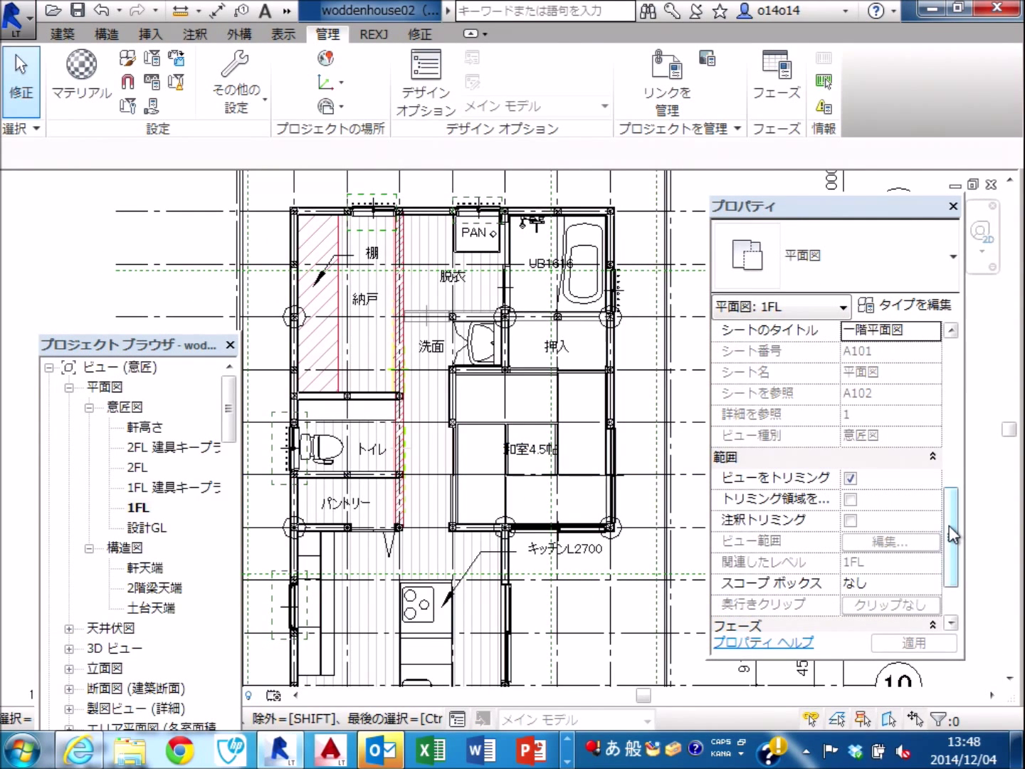
left_click_drag(949, 525, 949, 568)
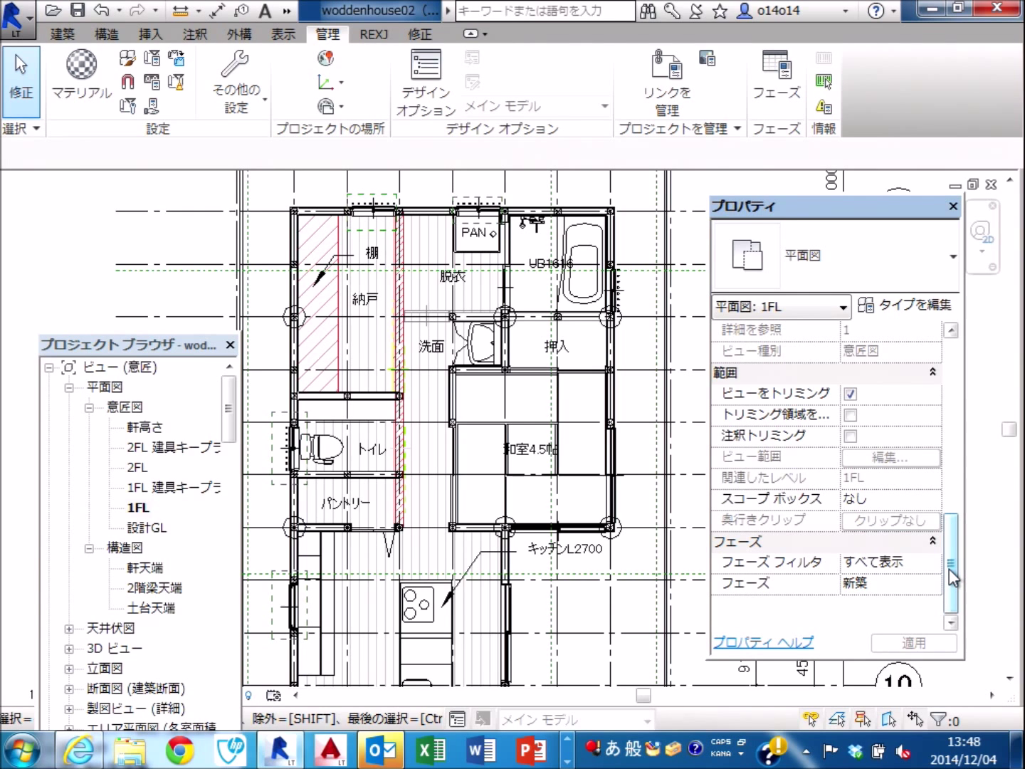
mouse_move(950, 568)
left_mouse_down()
mouse_move(954, 518)
mouse_move(951, 561)
left_mouse_up()
left_click(932, 564)
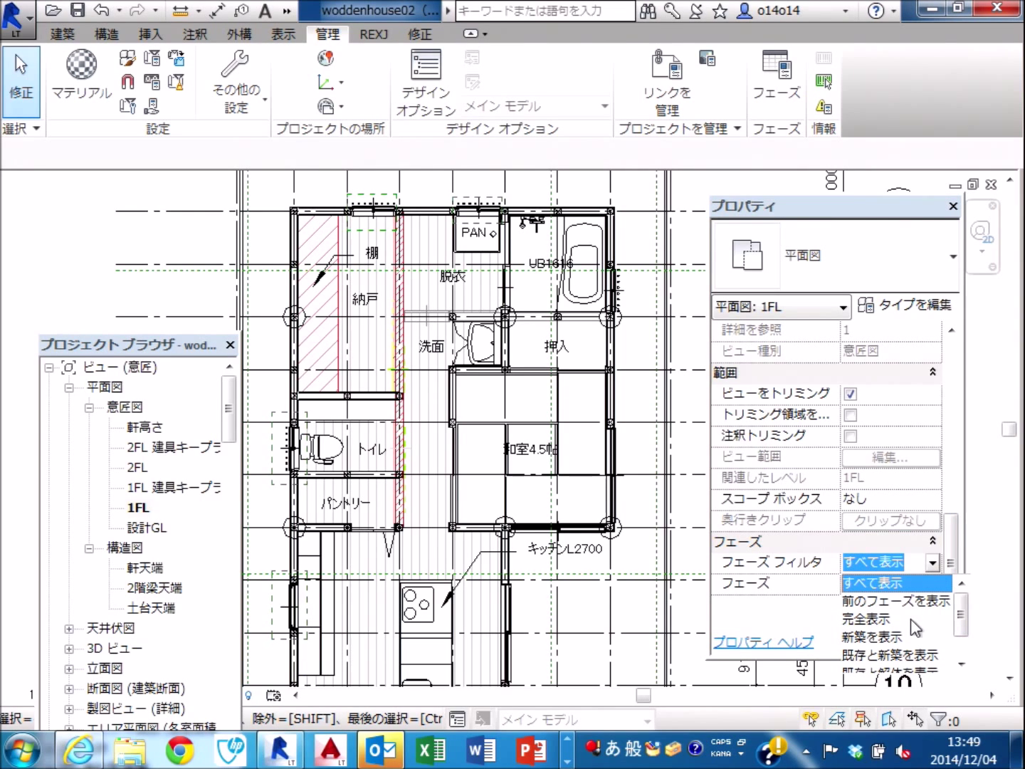
left_click(915, 618)
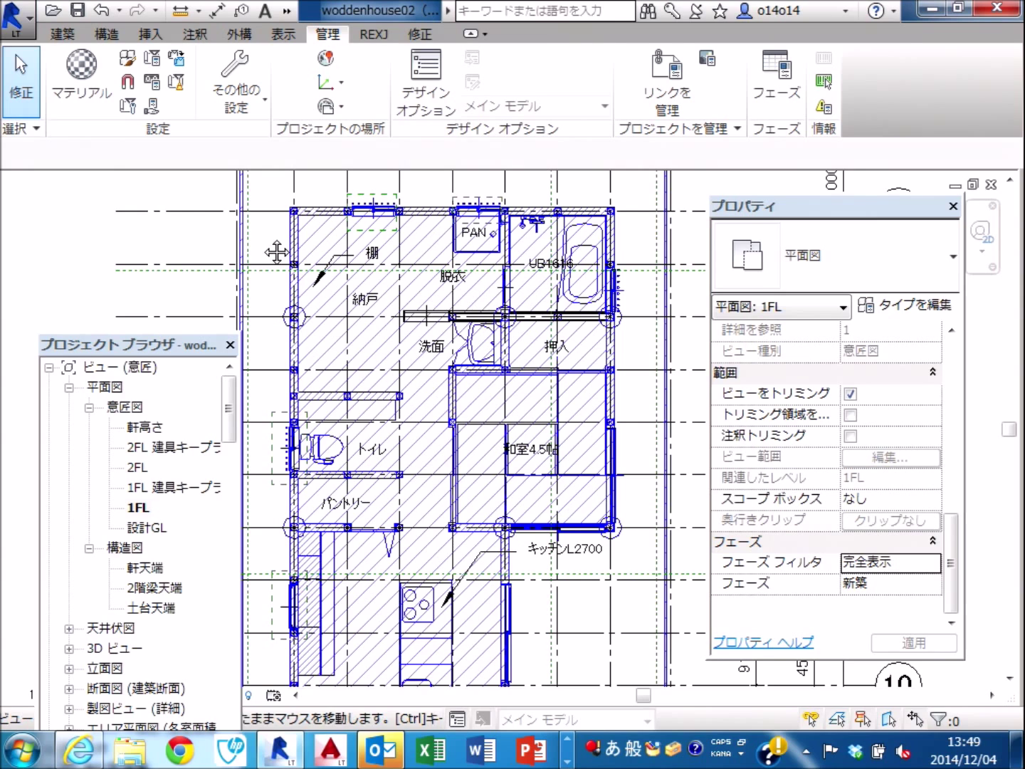
scroll(286, 291, "up", 2)
scroll(286, 298, "up", 2)
scroll(289, 296, "up", 1)
scroll(287, 287, "up", 1)
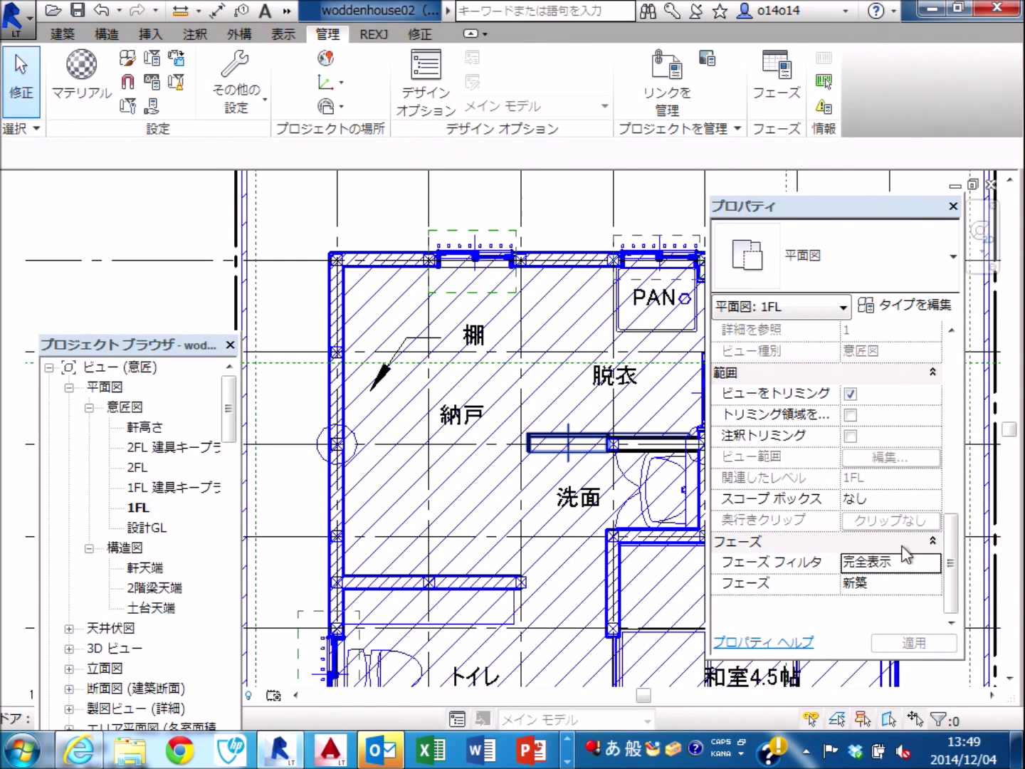
left_click(780, 94)
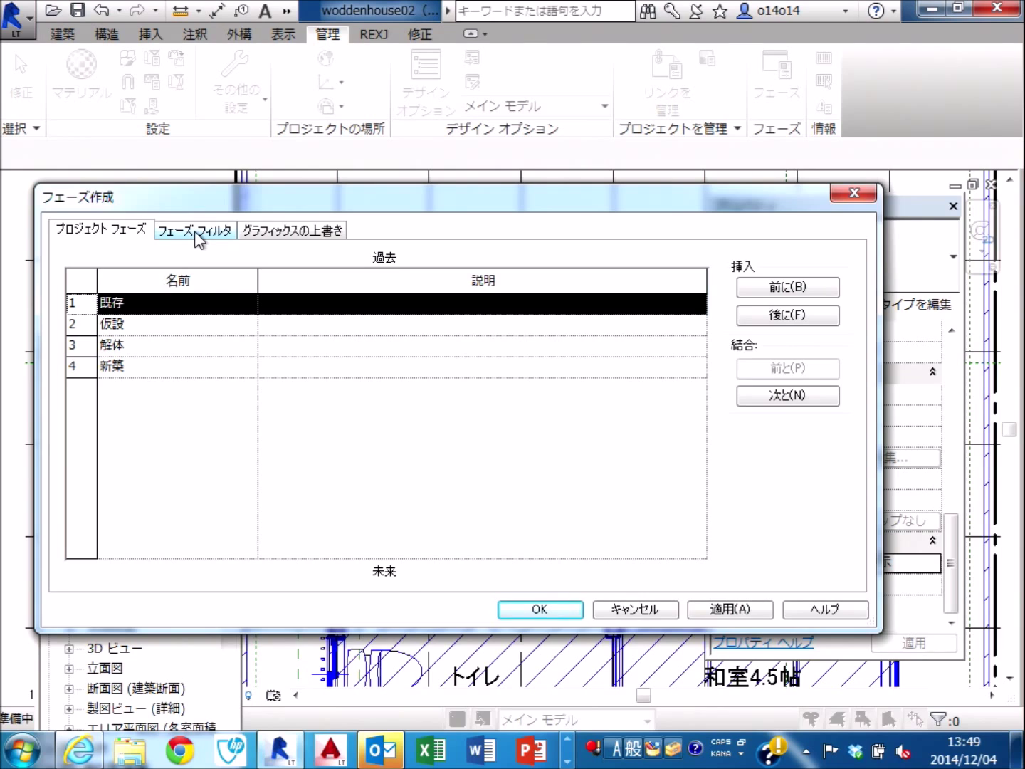
left_click(200, 235)
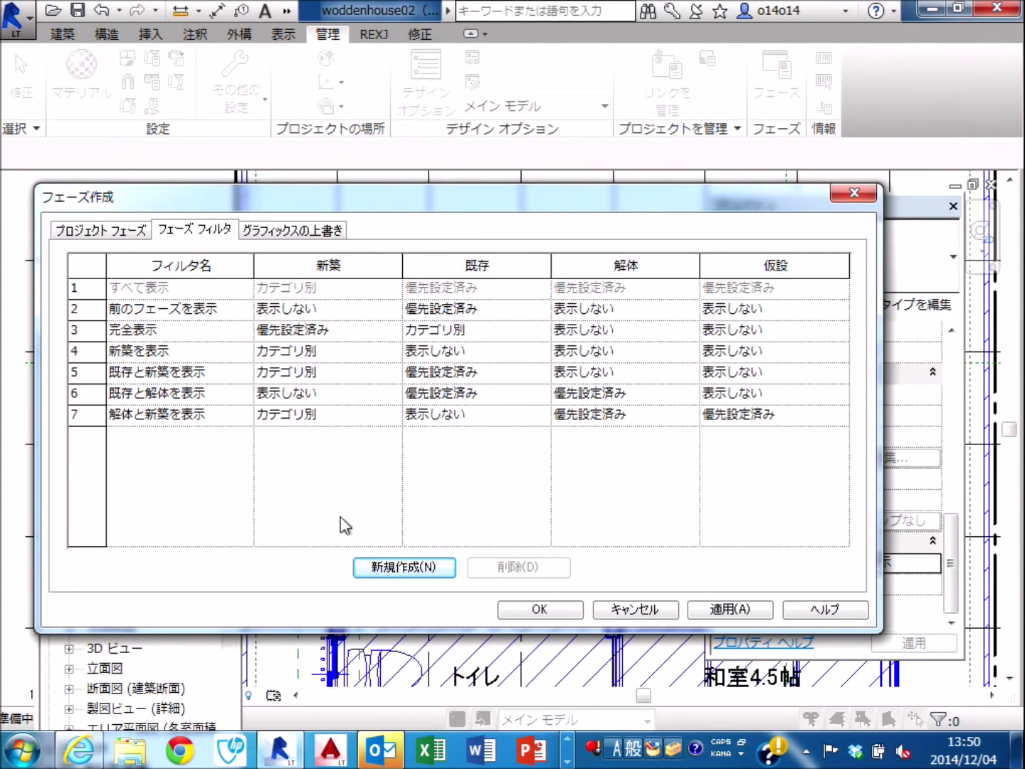
left_click(542, 611)
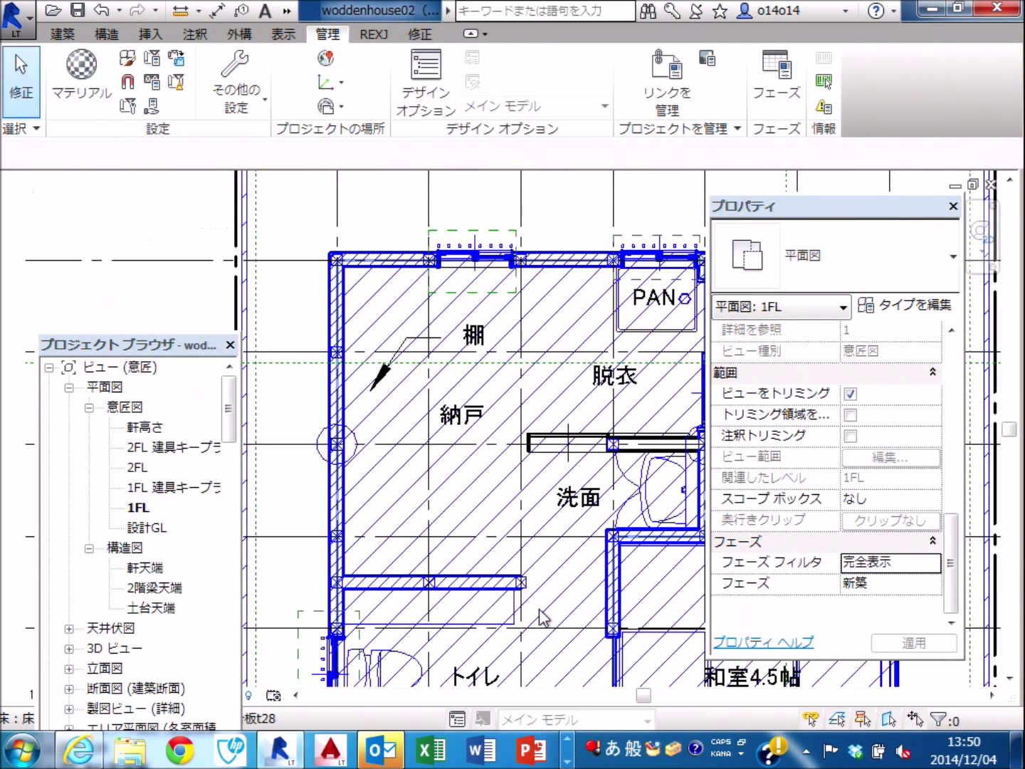
Pan and zoom the plan to show the bath, 押入 and 和室4.5帖.
middle_click_drag(617, 445, 506, 414)
scroll(506, 414, "down", 1)
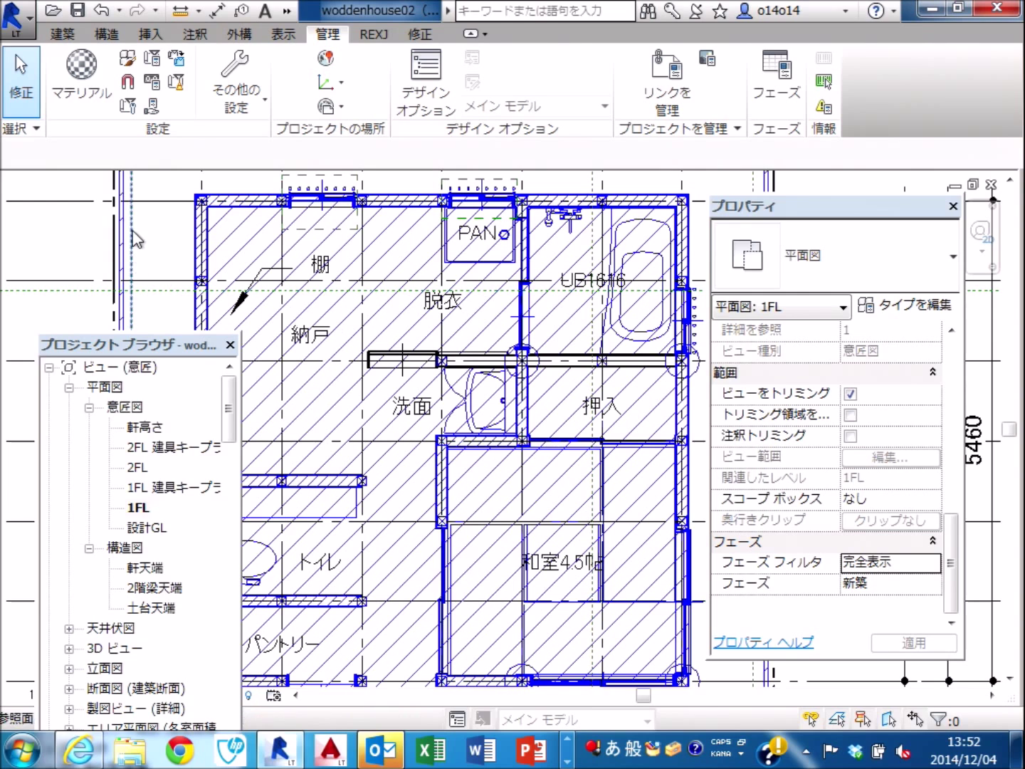
scroll(145, 208, "up", 2)
Zoom into the 納戸 corner, set the phase filter to すべて表示, and turn on Thin Lines.
scroll(336, 286, "up", 2)
scroll(354, 267, "up", 2)
scroll(539, 390, "up", 2)
scroll(267, 229, "up", 2)
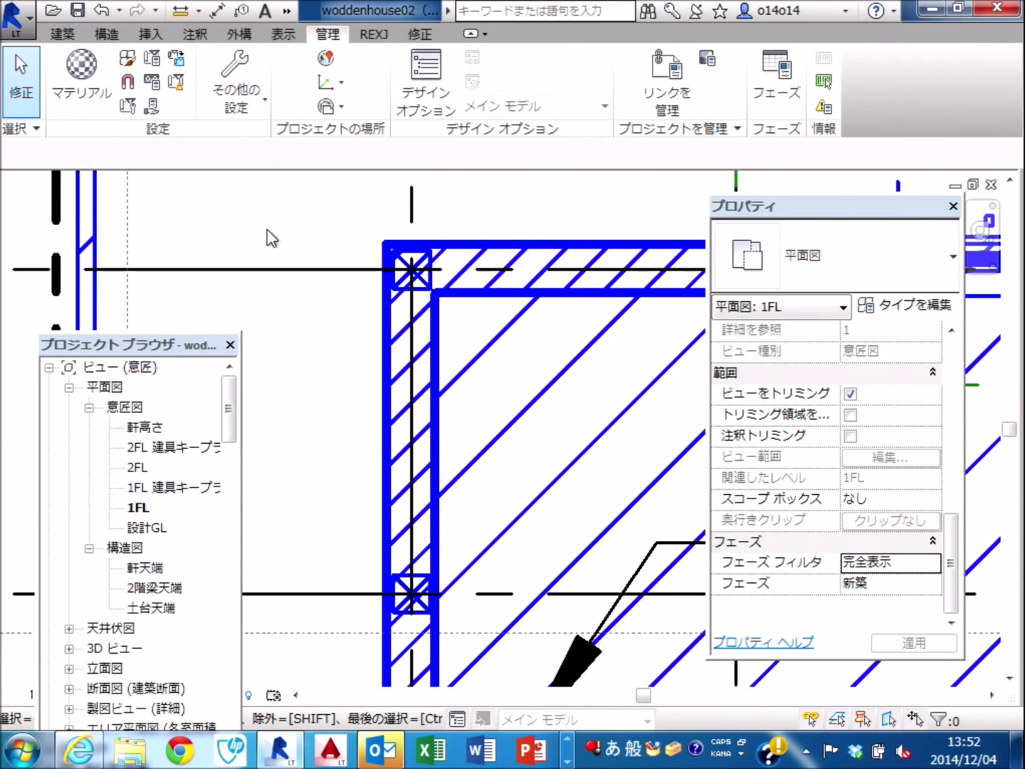
left_click(929, 570)
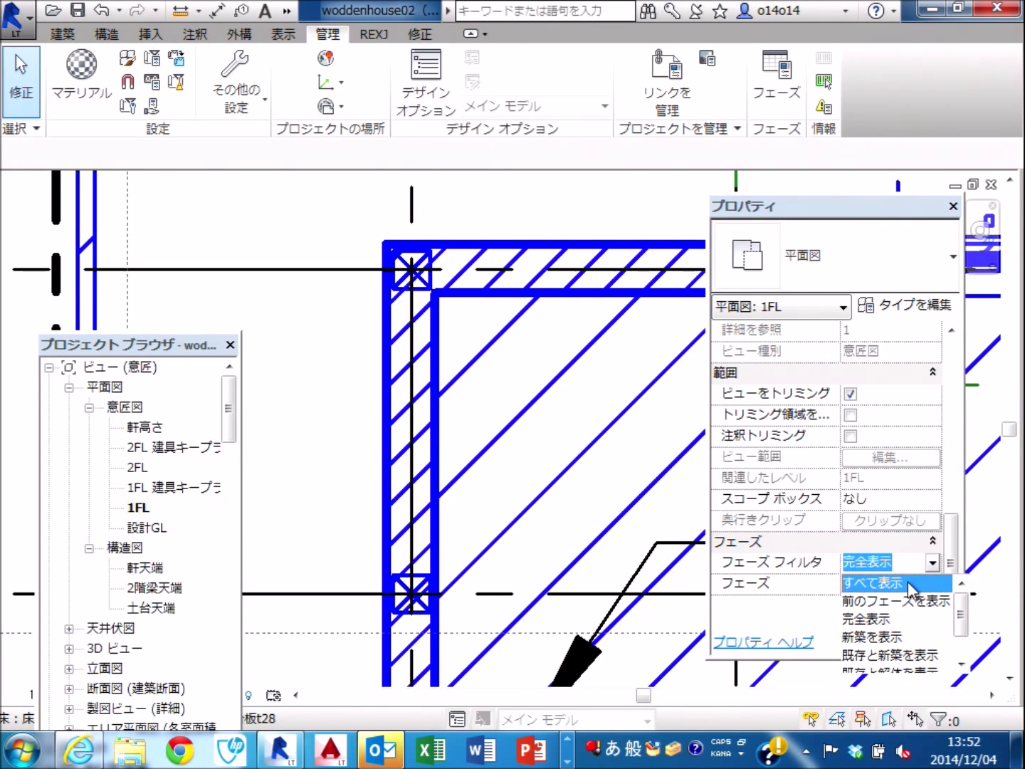
left_click(907, 582)
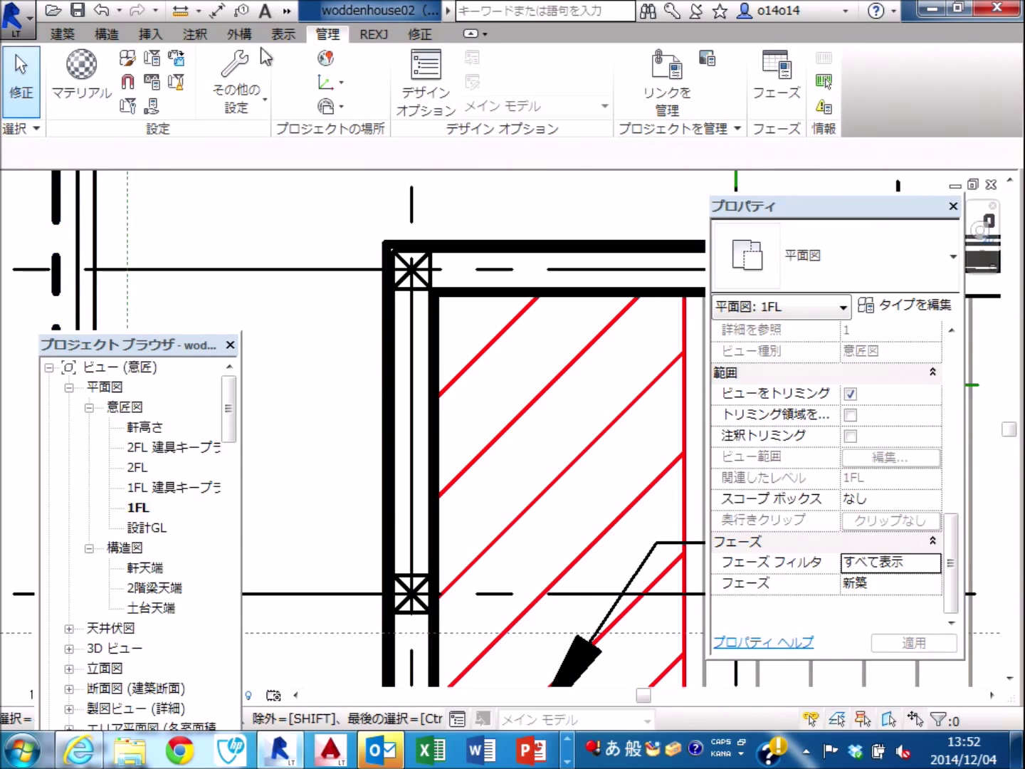
left_click(287, 10)
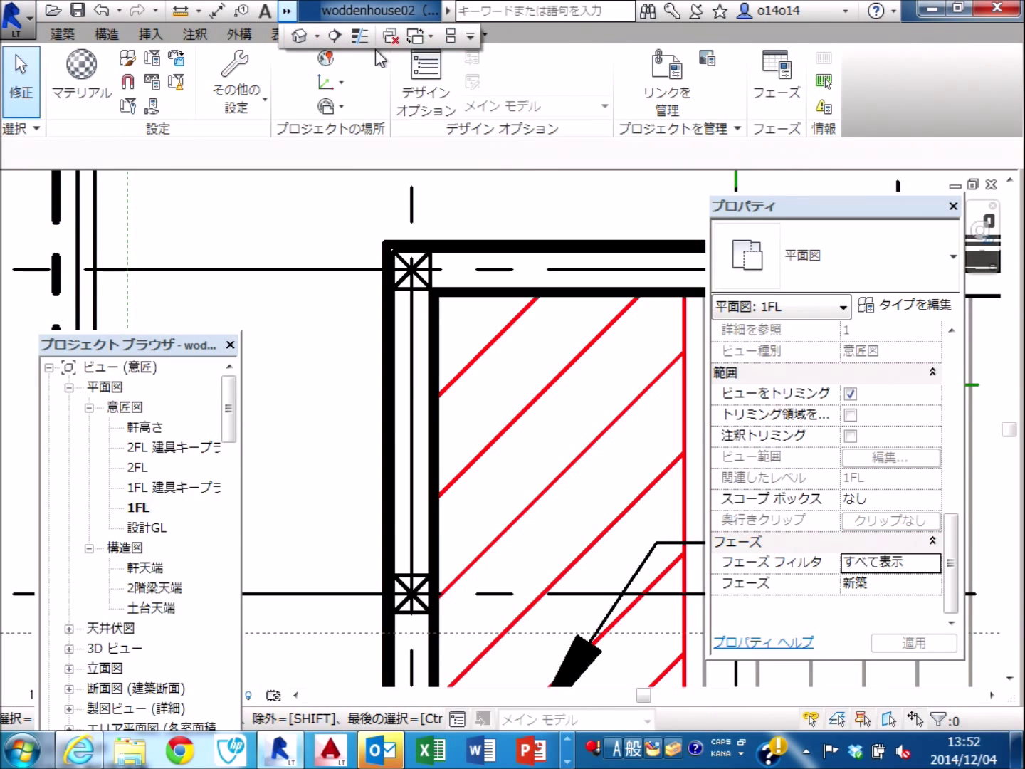
left_click(452, 37)
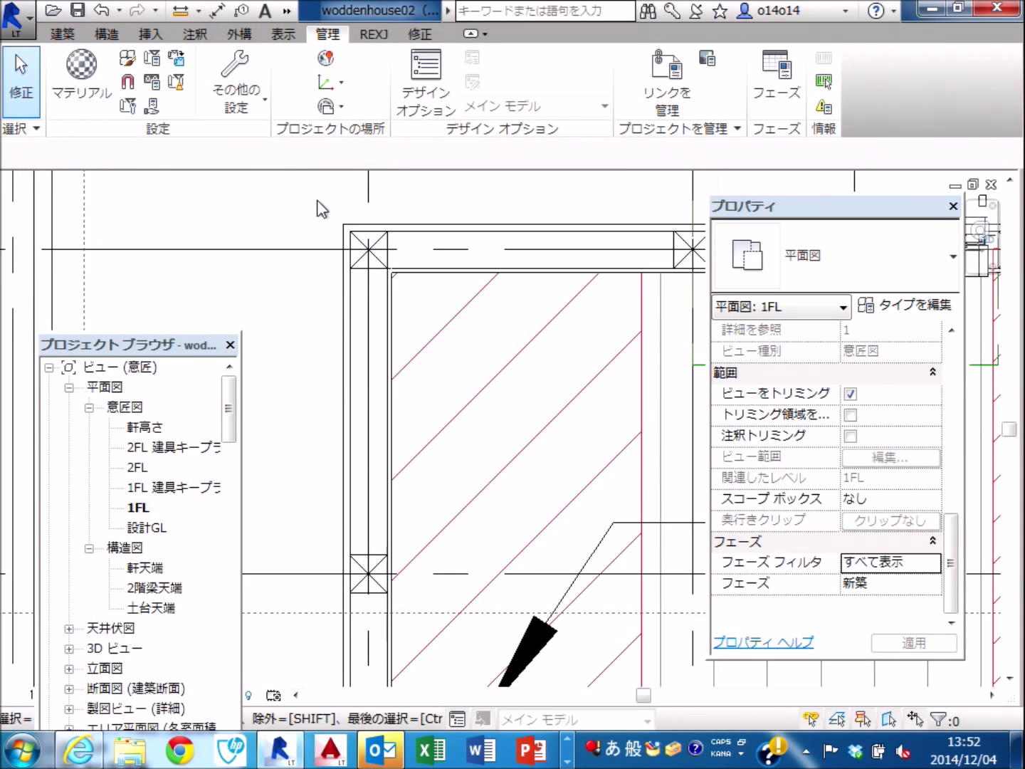
left_click(287, 11)
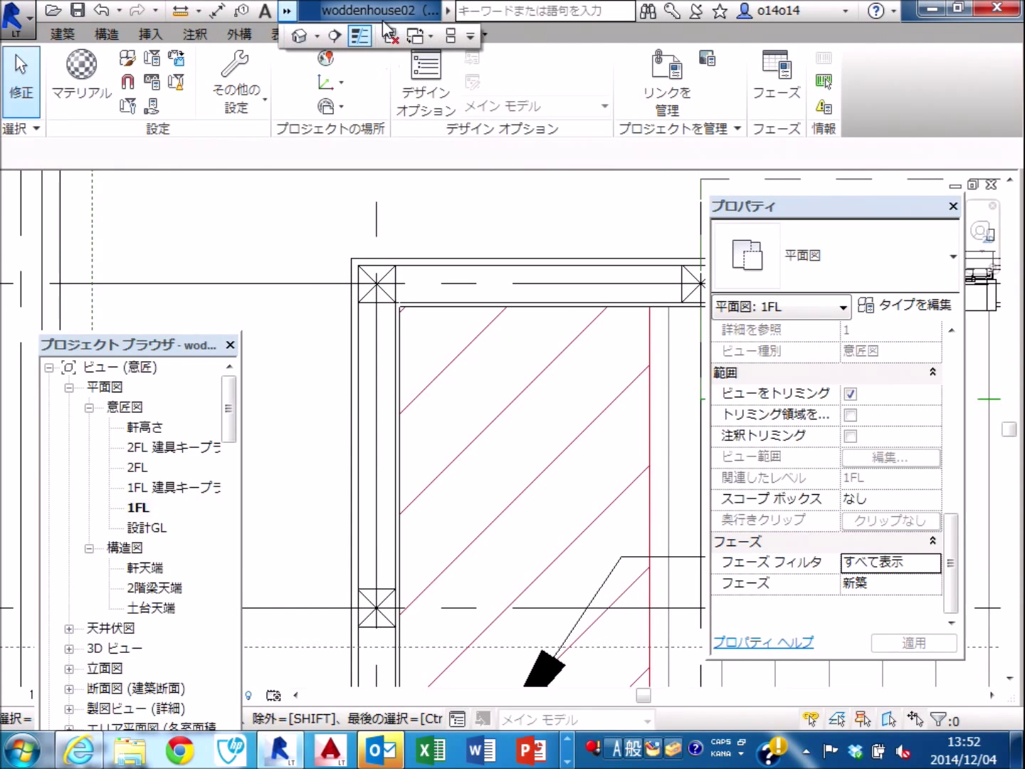
left_click(385, 12)
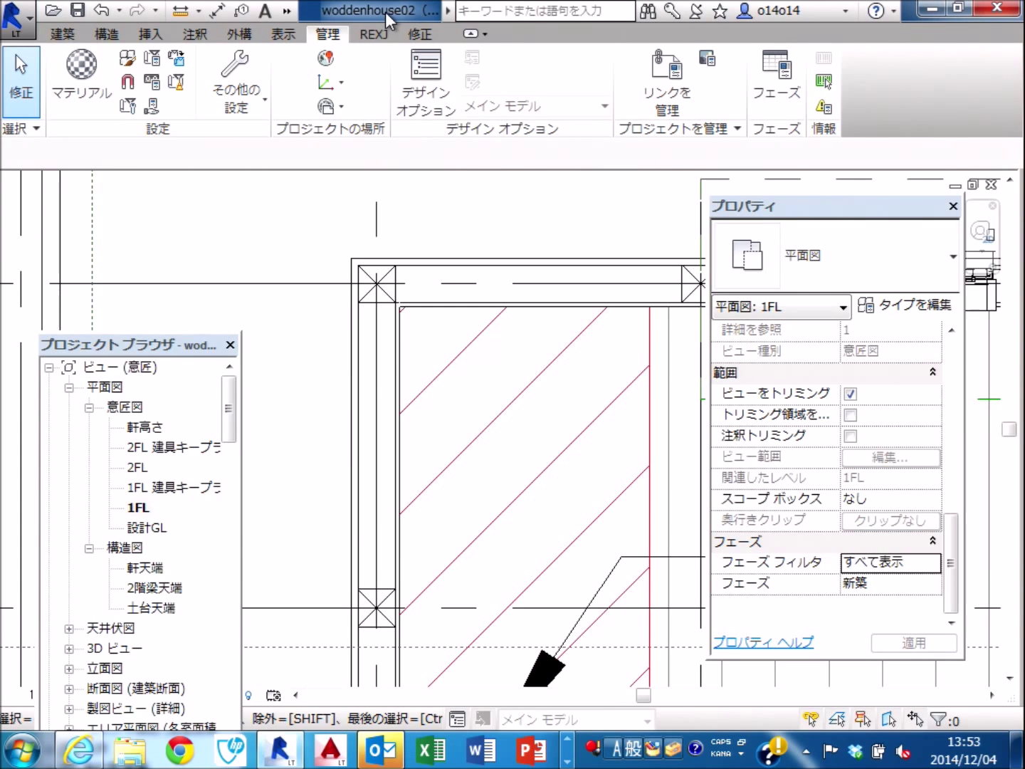
left_click(289, 9)
left_click(287, 9)
left_click(361, 35)
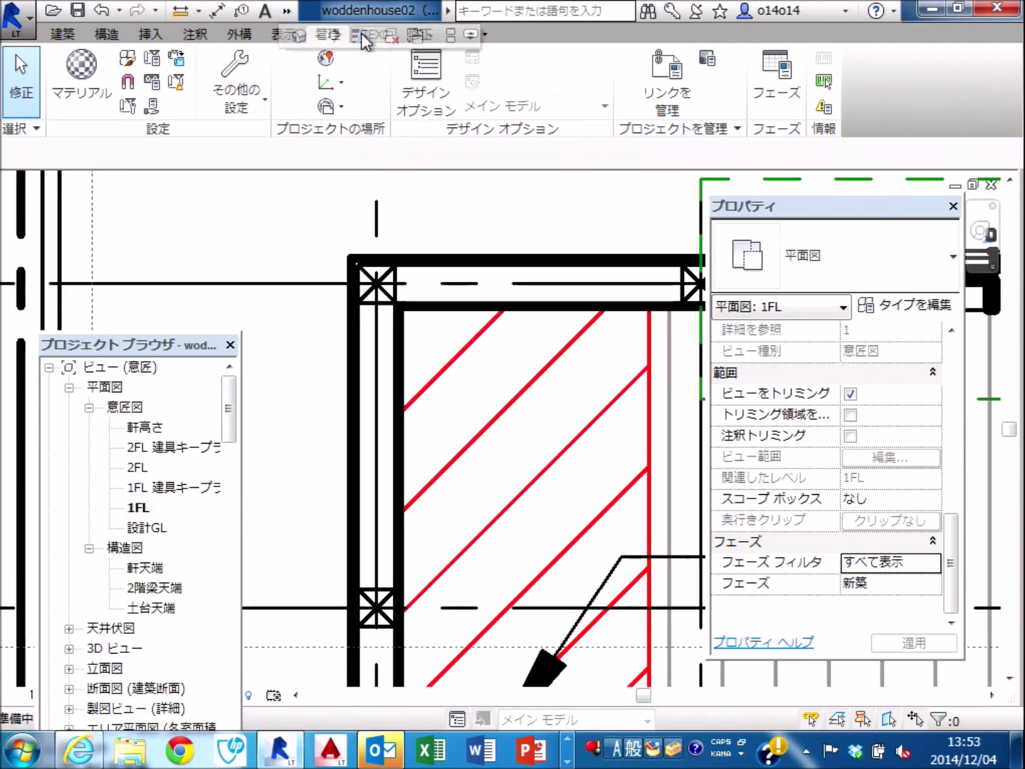
left_click(286, 9)
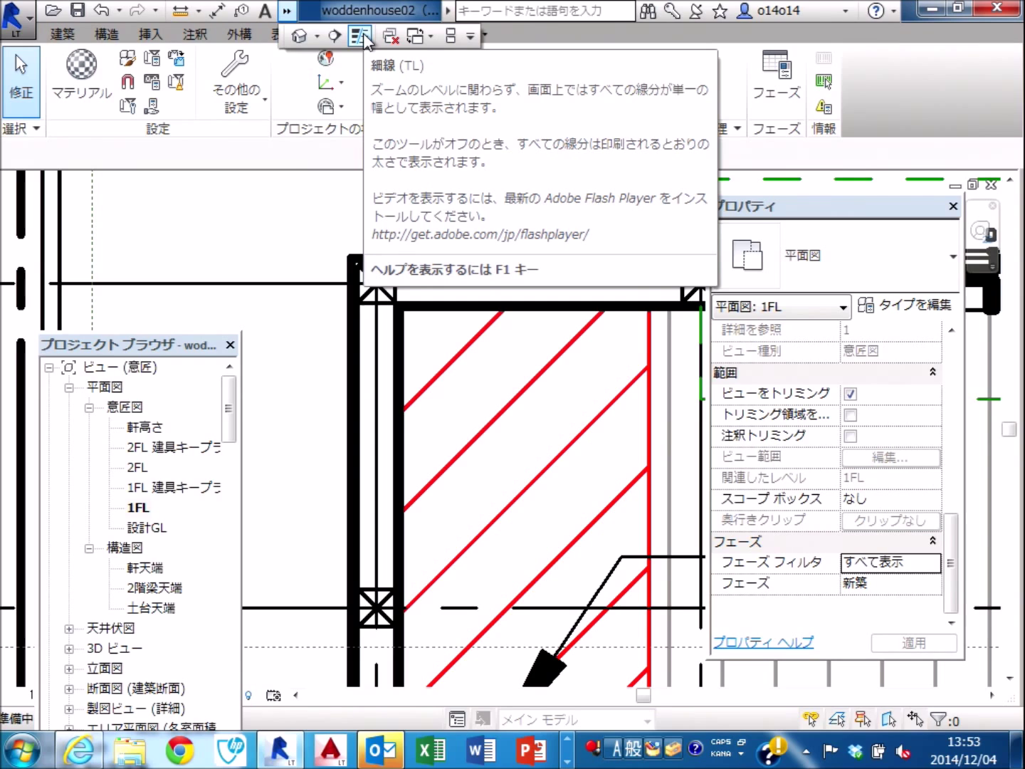
left_click(363, 34)
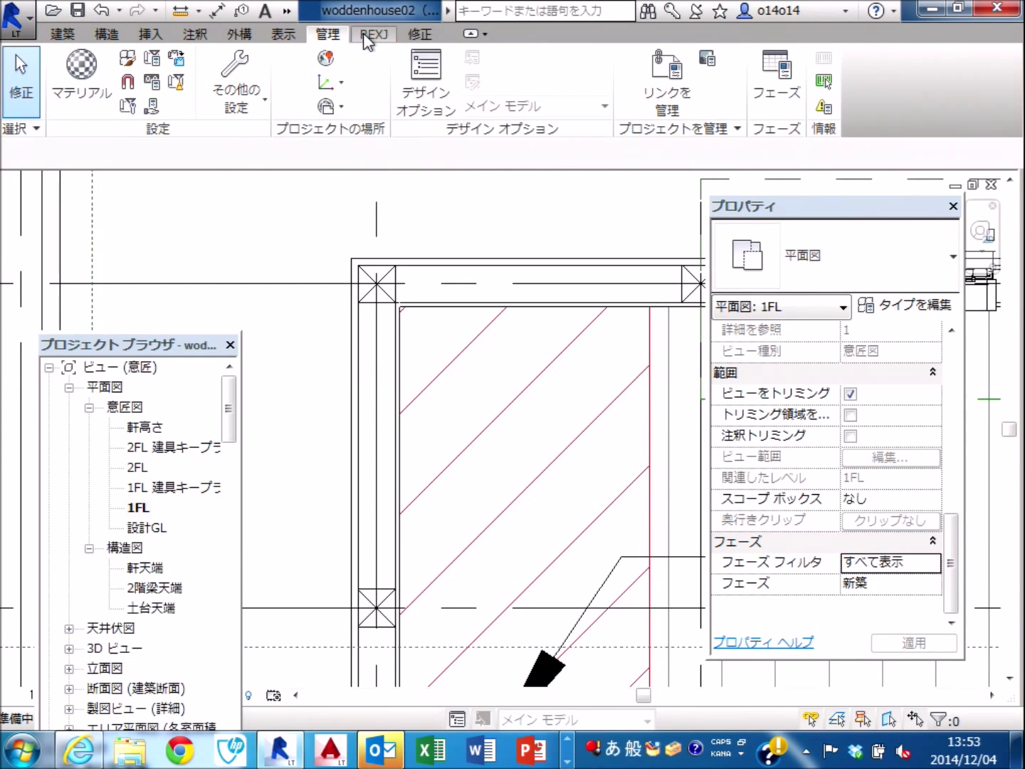
left_click(286, 11)
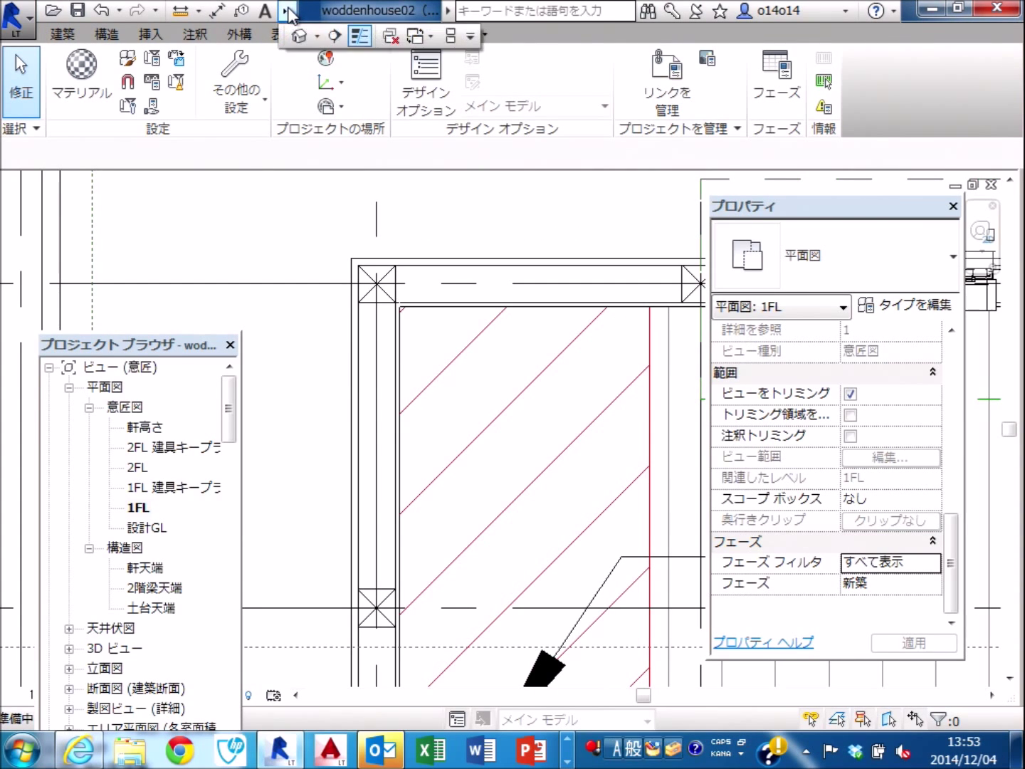
left_click(359, 36)
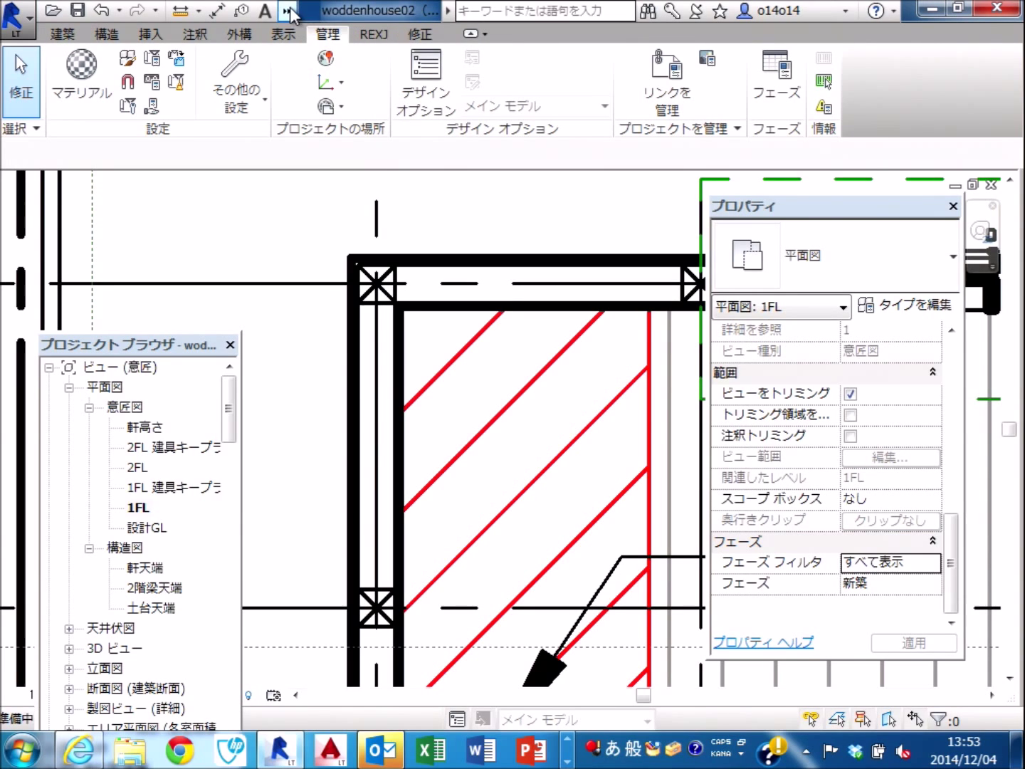
left_click(290, 7)
left_click(358, 29)
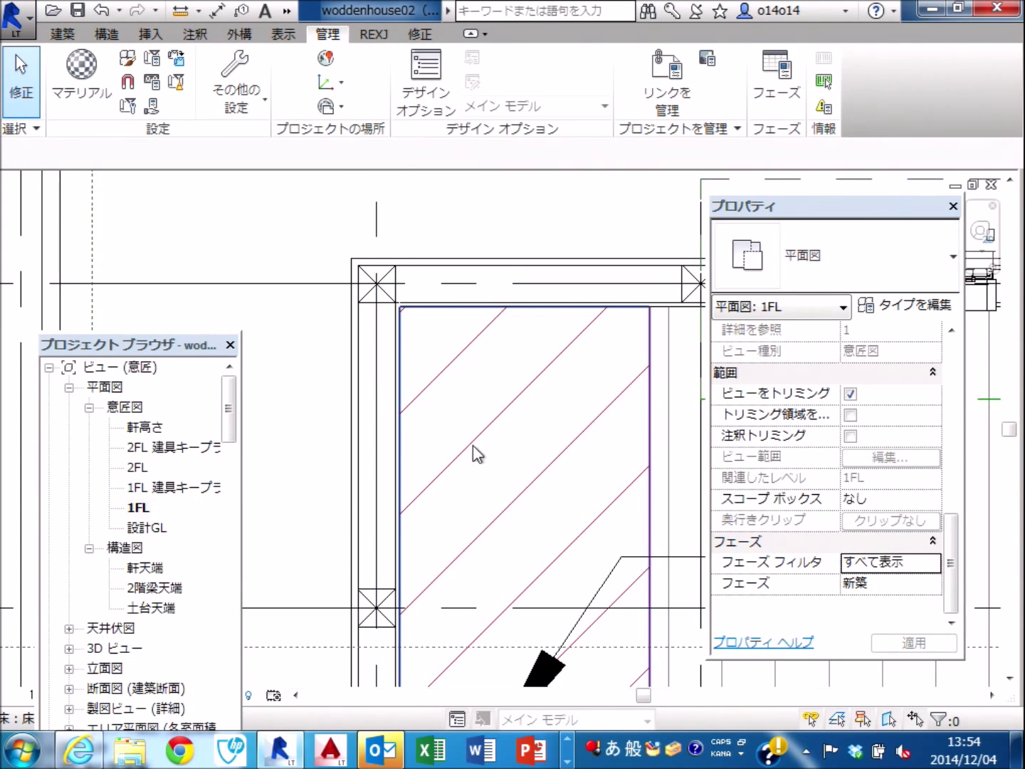
scroll(456, 255, "down", 2)
scroll(434, 299, "up", 3)
scroll(423, 289, "up", 1)
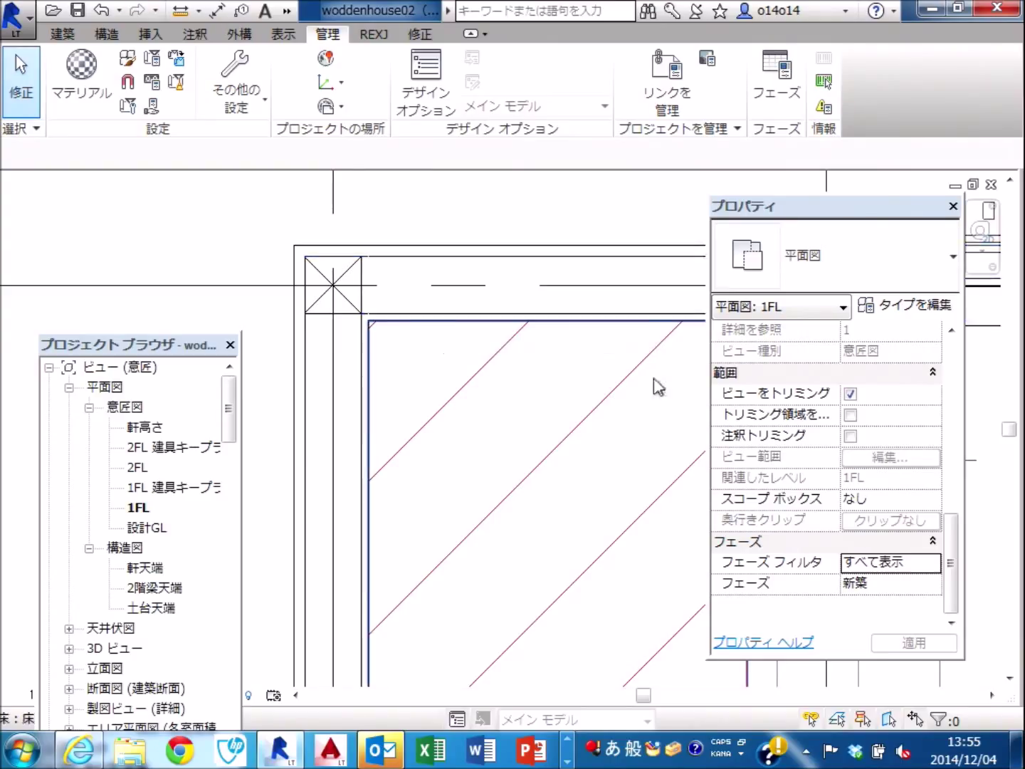
Change the 1FL plan's フェーズ フィルタ to 完全表示 and apply it.
left_click(937, 562)
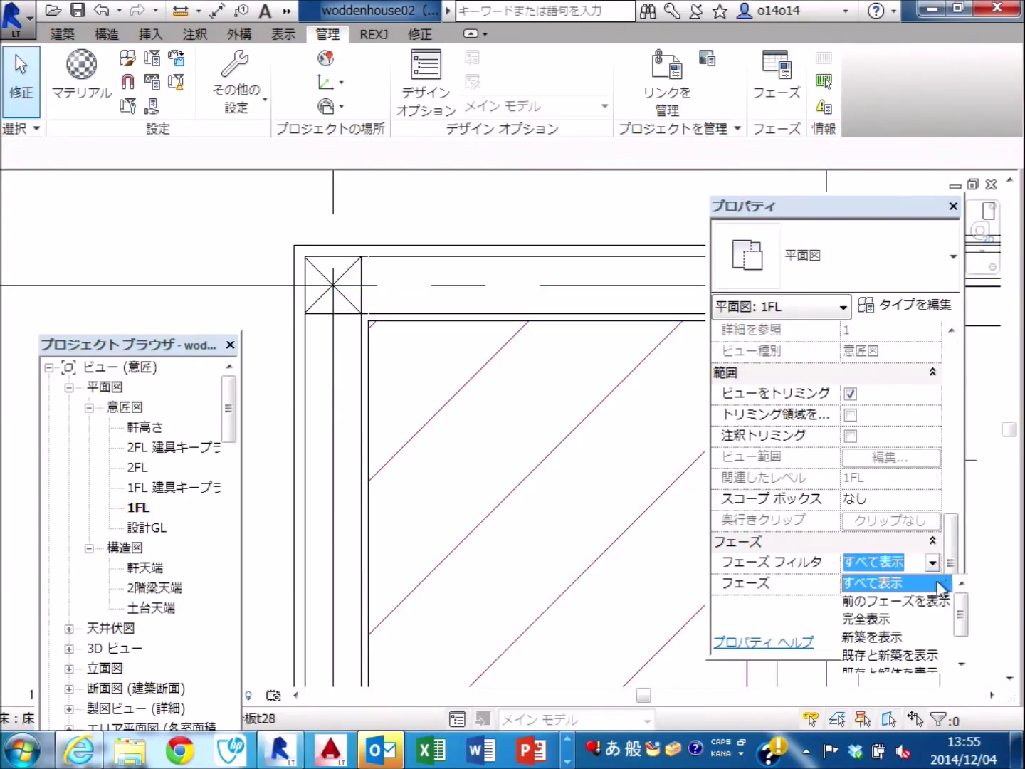
left_click(911, 615)
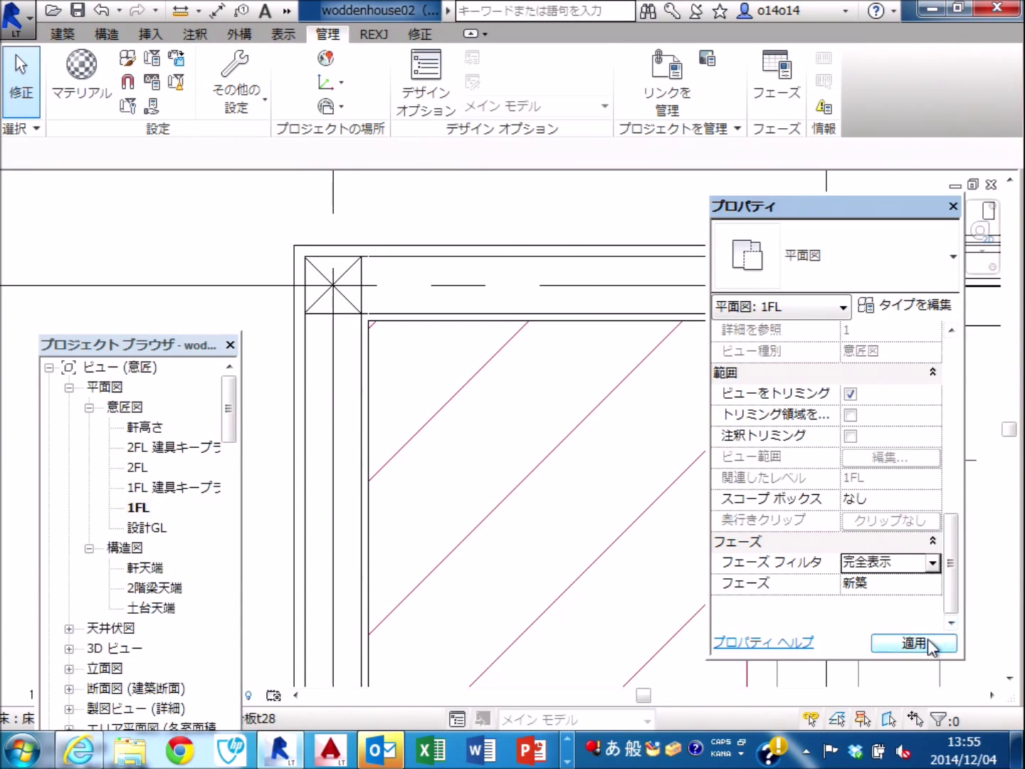
left_click(932, 644)
scroll(365, 265, "up", 1)
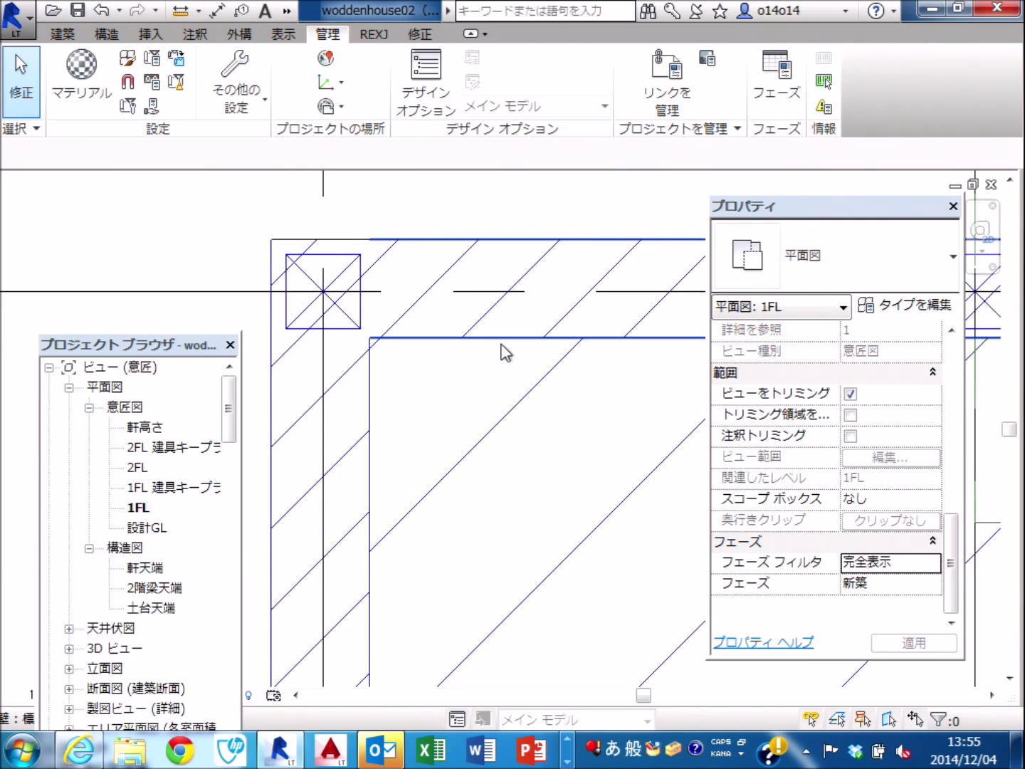
Pan and zoom around the plan to view キッチン, the 5460 dimension and the 押入 closet.
middle_click_drag(505, 353, 435, 362)
scroll(425, 357, "down", 1)
scroll(420, 349, "down", 1)
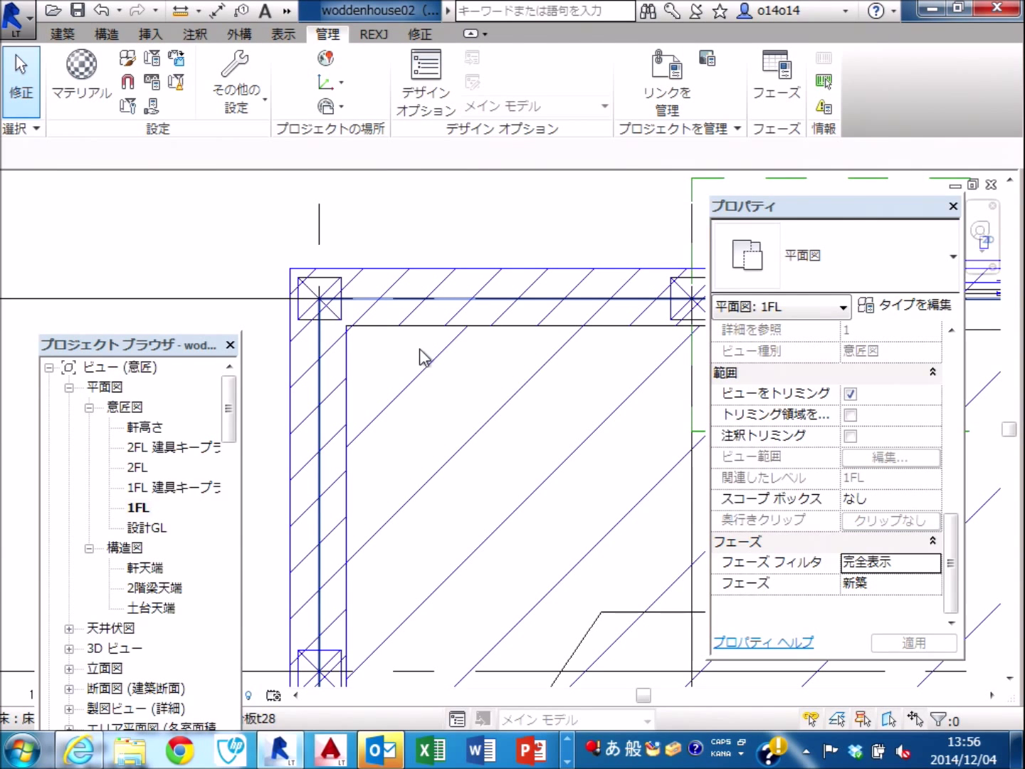
scroll(420, 349, "down", 2)
scroll(515, 383, "down", 2)
scroll(414, 275, "down", 1)
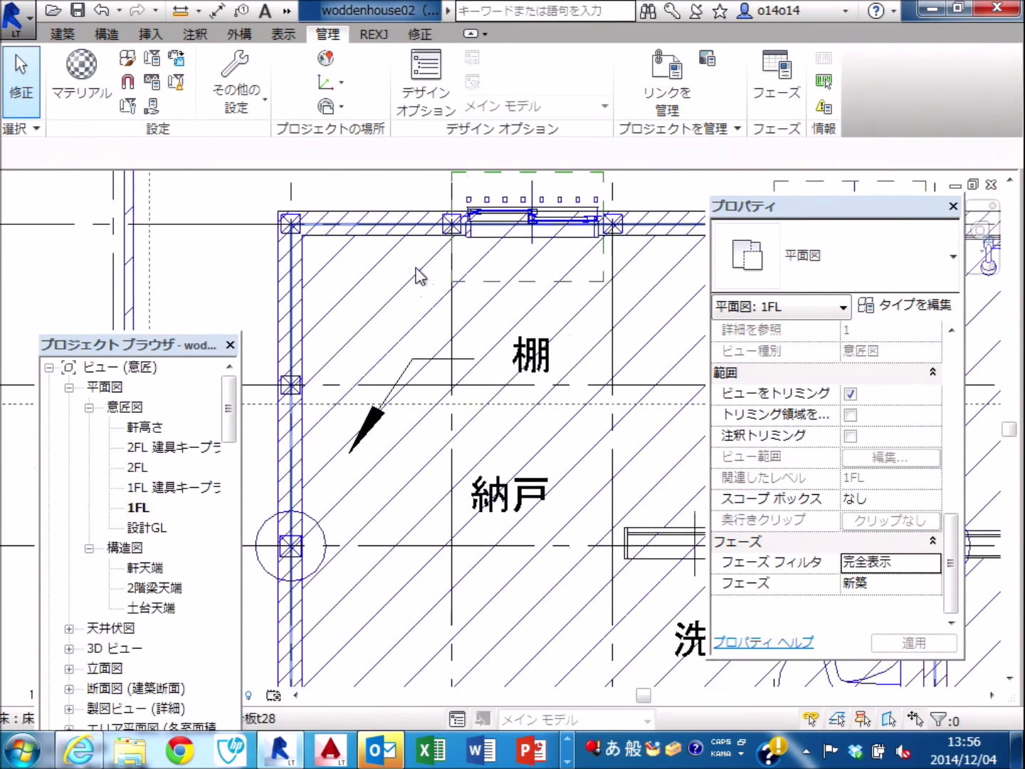
scroll(479, 302, "down", 2)
scroll(485, 391, "down", 1)
scroll(485, 392, "down", 1)
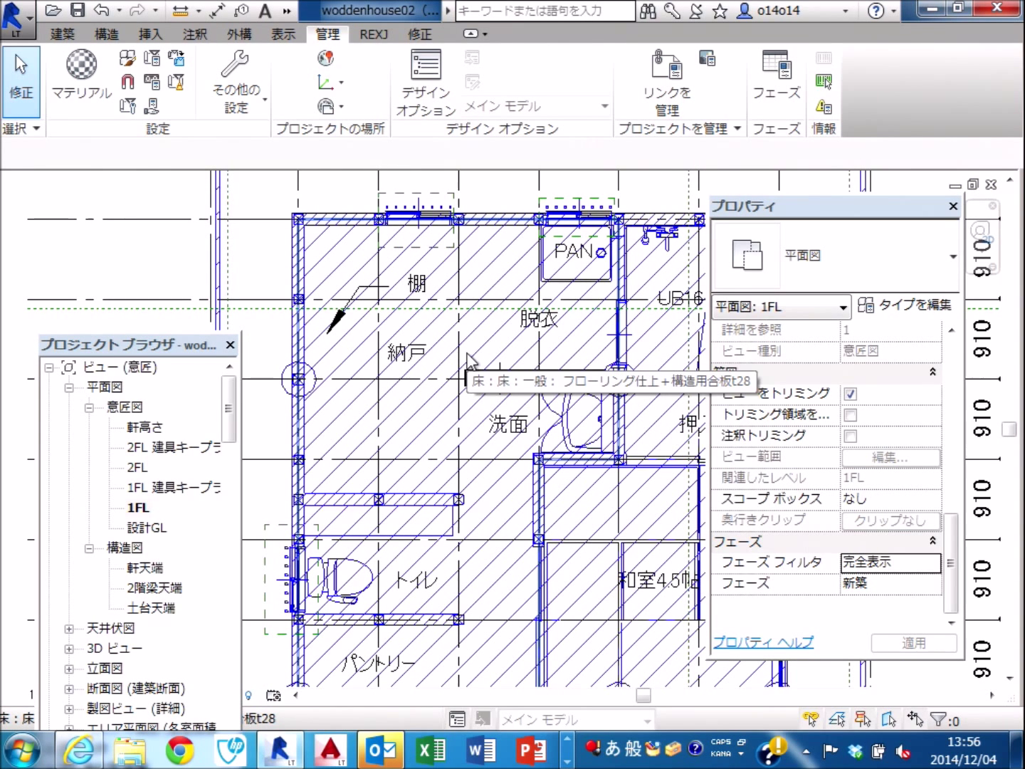
middle_click_drag(467, 361, 464, 352)
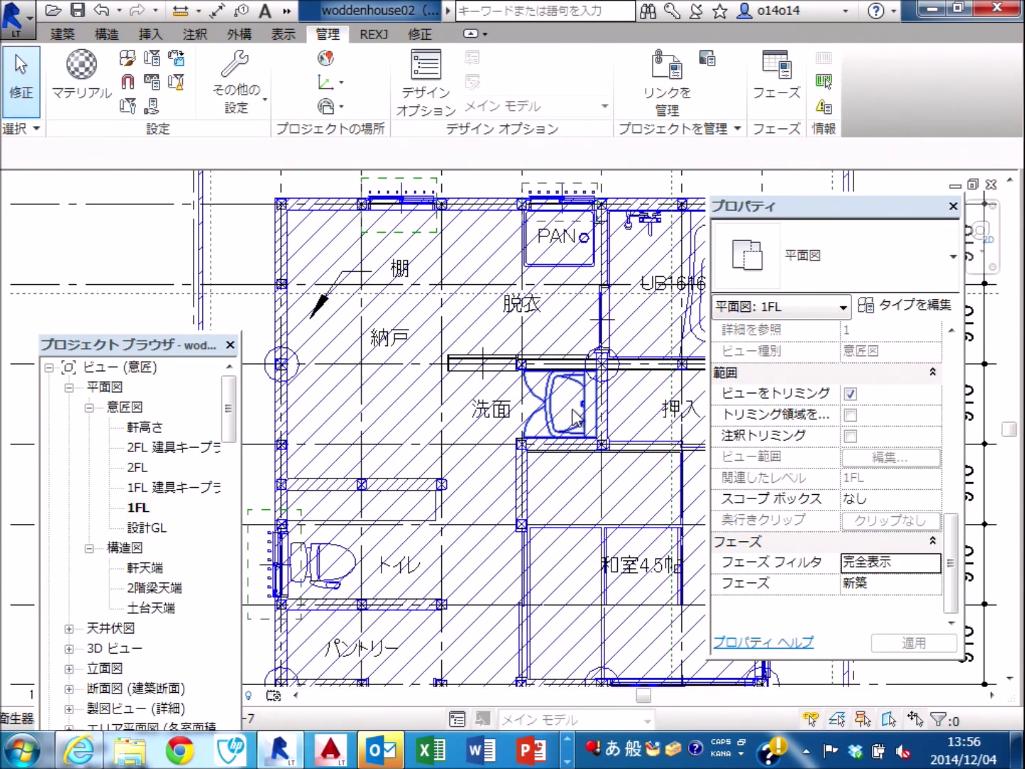
middle_click_drag(467, 353, 386, 285)
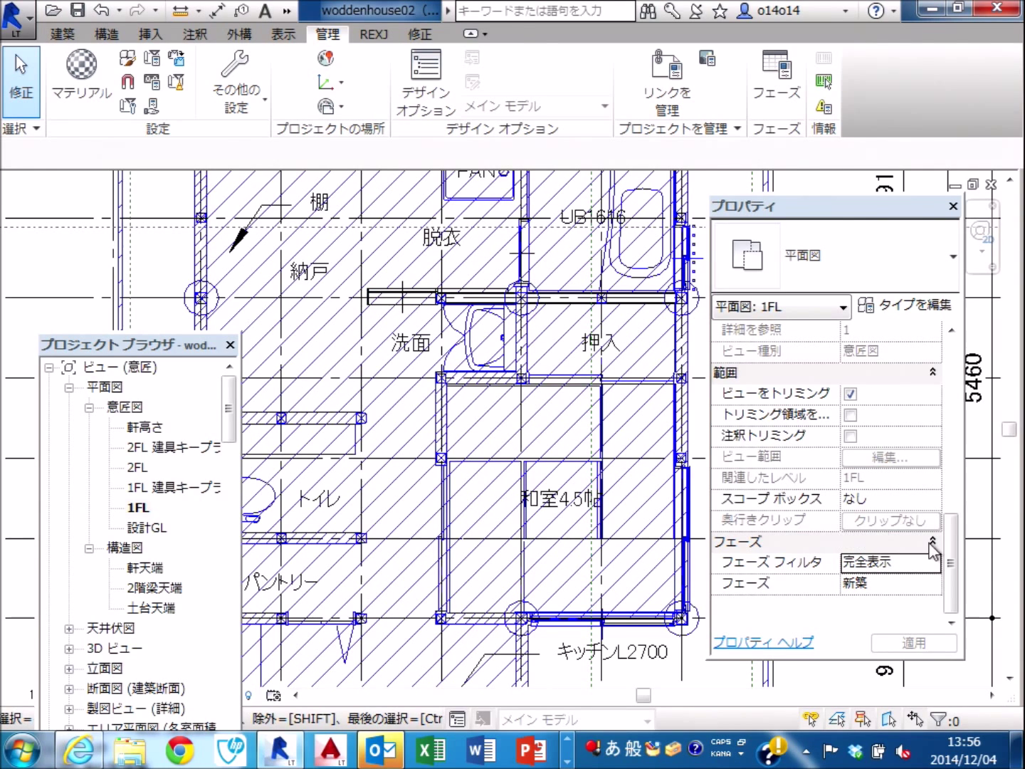
scroll(509, 324, "up", 1)
scroll(504, 317, "up", 1)
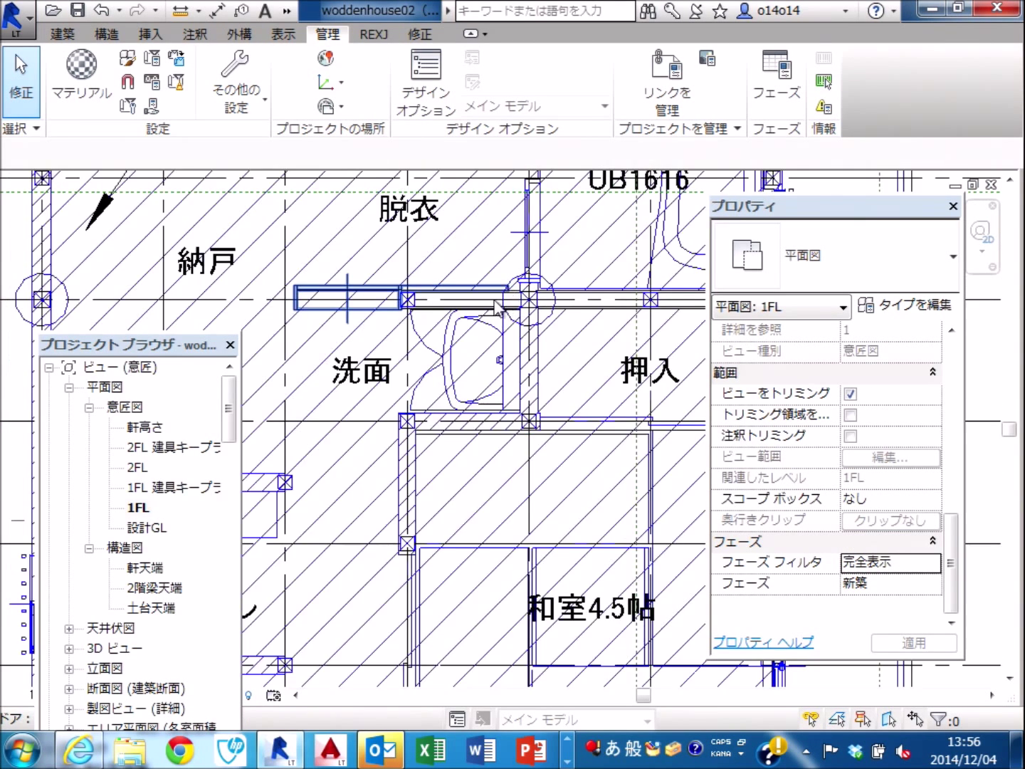
scroll(498, 311, "up", 1)
scroll(561, 313, "up", 1)
scroll(606, 317, "up", 2)
scroll(504, 246, "up", 1)
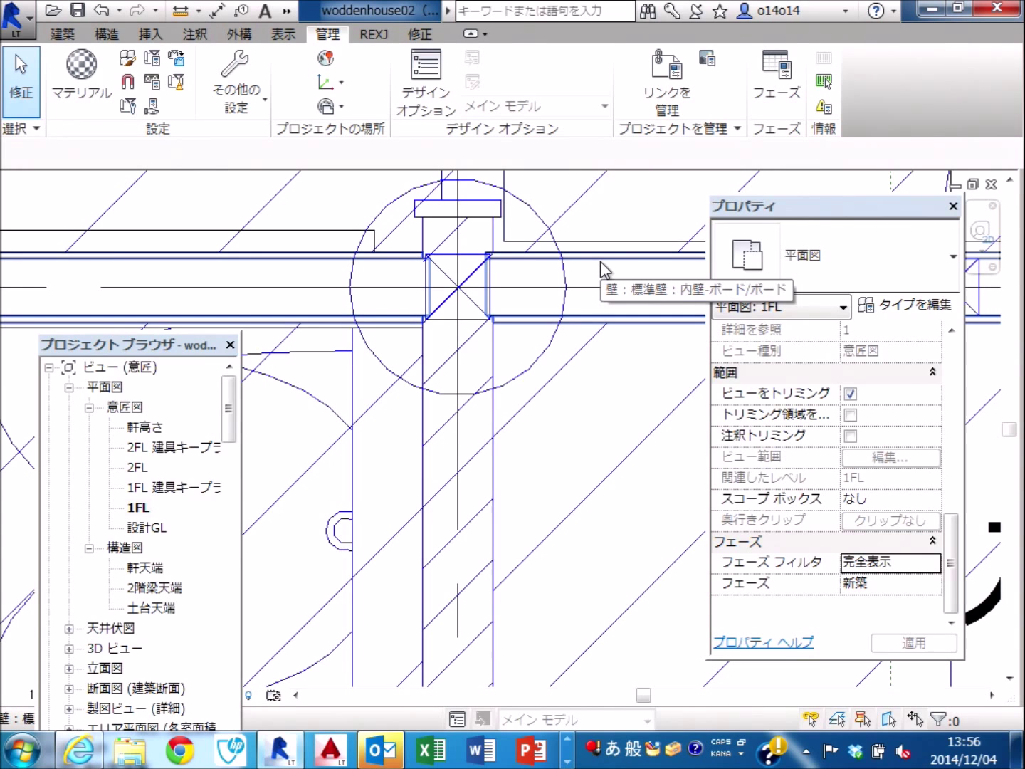
scroll(632, 402, "down", 1)
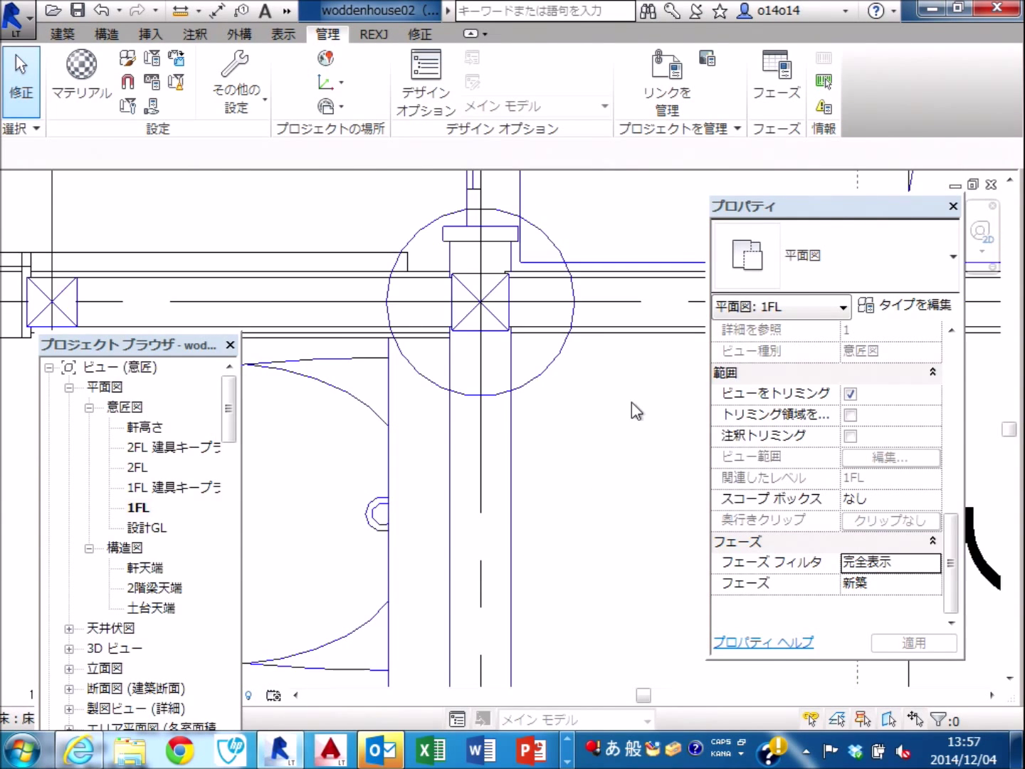
mouse_move(618, 420)
middle_mouse_down()
mouse_move(495, 368)
mouse_move(217, 378)
middle_mouse_up()
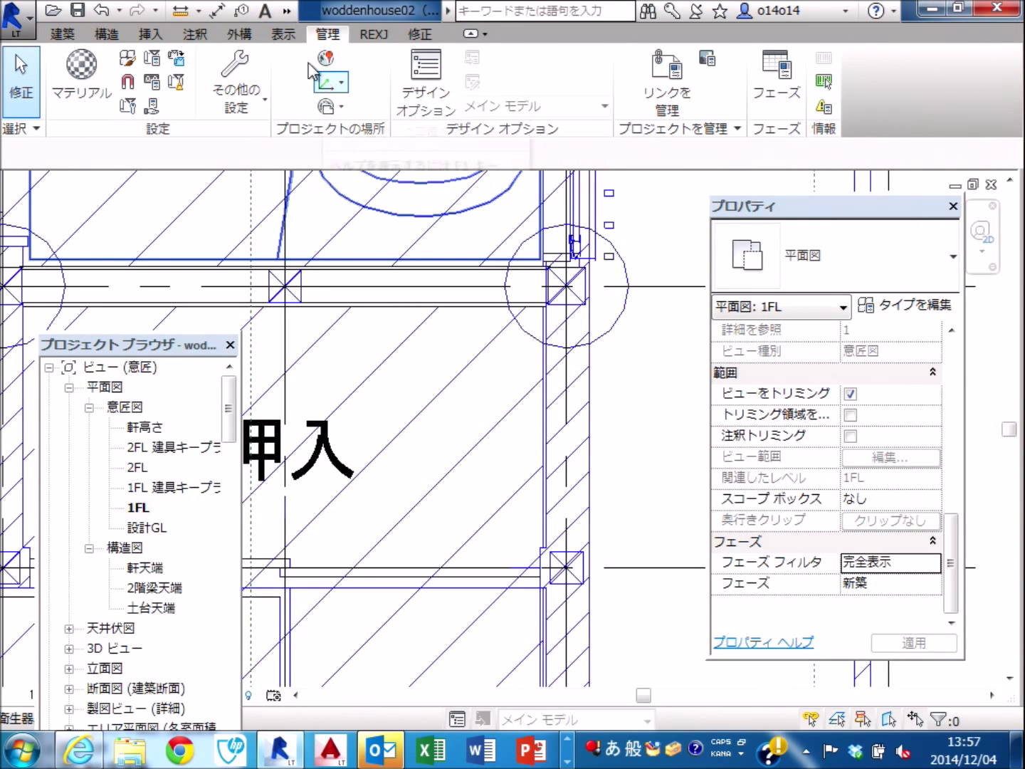
Turn off Thin Lines and centre the view on the washroom and 和室4.5帖.
left_click(287, 10)
left_click(361, 36)
scroll(501, 349, "down", 1)
scroll(659, 327, "down", 1)
scroll(648, 328, "down", 1)
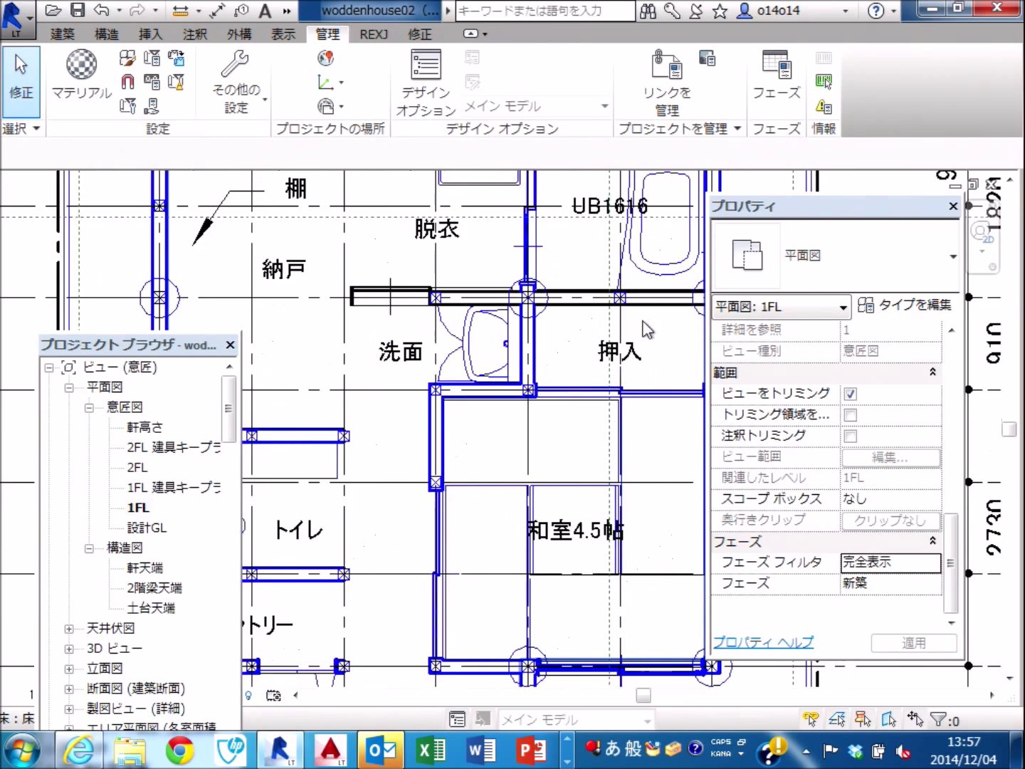
scroll(651, 333, "down", 1)
scroll(654, 335, "down", 1)
middle_click_drag(654, 335, 626, 426)
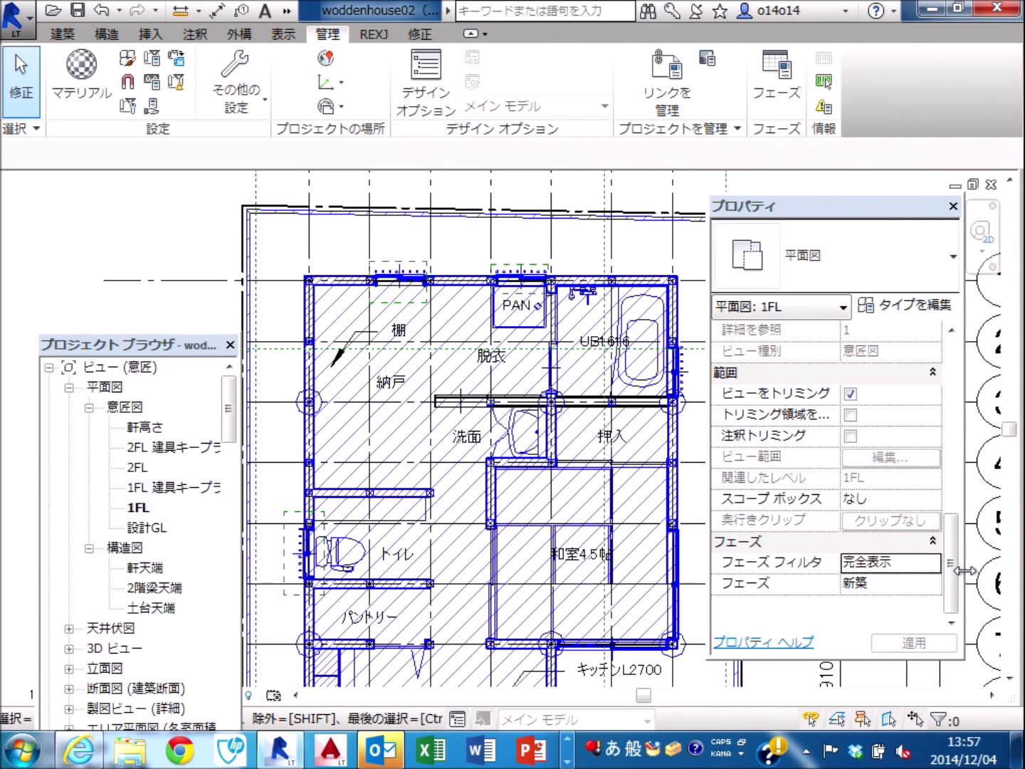
scroll(629, 584, "up", 1)
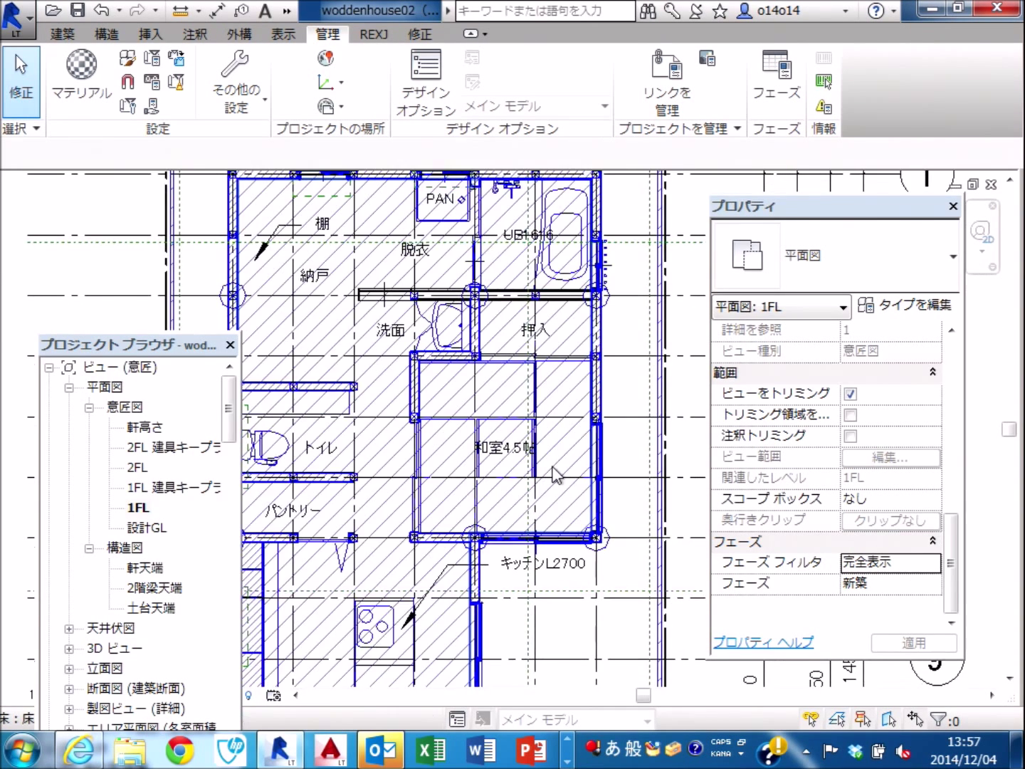
middle_click_drag(629, 583, 558, 475)
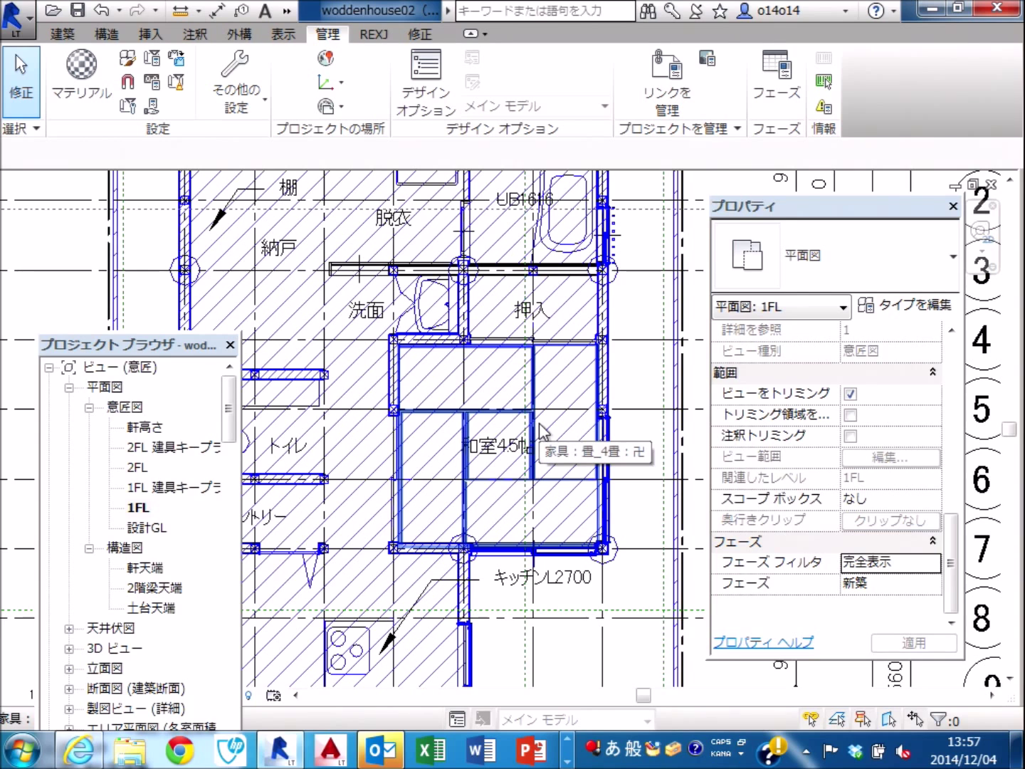
middle_click_drag(609, 424, 599, 377)
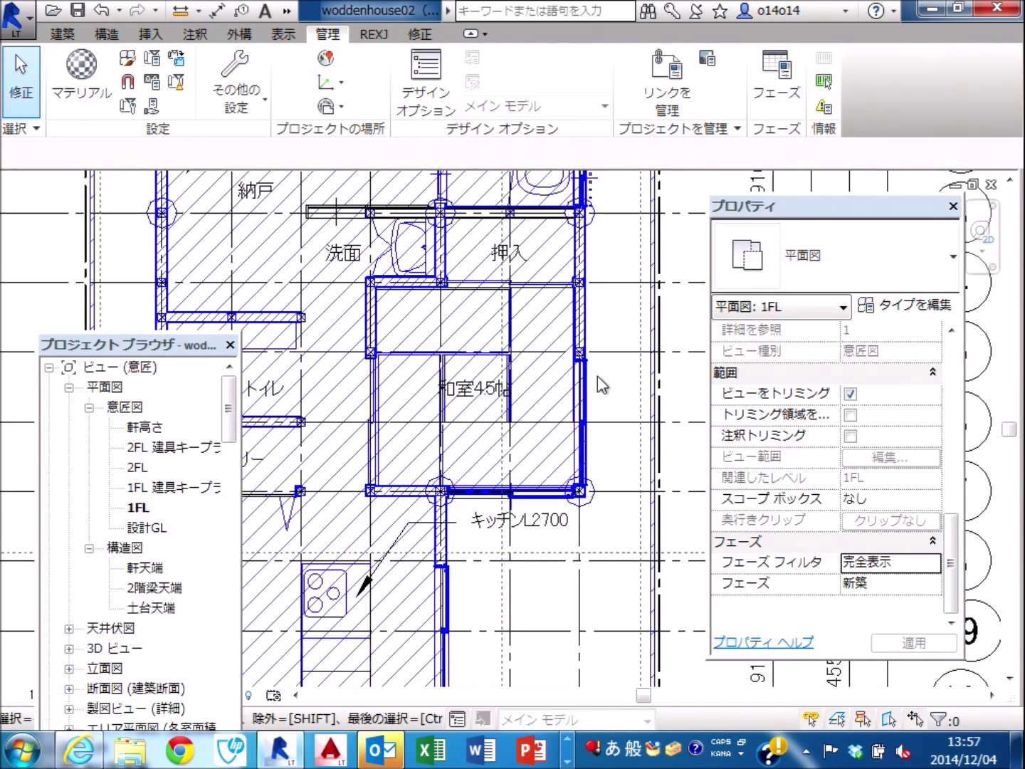
Review the phase graphic overrides, with 解体 hatched red and 新築 hatched blue.
left_click(769, 107)
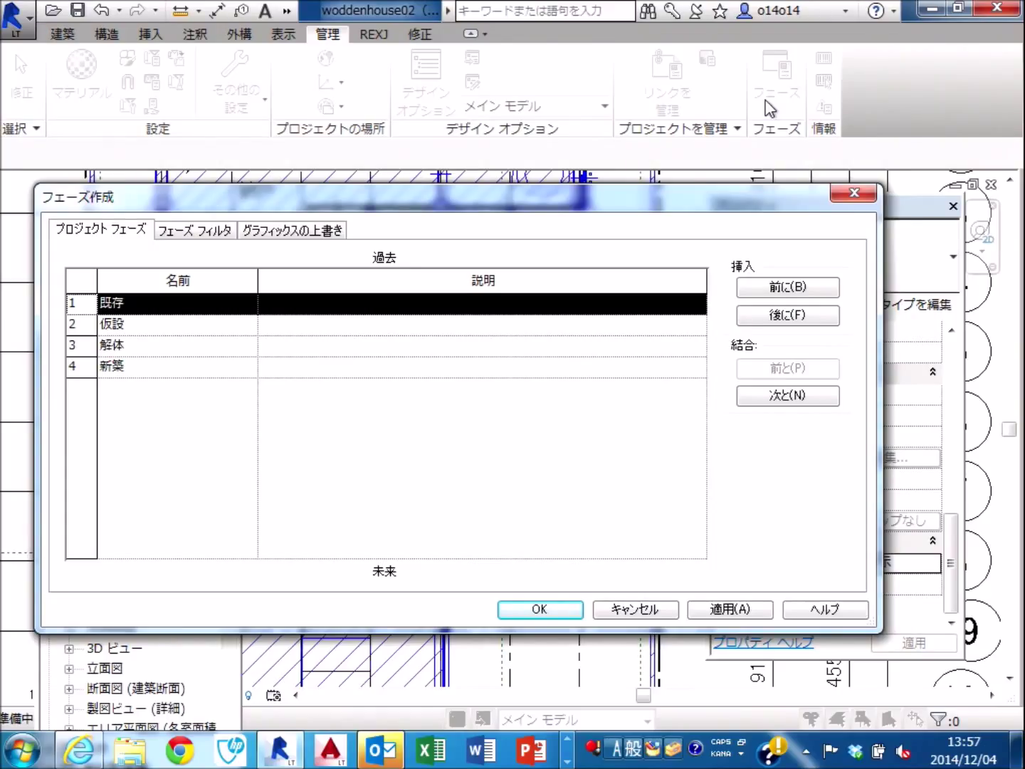
left_click(326, 231)
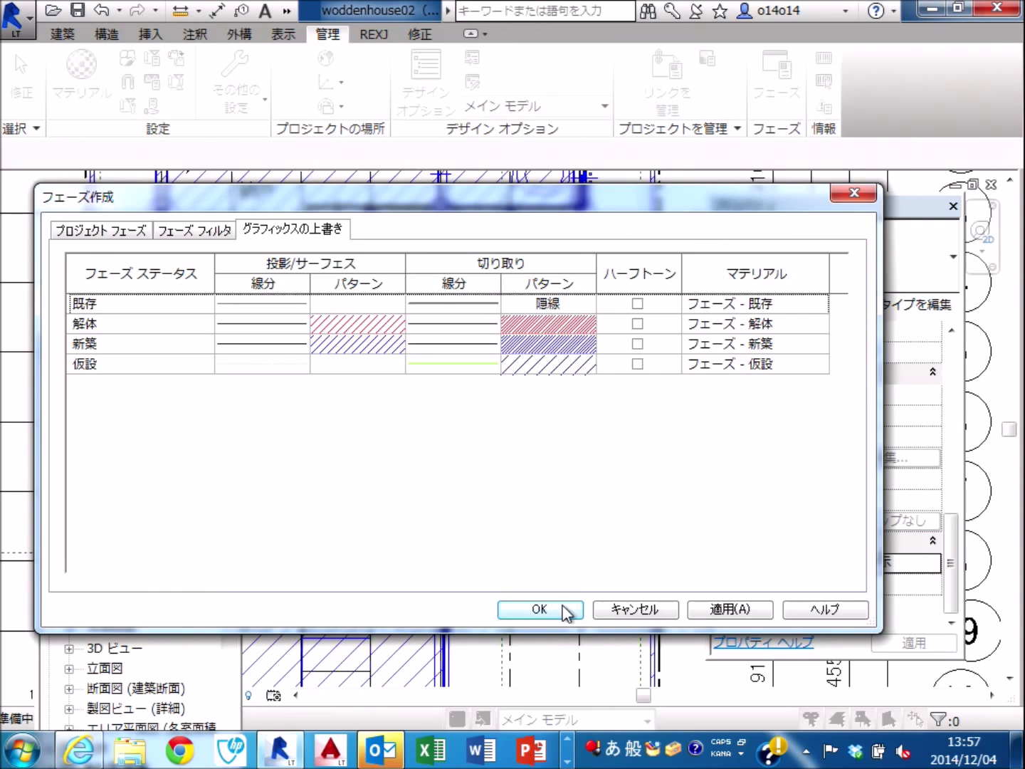
left_click(534, 610)
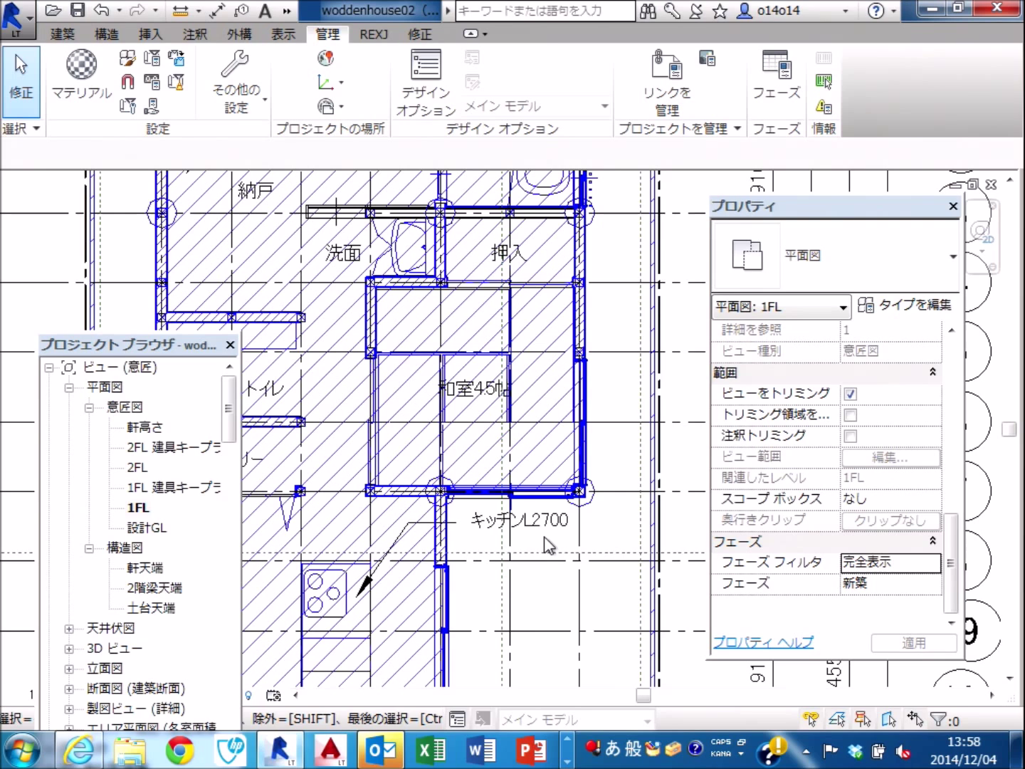
Zoom the 1FL plan in toward the 和室4.5帖 room.
scroll(513, 356, "up", 2)
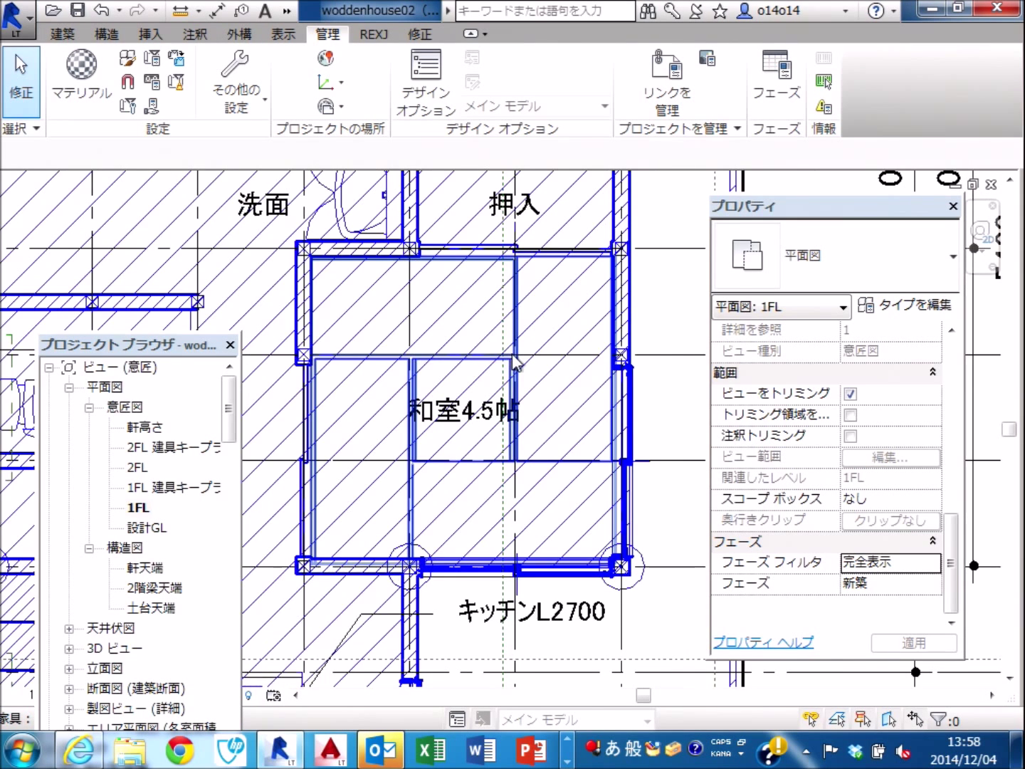
Select the 2610 × 2640 畳_4畳 tatami in the 和室 and edit its family.
scroll(518, 359, "up", 1)
scroll(517, 356, "up", 1)
left_click(519, 351)
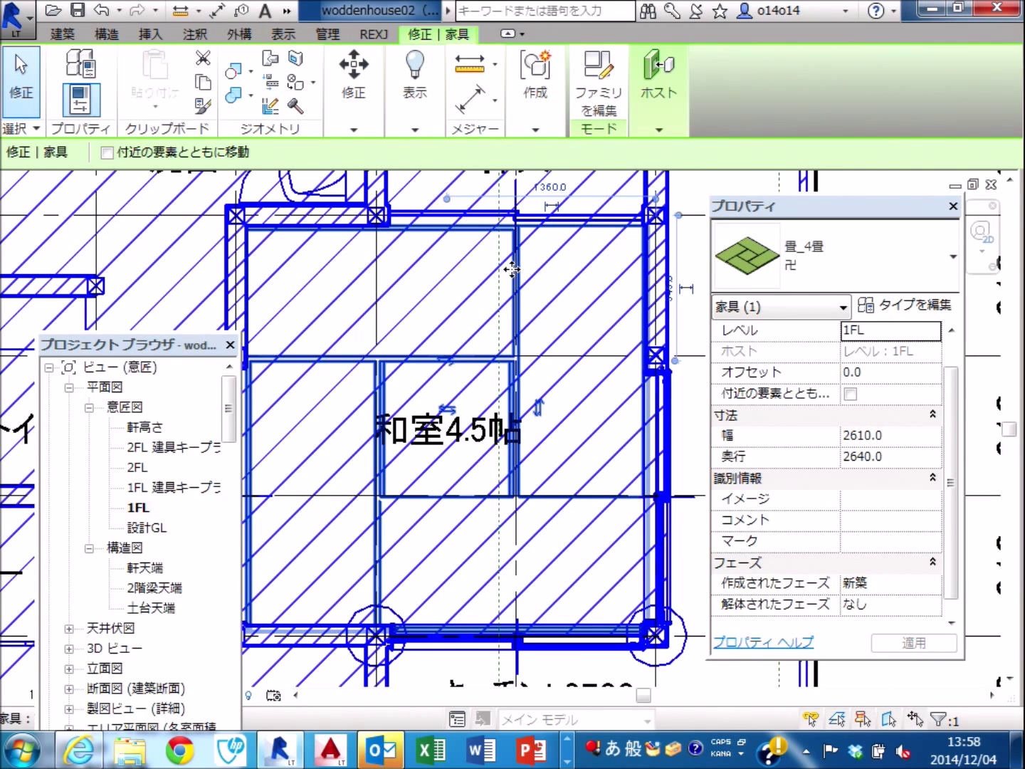
left_click(598, 98)
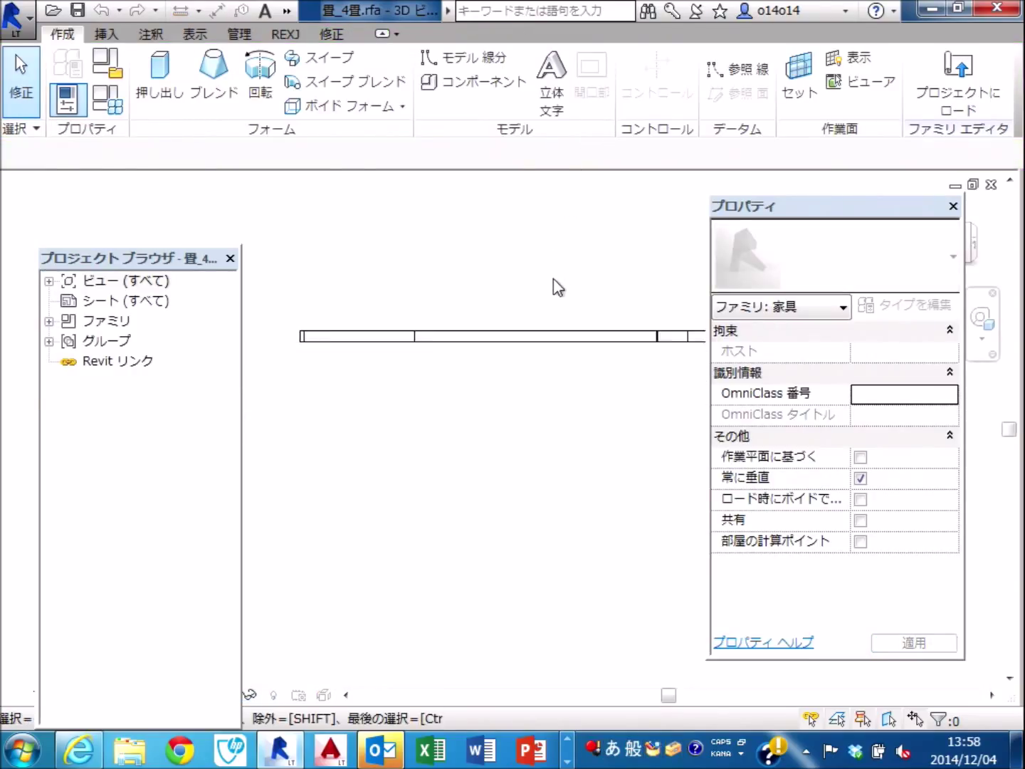
Open the tatami family's 参照レベル plan, then its default {3D} view.
middle_click_drag(560, 288, 526, 367, "shift")
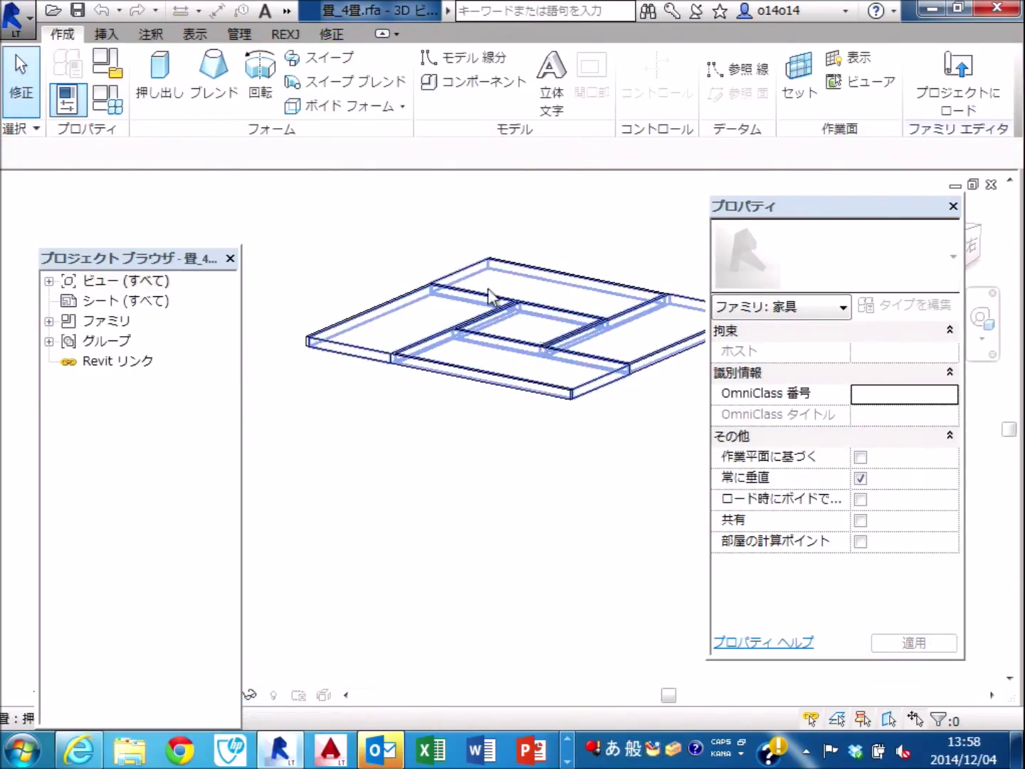
left_click_drag(285, 181, 650, 507)
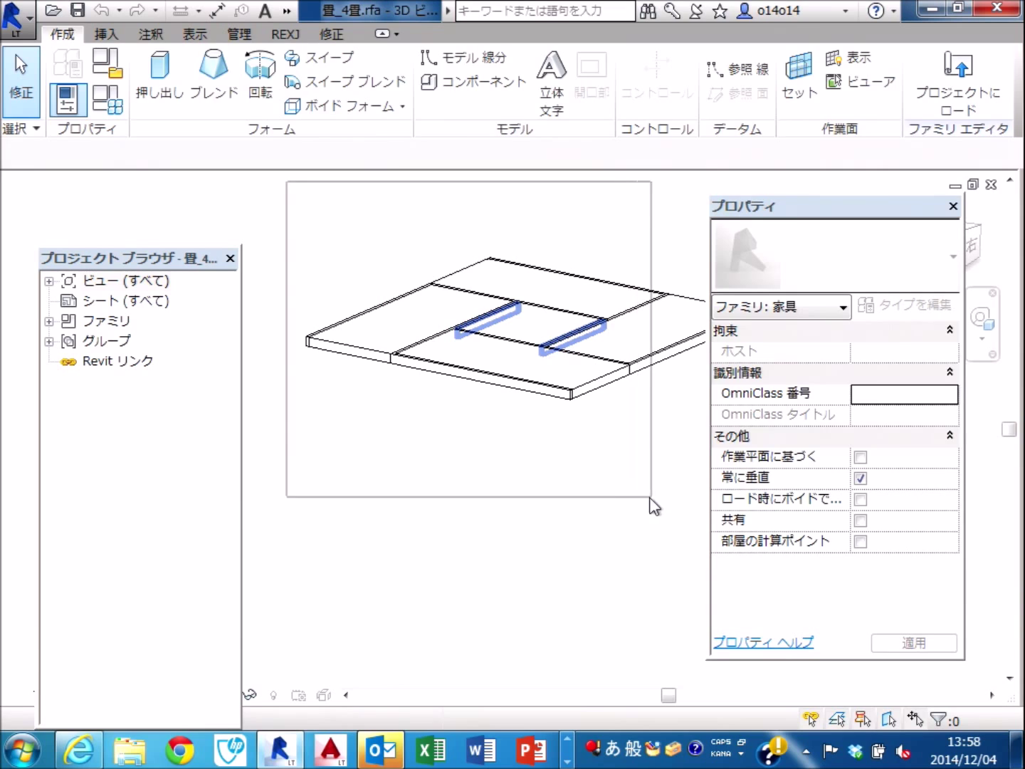
double_click(64, 281)
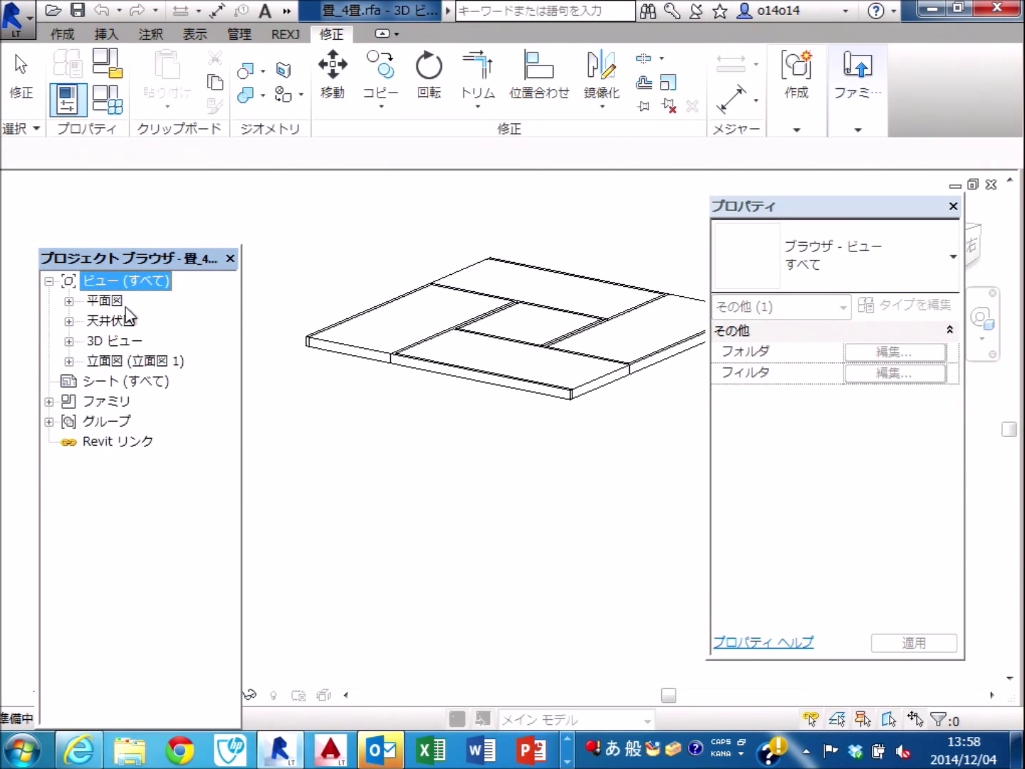
double_click(113, 302)
double_click(136, 321)
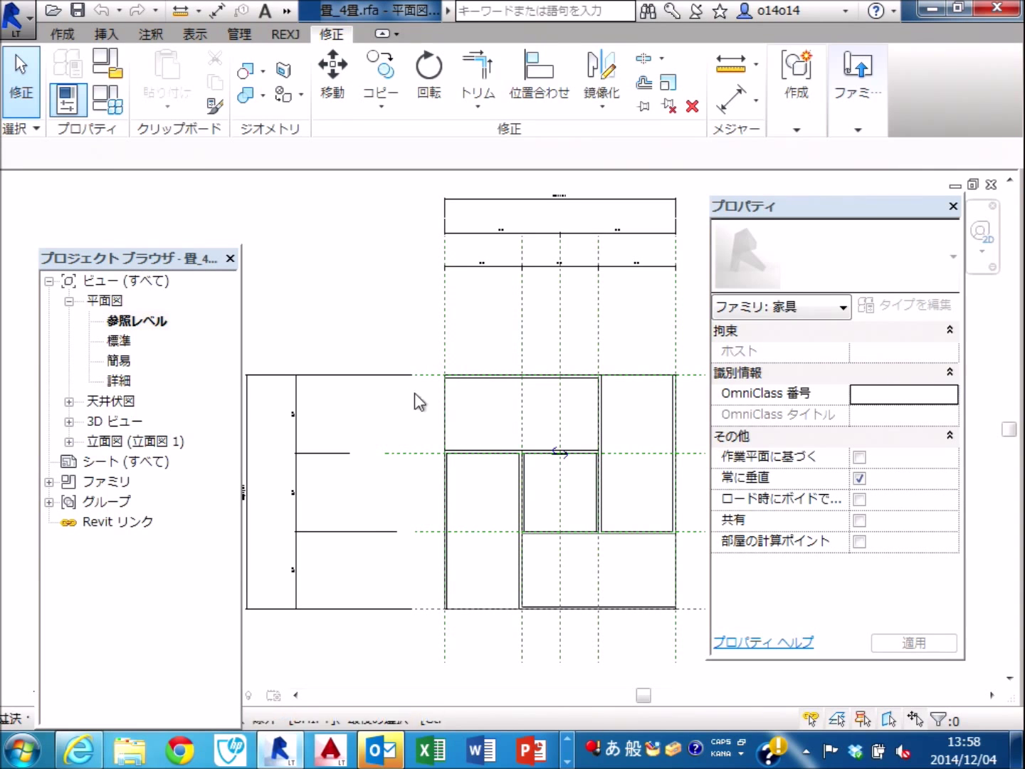
double_click(98, 427)
double_click(120, 442)
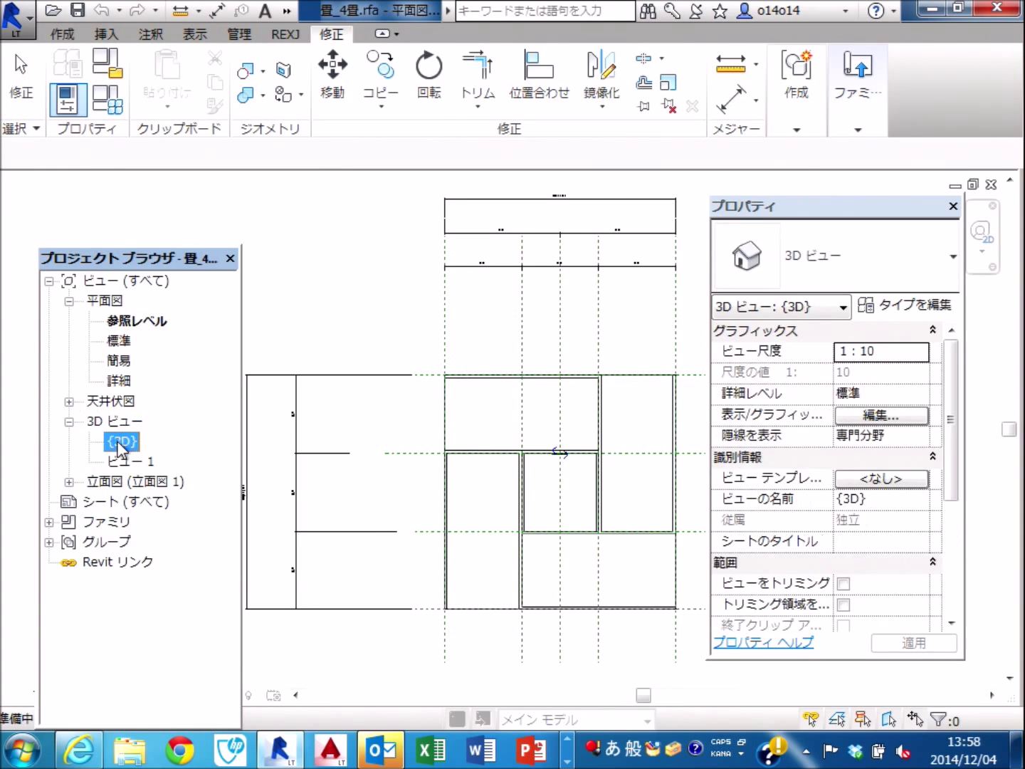
Window-select the three tatami extrusions, showing extrusion start 120 and end 200.
scroll(464, 288, "up", 2)
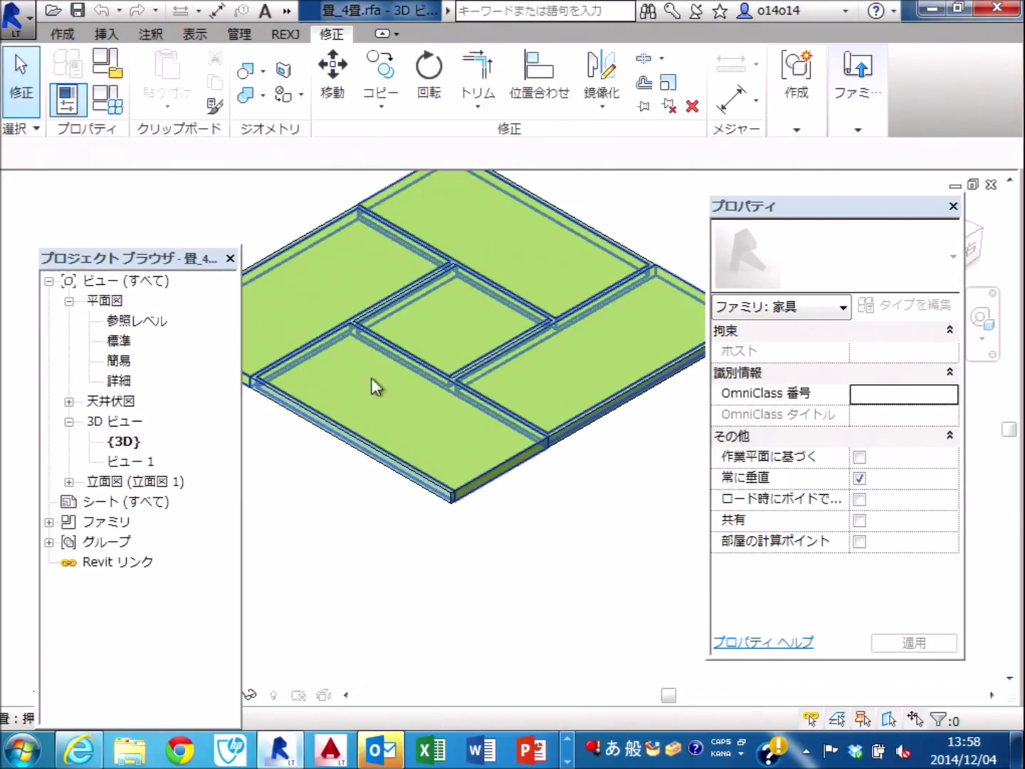
scroll(502, 395, "down", 3)
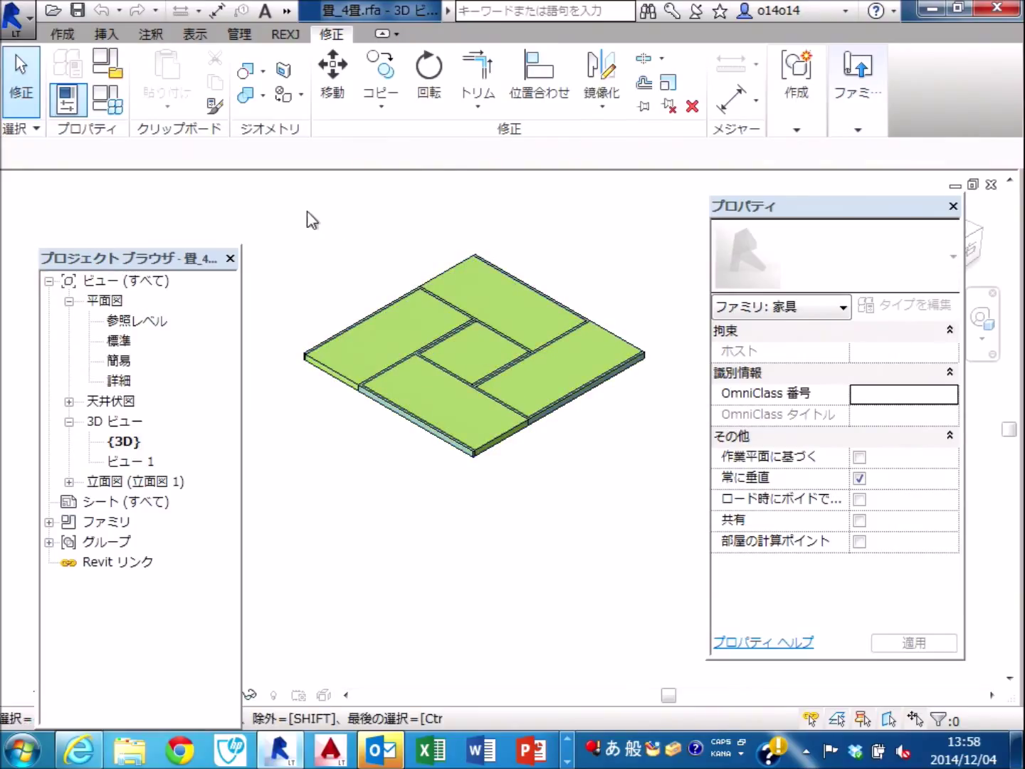
mouse_move(277, 194)
left_mouse_down()
mouse_move(604, 438)
mouse_move(663, 499)
left_mouse_up()
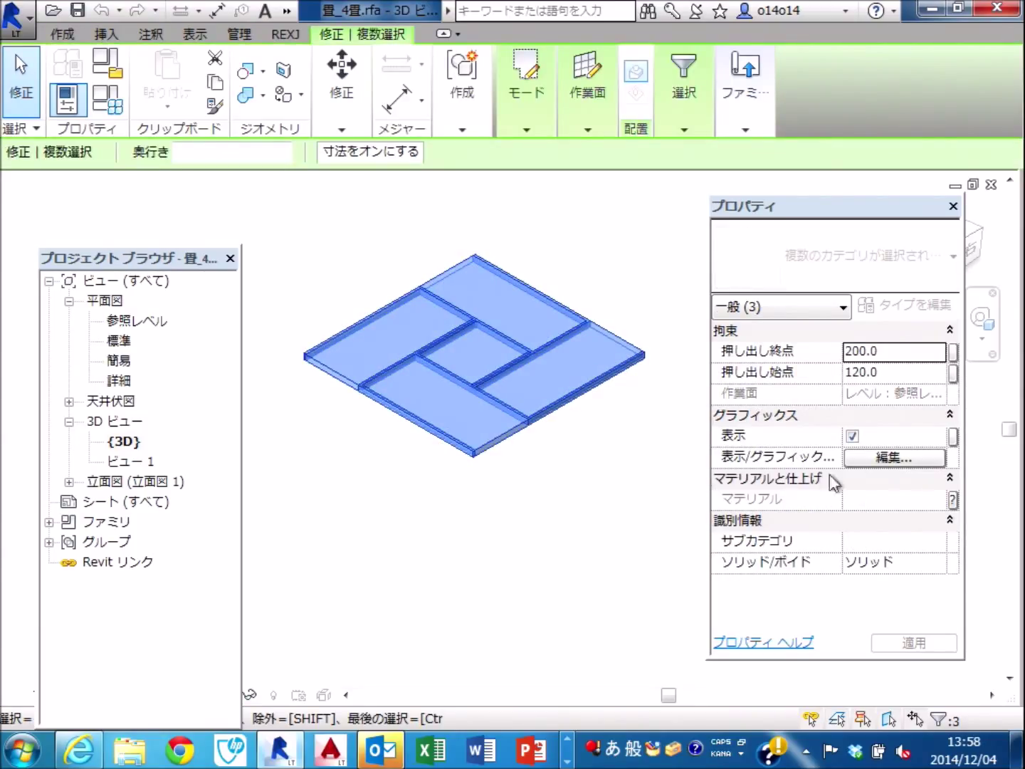
left_click(900, 453)
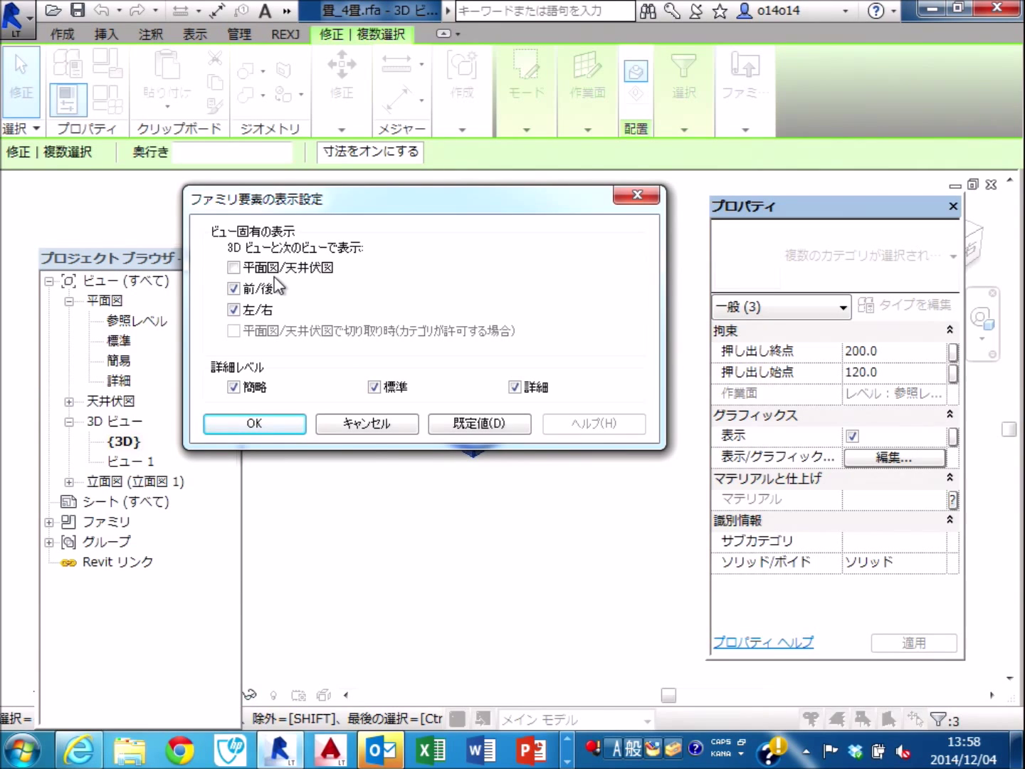
left_click(370, 421)
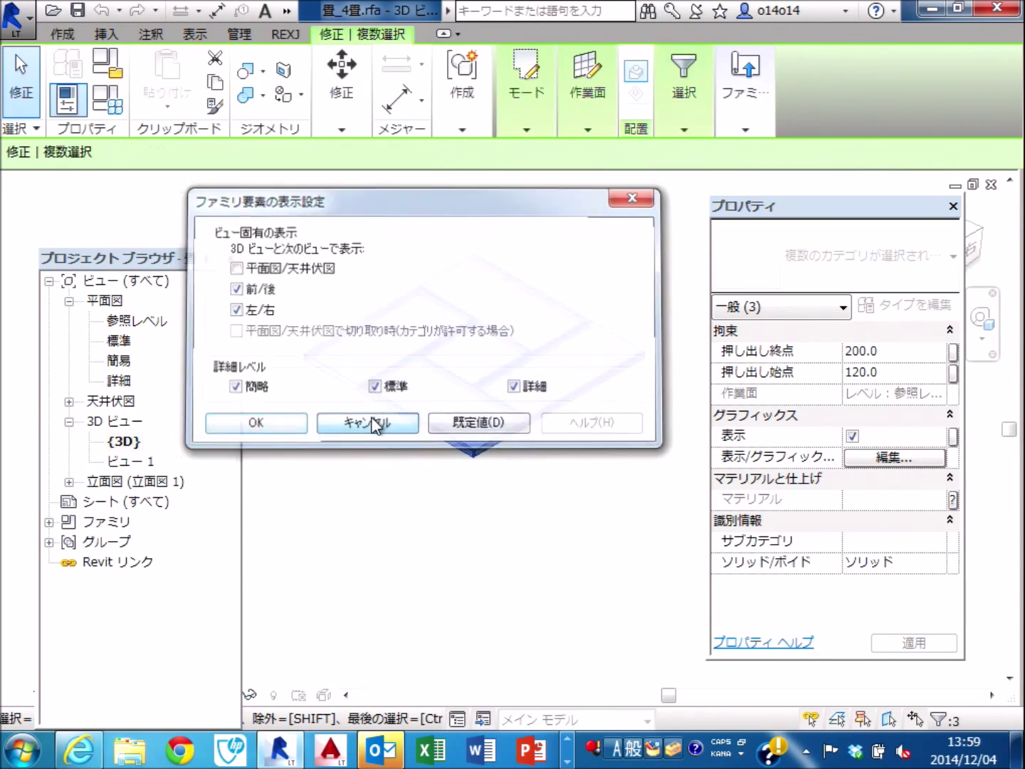
left_click(509, 549)
scroll(512, 409, "up", 3)
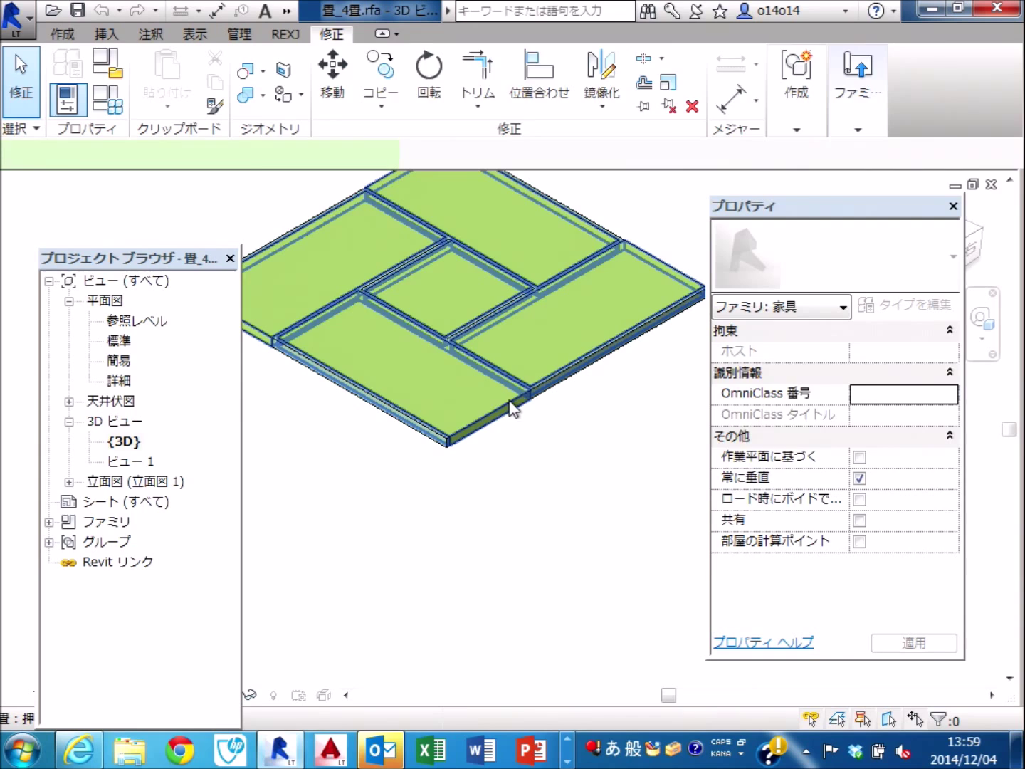
left_click(509, 406)
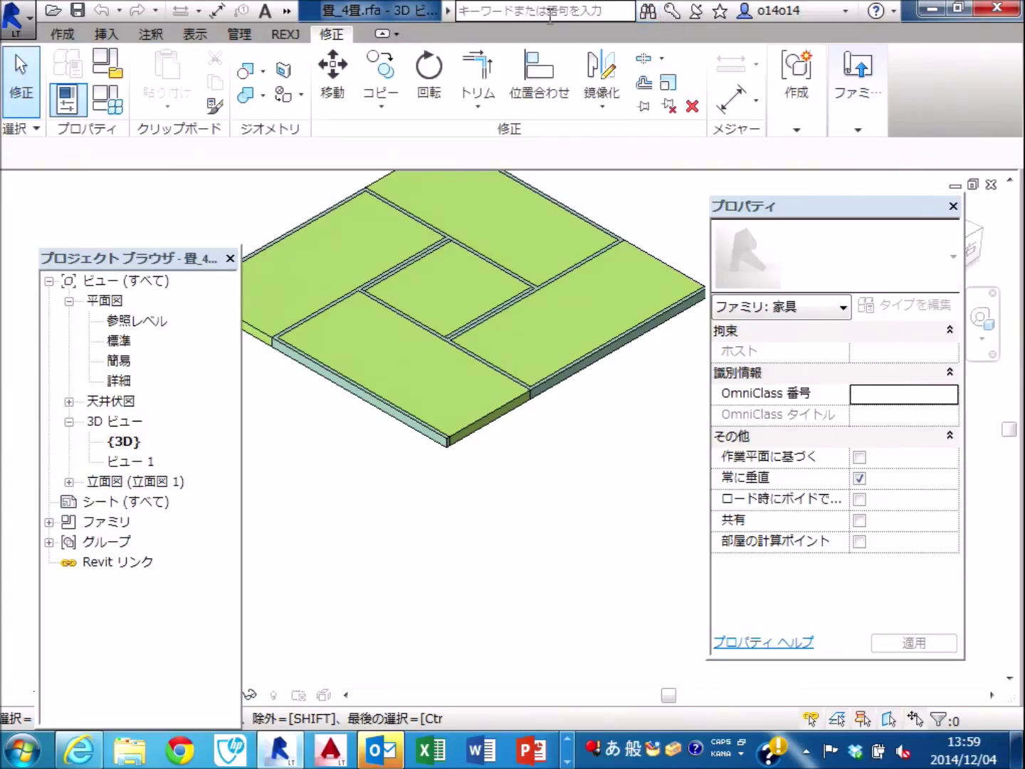
Return to the woddenhouse02 1FL plan window showing 和室4.5帖.
left_click(400, 41)
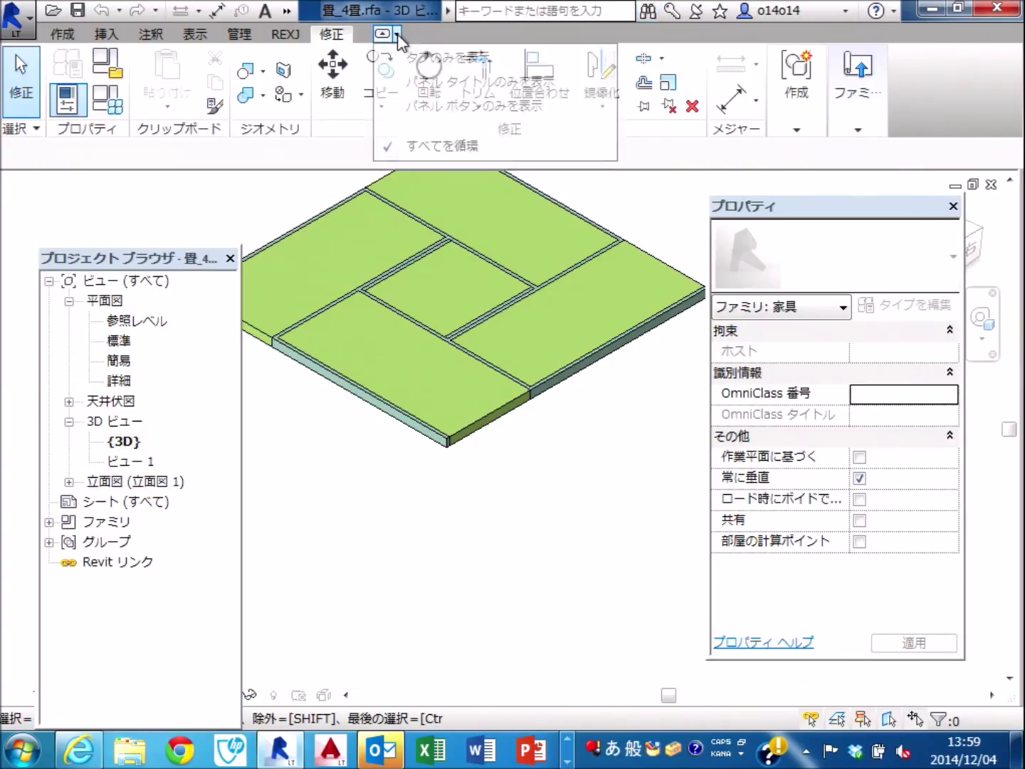
left_click(364, 16)
left_click(287, 11)
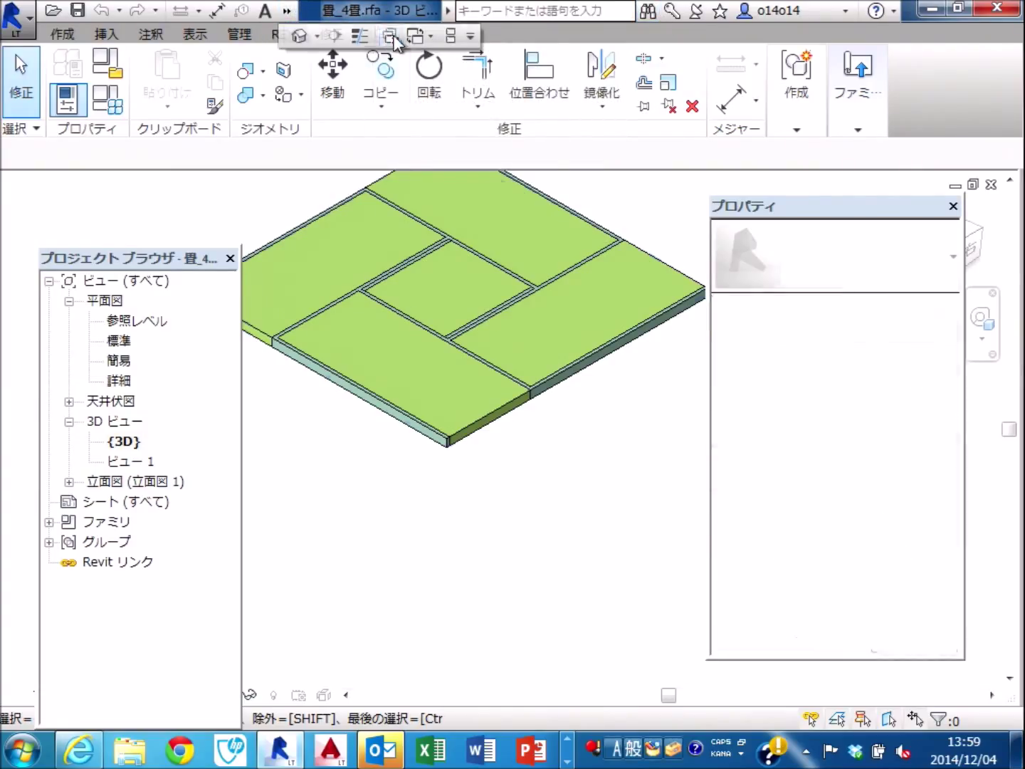
key("ctrl+Tab")
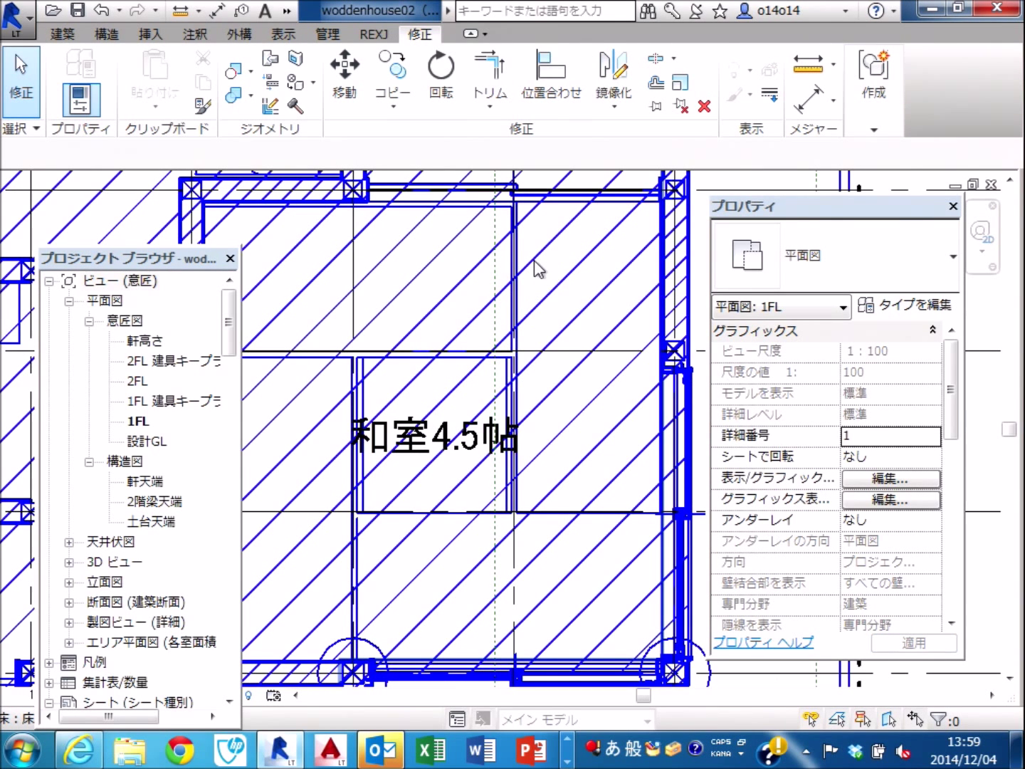
scroll(535, 267, "down", 1)
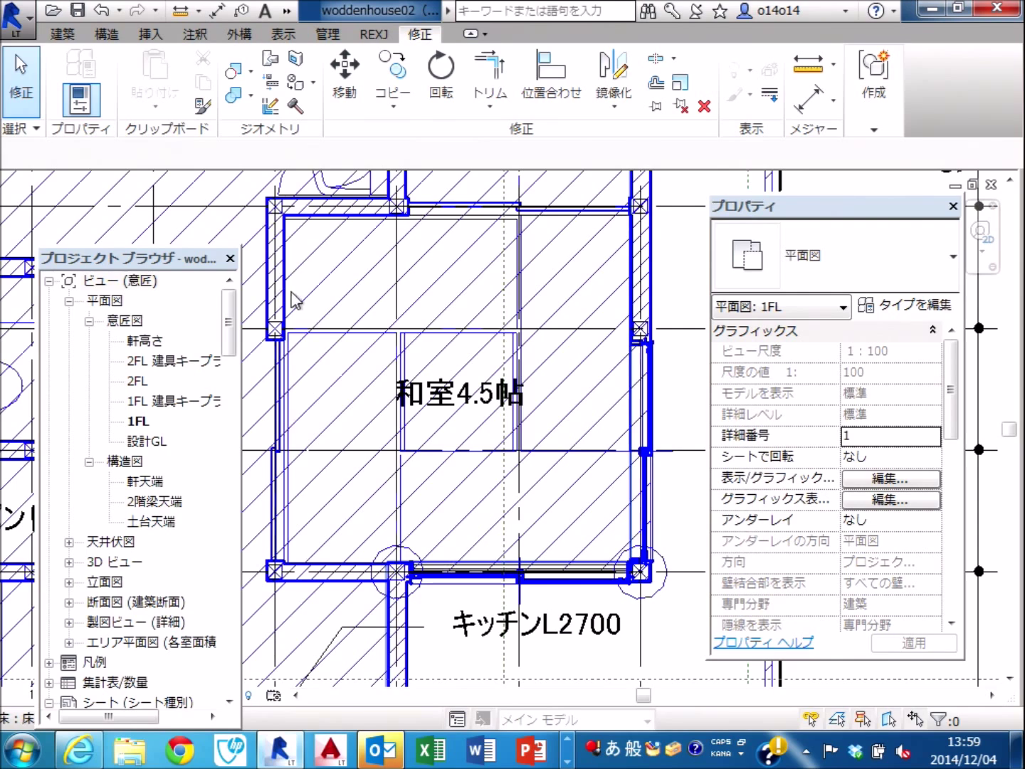
scroll(696, 204, "down", 2)
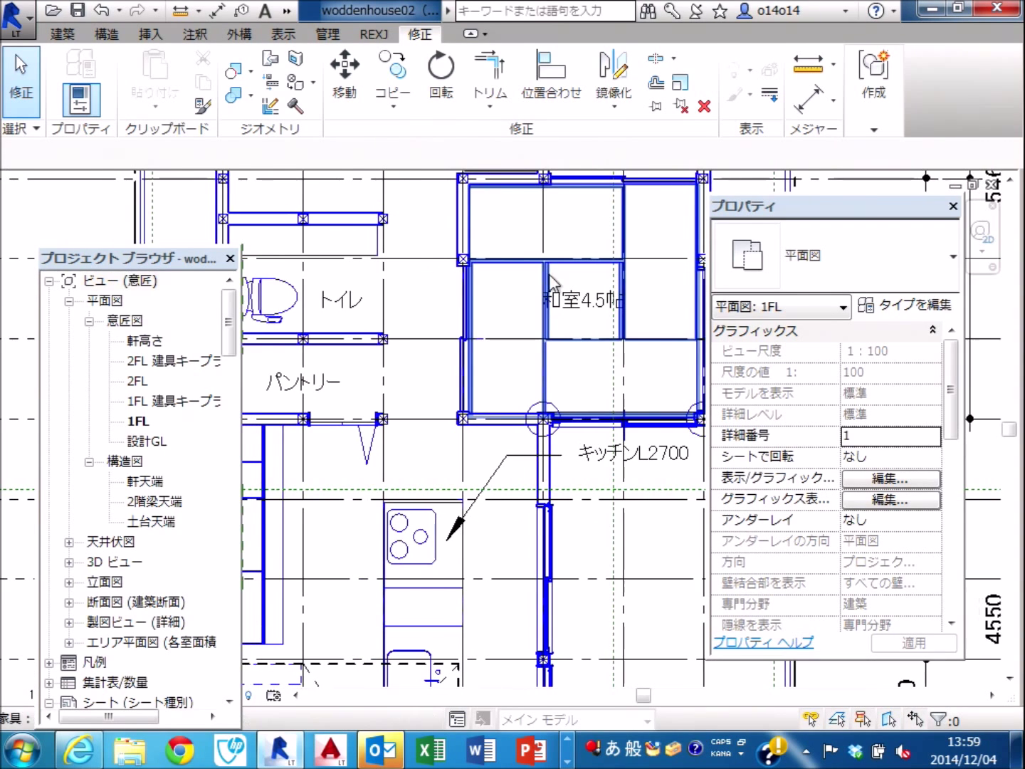
left_click(427, 344)
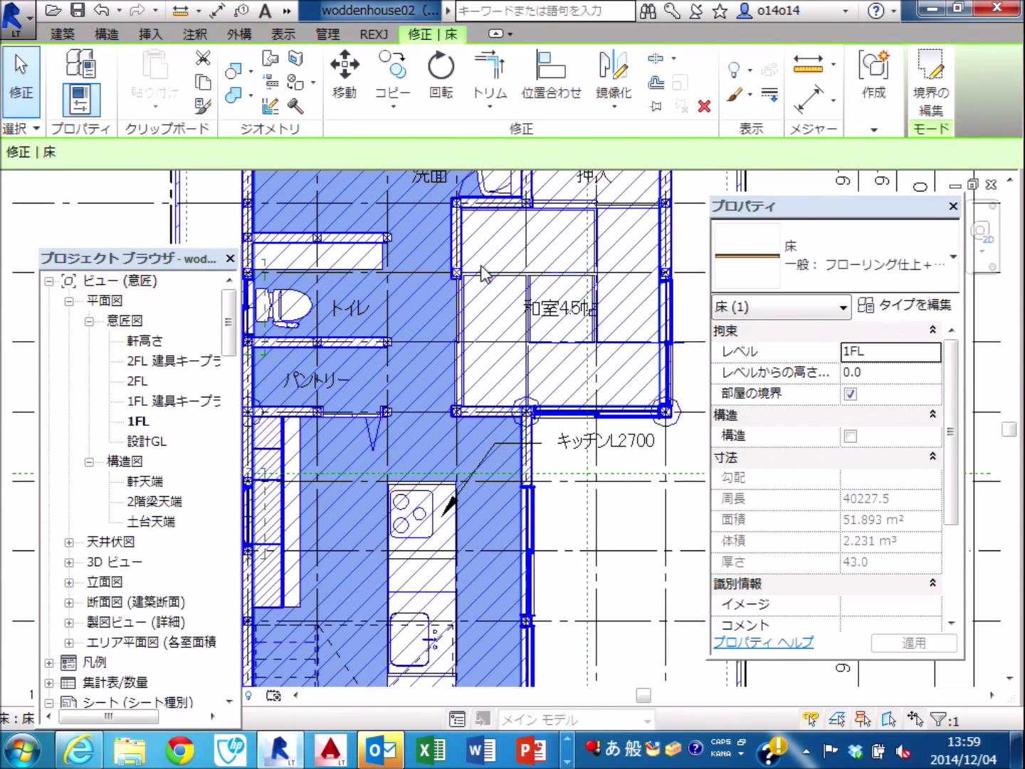
left_click(505, 265)
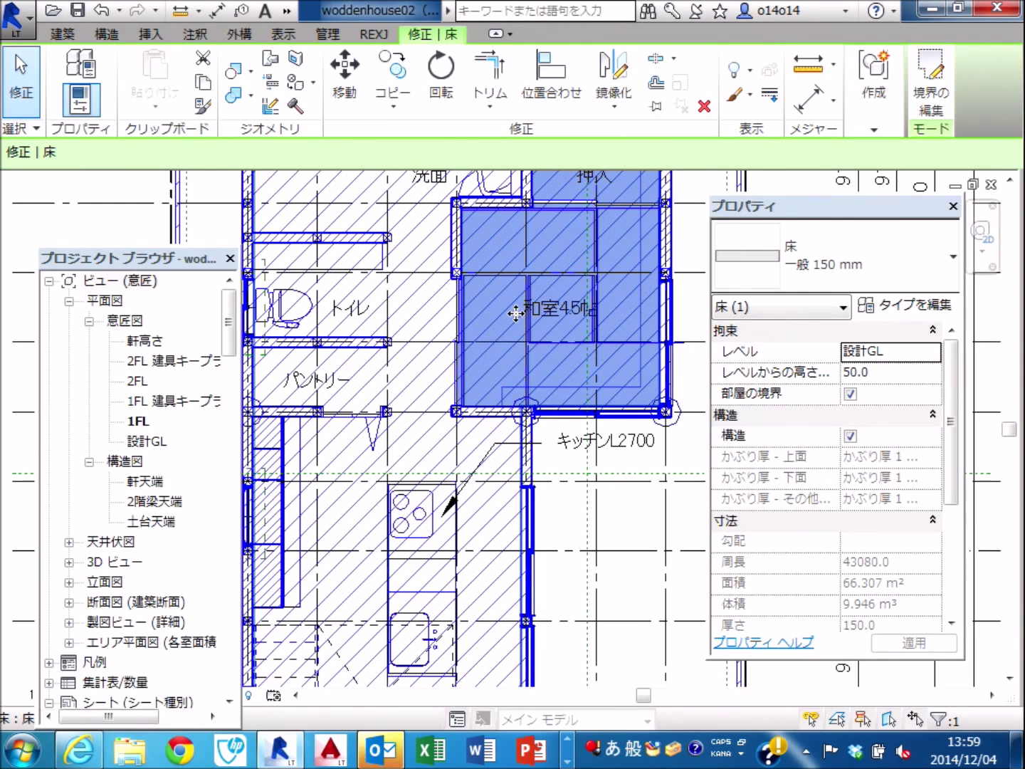
scroll(605, 467, "down", 2)
mouse_move(606, 467)
middle_mouse_down()
mouse_move(363, 296)
mouse_move(521, 387)
middle_mouse_up()
scroll(387, 286, "down", 1)
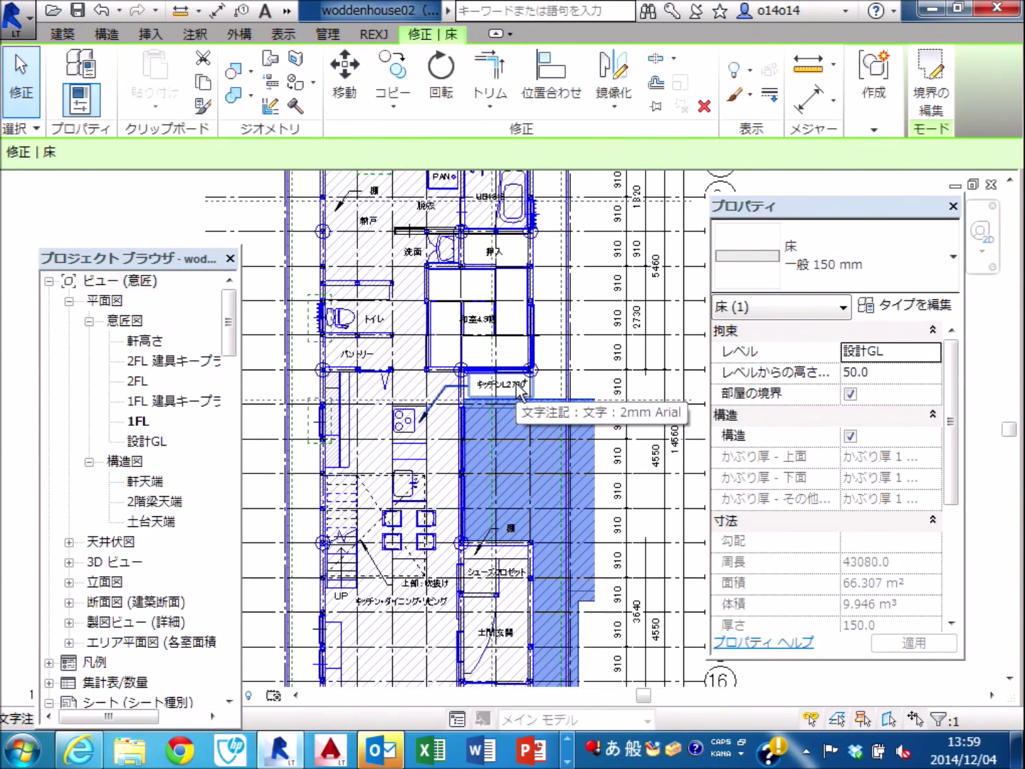
key("Escape")
scroll(520, 387, "up", 2)
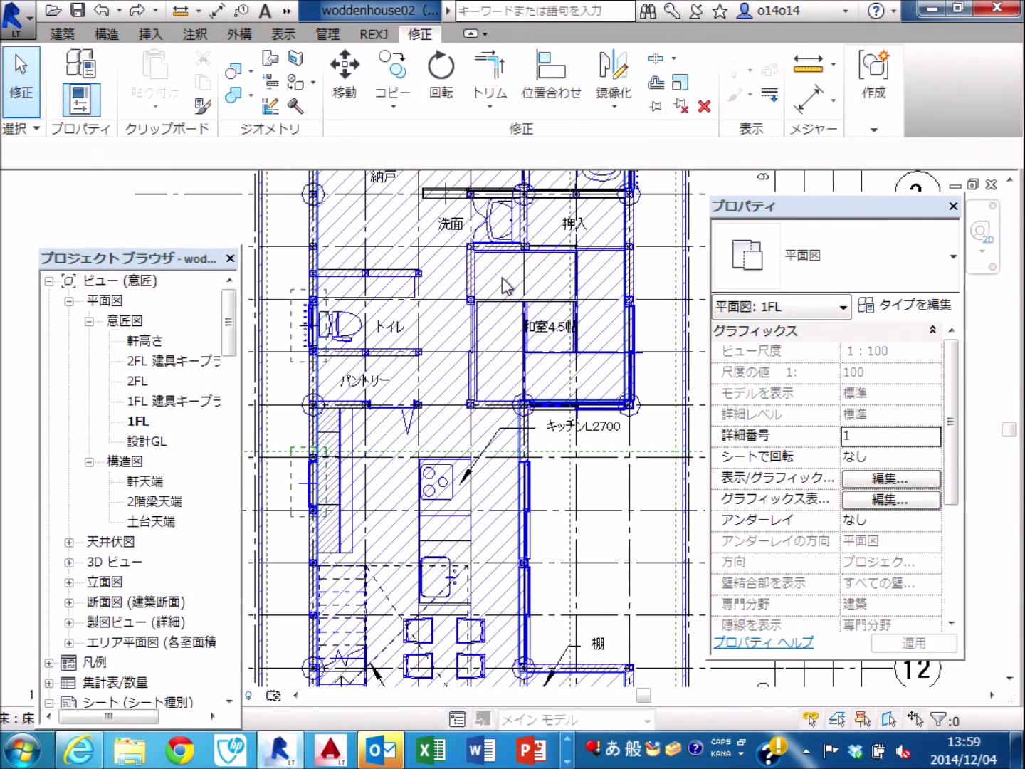
left_click(504, 285)
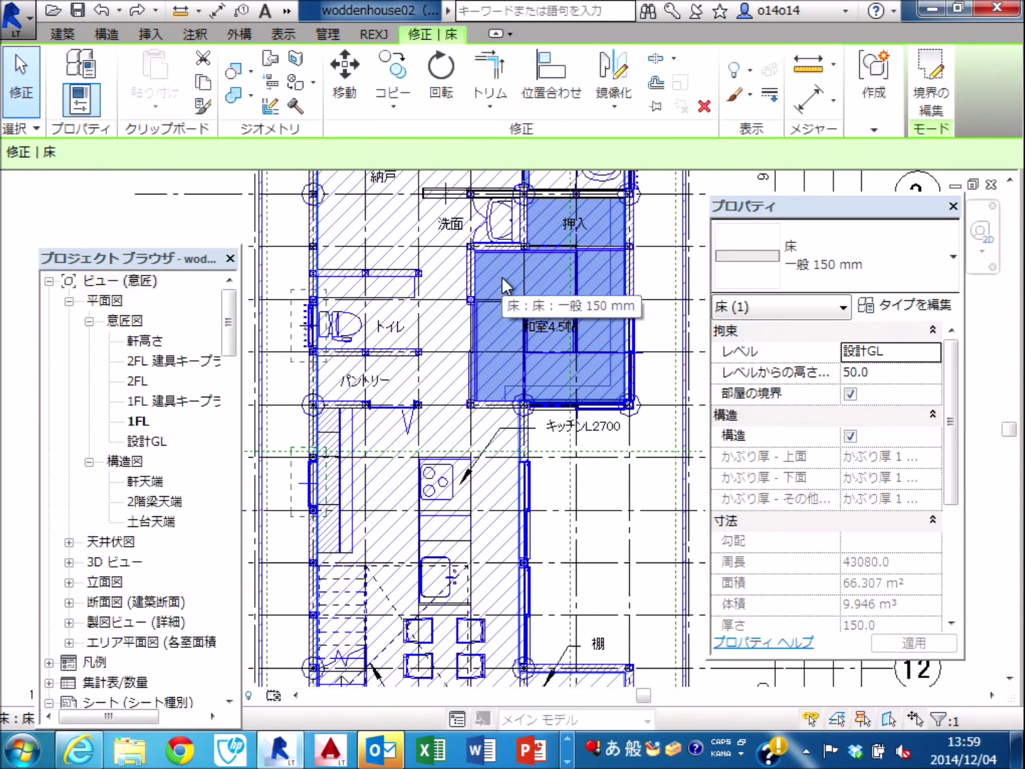
key("Escape")
key("Tab")
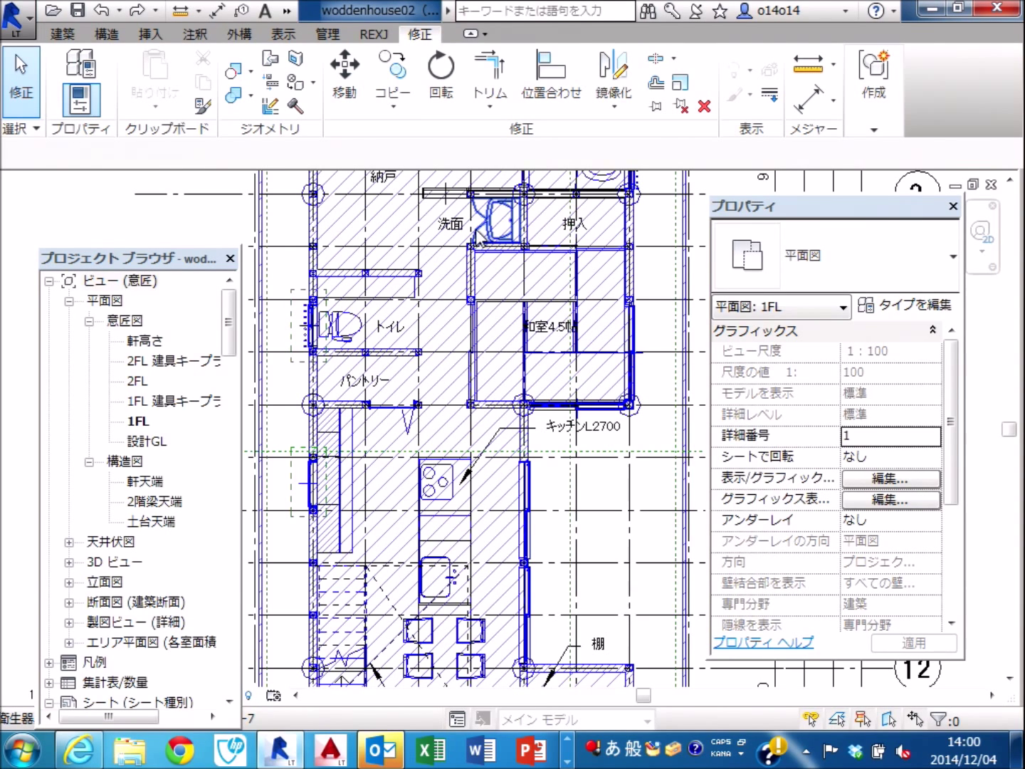
left_click(288, 13)
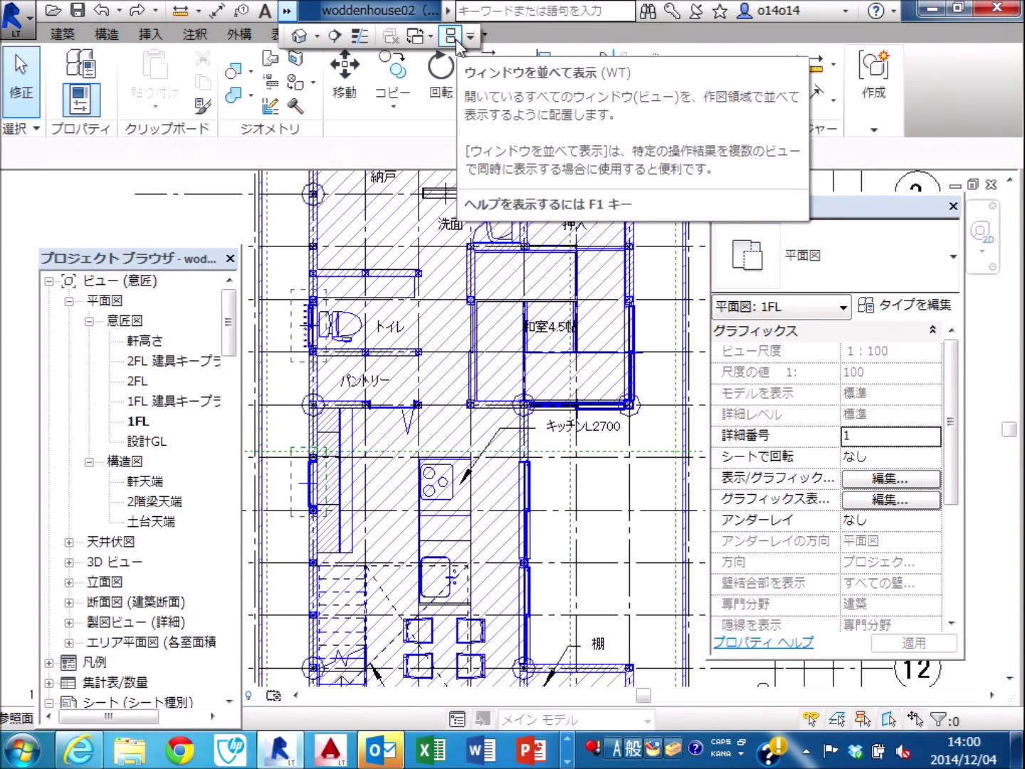
key("ctrl+Tab")
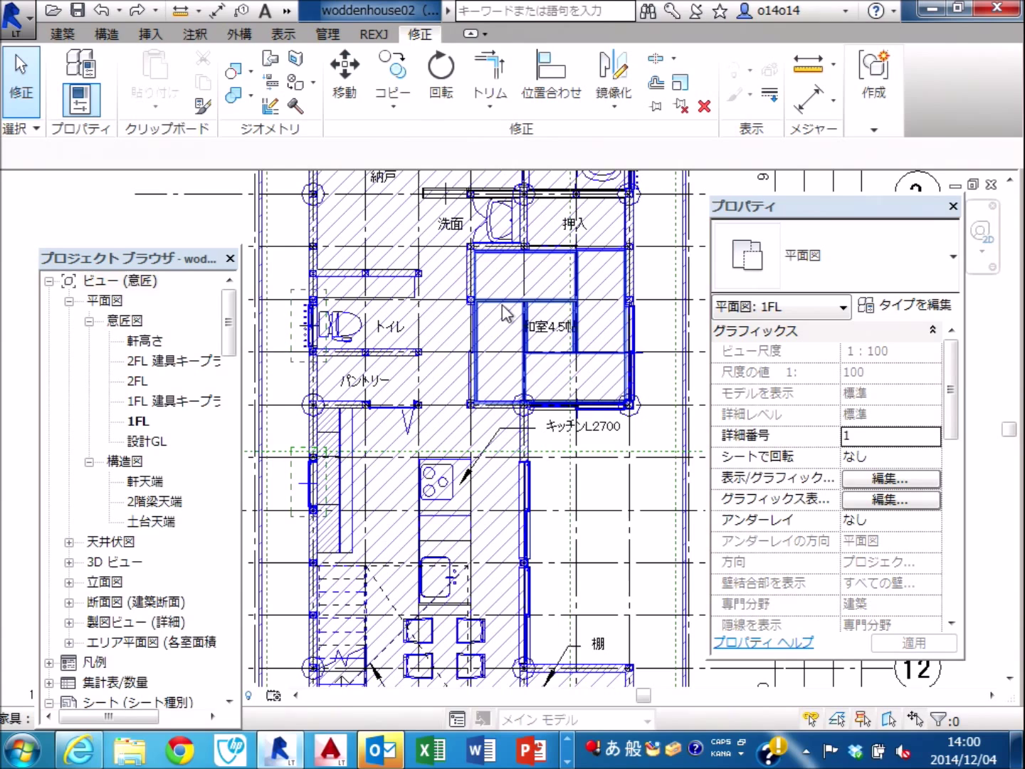
key("Tab")
key("Tab")
key("Tab")
key("Tab")
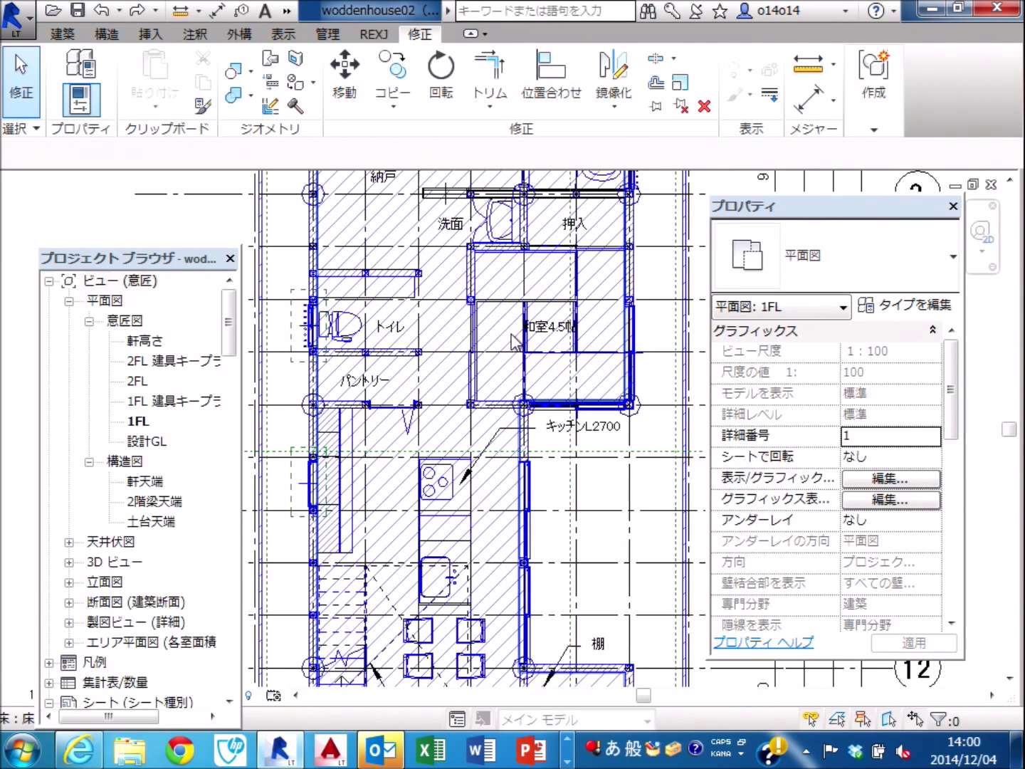
key("Tab")
key("Tab")
key("Tab")
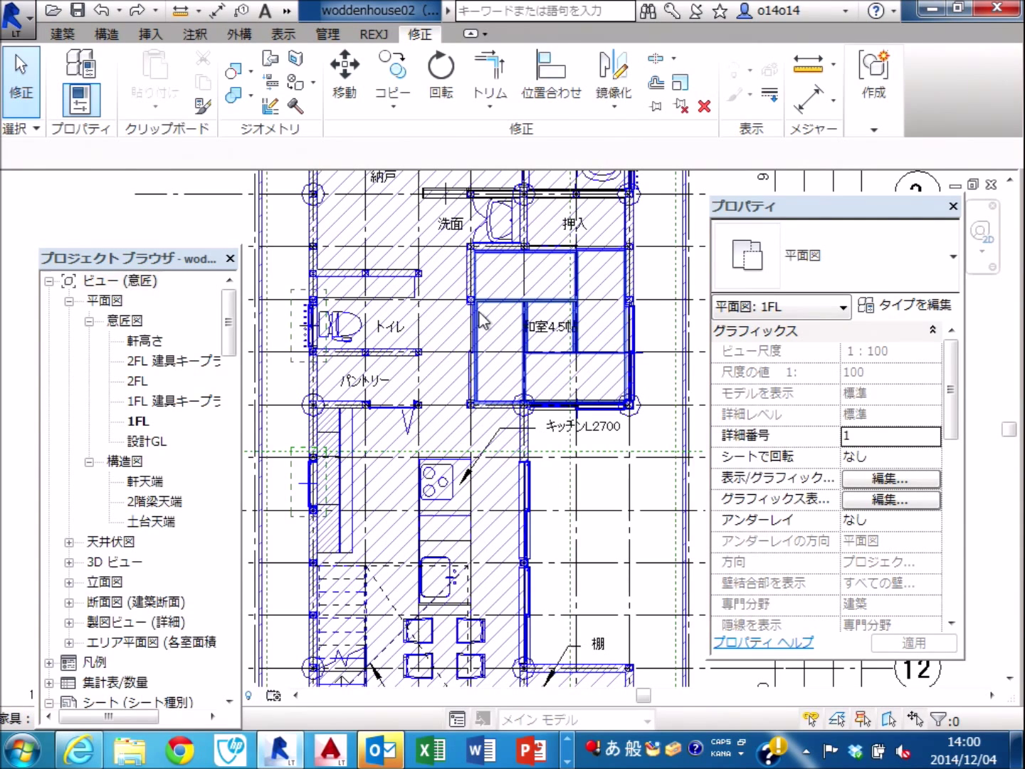
left_click(479, 315)
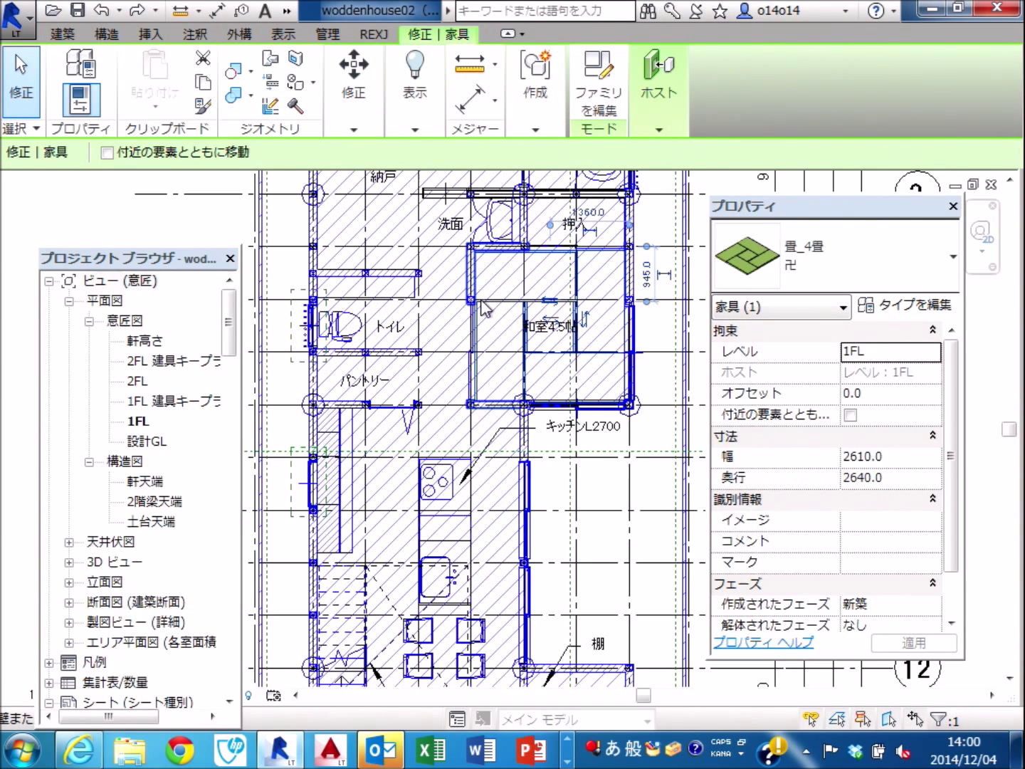
Select the 一般 150 mm floor under 和室4.5帖: level 設計GL, offset 50, area 66.307 m².
left_click(490, 323)
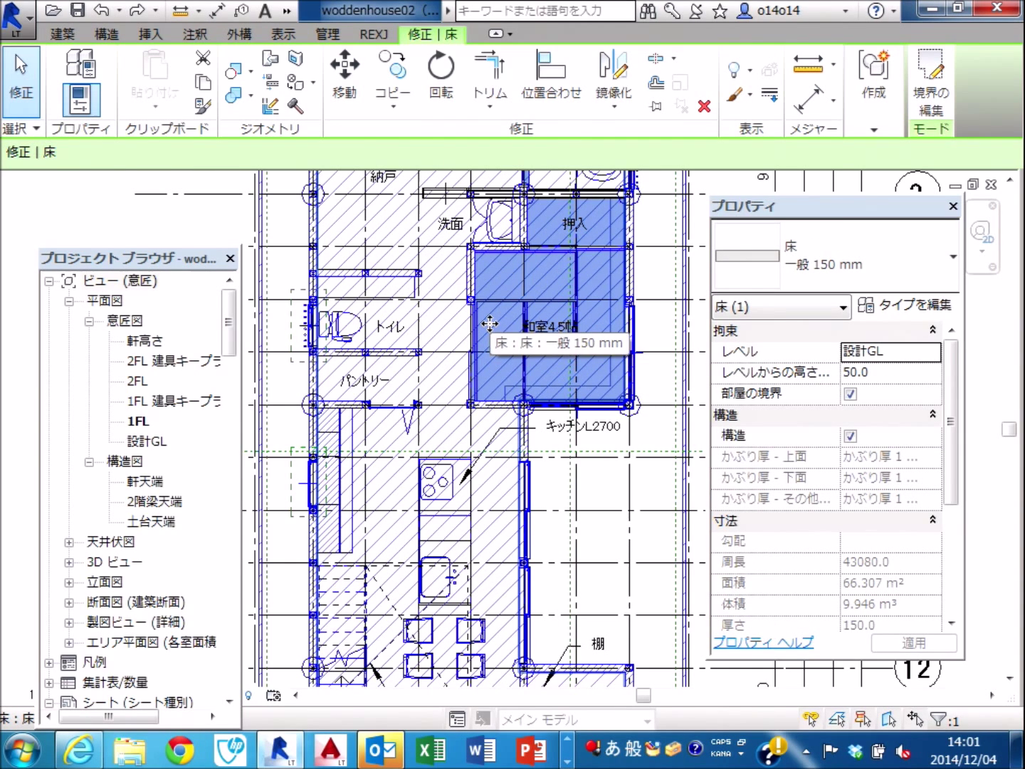
key("Escape")
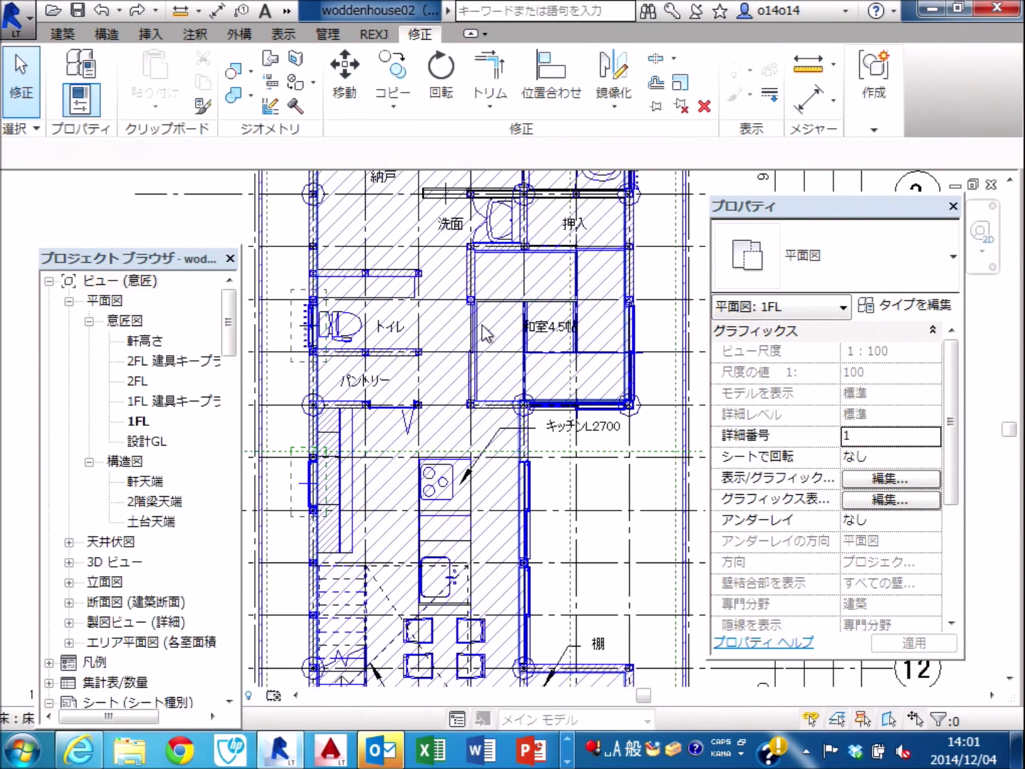
left_click(497, 374)
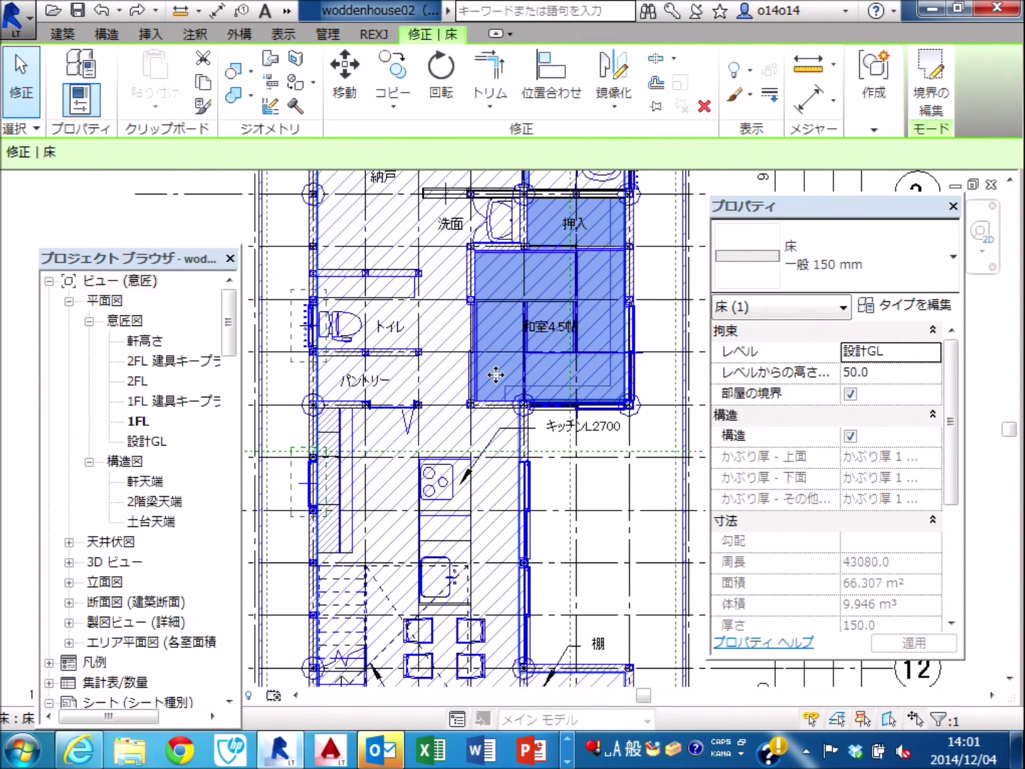
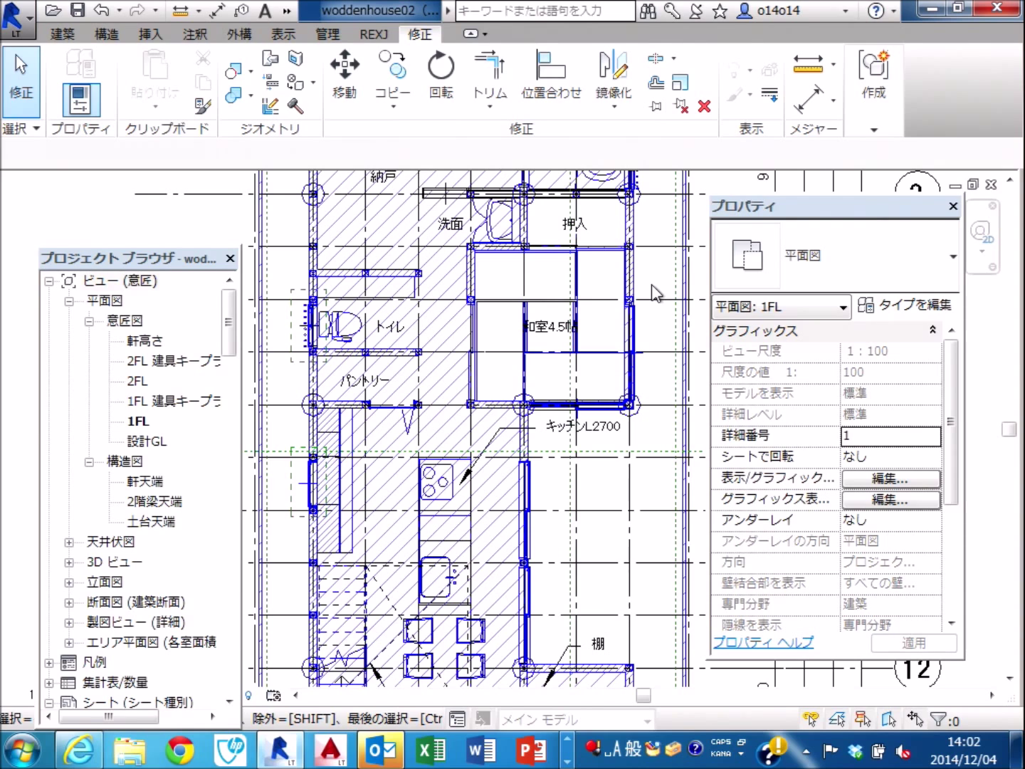
Bring the 和室4.5帖 room on the 1FL plan into view and select the 畳_4畳 furniture.
scroll(599, 316, "up", 1)
scroll(569, 299, "up", 2)
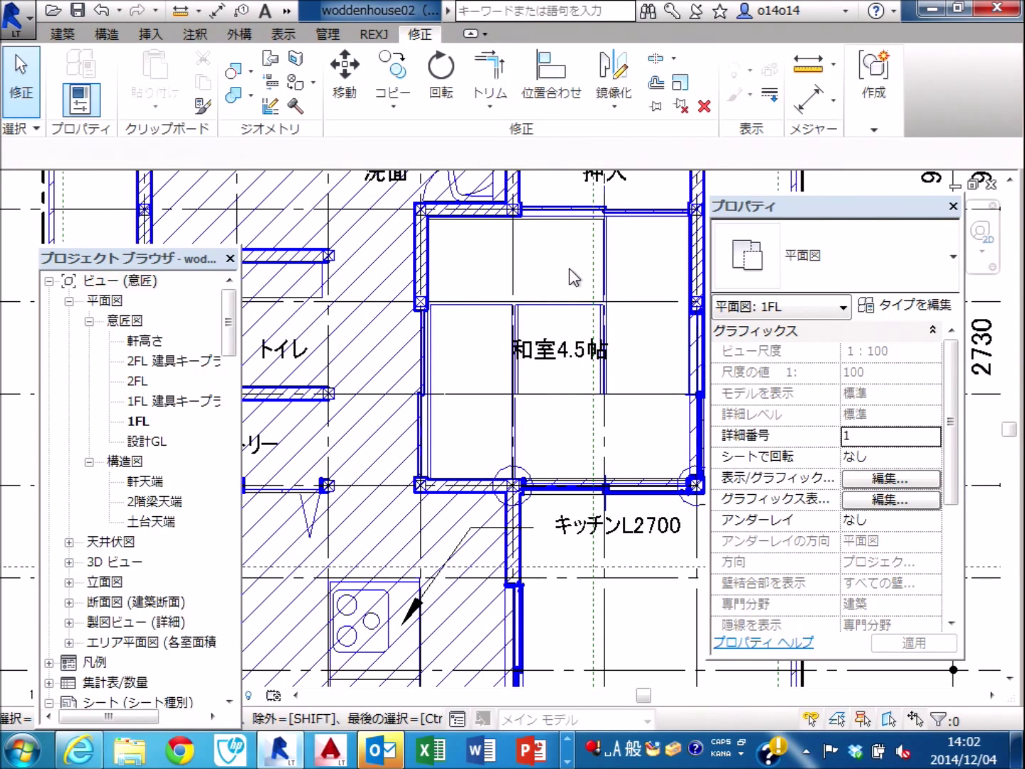
scroll(574, 278, "down", 1)
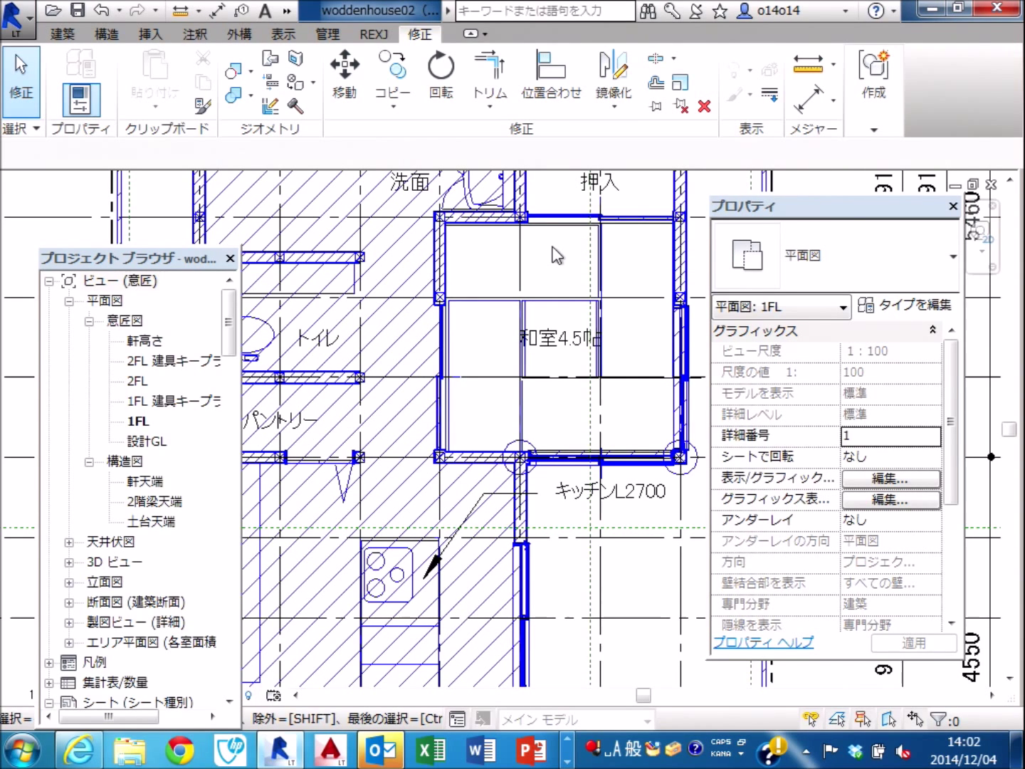
scroll(556, 252, "down", 1)
middle_click_drag(556, 252, 519, 256)
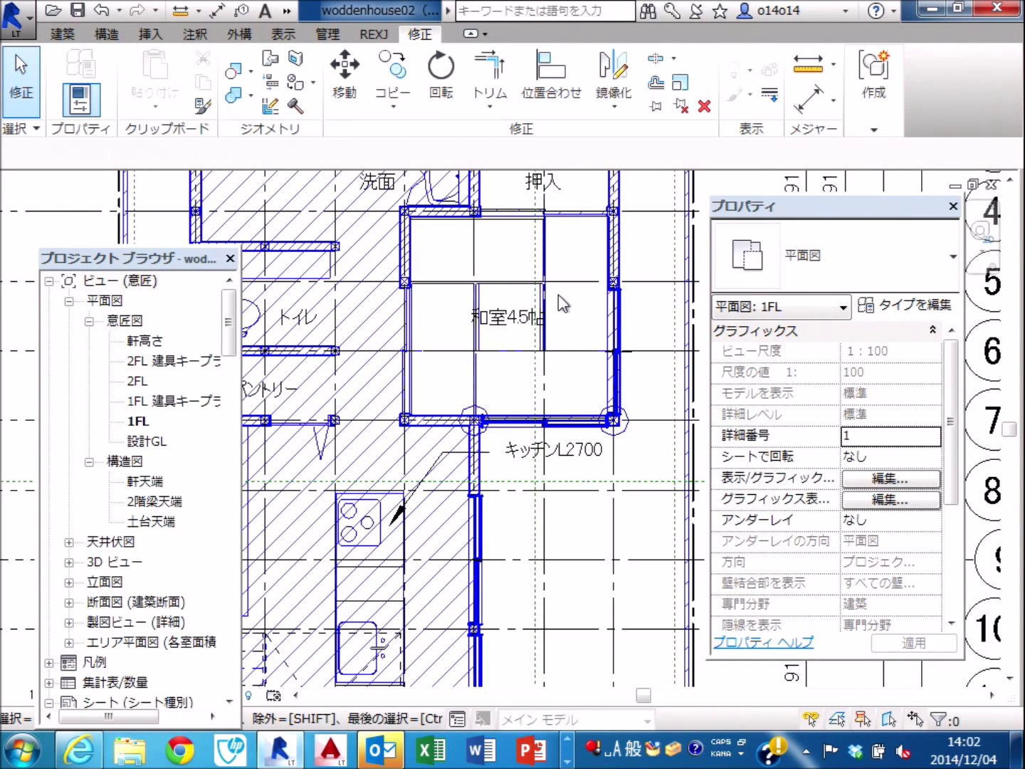
middle_click_drag(515, 291, 542, 290)
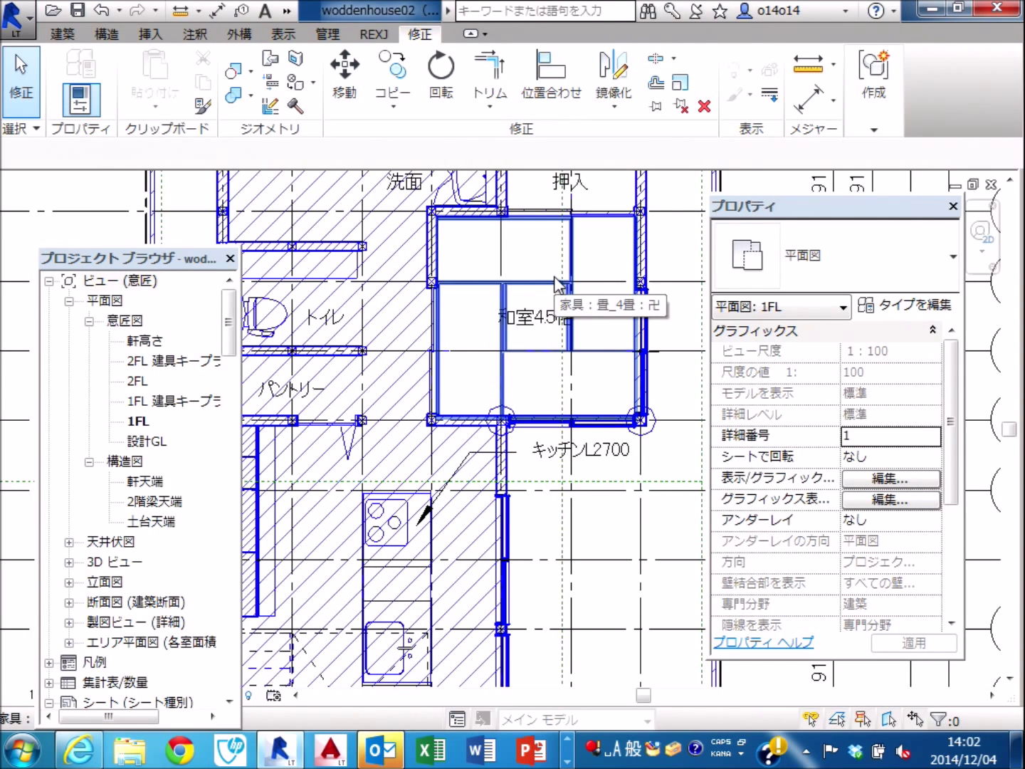
left_click(561, 285)
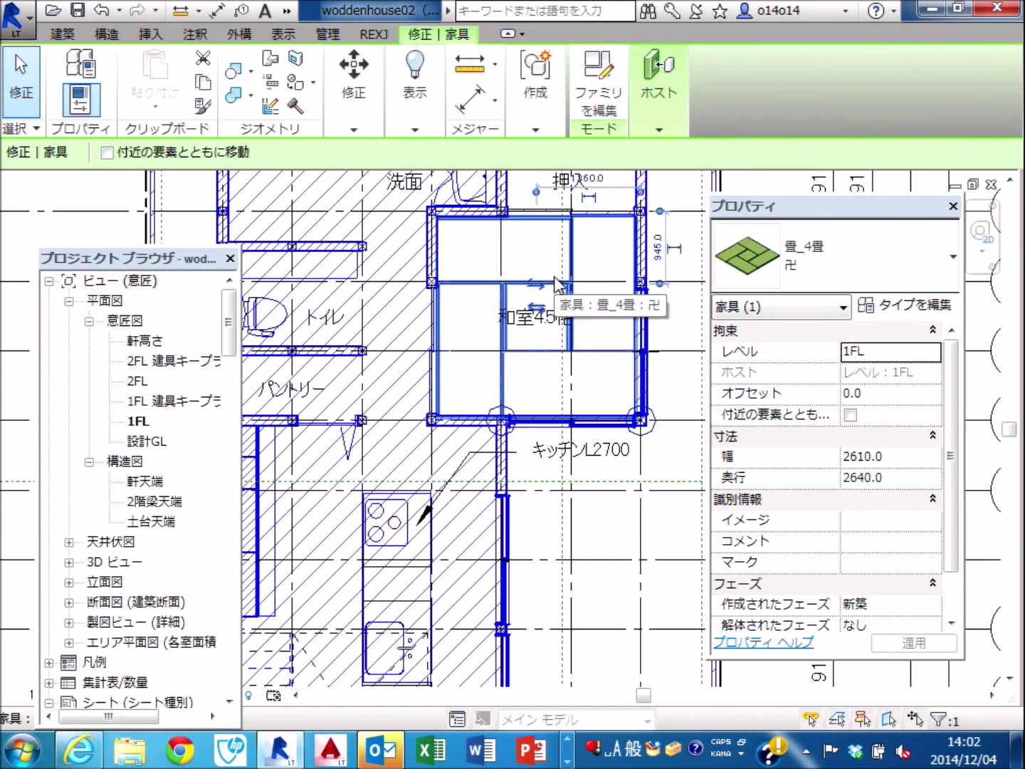
Open 畳_4畳 in the family editor and window-select every tatami mat extrusion in 3D.
left_click(607, 101)
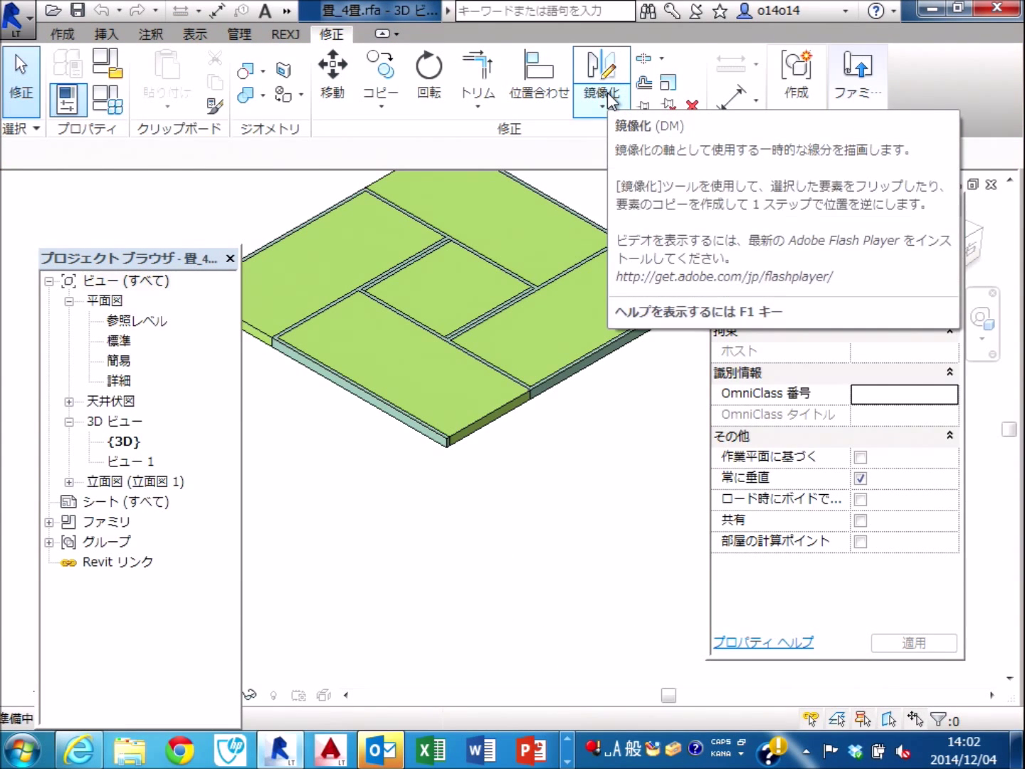
scroll(651, 521, "down", 3)
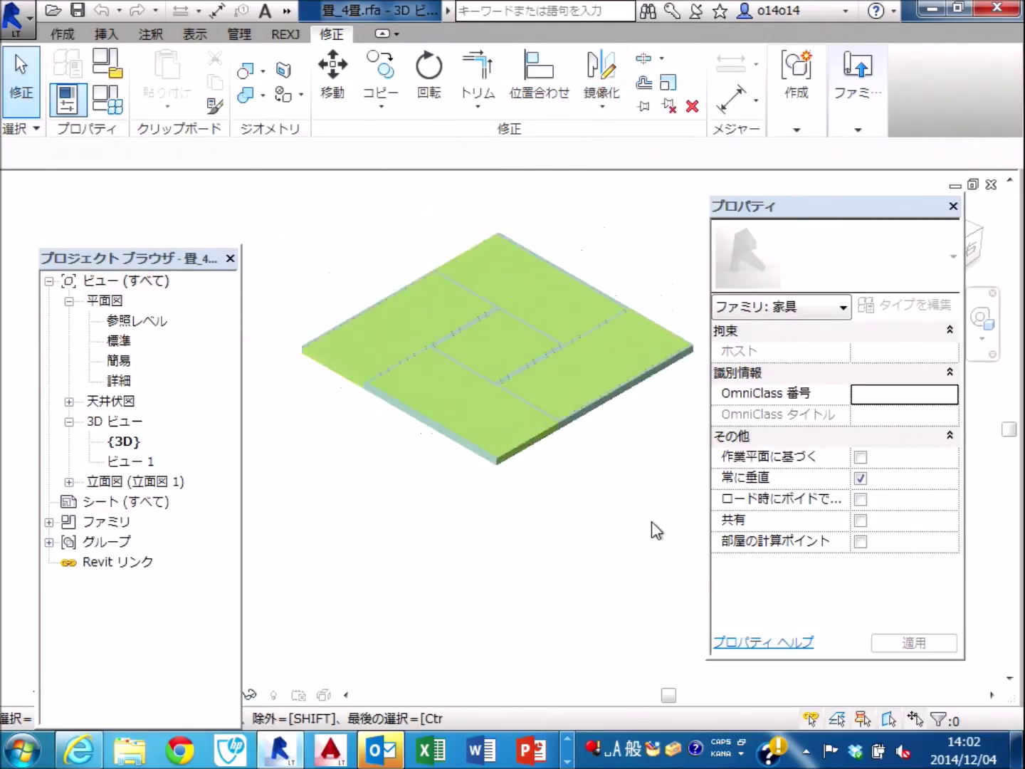
middle_click_drag(651, 522, 590, 503)
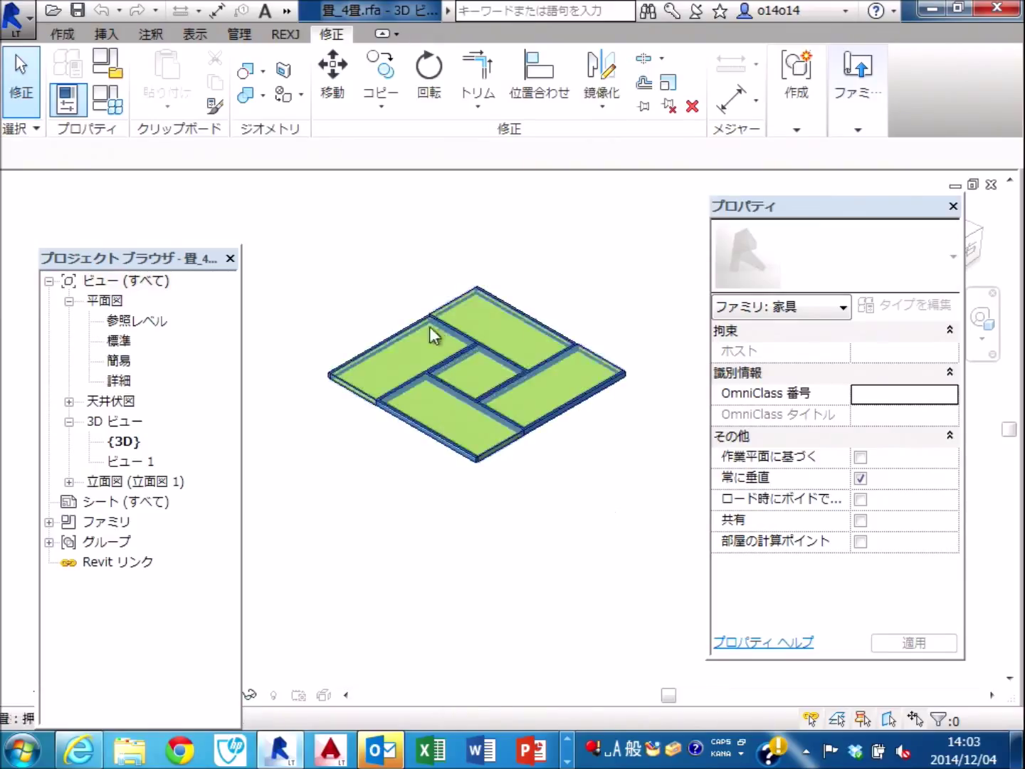
left_click_drag(282, 206, 668, 522)
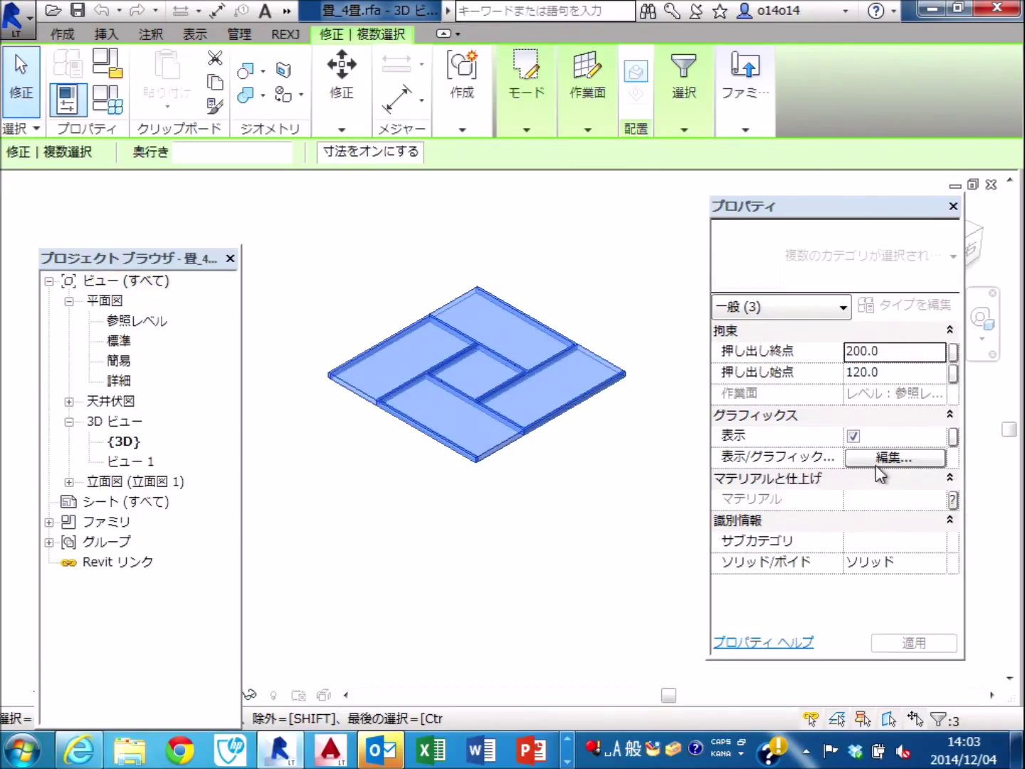
Turn on 平面図/天井伏図 visibility for the mat extrusions, then deselect them.
left_click(914, 459)
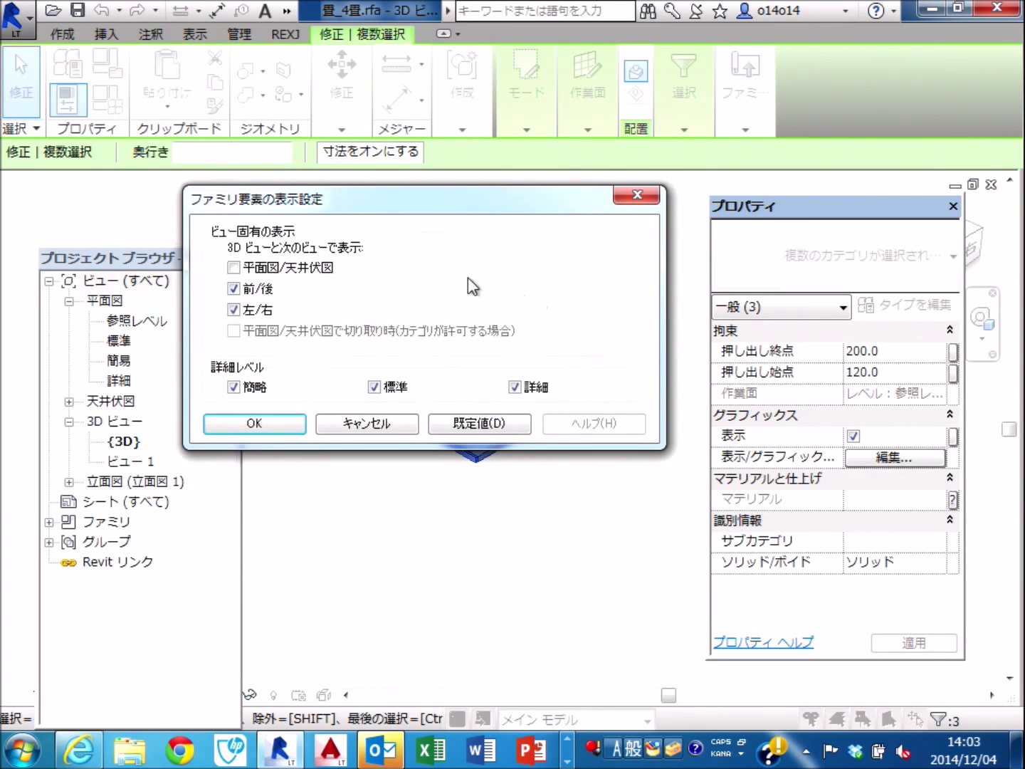
left_click_drag(459, 199, 398, 231)
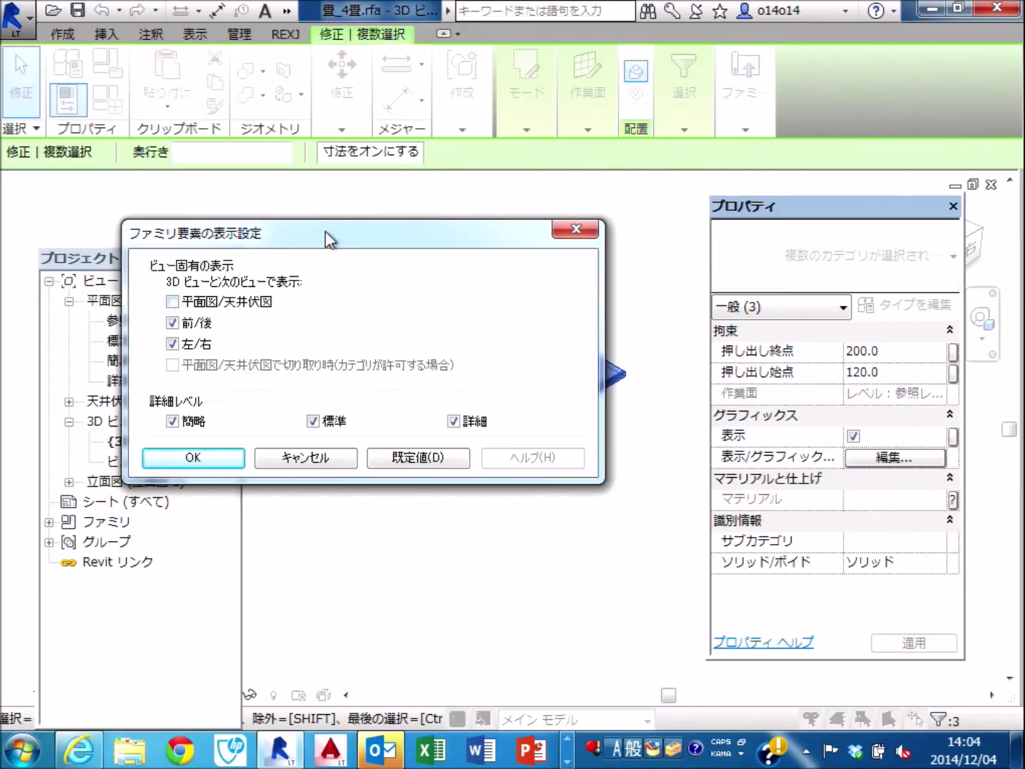
mouse_move(325, 229)
left_mouse_down()
mouse_move(457, 237)
mouse_move(477, 235)
mouse_move(477, 220)
left_mouse_up()
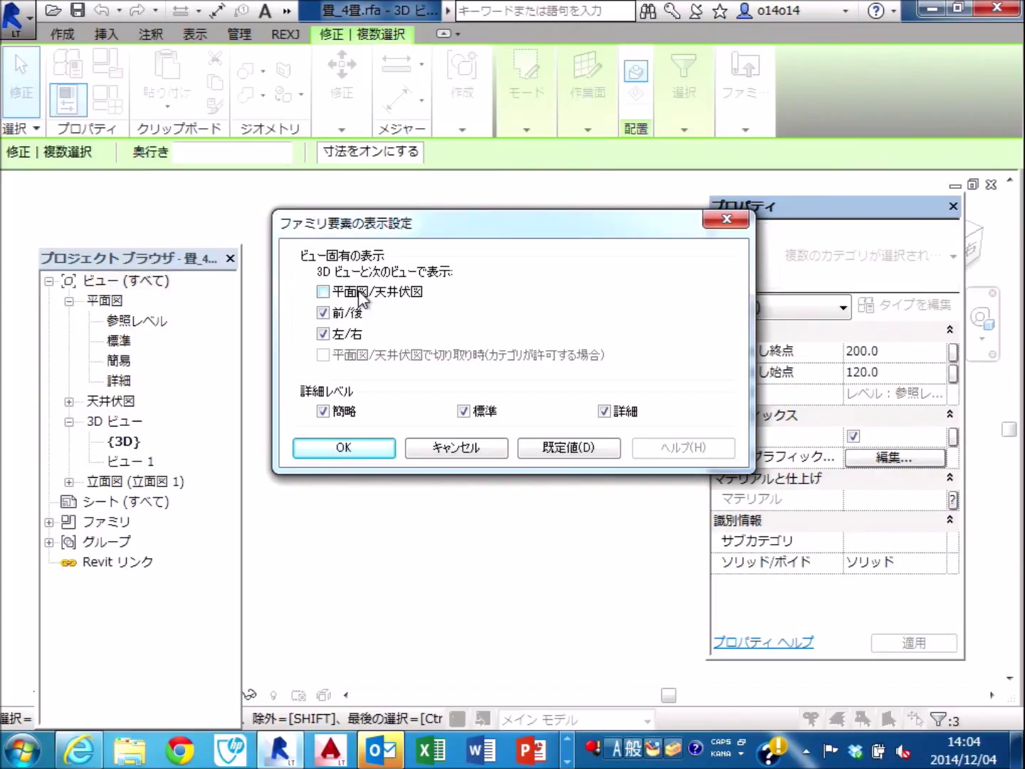
left_click_drag(435, 226, 407, 207)
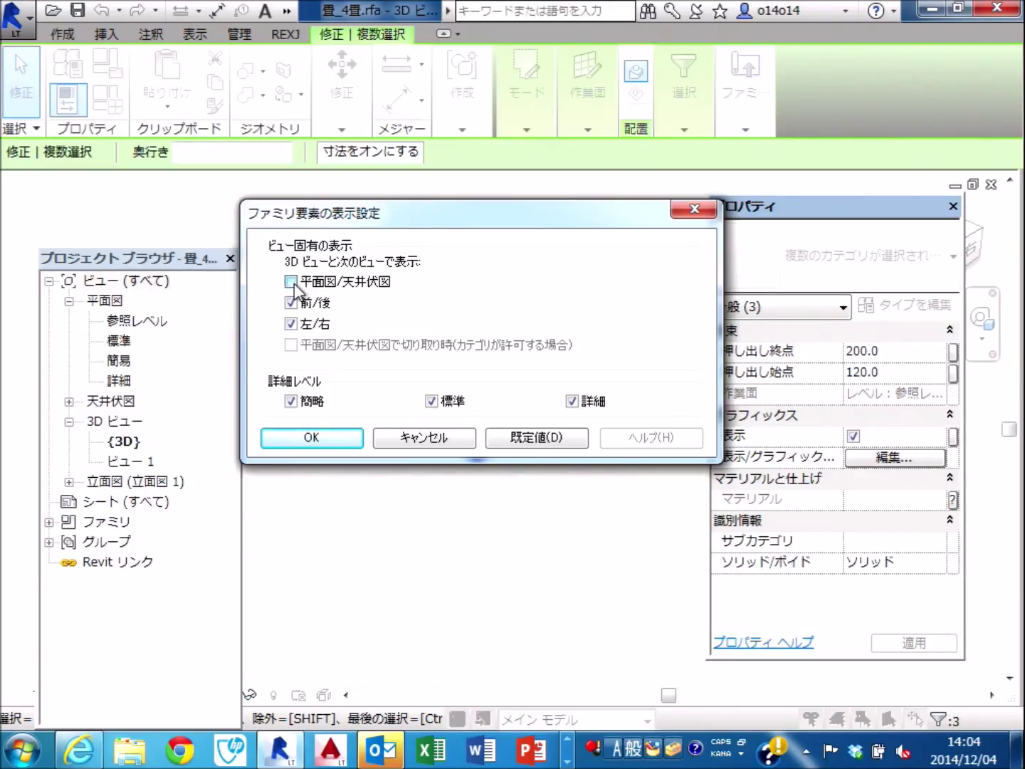
left_click(293, 281)
left_click(330, 445)
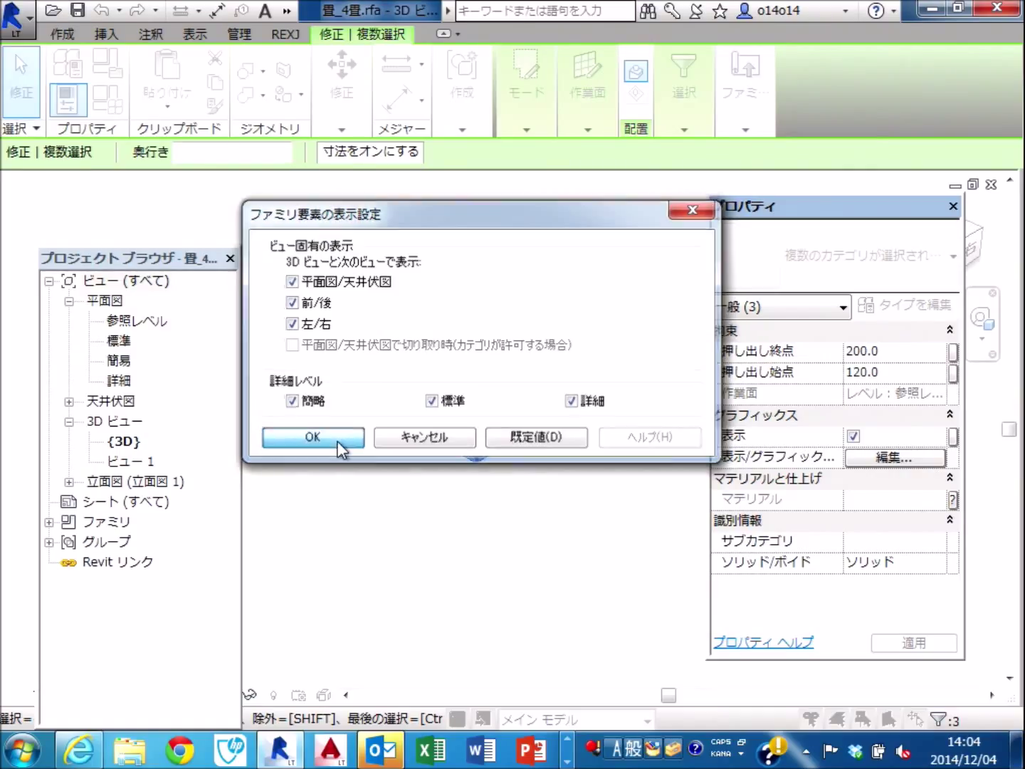
left_click(453, 520)
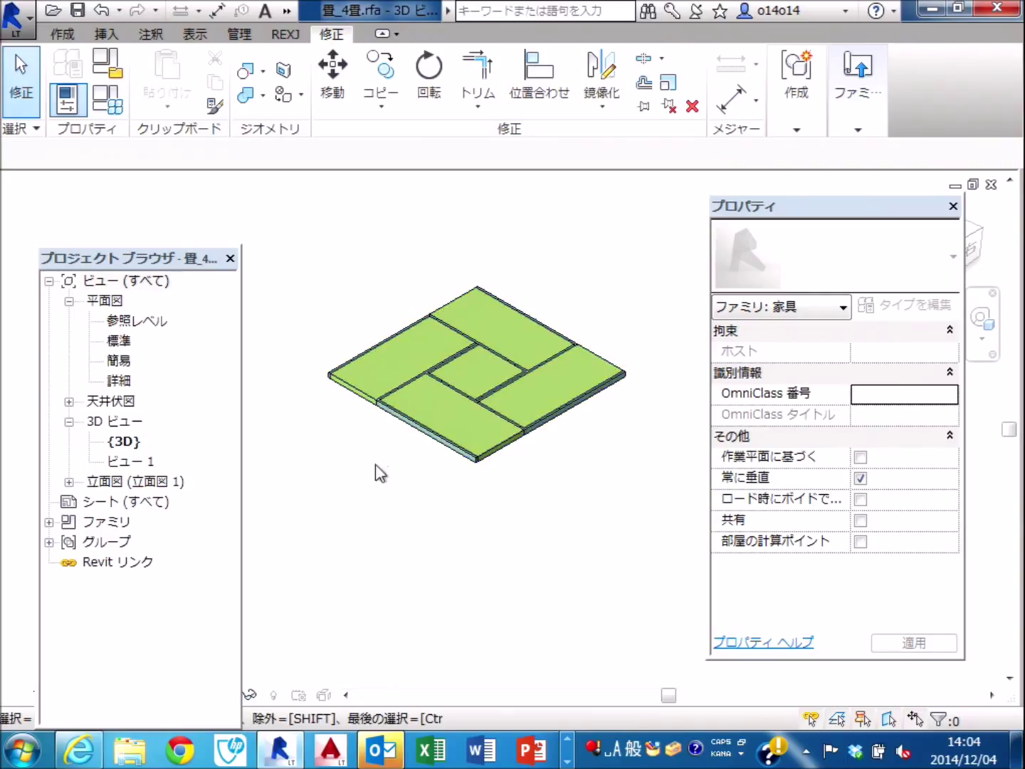
Load 畳_4畳 into the project, overwriting the existing version, and check the mats on 1FL.
left_click(876, 128)
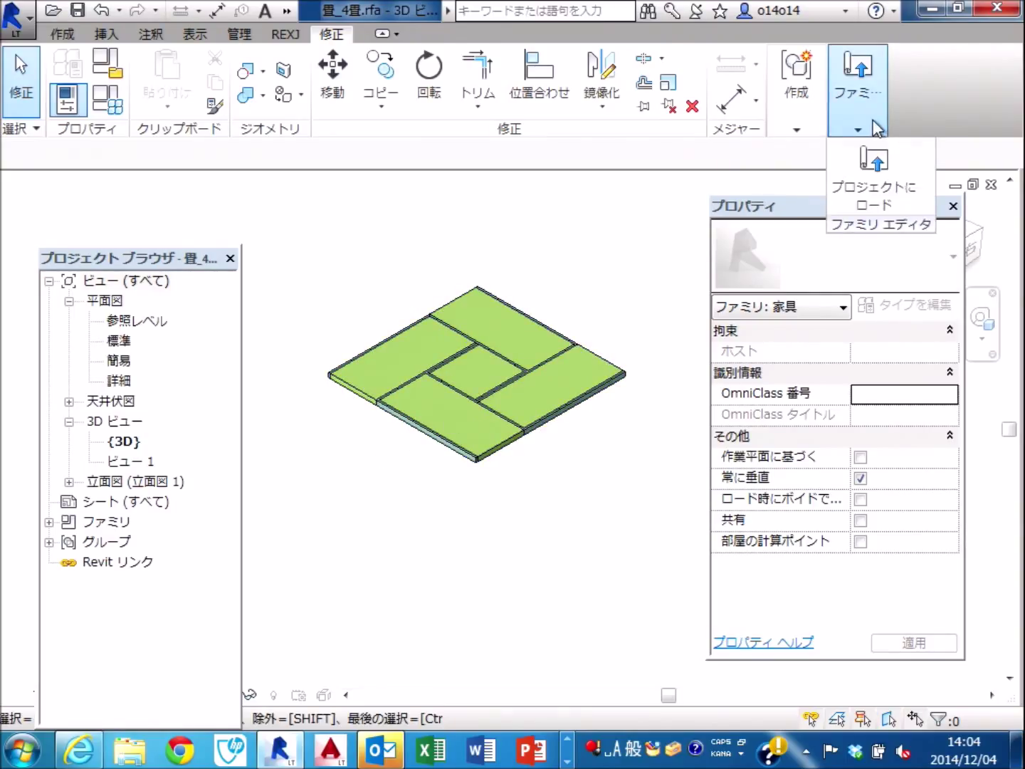
left_click(889, 174)
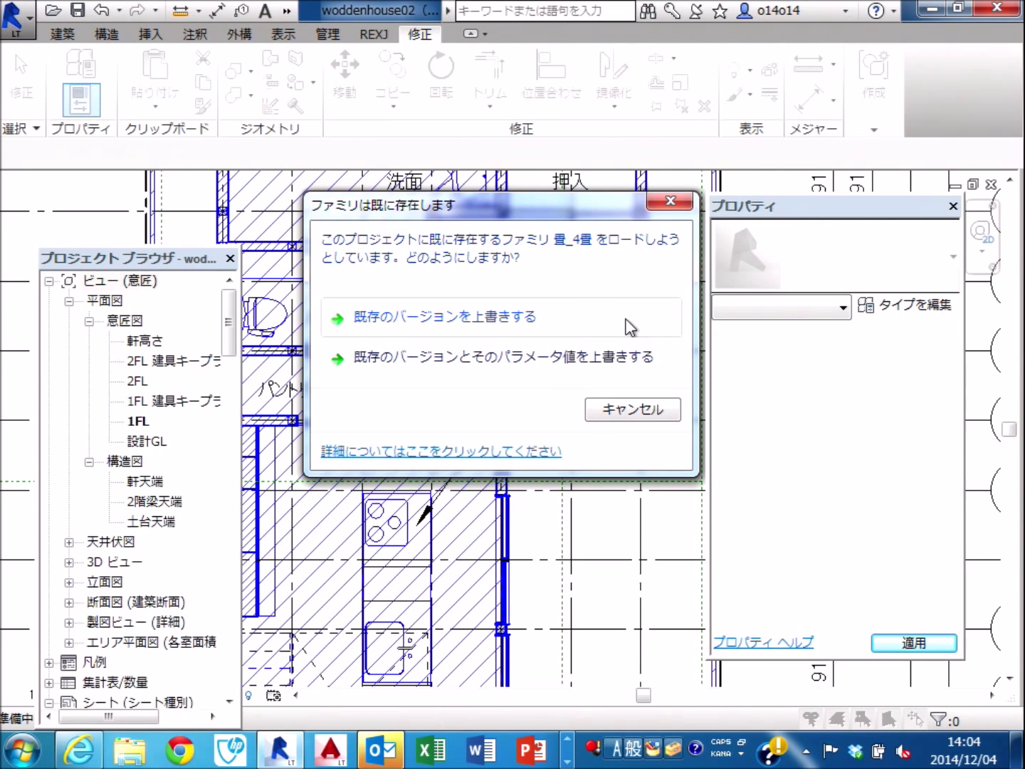
left_click(629, 328)
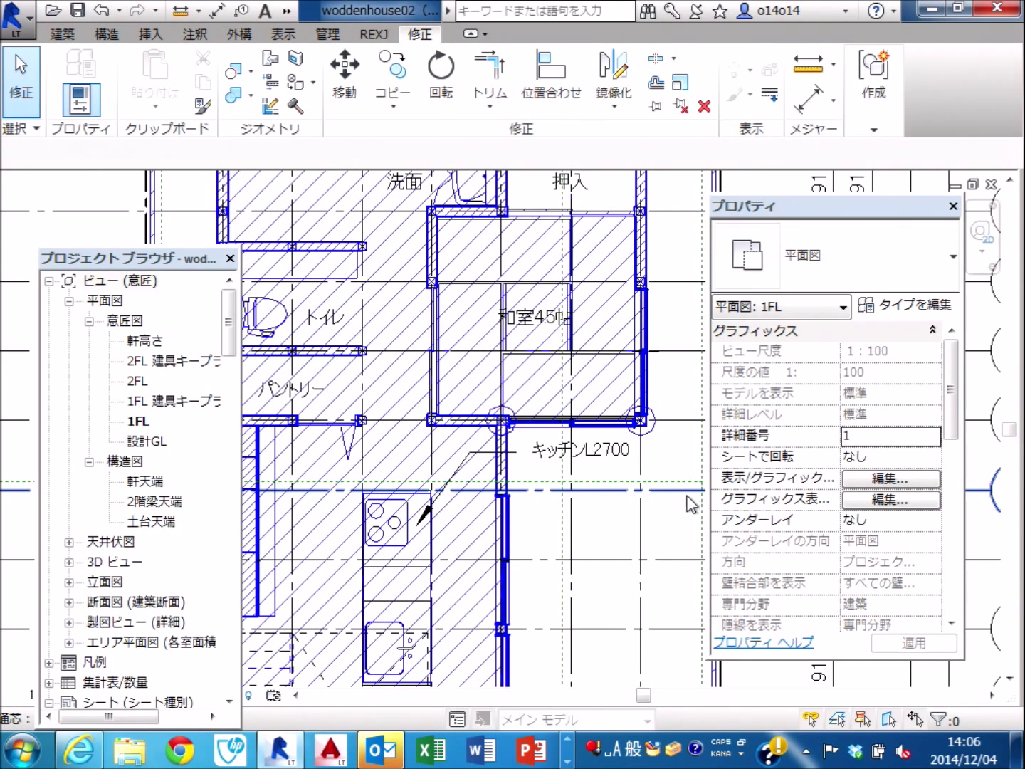
key("ctrl+Tab")
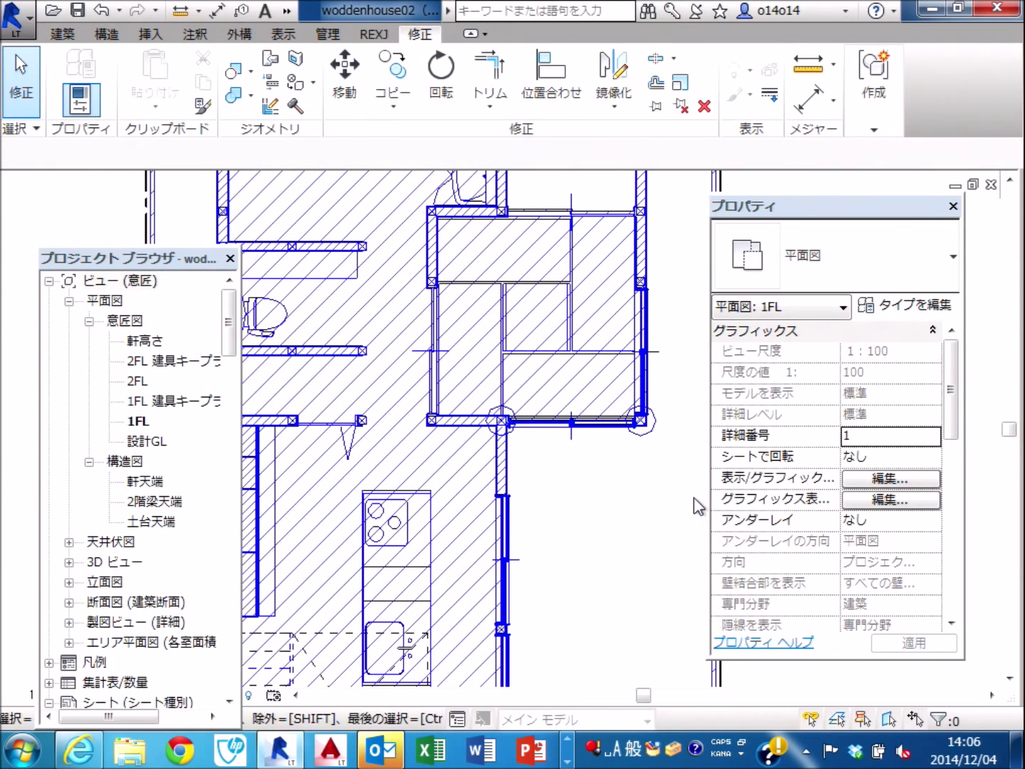